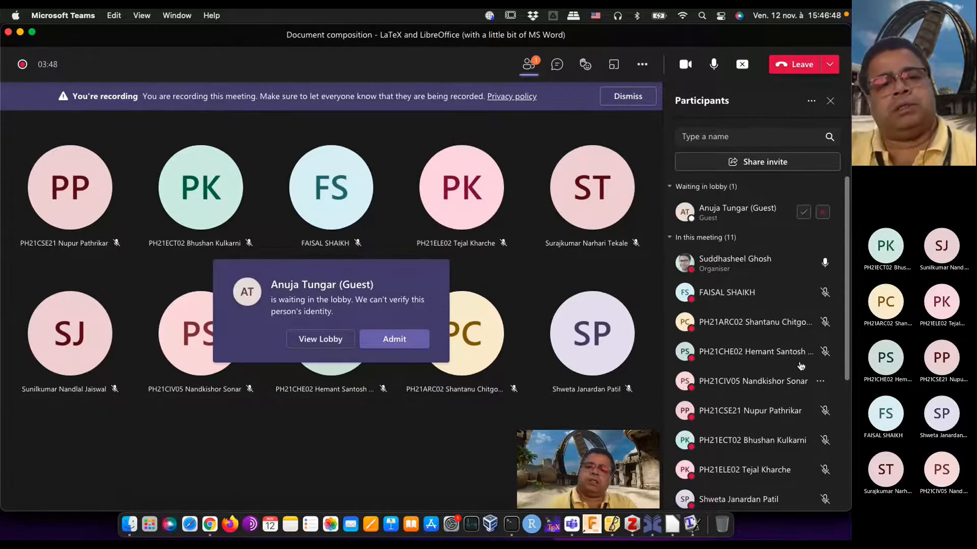
Step: Admit the two guests waiting in the Teams meeting lobby
{"action": "left_click", "coordinate": [401, 340]}
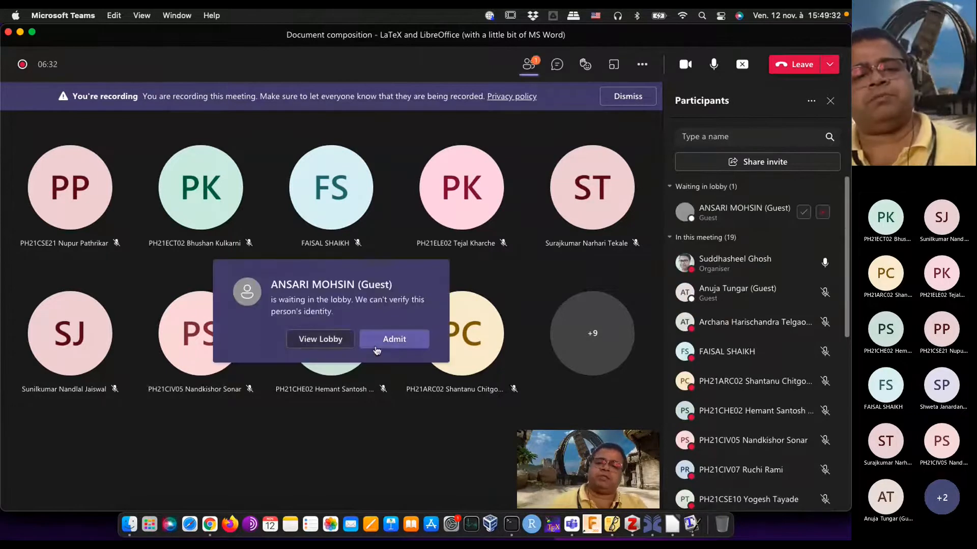
{"action": "left_click", "coordinate": [376, 349]}
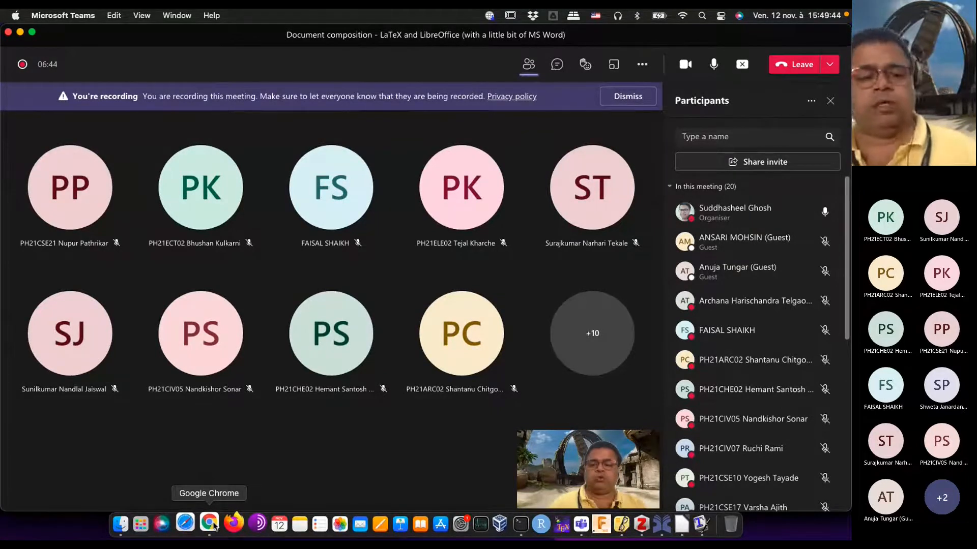
Step: Switch to Chrome, show the Zotero home page and move the browser window slightly lower on the desktop
{"action": "left_click", "coordinate": [214, 527]}
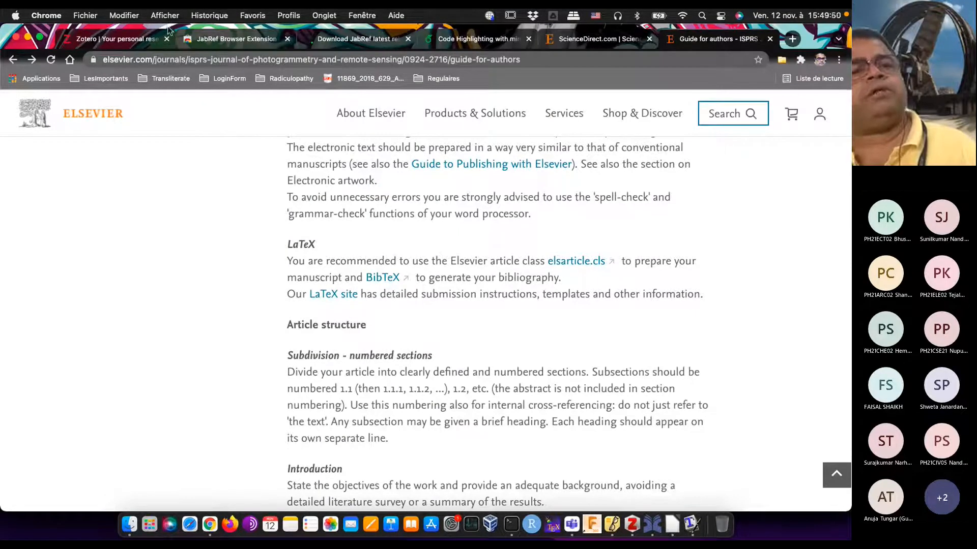
{"action": "left_click", "coordinate": [132, 41]}
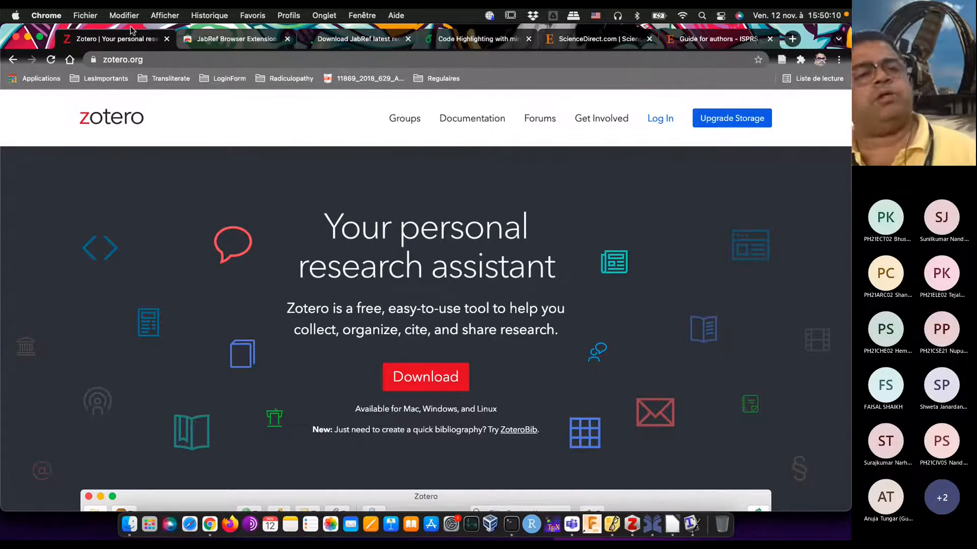
{"action": "left_click_drag", "start_coordinate": [132, 36], "coordinate": [139, 70]}
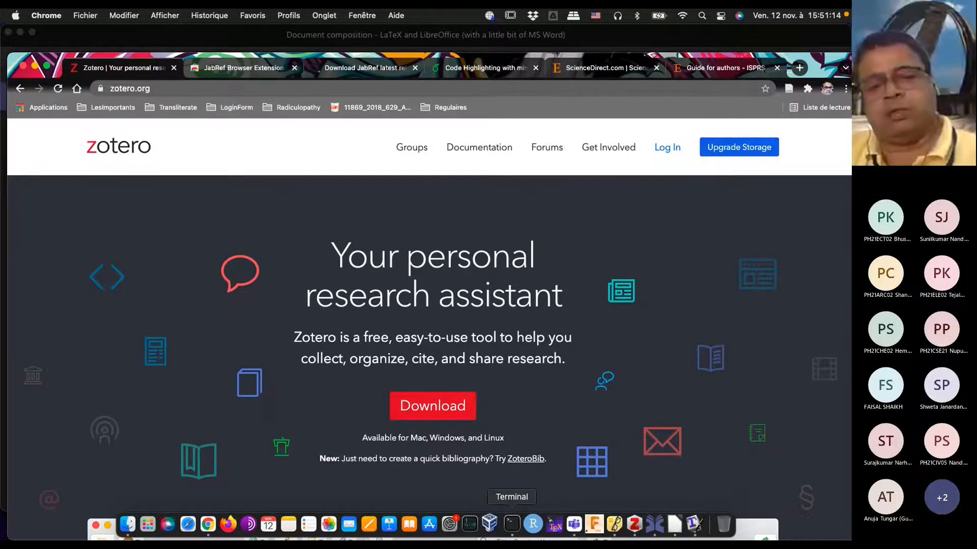
Step: Switch to Teams, admit the guest waiting in the meeting lobby and return to Chrome
{"action": "left_click", "coordinate": [573, 526]}
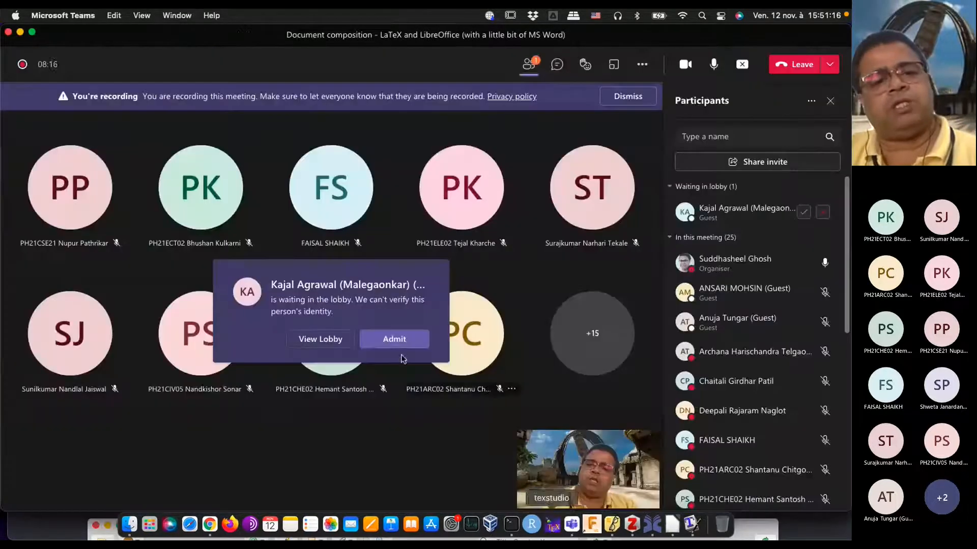
{"action": "left_click", "coordinate": [389, 339]}
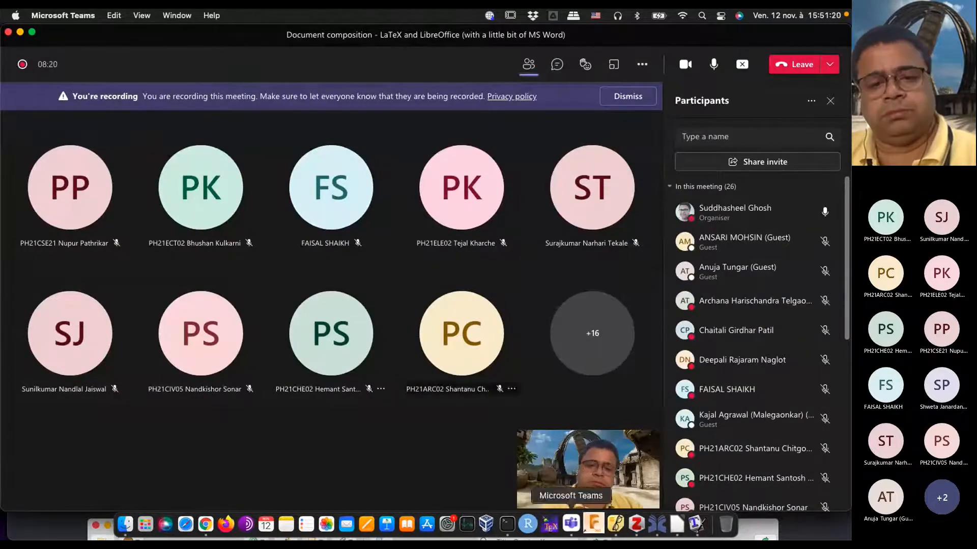
{"action": "left_click", "coordinate": [211, 525]}
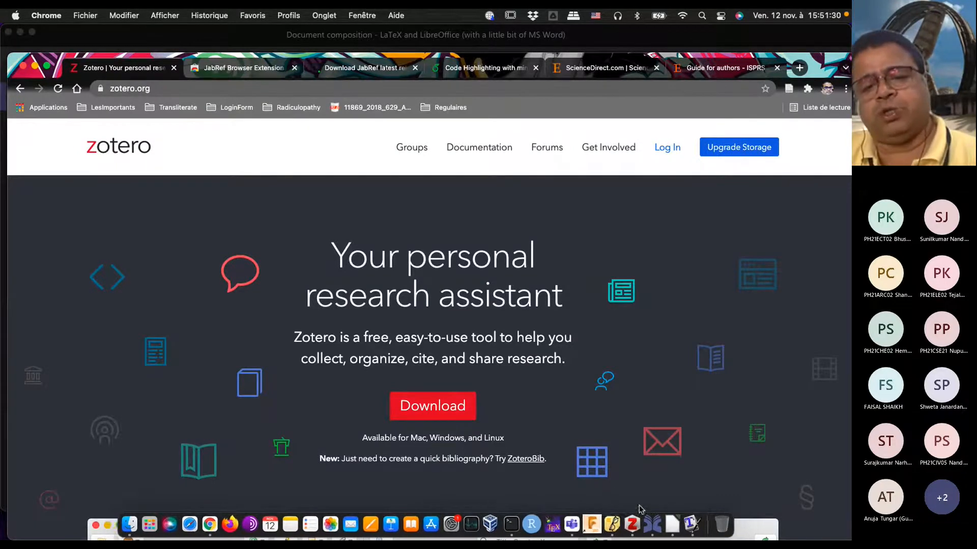
Step: Switch to the Zotero desktop app and reposition its window over the browser
{"action": "left_click", "coordinate": [632, 524]}
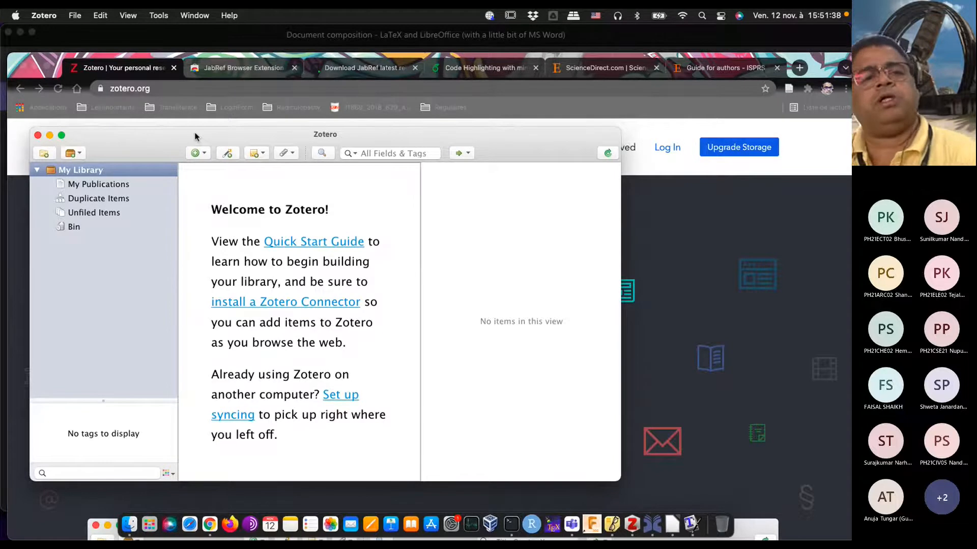
{"action": "left_click_drag", "start_coordinate": [195, 136], "coordinate": [235, 128]}
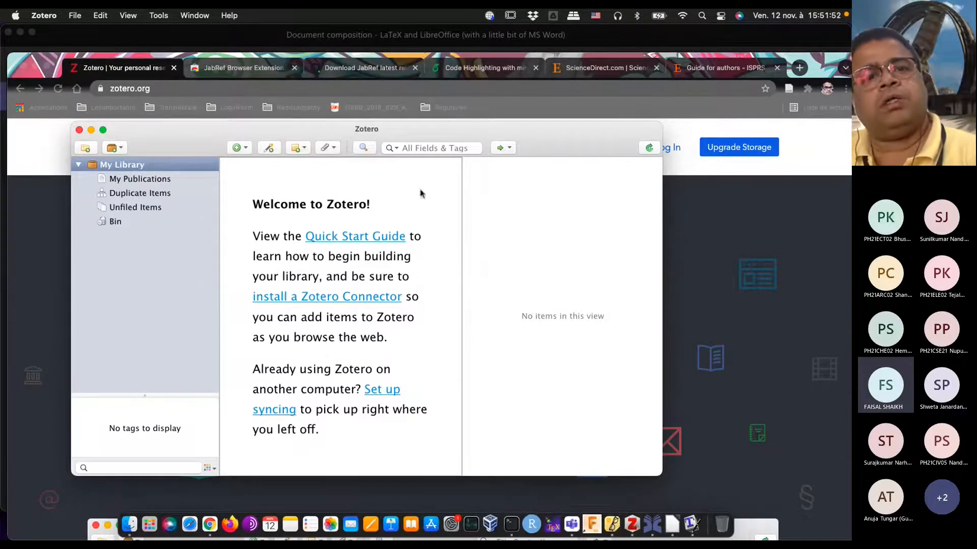
{"action": "left_click_drag", "start_coordinate": [371, 130], "coordinate": [404, 133]}
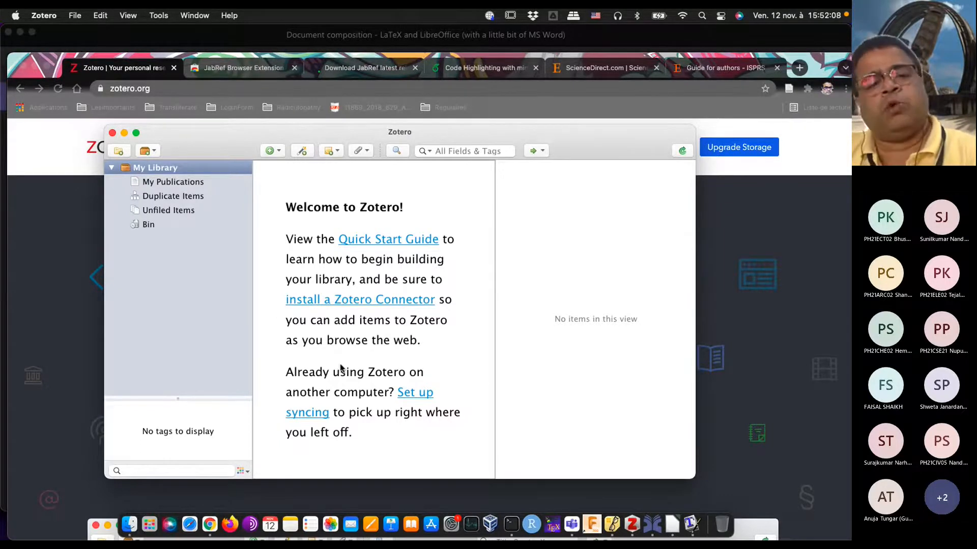
Step: Return to Chrome and open Zotero's download page to show the desktop app and Chrome connector downloads
{"action": "left_click", "coordinate": [763, 283]}
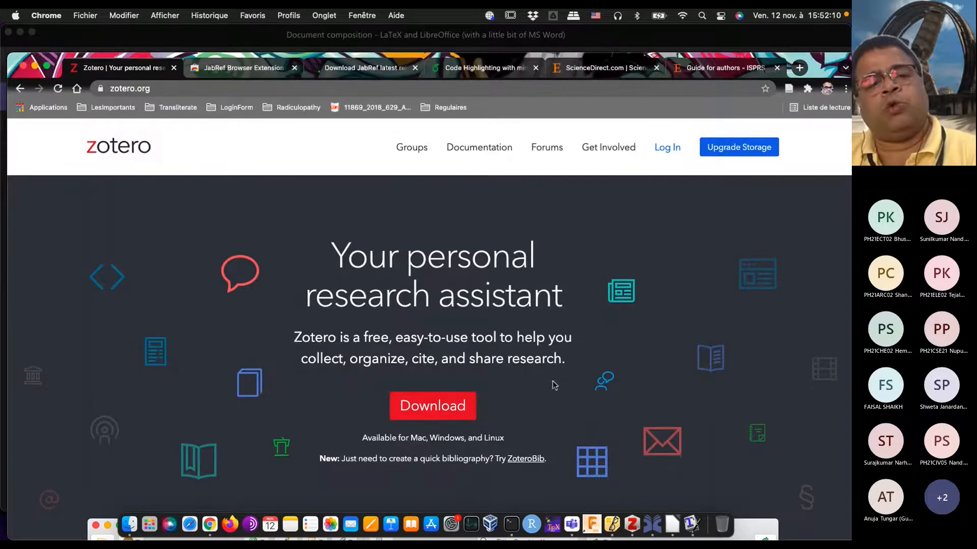
{"action": "left_click", "coordinate": [440, 405]}
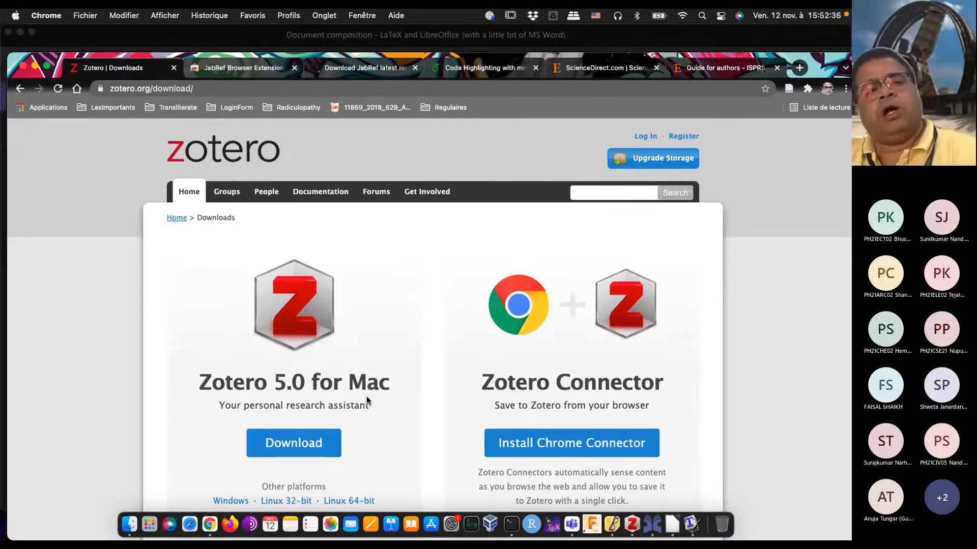
{"action": "scroll", "coordinate": [366, 396], "scroll_direction": "down", "scroll_amount": 3}
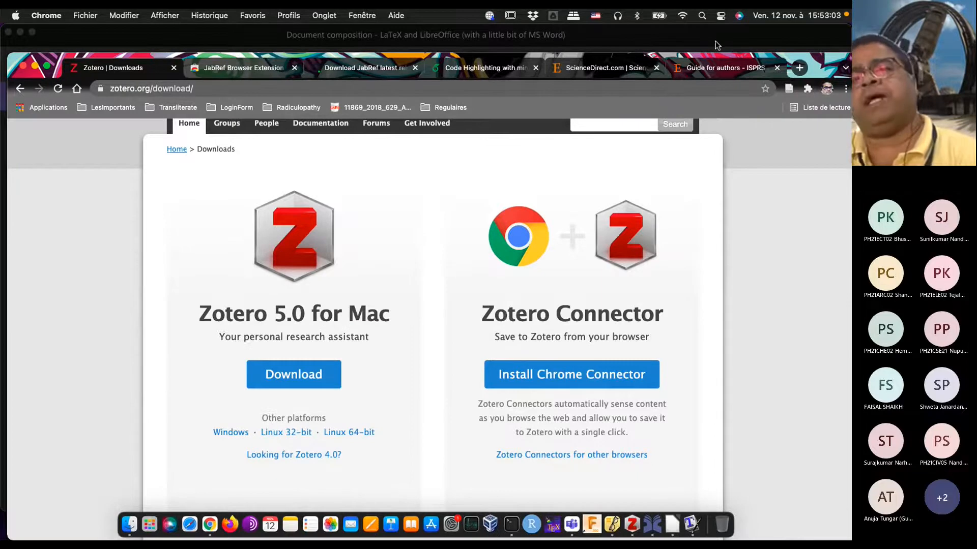
Step: Unpin the Zotero Connector extension from Chrome and pin it again
{"action": "left_click", "coordinate": [807, 90]}
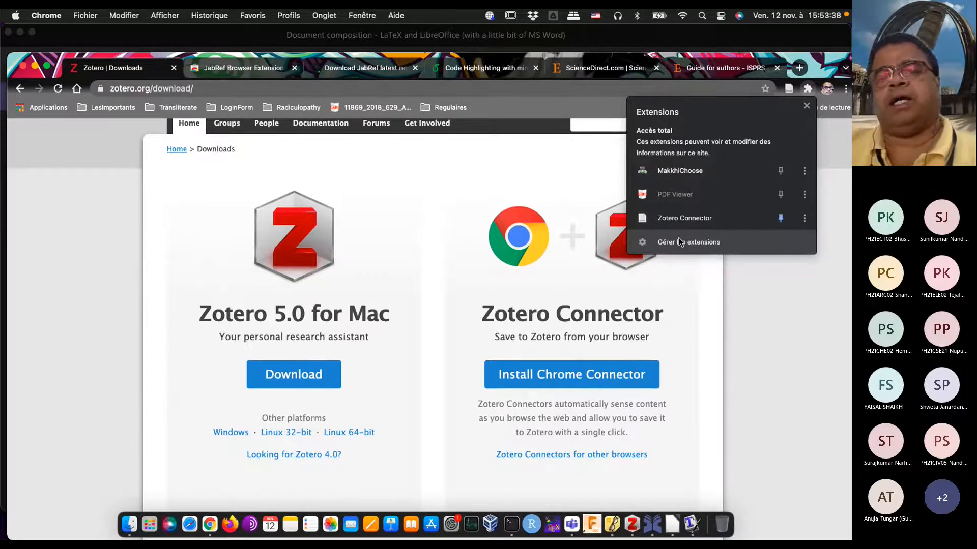
{"action": "left_click", "coordinate": [780, 220]}
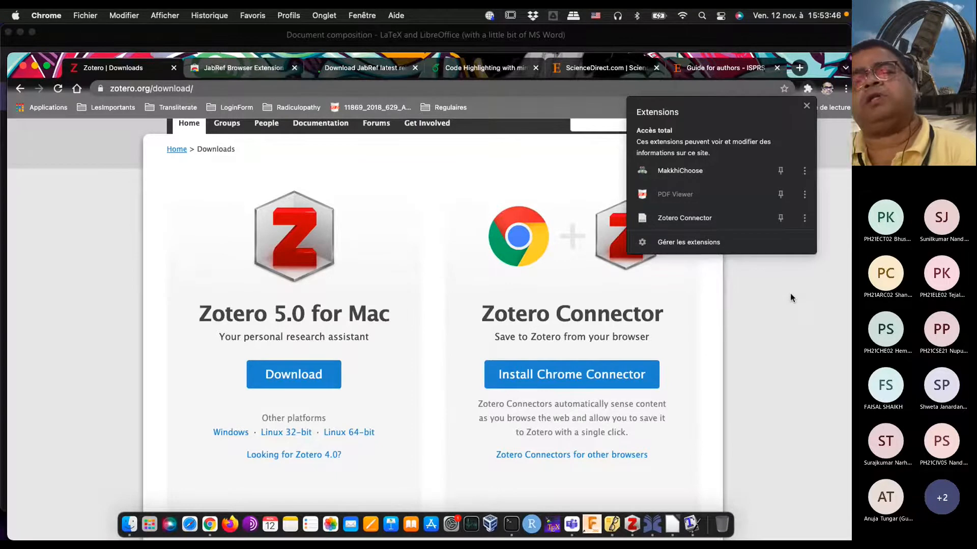
{"action": "left_click", "coordinate": [786, 272]}
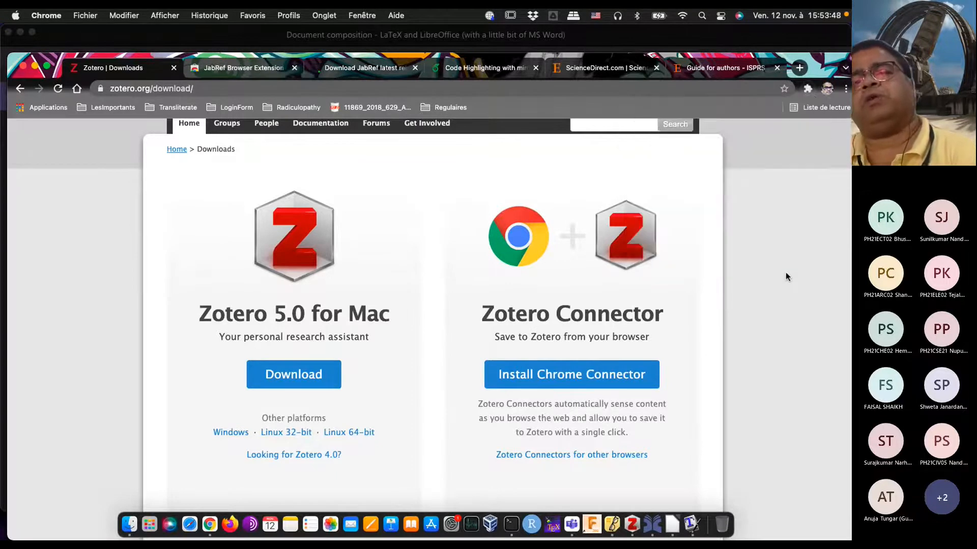
{"action": "left_click", "coordinate": [805, 88]}
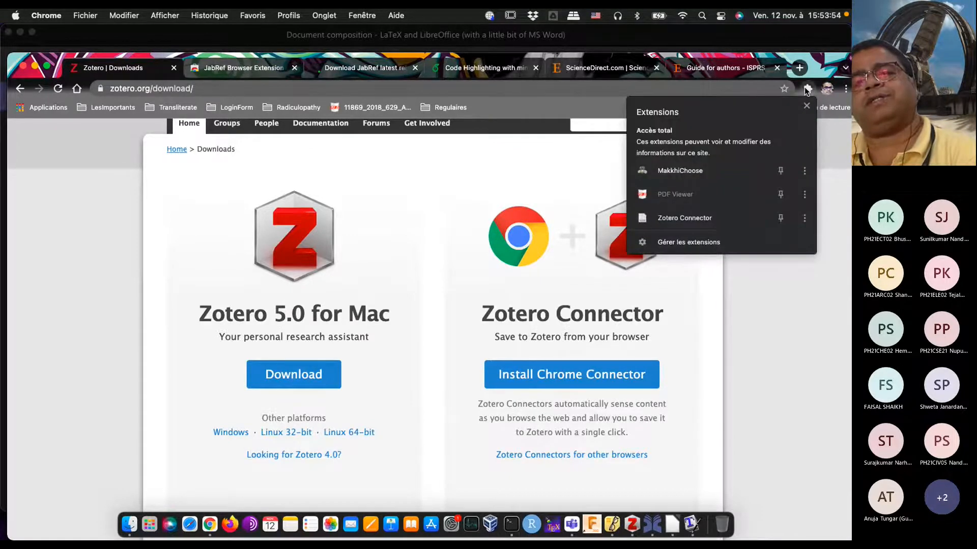
{"action": "left_click", "coordinate": [780, 216]}
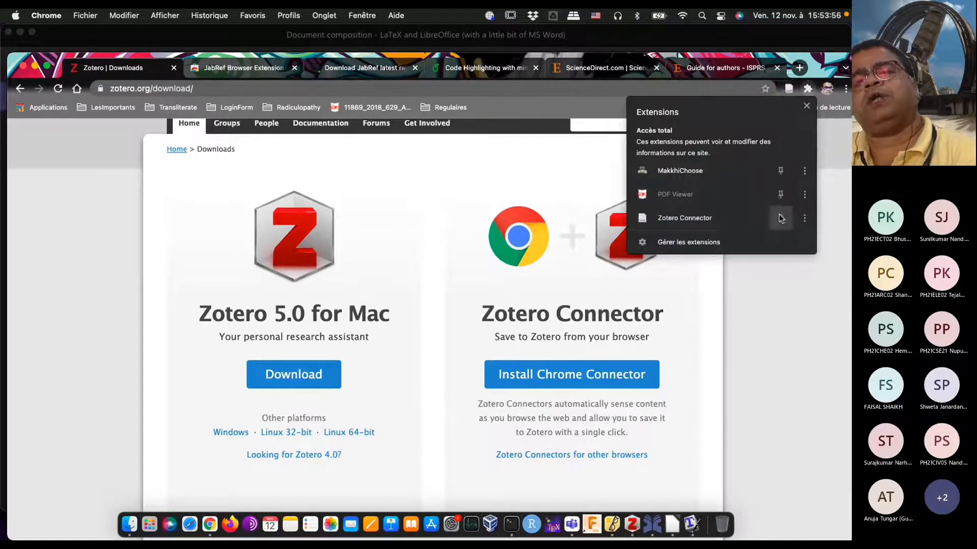
{"action": "left_click", "coordinate": [807, 106]}
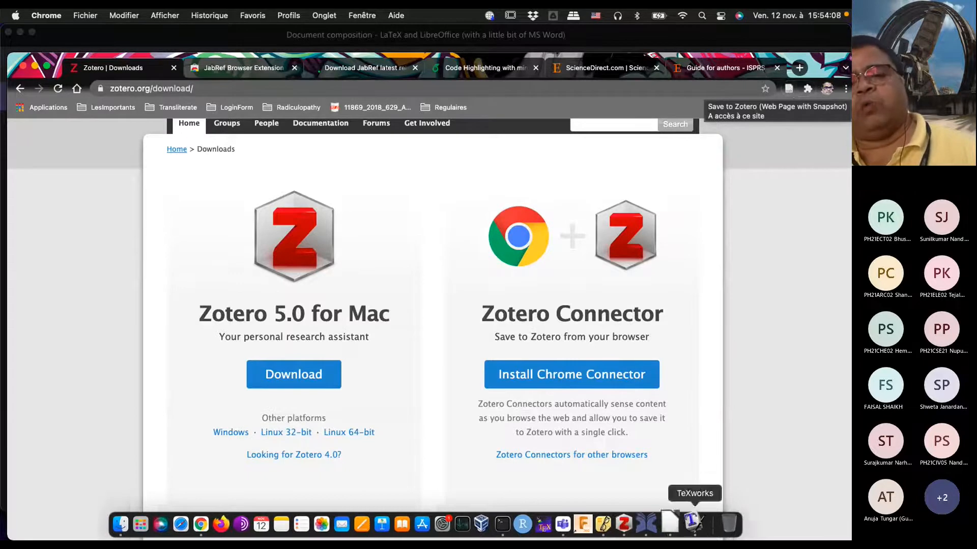
Step: Show the Zotero desktop app's library window and return to Chrome
{"action": "left_click", "coordinate": [630, 522]}
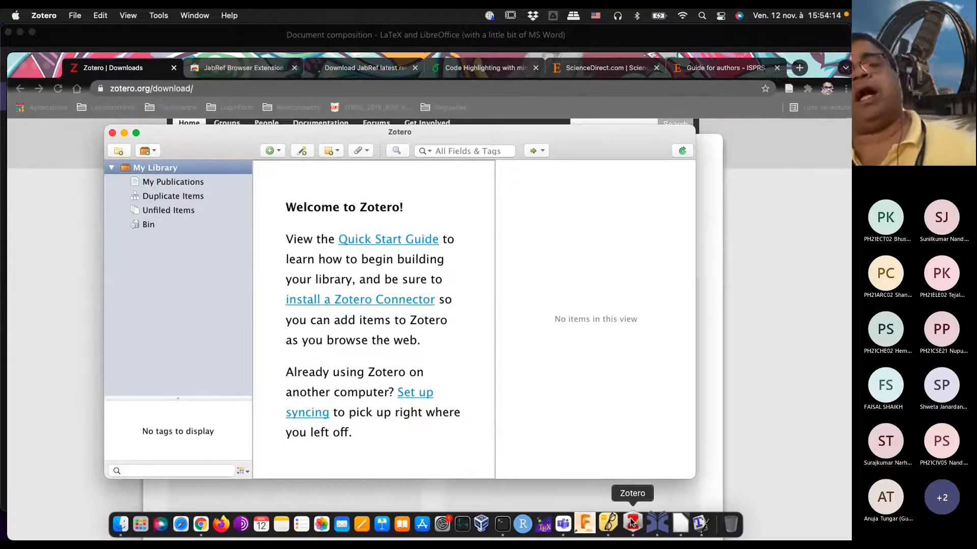
{"action": "left_click", "coordinate": [762, 333]}
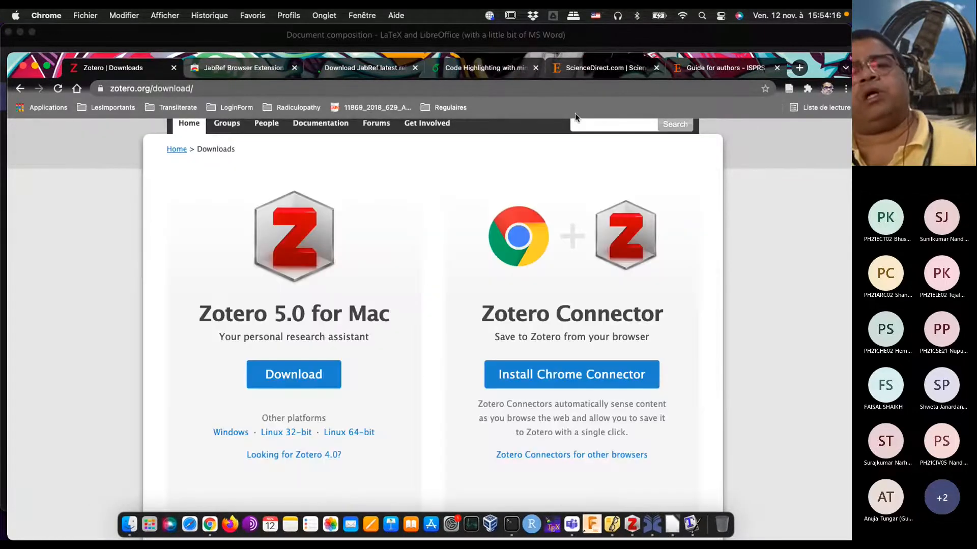
Step: Search ScienceDirect with the keywords "shape optimization"
{"action": "left_click", "coordinate": [606, 72]}
{"action": "scroll", "coordinate": [624, 345], "scroll_direction": "up", "scroll_amount": 10}
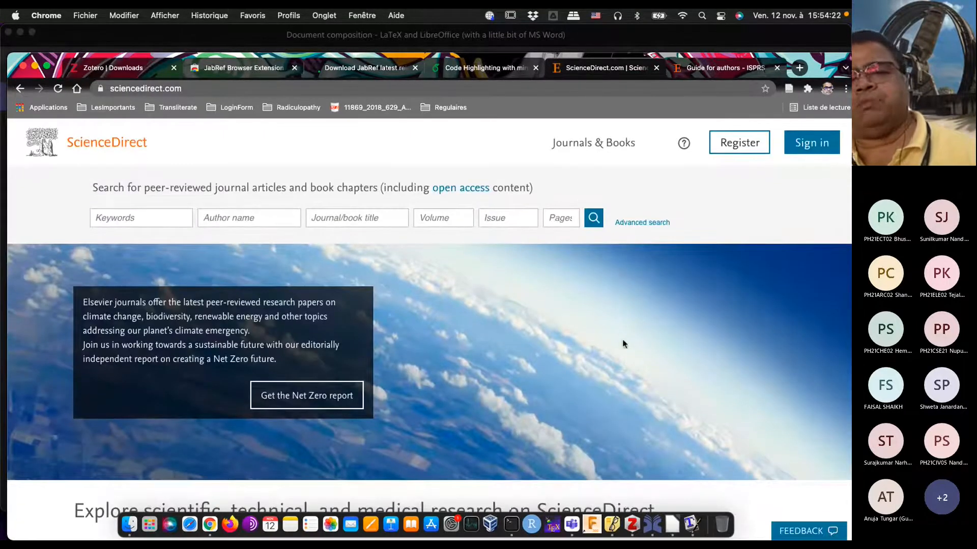
{"action": "left_click", "coordinate": [119, 214]}
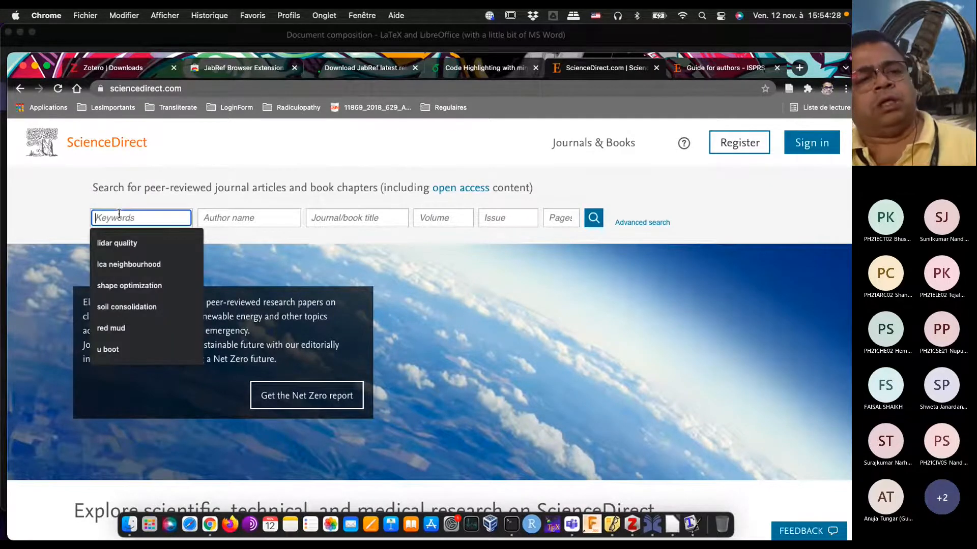
{"action": "left_click", "coordinate": [135, 286]}
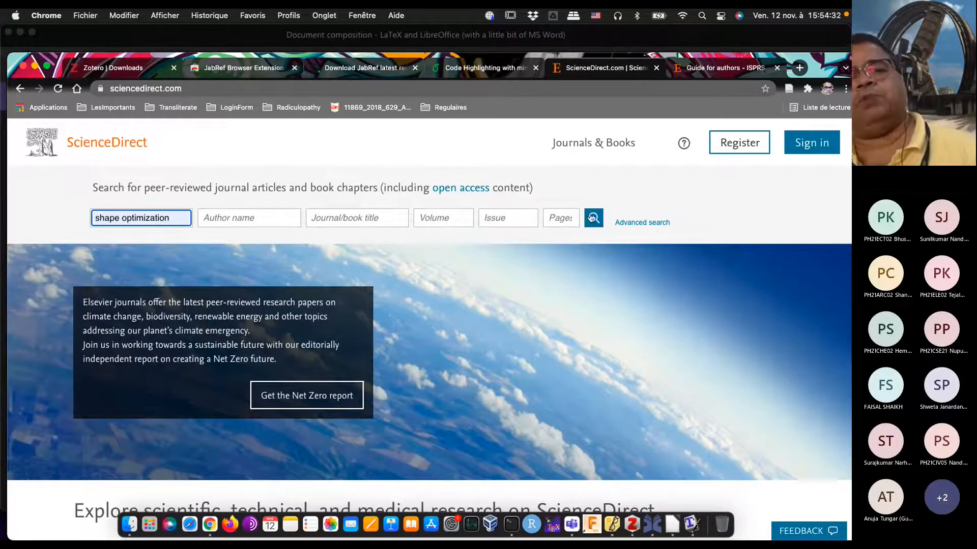
{"action": "left_click", "coordinate": [596, 222]}
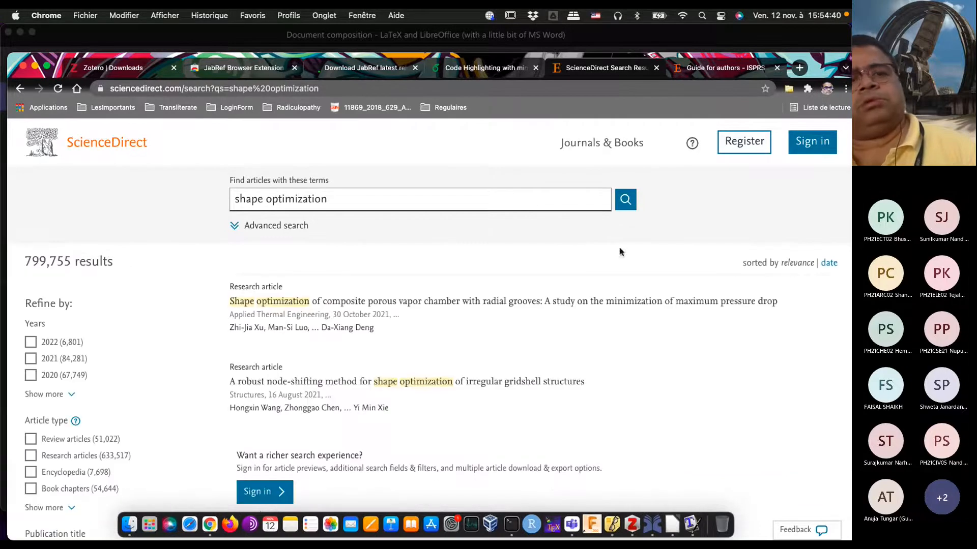
Step: Open the search result "Shape optimization of hydrodynamic textured surfaces for enhancing load-carrying capacity based on level set method"
{"action": "scroll", "coordinate": [728, 382], "scroll_direction": "down", "scroll_amount": 5}
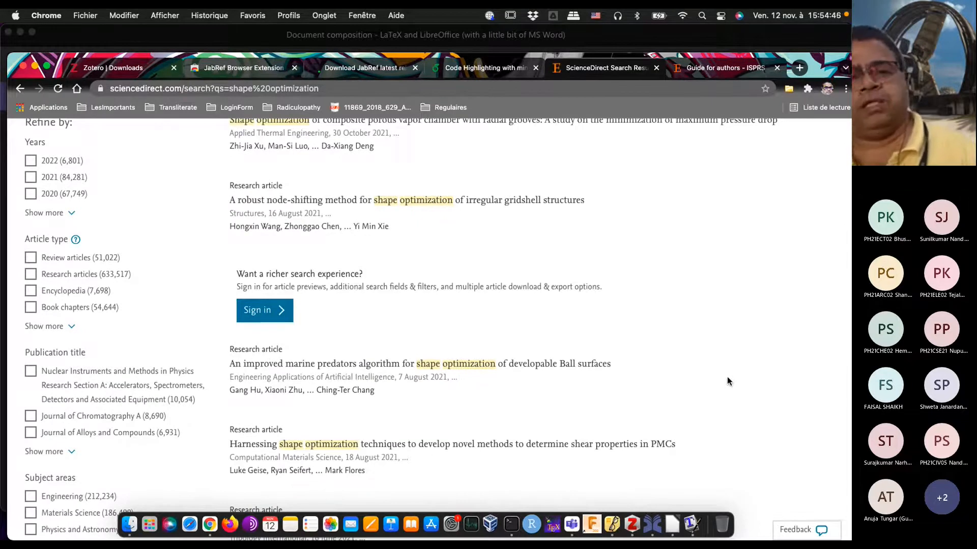
{"action": "scroll", "coordinate": [727, 382], "scroll_direction": "down", "scroll_amount": 3}
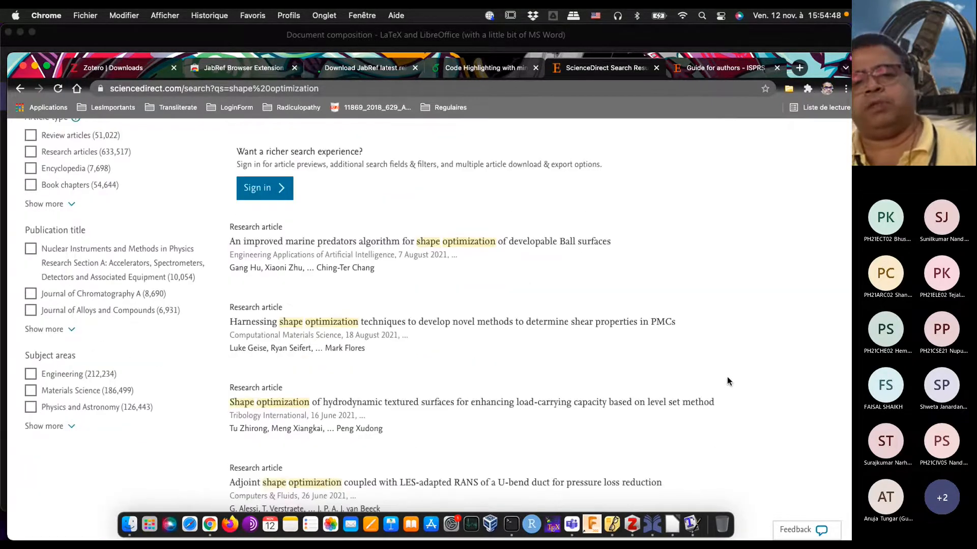
{"action": "scroll", "coordinate": [727, 382], "scroll_direction": "down", "scroll_amount": 2}
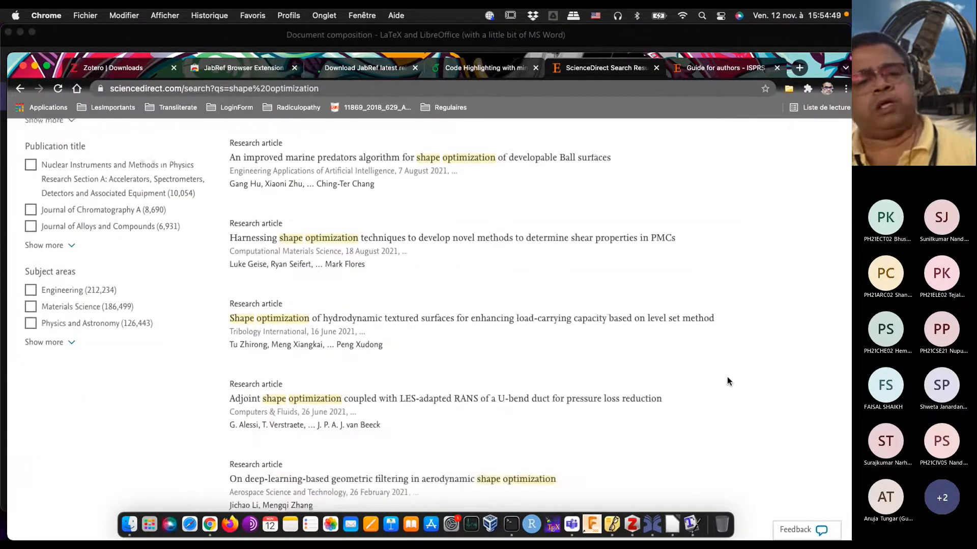
{"action": "left_click", "coordinate": [401, 319]}
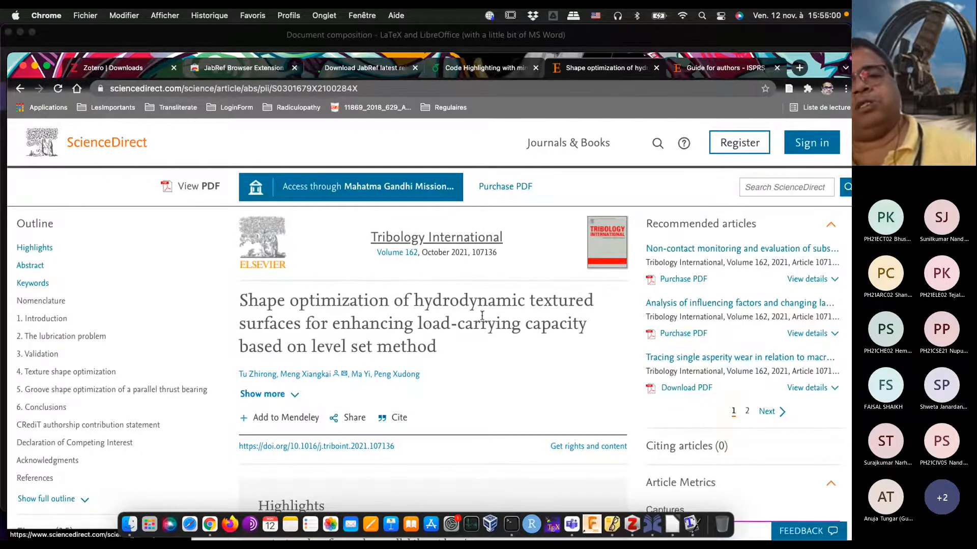
Step: Display the citation export options for the open Tribology International article
{"action": "scroll", "coordinate": [534, 422], "scroll_direction": "down", "scroll_amount": 2}
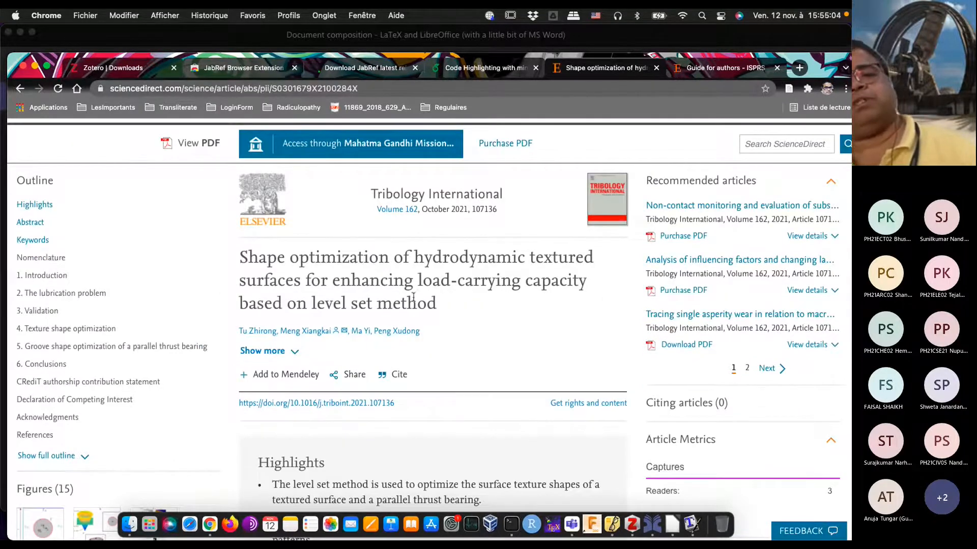
{"action": "scroll", "coordinate": [571, 309], "scroll_direction": "up", "scroll_amount": 2}
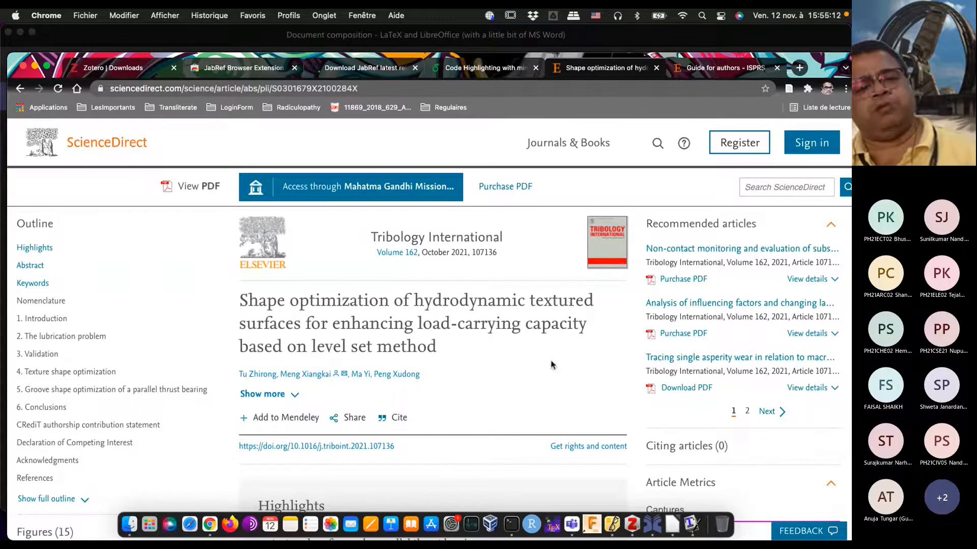
{"action": "left_click", "coordinate": [399, 418]}
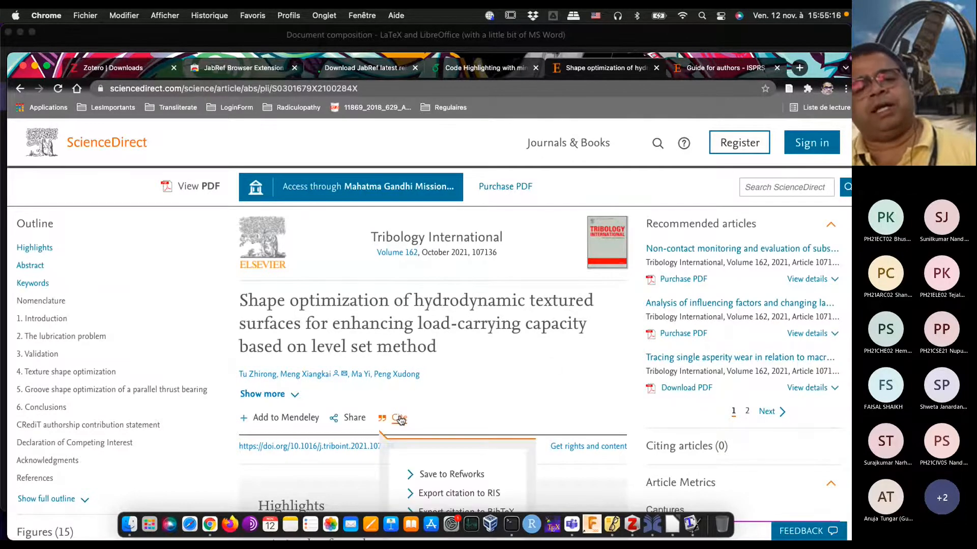
{"action": "scroll", "coordinate": [480, 399], "scroll_direction": "down", "scroll_amount": 3}
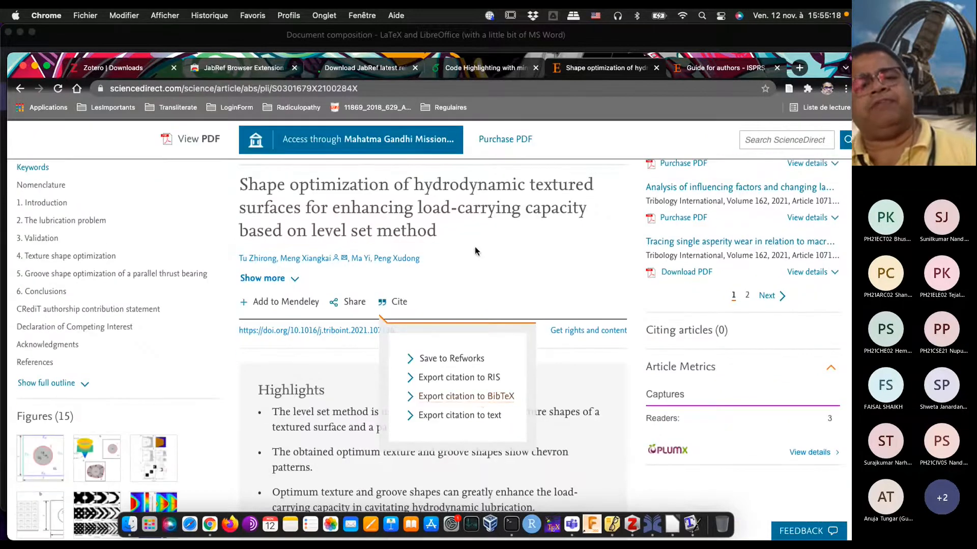
{"action": "left_click", "coordinate": [402, 306]}
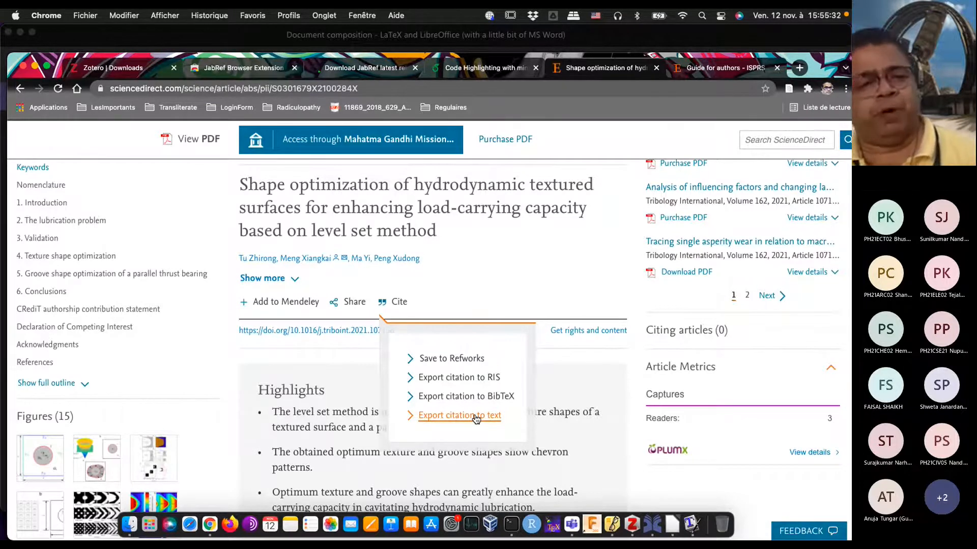
Step: Dismiss the citation export options and save the open Tribology International article to My Library with the Zotero connector
{"action": "left_click", "coordinate": [533, 292]}
{"action": "scroll", "coordinate": [533, 294], "scroll_direction": "down", "scroll_amount": 3}
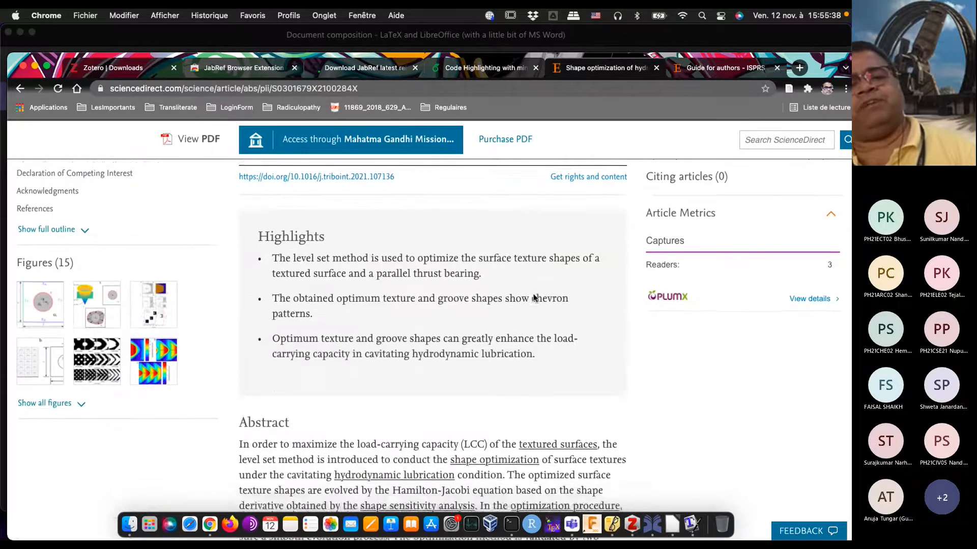
{"action": "scroll", "coordinate": [534, 298], "scroll_direction": "down", "scroll_amount": 5}
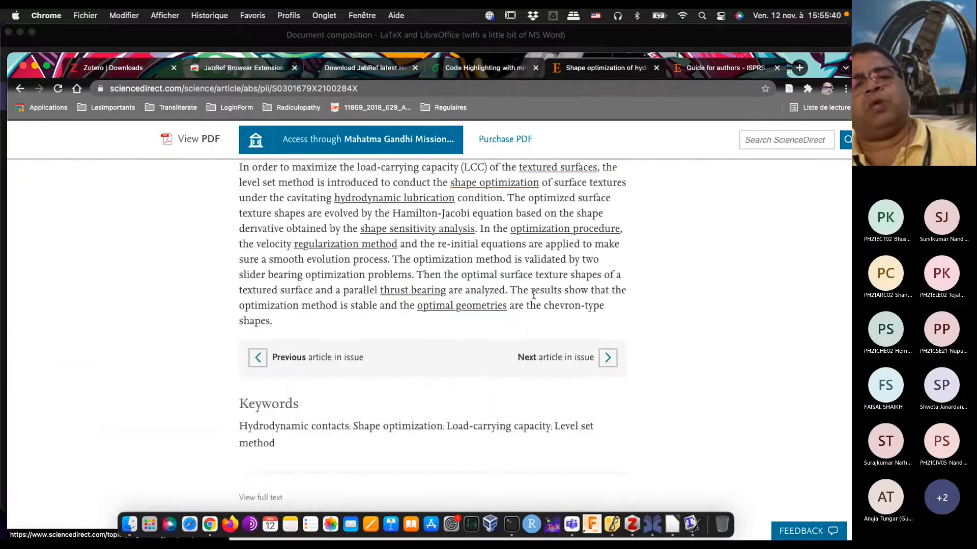
{"action": "scroll", "coordinate": [533, 294], "scroll_direction": "up", "scroll_amount": 3}
{"action": "scroll", "coordinate": [533, 294], "scroll_direction": "up", "scroll_amount": 10}
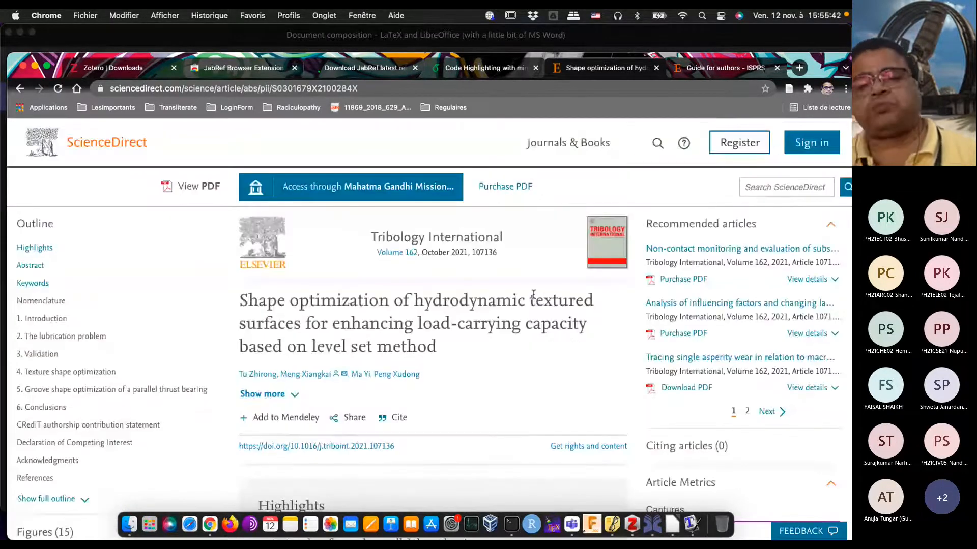
{"action": "left_click", "coordinate": [789, 90]}
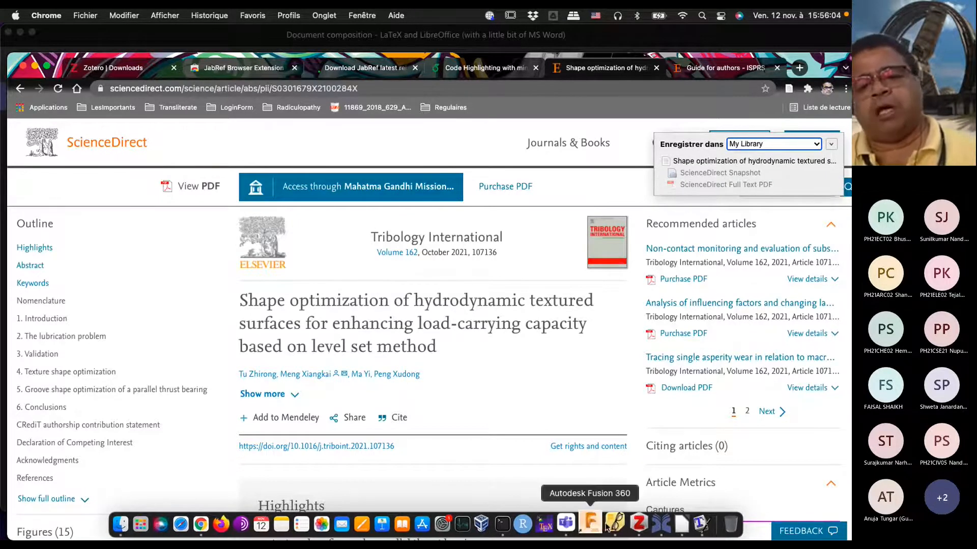
Step: Switch to Zotero, then move its window higher and enlarge it to show the saved article's details
{"action": "left_click", "coordinate": [632, 524]}
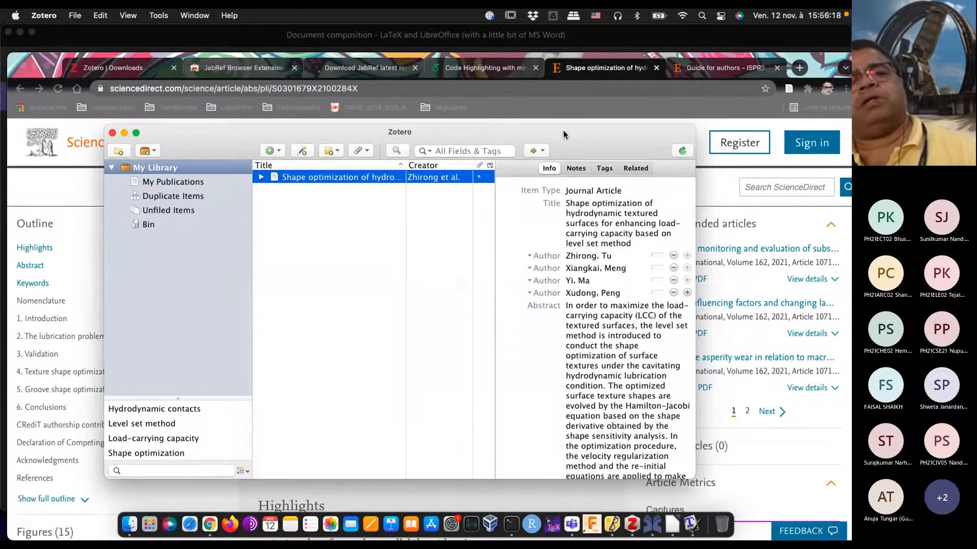
{"action": "left_click_drag", "start_coordinate": [563, 134], "coordinate": [562, 66]}
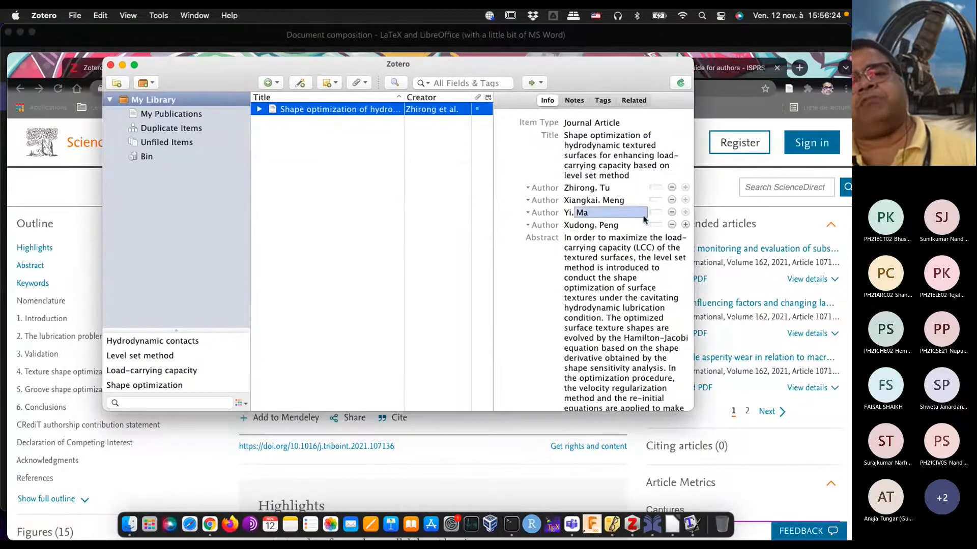
{"action": "left_click_drag", "start_coordinate": [692, 409], "coordinate": [768, 437]}
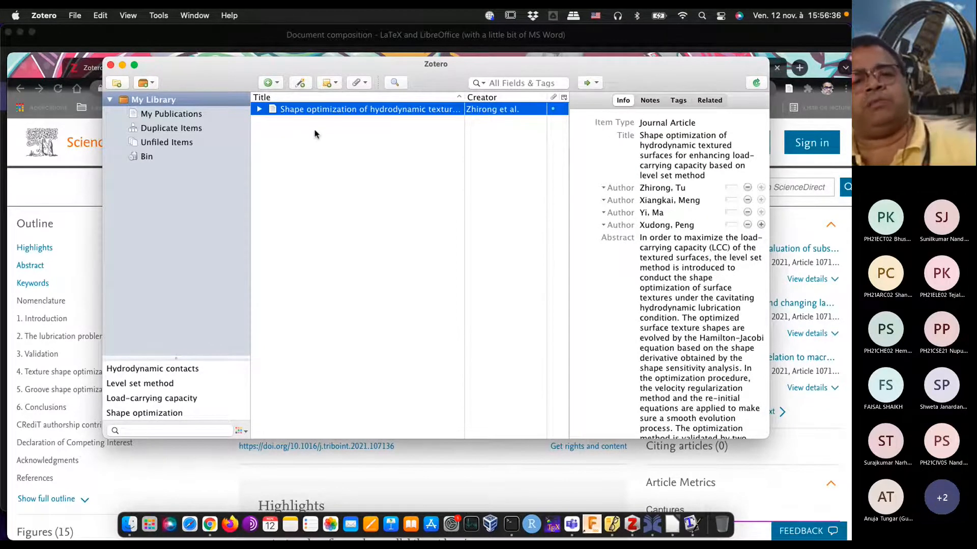
Step: Return to the ScienceDirect search results in Chrome and run a new search for "pollution modelling"
{"action": "left_click", "coordinate": [518, 478]}
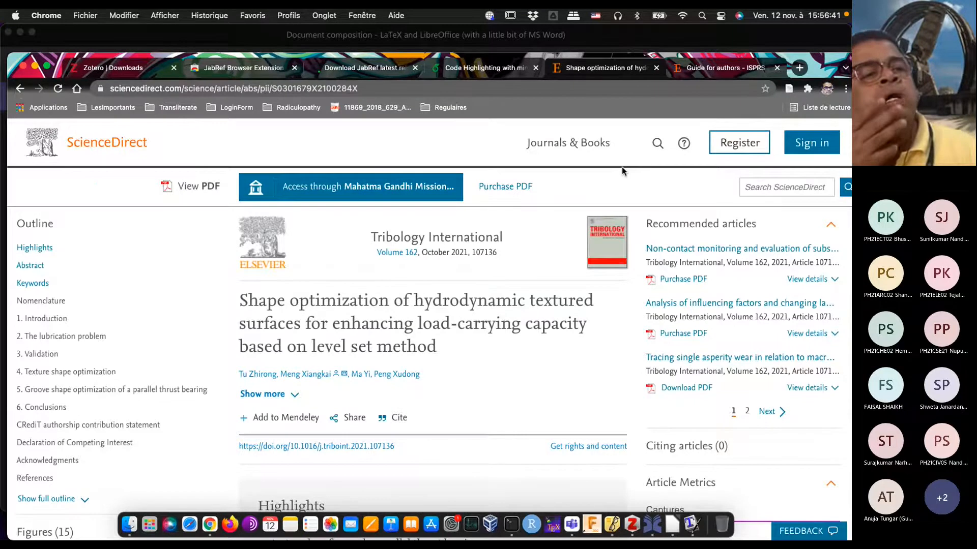
{"action": "left_click", "coordinate": [20, 89]}
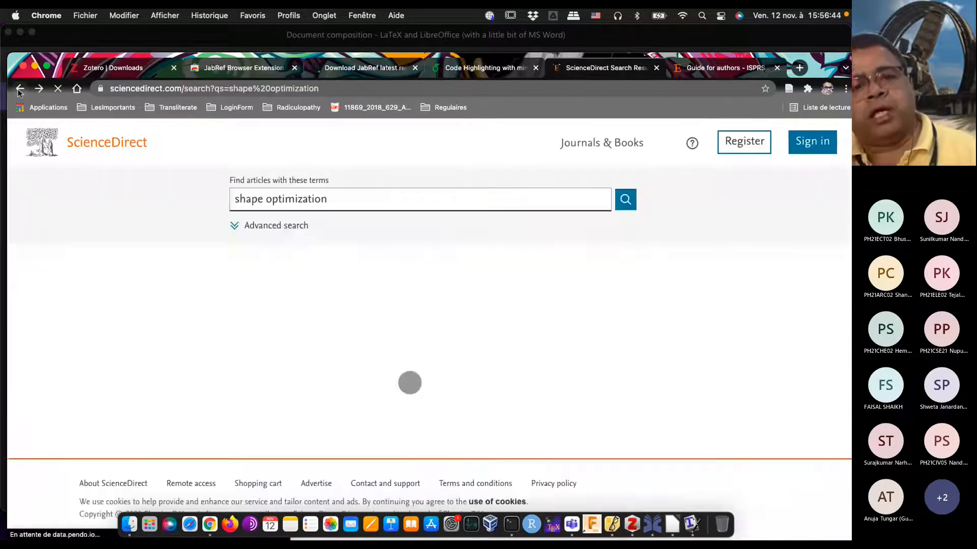
{"action": "left_click", "coordinate": [372, 203]}
{"action": "key", "text": "super+a"}
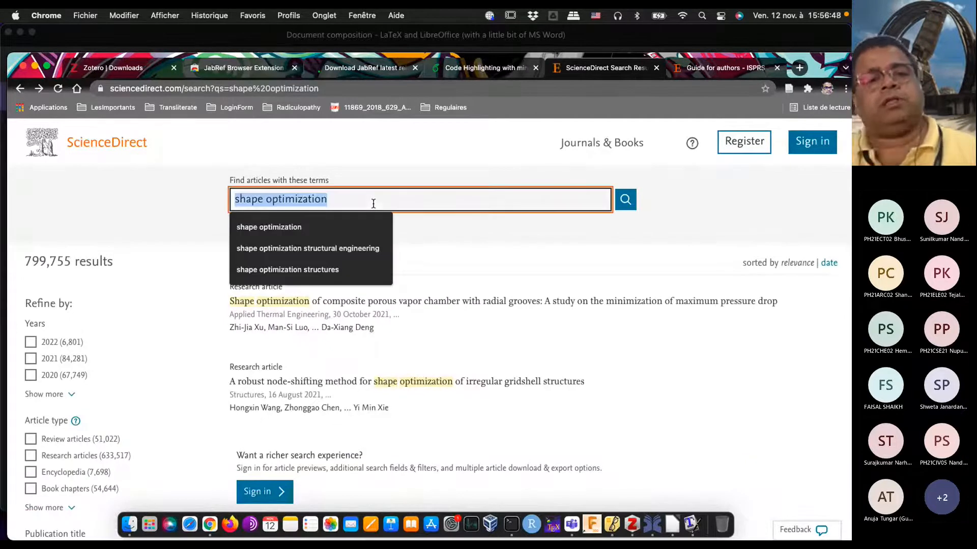
{"action": "type", "text": "pollut"}
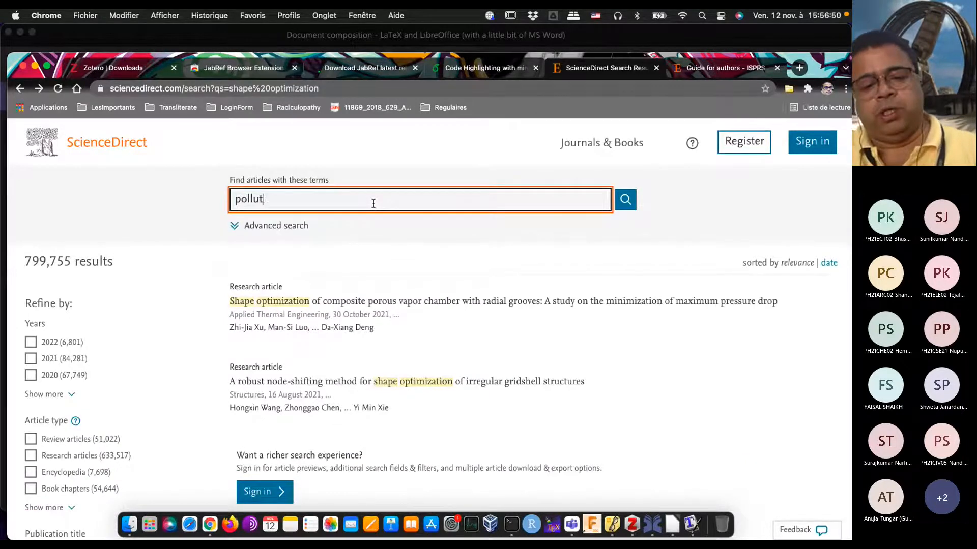
{"action": "type", "text": "ion modelling"}
{"action": "key", "text": "Return"}
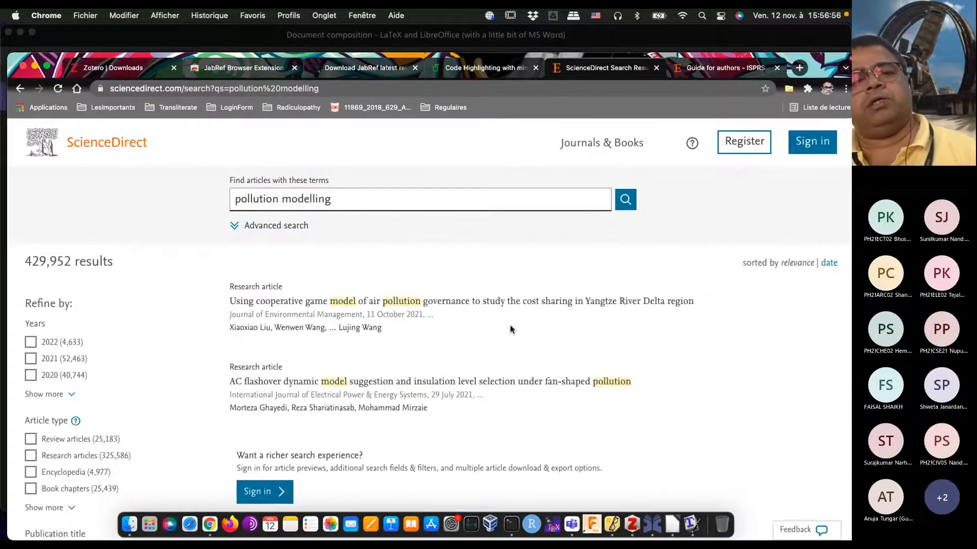
Step: Open the article "Using cooperative game model of air pollution governance to study the cost sharing…" and save it to My Library with the Zotero connector
{"action": "left_click", "coordinate": [426, 304]}
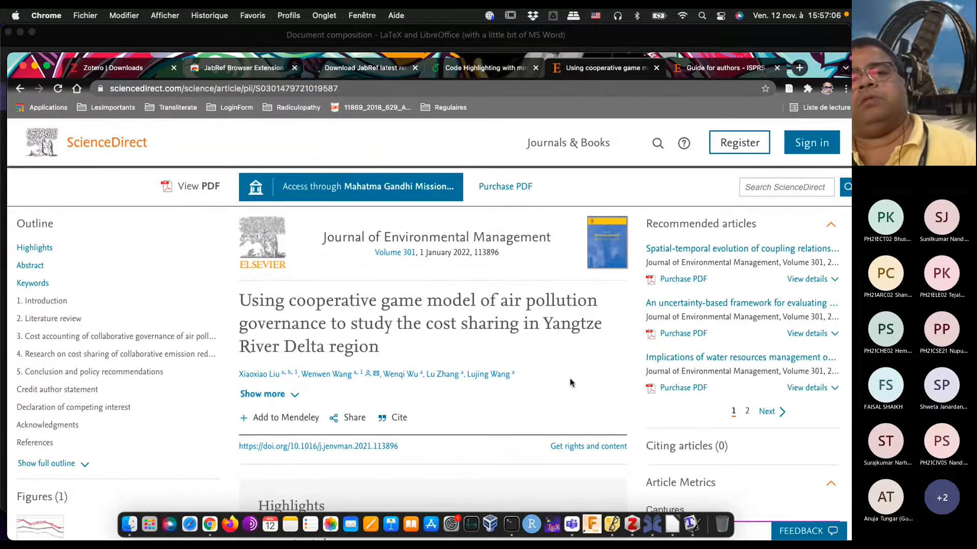
{"action": "scroll", "coordinate": [570, 383], "scroll_direction": "down", "scroll_amount": 5}
{"action": "scroll", "coordinate": [570, 382], "scroll_direction": "up", "scroll_amount": 2}
{"action": "scroll", "coordinate": [570, 382], "scroll_direction": "up", "scroll_amount": 3}
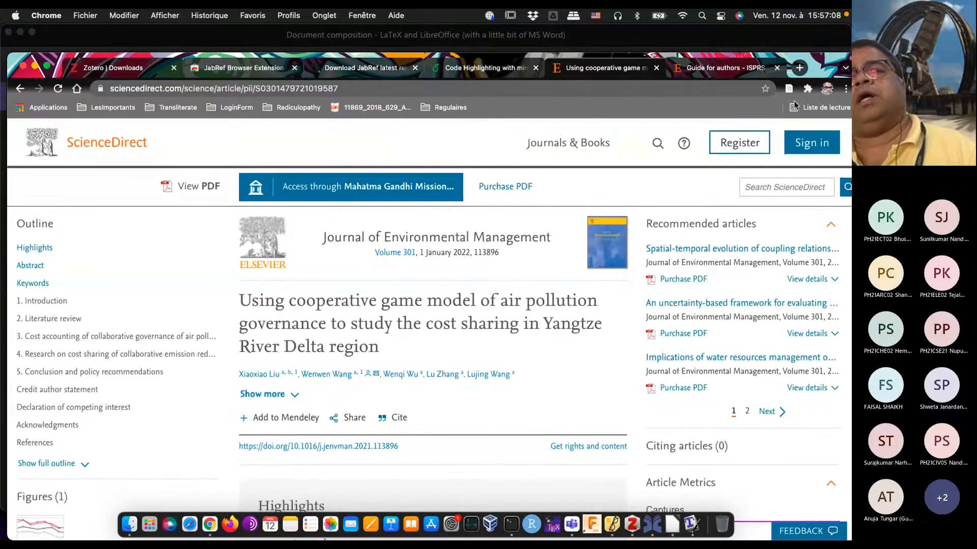
{"action": "left_click", "coordinate": [789, 89]}
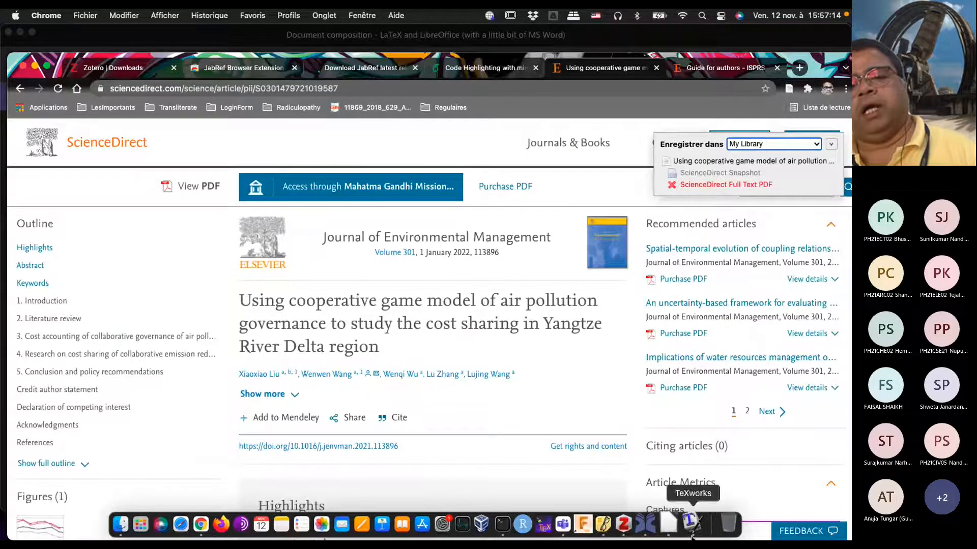
Step: Switch to Zotero and compare the details of the shape optimization and air pollution articles in My Library
{"action": "left_click", "coordinate": [624, 524]}
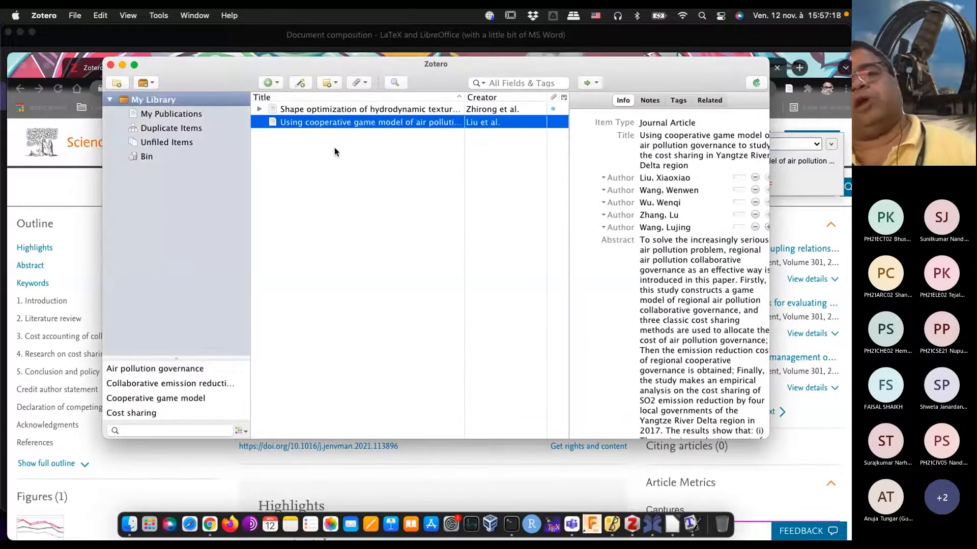
{"action": "left_click", "coordinate": [351, 111]}
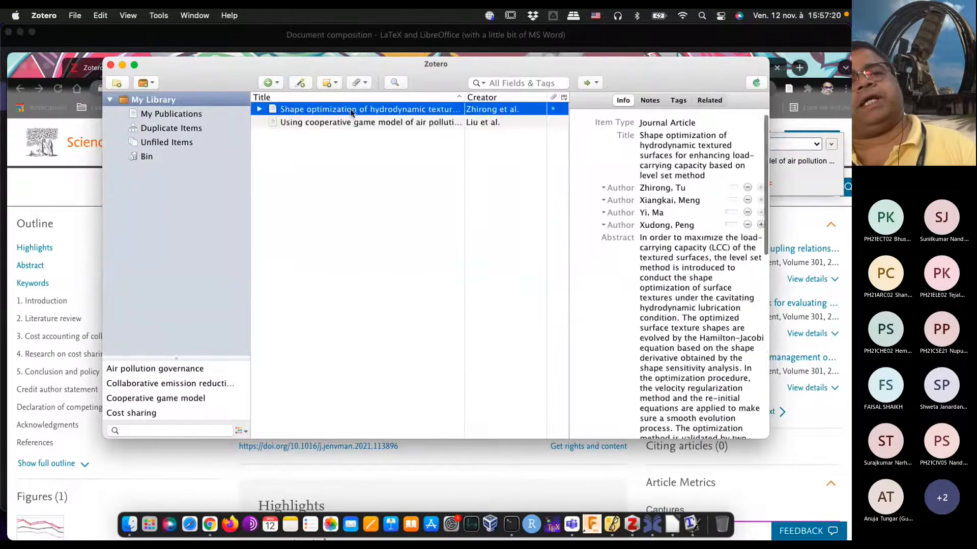
{"action": "left_click", "coordinate": [350, 120]}
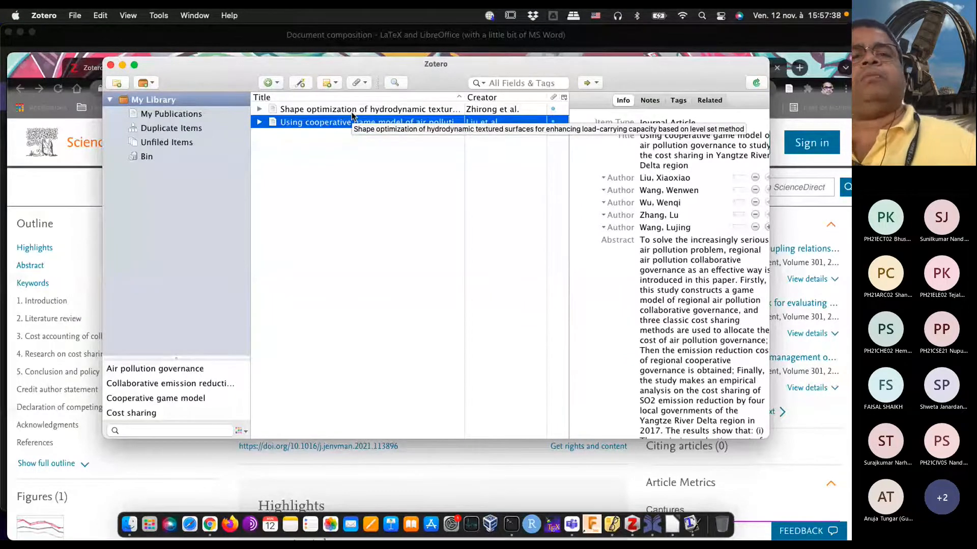
{"action": "left_click", "coordinate": [352, 110]}
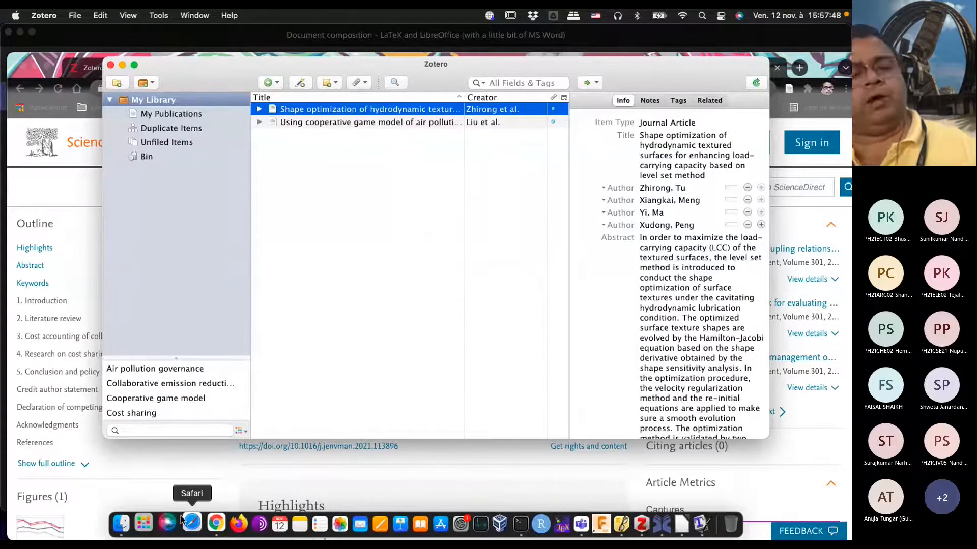
Step: Launch Microsoft Word from the Microsoft Office app group
{"action": "left_click", "coordinate": [148, 523]}
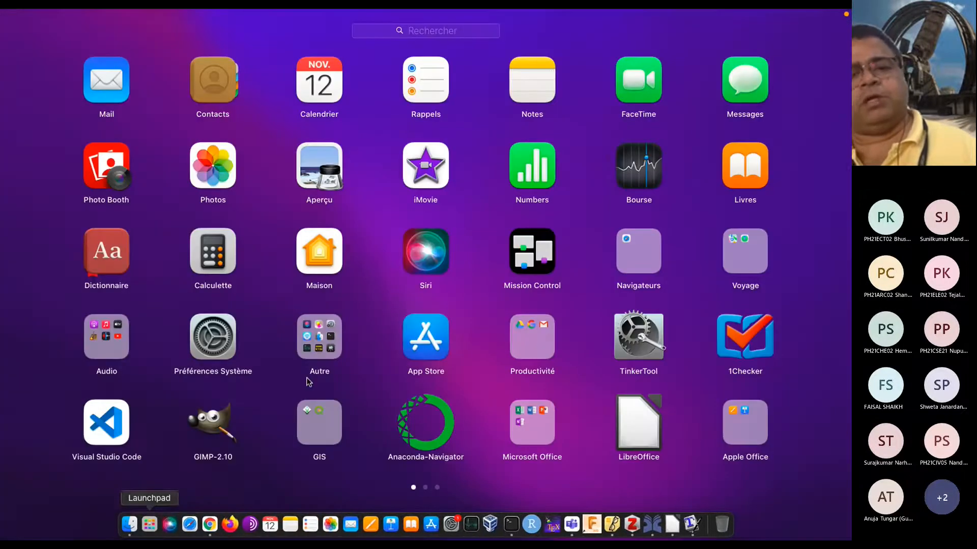
{"action": "left_click", "coordinate": [532, 425]}
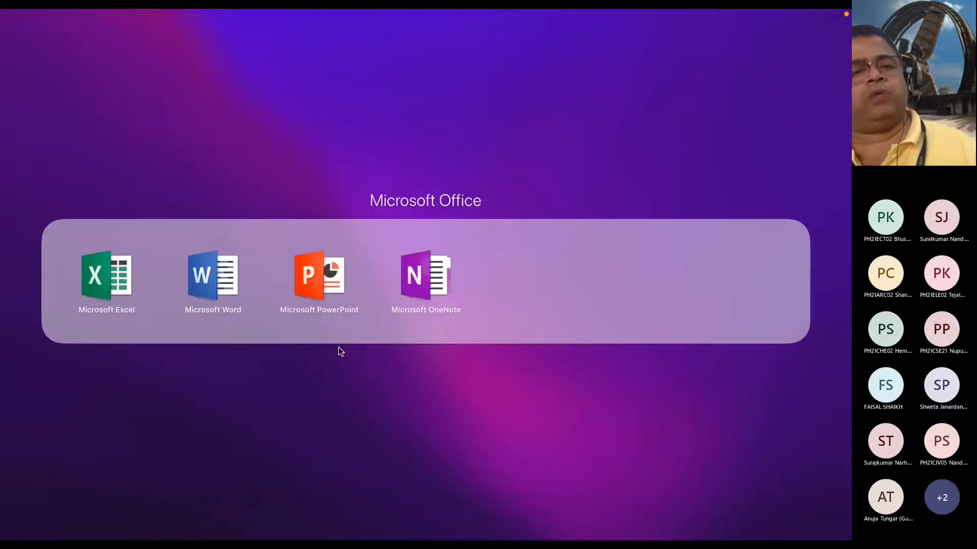
{"action": "left_click", "coordinate": [222, 273]}
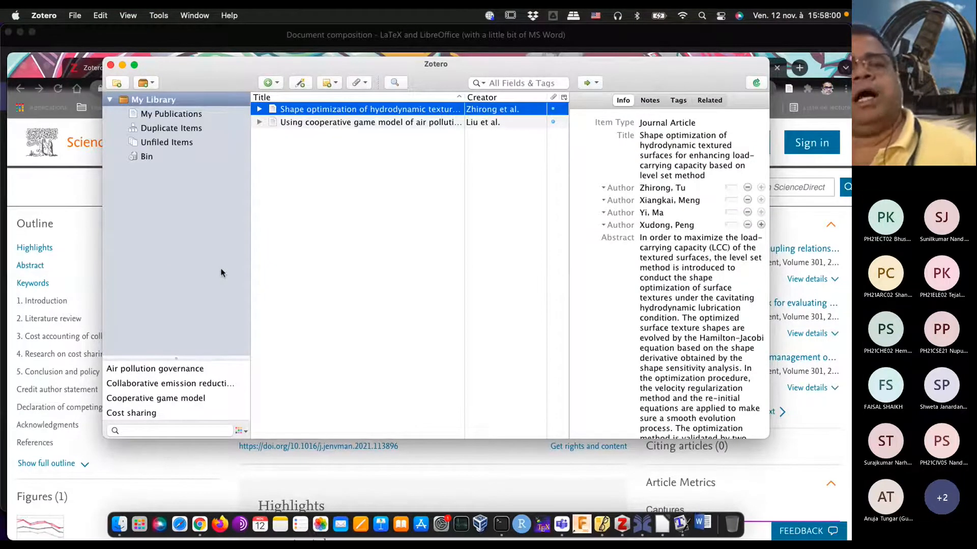
Step: Switch to Chrome's JabRef download page on FossHub and open the developer's website, jabref.org
{"action": "left_click", "coordinate": [510, 452]}
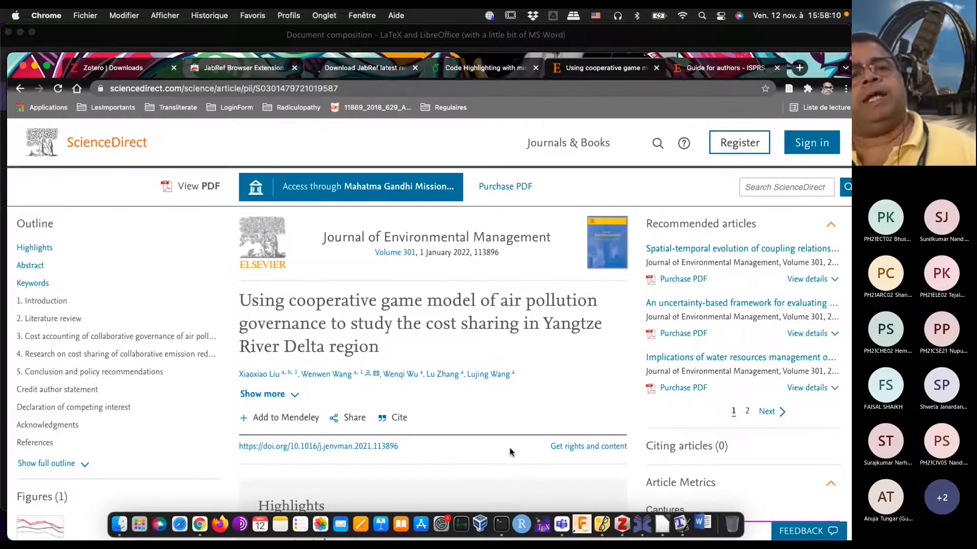
{"action": "left_click", "coordinate": [376, 75]}
{"action": "scroll", "coordinate": [377, 218], "scroll_direction": "up", "scroll_amount": 5}
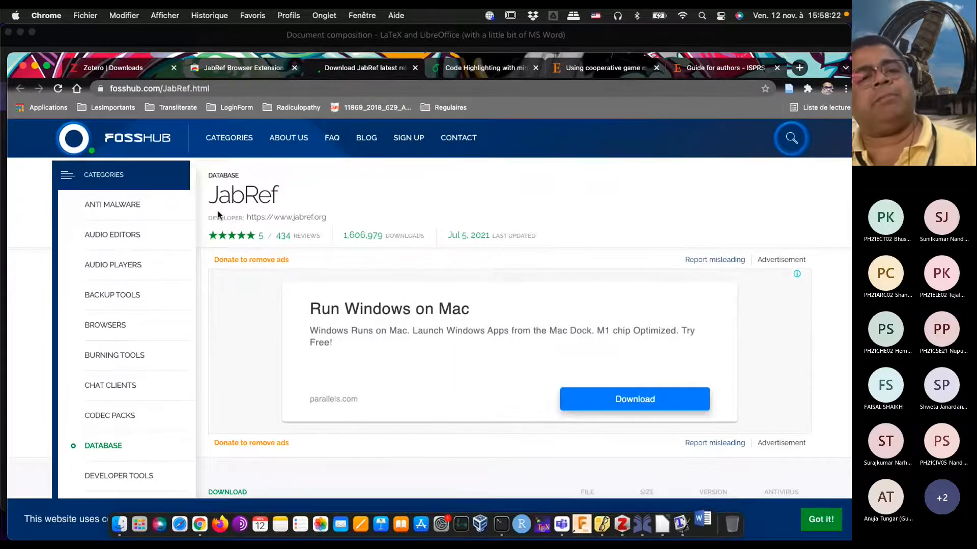
{"action": "left_click", "coordinate": [298, 218]}
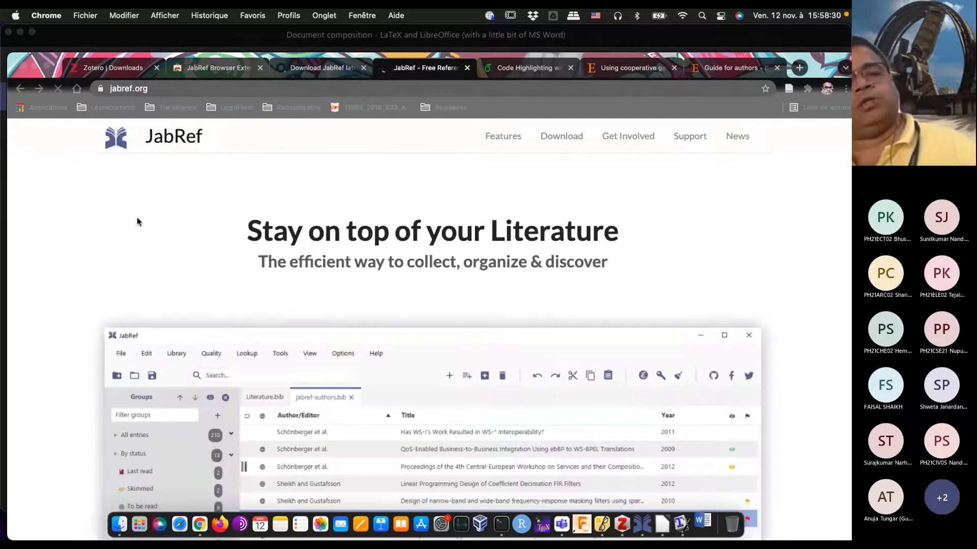
Step: Examine the JabRef homepage, including the preview of its reference library and its entry fields
{"action": "scroll", "coordinate": [154, 243], "scroll_direction": "down", "scroll_amount": 5}
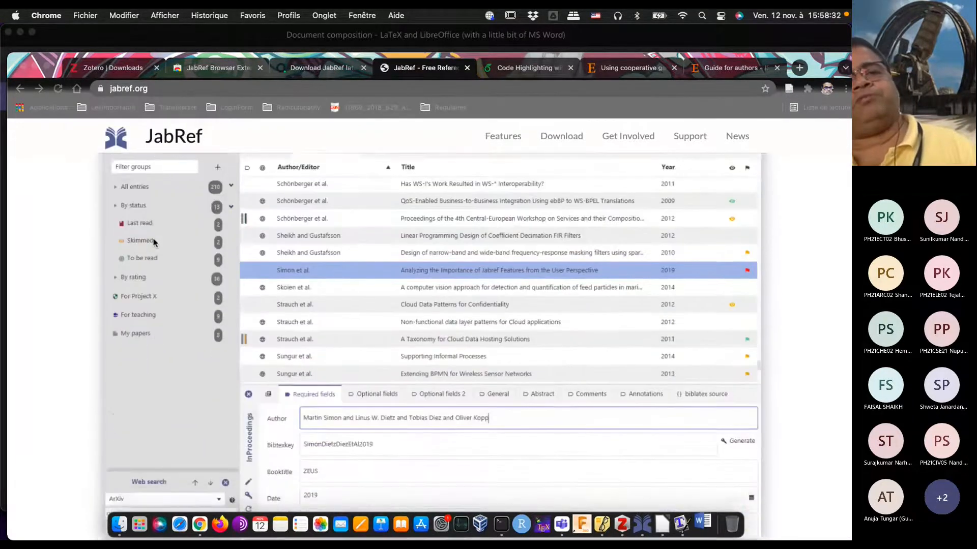
{"action": "scroll", "coordinate": [154, 243], "scroll_direction": "down", "scroll_amount": 3}
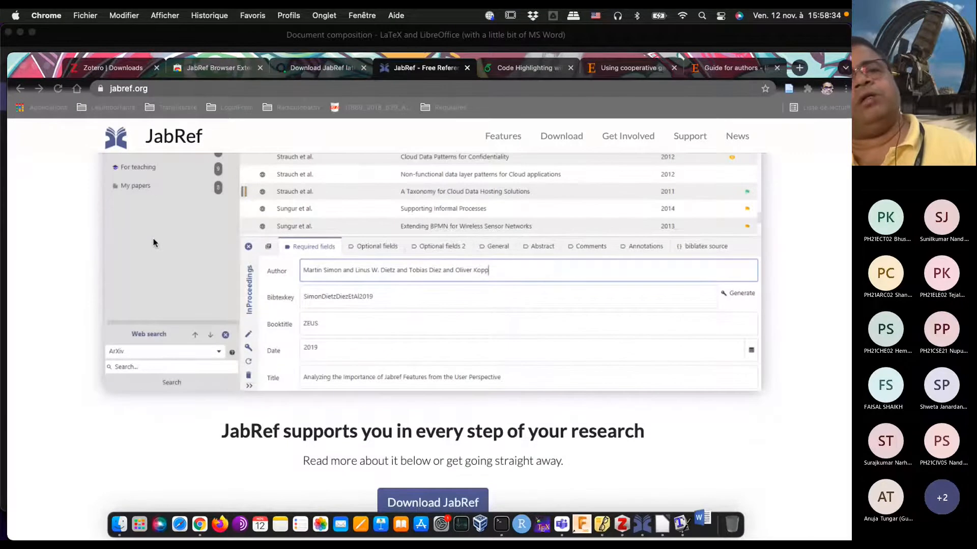
{"action": "scroll", "coordinate": [154, 243], "scroll_direction": "down", "scroll_amount": 2}
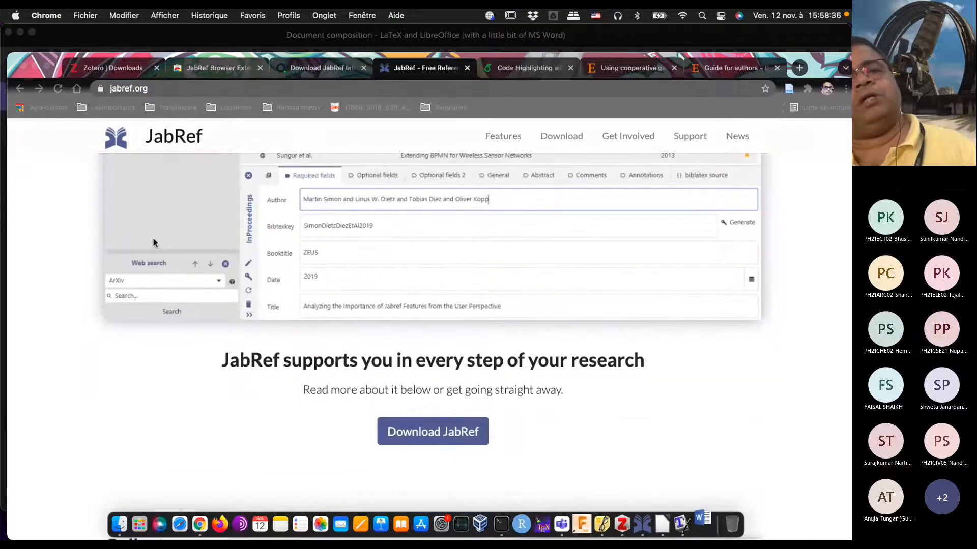
{"action": "scroll", "coordinate": [154, 243], "scroll_direction": "up", "scroll_amount": 6}
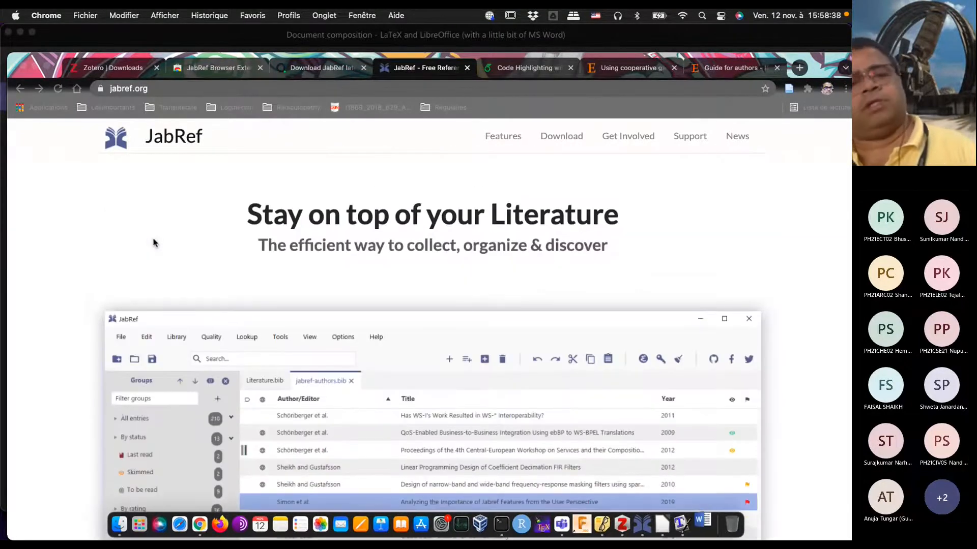
{"action": "scroll", "coordinate": [154, 243], "scroll_direction": "up", "scroll_amount": 1}
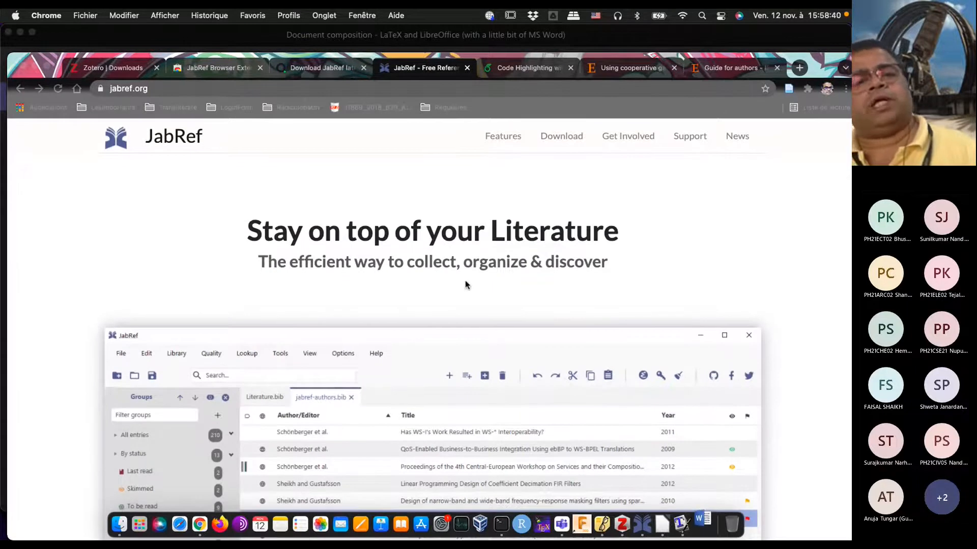
{"action": "scroll", "coordinate": [472, 282], "scroll_direction": "down", "scroll_amount": 3}
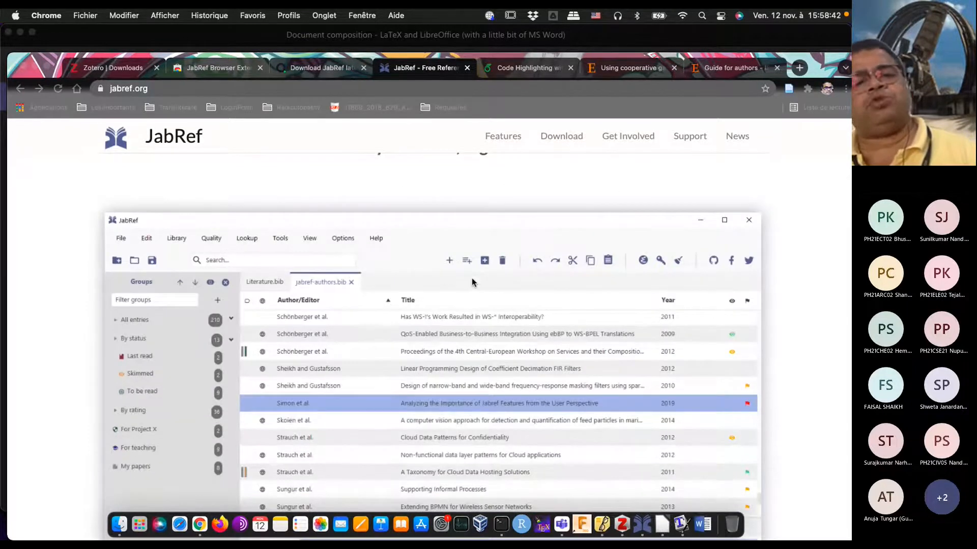
{"action": "scroll", "coordinate": [386, 331], "scroll_direction": "down", "scroll_amount": 2}
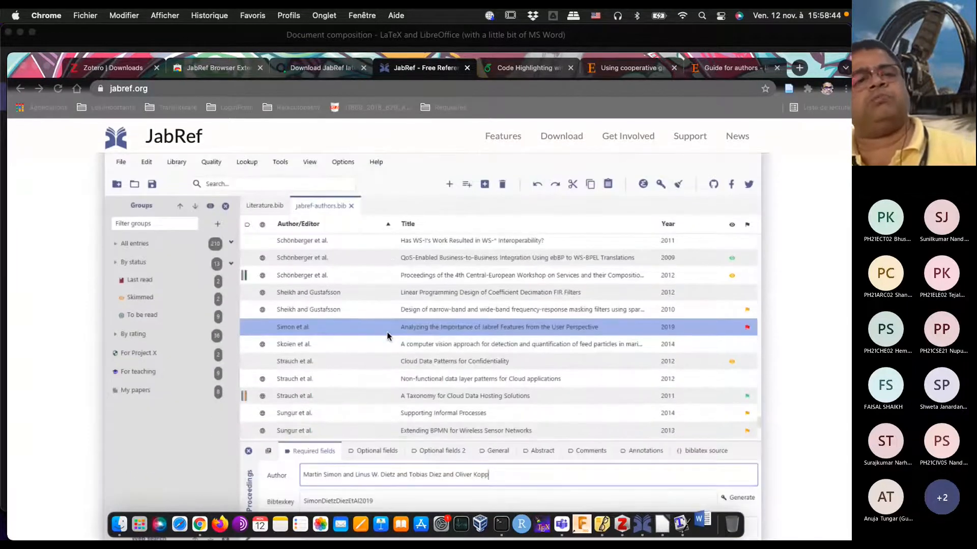
{"action": "scroll", "coordinate": [386, 331], "scroll_direction": "down", "scroll_amount": 4}
{"action": "scroll", "coordinate": [386, 332], "scroll_direction": "up", "scroll_amount": 5}
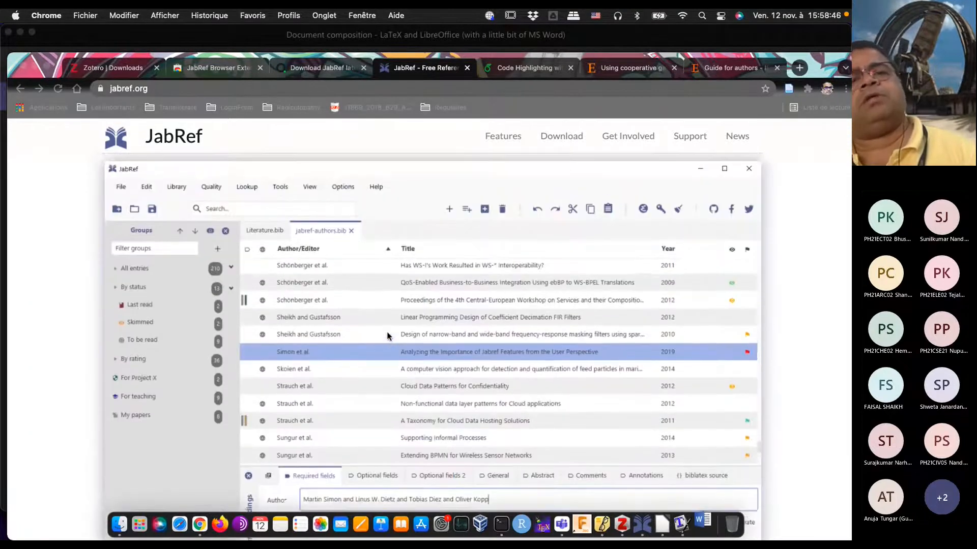
{"action": "scroll", "coordinate": [386, 336], "scroll_direction": "up", "scroll_amount": 4}
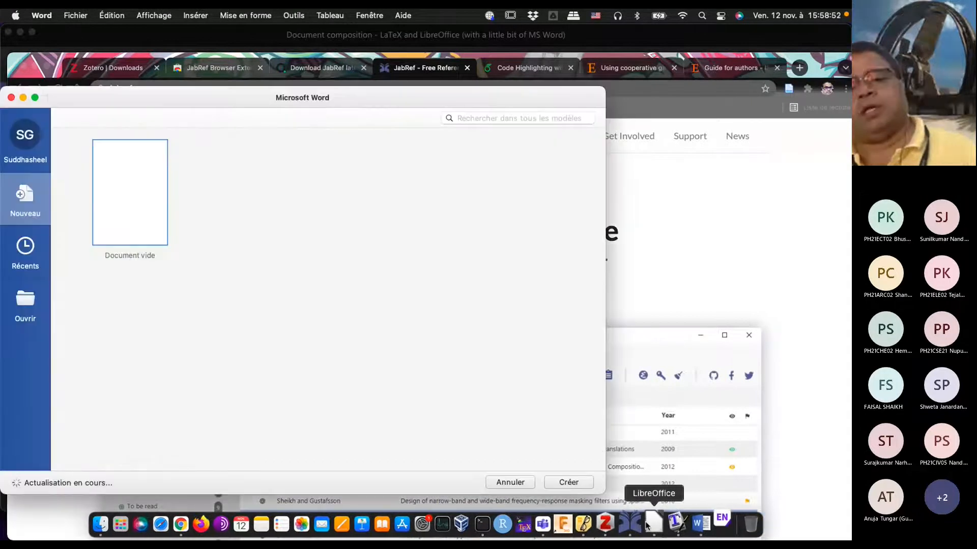
Step: Switch to the untitled LibreOffice Writer document
{"action": "left_click", "coordinate": [646, 525]}
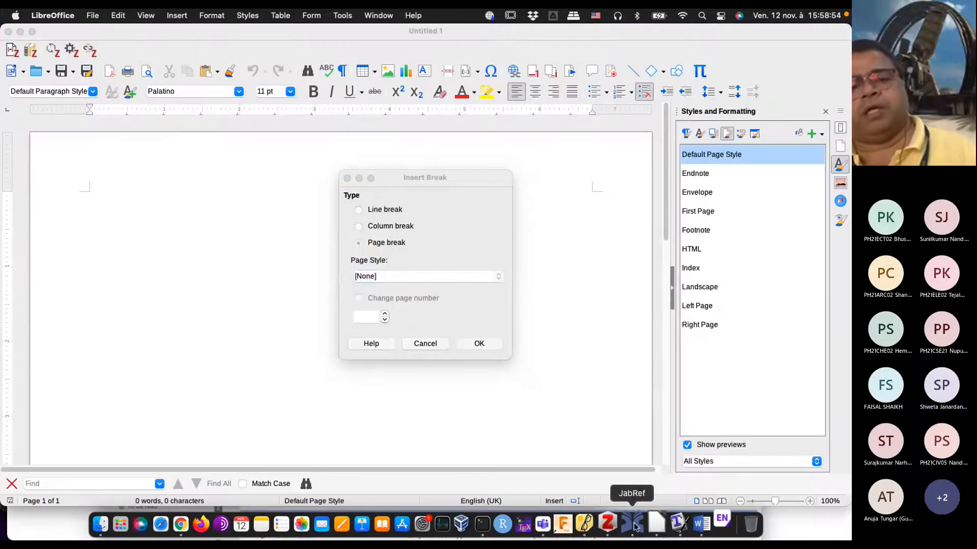
Step: Switch to JabRef to view the sgh.bib library, and to EndNote to view the My_References.enl library
{"action": "left_click", "coordinate": [633, 524]}
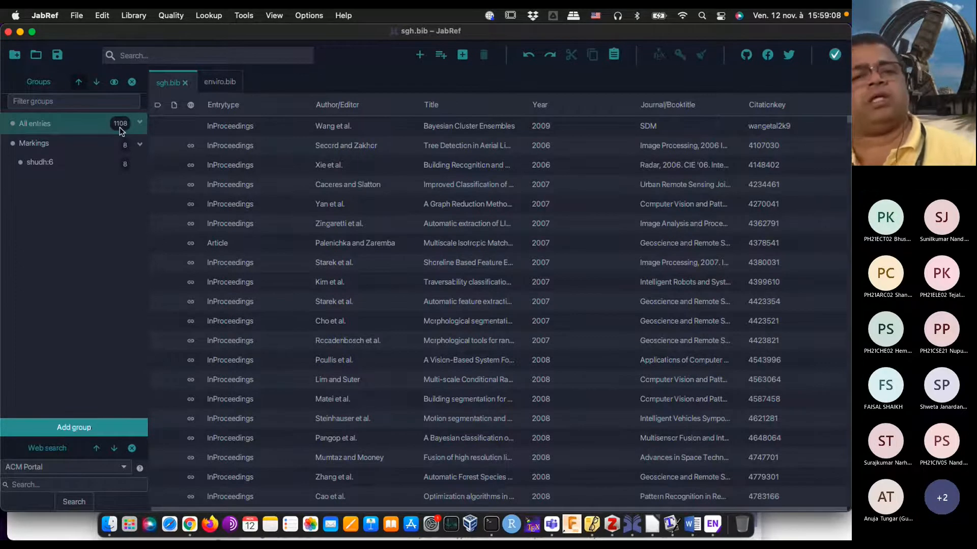
{"action": "key", "text": "super+Tab"}
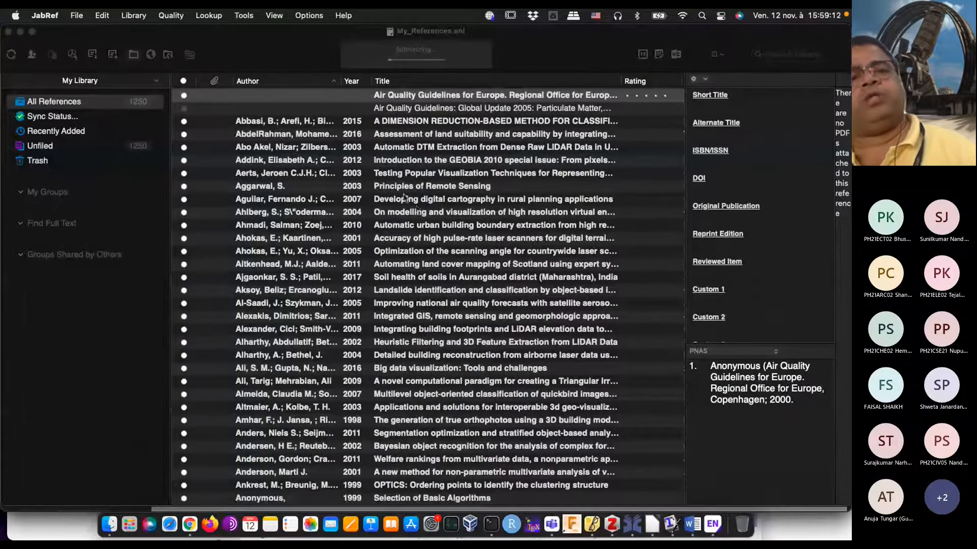
{"action": "left_click", "coordinate": [273, 34]}
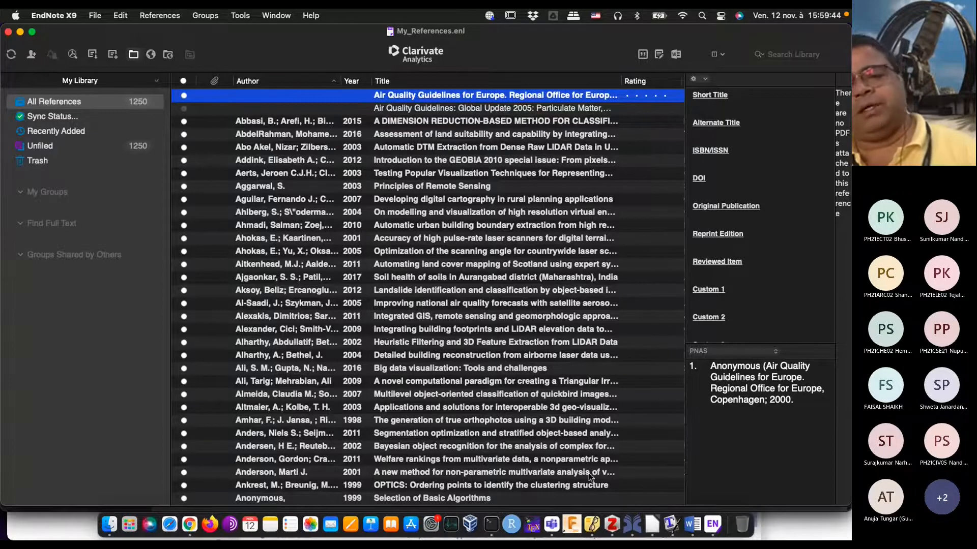
Step: Switch between the Zotero and JabRef libraries and view Zotero's commands for importing and exporting references
{"action": "left_click", "coordinate": [612, 524]}
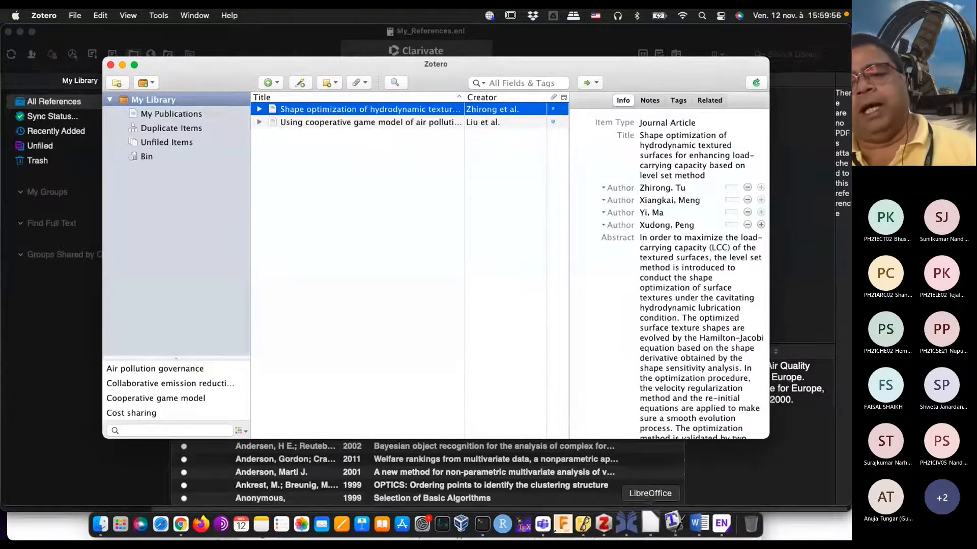
{"action": "left_click", "coordinate": [628, 521]}
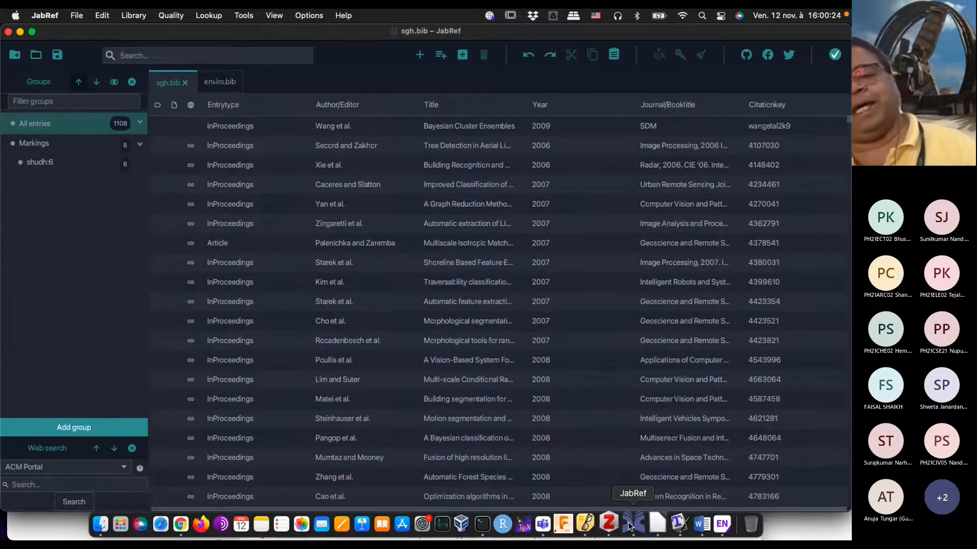
{"action": "left_click", "coordinate": [612, 524]}
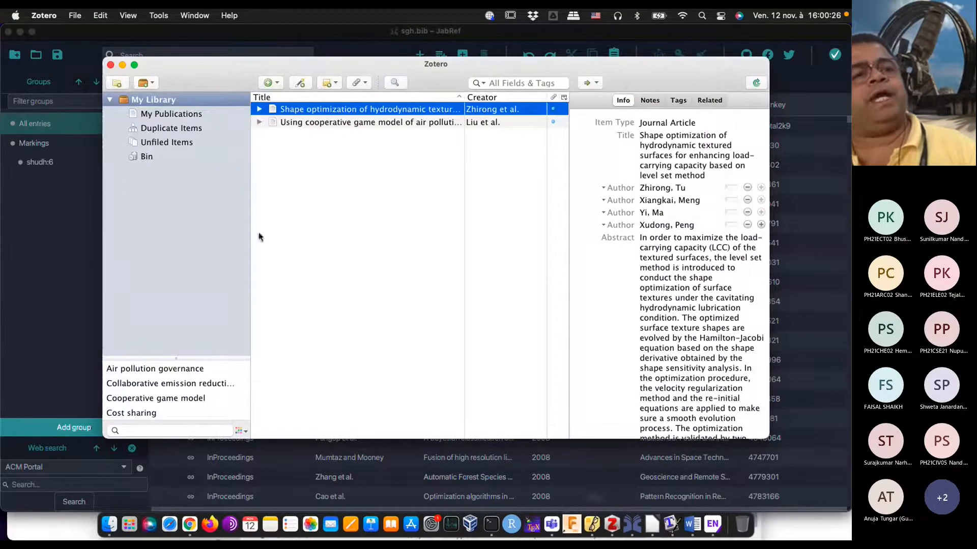
{"action": "left_click", "coordinate": [76, 16]}
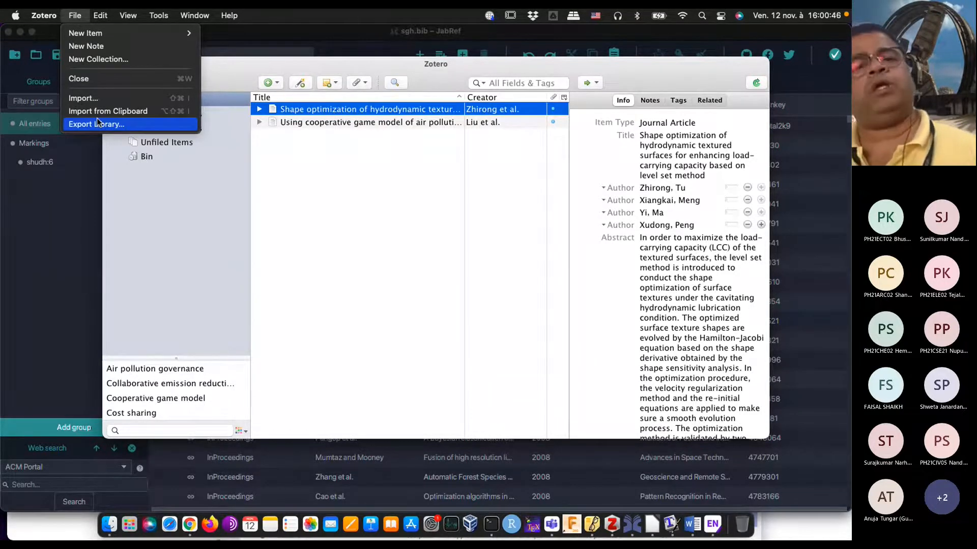
{"action": "left_click", "coordinate": [407, 222]}
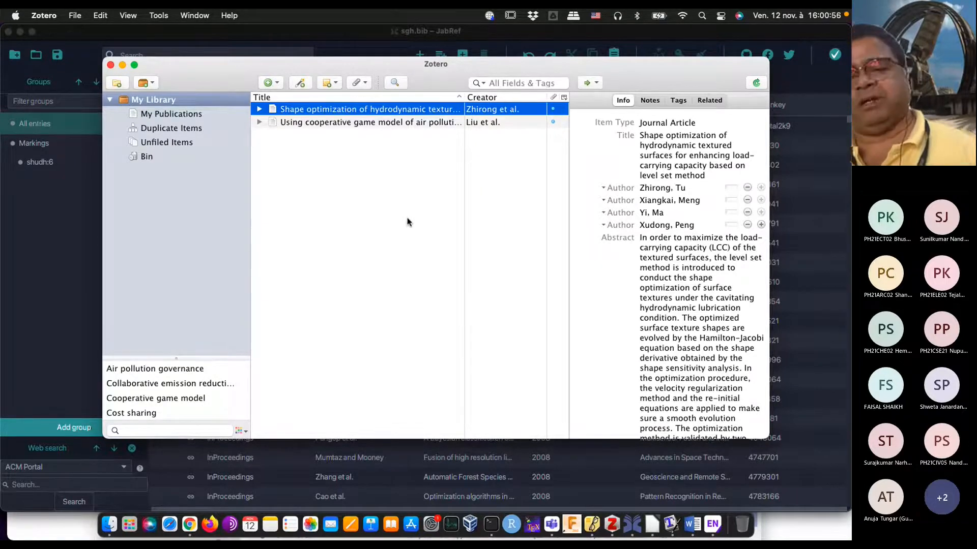
Step: Switch to Microsoft Word, create a blank document, and display the Zotero citation commands
{"action": "left_click", "coordinate": [698, 527]}
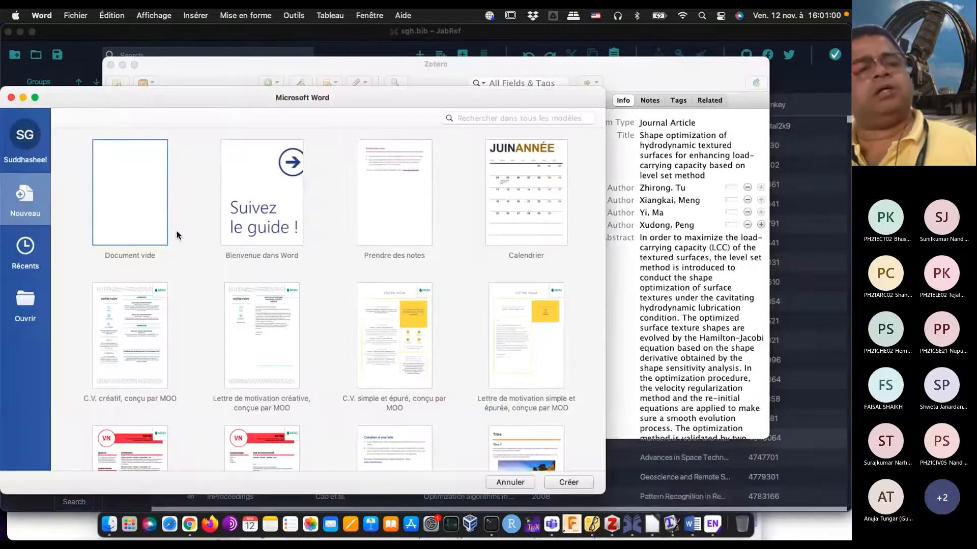
{"action": "left_click", "coordinate": [137, 200]}
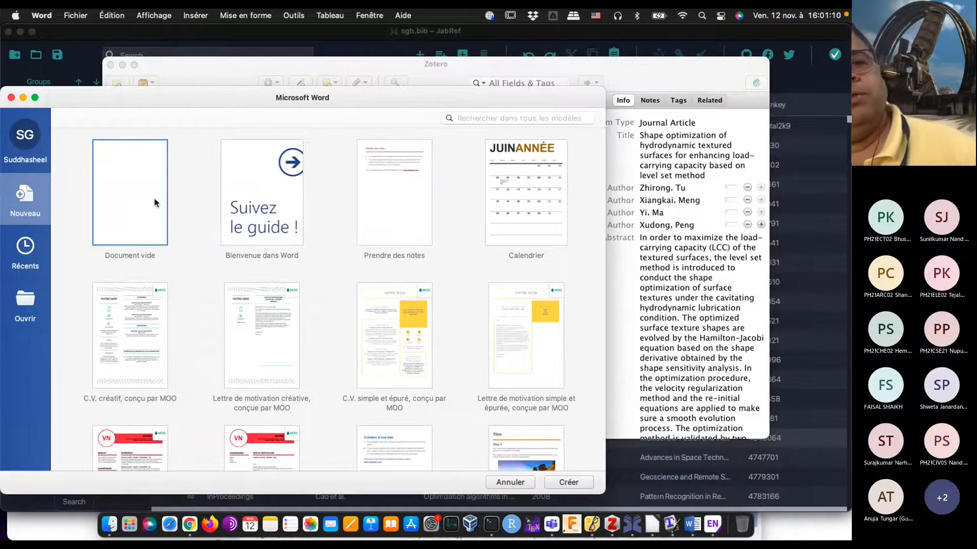
{"action": "double_click", "coordinate": [155, 202]}
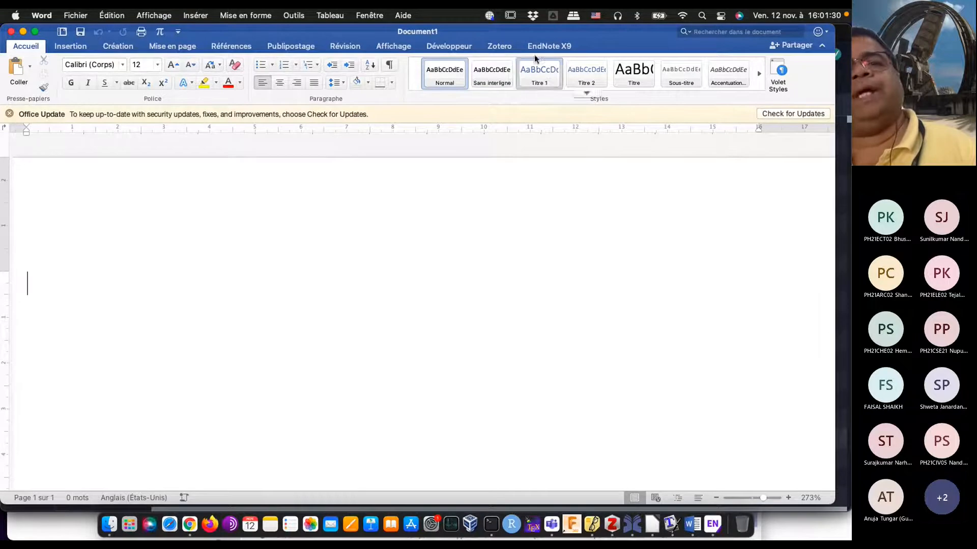
{"action": "left_click", "coordinate": [502, 47]}
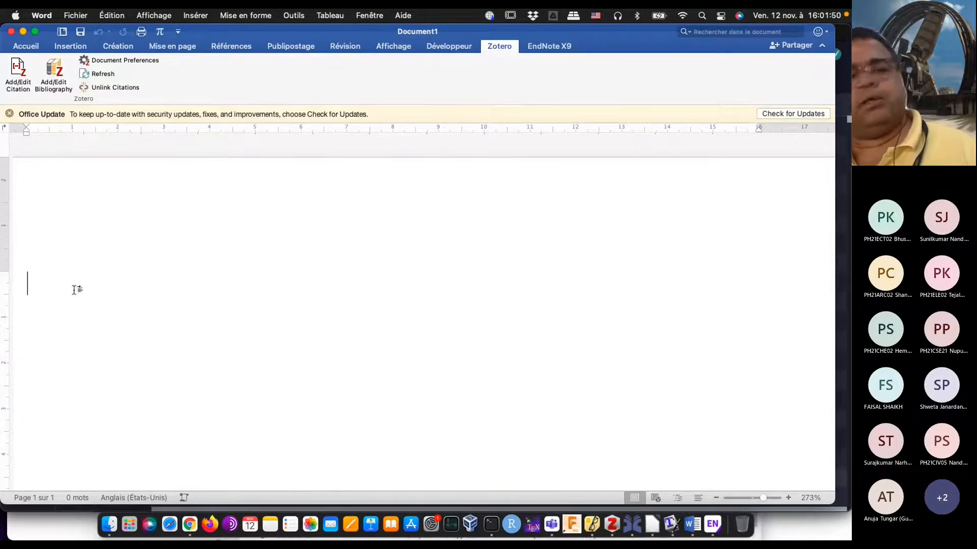
Step: Set the citation style to IEEE in the blank Word document's Zotero preferences
{"action": "left_click", "coordinate": [612, 524]}
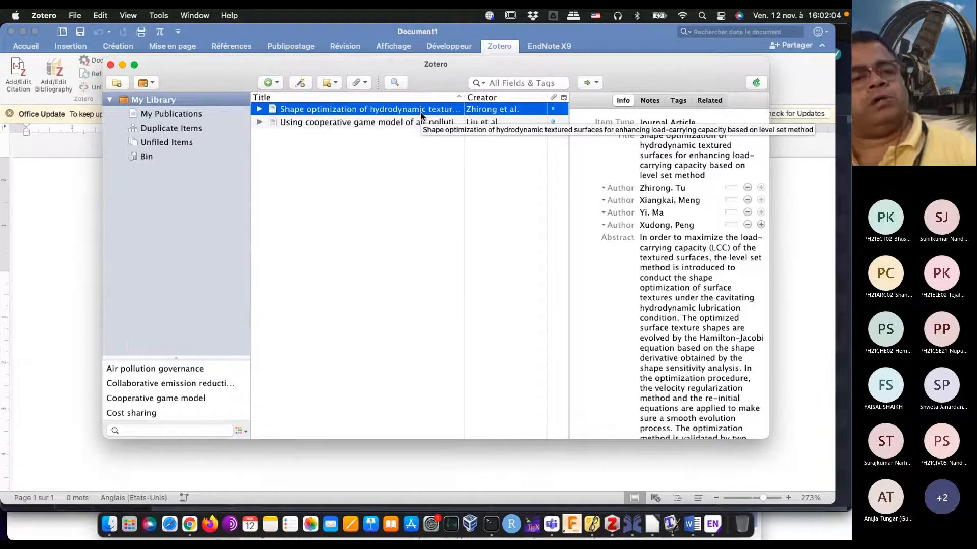
{"action": "left_click", "coordinate": [38, 289]}
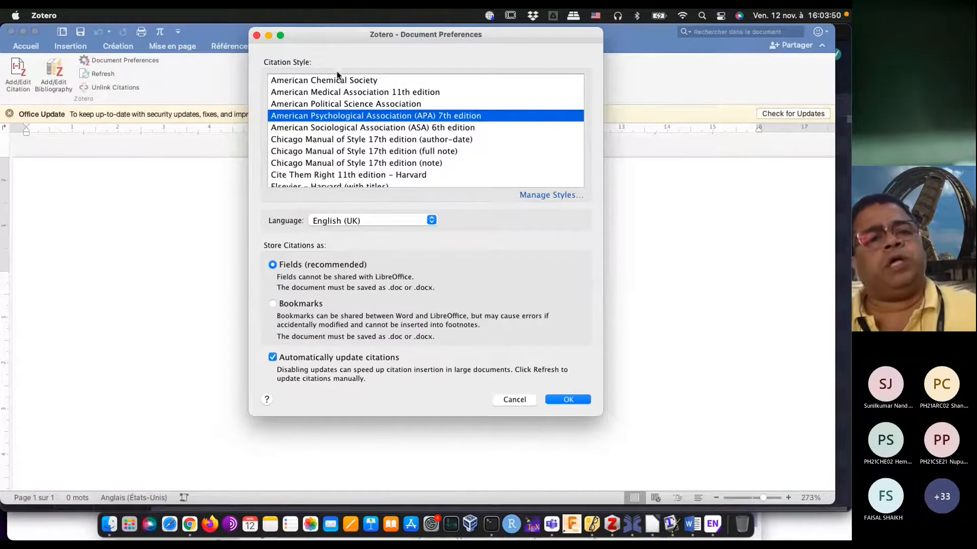
{"action": "left_click_drag", "start_coordinate": [336, 34], "coordinate": [494, 117]}
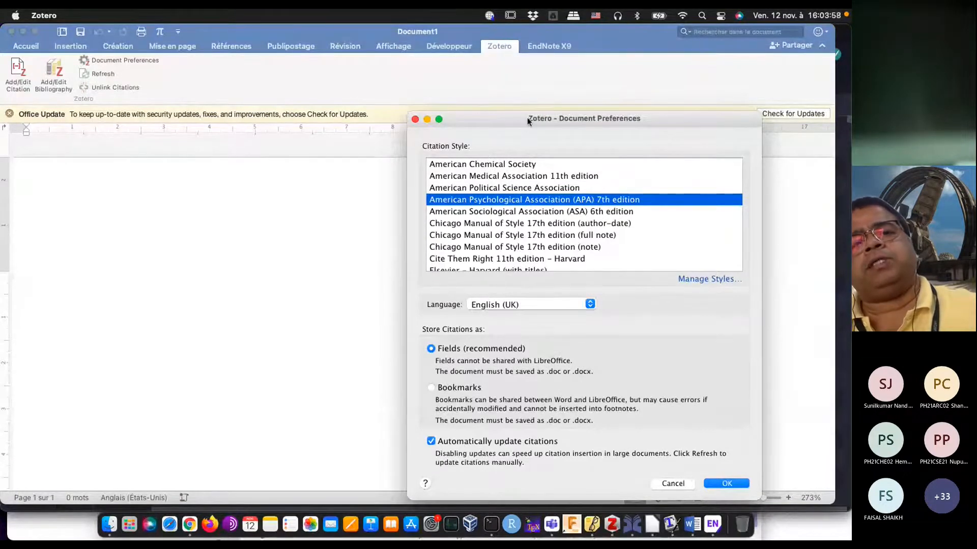
{"action": "left_click_drag", "start_coordinate": [527, 120], "coordinate": [478, 99]}
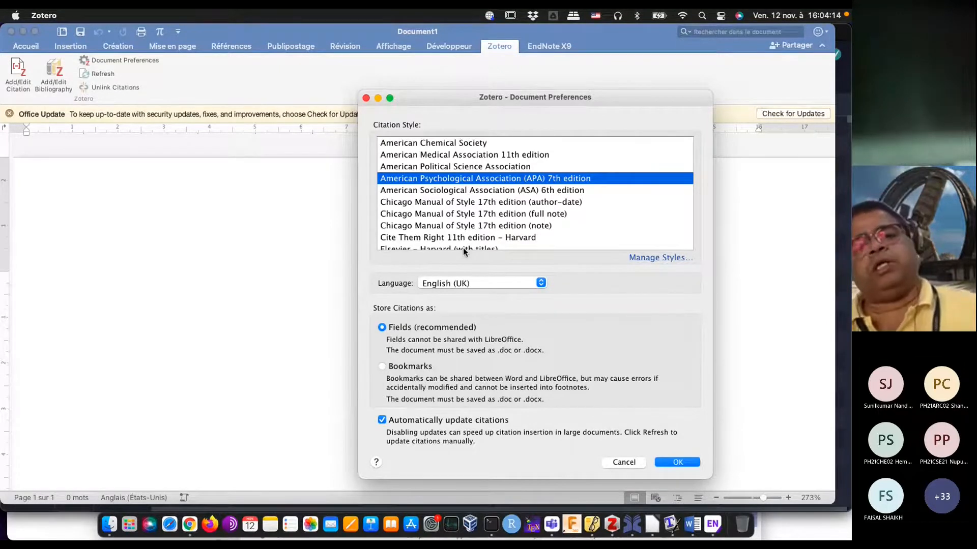
{"action": "scroll", "coordinate": [484, 179], "scroll_direction": "down", "scroll_amount": 3}
{"action": "scroll", "coordinate": [484, 179], "scroll_direction": "up", "scroll_amount": 2}
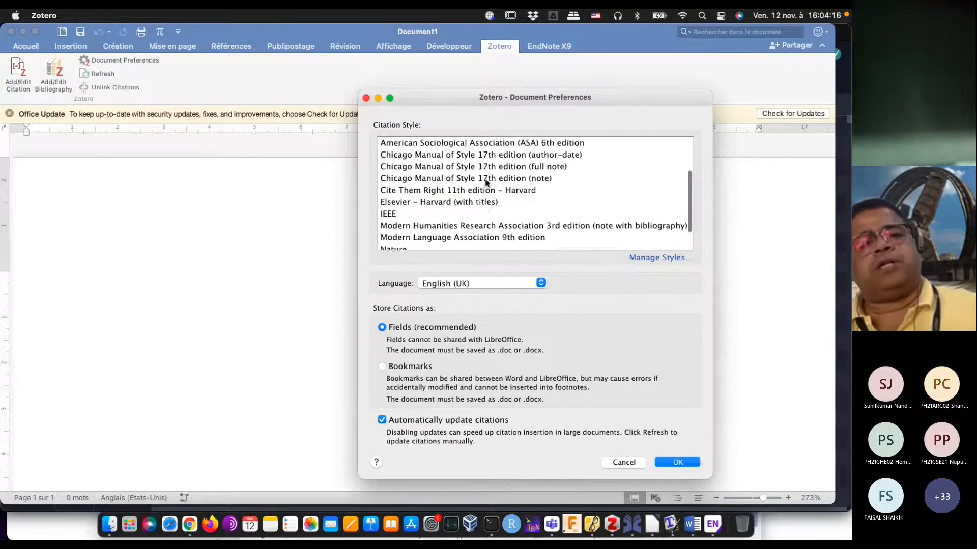
{"action": "scroll", "coordinate": [485, 182], "scroll_direction": "down", "scroll_amount": 2}
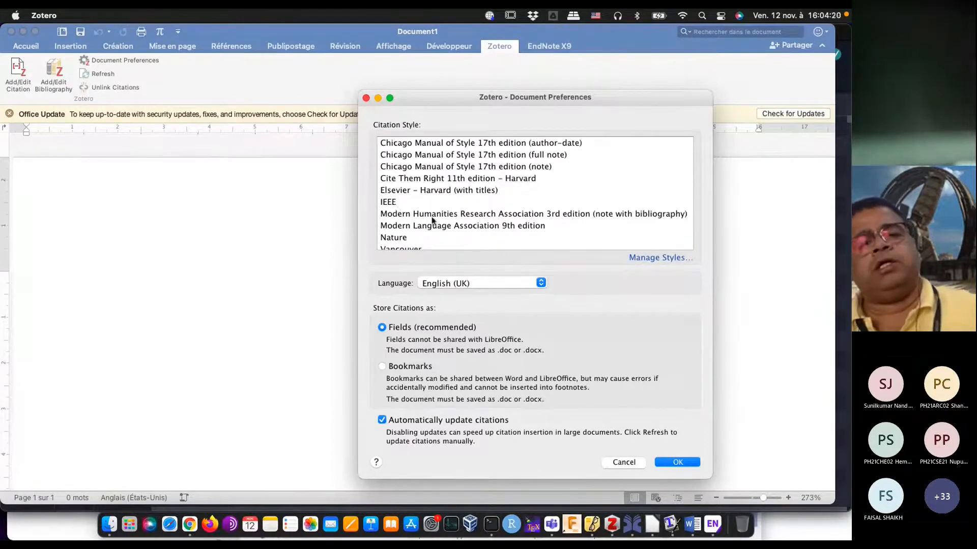
{"action": "left_click", "coordinate": [391, 204]}
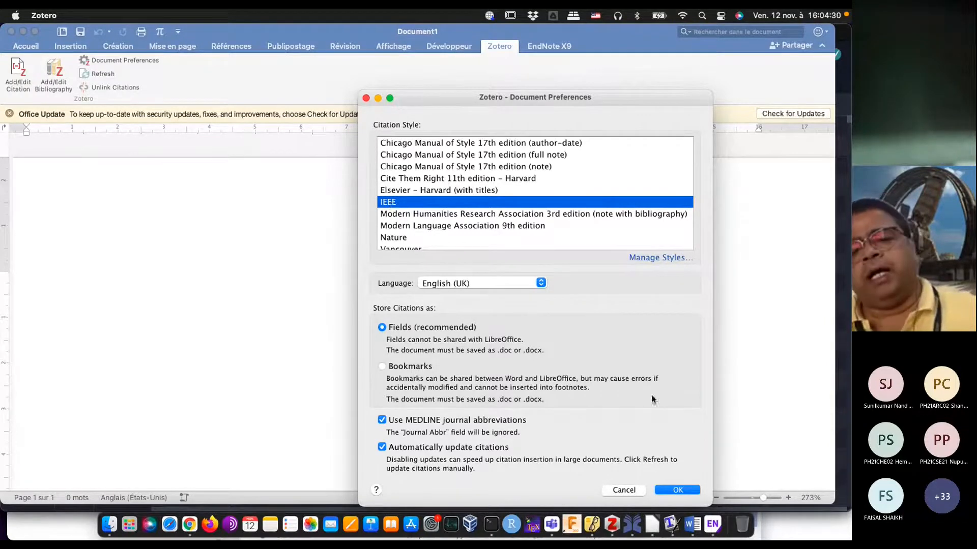
{"action": "left_click", "coordinate": [677, 488]}
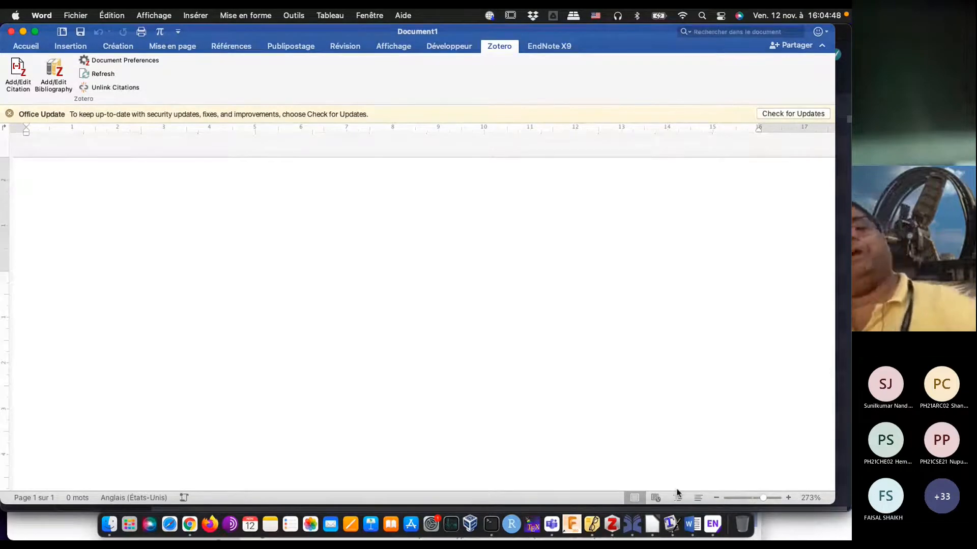
Step: Insert a Zotero citation in the Word document for the article on shape optimization of hydrodynamic textured surfaces, searching for "op"
{"action": "left_click", "coordinate": [612, 523]}
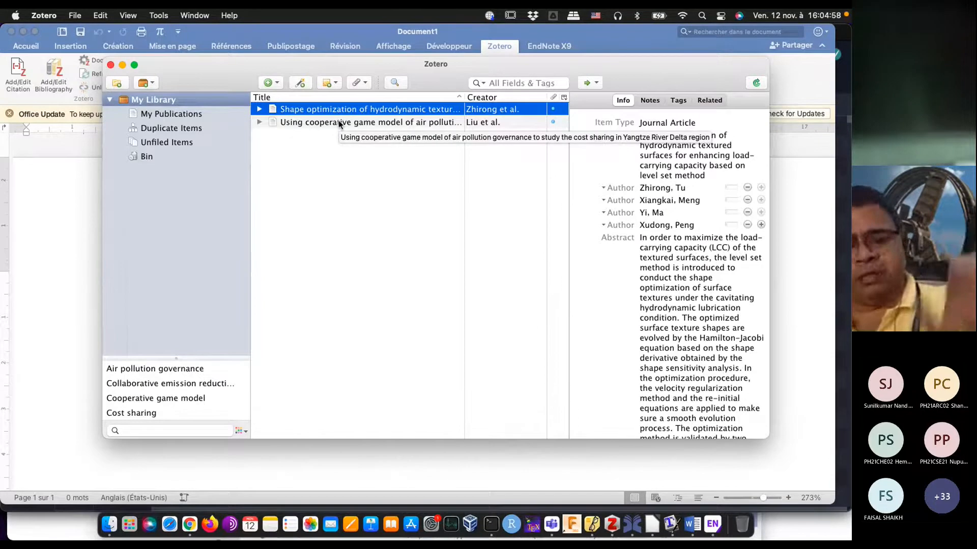
{"action": "left_click", "coordinate": [71, 281]}
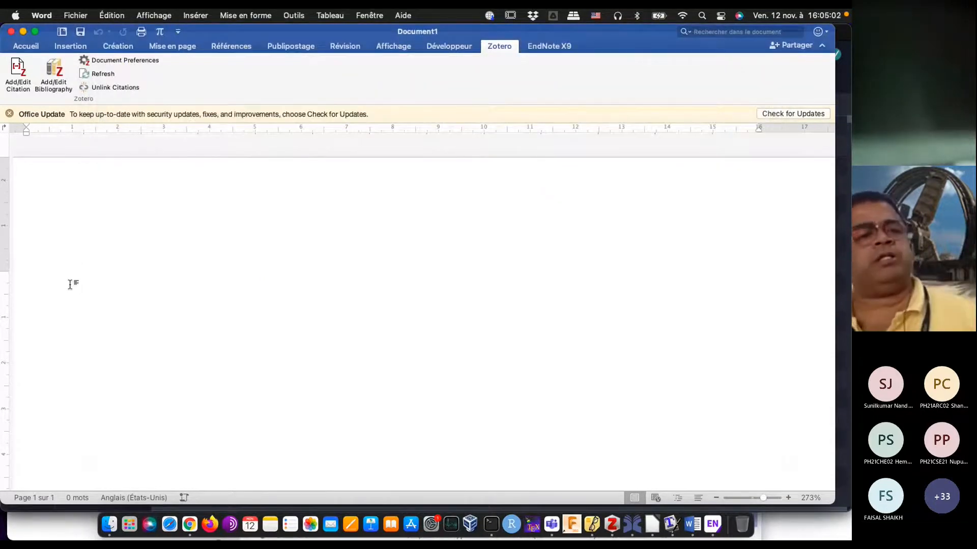
{"action": "left_click", "coordinate": [15, 68]}
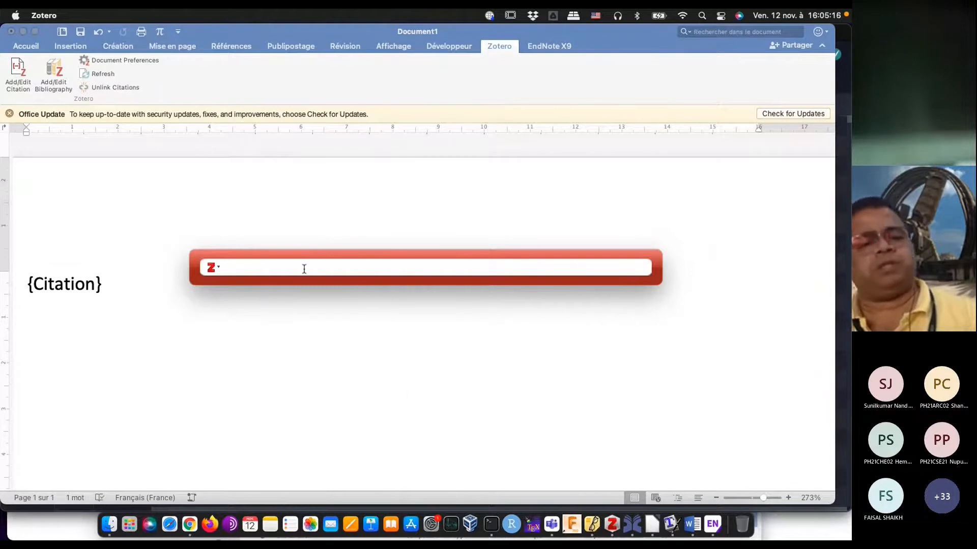
{"action": "type", "text": "op"}
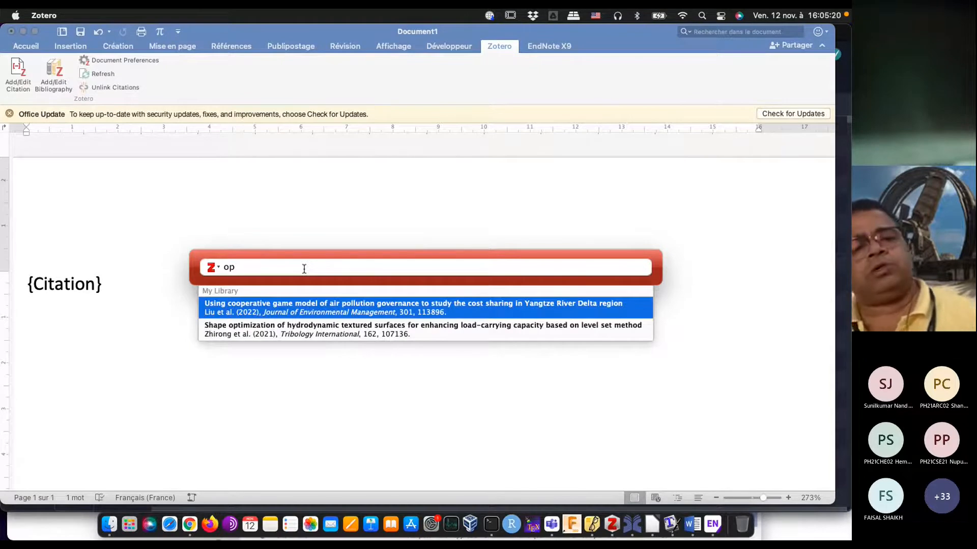
{"action": "left_click", "coordinate": [290, 333]}
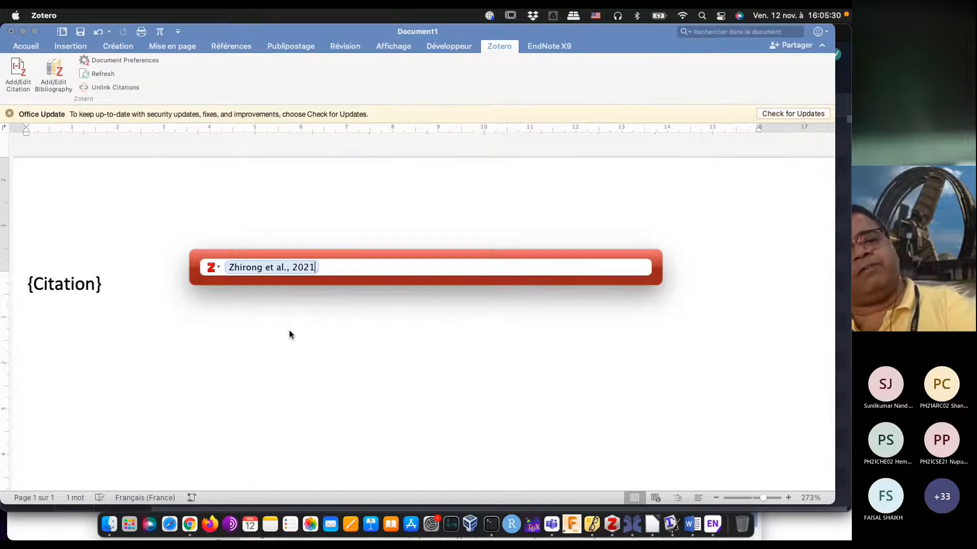
{"action": "key", "text": "Return"}
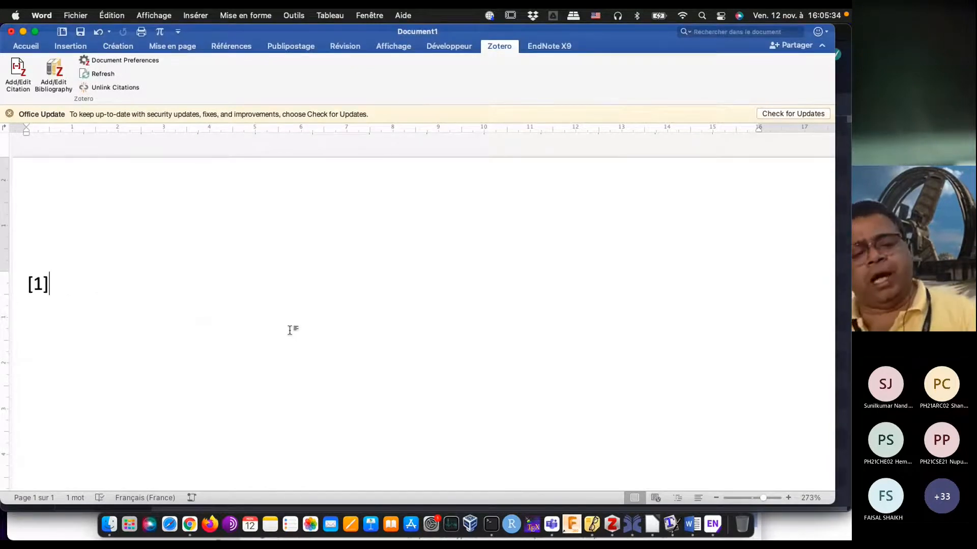
{"action": "type", "text": "flef rel\\"}
{"action": "key", "text": "BackSpace"}
{"action": "key", "text": "BackSpace"}
{"action": "key", "text": "BackSpace"}
{"action": "key", "text": "BackSpace"}
{"action": "key", "text": "BackSpace"}
{"action": "key", "text": "BackSpace"}
{"action": "key", "text": "BackSpace"}
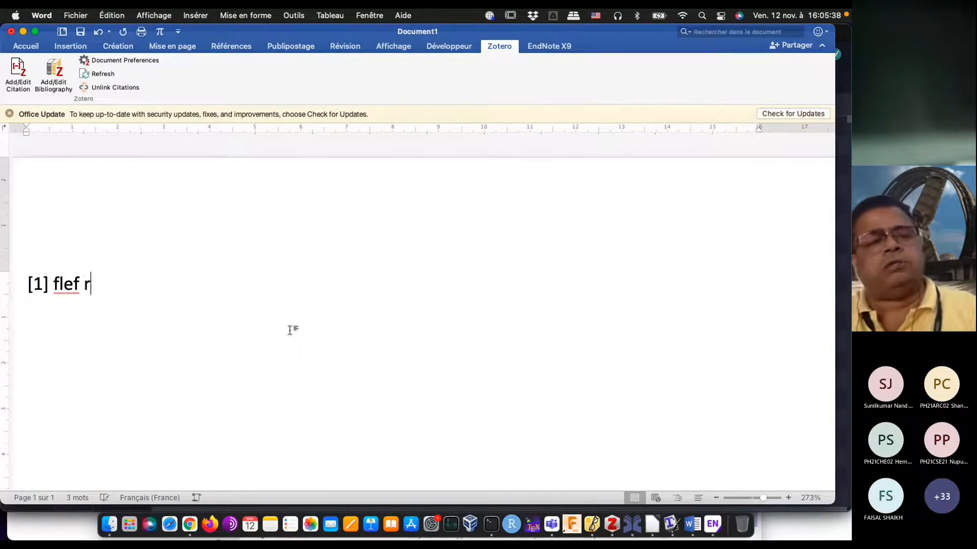
{"action": "key", "text": "BackSpace"}
{"action": "key", "text": "BackSpace"}
Step: Write "has mentioned about shape optimization using NURBS." after the citation, correcting the spelling of "mentioned"
{"action": "type", "text": "ha"}
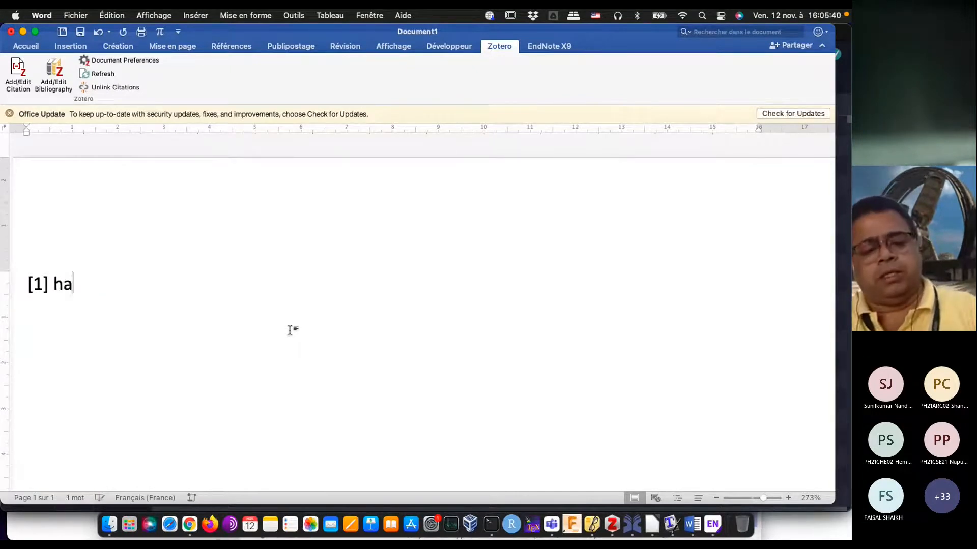
{"action": "type", "text": "s ention"}
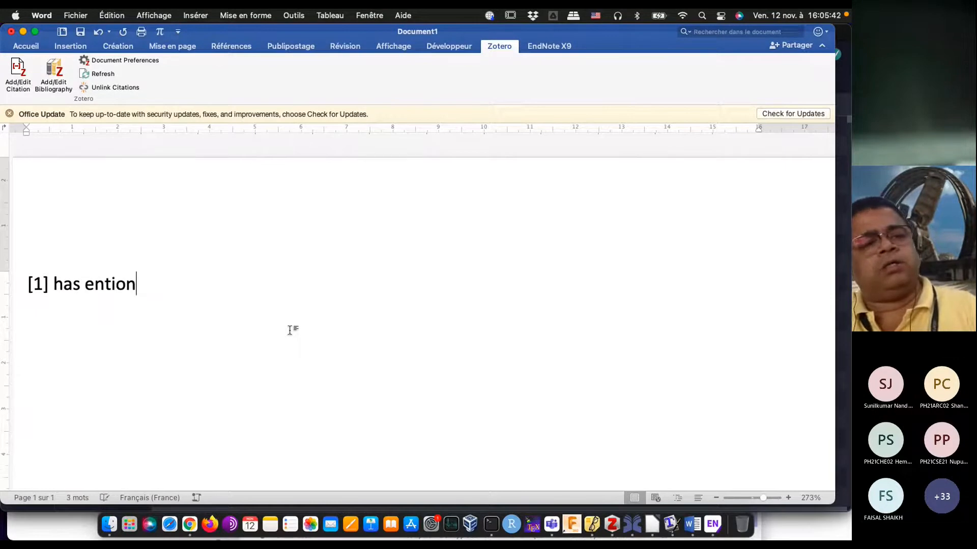
{"action": "type", "text": "ed about "}
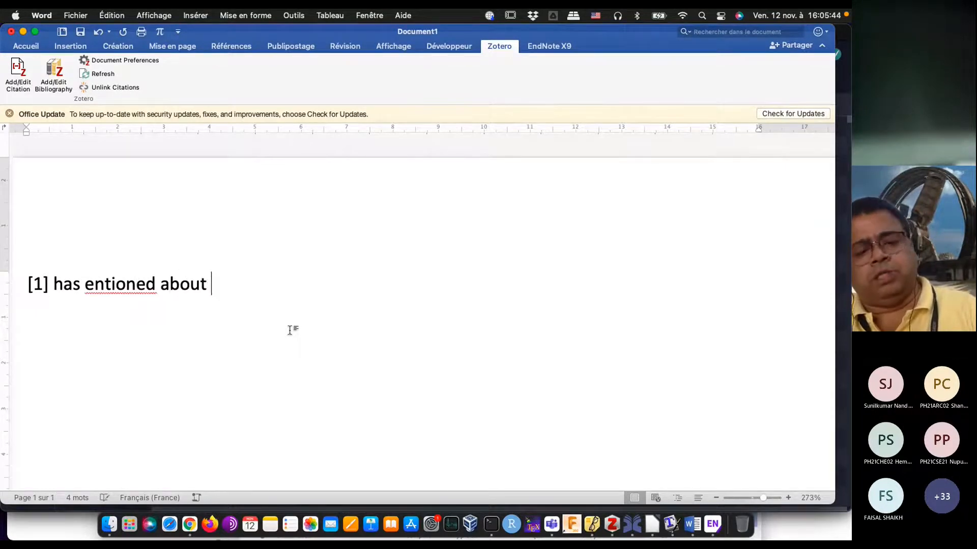
{"action": "type", "text": "shap"}
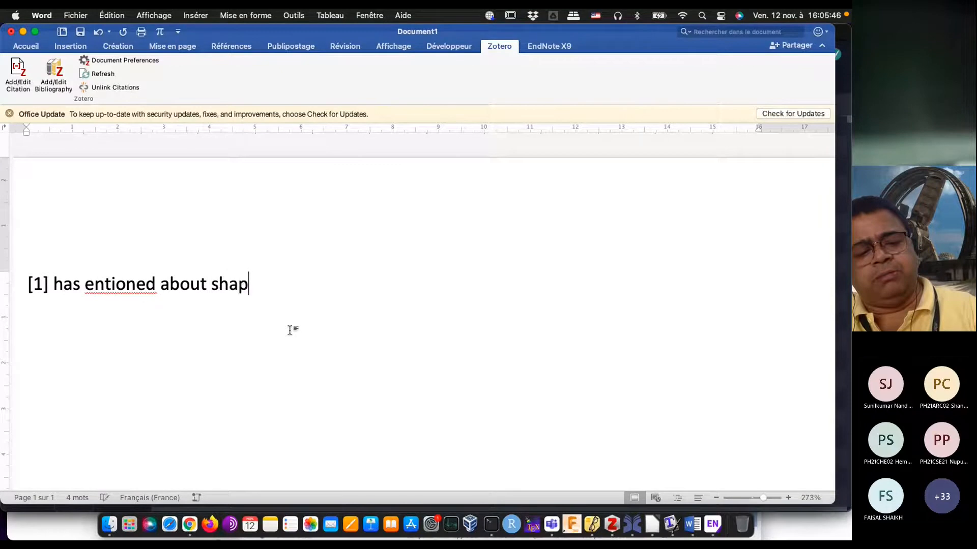
{"action": "type", "text": "e opti"}
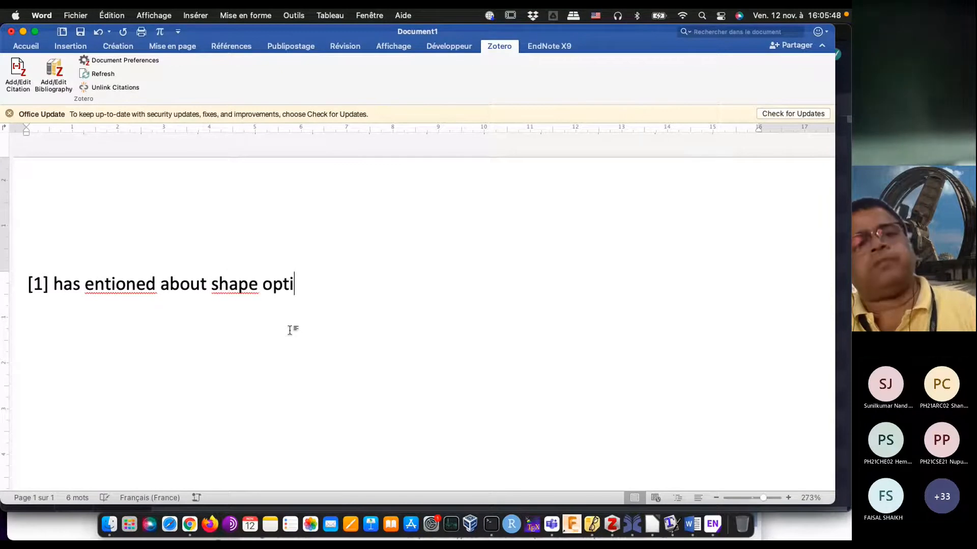
{"action": "type", "text": "mization usng i"}
{"action": "key", "text": "BackSpace"}
{"action": "key", "text": "BackSpace"}
{"action": "key", "text": "BackSpace"}
{"action": "key", "text": "BackSpace"}
{"action": "type", "text": "ing "}
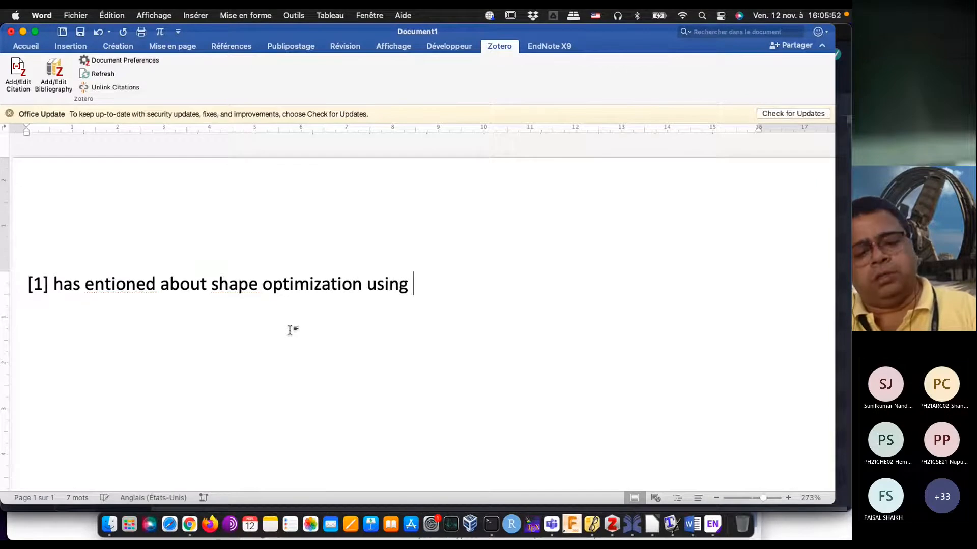
{"action": "type", "text": "NUR"}
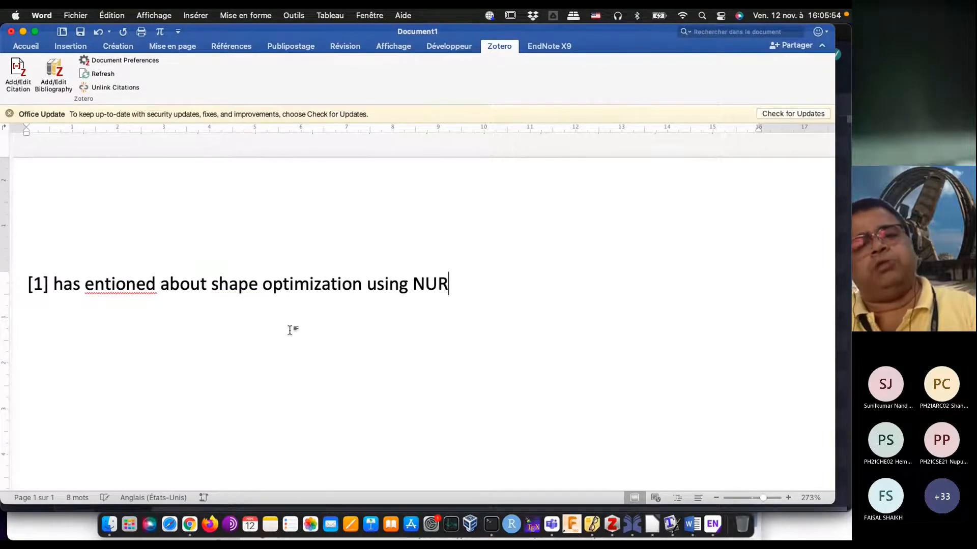
{"action": "type", "text": "BS."}
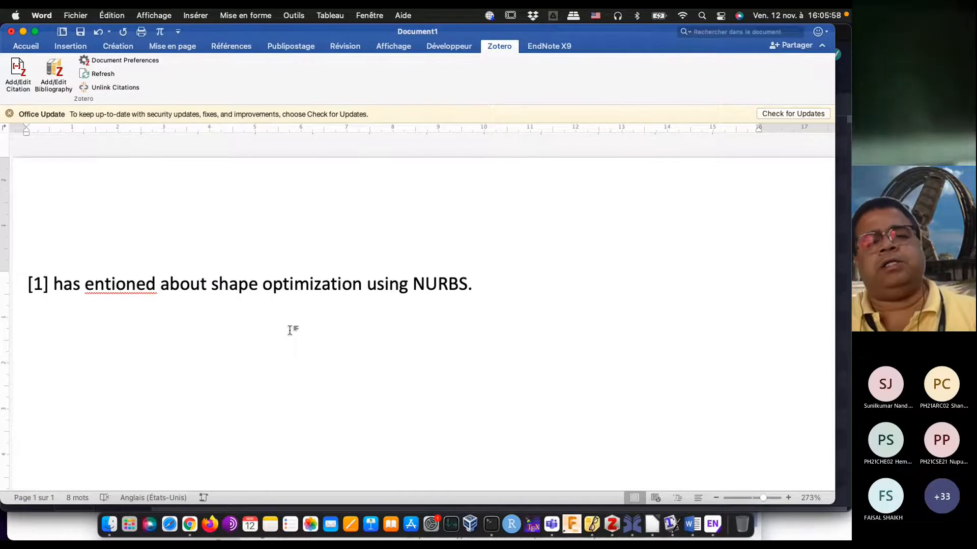
{"action": "left_click", "coordinate": [85, 284]}
{"action": "type", "text": "n"}
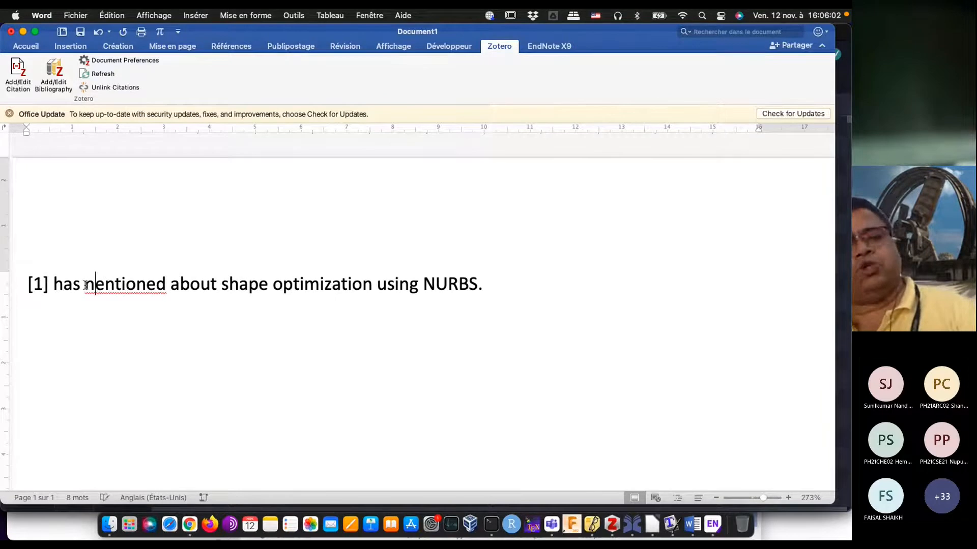
{"action": "key", "text": "BackSpace"}
{"action": "type", "text": "m"}
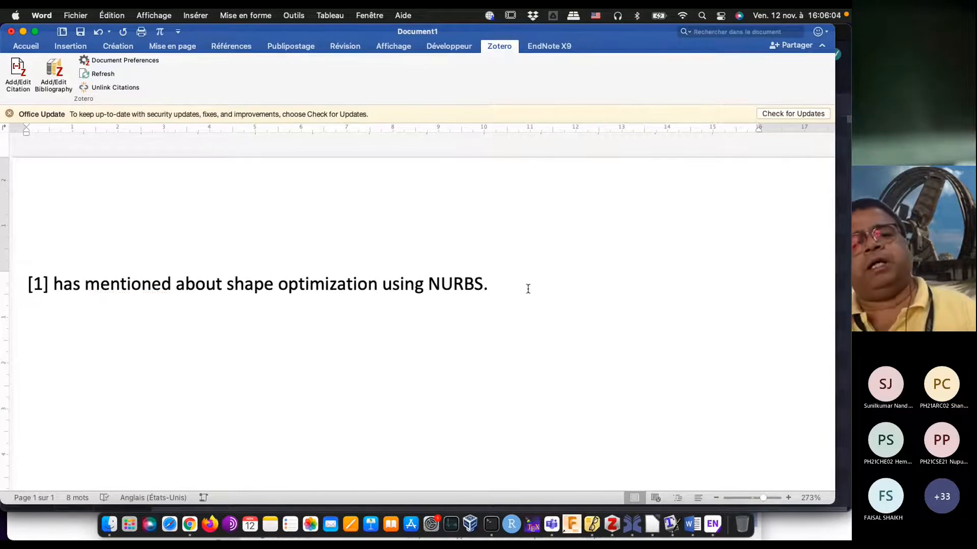
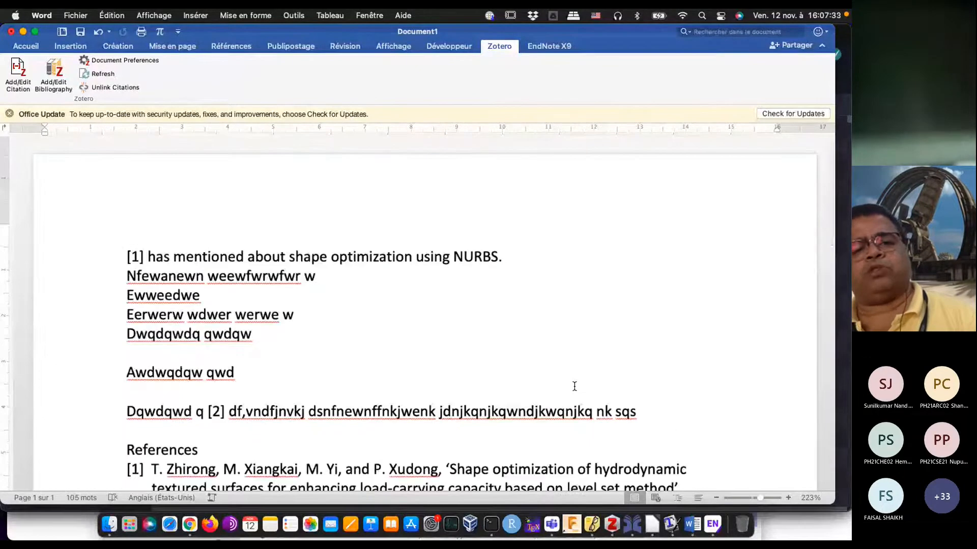
{"action": "scroll", "coordinate": [574, 387], "scroll_direction": "down", "scroll_amount": 5}
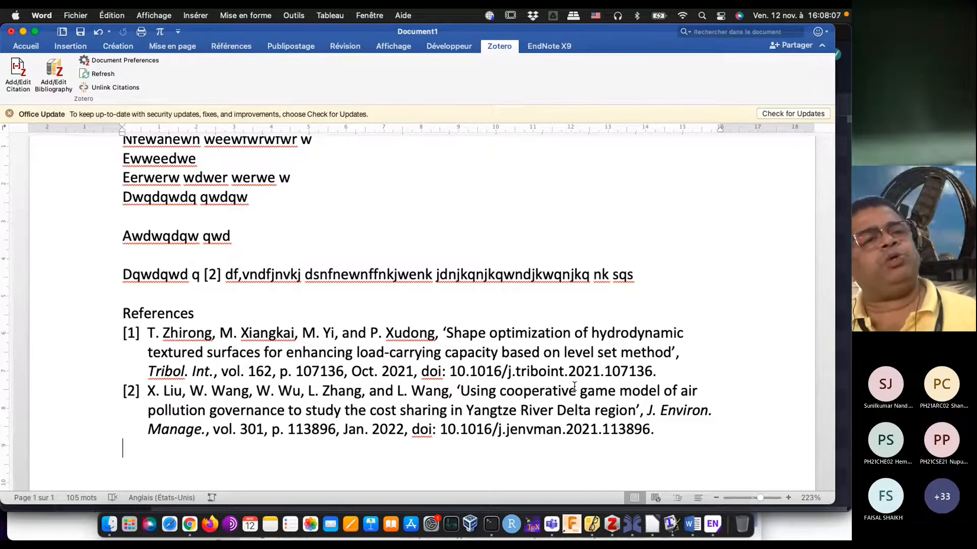
Step: Change the document's Zotero citation style to Elsevier – Harvard (with titles) and review the reformatted citations and reference list
{"action": "left_click", "coordinate": [120, 63]}
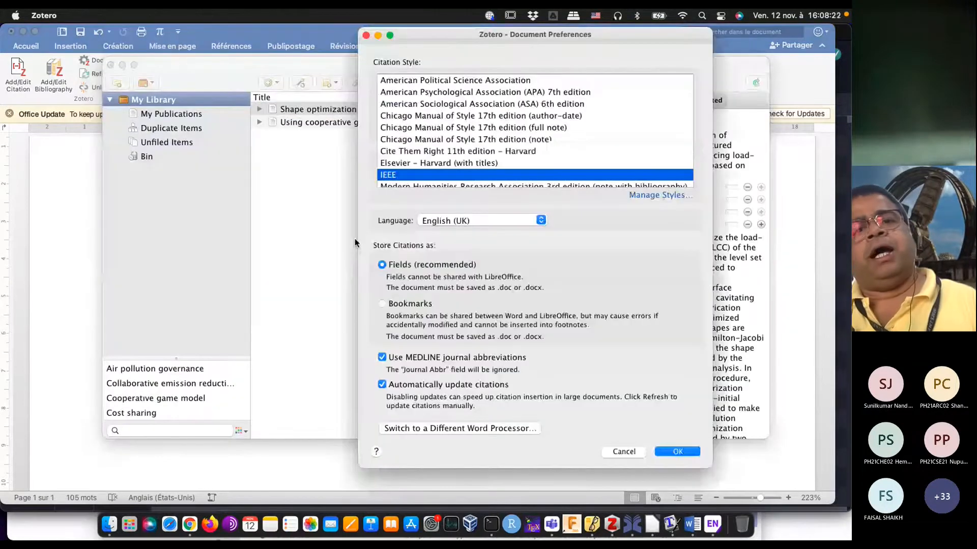
{"action": "left_click", "coordinate": [435, 167]}
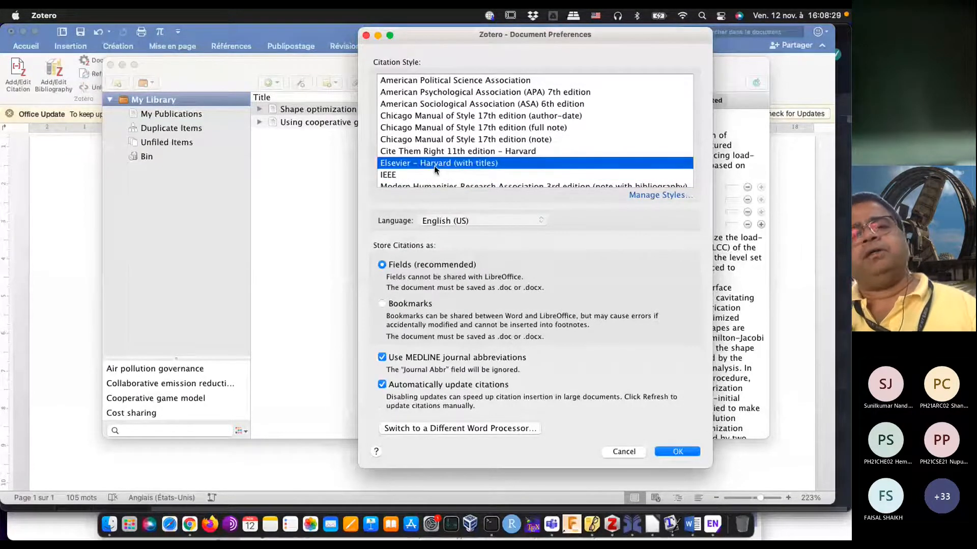
{"action": "left_click", "coordinate": [681, 451]}
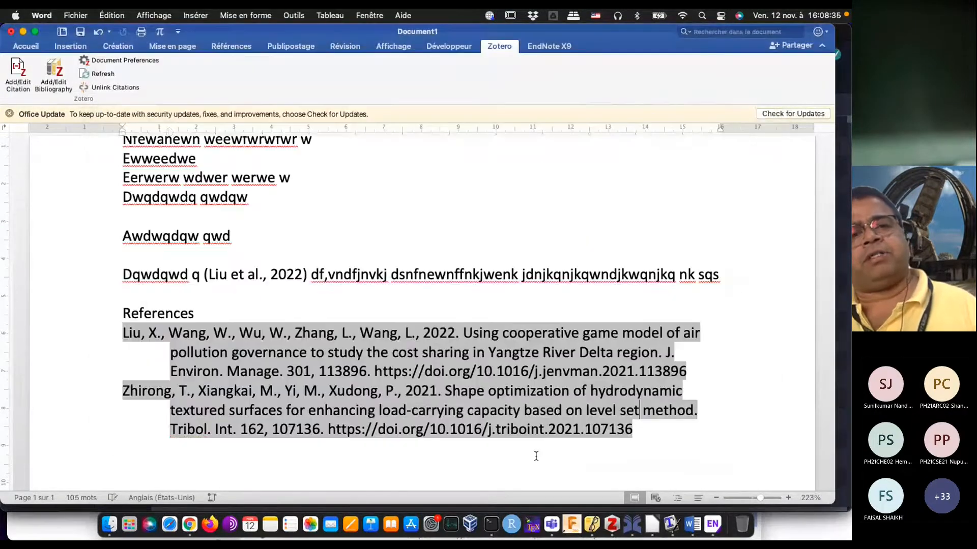
{"action": "left_click", "coordinate": [536, 456]}
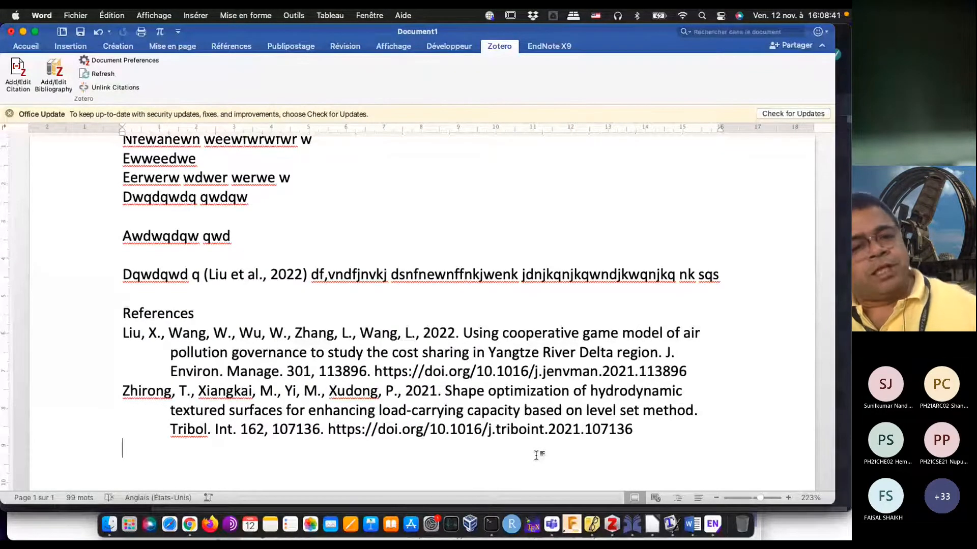
{"action": "scroll", "coordinate": [536, 455], "scroll_direction": "up", "scroll_amount": 5}
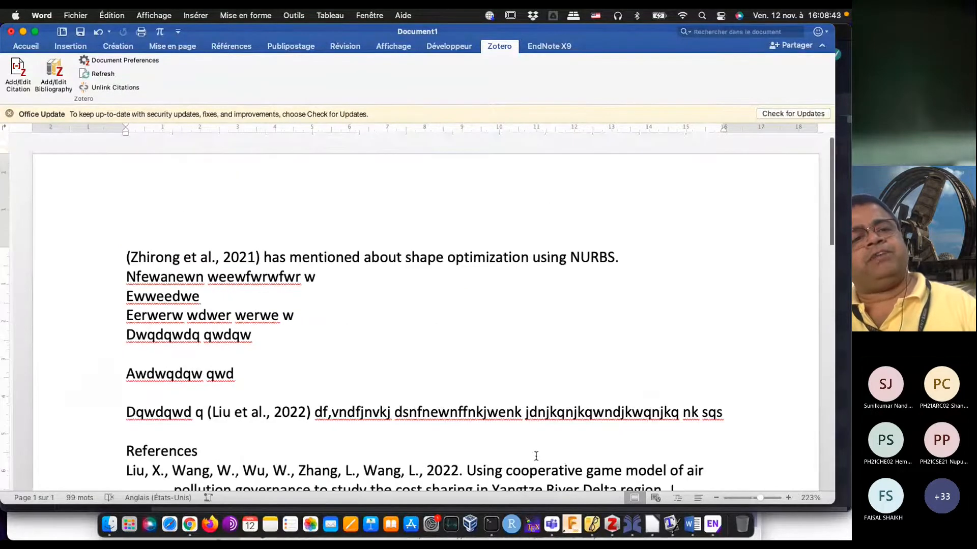
{"action": "scroll", "coordinate": [535, 456], "scroll_direction": "down", "scroll_amount": 3}
{"action": "scroll", "coordinate": [535, 456], "scroll_direction": "down", "scroll_amount": 2}
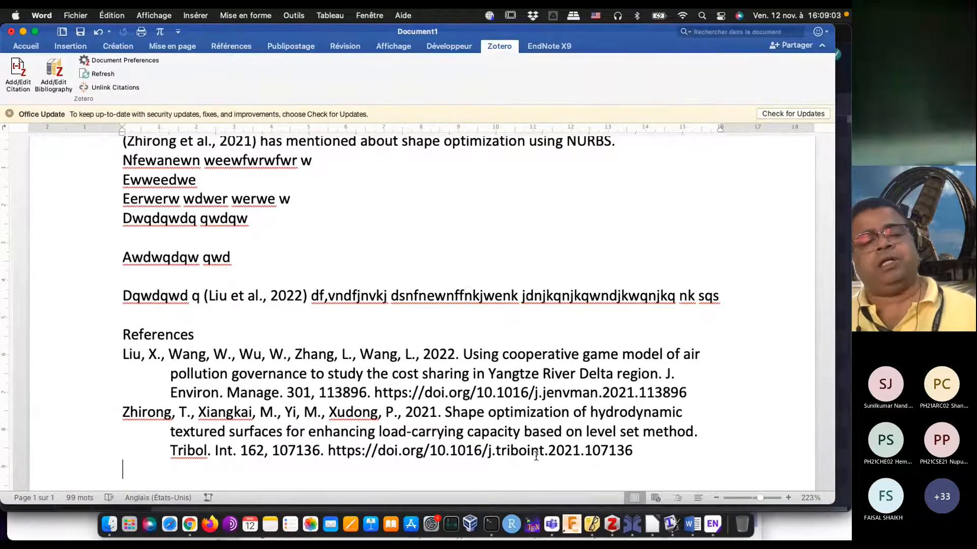
Step: Switch to Zotero, show the installed citation styles in its preferences, and open the repository of additional styles
{"action": "left_click", "coordinate": [605, 526]}
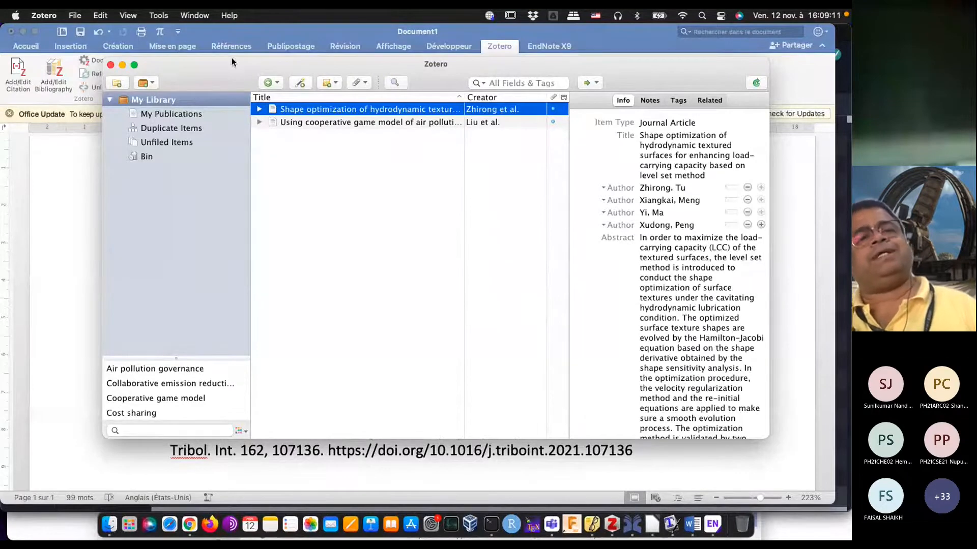
{"action": "left_click", "coordinate": [159, 16]}
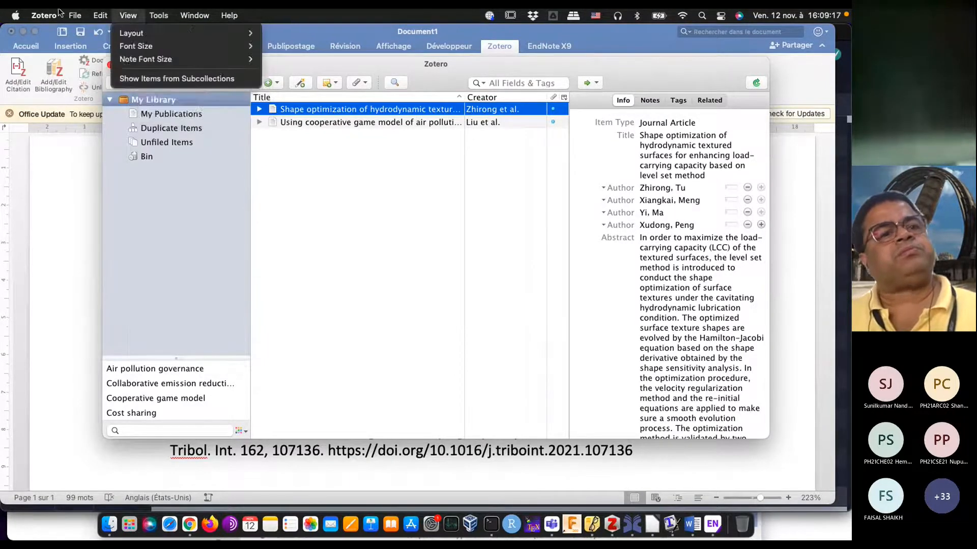
{"action": "mouse_move", "coordinate": [52, 20]}
{"action": "left_click", "coordinate": [54, 50]}
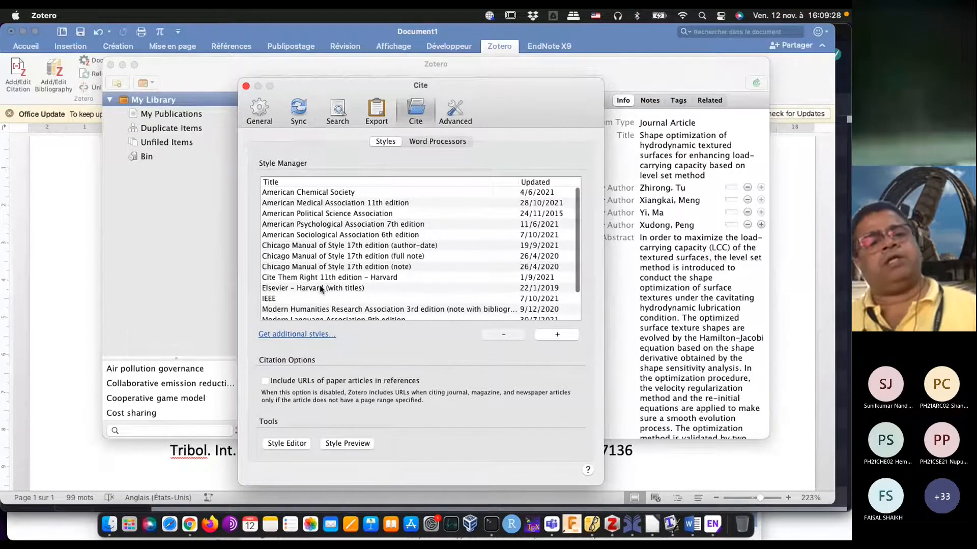
{"action": "scroll", "coordinate": [319, 288], "scroll_direction": "down", "scroll_amount": 3}
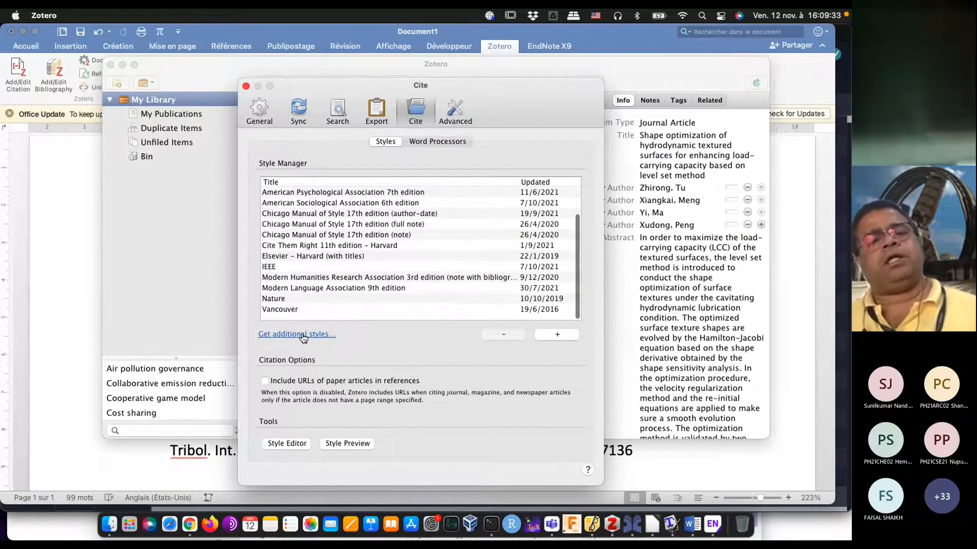
{"action": "left_click", "coordinate": [304, 336]}
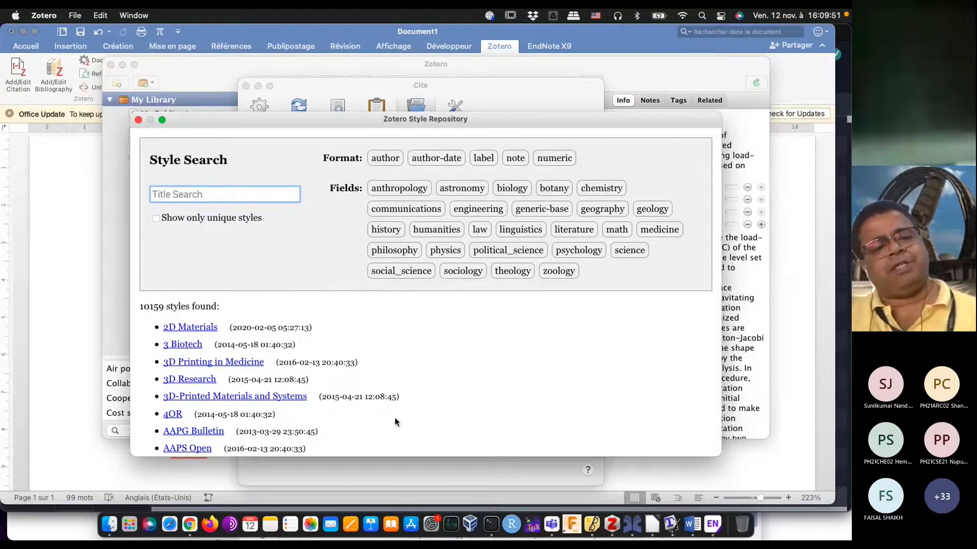
Step: Preview ACM styles in the Zotero Style Repository, install ACM SIGGRAPH, and close the repository
{"action": "scroll", "coordinate": [396, 422], "scroll_direction": "down", "scroll_amount": 5}
{"action": "scroll", "coordinate": [395, 422], "scroll_direction": "down", "scroll_amount": 15}
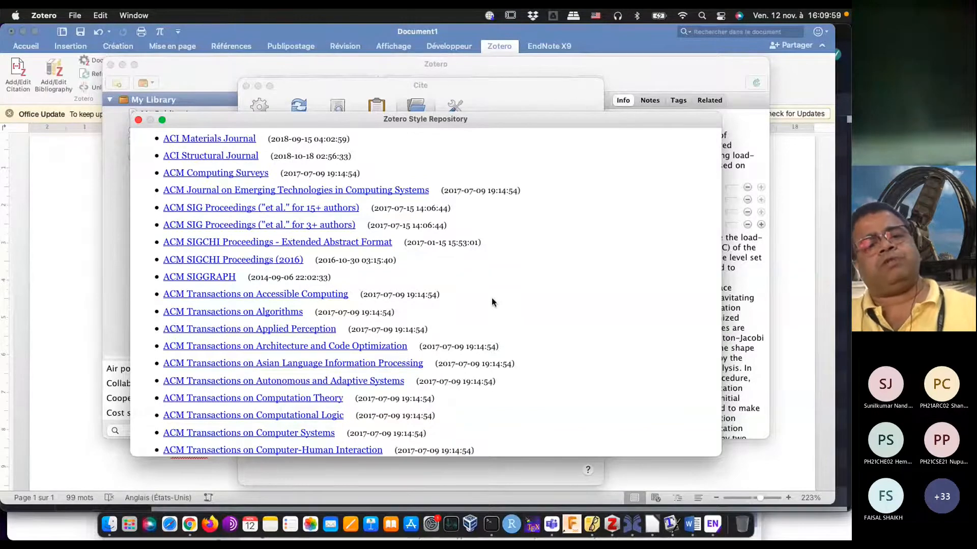
{"action": "scroll", "coordinate": [491, 297], "scroll_direction": "down", "scroll_amount": 3}
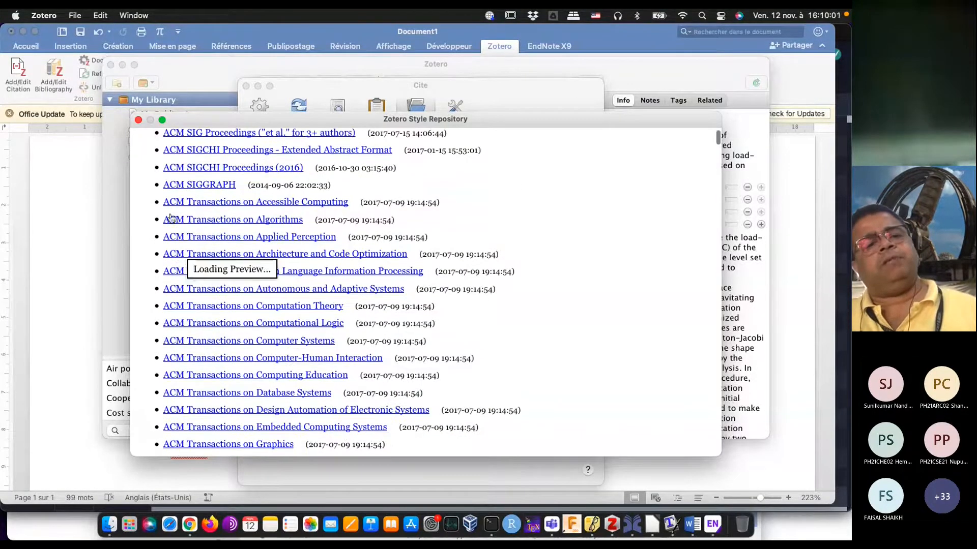
{"action": "mouse_move", "coordinate": [172, 190]}
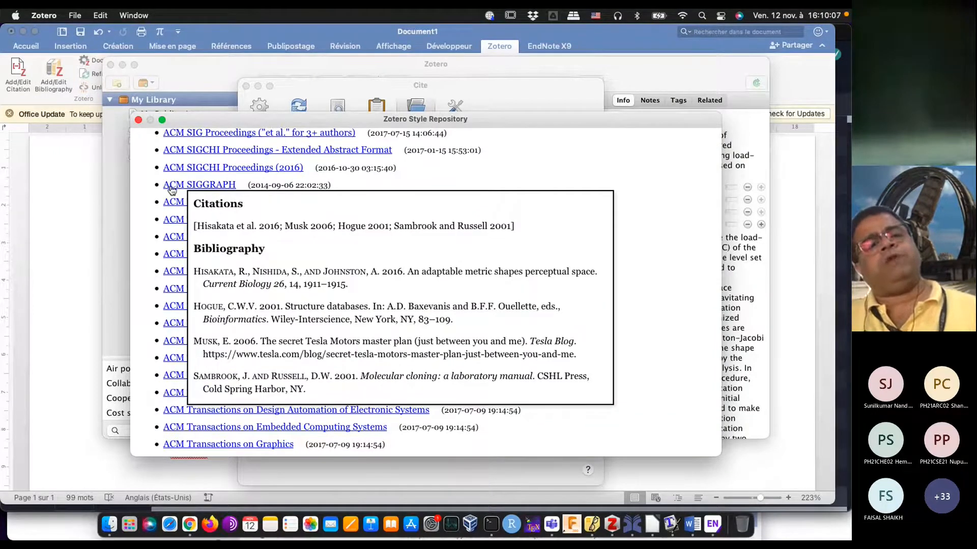
{"action": "mouse_move", "coordinate": [268, 204]}
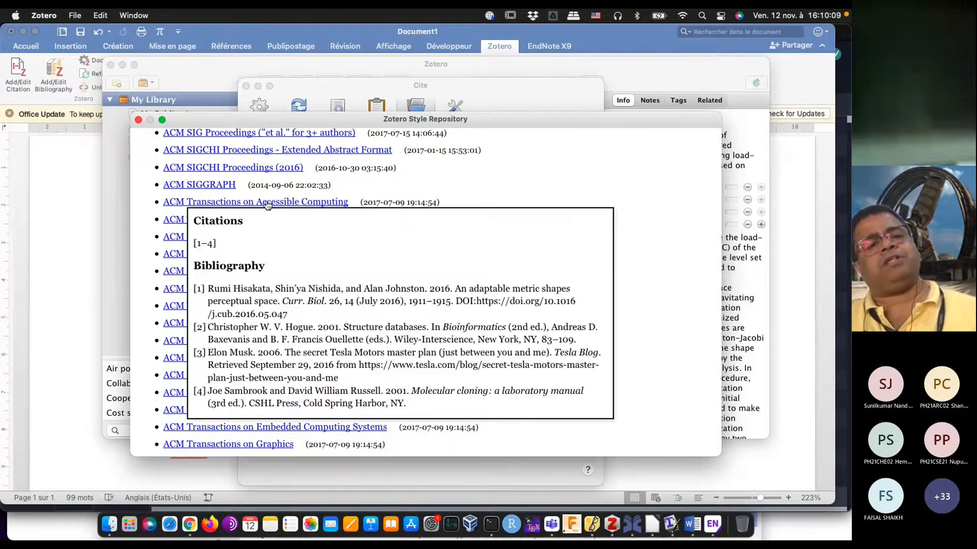
{"action": "mouse_move", "coordinate": [216, 189]}
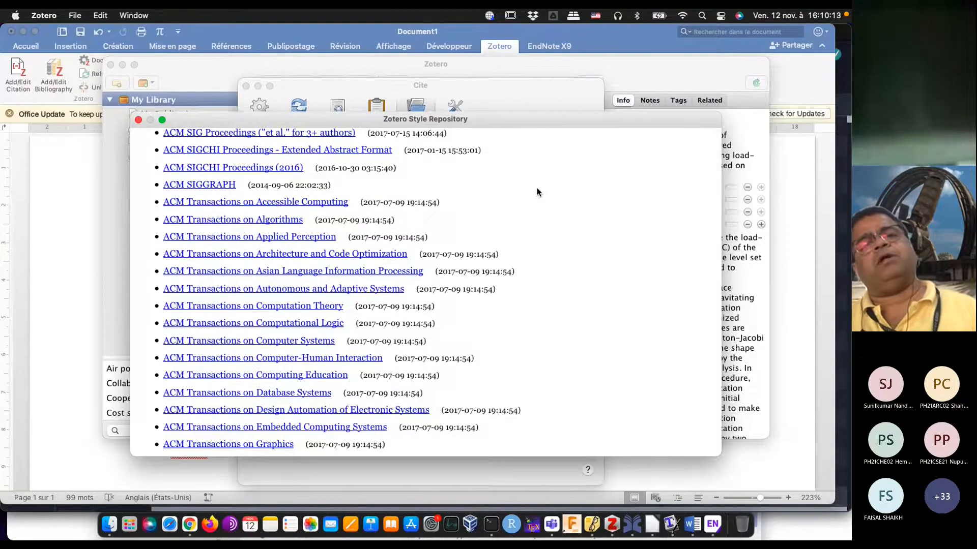
{"action": "key", "text": "super+w"}
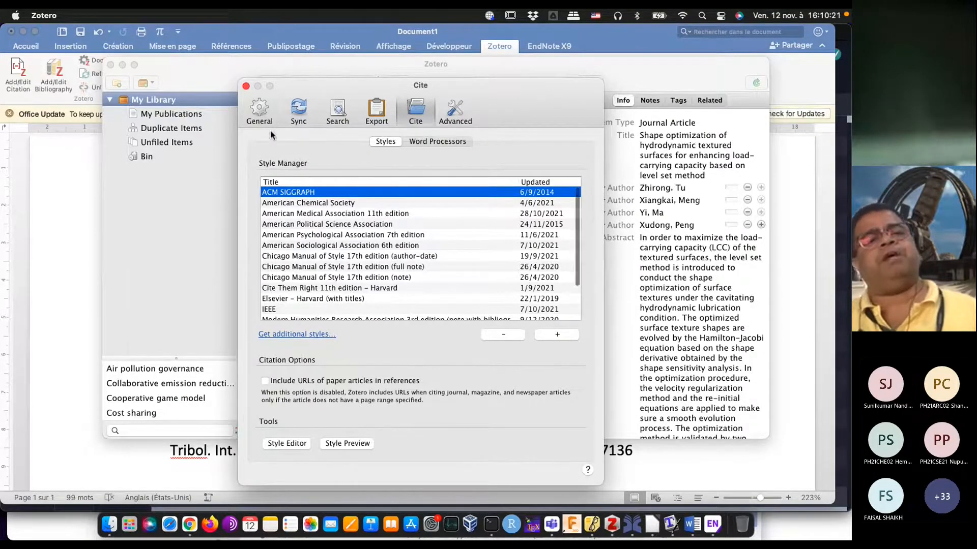
Step: Return to Word, apply the ACM SIGGRAPH citation style to the document, and review the reformatted citations and references
{"action": "left_click", "coordinate": [77, 188]}
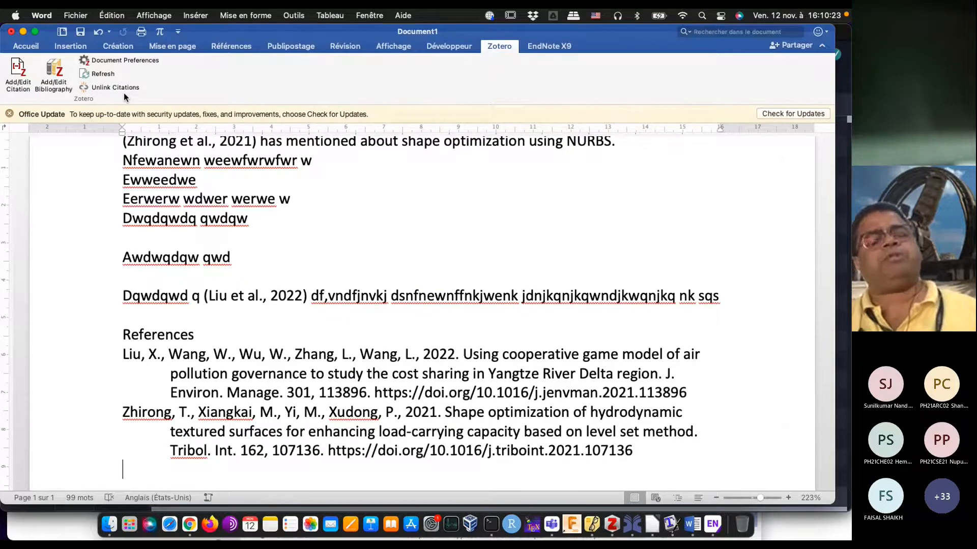
{"action": "left_click", "coordinate": [122, 60]}
{"action": "scroll", "coordinate": [410, 110], "scroll_direction": "up", "scroll_amount": 2}
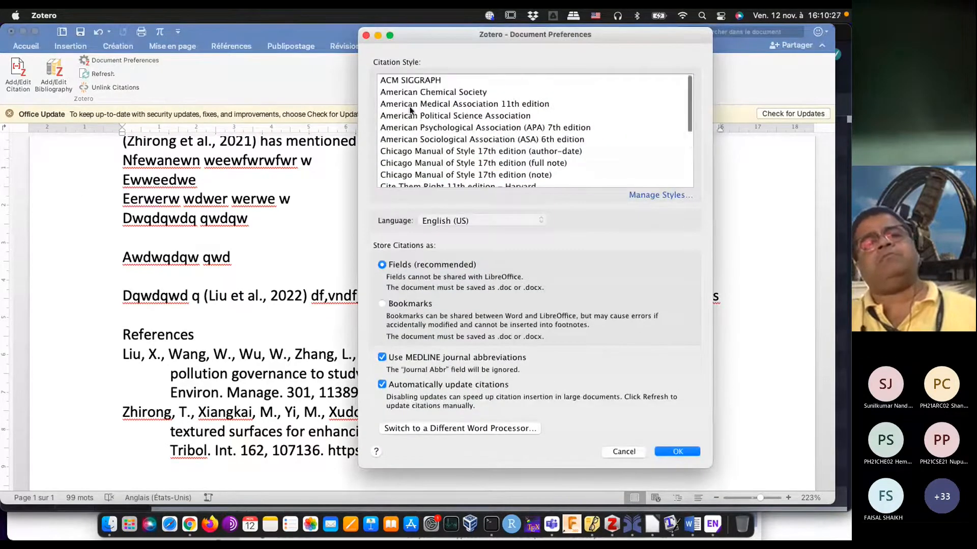
{"action": "left_click", "coordinate": [407, 82]}
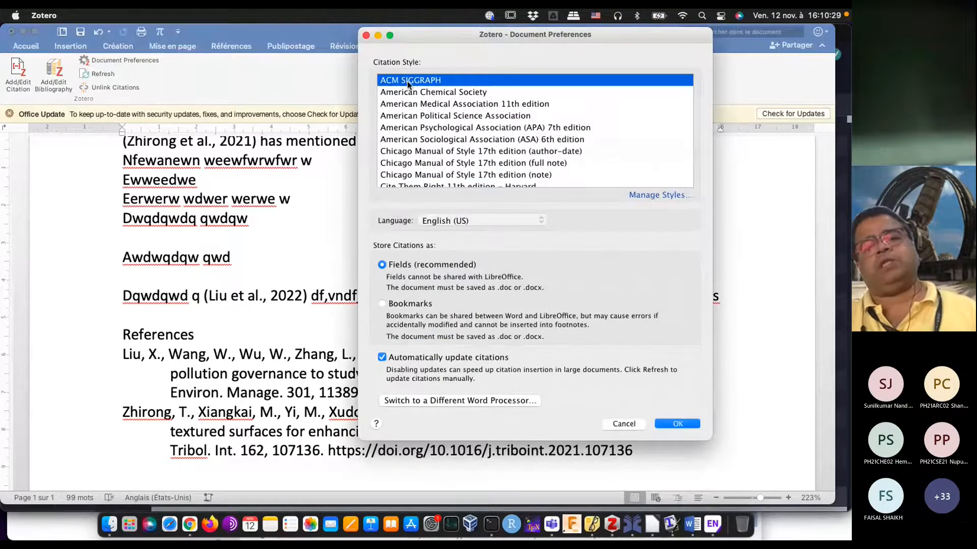
{"action": "left_click", "coordinate": [675, 424]}
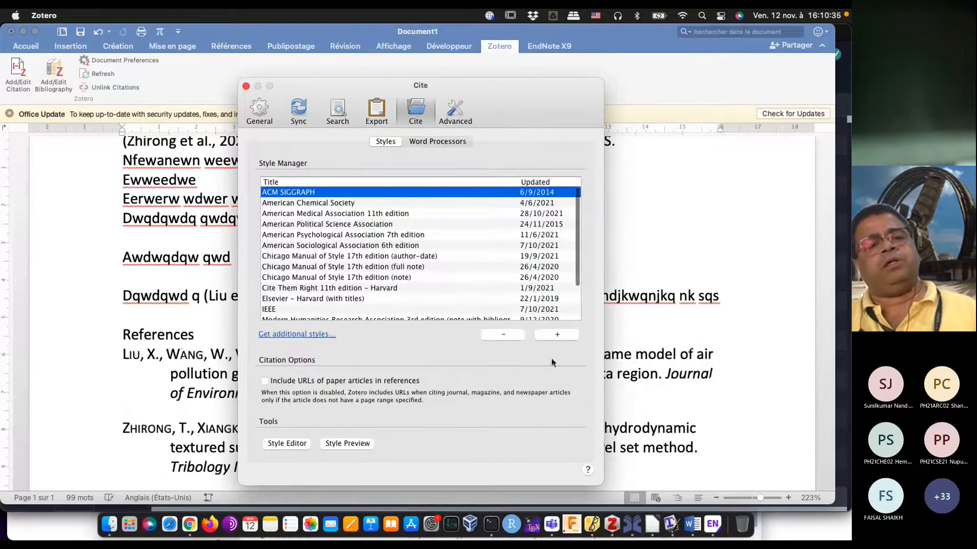
{"action": "left_click", "coordinate": [174, 343]}
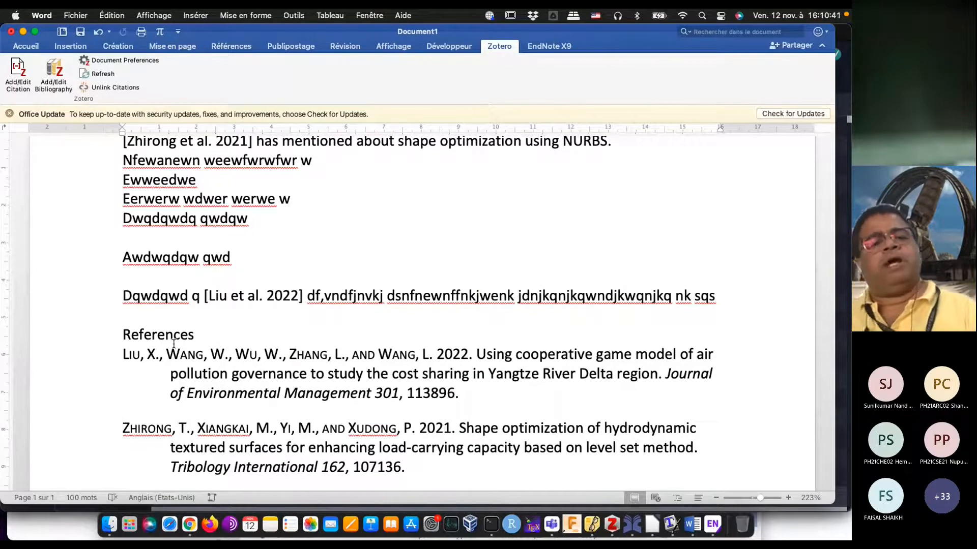
{"action": "scroll", "coordinate": [173, 343], "scroll_direction": "down", "scroll_amount": 5}
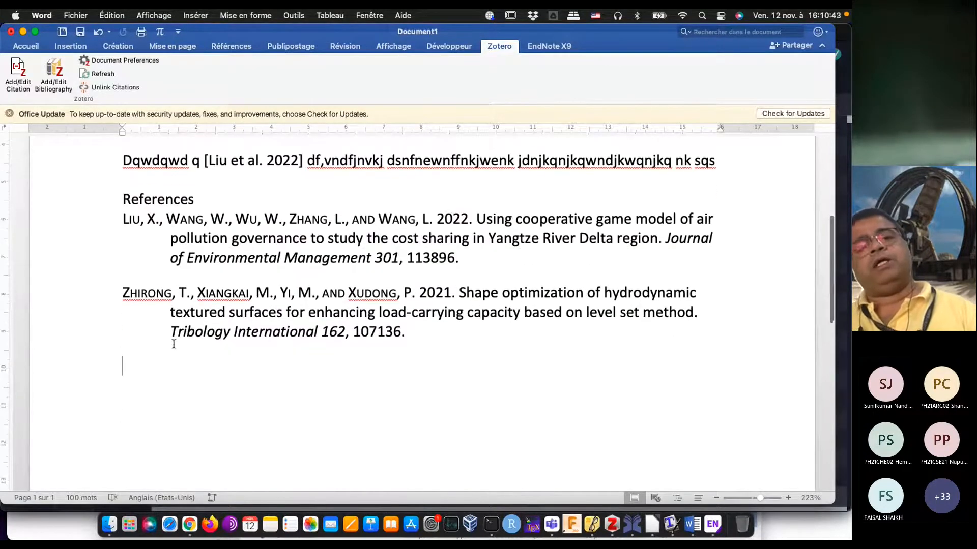
{"action": "scroll", "coordinate": [173, 344], "scroll_direction": "up", "scroll_amount": 5}
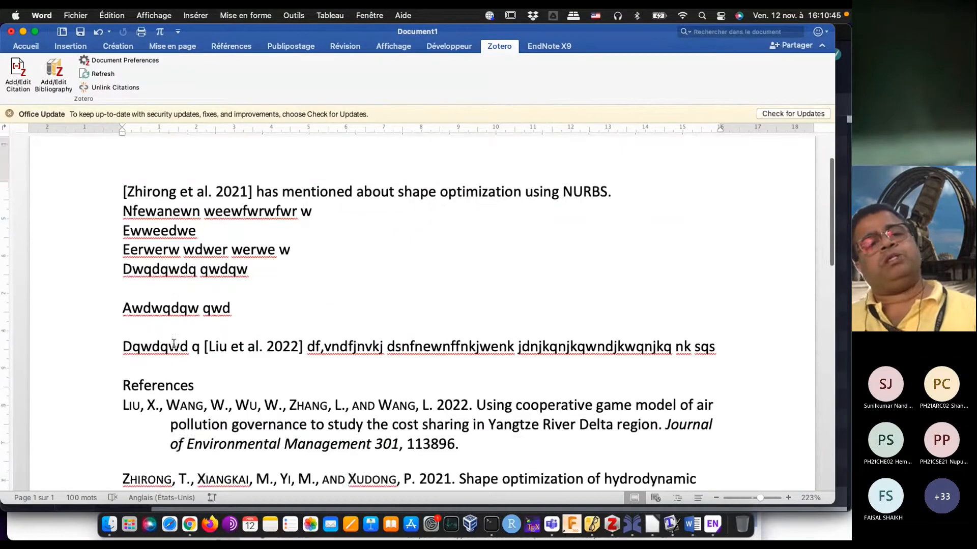
{"action": "scroll", "coordinate": [173, 344], "scroll_direction": "down", "scroll_amount": 2}
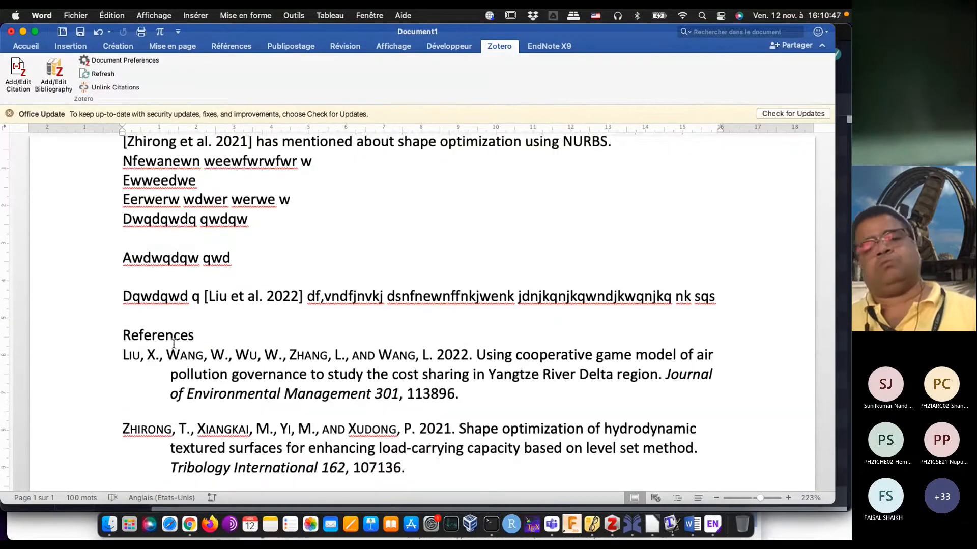
{"action": "scroll", "coordinate": [173, 343], "scroll_direction": "down", "scroll_amount": 3}
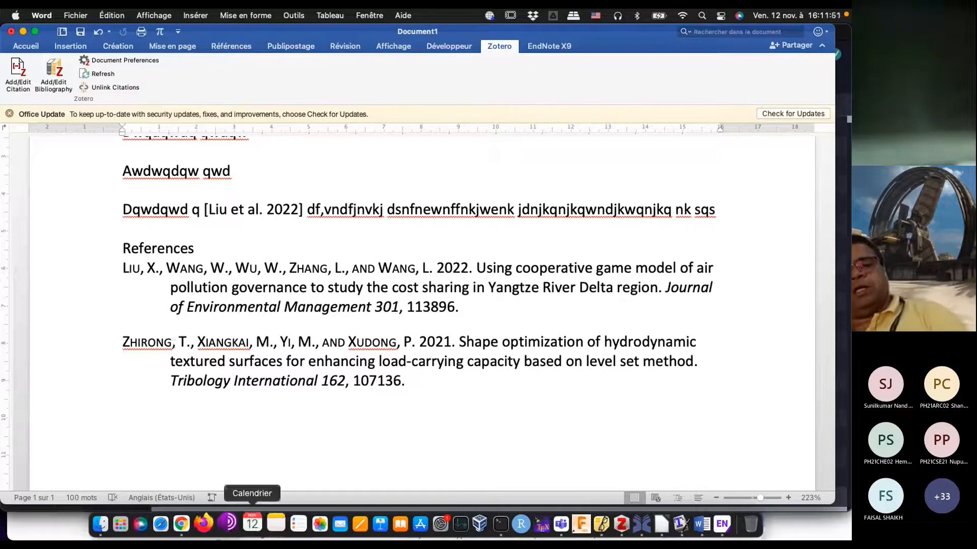
Step: Switch to LibreOffice, cancel the Insert Break dialog, and quit the program
{"action": "left_click", "coordinate": [652, 524]}
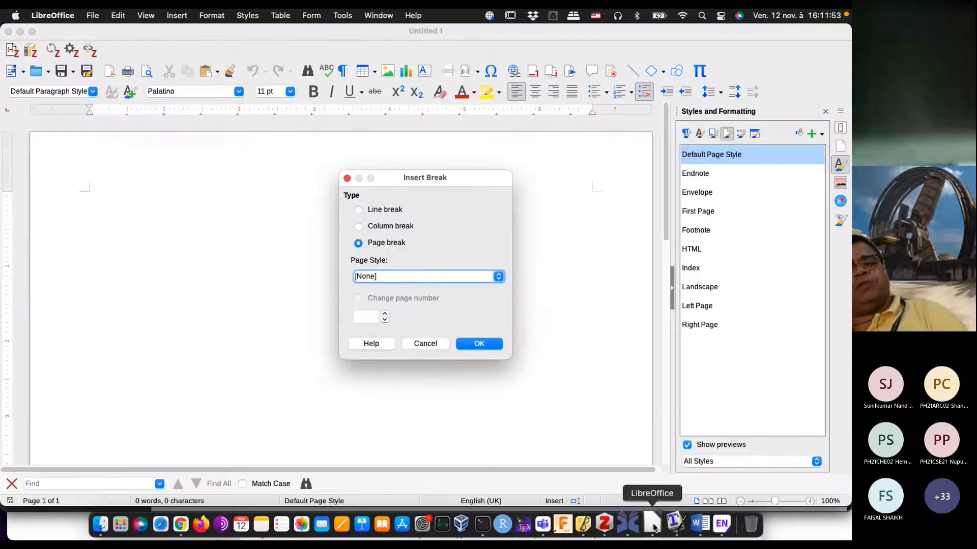
{"action": "left_click", "coordinate": [417, 344]}
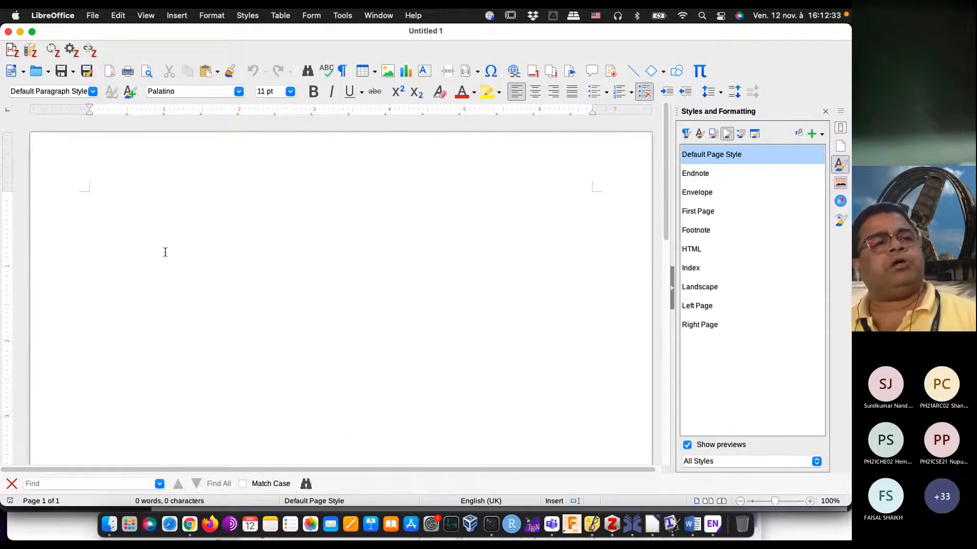
{"action": "left_click", "coordinate": [52, 15]}
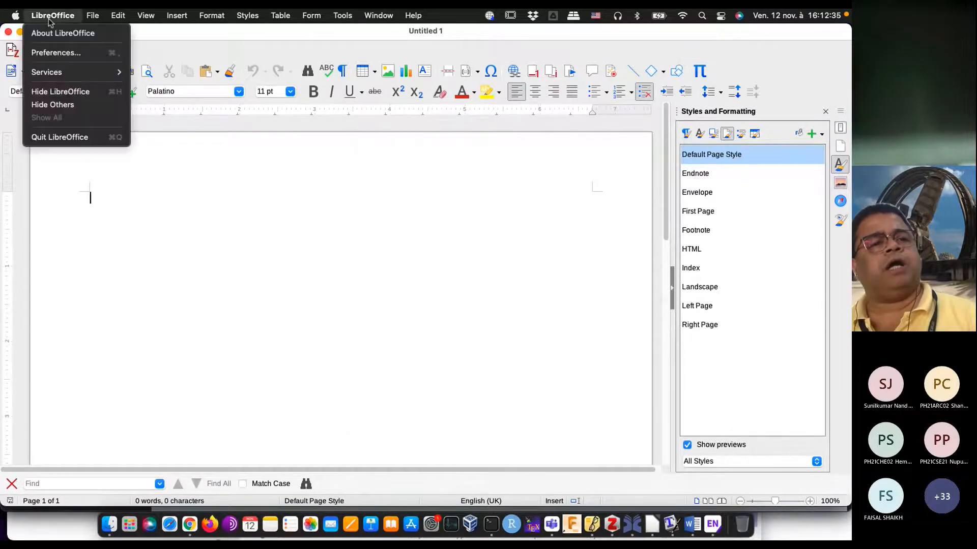
{"action": "left_click", "coordinate": [64, 143]}
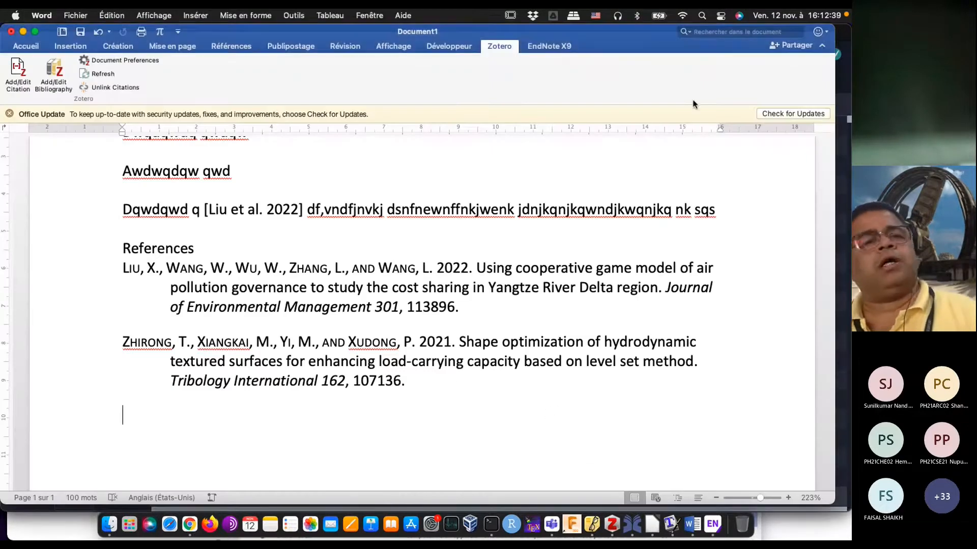
Step: Quit Word without saving Document1 and switch to Chrome
{"action": "left_click", "coordinate": [47, 16]}
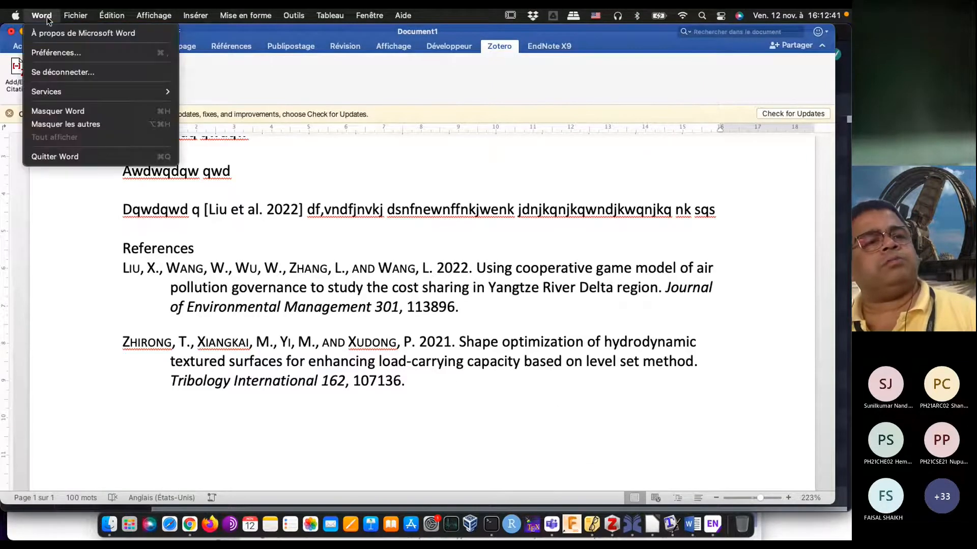
{"action": "left_click", "coordinate": [66, 162]}
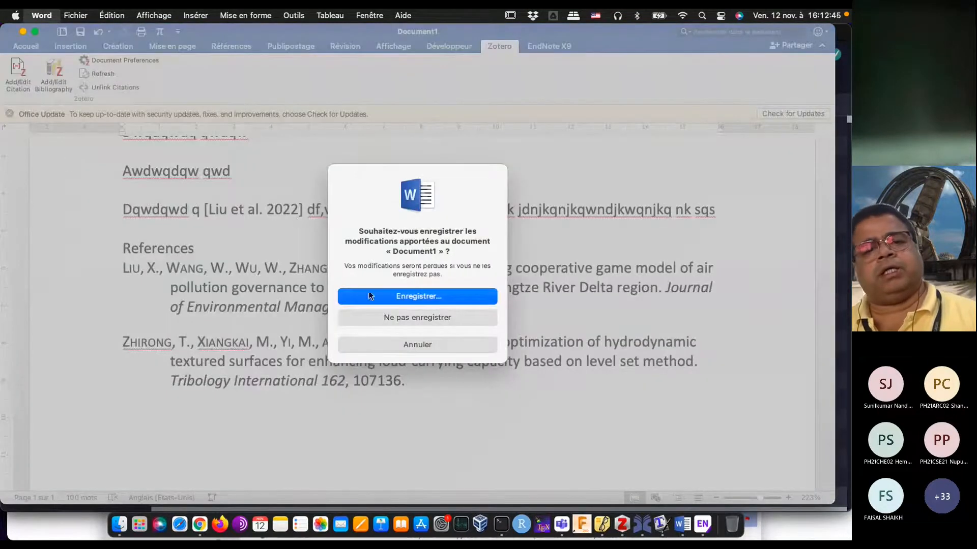
{"action": "left_click", "coordinate": [416, 319]}
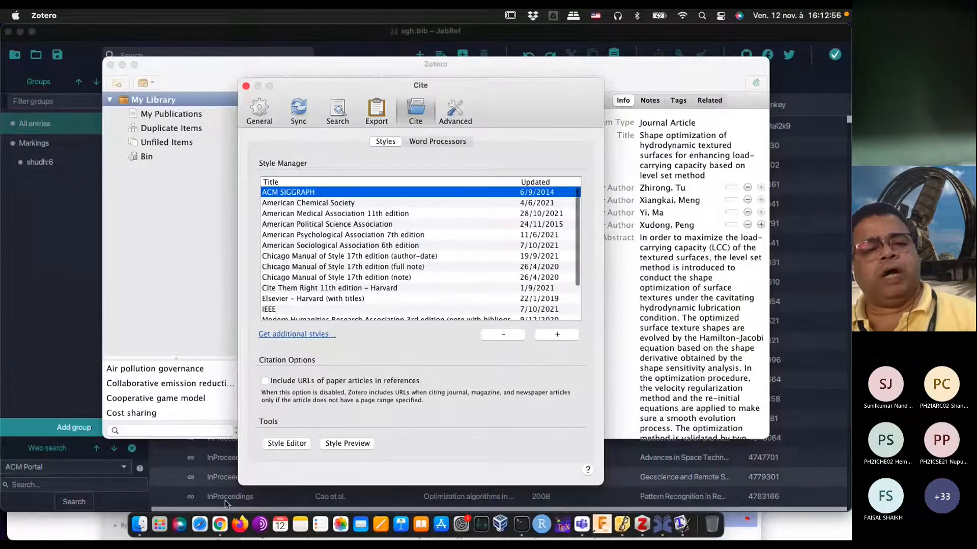
{"action": "left_click", "coordinate": [219, 524]}
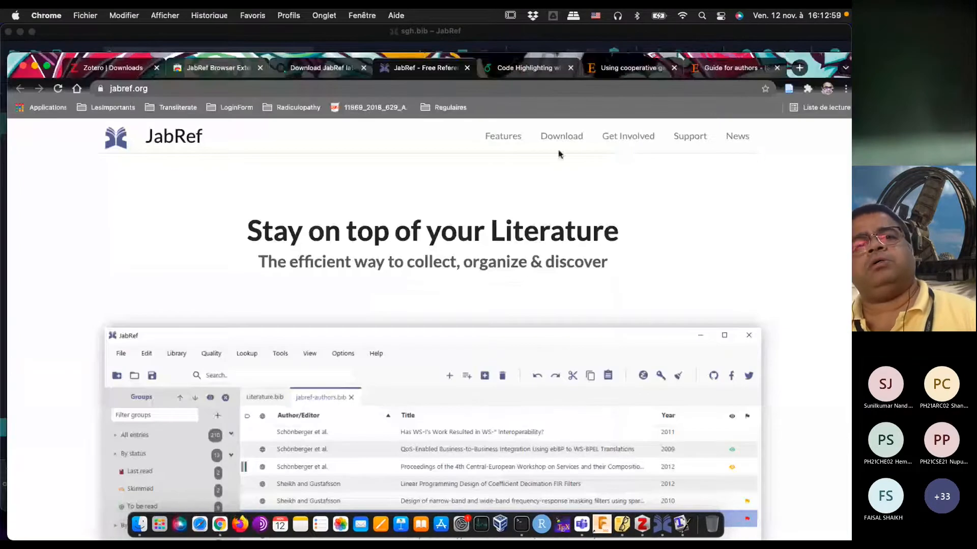
Step: Replace the Elsevier author guide page with a web search for "texlive" and open the TeX Live site at tug.org
{"action": "left_click", "coordinate": [743, 68]}
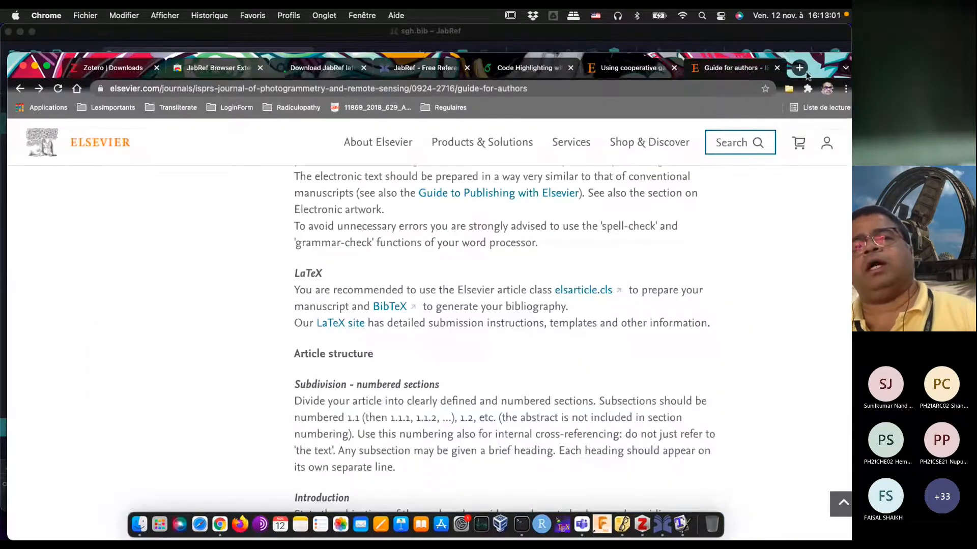
{"action": "left_click", "coordinate": [436, 89]}
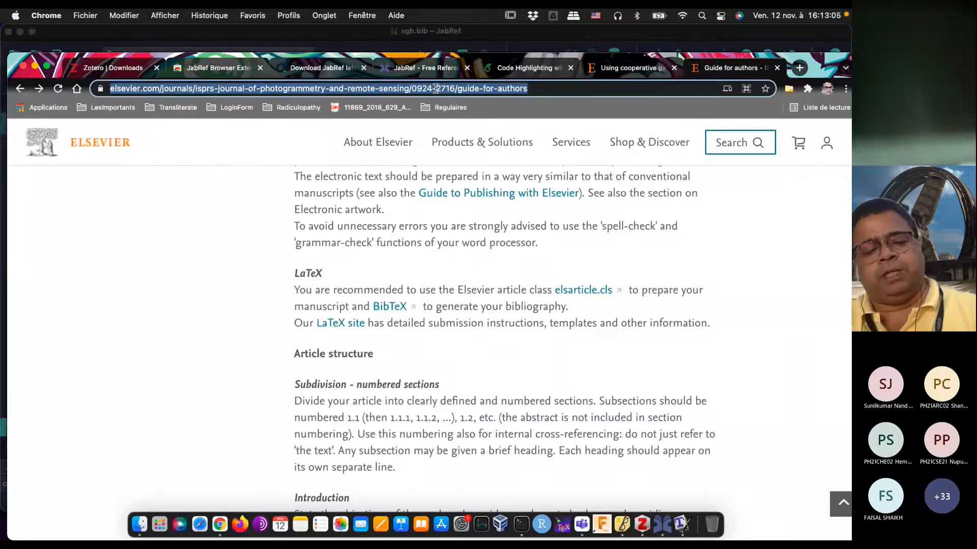
{"action": "type", "text": "texlive"}
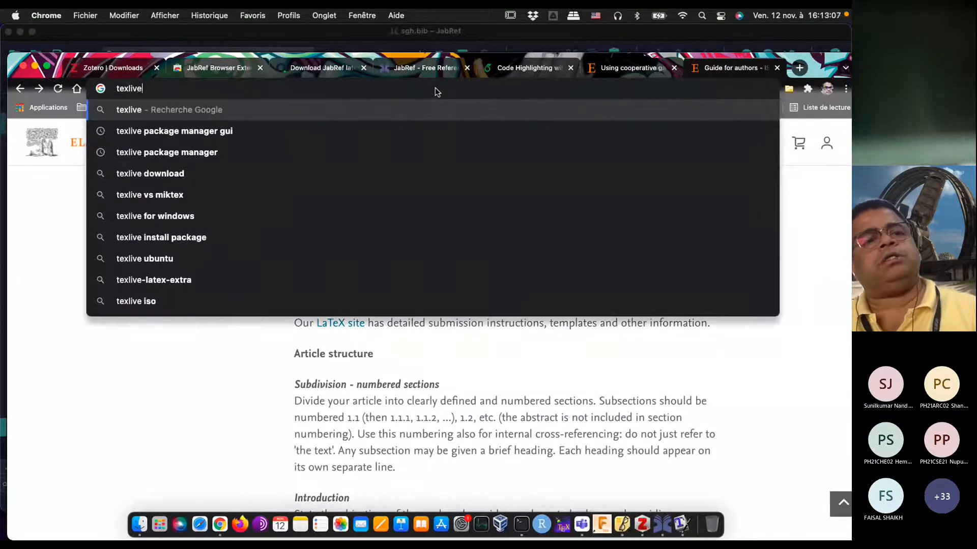
{"action": "key", "text": "Return"}
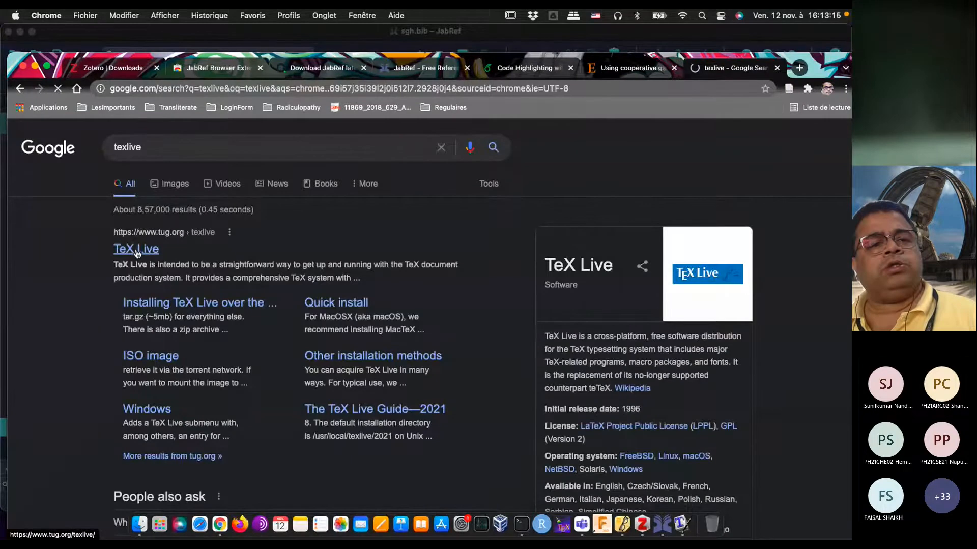
{"action": "left_click", "coordinate": [136, 251]}
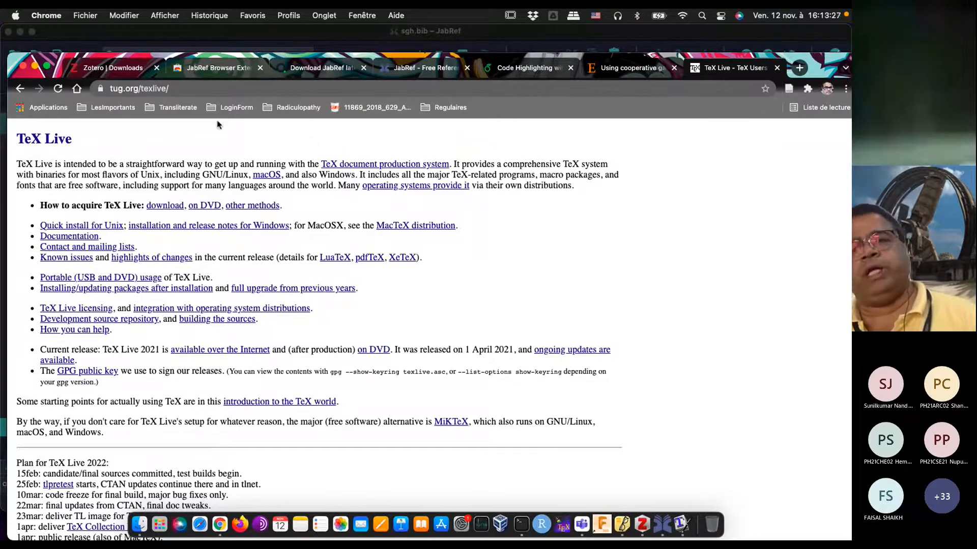
Step: Search the web for "miktex" in a new browser tab and open the MiKTeX project site
{"action": "left_click", "coordinate": [800, 70]}
{"action": "left_click", "coordinate": [429, 85]}
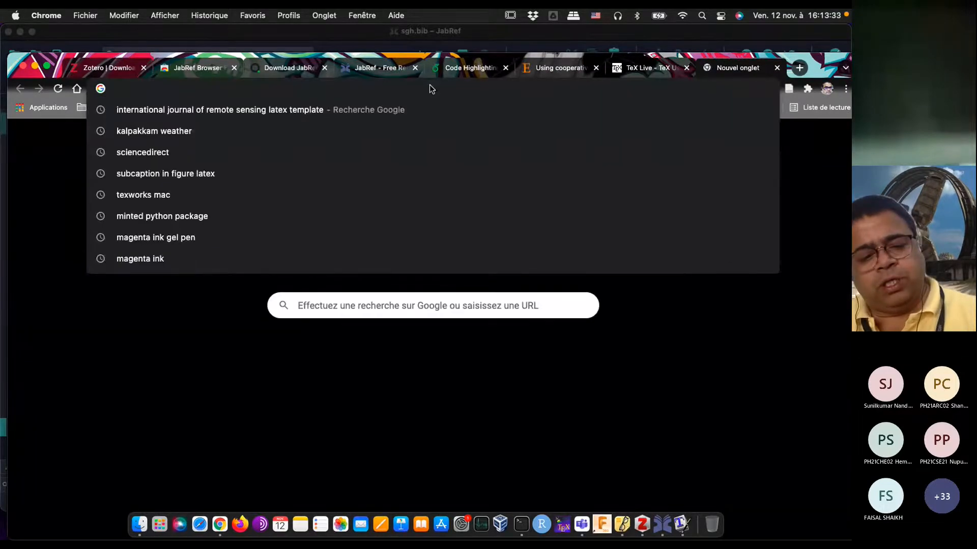
{"action": "type", "text": "mikt"}
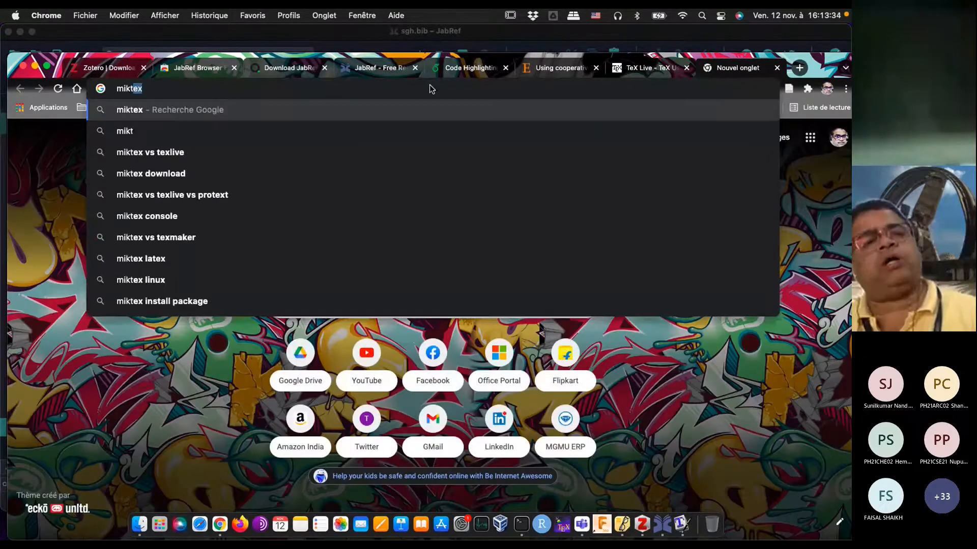
{"action": "key", "text": "Return"}
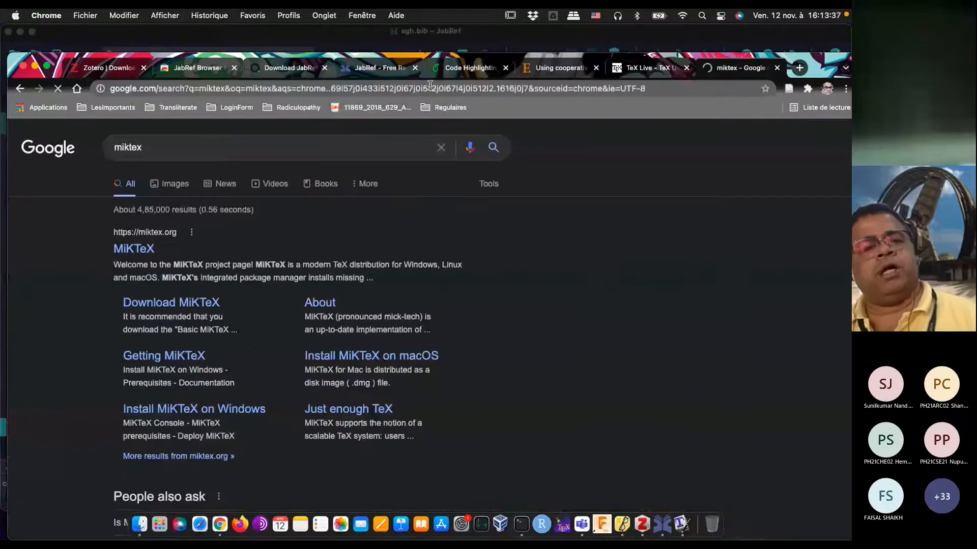
{"action": "left_click", "coordinate": [135, 253]}
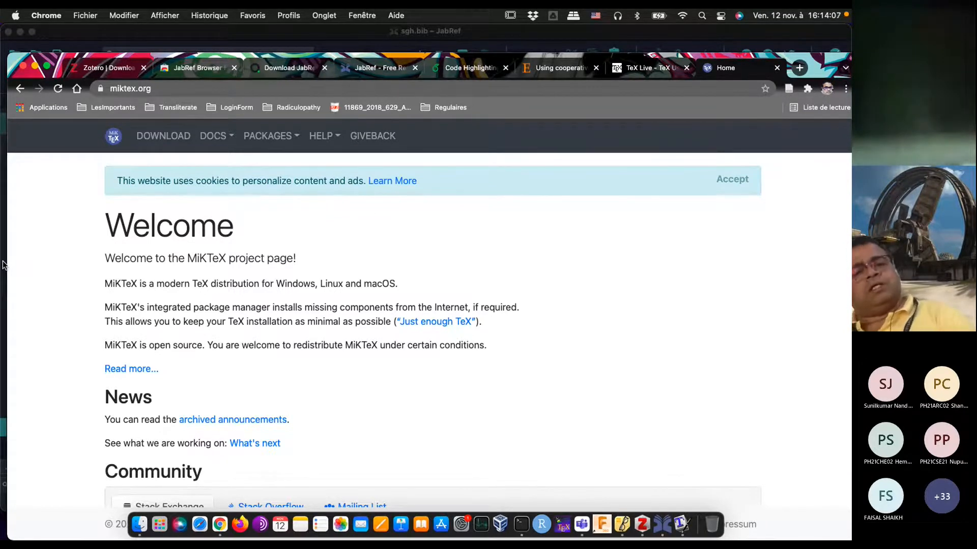
Step: Look over the MiKTeX home page, then open its download page and show the Mac installer details
{"action": "scroll", "coordinate": [93, 373], "scroll_direction": "down", "scroll_amount": 3}
{"action": "scroll", "coordinate": [94, 372], "scroll_direction": "up", "scroll_amount": 3}
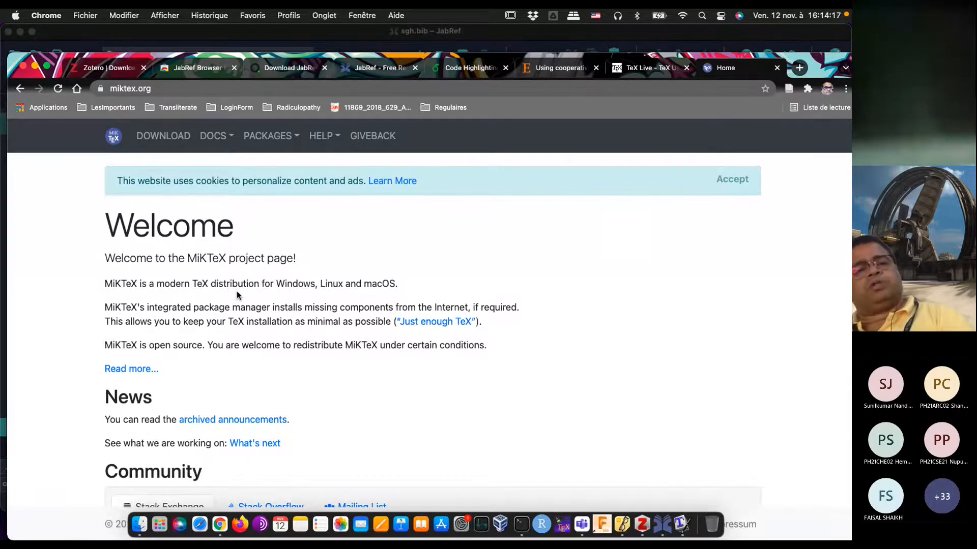
{"action": "scroll", "coordinate": [236, 292], "scroll_direction": "down", "scroll_amount": 5}
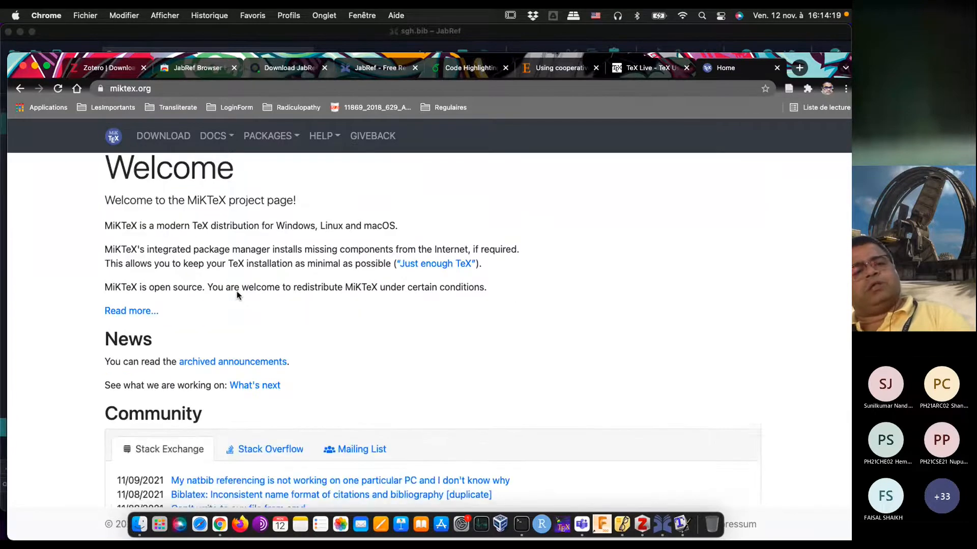
{"action": "scroll", "coordinate": [236, 292], "scroll_direction": "up", "scroll_amount": 5}
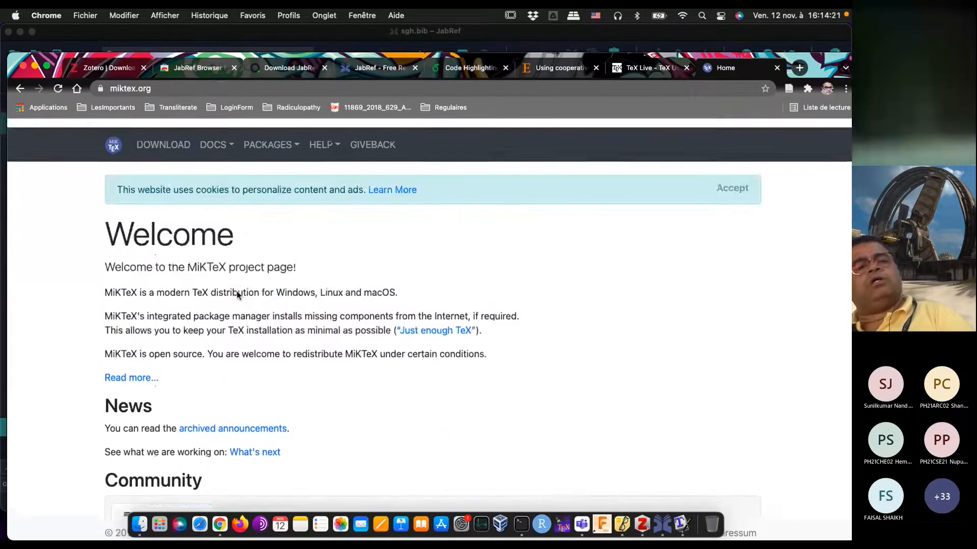
{"action": "scroll", "coordinate": [237, 292], "scroll_direction": "down", "scroll_amount": 5}
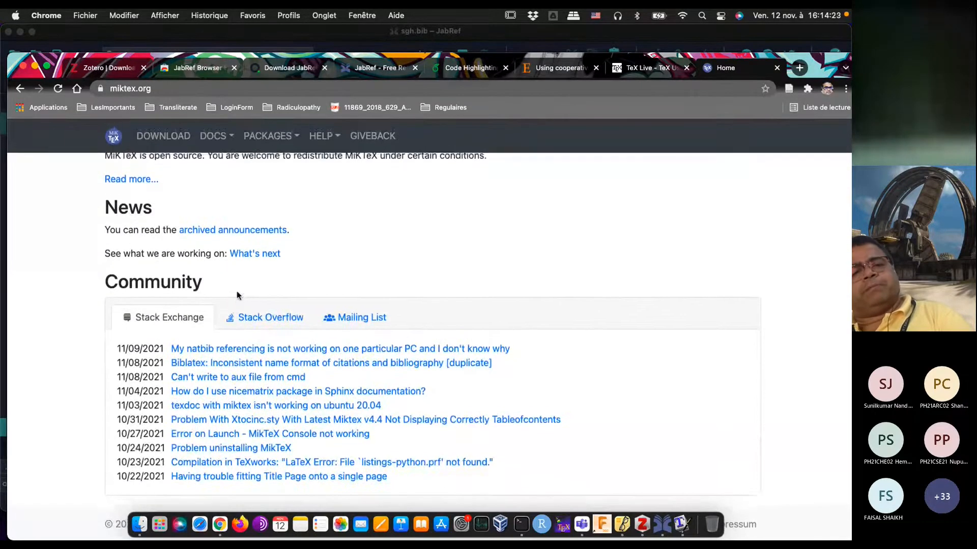
{"action": "scroll", "coordinate": [237, 294], "scroll_direction": "up", "scroll_amount": 5}
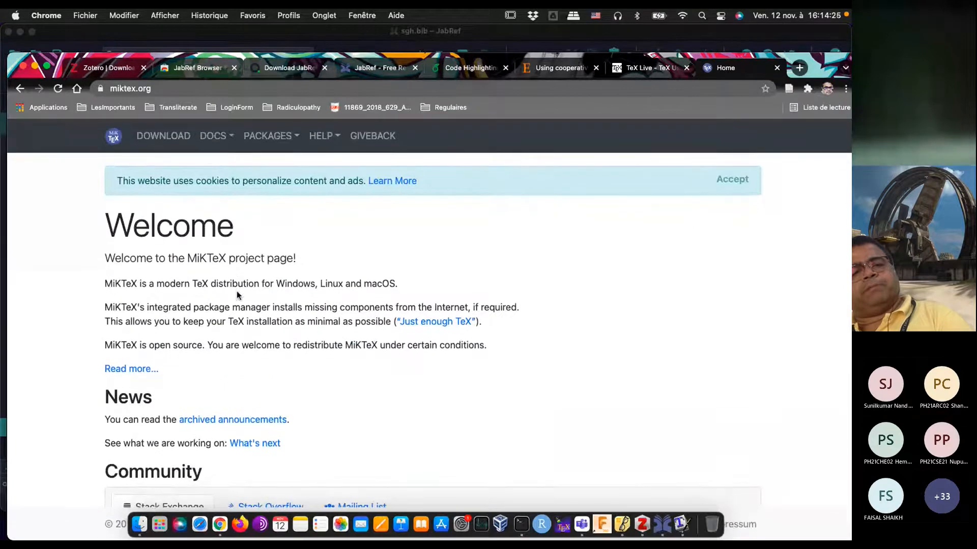
{"action": "left_click", "coordinate": [164, 136]}
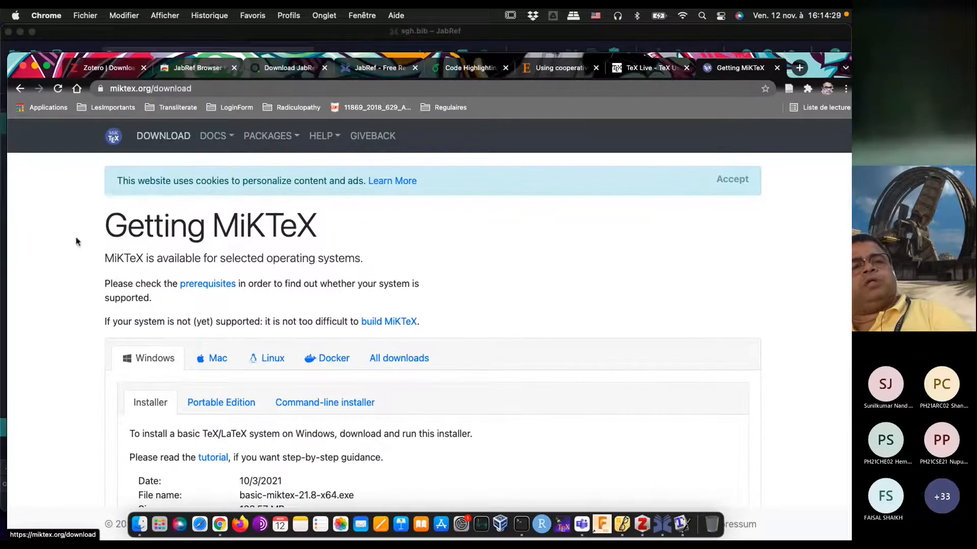
{"action": "scroll", "coordinate": [39, 339], "scroll_direction": "down", "scroll_amount": 2}
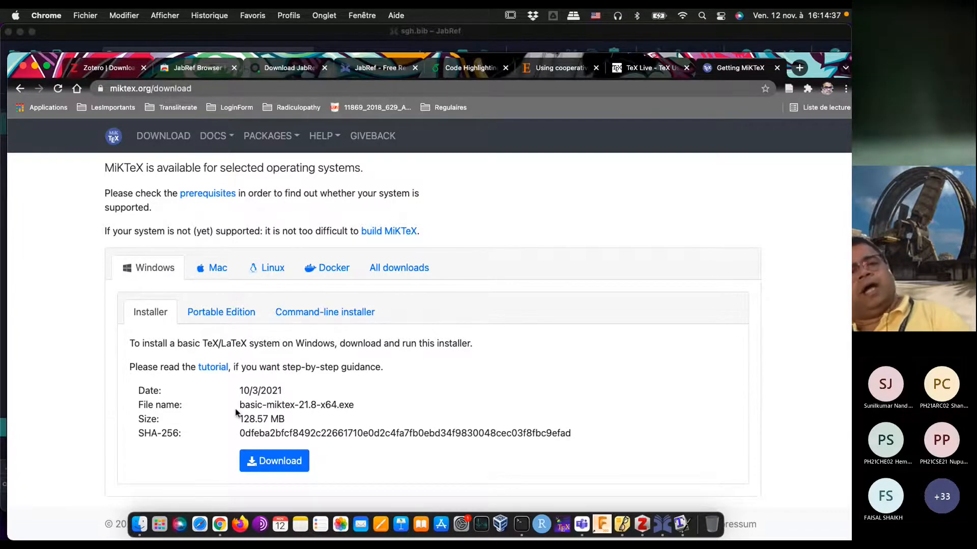
{"action": "left_click", "coordinate": [218, 269]}
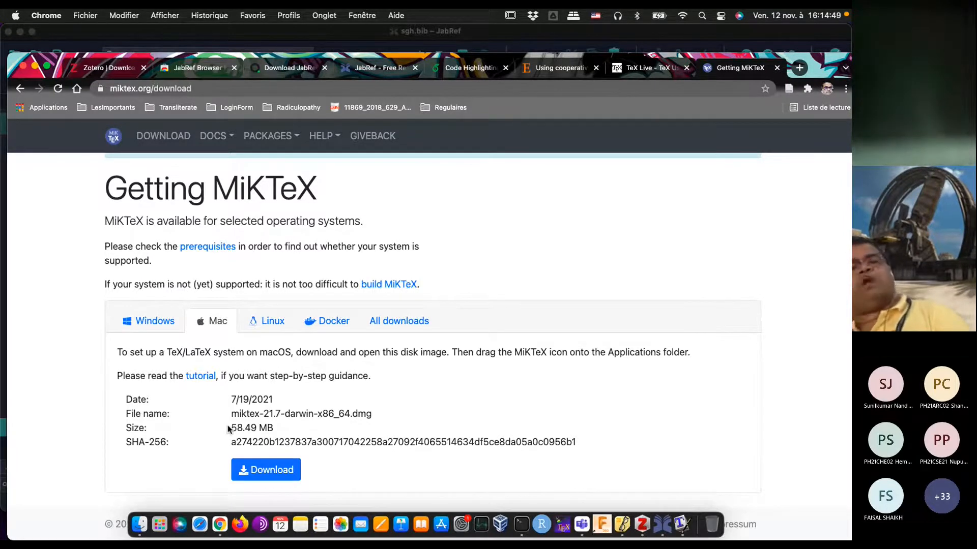
Step: Return to the TeX Live page, review its installation and release information, and switch to Lecture1.pdf in Skim
{"action": "left_click", "coordinate": [650, 74]}
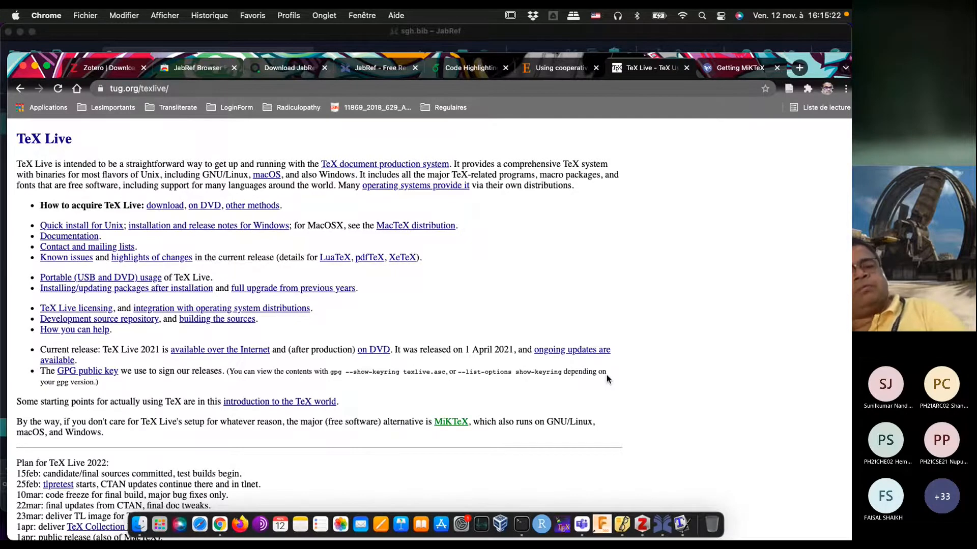
{"action": "scroll", "coordinate": [607, 379], "scroll_direction": "down", "scroll_amount": 4}
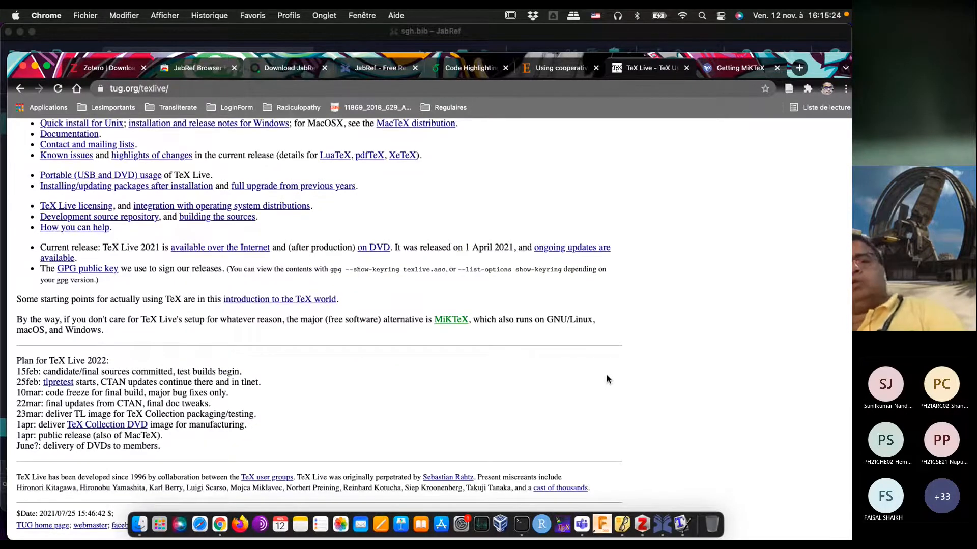
{"action": "scroll", "coordinate": [607, 379], "scroll_direction": "up", "scroll_amount": 4}
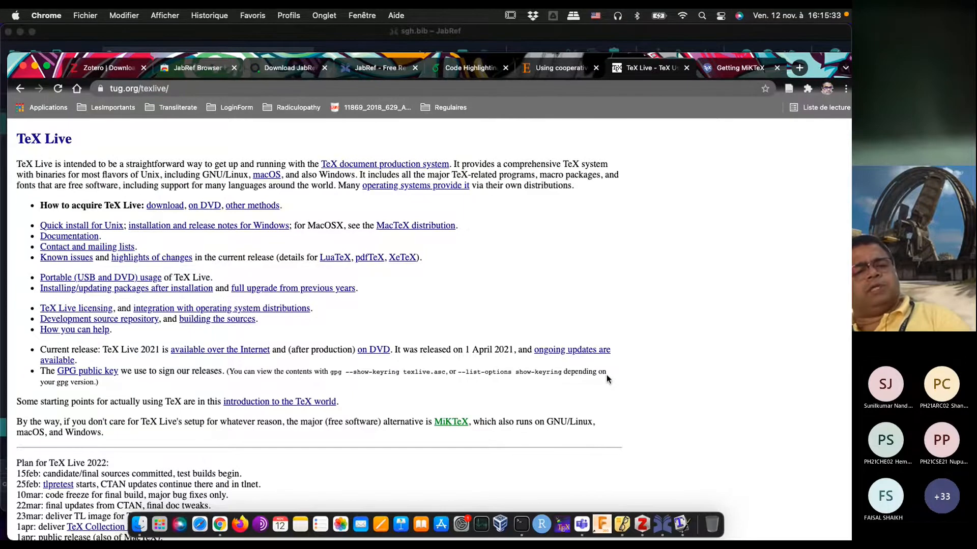
{"action": "scroll", "coordinate": [607, 379], "scroll_direction": "down", "scroll_amount": 4}
{"action": "scroll", "coordinate": [607, 379], "scroll_direction": "down", "scroll_amount": 1}
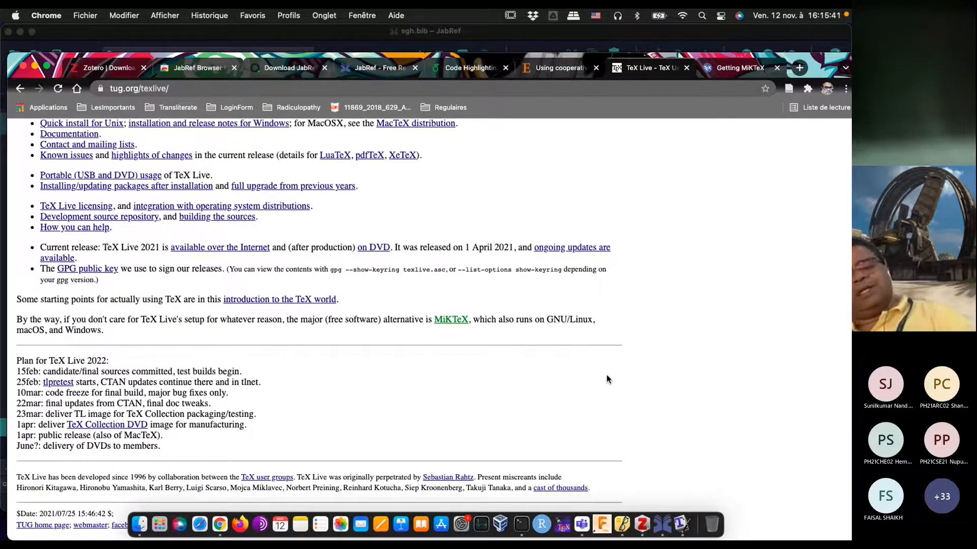
{"action": "left_click", "coordinate": [621, 519]}
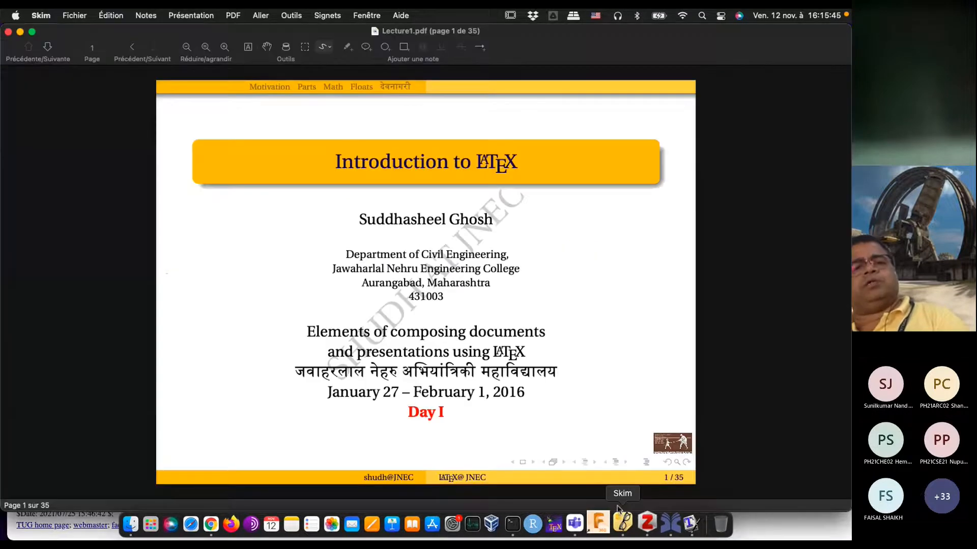
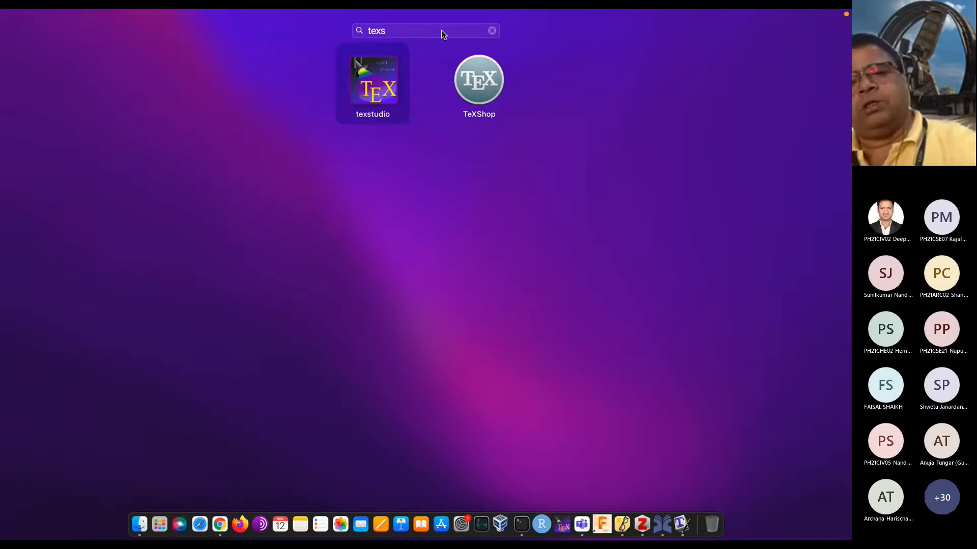
Step: Find TeXworks with an application search for "texw", launch it and create a new blank document
{"action": "key", "text": "BackSpace"}
{"action": "type", "text": "w"}
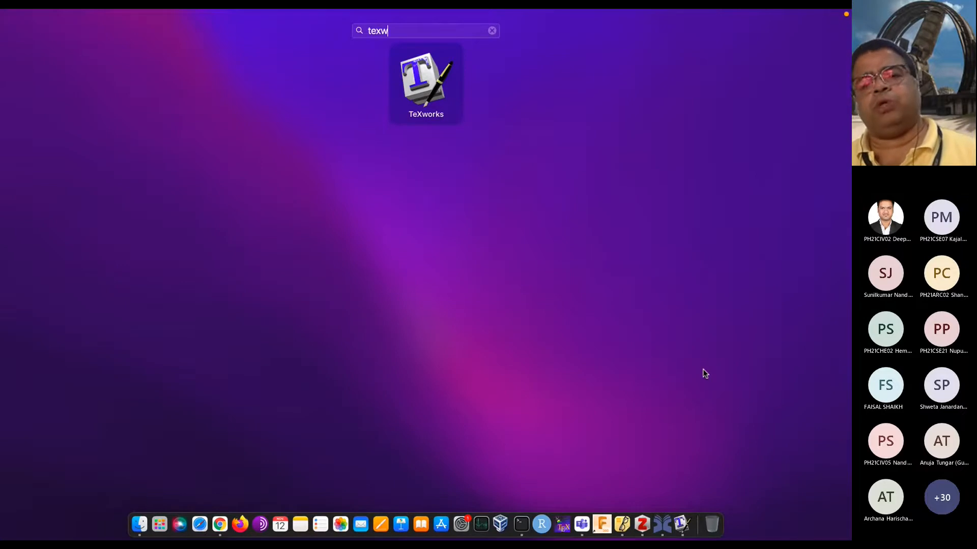
{"action": "key", "text": "Return"}
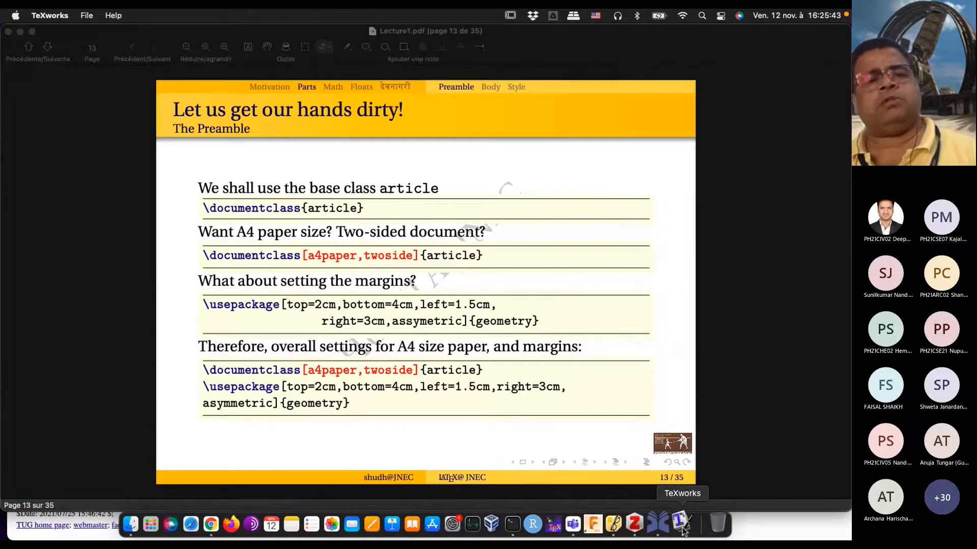
{"action": "left_click", "coordinate": [51, 16]}
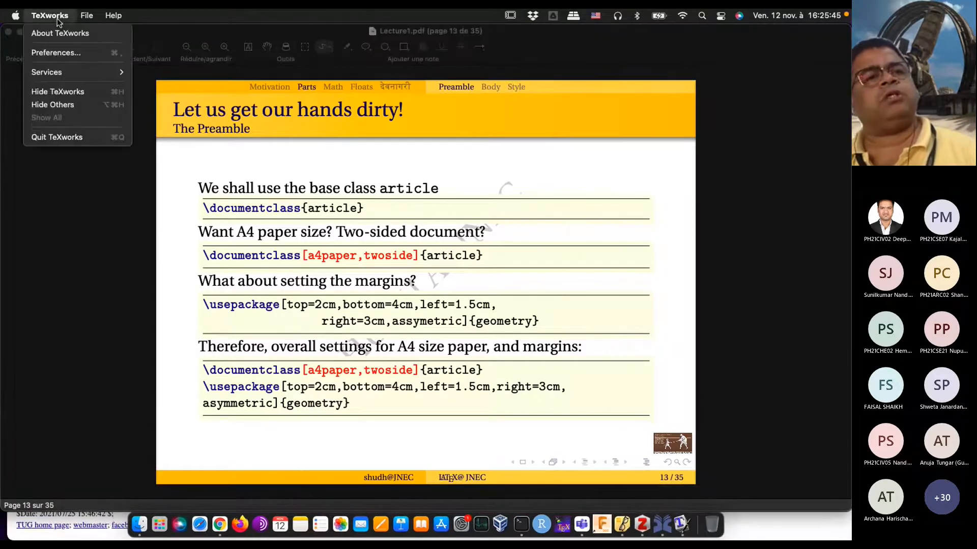
{"action": "left_click", "coordinate": [85, 33]}
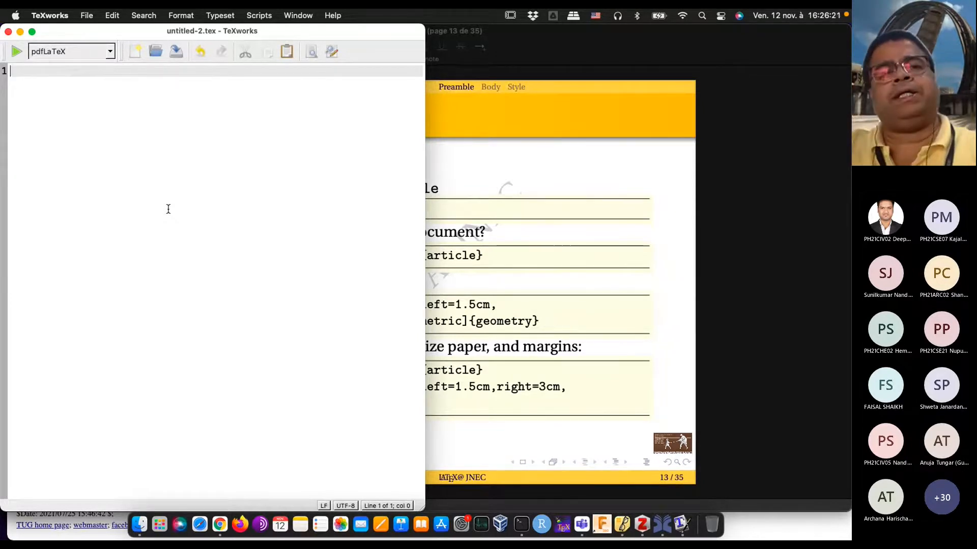
Step: Begin the first line of the new document with the command \documentclass
{"action": "type", "text": "\\docu"}
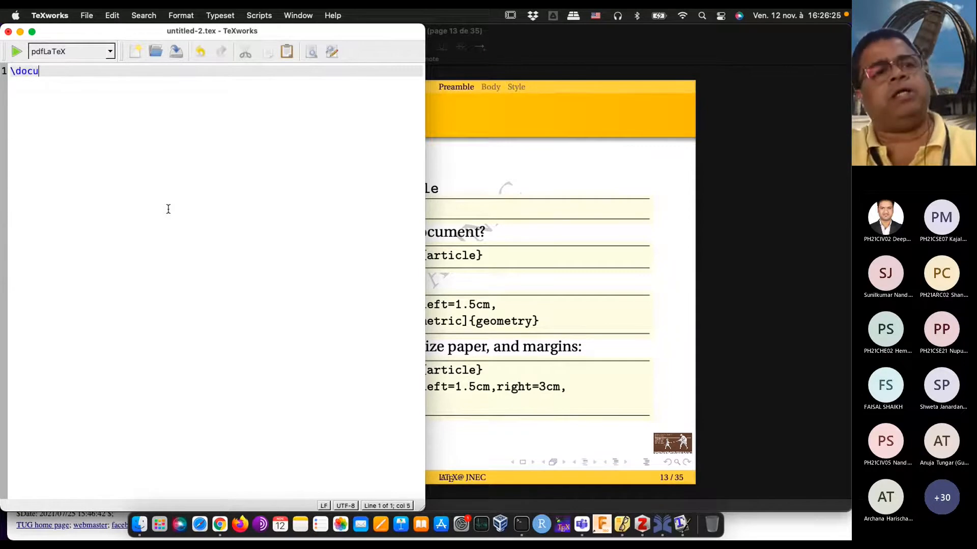
{"action": "type", "text": "mentaclass"}
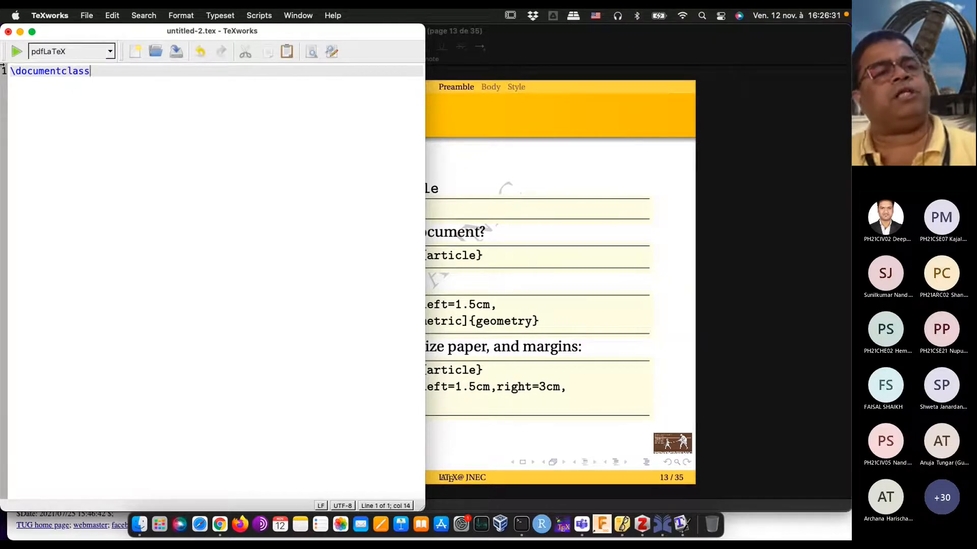
Step: Raise the default editor font size by two increments in the TeXworks preferences and apply the change
{"action": "left_click", "coordinate": [49, 16]}
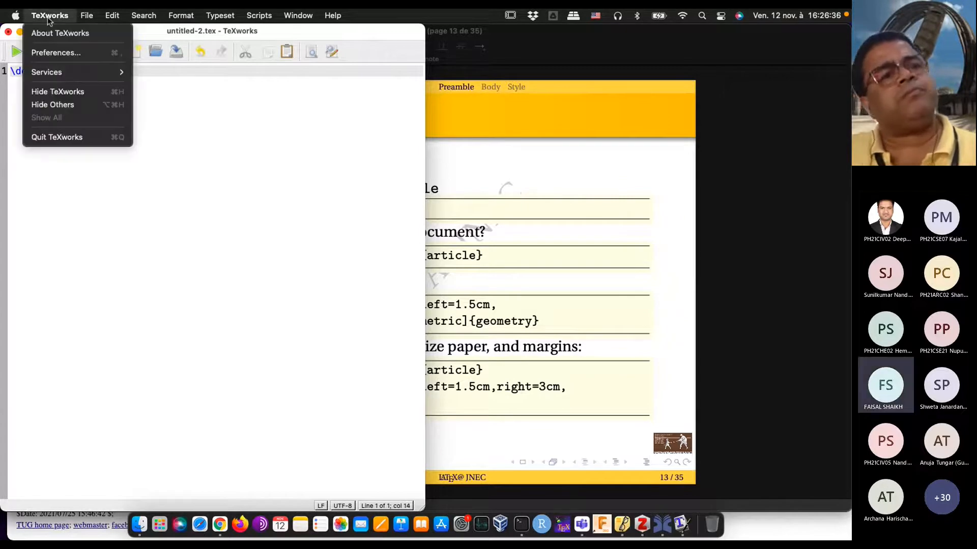
{"action": "left_click", "coordinate": [56, 53]}
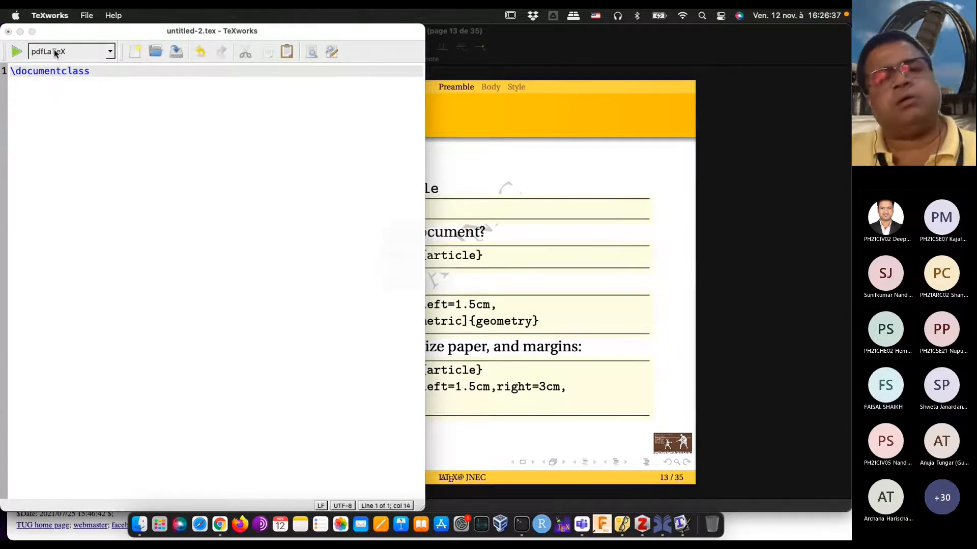
{"action": "left_click", "coordinate": [282, 104]}
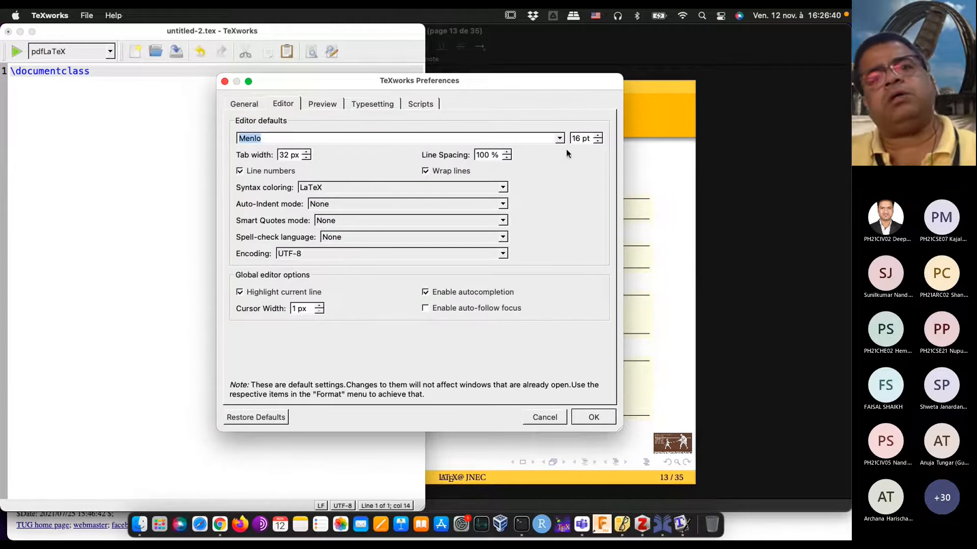
{"action": "left_click", "coordinate": [597, 136]}
{"action": "left_click", "coordinate": [597, 135]}
{"action": "left_click", "coordinate": [593, 417]}
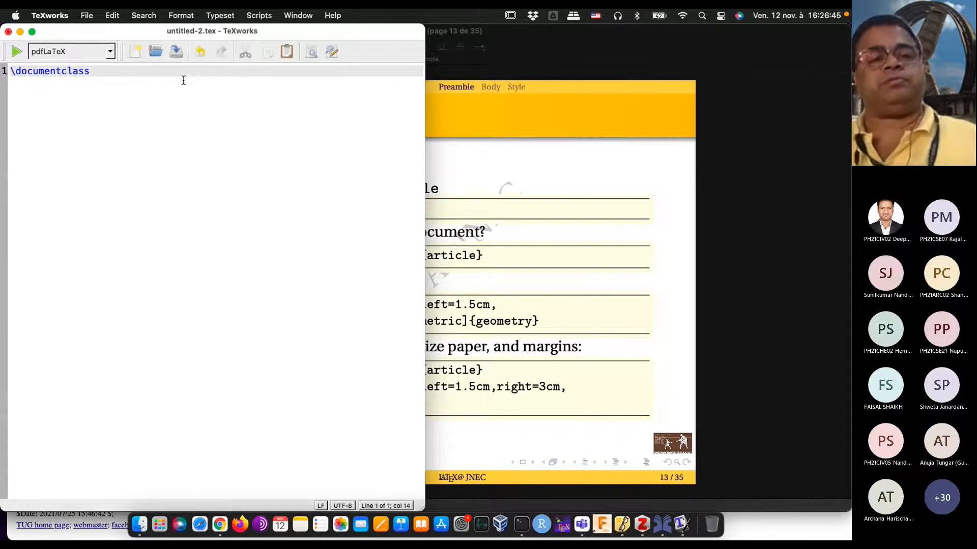
Step: Complete the document class line with the argument {article}
{"action": "type", "text": "{artic"}
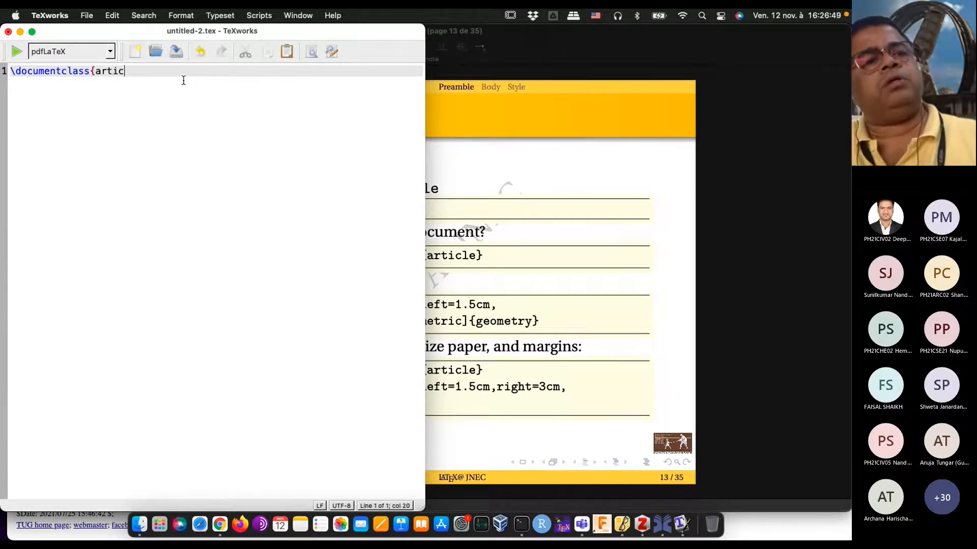
{"action": "type", "text": "les"}
{"action": "type", "text": "}"}
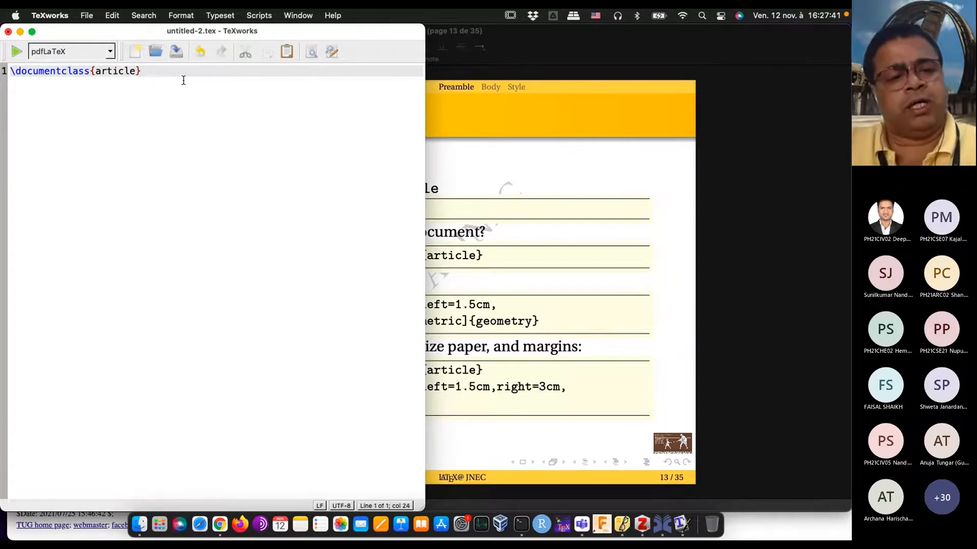
Step: Switch to Chrome, search for "elsevier instructions for authors" in the ScienceDirect article's tab and open the Learning and Instruction guide for authors
{"action": "left_click", "coordinate": [225, 527]}
{"action": "left_click", "coordinate": [552, 72]}
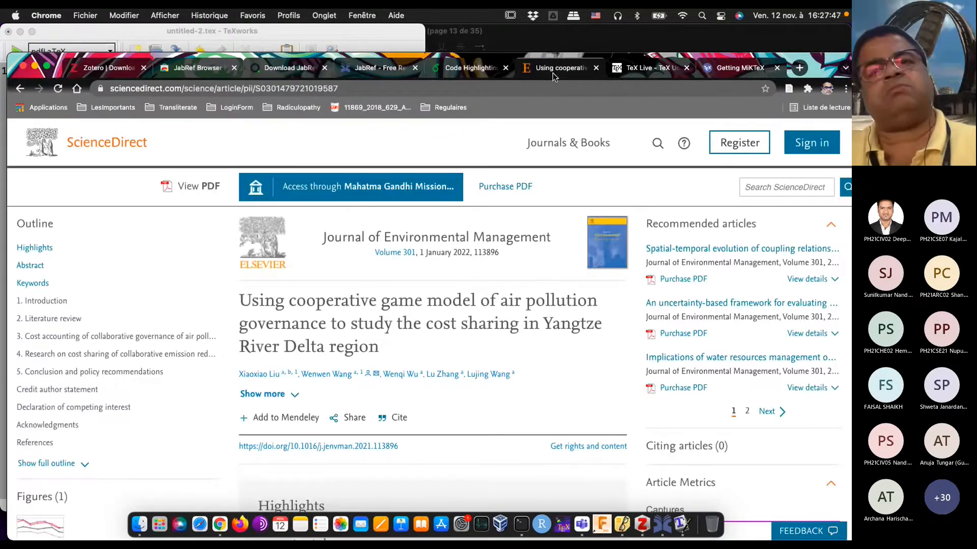
{"action": "left_click", "coordinate": [525, 87]}
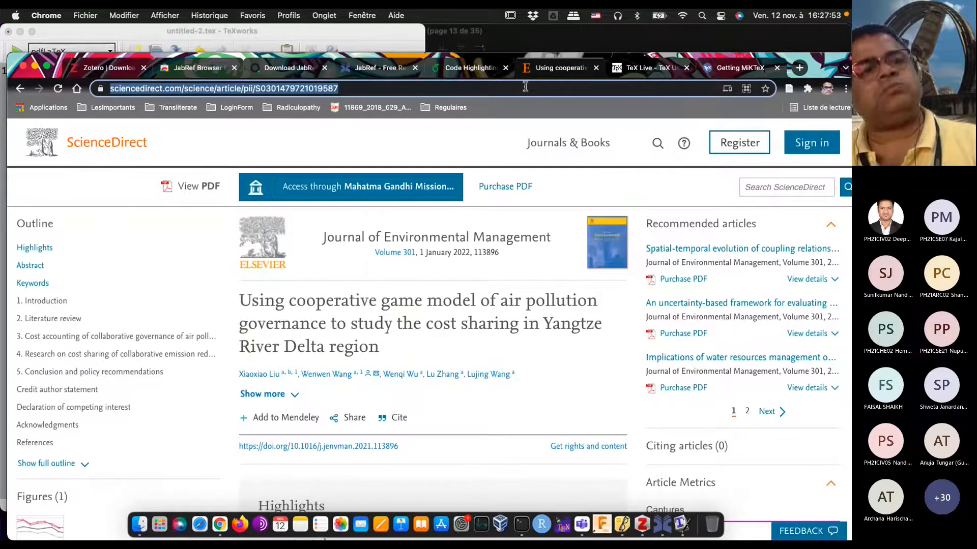
{"action": "type", "text": "elsevier"}
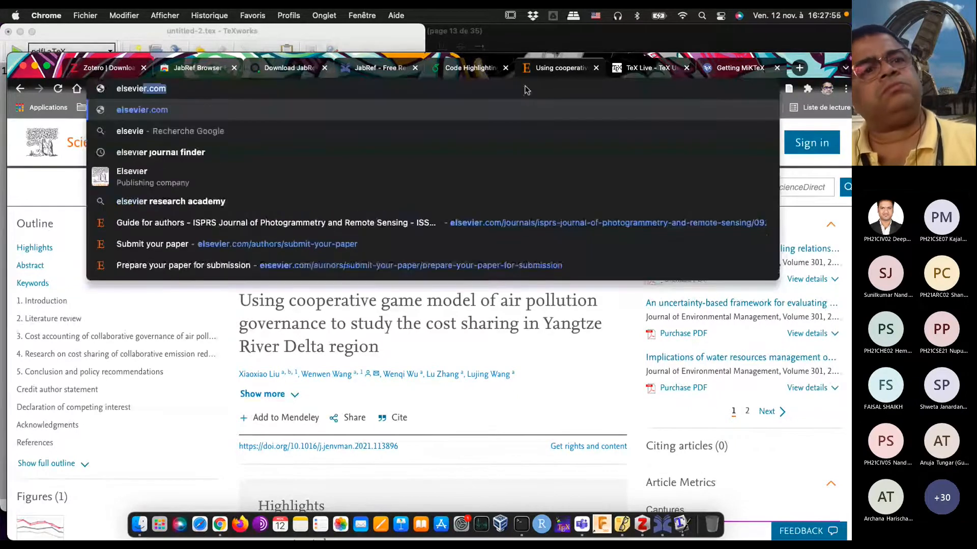
{"action": "type", "text": " ins"}
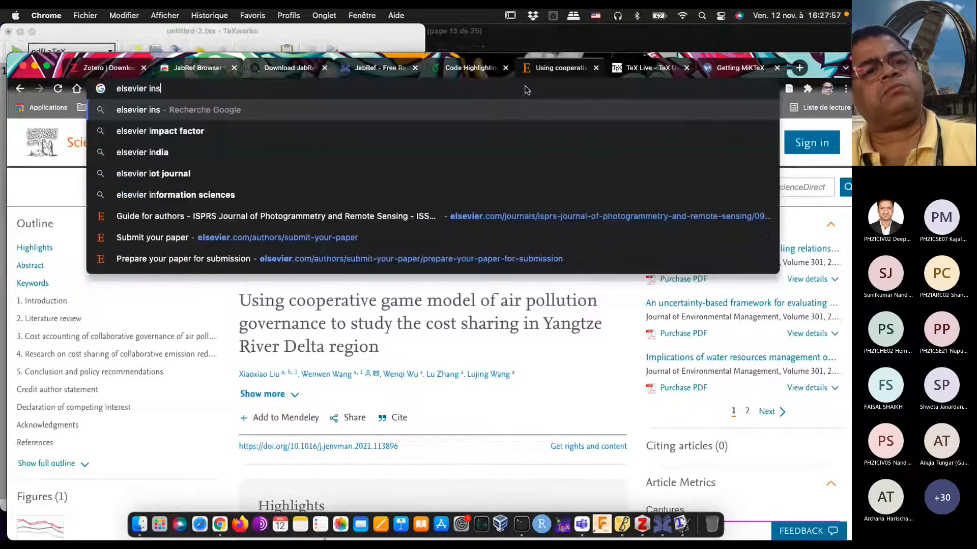
{"action": "type", "text": "tru"}
{"action": "key", "text": "Return"}
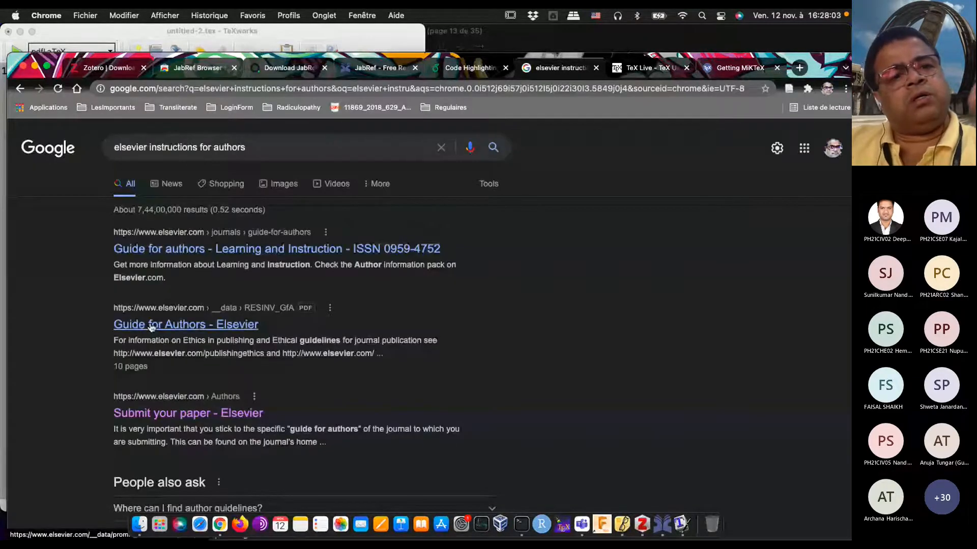
{"action": "left_click", "coordinate": [166, 258]}
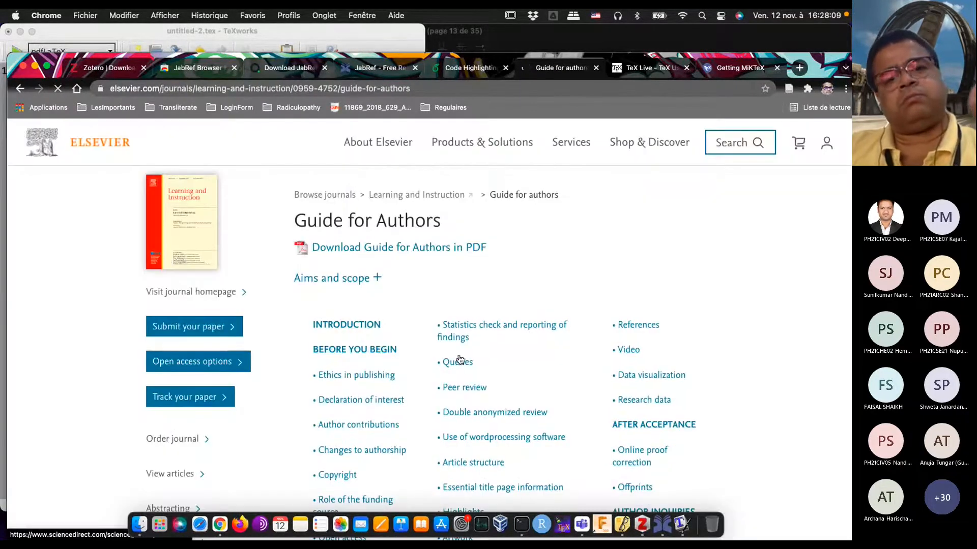
Step: Examine the guide's requirements on word-processing software and LaTeX, article structure, manuscript preparation, title page information and highlights
{"action": "scroll", "coordinate": [458, 346], "scroll_direction": "down", "scroll_amount": 5}
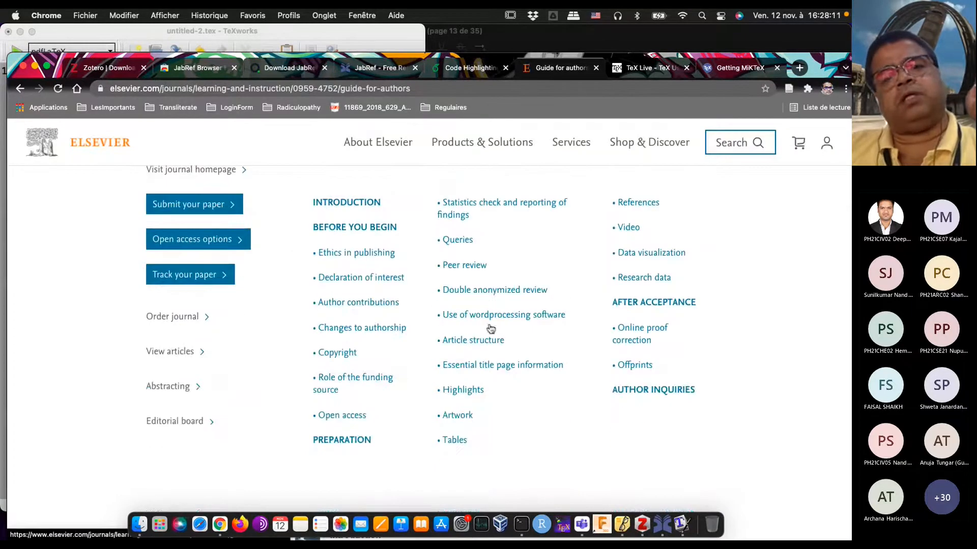
{"action": "scroll", "coordinate": [378, 306], "scroll_direction": "up", "scroll_amount": 3}
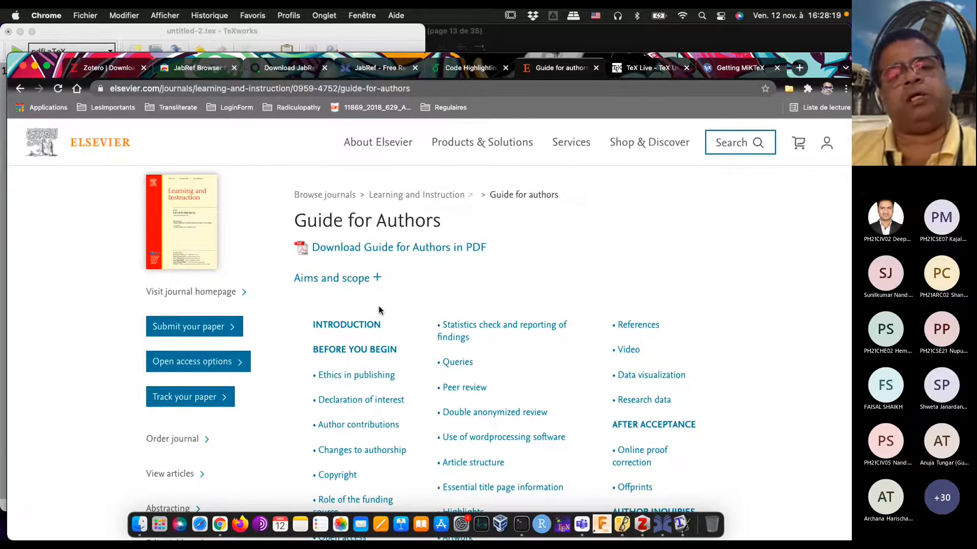
{"action": "scroll", "coordinate": [379, 310], "scroll_direction": "down", "scroll_amount": 3}
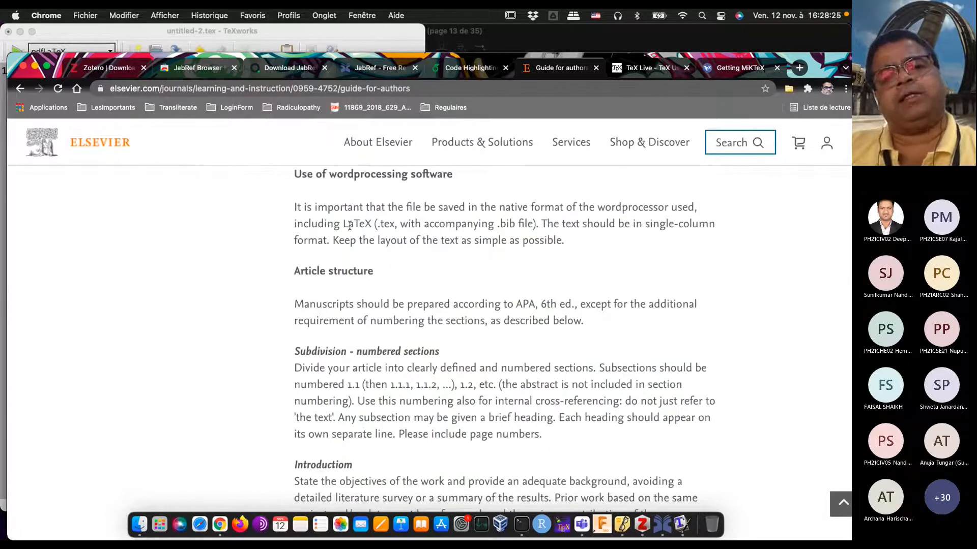
{"action": "scroll", "coordinate": [484, 246], "scroll_direction": "down", "scroll_amount": 5}
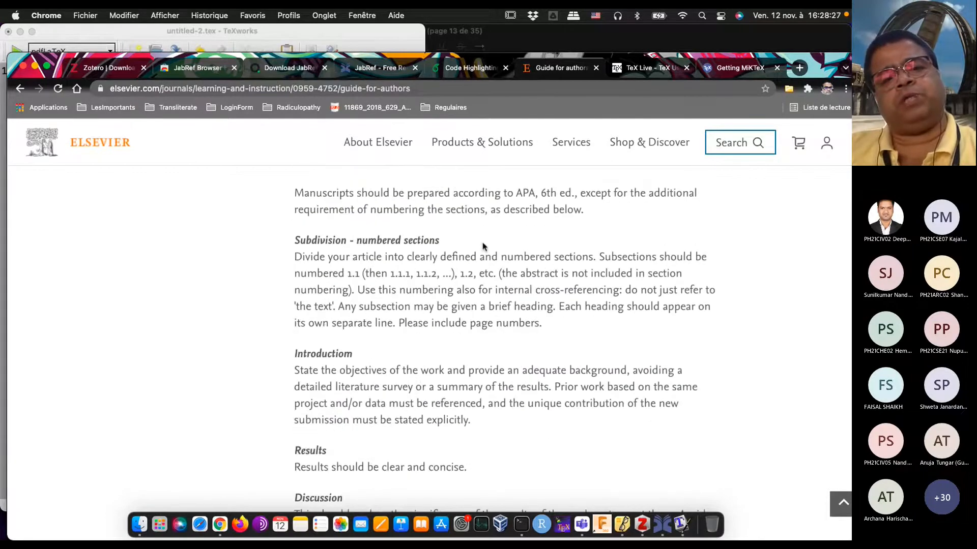
{"action": "scroll", "coordinate": [482, 247], "scroll_direction": "down", "scroll_amount": 7}
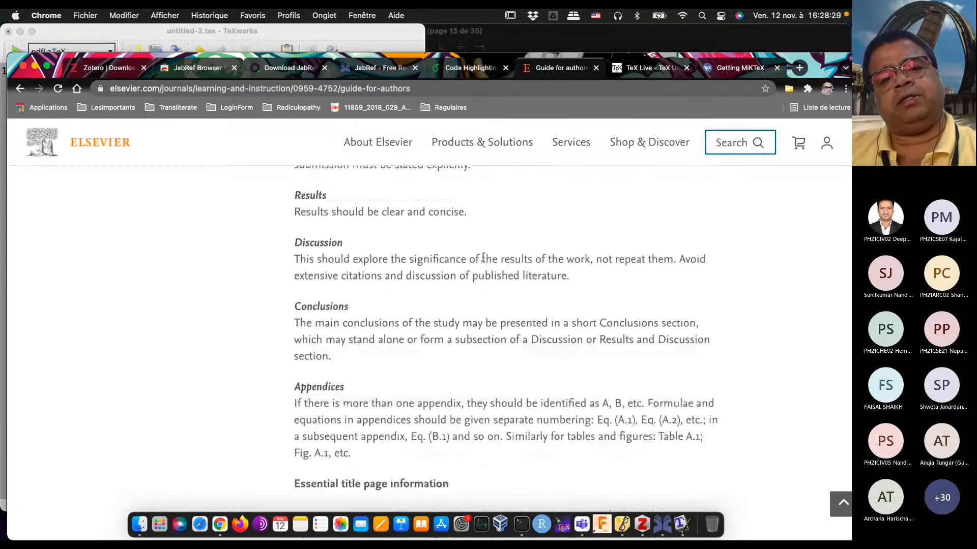
{"action": "scroll", "coordinate": [482, 256], "scroll_direction": "up", "scroll_amount": 12}
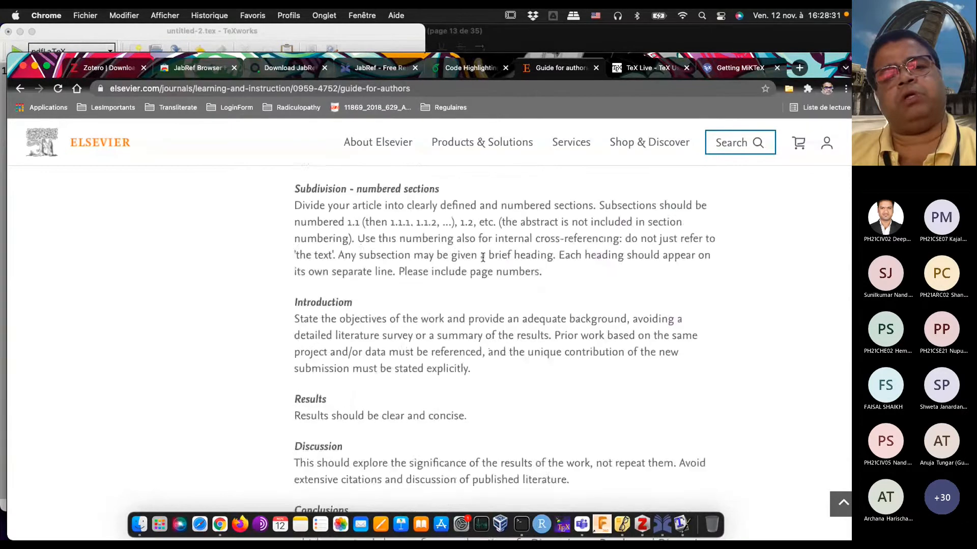
{"action": "scroll", "coordinate": [482, 257], "scroll_direction": "up", "scroll_amount": 7}
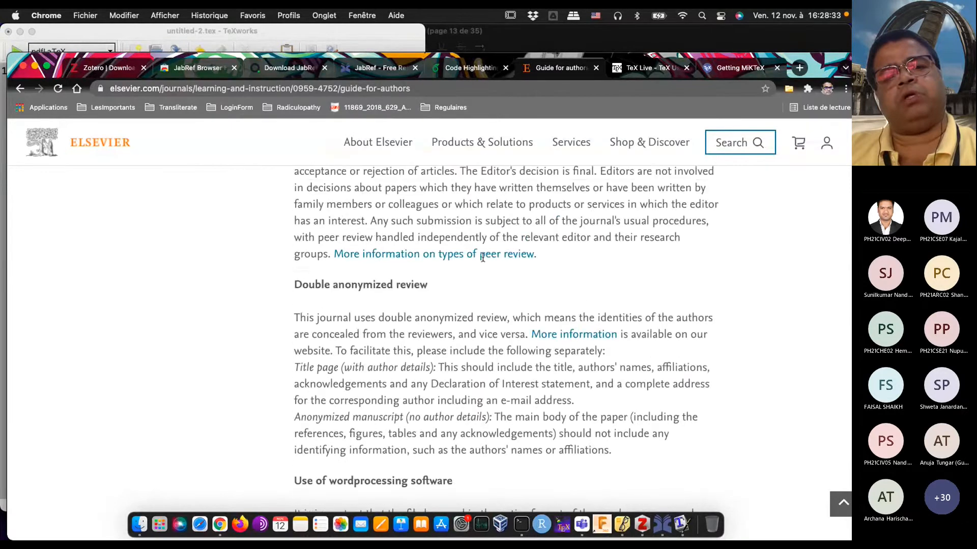
{"action": "scroll", "coordinate": [483, 262], "scroll_direction": "up", "scroll_amount": 2}
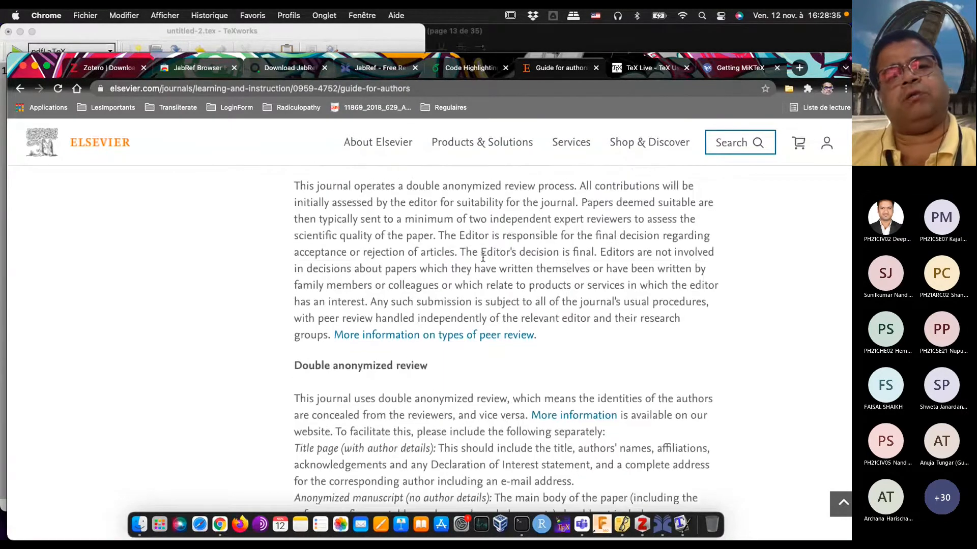
{"action": "scroll", "coordinate": [484, 259], "scroll_direction": "up", "scroll_amount": 4}
{"action": "scroll", "coordinate": [482, 258], "scroll_direction": "up", "scroll_amount": 6}
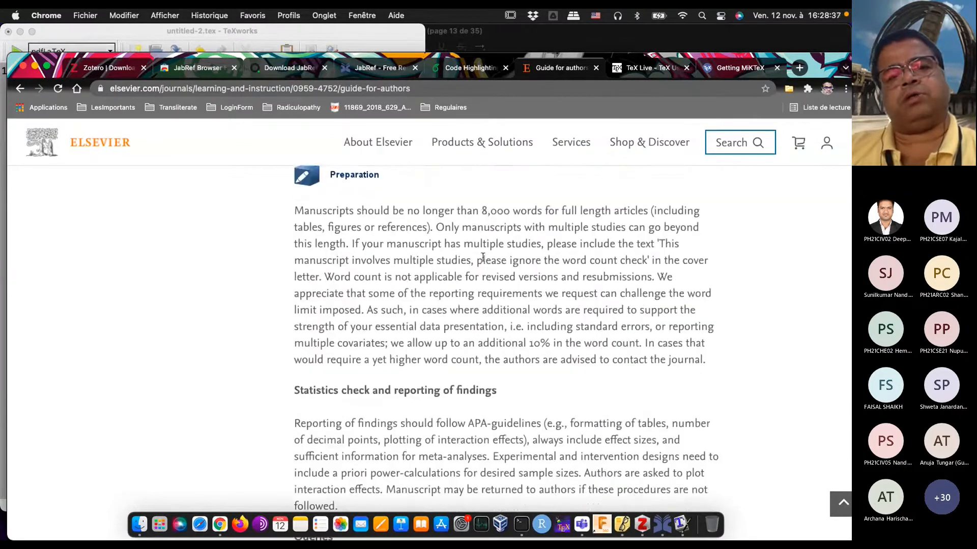
{"action": "scroll", "coordinate": [482, 257], "scroll_direction": "down", "scroll_amount": 14}
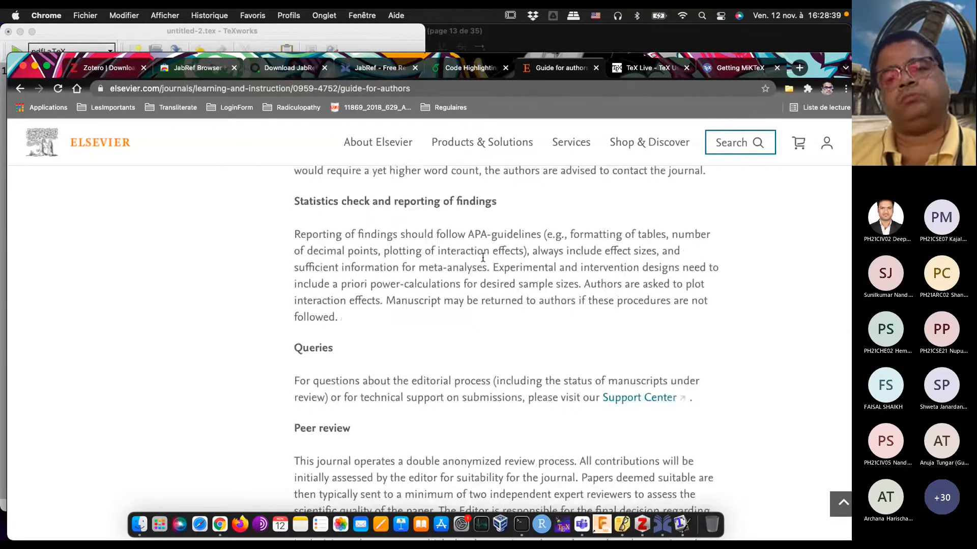
{"action": "scroll", "coordinate": [483, 257], "scroll_direction": "down", "scroll_amount": 10}
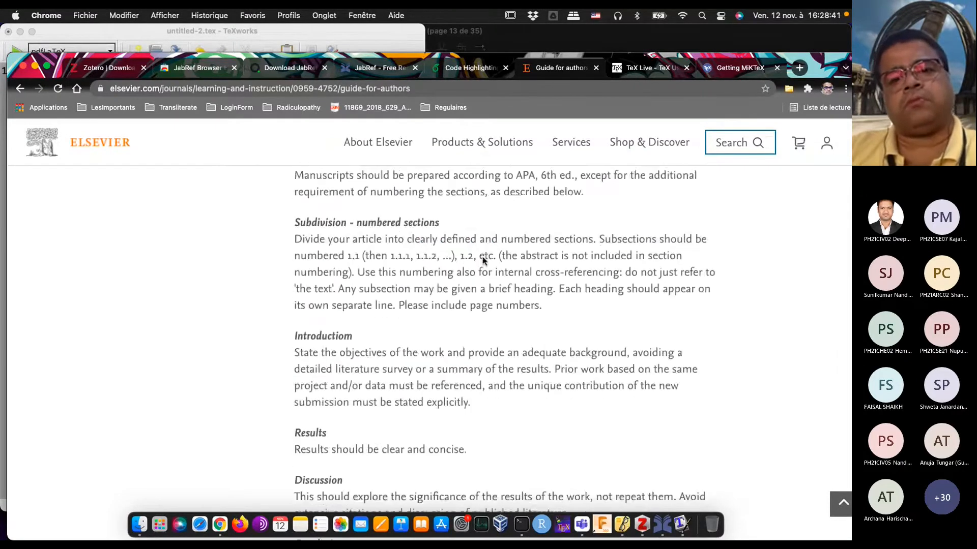
{"action": "scroll", "coordinate": [483, 260], "scroll_direction": "down", "scroll_amount": 10}
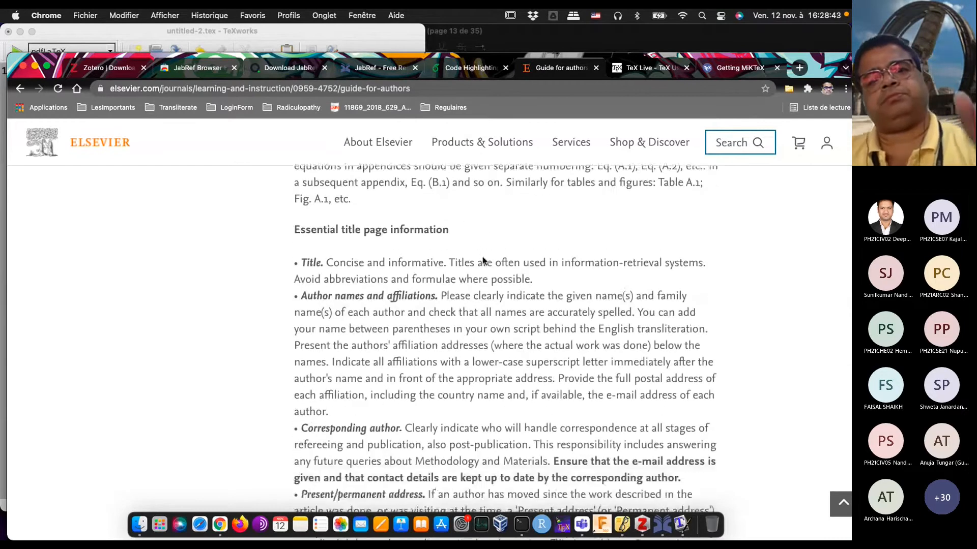
{"action": "scroll", "coordinate": [483, 258], "scroll_direction": "down", "scroll_amount": 8}
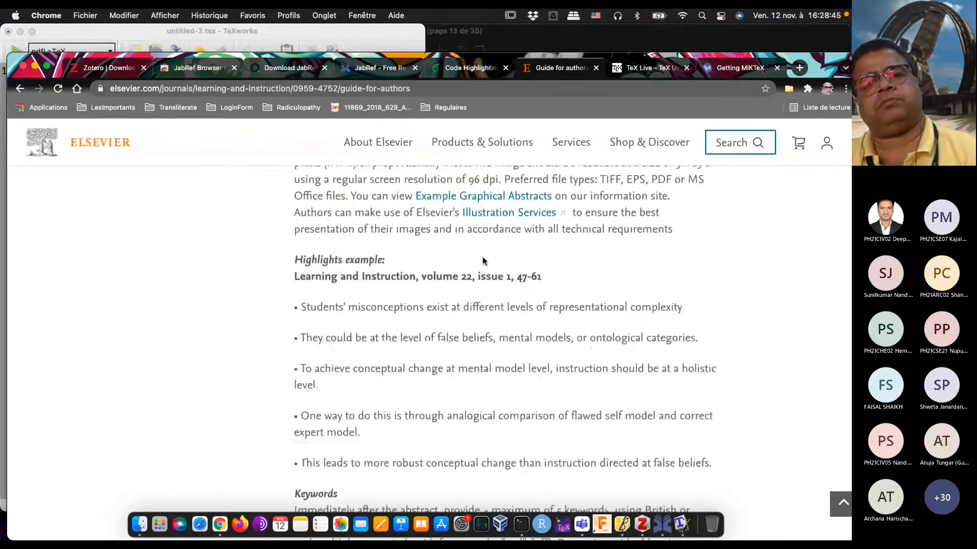
Step: Search within the guide page for the Elsevier class name, trying "elsarti" and "elsarts", and clear the search term
{"action": "key", "text": "super+f"}
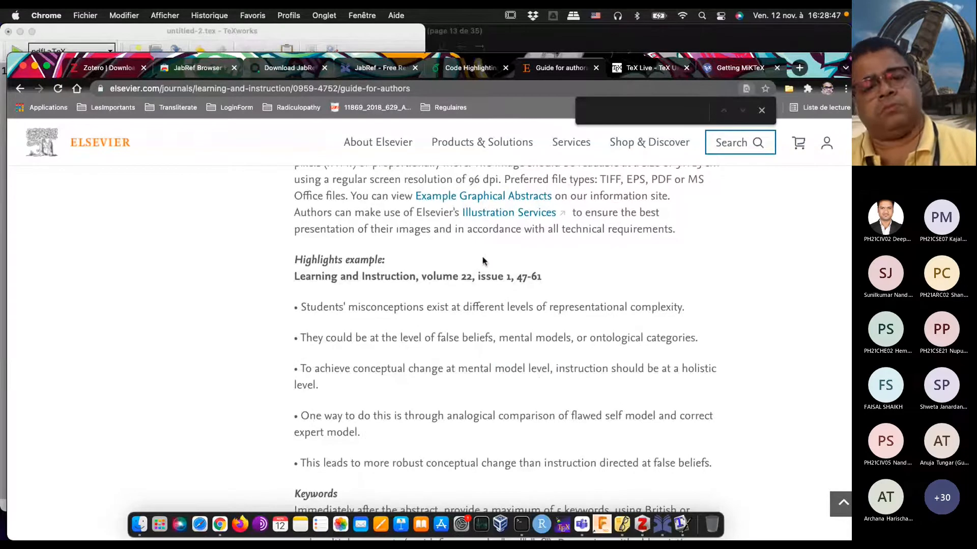
{"action": "type", "text": "elsalrti"}
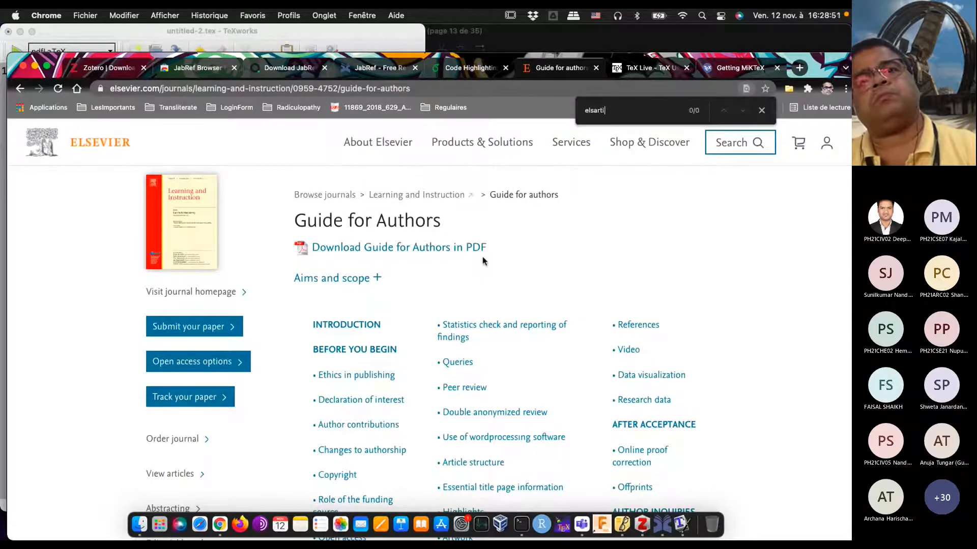
{"action": "type", "text": "t."}
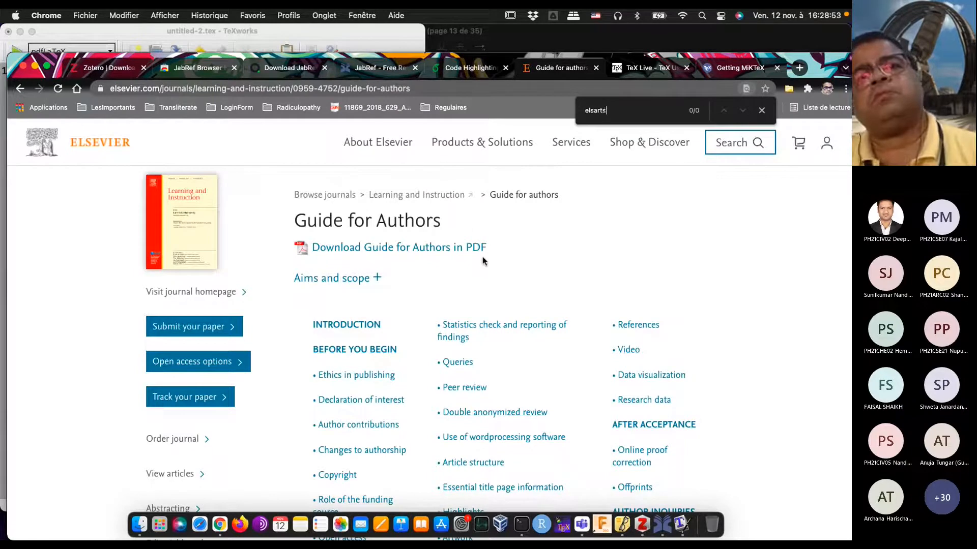
{"action": "key", "text": "BackSpace"}
{"action": "key", "text": "BackSpace"}
{"action": "key", "text": "BackSpace"}
{"action": "key", "text": "BackSpace"}
{"action": "key", "text": "BackSpace"}
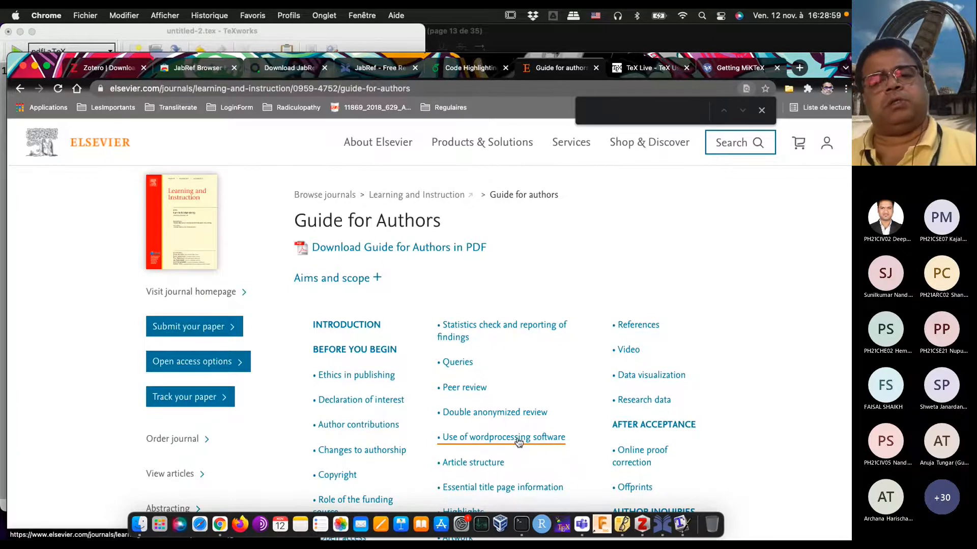
Step: Go to the guide's wordprocessing software section and examine the surrounding rules on anonymized review, article structure, title page, highlights and abstract
{"action": "left_click", "coordinate": [519, 440]}
{"action": "scroll", "coordinate": [531, 313], "scroll_direction": "up", "scroll_amount": 3}
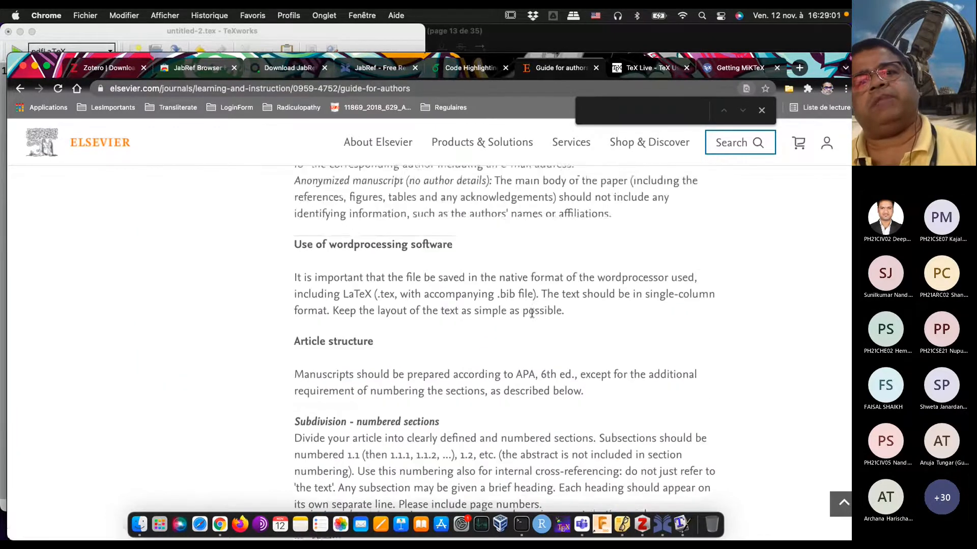
{"action": "scroll", "coordinate": [532, 313], "scroll_direction": "up", "scroll_amount": 1}
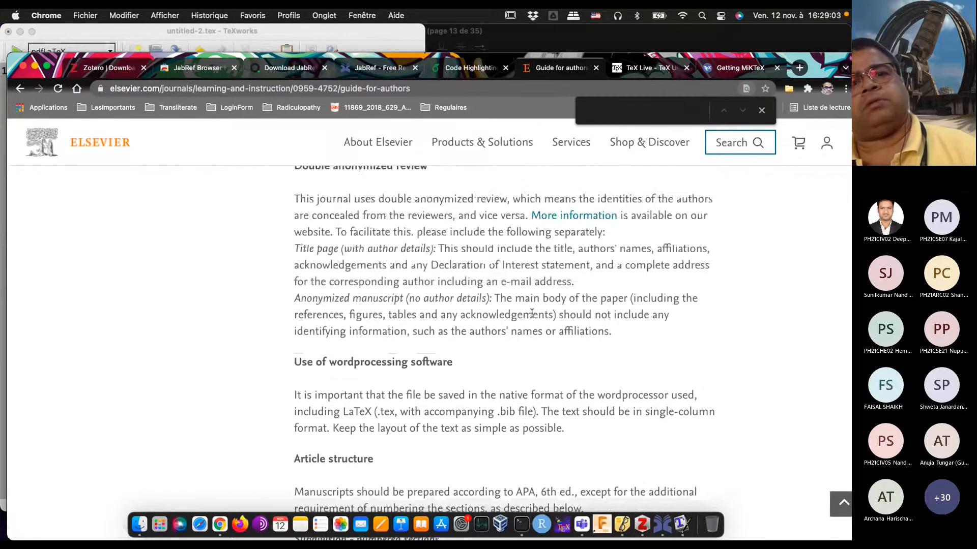
{"action": "scroll", "coordinate": [532, 313], "scroll_direction": "up", "scroll_amount": 3}
{"action": "scroll", "coordinate": [531, 313], "scroll_direction": "down", "scroll_amount": 8}
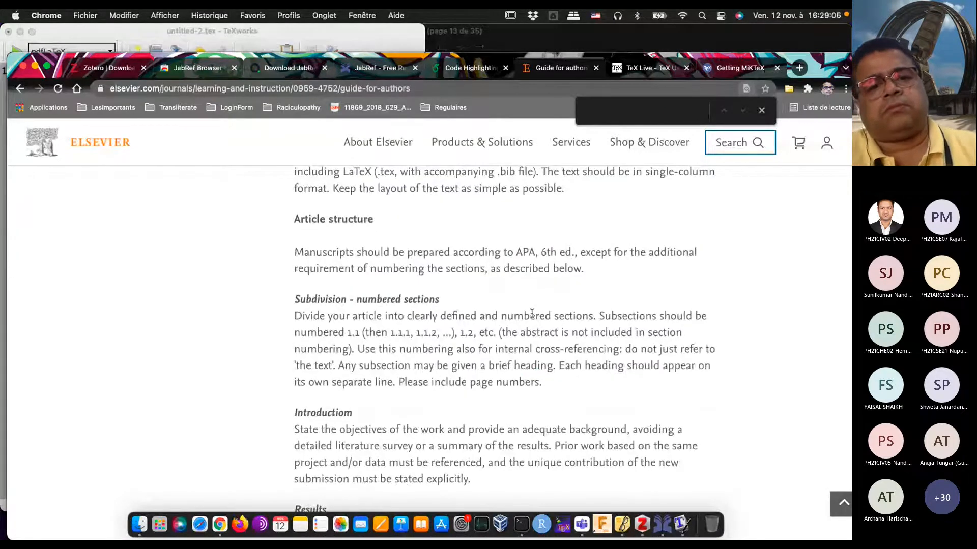
{"action": "scroll", "coordinate": [532, 314], "scroll_direction": "down", "scroll_amount": 6}
{"action": "scroll", "coordinate": [531, 314], "scroll_direction": "down", "scroll_amount": 12}
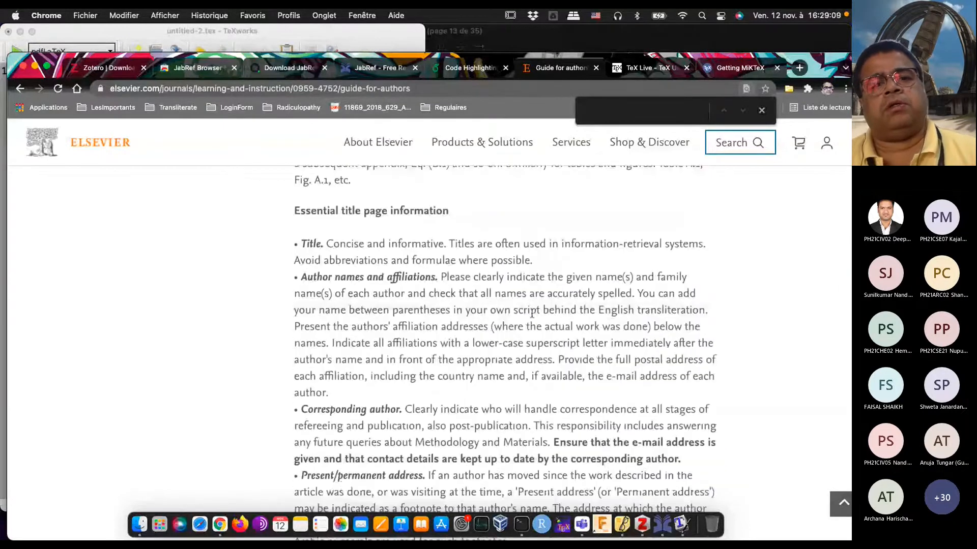
{"action": "scroll", "coordinate": [532, 314], "scroll_direction": "down", "scroll_amount": 6}
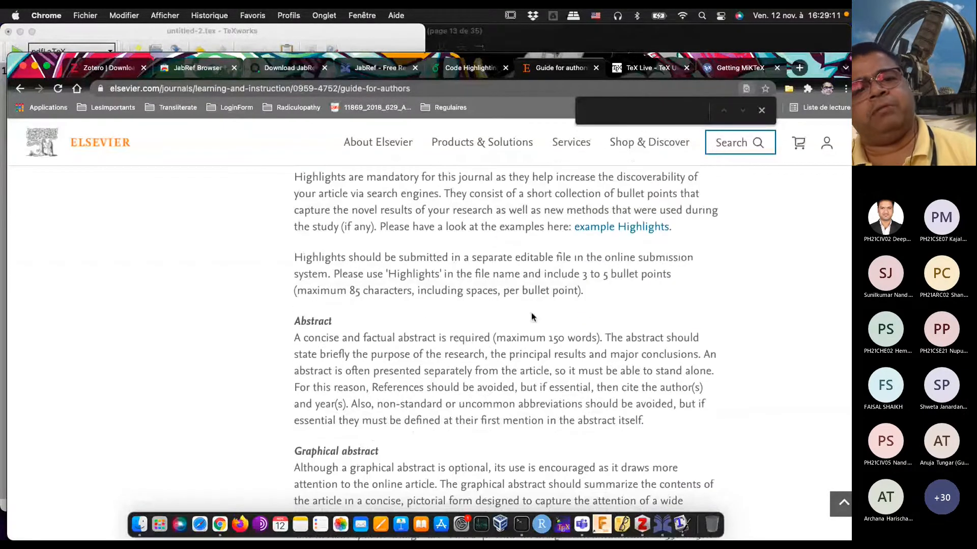
{"action": "scroll", "coordinate": [531, 316], "scroll_direction": "down", "scroll_amount": 8}
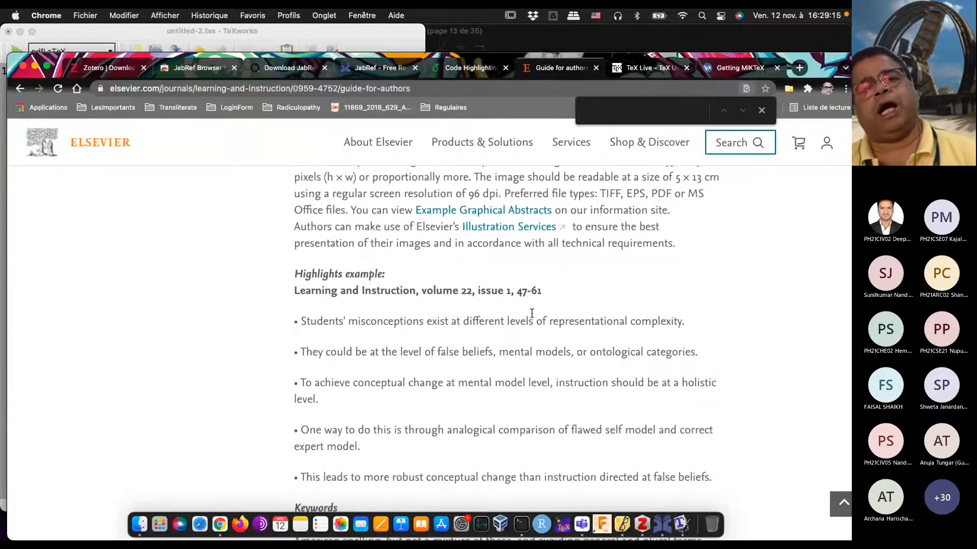
{"action": "scroll", "coordinate": [531, 313], "scroll_direction": "down", "scroll_amount": 4}
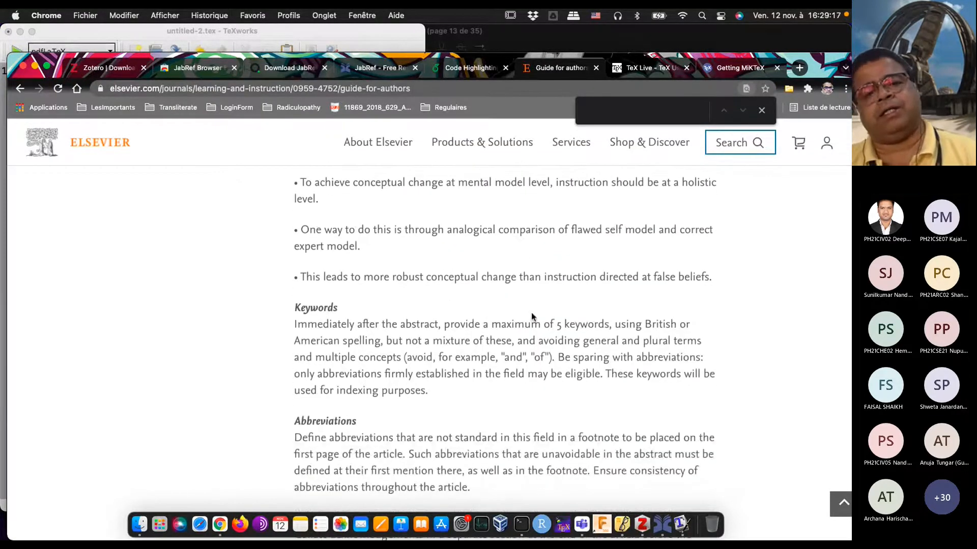
Step: Examine the guide's requirements on abbreviations, acknowledgements, funding sources, footnotes, artwork, tables and references
{"action": "scroll", "coordinate": [531, 315], "scroll_direction": "down", "scroll_amount": 4}
{"action": "scroll", "coordinate": [532, 315], "scroll_direction": "down", "scroll_amount": 1}
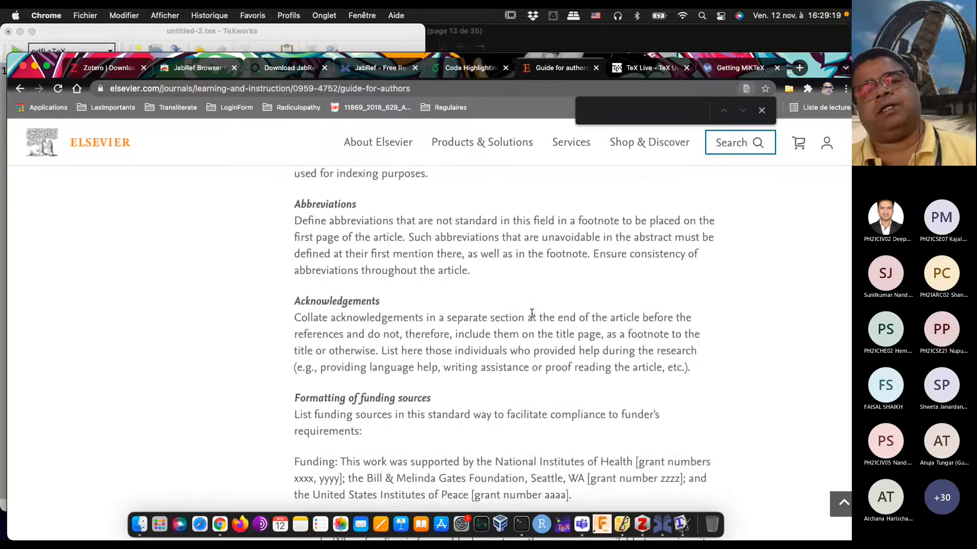
{"action": "scroll", "coordinate": [531, 313], "scroll_direction": "down", "scroll_amount": 8}
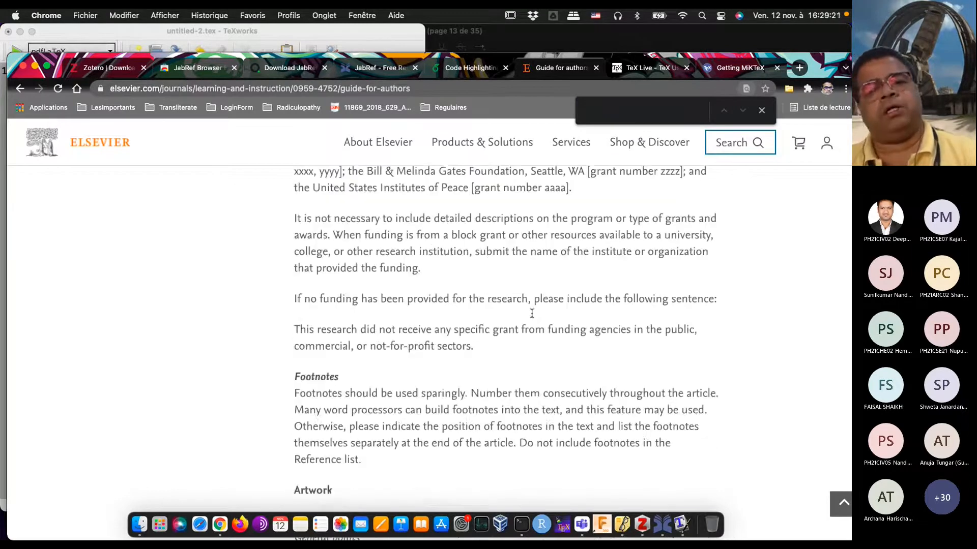
{"action": "scroll", "coordinate": [531, 313], "scroll_direction": "down", "scroll_amount": 7}
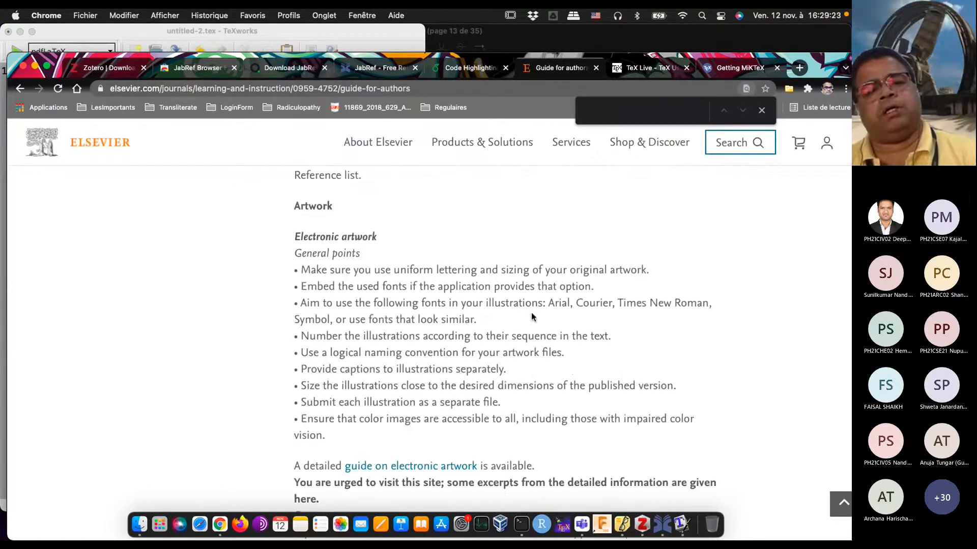
{"action": "scroll", "coordinate": [531, 315], "scroll_direction": "down", "scroll_amount": 4}
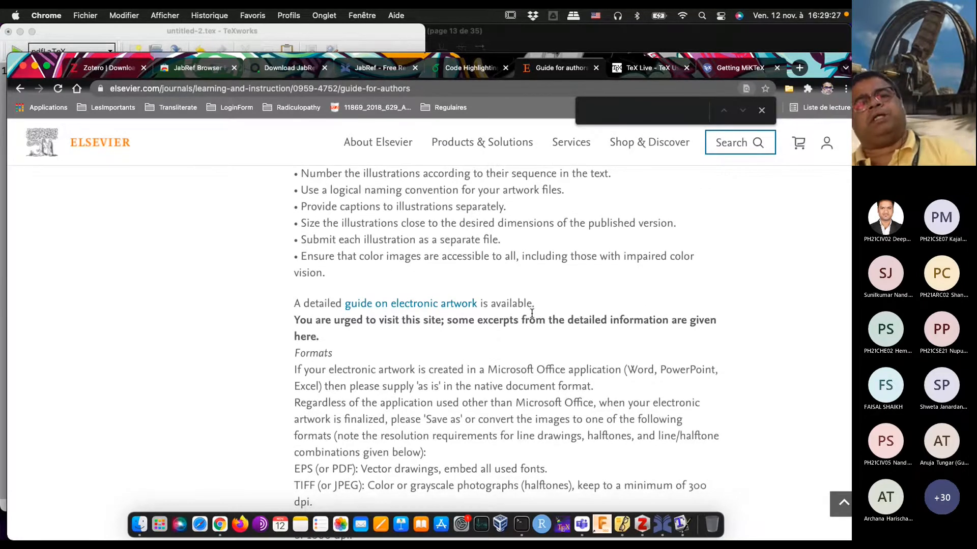
{"action": "scroll", "coordinate": [531, 313], "scroll_direction": "down", "scroll_amount": 8}
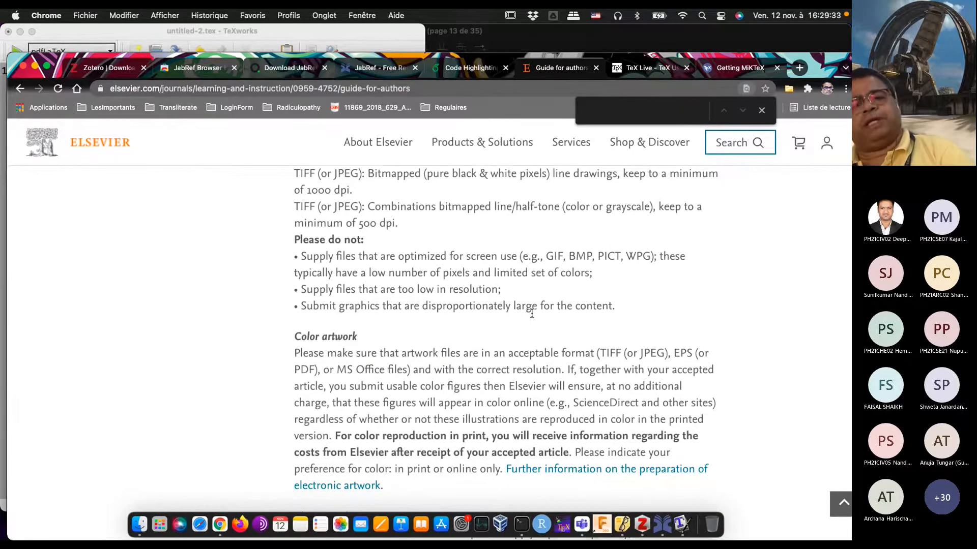
{"action": "scroll", "coordinate": [531, 313], "scroll_direction": "down", "scroll_amount": 8}
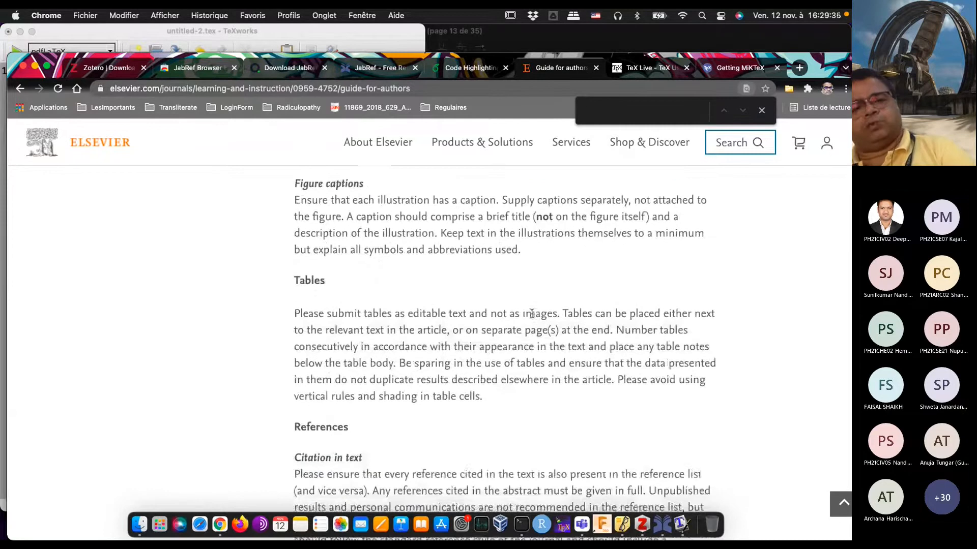
{"action": "scroll", "coordinate": [531, 313], "scroll_direction": "down", "scroll_amount": 2}
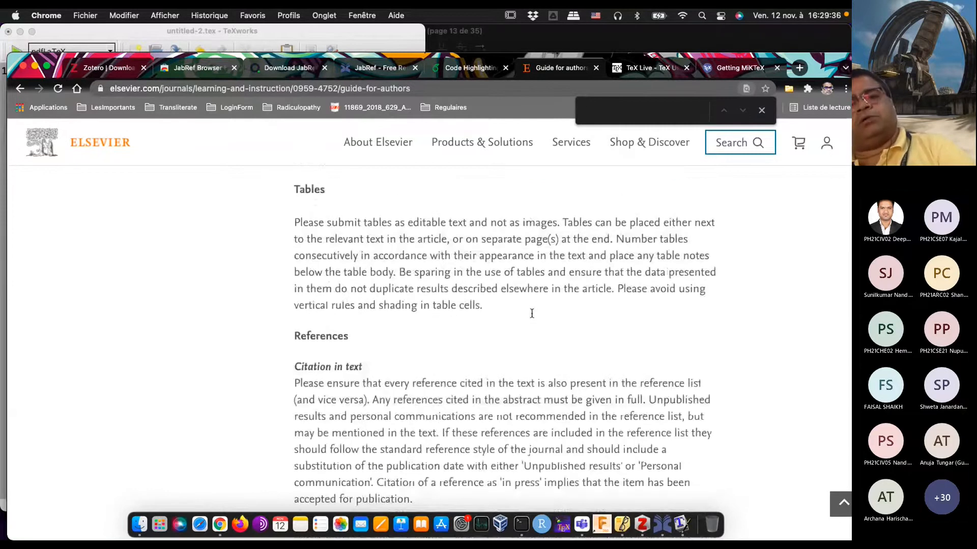
Step: Review the guide backwards from the tables section through highlights and author details to the peer review and queries sections
{"action": "scroll", "coordinate": [531, 313], "scroll_direction": "up", "scroll_amount": 2}
{"action": "scroll", "coordinate": [532, 313], "scroll_direction": "up", "scroll_amount": 20}
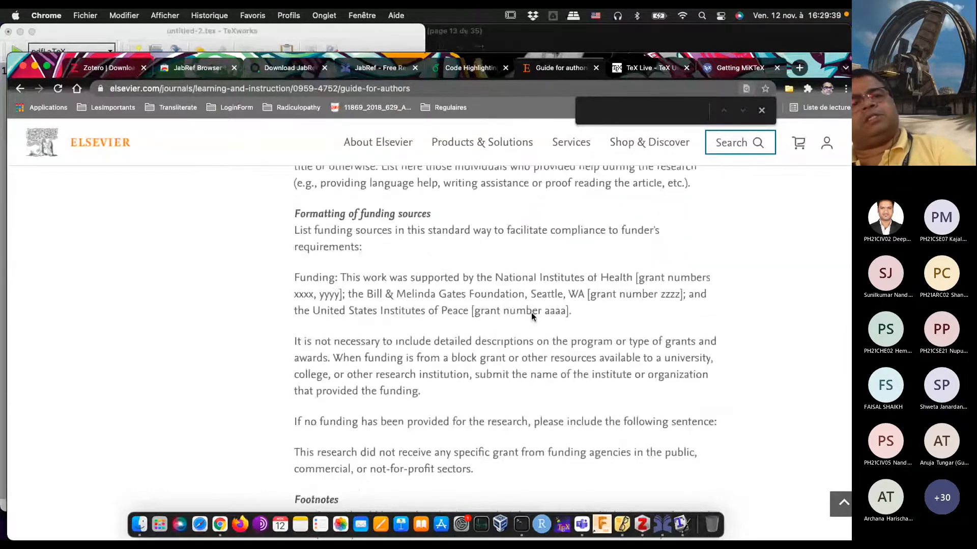
{"action": "scroll", "coordinate": [532, 316], "scroll_direction": "up", "scroll_amount": 5}
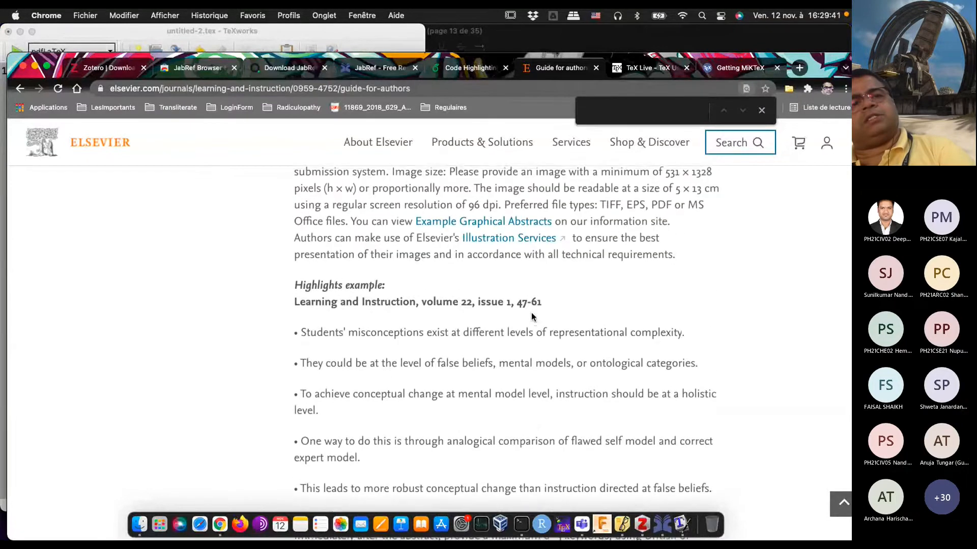
{"action": "scroll", "coordinate": [531, 313], "scroll_direction": "up", "scroll_amount": 6}
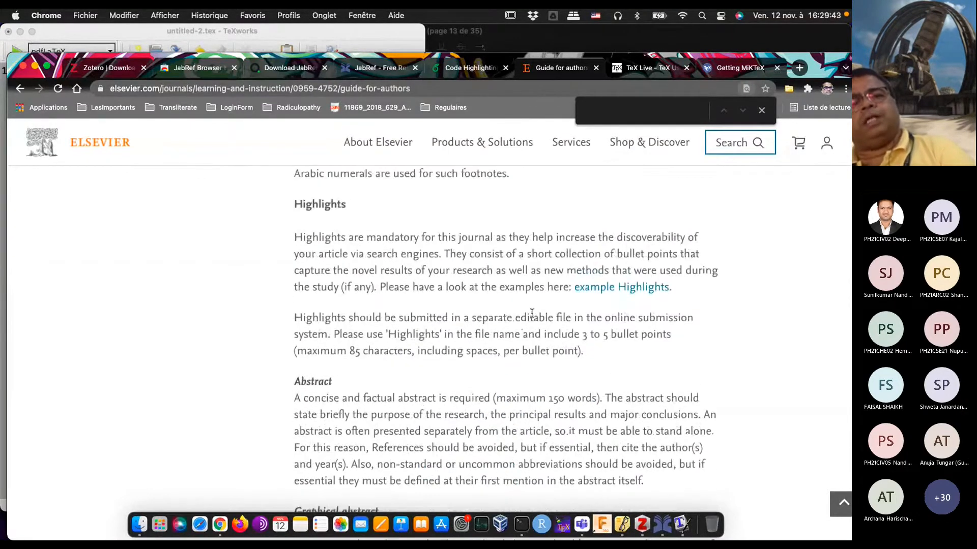
{"action": "scroll", "coordinate": [531, 313], "scroll_direction": "up", "scroll_amount": 5}
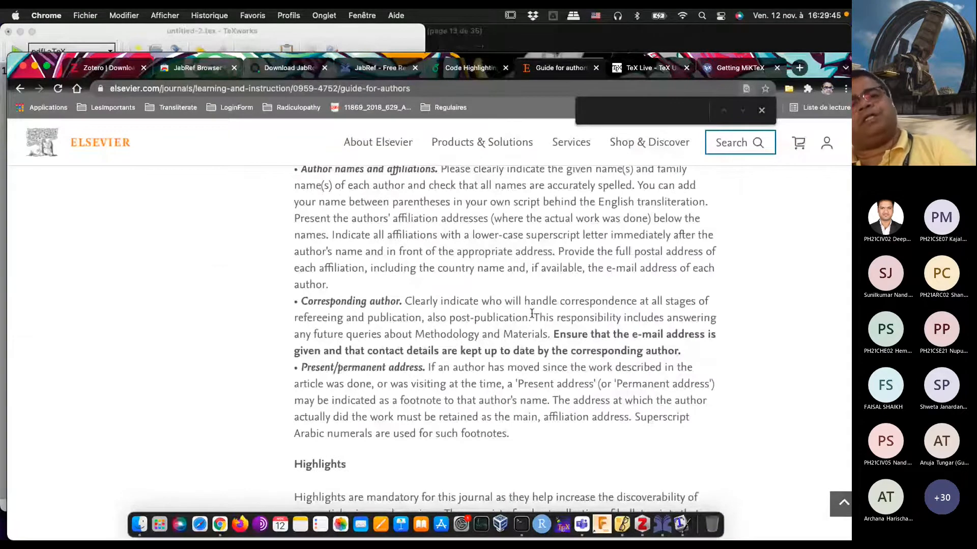
{"action": "scroll", "coordinate": [531, 313], "scroll_direction": "up", "scroll_amount": 5}
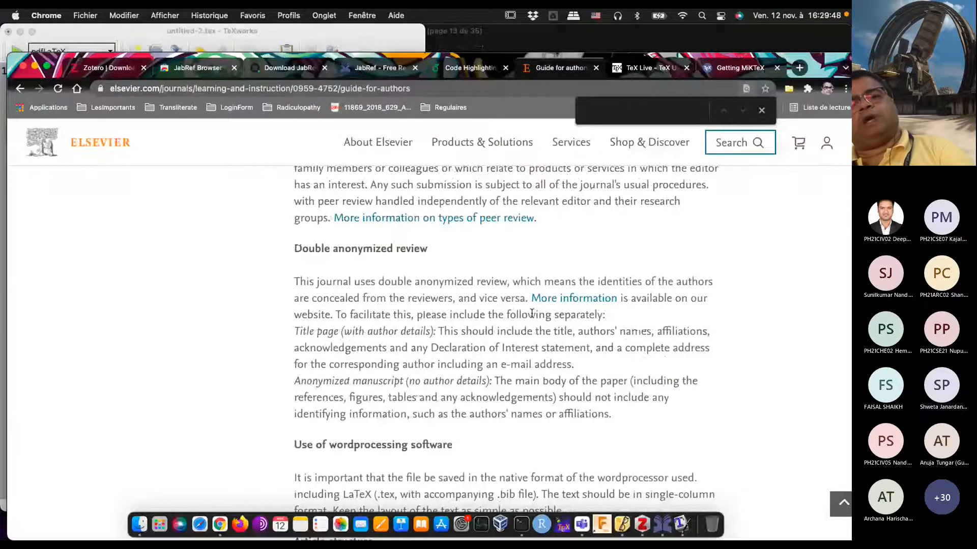
{"action": "scroll", "coordinate": [532, 313], "scroll_direction": "up", "scroll_amount": 6}
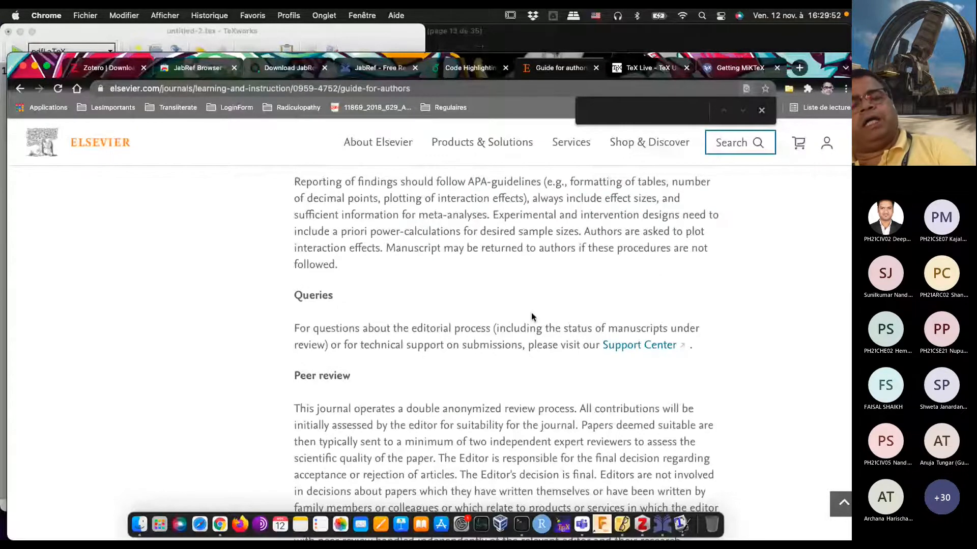
Step: Search the web for "springer latex template", open Springer Nature's LaTeX Author Support page and view its Journal Authors section
{"action": "left_click", "coordinate": [292, 89]}
{"action": "type", "text": "sprin"}
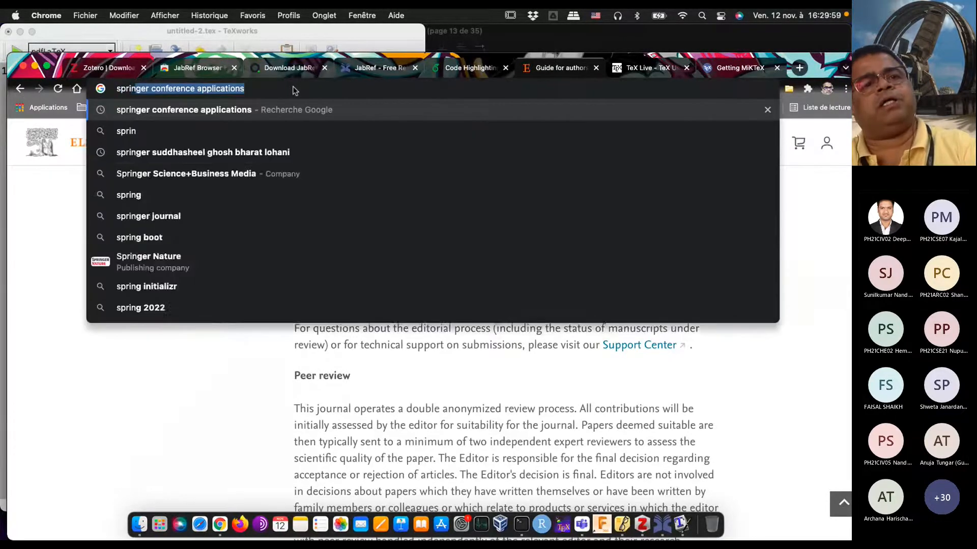
{"action": "type", "text": "ger latex"}
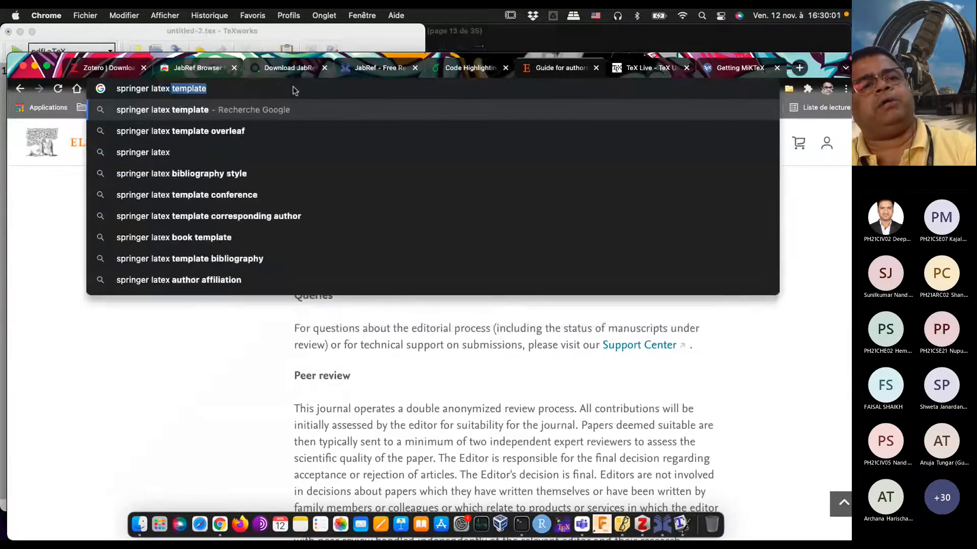
{"action": "key", "text": "Return"}
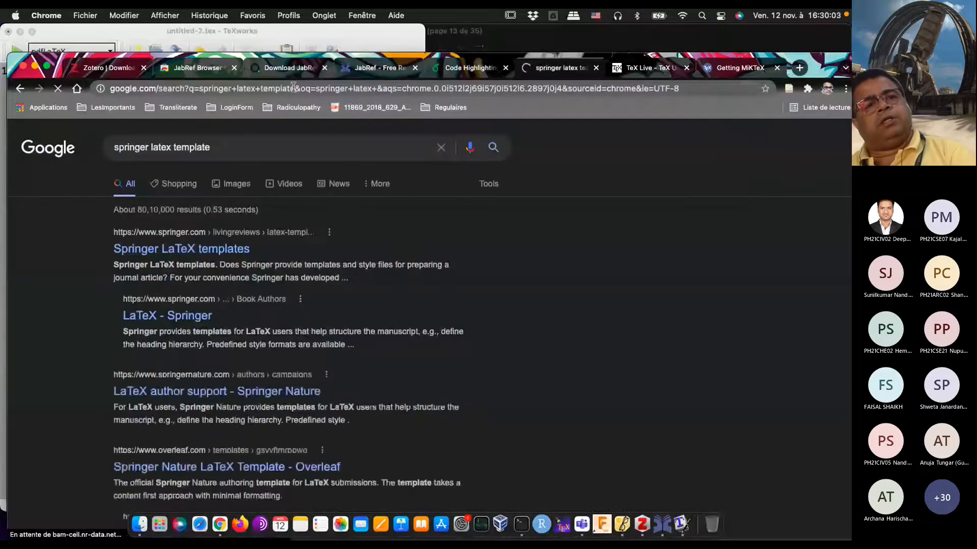
{"action": "left_click", "coordinate": [180, 249]}
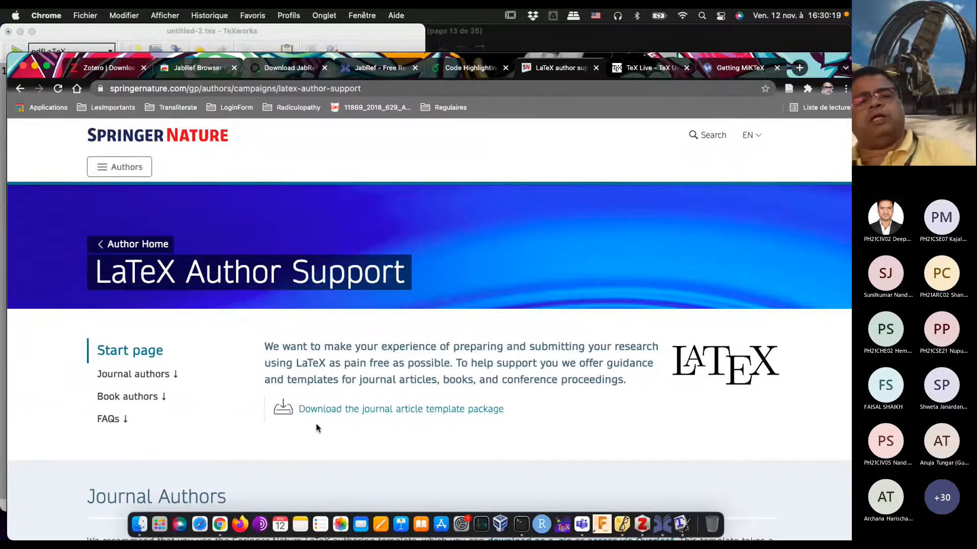
{"action": "scroll", "coordinate": [315, 423], "scroll_direction": "down", "scroll_amount": 6}
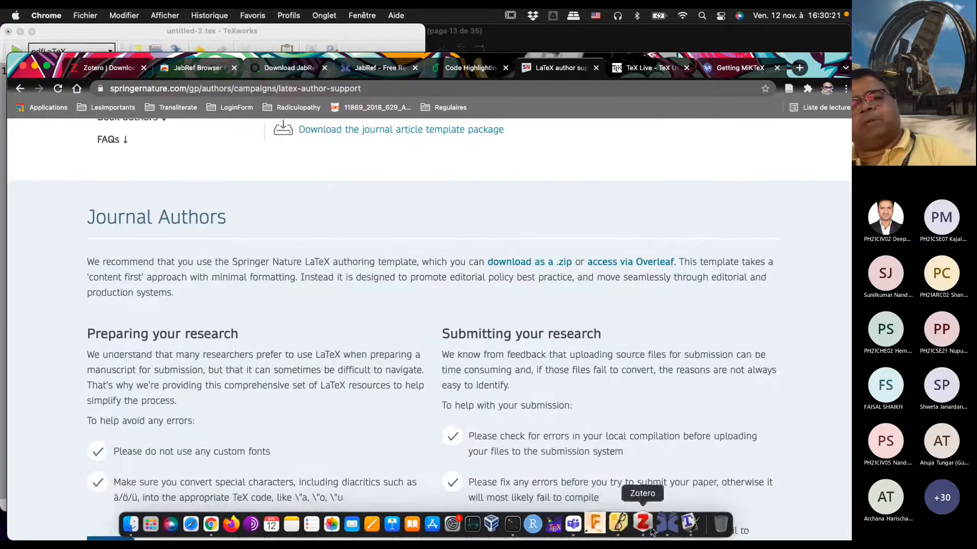
Step: Switch to TeXworks and add the line \title{Mera pehla pehla paper} below the document class declaration
{"action": "left_click", "coordinate": [682, 527]}
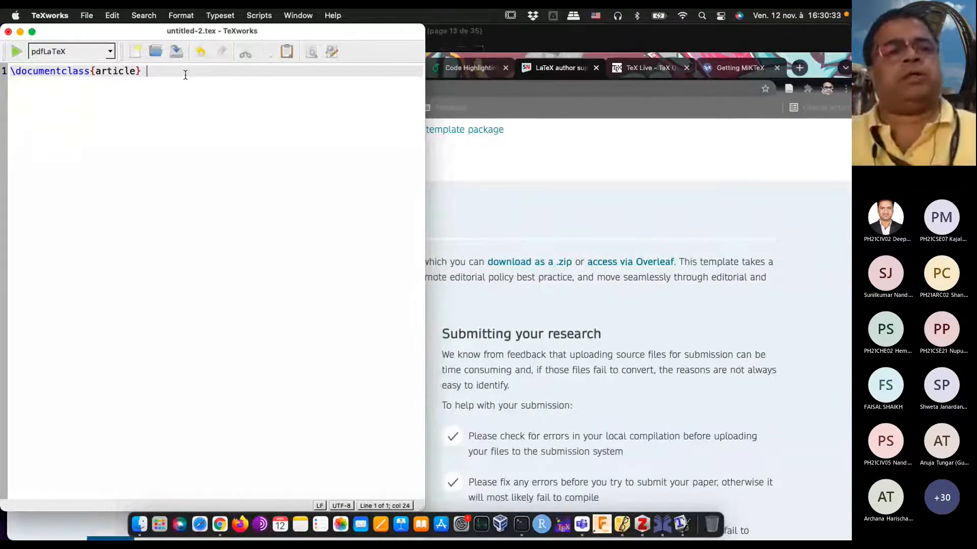
{"action": "key", "text": "Return"}
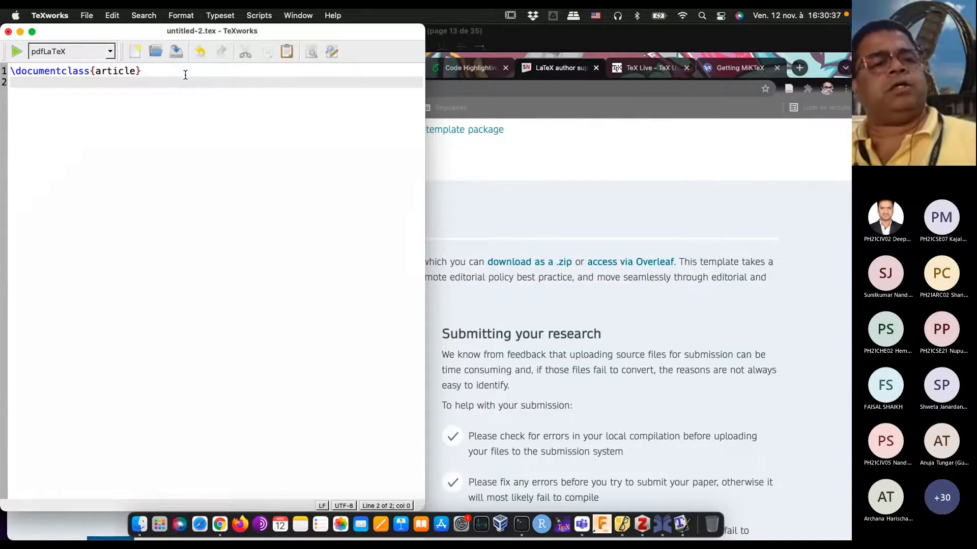
{"action": "type", "text": "itle{Mera "}
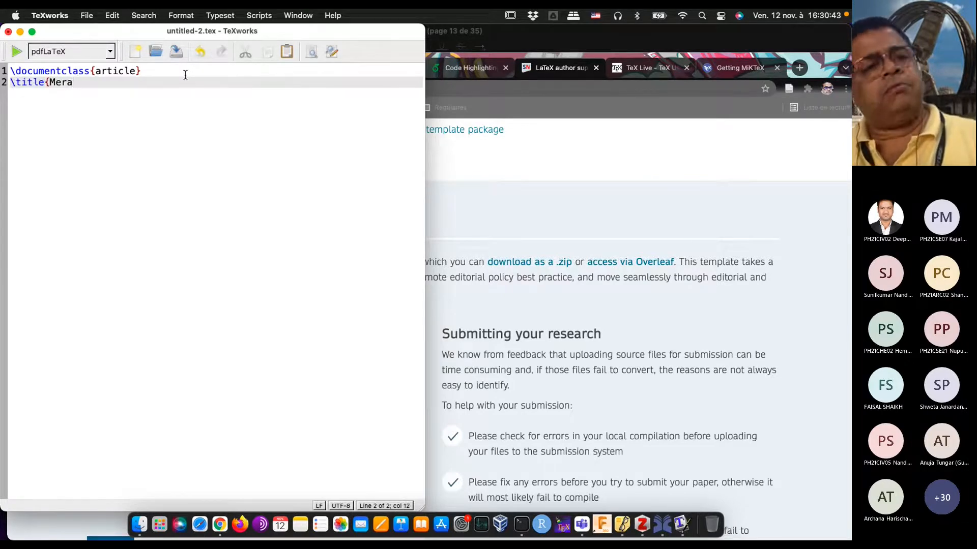
{"action": "type", "text": "pehla "}
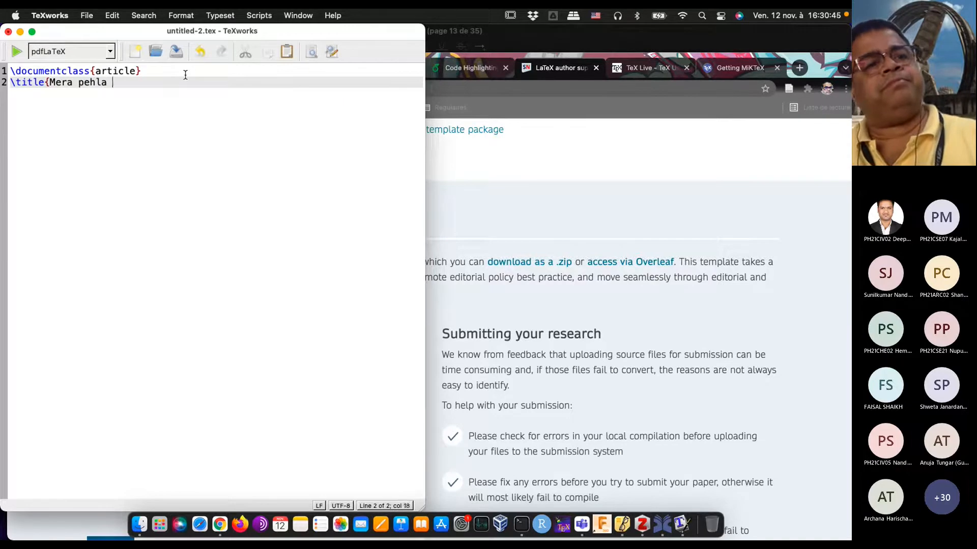
{"action": "type", "text": "pehla paper}"}
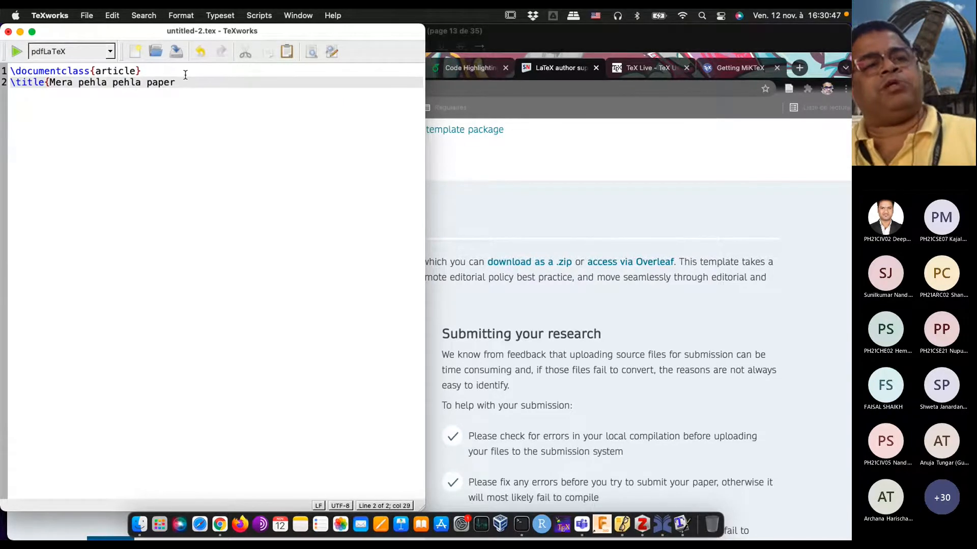
Step: Add an \author{} line below the title, with the author's full name as its argument
{"action": "key", "text": "Return"}
{"action": "type", "text": "\\"}
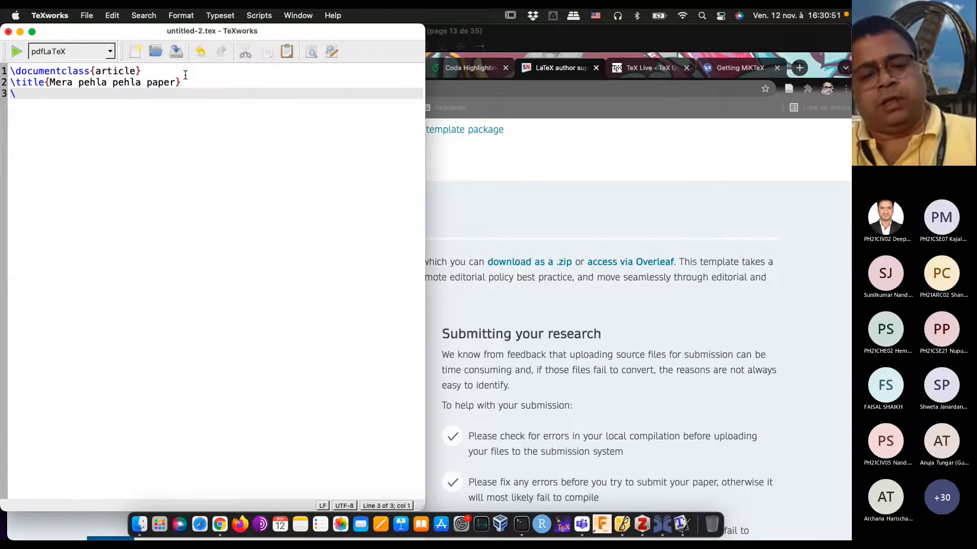
{"action": "type", "text": "author"}
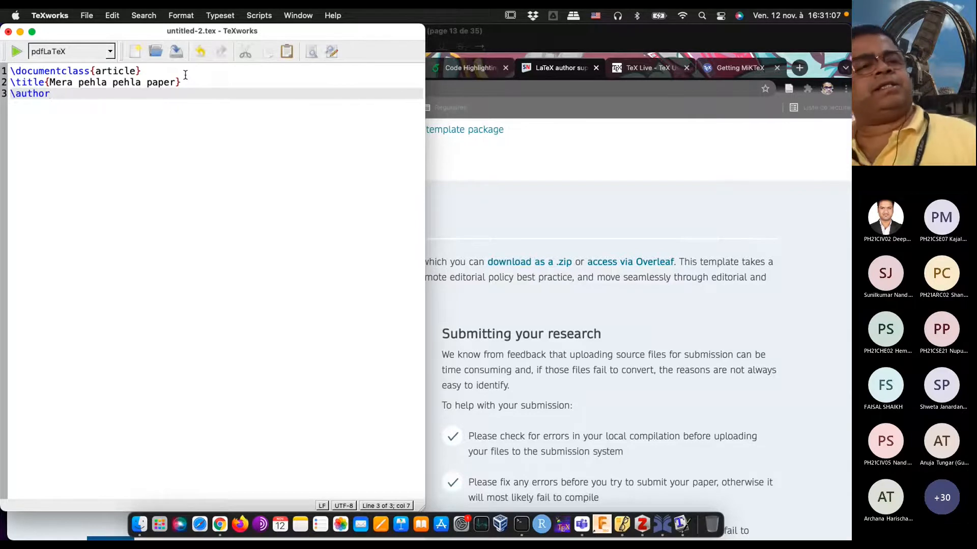
{"action": "type", "text": "{"}
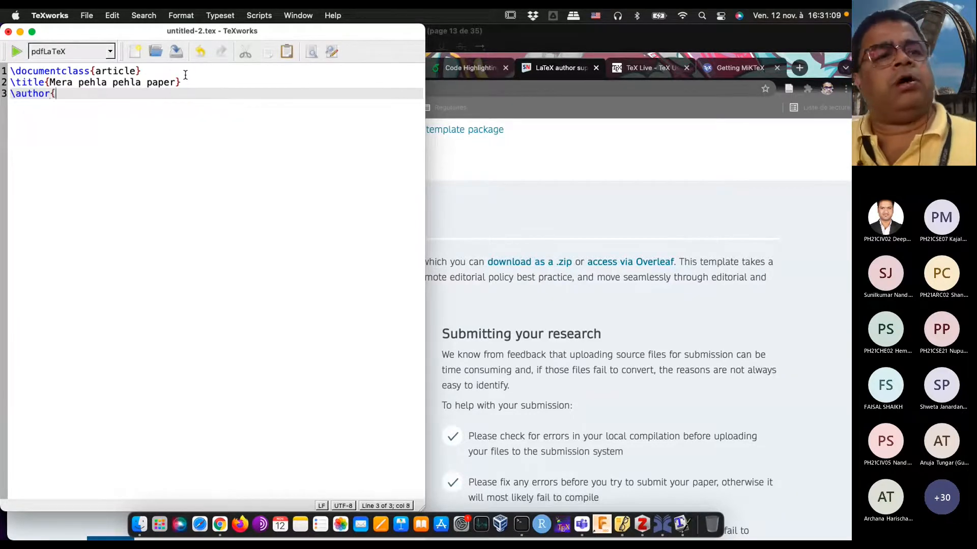
{"action": "type", "text": "Suddhas"}
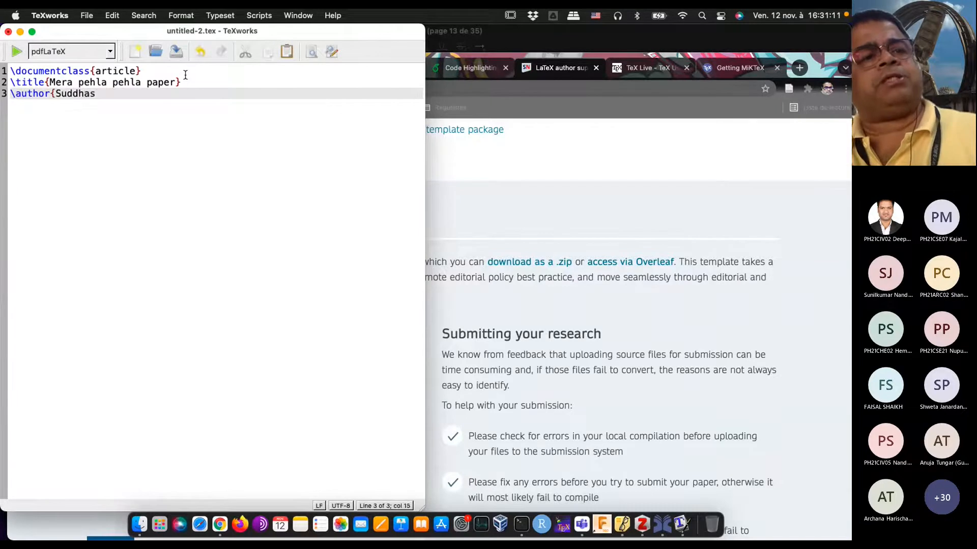
{"action": "type", "text": "heel Ghosh}"}
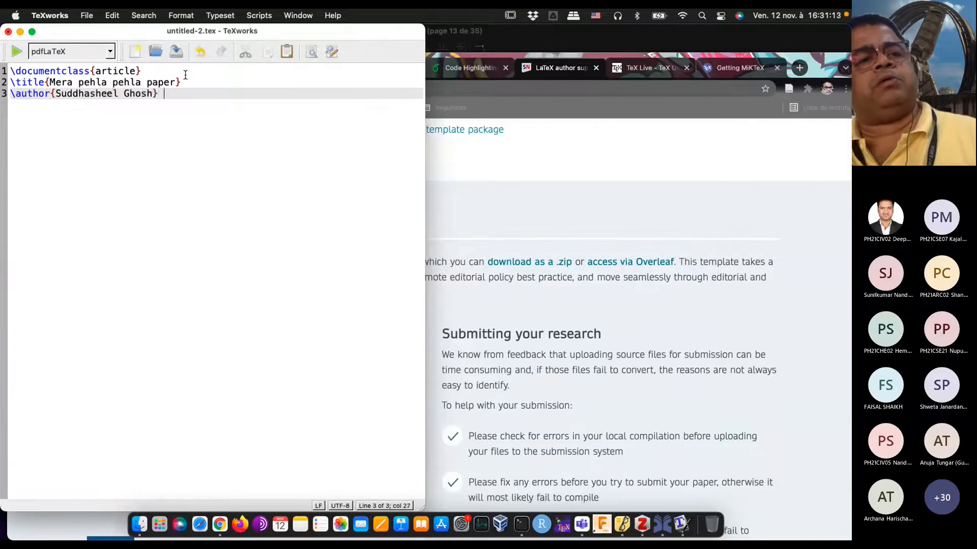
Step: Add the line \date{Nov 12, 2021} below the author line
{"action": "key", "text": "Return"}
{"action": "type", "text": "\\date{"}
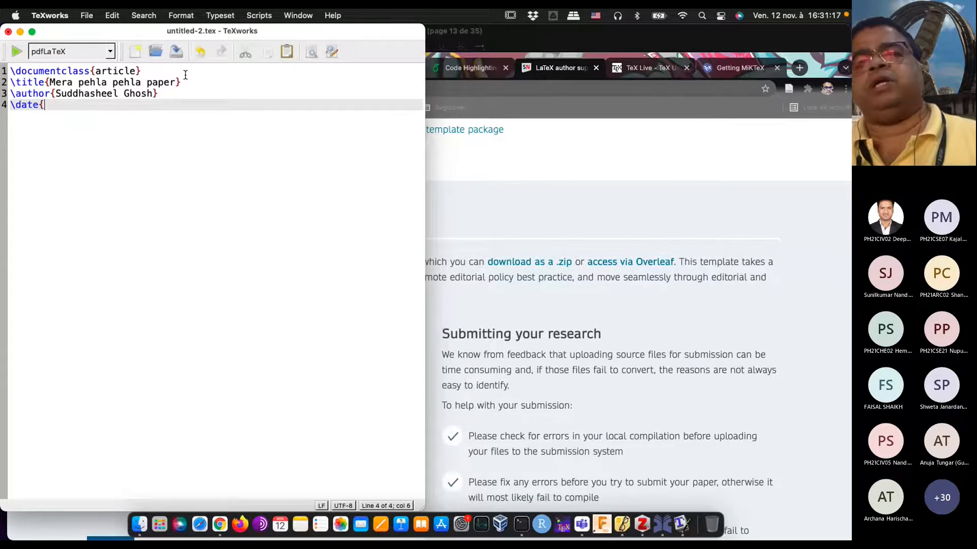
{"action": "type", "text": "Nver"}
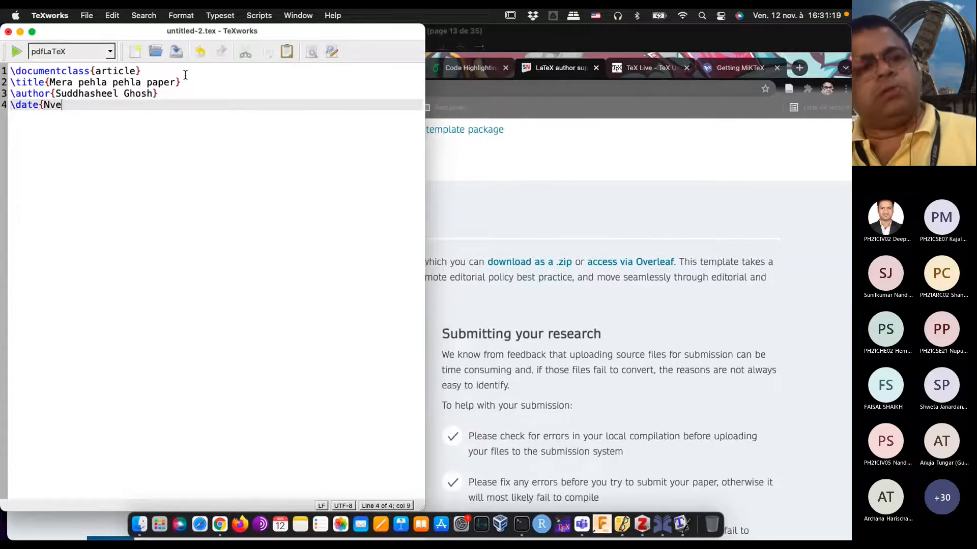
{"action": "key", "text": "BackSpace"}
{"action": "key", "text": "BackSpace"}
{"action": "key", "text": "BackSpace"}
{"action": "type", "text": "o"}
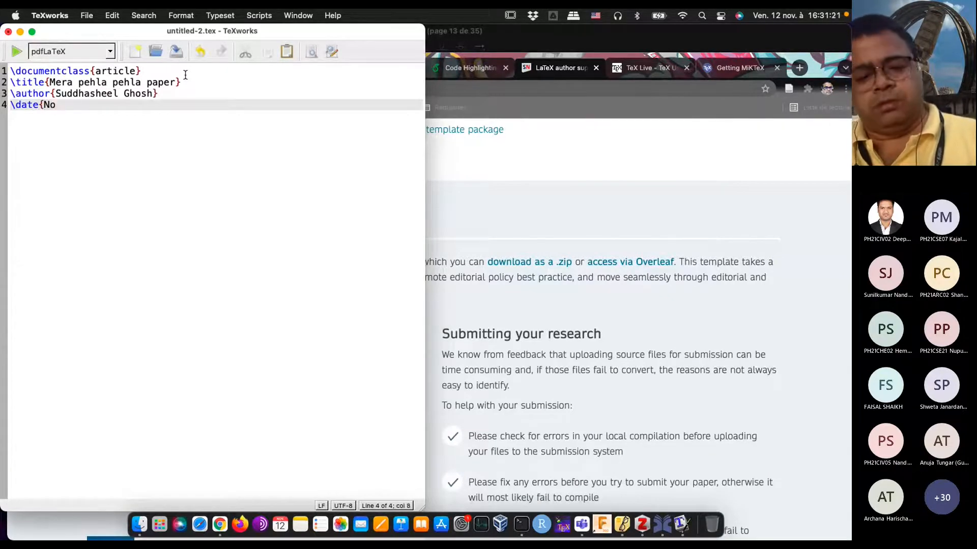
{"action": "type", "text": "v 12, 2021}"}
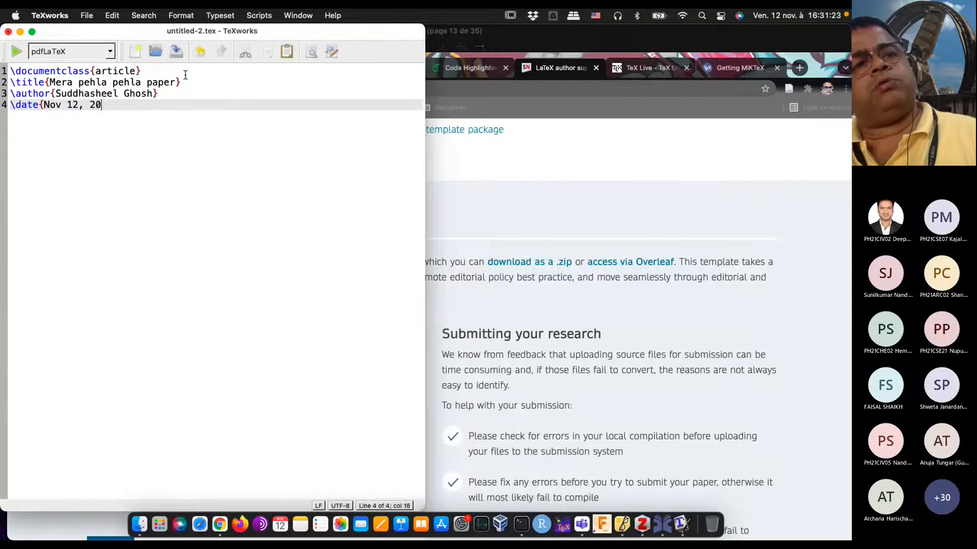
{"action": "key", "text": "Return"}
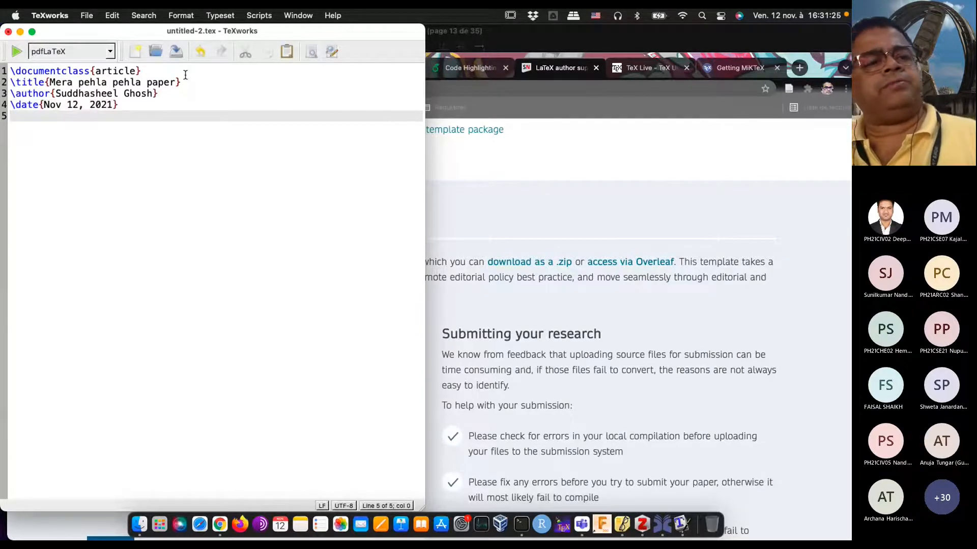
Step: Add a document environment below the date line, with \begin{document} and \end{document} separated by two blank lines
{"action": "key", "text": "Return"}
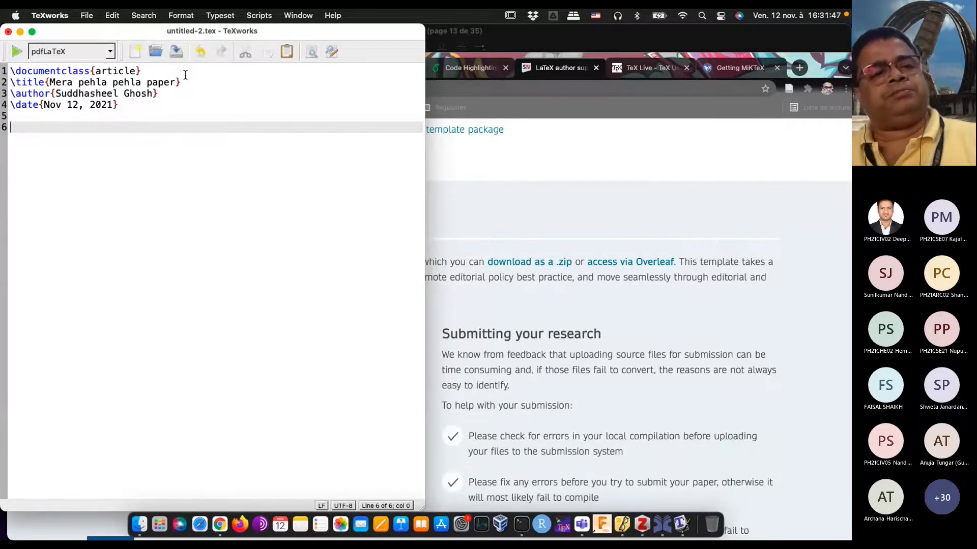
{"action": "type", "text": "\\be"}
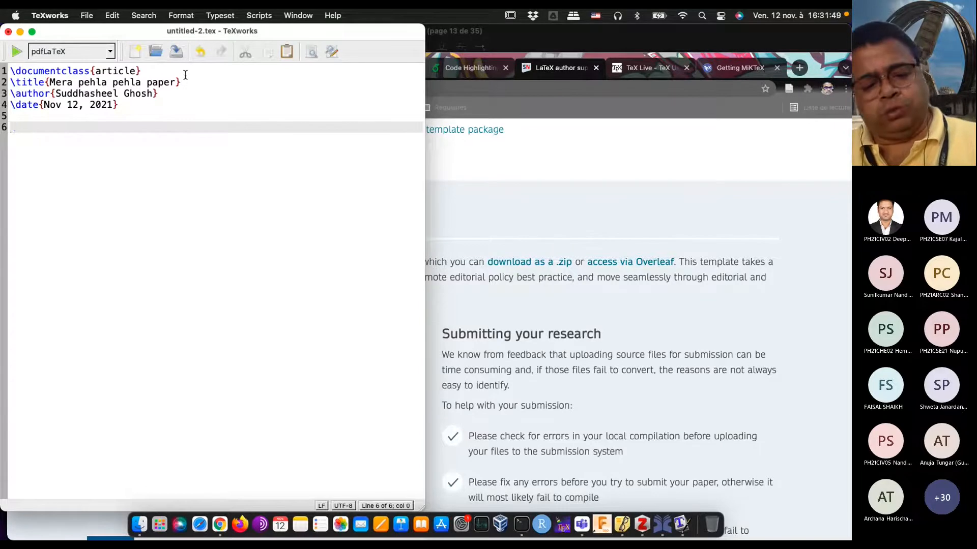
{"action": "type", "text": "gin{d"}
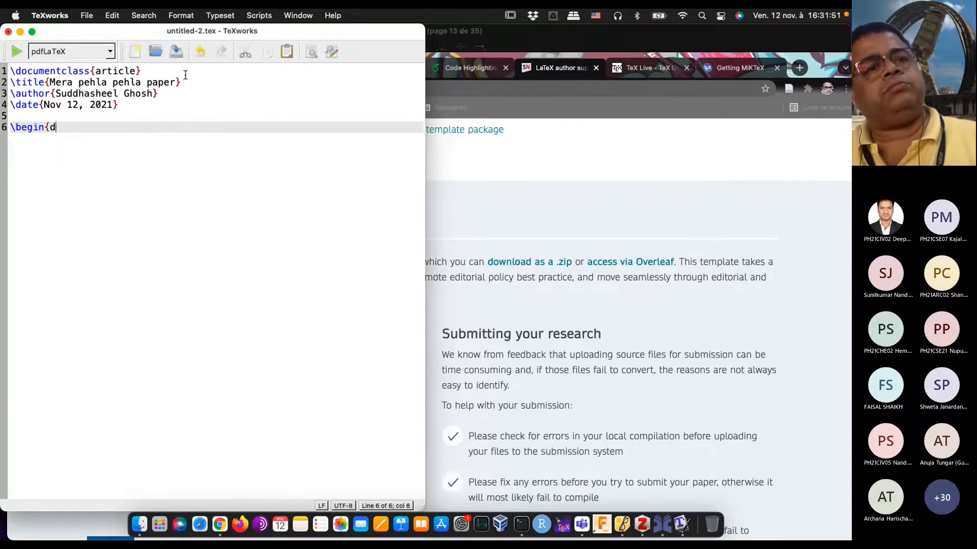
{"action": "type", "text": "ocument}"}
{"action": "key", "text": "Return"}
{"action": "key", "text": "Return"}
{"action": "key", "text": "Return"}
{"action": "type", "text": "\\end{document}"}
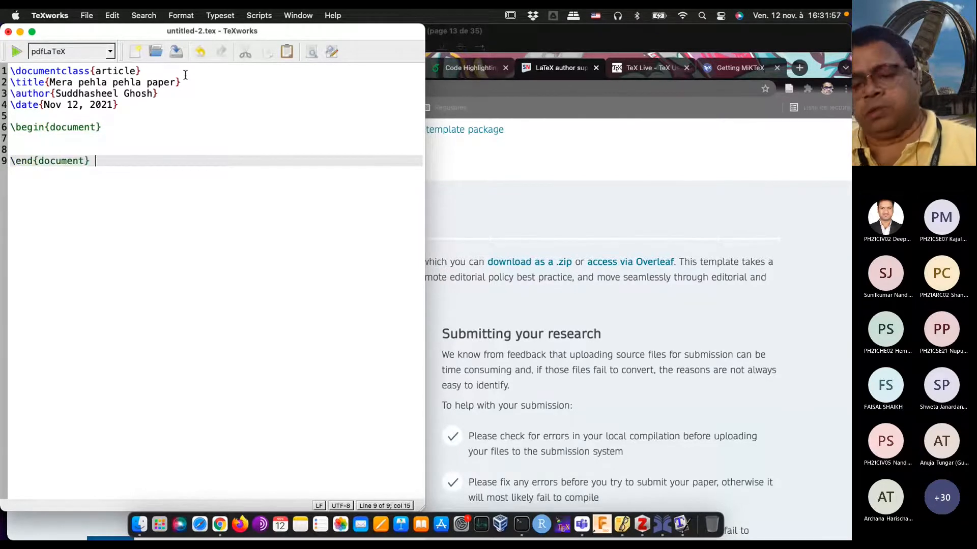
{"action": "key", "text": "Up"}
{"action": "key", "text": "Up"}
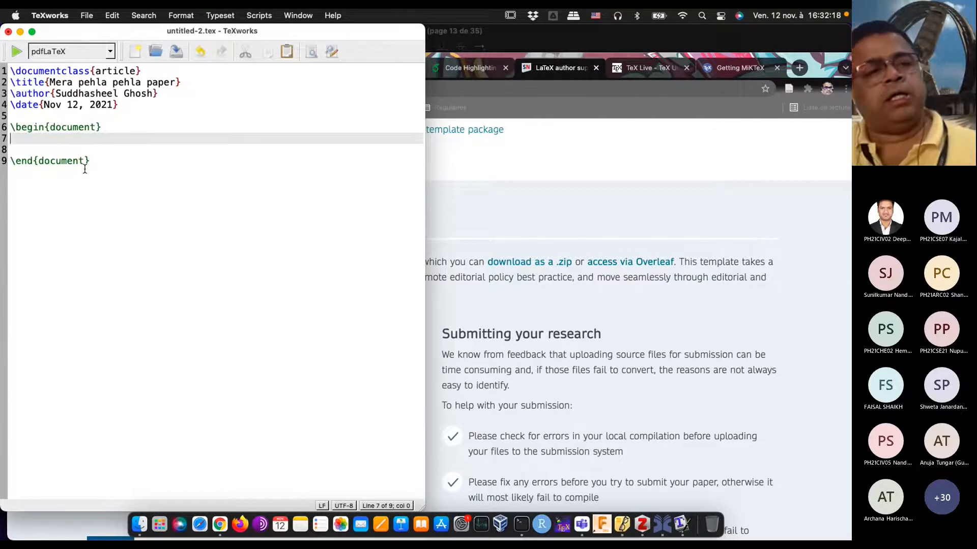
Step: Insert \begin{equation} just above \end{document} and place its matching \end{equation} after \end{document}
{"action": "key", "text": "Down"}
{"action": "type", "text": "\begin{"}
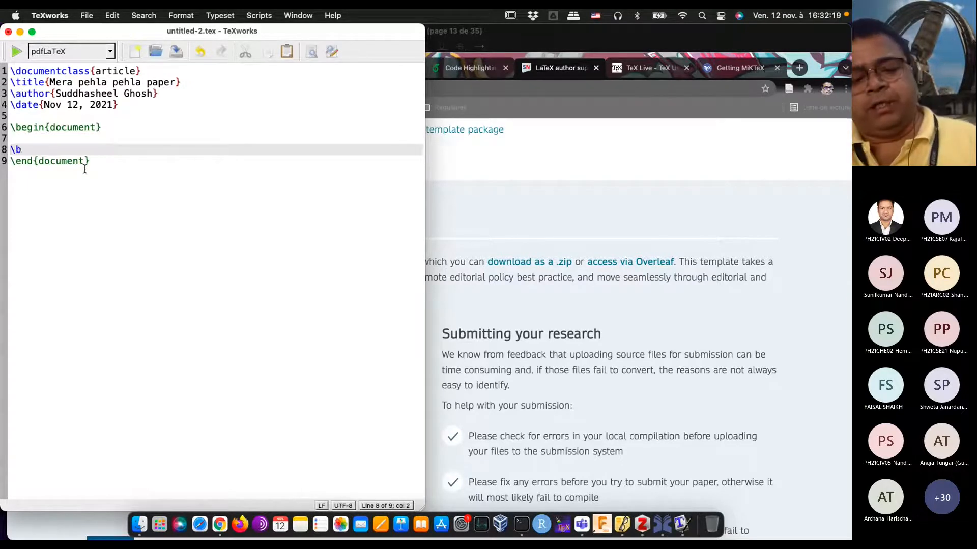
{"action": "type", "text": "equation}"}
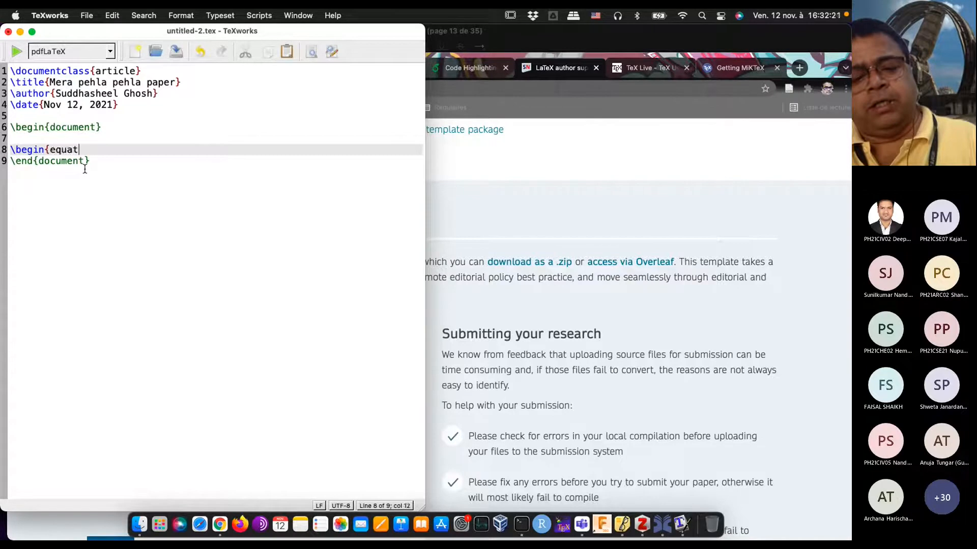
{"action": "key", "text": "Down"}
{"action": "key", "text": "Return"}
{"action": "key", "text": "Return"}
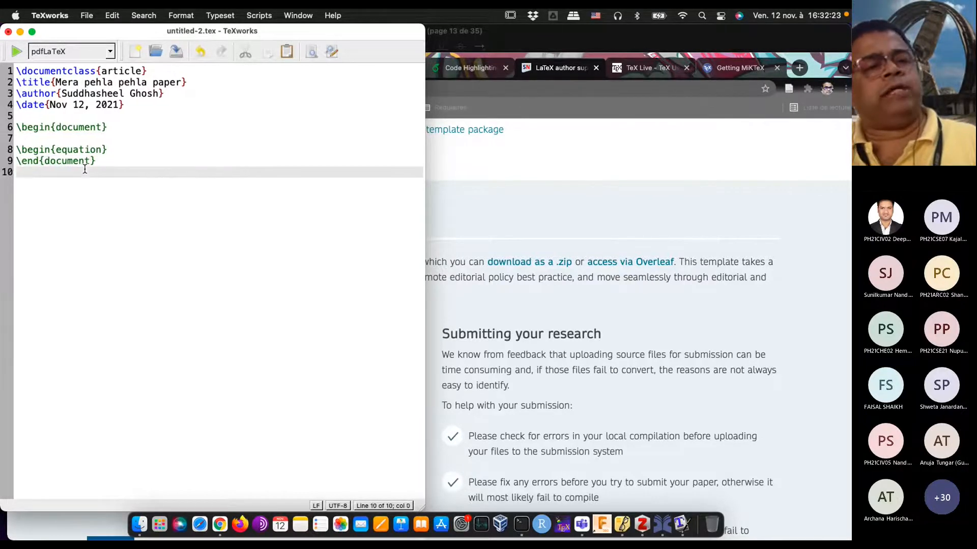
{"action": "type", "text": "\\end"}
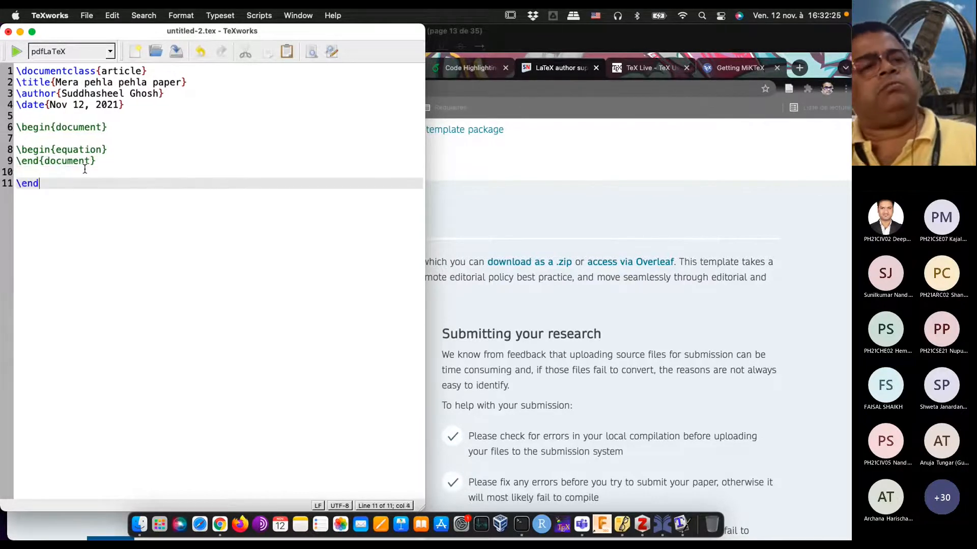
{"action": "type", "text": "{equation}"}
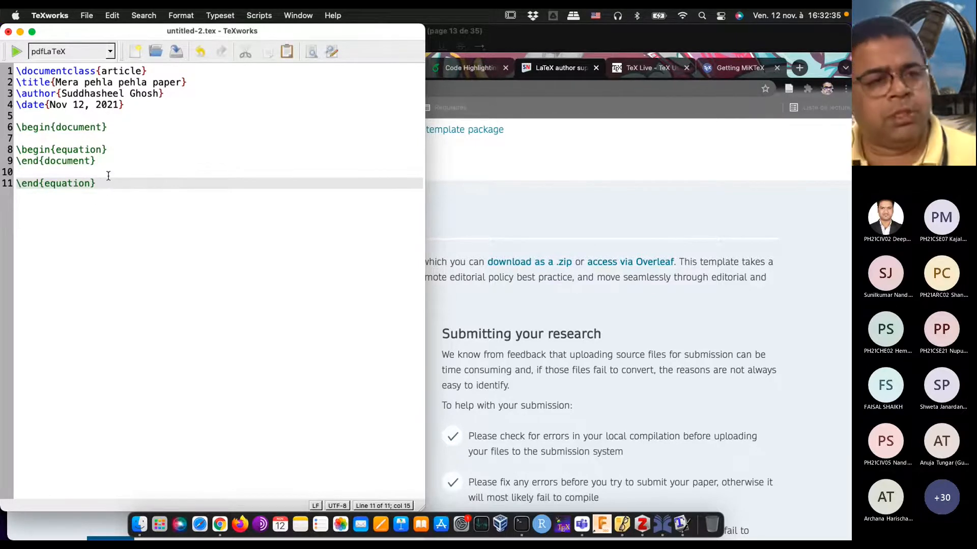
Step: Delete the \end{equation} line after \end{document} and insert two line breaks below \begin{equation}
{"action": "key", "text": "BackSpace"}
{"action": "key", "text": "BackSpace"}
{"action": "key", "text": "BackSpace"}
{"action": "key", "text": "BackSpace"}
{"action": "key", "text": "BackSpace"}
{"action": "key", "text": "BackSpace"}
{"action": "key", "text": "BackSpace"}
{"action": "key", "text": "BackSpace"}
{"action": "key", "text": "BackSpace"}
{"action": "key", "text": "BackSpace"}
{"action": "key", "text": "BackSpace"}
{"action": "key", "text": "BackSpace"}
{"action": "key", "text": "BackSpace"}
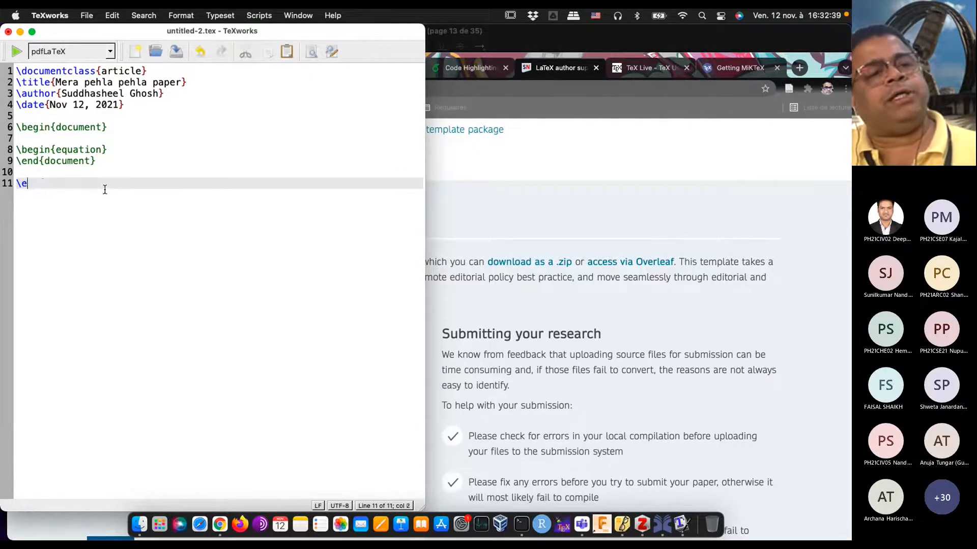
{"action": "key", "text": "BackSpace"}
{"action": "key", "text": "BackSpace"}
{"action": "key", "text": "BackSpace"}
{"action": "left_click", "coordinate": [126, 147]}
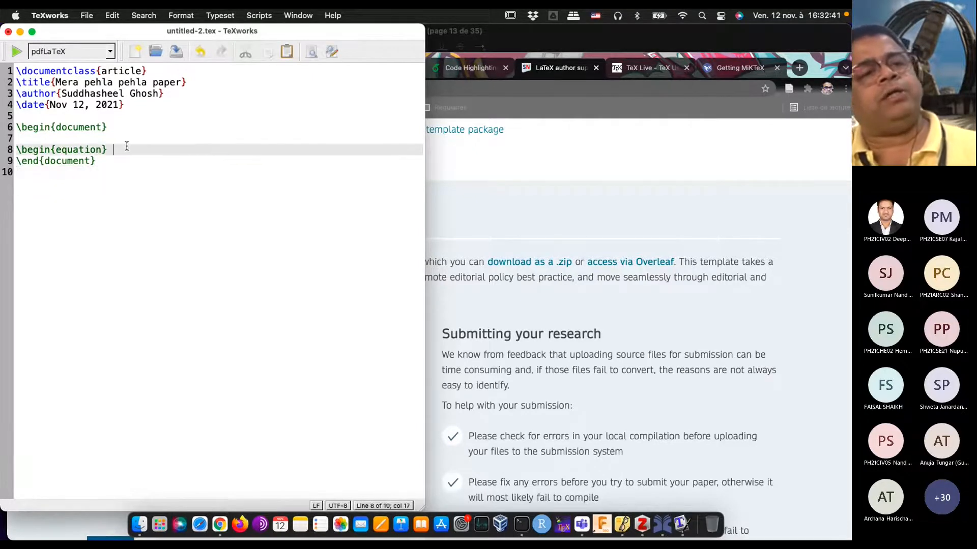
{"action": "key", "text": "Return"}
{"action": "key", "text": "Return"}
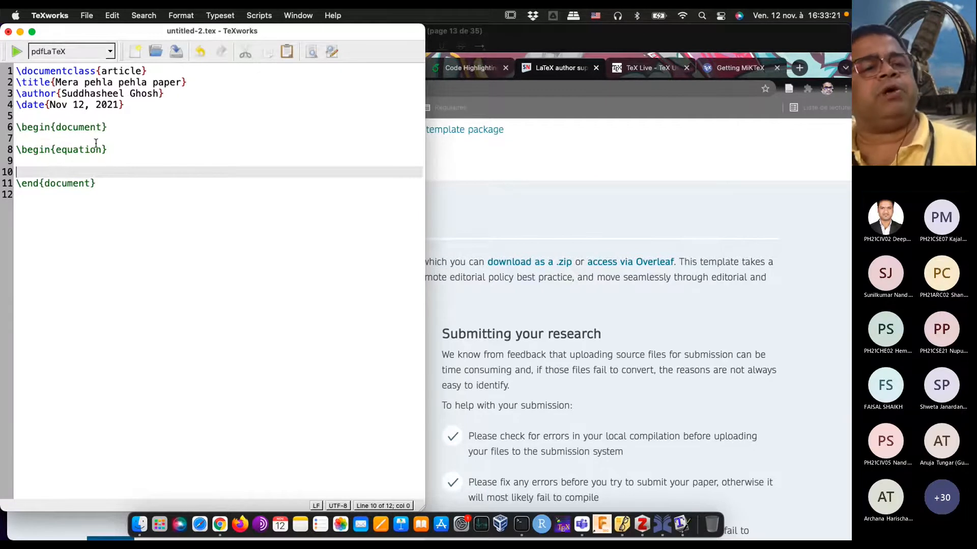
Step: Remove the \begin{equation} line from the document body
{"action": "left_click", "coordinate": [133, 153]}
{"action": "key", "text": "BackSpace"}
{"action": "key", "text": "BackSpace"}
{"action": "key", "text": "BackSpace"}
{"action": "key", "text": "BackSpace"}
{"action": "key", "text": "BackSpace"}
{"action": "key", "text": "BackSpace"}
{"action": "key", "text": "BackSpace"}
{"action": "key", "text": "BackSpace"}
{"action": "key", "text": "BackSpace"}
{"action": "key", "text": "BackSpace"}
{"action": "key", "text": "BackSpace"}
{"action": "key", "text": "BackSpace"}
{"action": "key", "text": "BackSpace"}
{"action": "key", "text": "BackSpace"}
{"action": "key", "text": "BackSpace"}
{"action": "key", "text": "BackSpace"}
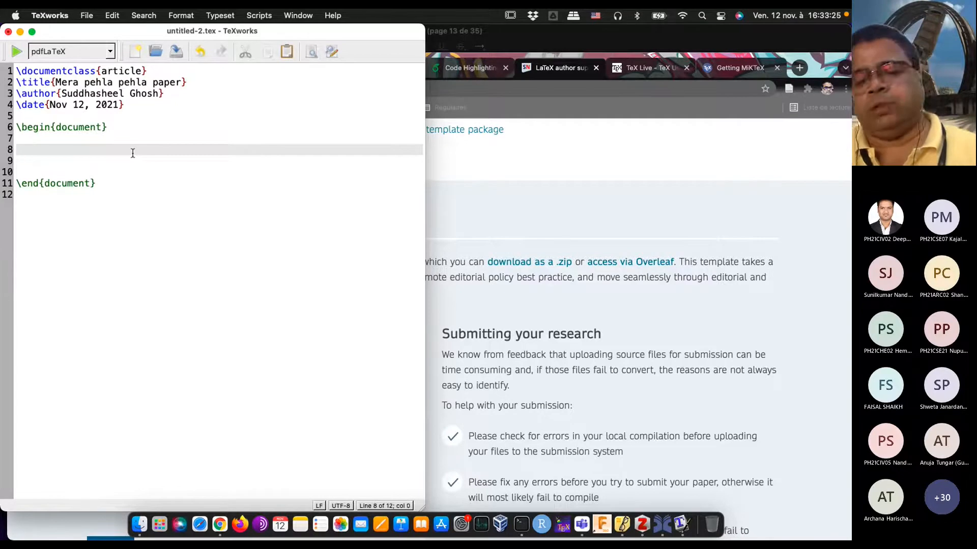
{"action": "key", "text": "BackSpace"}
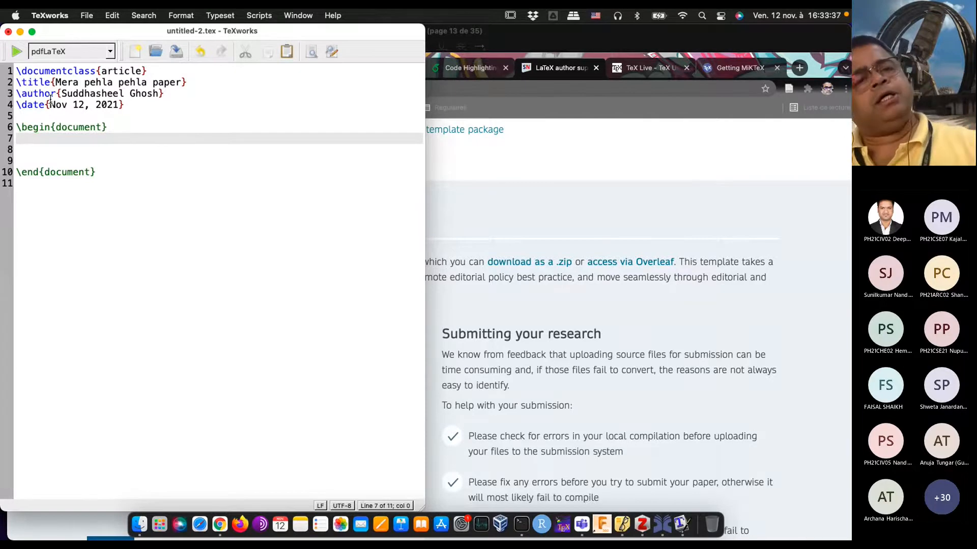
Step: Add \maketitle directly below \begin{document}, followed by two line breaks
{"action": "type", "text": "\\"}
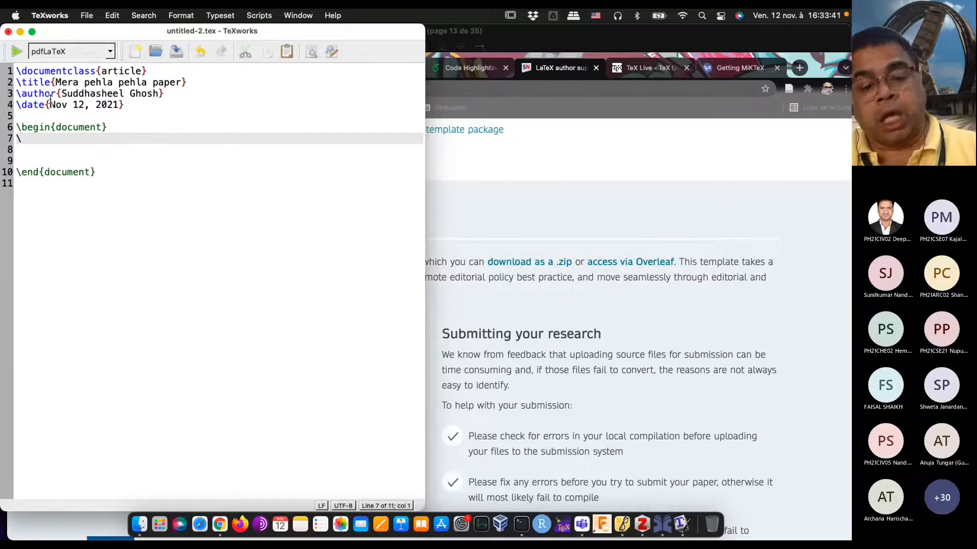
{"action": "type", "text": "maketitle"}
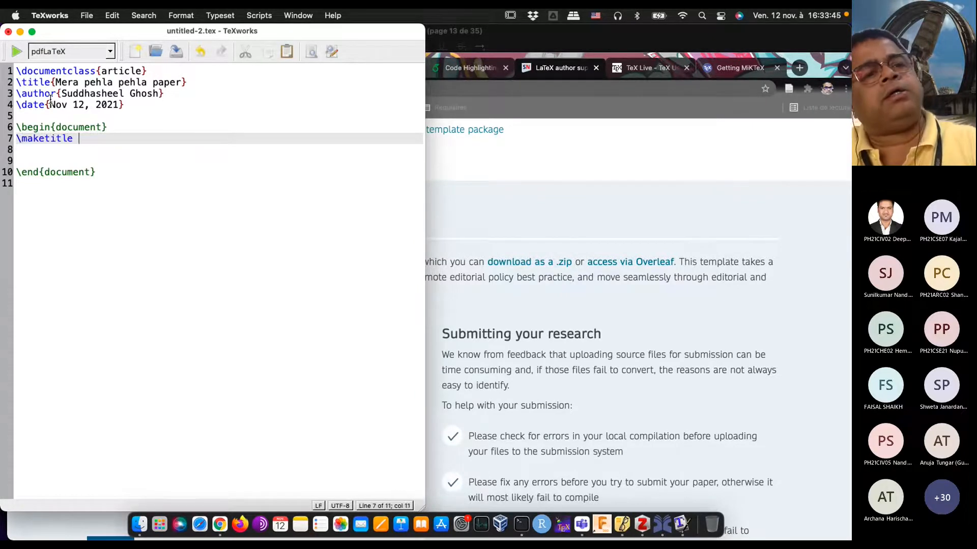
{"action": "key", "text": "Return"}
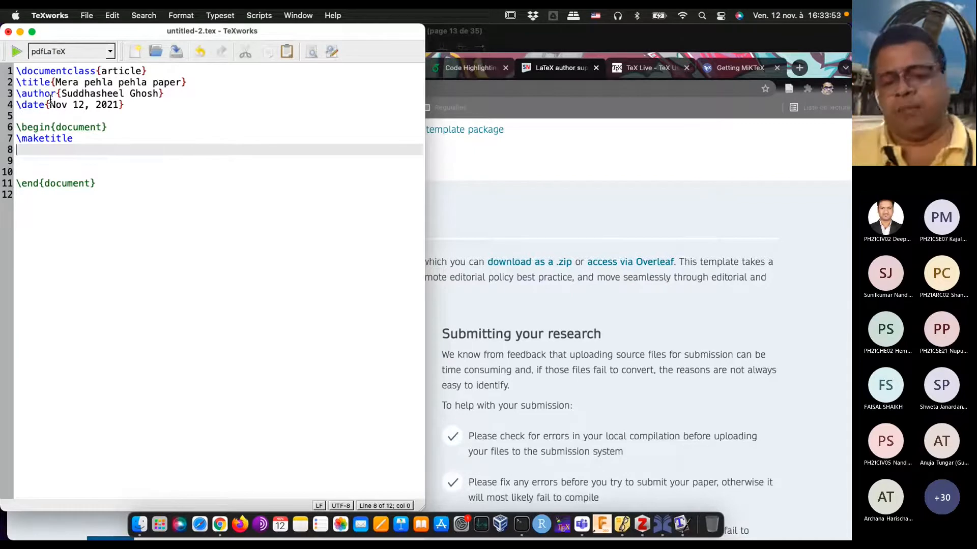
{"action": "key", "text": "Return"}
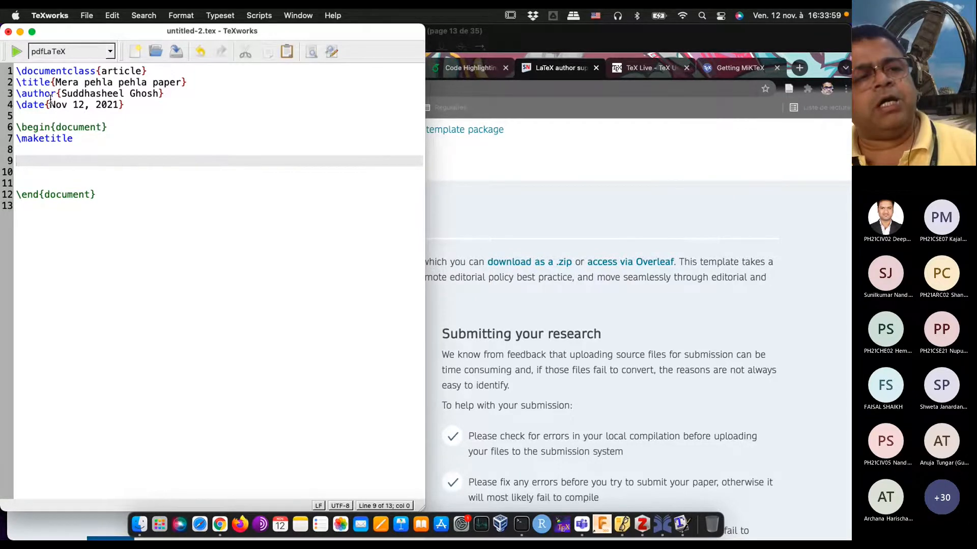
Step: Typeset the document with pdfLaTeX, choose the home folder as save location and allow access to the Desktop and Downloads folders
{"action": "left_click", "coordinate": [17, 55]}
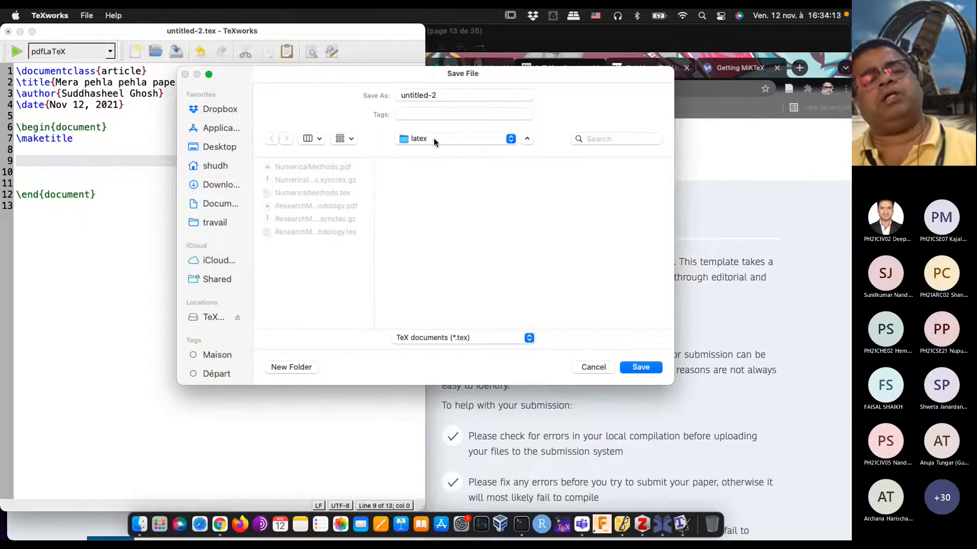
{"action": "left_click", "coordinate": [434, 138]}
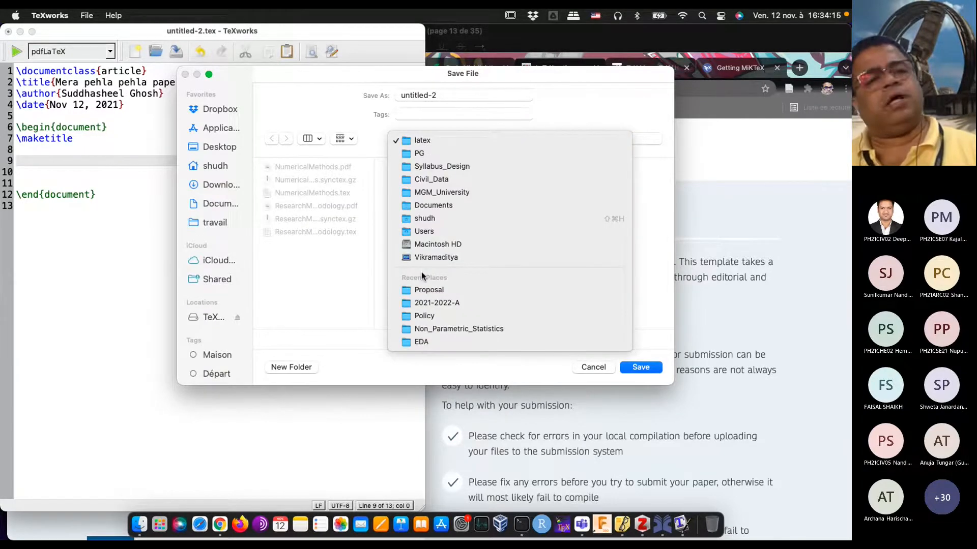
{"action": "left_click", "coordinate": [227, 230]}
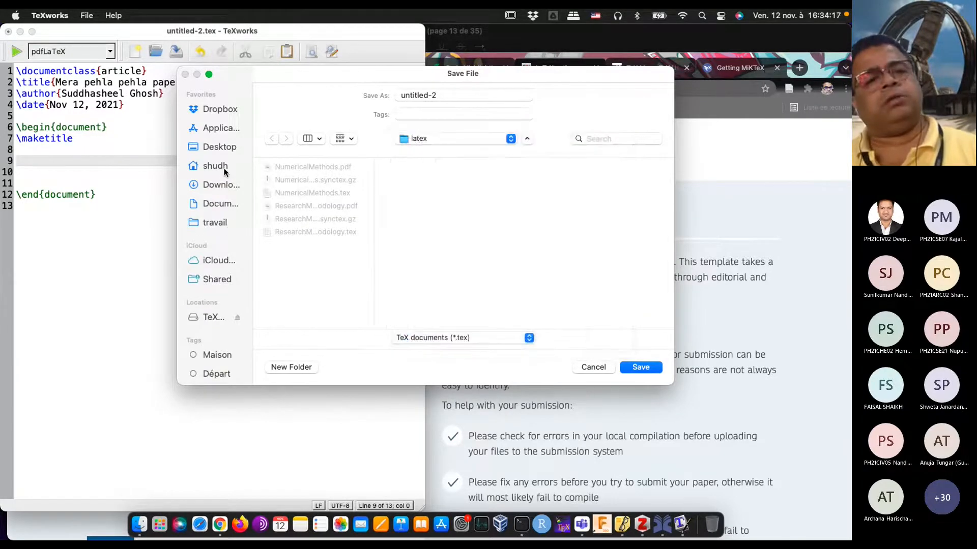
{"action": "left_click", "coordinate": [225, 167]}
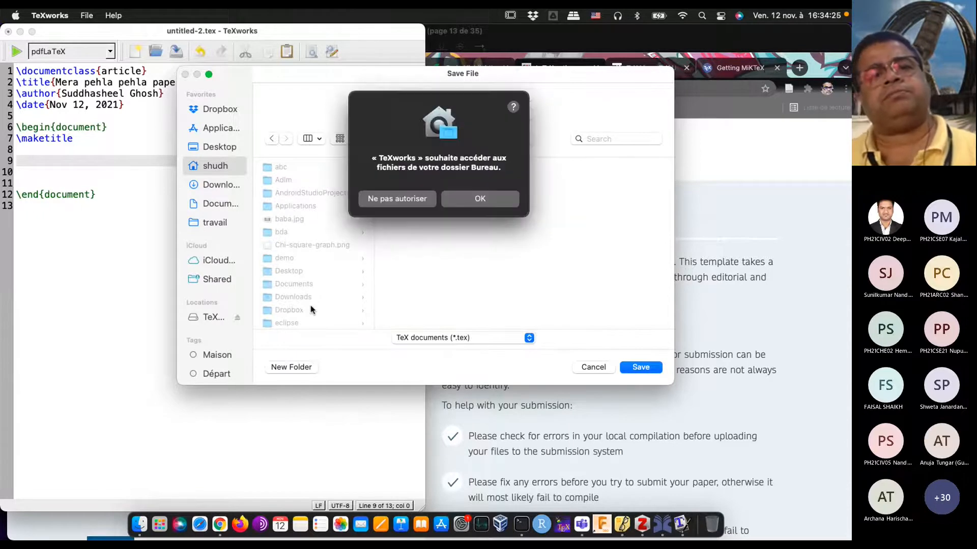
{"action": "left_click", "coordinate": [475, 197]}
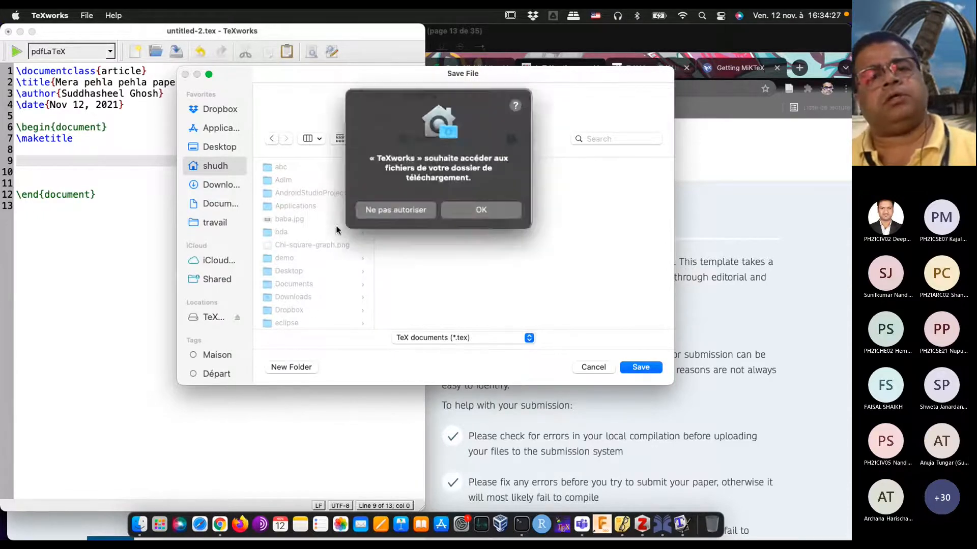
{"action": "left_click", "coordinate": [496, 210]}
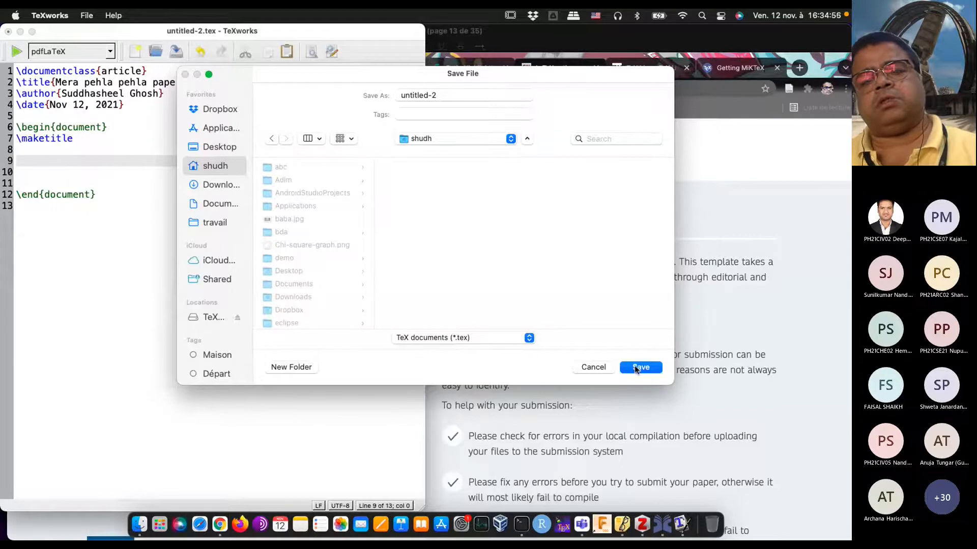
Step: Try to quit TeXworks while its save dialog is open
{"action": "left_click", "coordinate": [684, 525]}
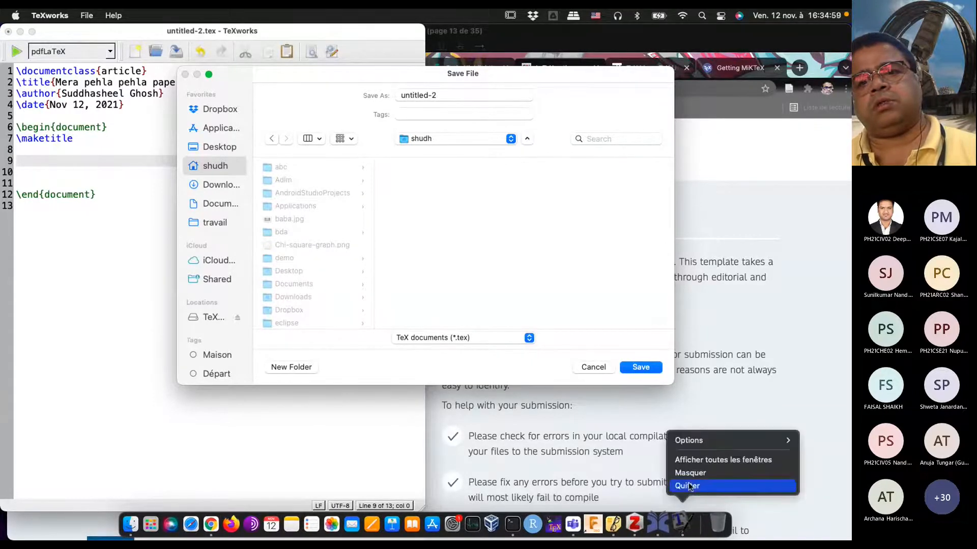
{"action": "left_click", "coordinate": [688, 483]}
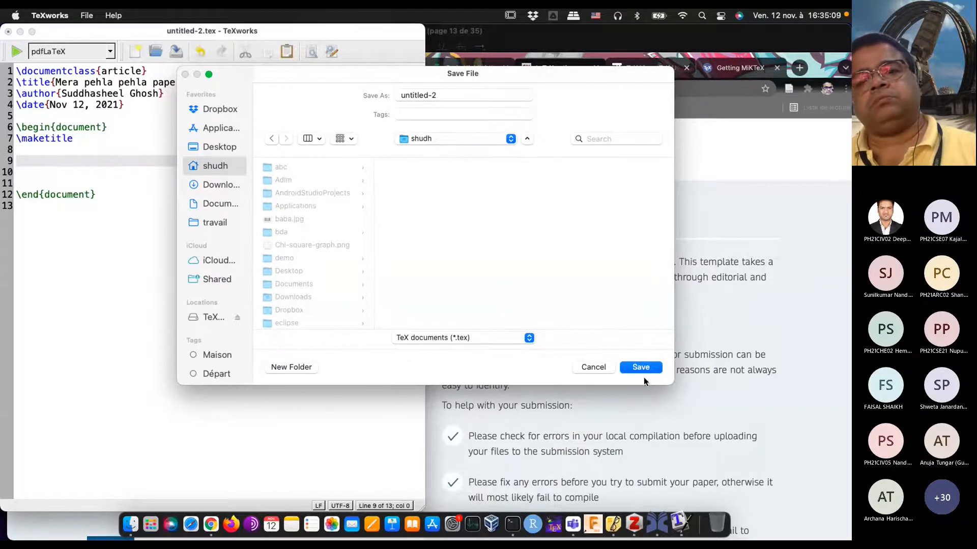
{"action": "right_click", "coordinate": [682, 522]}
{"action": "left_click", "coordinate": [685, 486]}
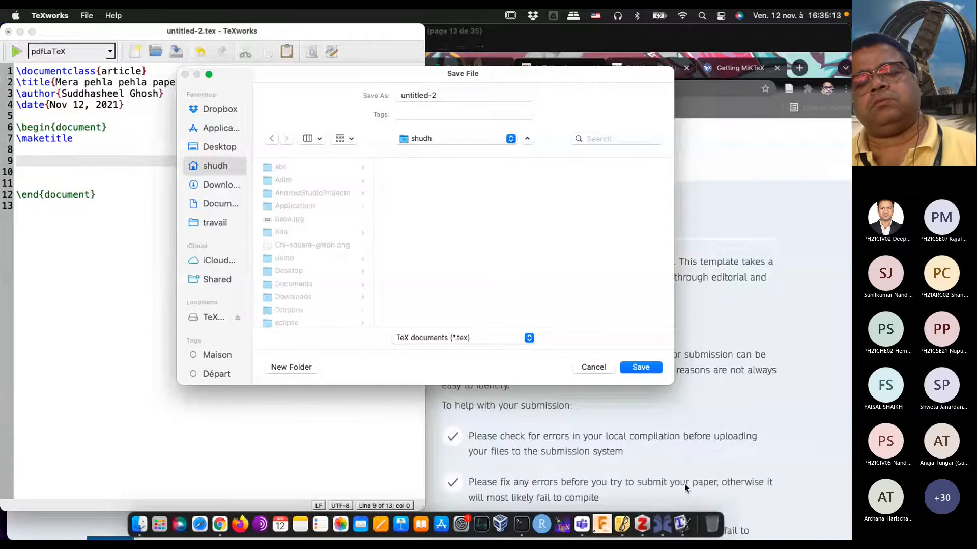
Step: Search the installed applications for "tex" and launch Texmaker, then cancel the pending TeXworks save dialog
{"action": "left_click", "coordinate": [155, 527]}
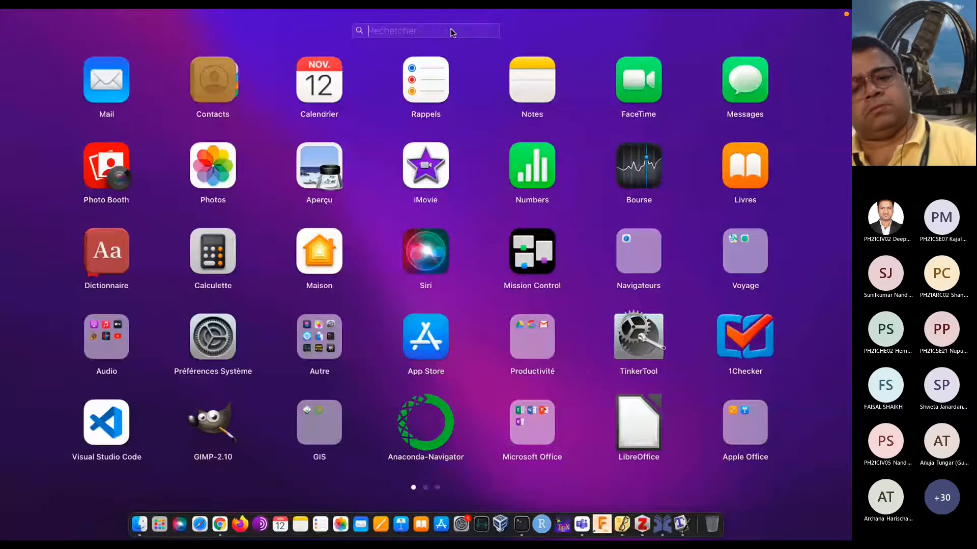
{"action": "type", "text": "tex"}
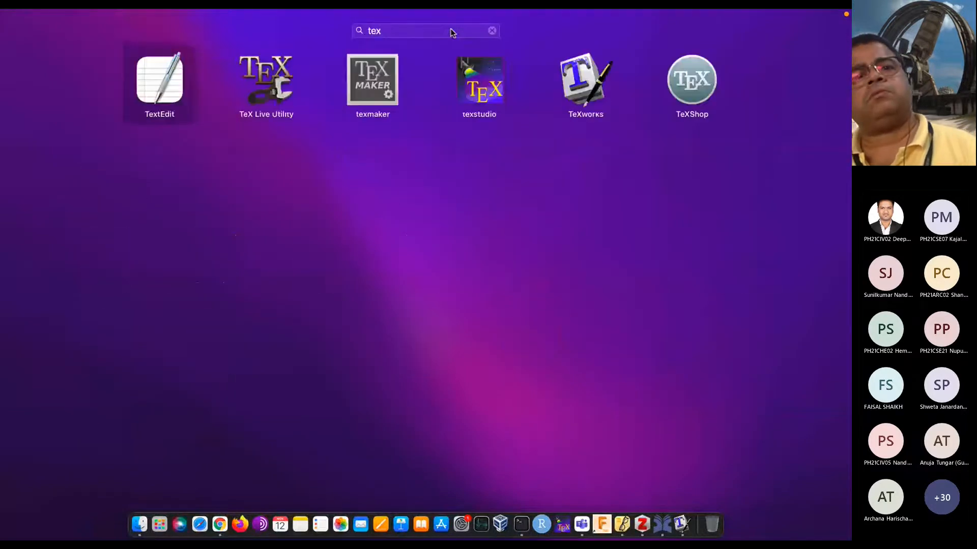
{"action": "left_click", "coordinate": [374, 91]}
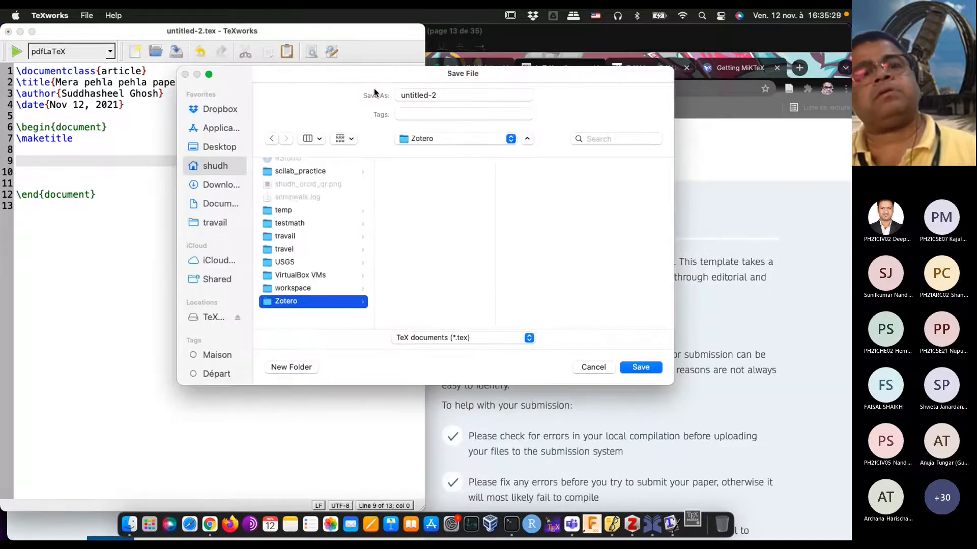
{"action": "key", "text": "Escape"}
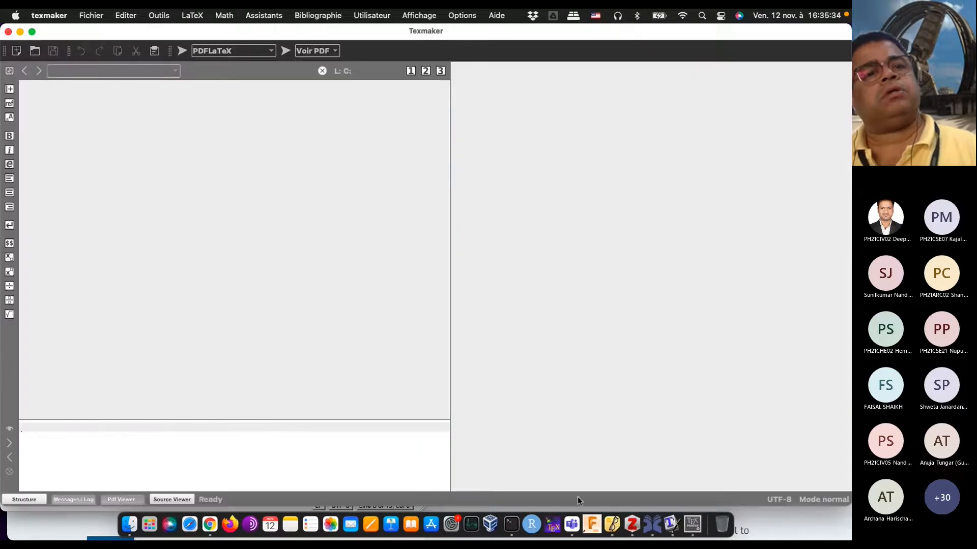
Step: Switch back to TeXworks, start saving the untitled document and allow access to the Documents folder
{"action": "left_click", "coordinate": [671, 524]}
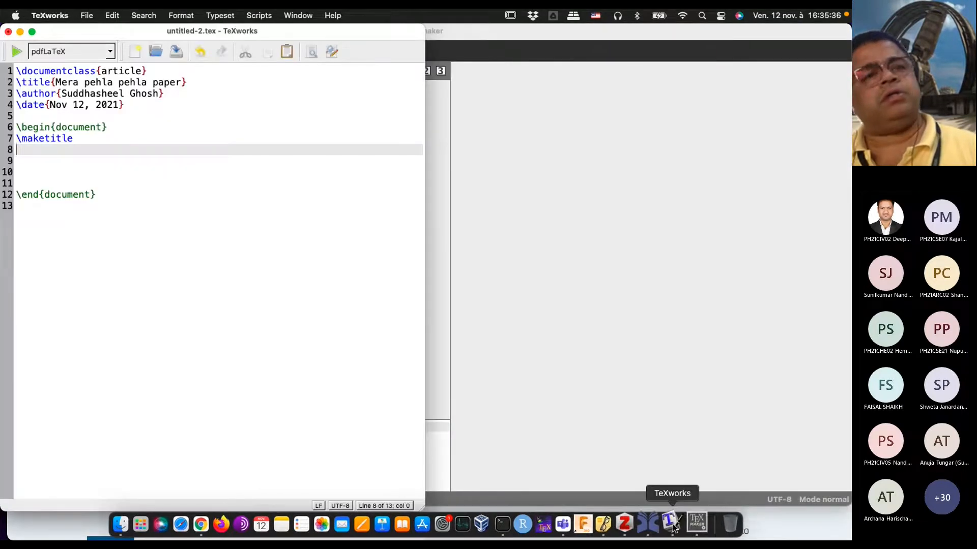
{"action": "left_click", "coordinate": [86, 16]}
{"action": "left_click", "coordinate": [106, 119]}
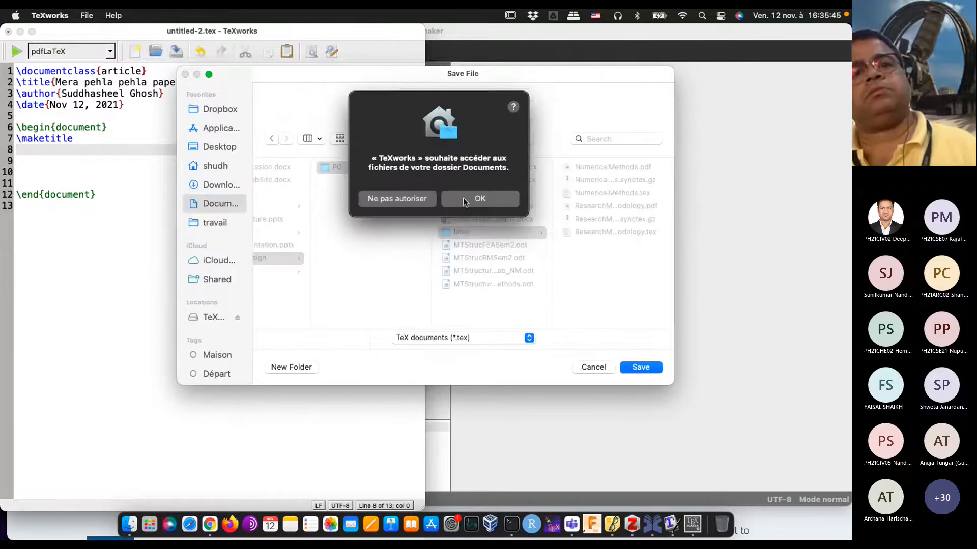
{"action": "left_click", "coordinate": [464, 201]}
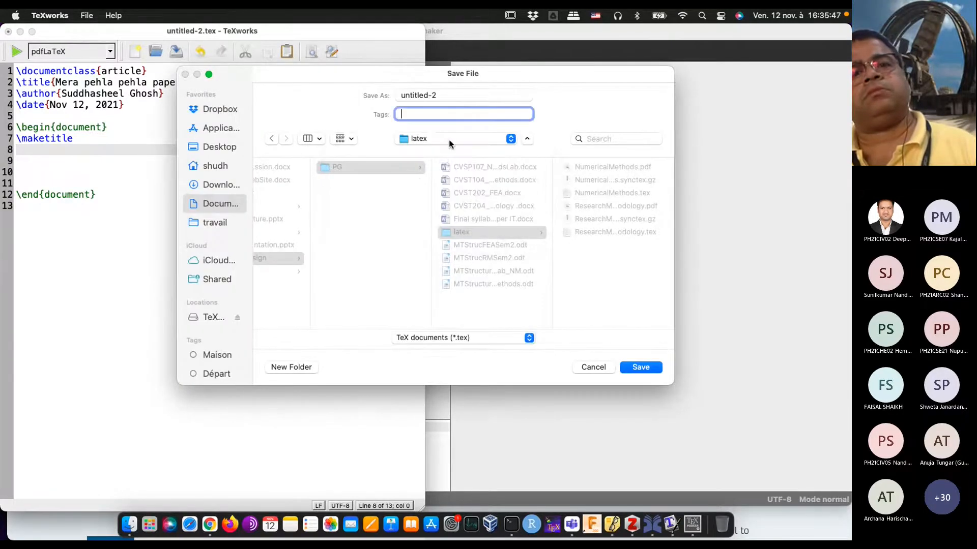
Step: Choose the latexworkshop folder inside the home folder as the save location
{"action": "left_click", "coordinate": [450, 142]}
{"action": "left_click", "coordinate": [431, 216]}
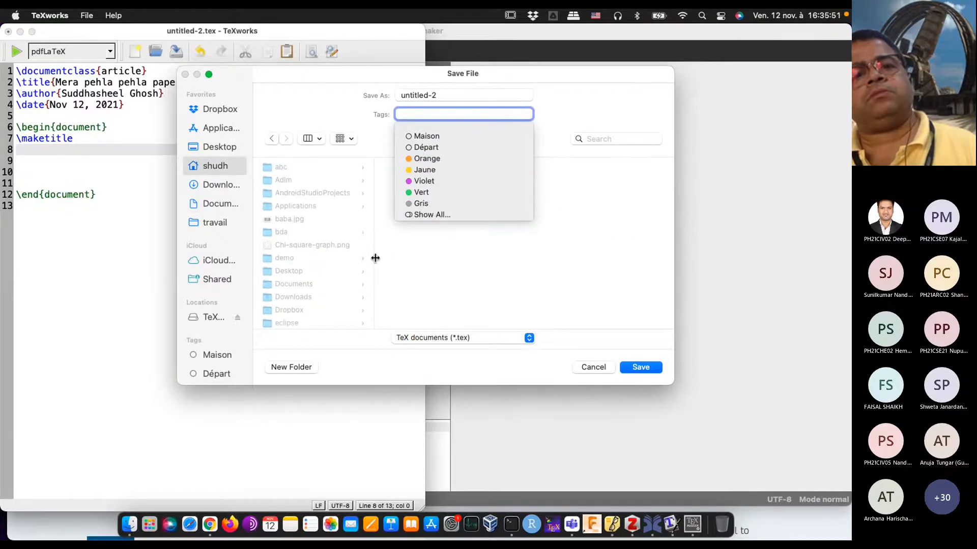
{"action": "left_click", "coordinate": [330, 123]}
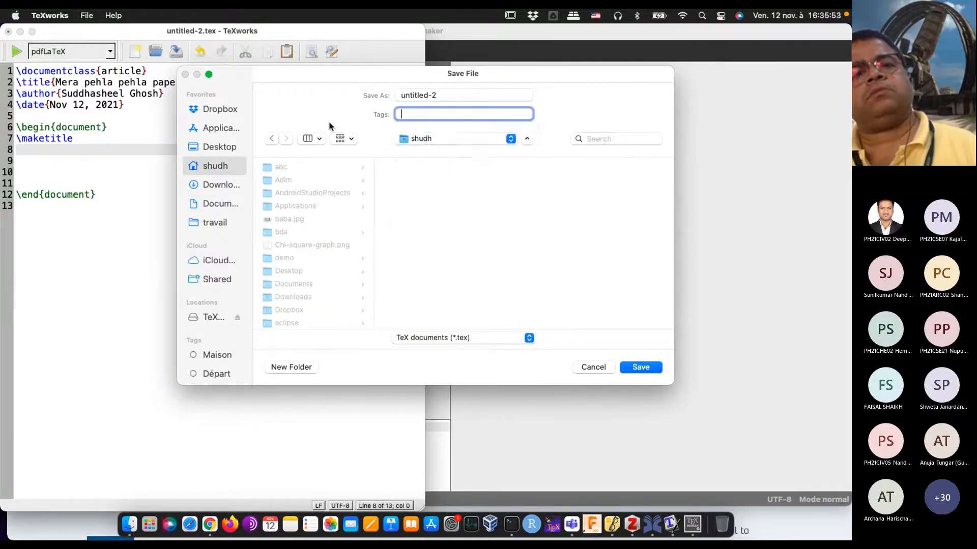
{"action": "scroll", "coordinate": [334, 323], "scroll_direction": "down", "scroll_amount": 10}
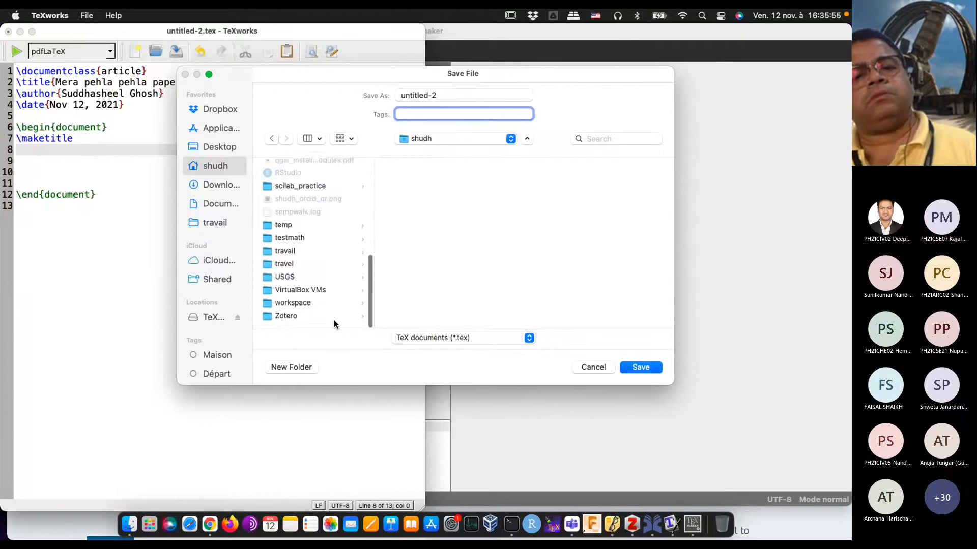
{"action": "scroll", "coordinate": [334, 324], "scroll_direction": "up", "scroll_amount": 3}
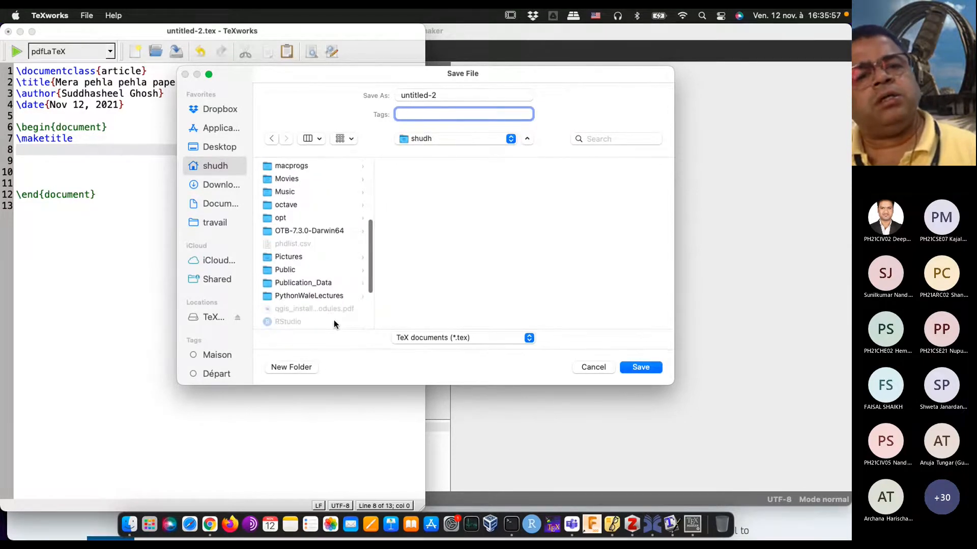
{"action": "scroll", "coordinate": [333, 324], "scroll_direction": "down", "scroll_amount": 3}
{"action": "scroll", "coordinate": [334, 324], "scroll_direction": "down", "scroll_amount": 5}
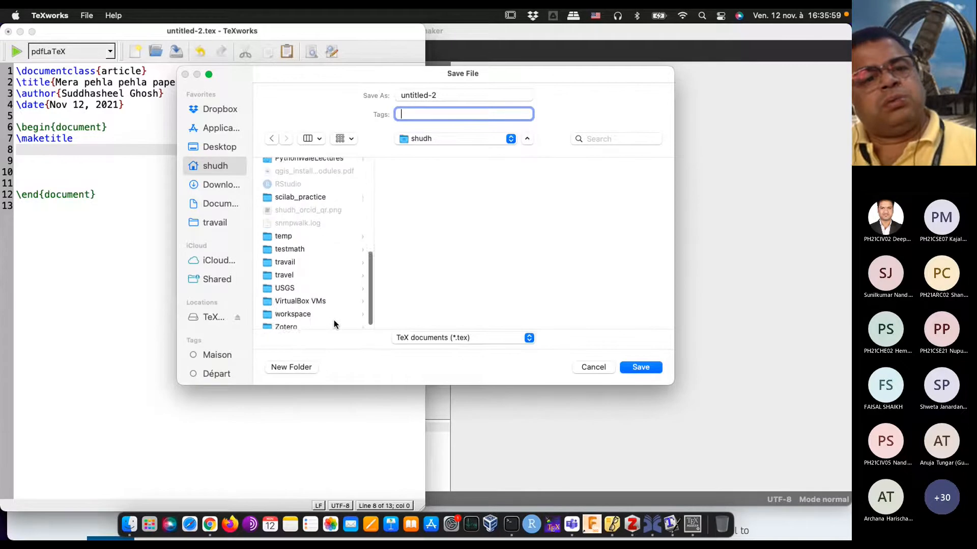
{"action": "scroll", "coordinate": [334, 324], "scroll_direction": "up", "scroll_amount": 4}
{"action": "scroll", "coordinate": [334, 324], "scroll_direction": "up", "scroll_amount": 5}
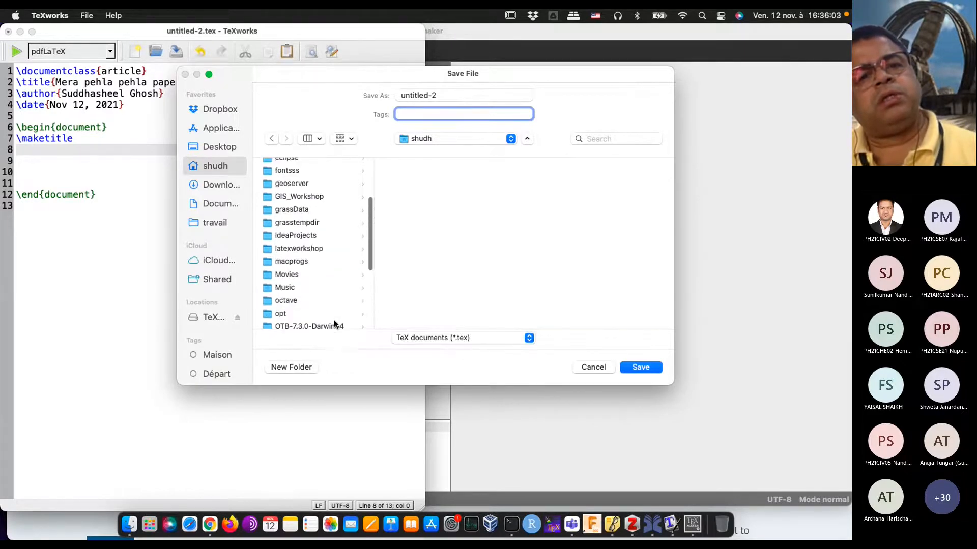
{"action": "left_click", "coordinate": [312, 248]}
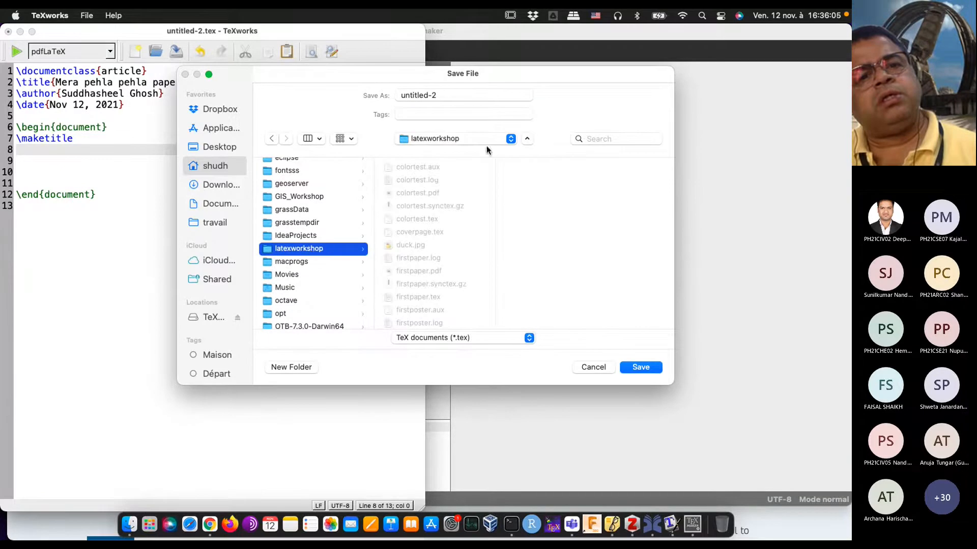
Step: Name the file pehlapaper.tex and save it
{"action": "left_click", "coordinate": [472, 94]}
{"action": "type", "text": "pe"}
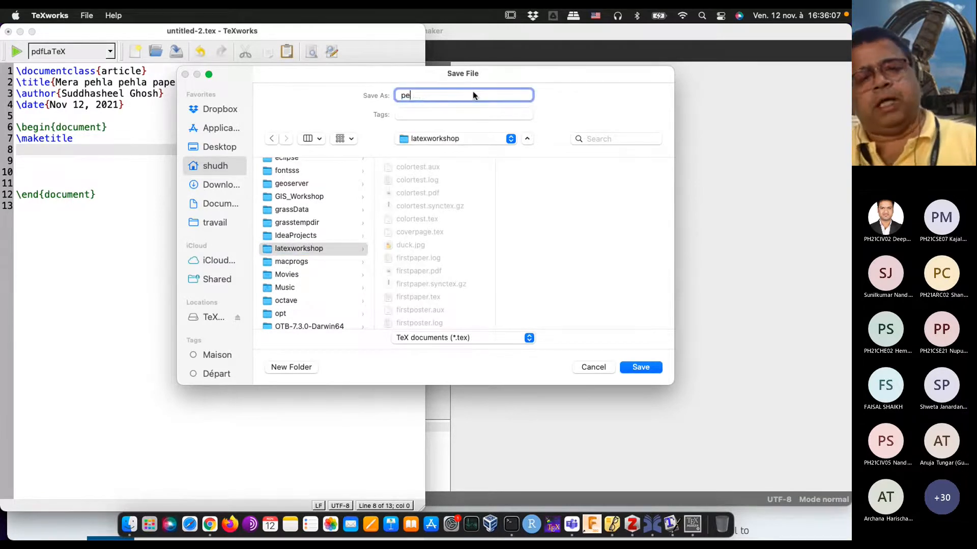
{"action": "type", "text": "hlapaper.tex"}
{"action": "key", "text": "Return"}
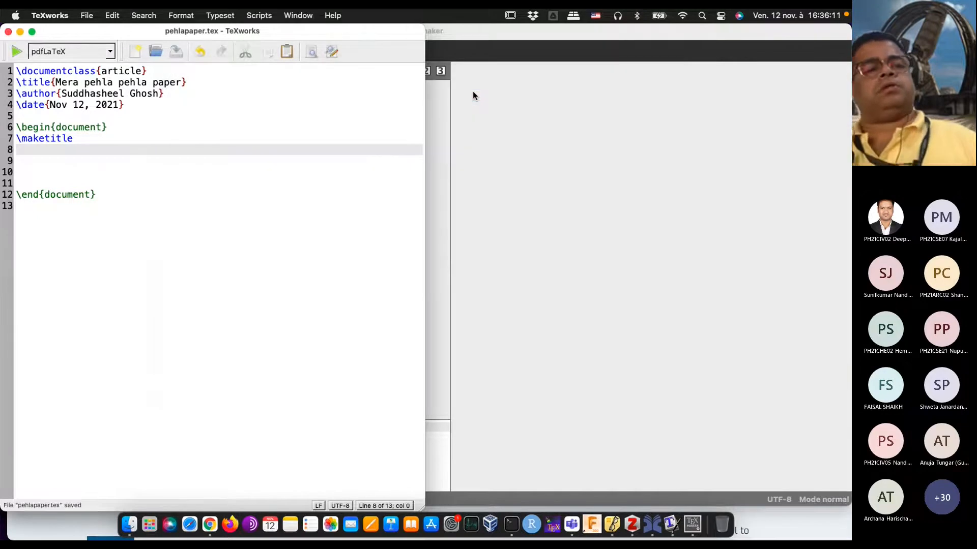
Step: Typeset the document with pdfLaTeX and fit the PDF preview to the window's width
{"action": "left_click", "coordinate": [223, 172]}
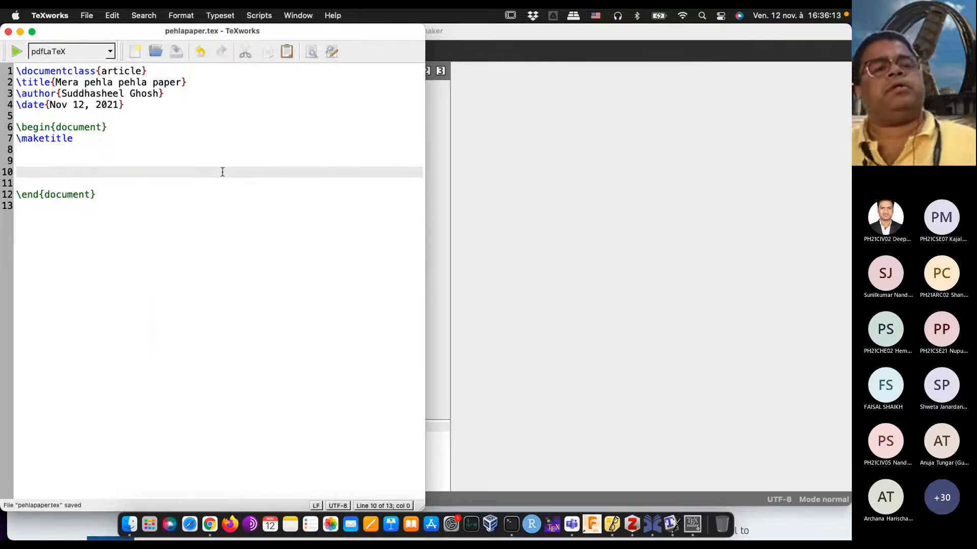
{"action": "left_click", "coordinate": [82, 160]}
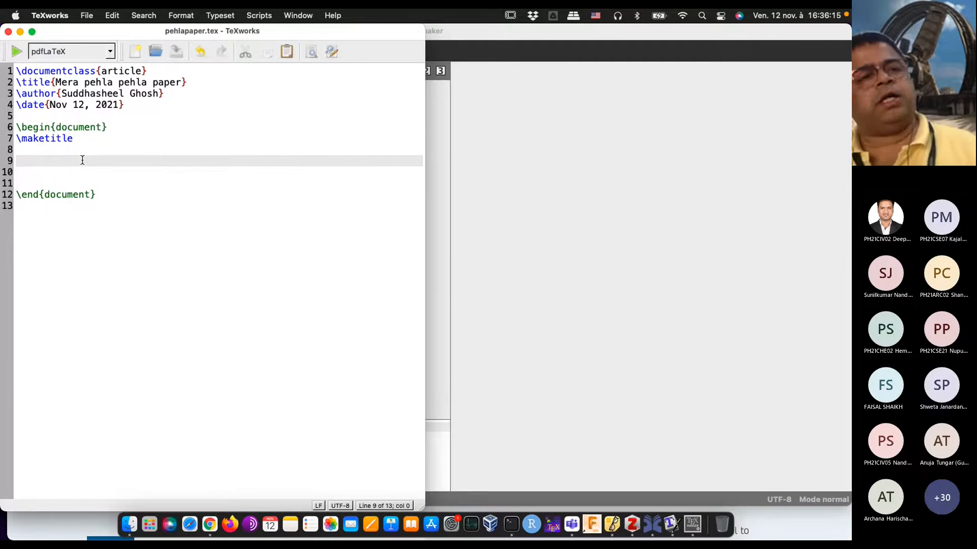
{"action": "left_click", "coordinate": [19, 53]}
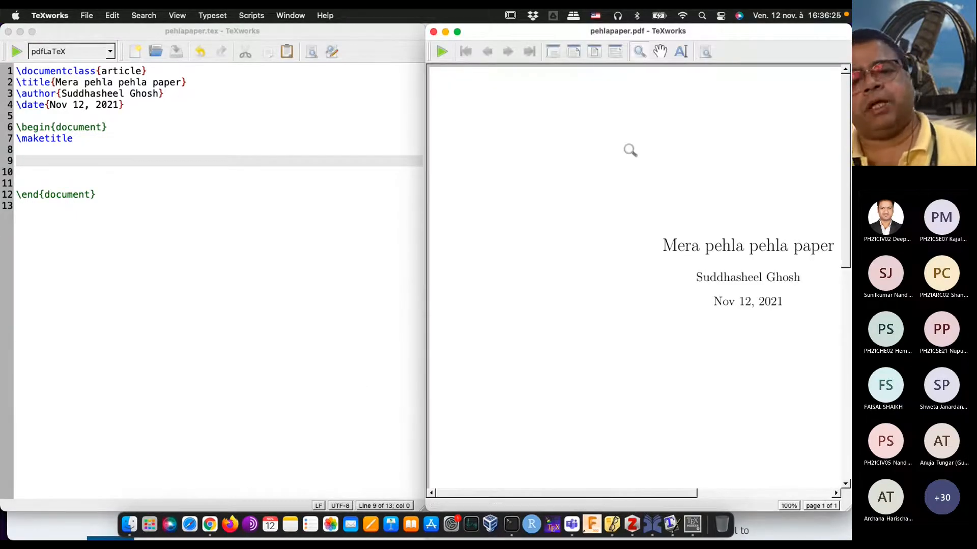
{"action": "left_click", "coordinate": [614, 51]}
{"action": "left_click", "coordinate": [595, 52]}
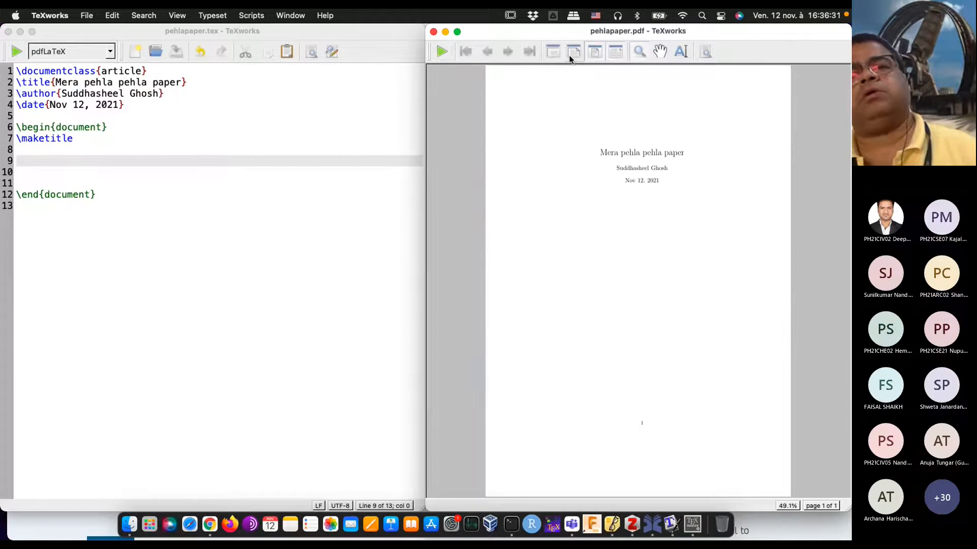
{"action": "left_click", "coordinate": [571, 54]}
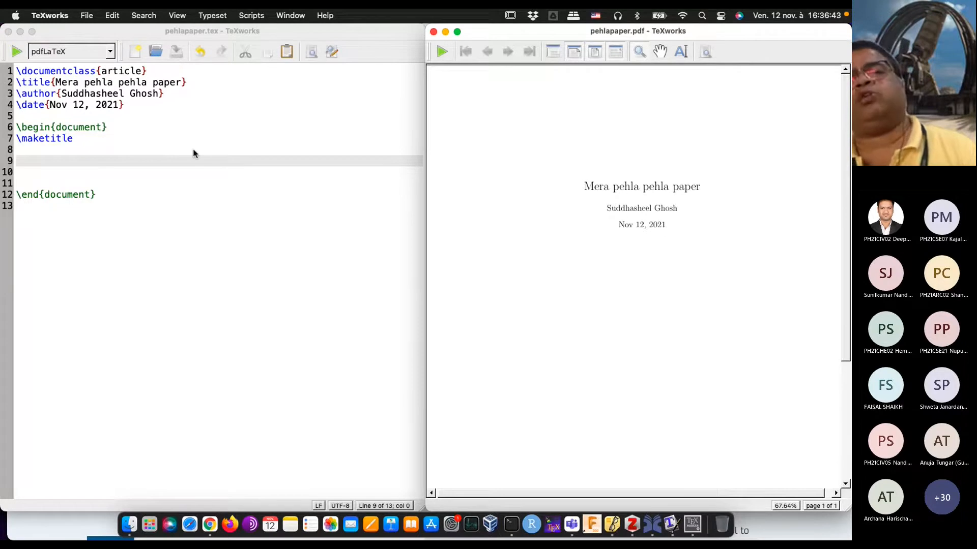
Step: Empty the braces of the \date command and typeset the document again
{"action": "left_click", "coordinate": [119, 105]}
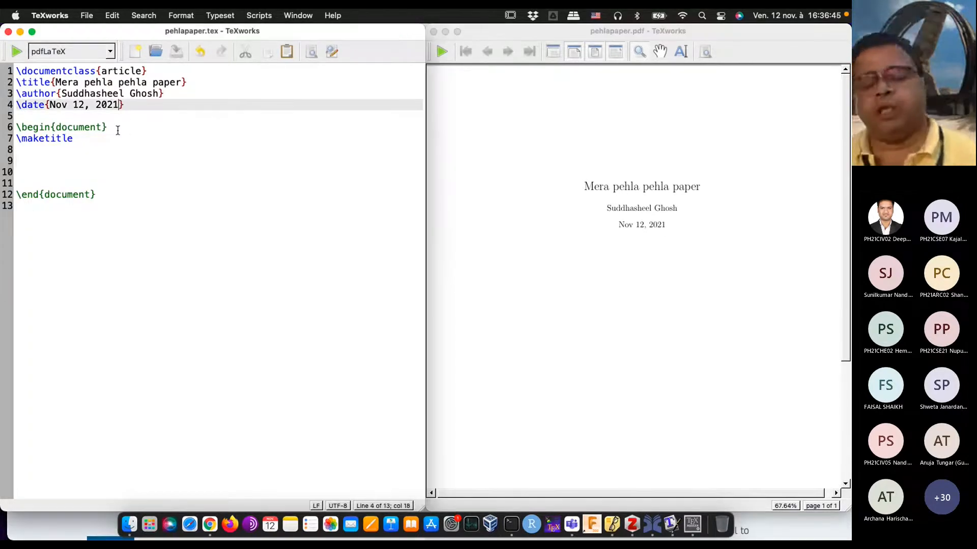
{"action": "key", "text": "BackSpace"}
{"action": "key", "text": "BackSpace"}
{"action": "key", "text": "BackSpace"}
{"action": "key", "text": "BackSpace"}
{"action": "key", "text": "BackSpace"}
{"action": "key", "text": "BackSpace"}
{"action": "key", "text": "BackSpace"}
{"action": "key", "text": "BackSpace"}
{"action": "key", "text": "BackSpace"}
{"action": "key", "text": "BackSpace"}
{"action": "key", "text": "BackSpace"}
{"action": "key", "text": "BackSpace"}
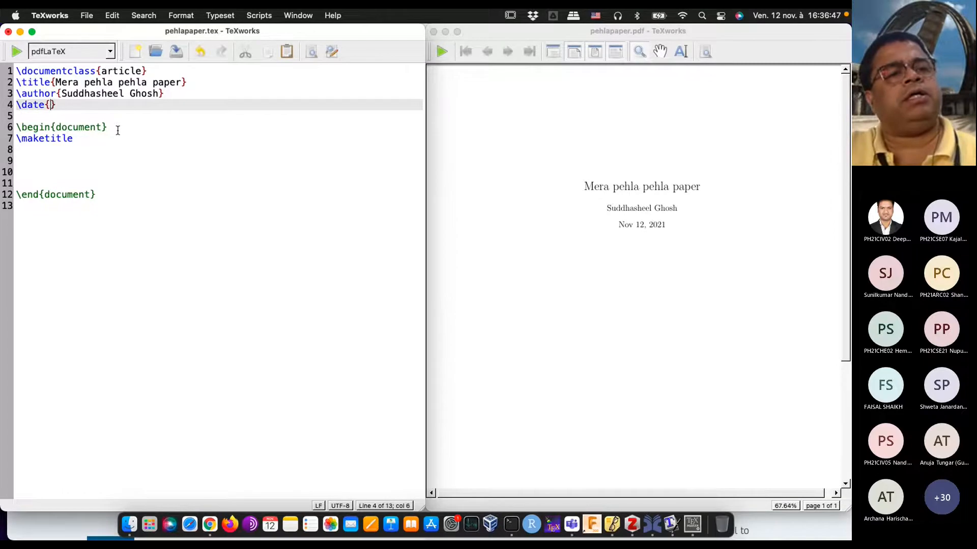
{"action": "left_click", "coordinate": [117, 130]}
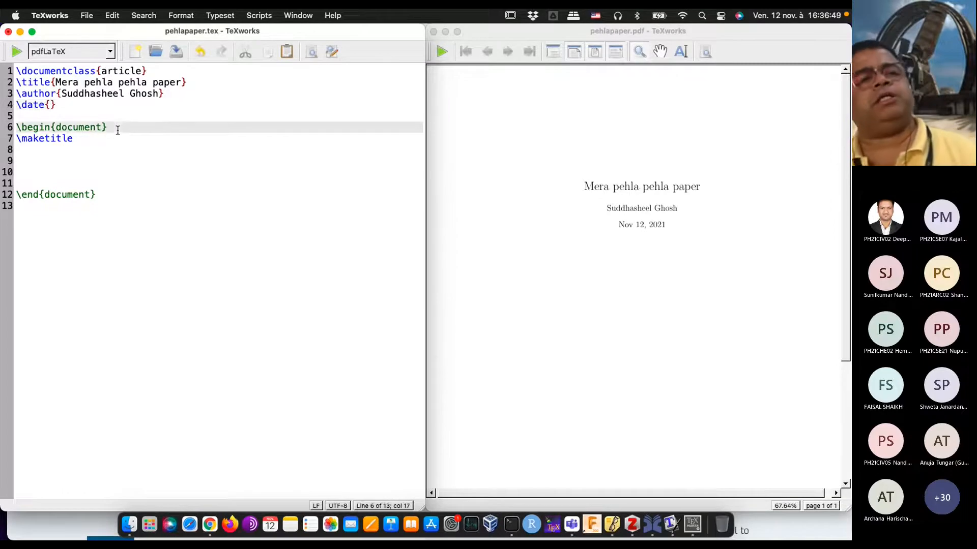
{"action": "left_click", "coordinate": [12, 53]}
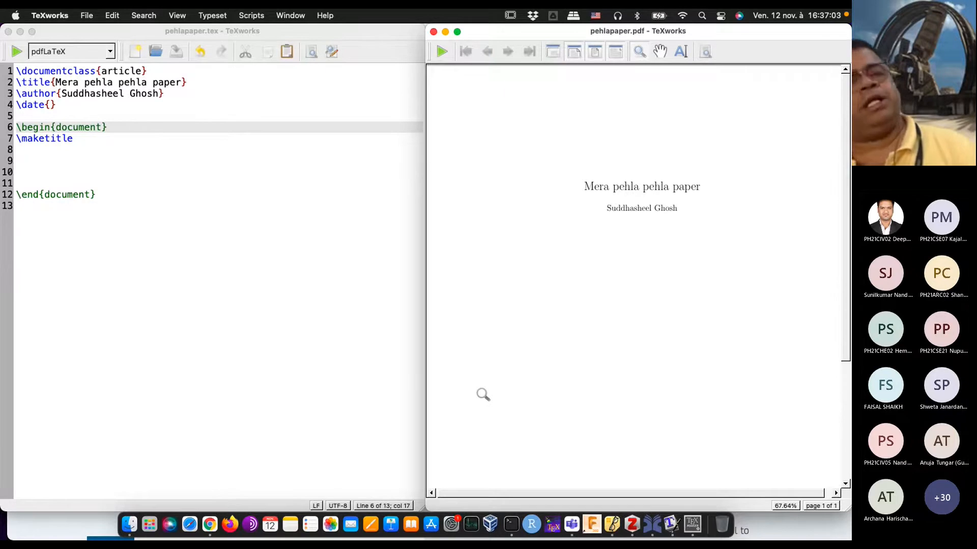
Step: Add \section{Introduction} below \maketitle, separated by a blank line and followed by line breaks
{"action": "left_click", "coordinate": [100, 138]}
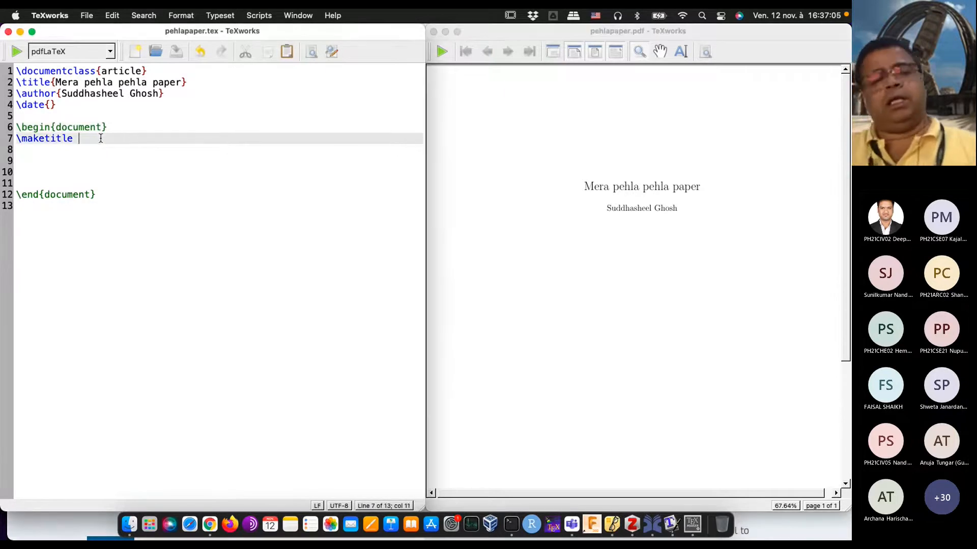
{"action": "key", "text": "Return"}
{"action": "key", "text": "Return"}
{"action": "type", "text": "\\section{"}
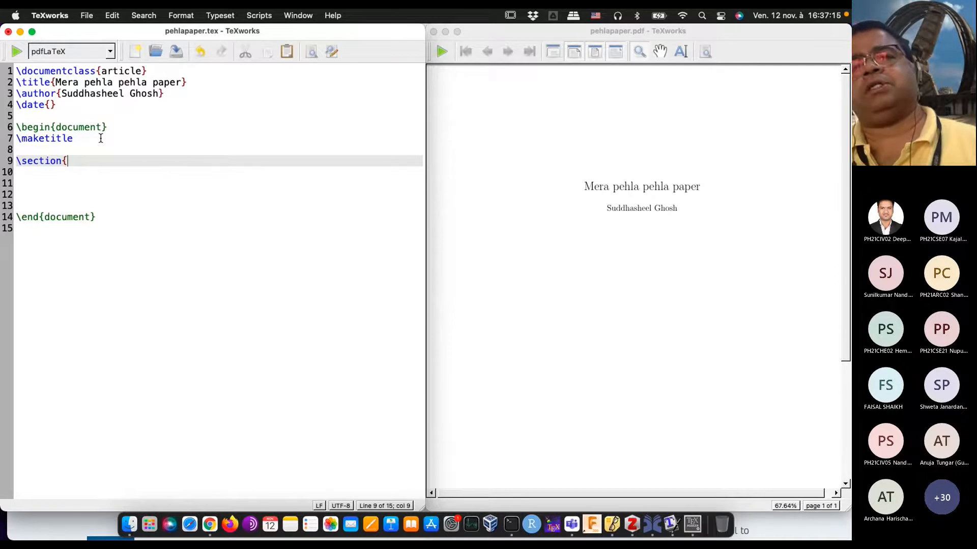
{"action": "type", "text": "Intro"}
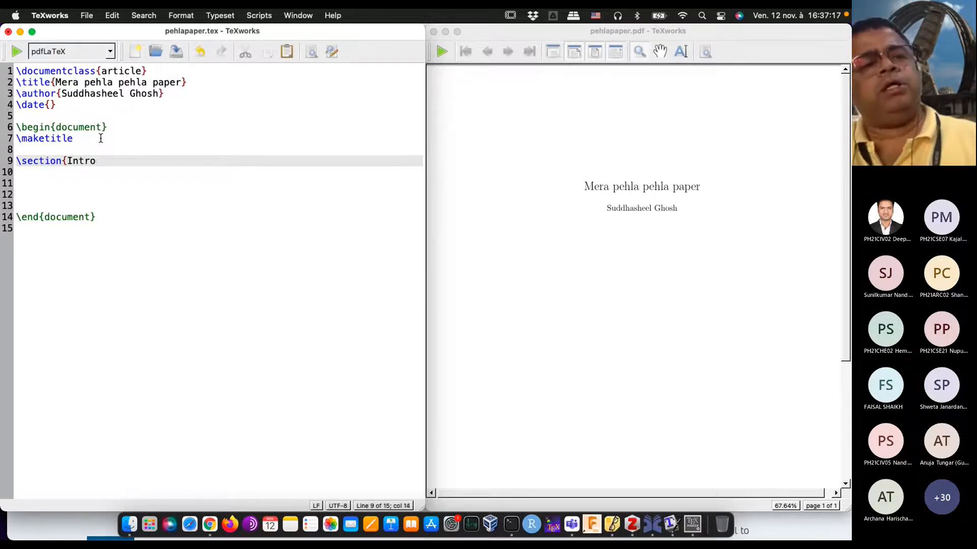
{"action": "type", "text": "duction}"}
{"action": "key", "text": "Return"}
{"action": "key", "text": "Return"}
{"action": "key", "text": "Return"}
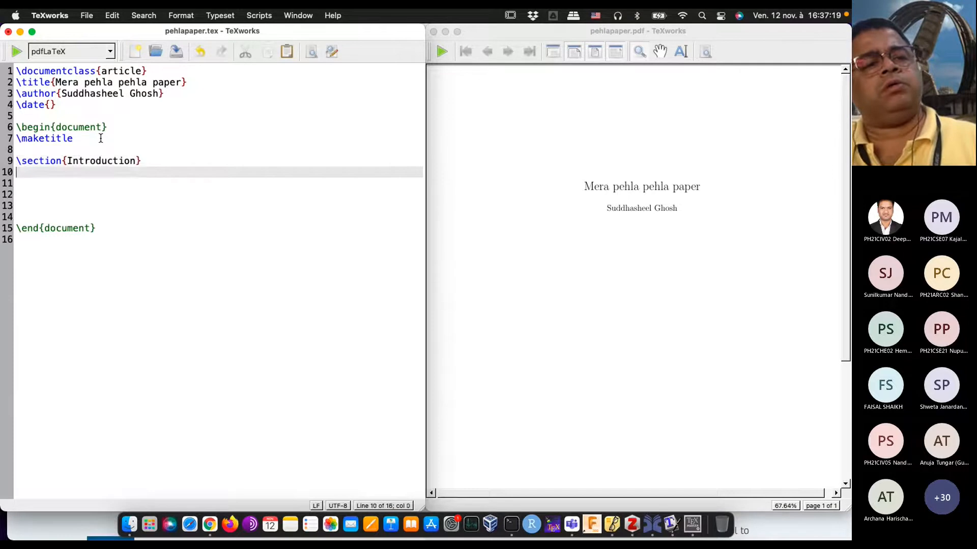
Step: Add \section{Literature review} below the Introduction section, followed by two line breaks
{"action": "type", "text": "\\"}
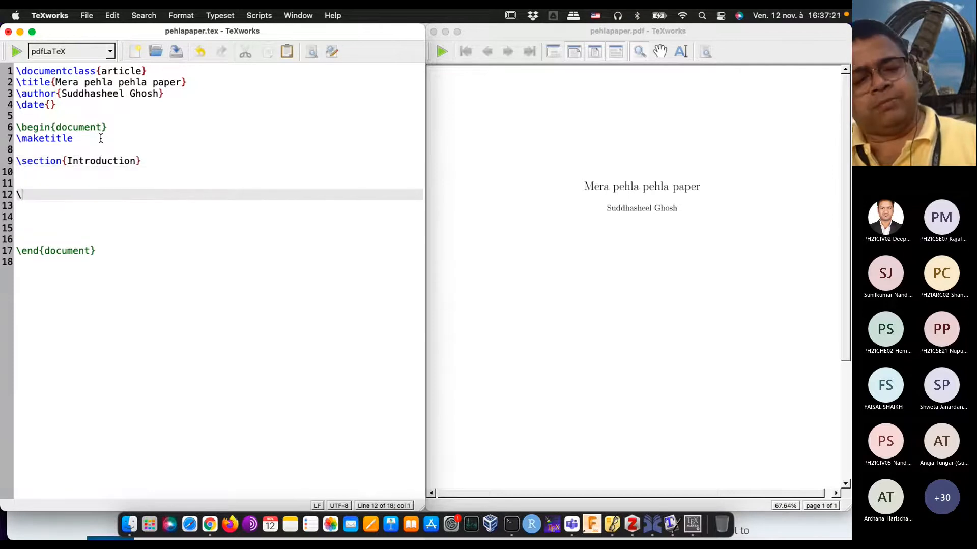
{"action": "type", "text": "section{"}
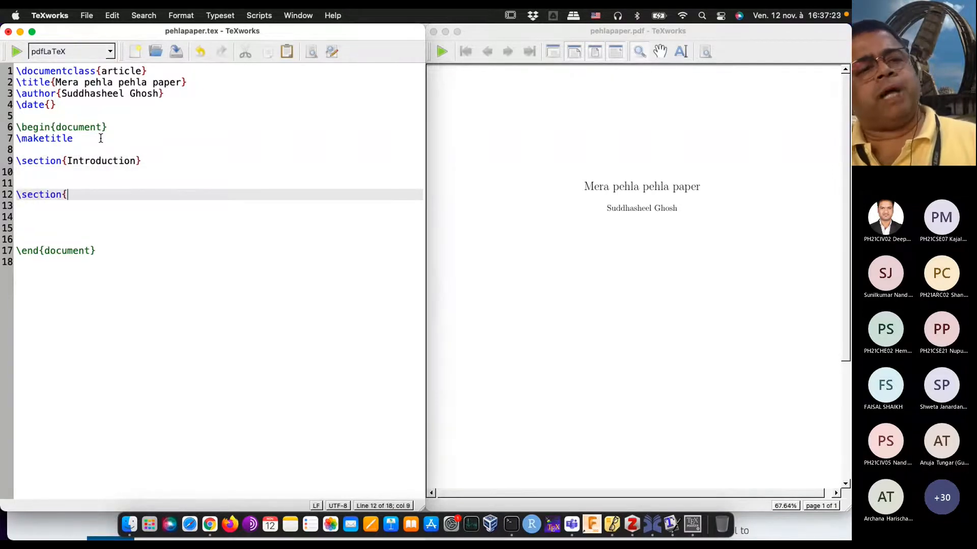
{"action": "type", "text": "Litera"}
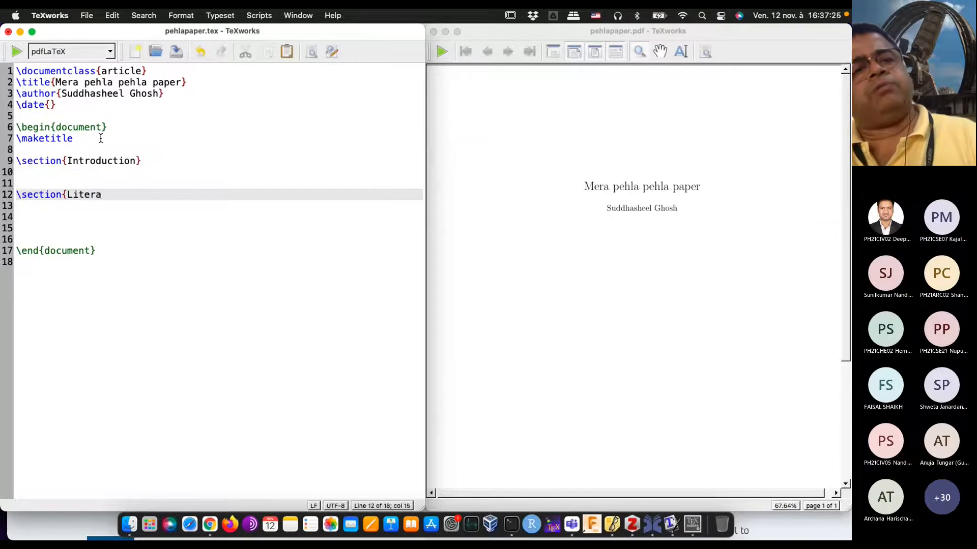
{"action": "type", "text": "ture revei"}
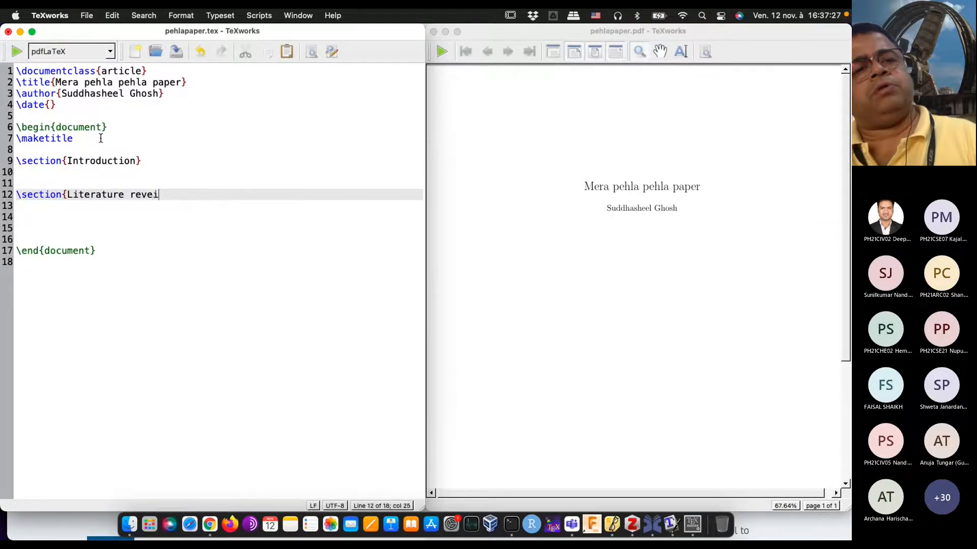
{"action": "key", "text": "BackSpace"}
{"action": "key", "text": "BackSpace"}
{"action": "type", "text": "iew}"}
{"action": "key", "text": "Return"}
{"action": "key", "text": "Return"}
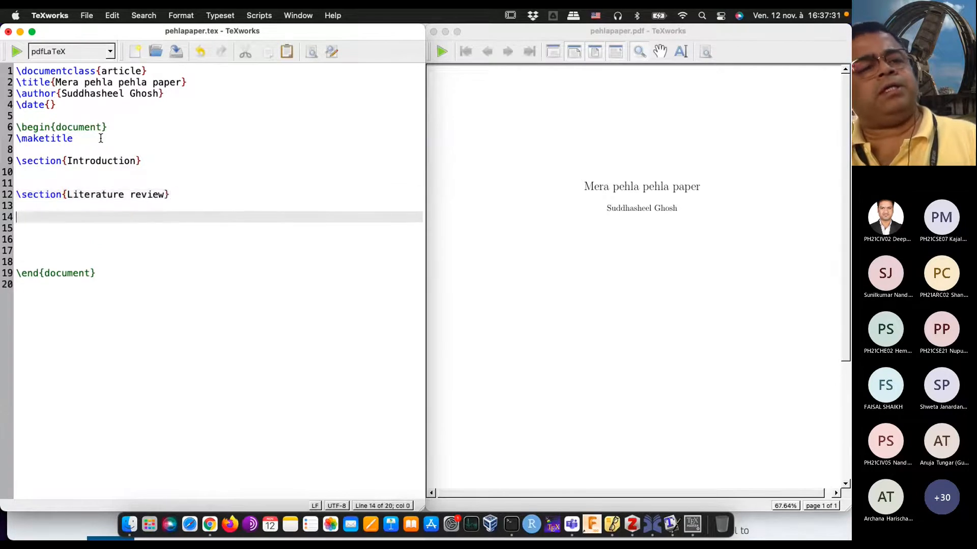
Step: Add \section{Materials and Methods} below the Literature review section, followed by blank lines
{"action": "key", "text": "Return"}
{"action": "type", "text": "\\section{"}
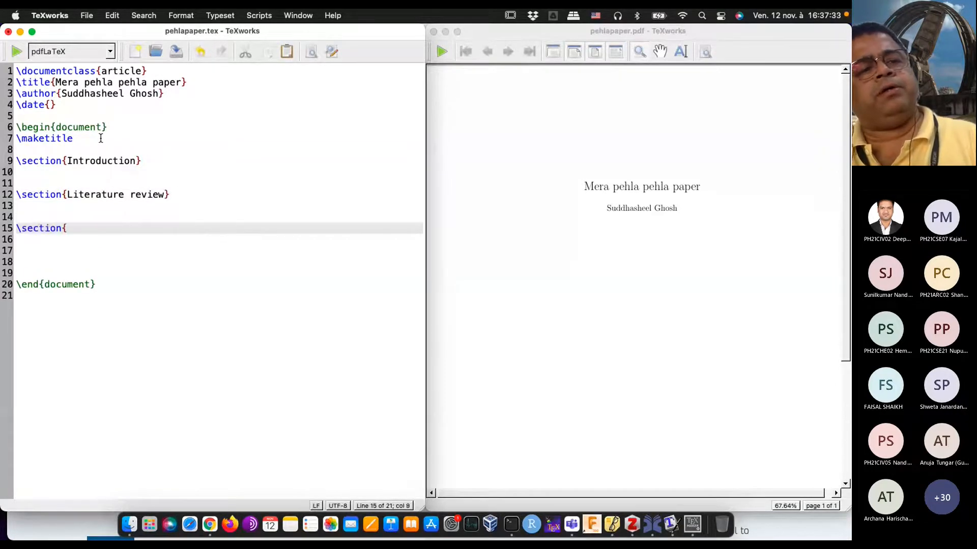
{"action": "type", "text": "Meth"}
{"action": "key", "text": "BackSpace"}
{"action": "key", "text": "BackSpace"}
{"action": "key", "text": "BackSpace"}
{"action": "type", "text": "aterial "}
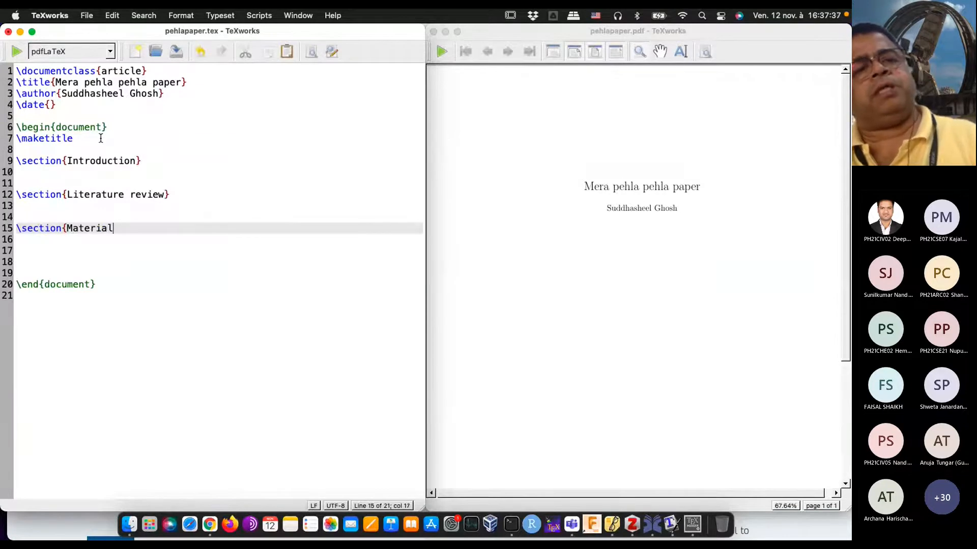
{"action": "type", "text": "s an"}
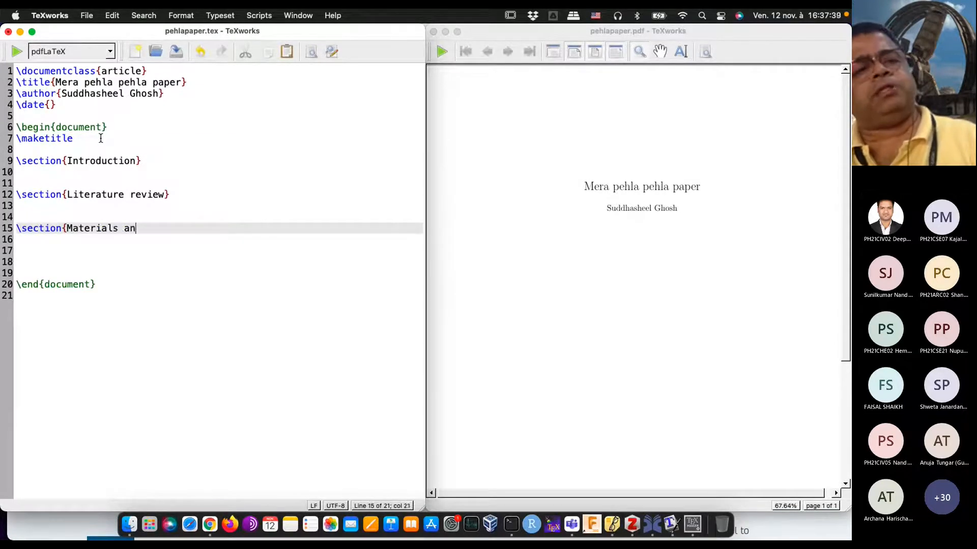
{"action": "type", "text": "d Methods}"}
{"action": "key", "text": "Return"}
{"action": "key", "text": "Return"}
{"action": "key", "text": "Return"}
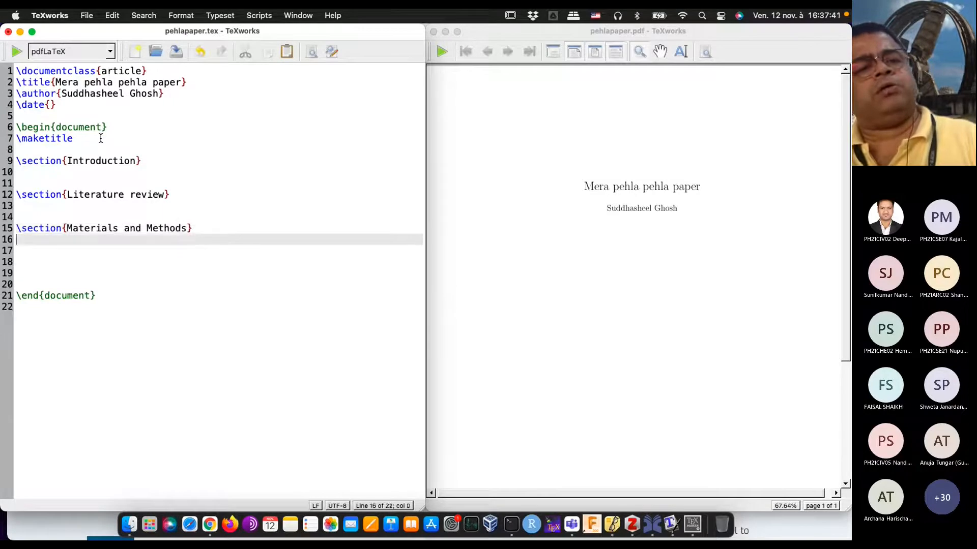
Step: Add \section{Results and discussion} below the Materials and Methods section, followed by two line breaks
{"action": "type", "text": "\\section"}
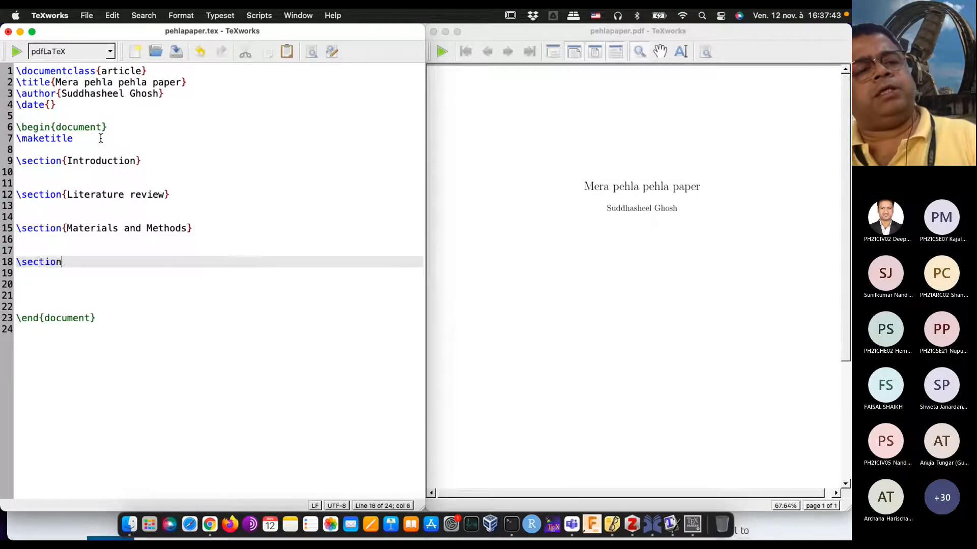
{"action": "type", "text": "{Res"}
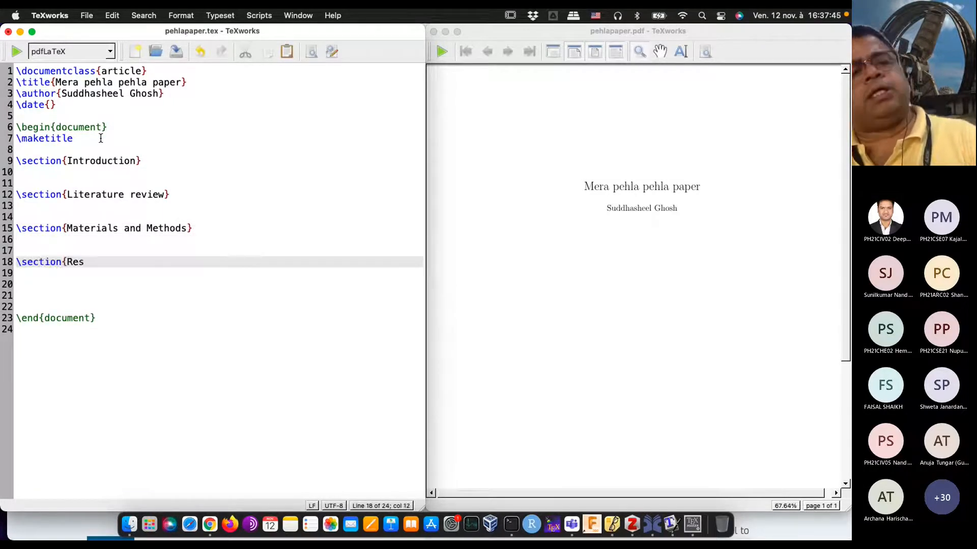
{"action": "type", "text": "ults and discuss"}
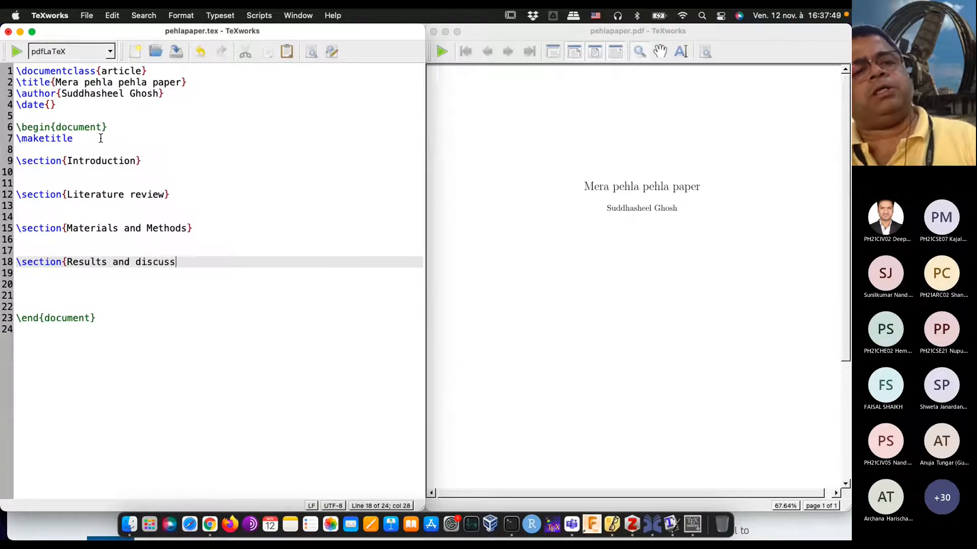
{"action": "type", "text": "ion}"}
{"action": "key", "text": "Return"}
{"action": "key", "text": "Return"}
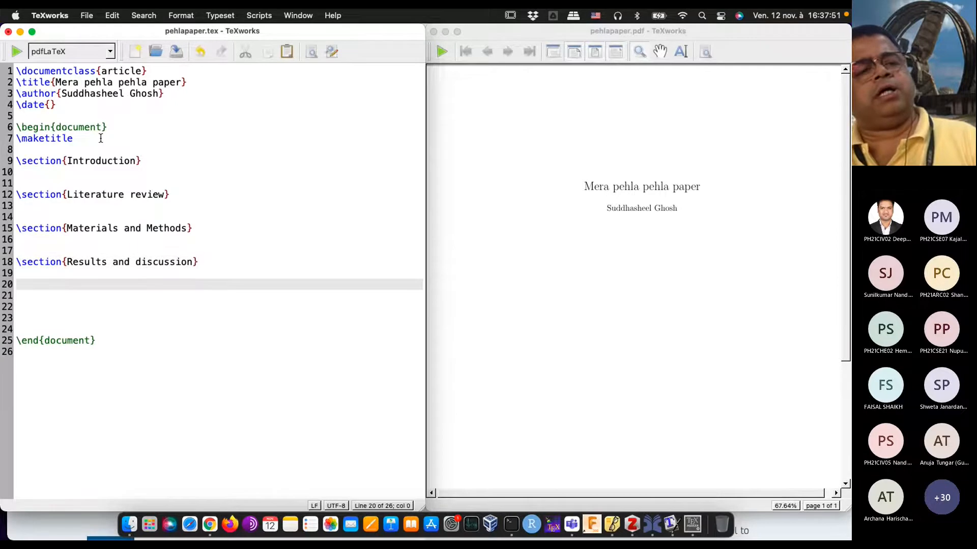
Step: Add \section{Conclusion} below the Results and discussion section and typeset the document
{"action": "key", "text": "Return"}
{"action": "type", "text": "\\section{Co"}
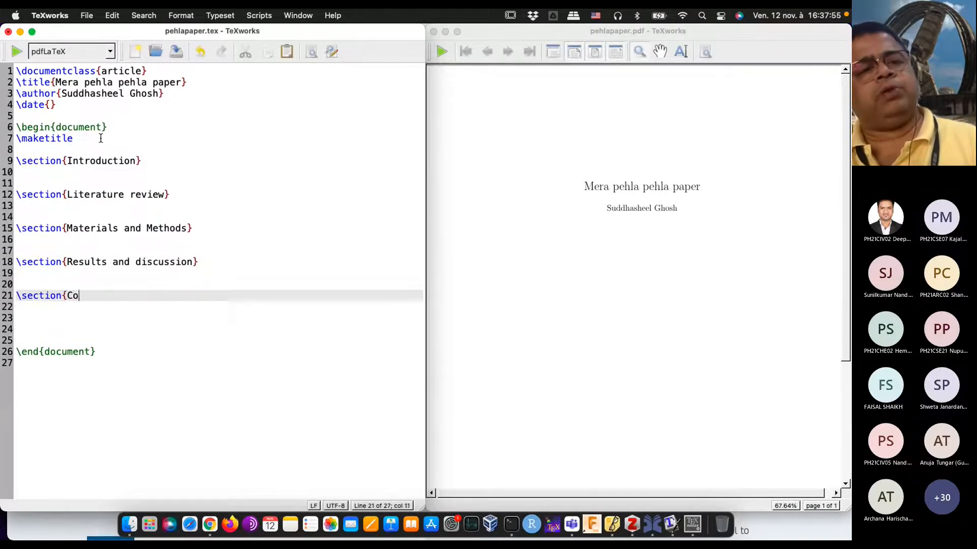
{"action": "type", "text": "nclusion}"}
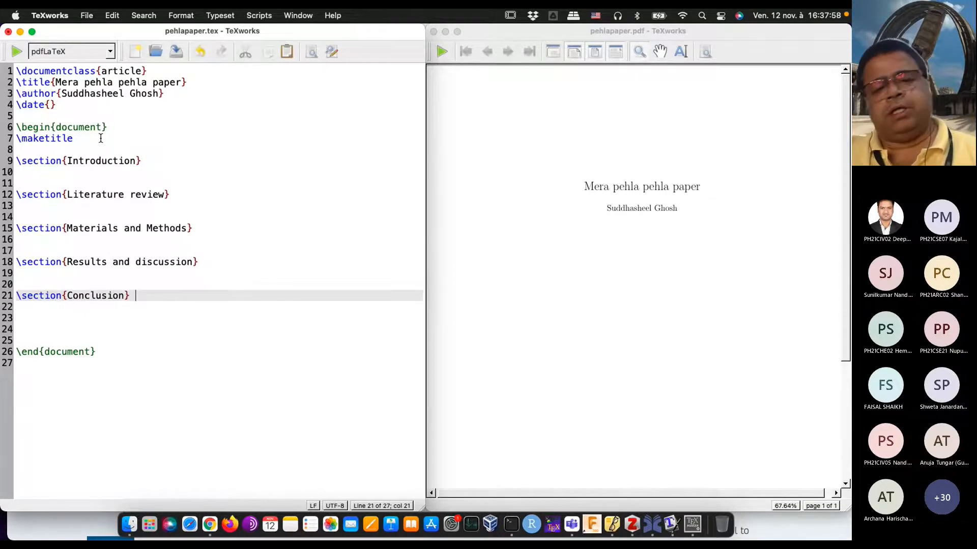
{"action": "key", "text": "Down"}
{"action": "key", "text": "Down"}
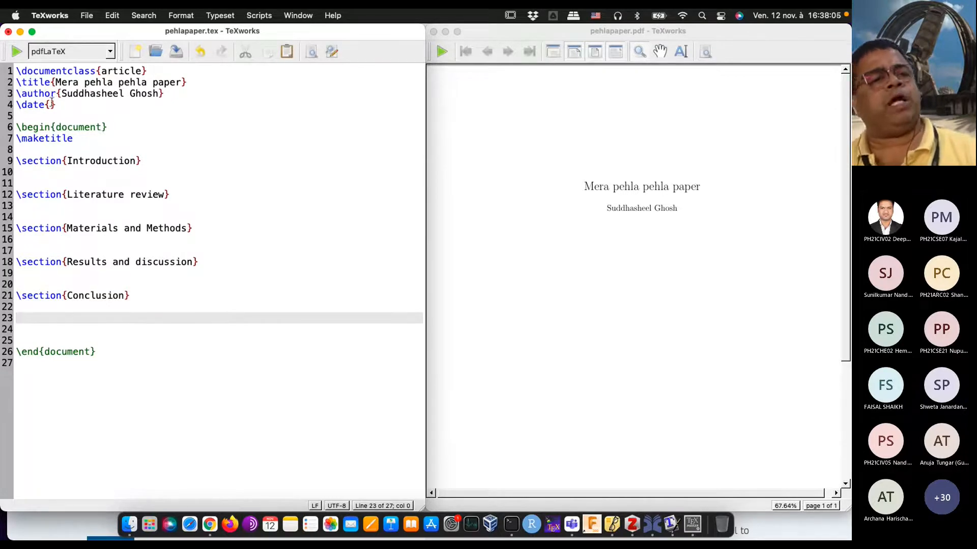
{"action": "left_click", "coordinate": [17, 52]}
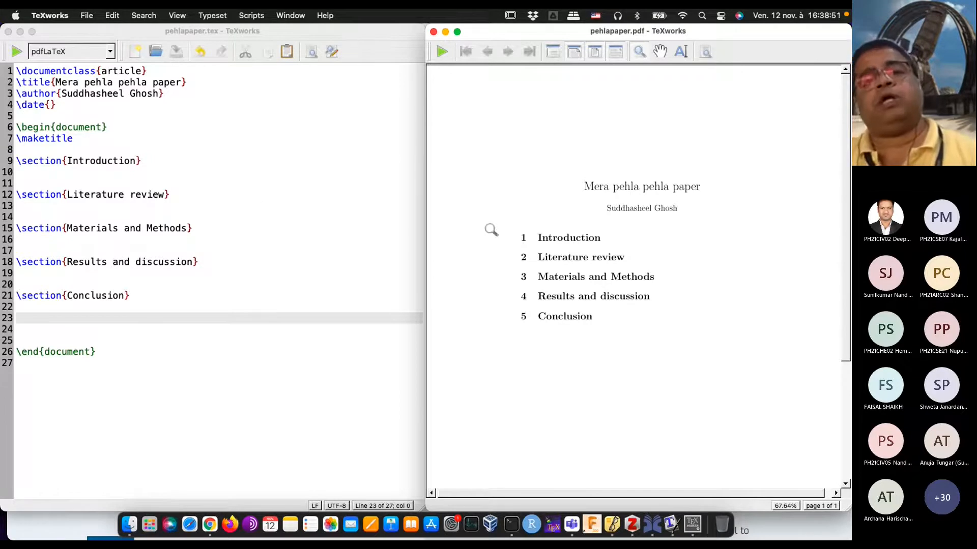
{"action": "left_click_drag", "start_coordinate": [544, 288], "coordinate": [583, 202]}
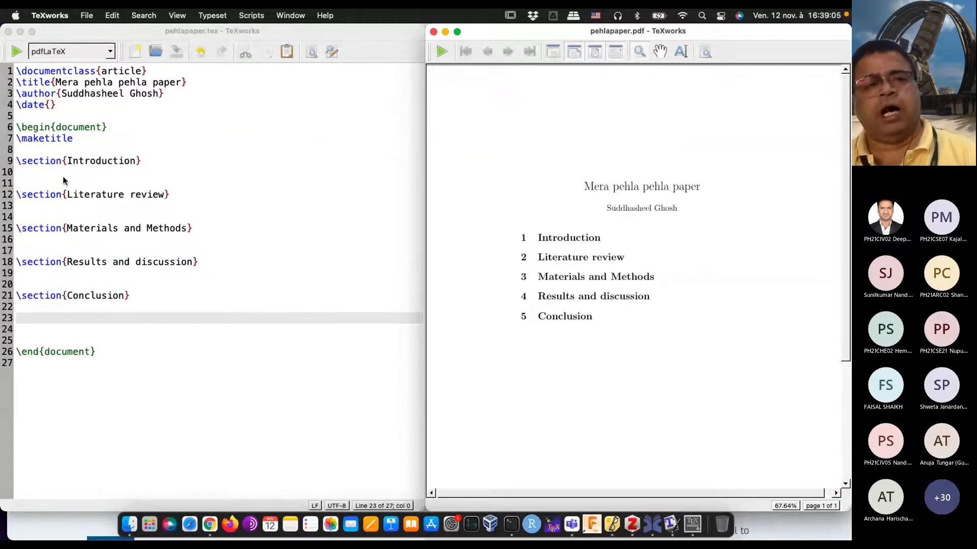
Step: Insert four blank lines between the \documentclass line and the \title line
{"action": "left_click", "coordinate": [158, 70]}
{"action": "key", "text": "Return"}
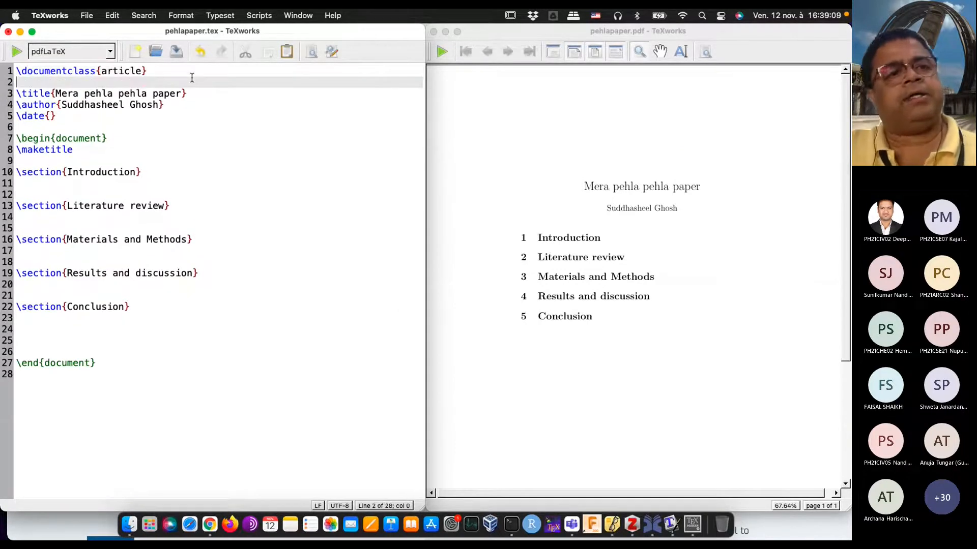
{"action": "key", "text": "Return"}
{"action": "key", "text": "Return"}
{"action": "key", "text": "Return"}
{"action": "key", "text": "Up"}
{"action": "key", "text": "Up"}
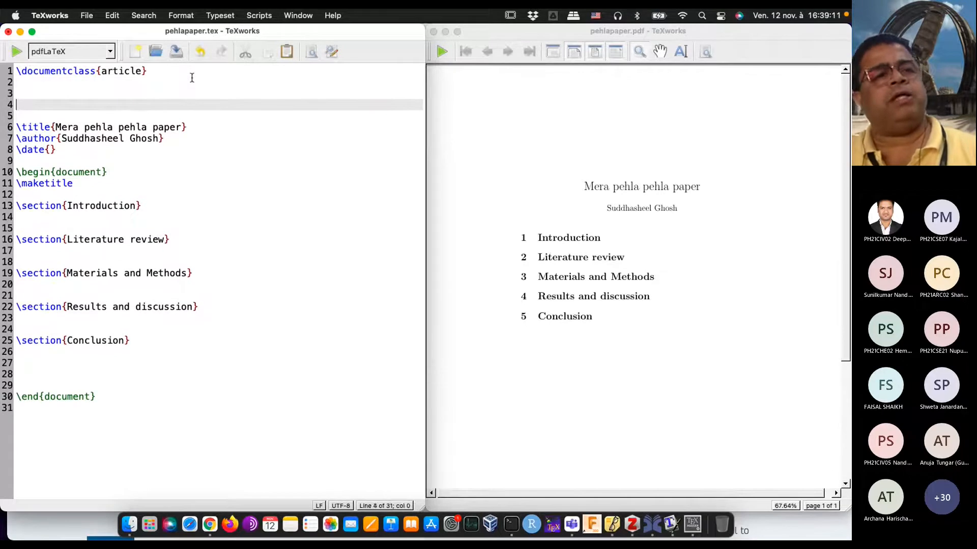
{"action": "key", "text": "Up"}
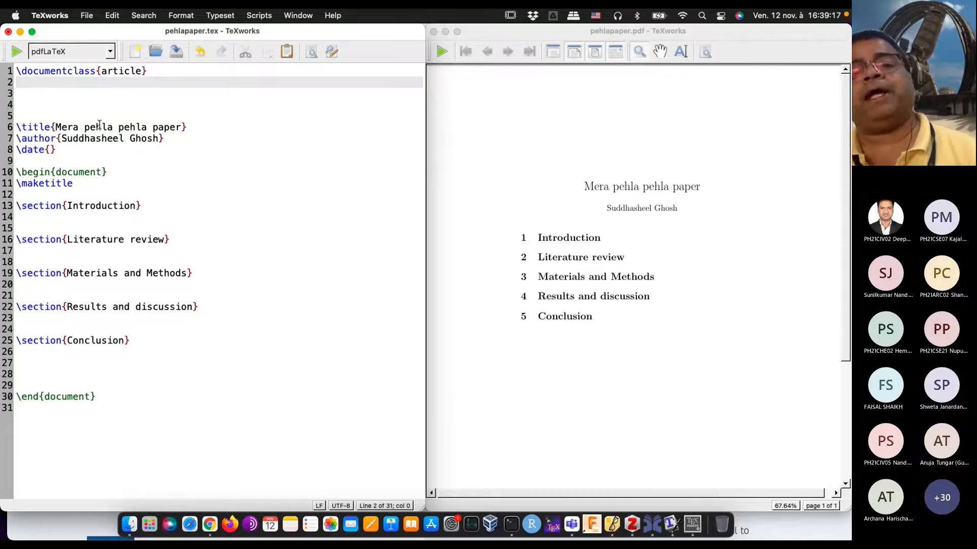
Step: Load the txfonts package with \usepackage{txfonts} directly below the \documentclass line and typeset the document
{"action": "type", "text": "\\usepackage{txfonts}"}
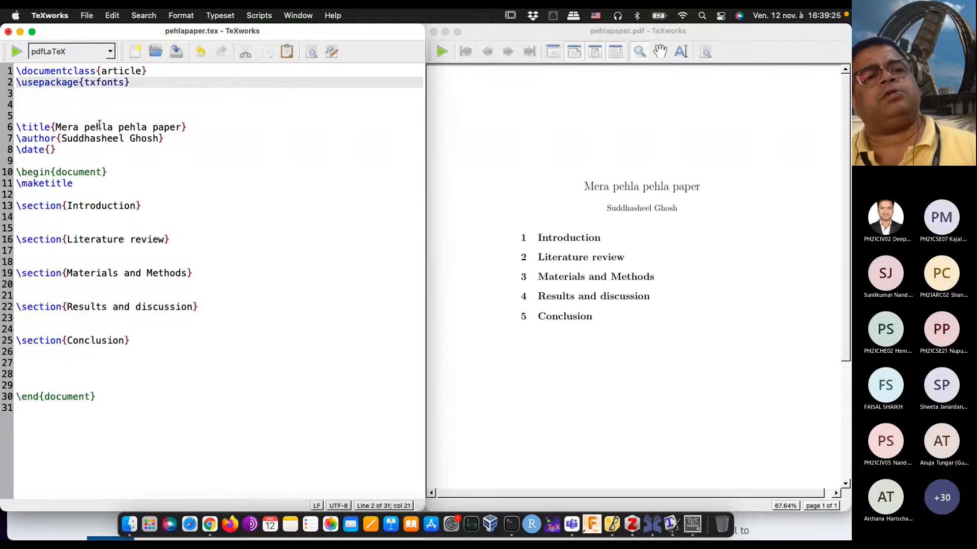
{"action": "left_click", "coordinate": [17, 51]}
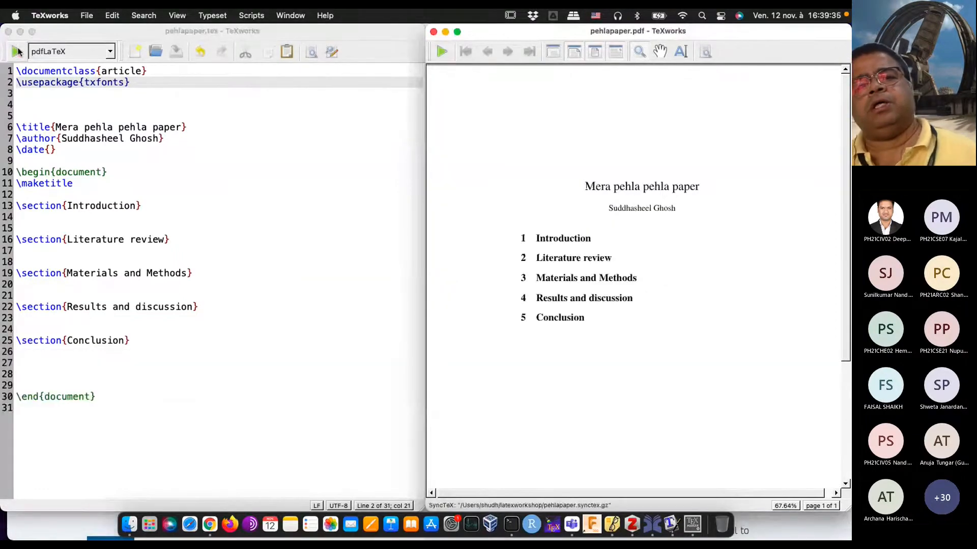
{"action": "left_click_drag", "start_coordinate": [624, 195], "coordinate": [644, 175]}
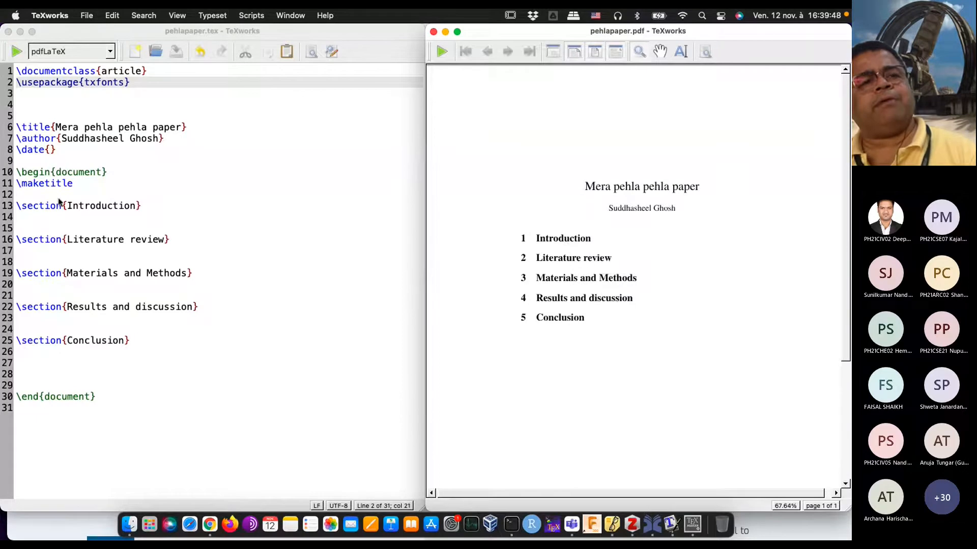
Step: Try the document class paper in the \documentclass braces and typeset the document
{"action": "left_click", "coordinate": [63, 94]}
{"action": "left_click", "coordinate": [143, 74]}
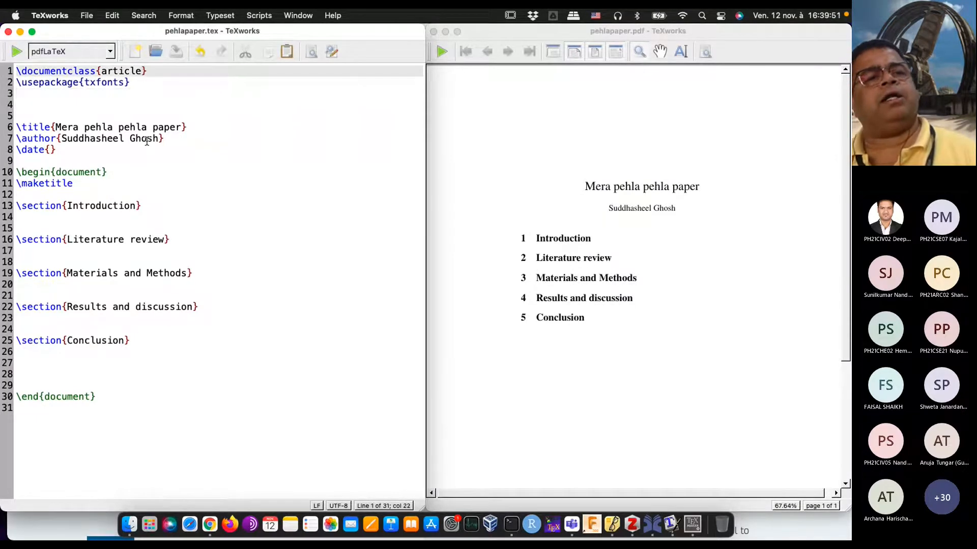
{"action": "key", "text": "BackSpace"}
{"action": "key", "text": "BackSpace"}
{"action": "key", "text": "BackSpace"}
{"action": "key", "text": "BackSpace"}
{"action": "key", "text": "BackSpace"}
{"action": "key", "text": "BackSpace"}
{"action": "key", "text": "BackSpace"}
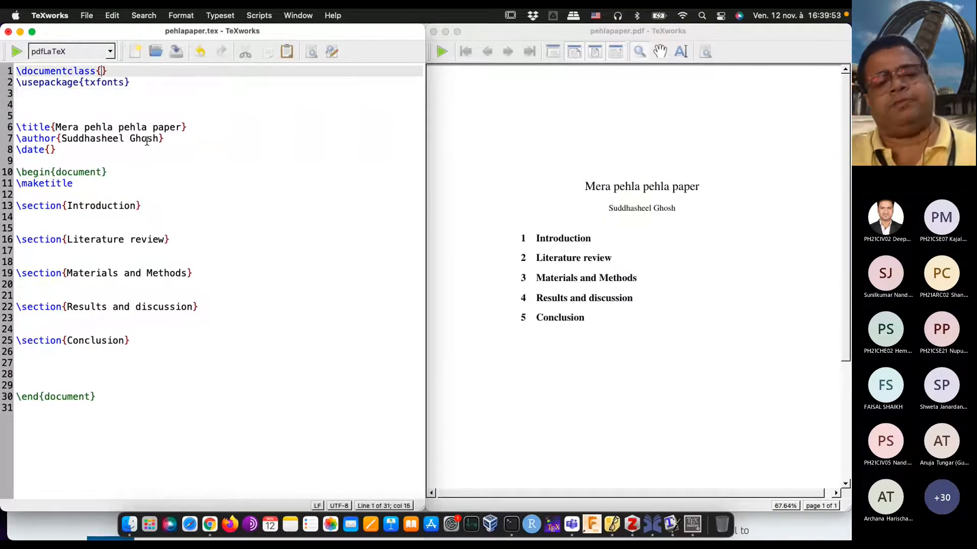
{"action": "type", "text": "paper"}
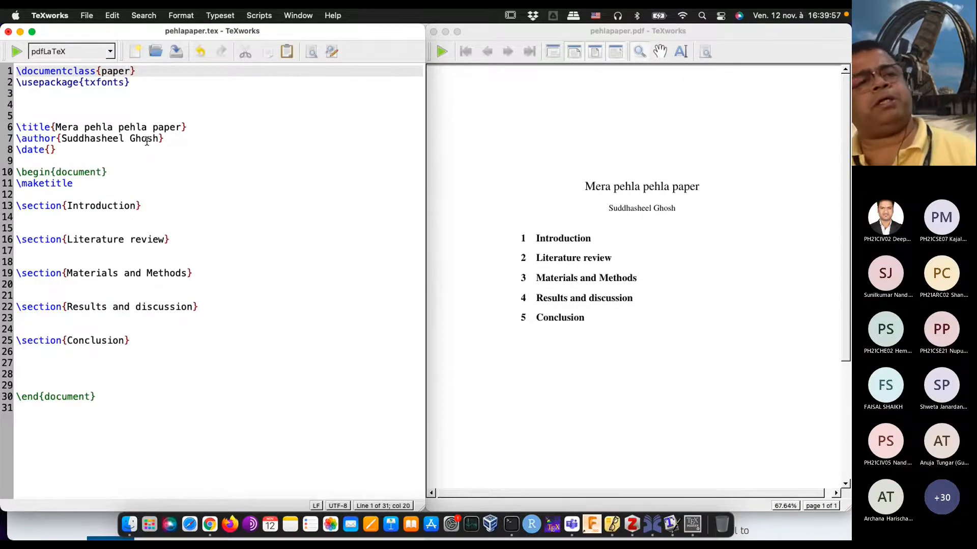
{"action": "left_click", "coordinate": [17, 51]}
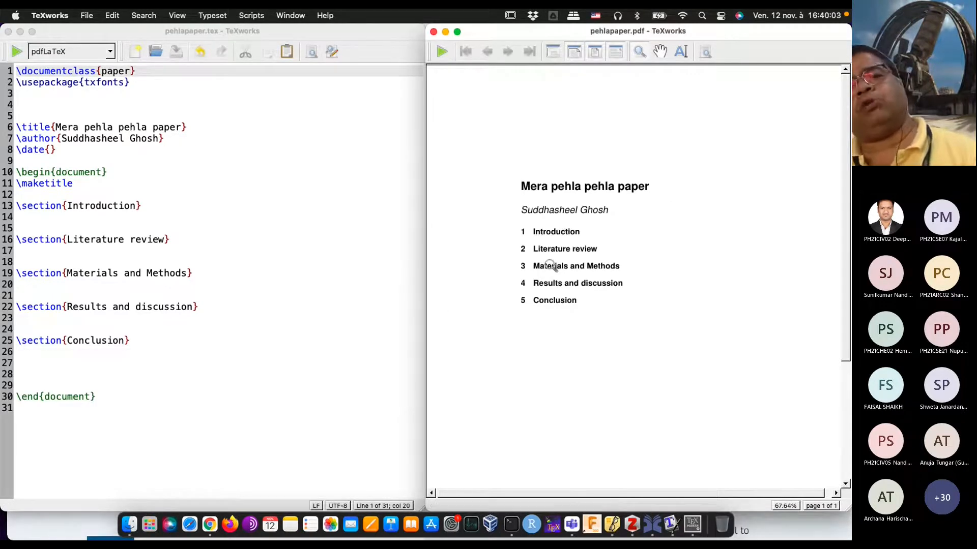
{"action": "left_click_drag", "start_coordinate": [541, 221], "coordinate": [605, 423]}
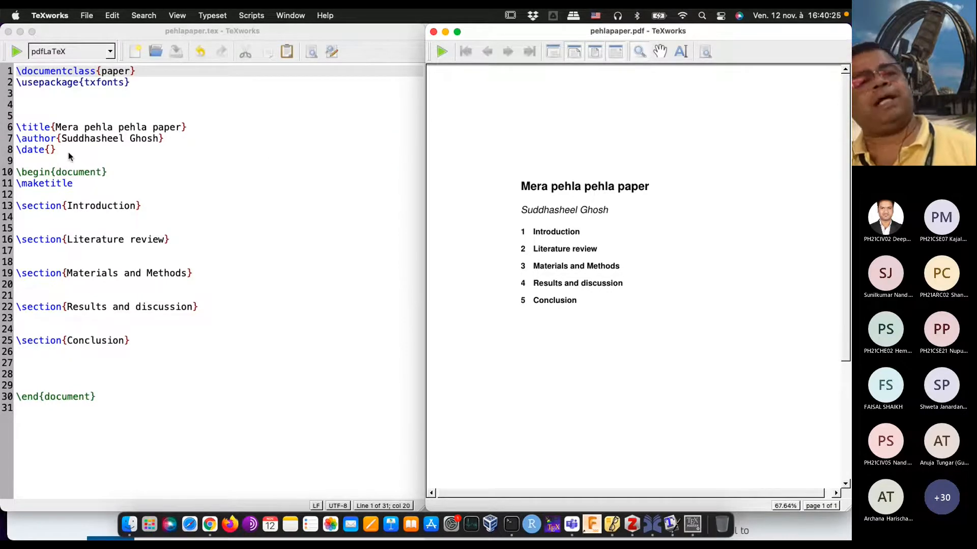
Step: Set the document class back to article in the \documentclass line
{"action": "left_click", "coordinate": [133, 75]}
{"action": "key", "text": "BackSpace"}
{"action": "key", "text": "BackSpace"}
{"action": "key", "text": "BackSpace"}
{"action": "key", "text": "BackSpace"}
{"action": "key", "text": "BackSpace"}
{"action": "type", "text": "articles"}
{"action": "key", "text": "BackSpace"}
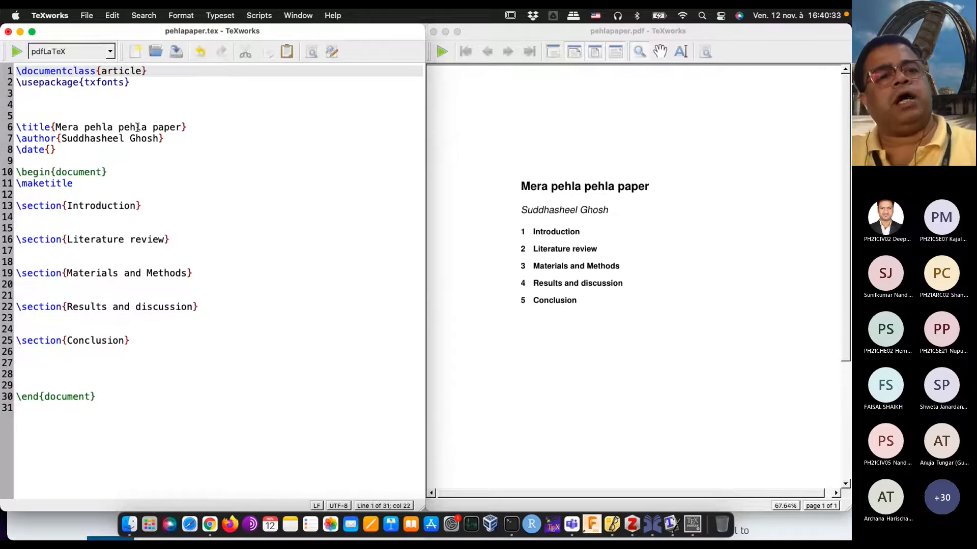
Step: Add an abstract environment below \maketitle, with an empty line between \begin{abstract} and \end{abstract}
{"action": "key", "text": "Down"}
{"action": "key", "text": "Down"}
{"action": "key", "text": "Down"}
{"action": "key", "text": "Down"}
{"action": "key", "text": "Down"}
{"action": "key", "text": "Down"}
{"action": "key", "text": "Down"}
{"action": "key", "text": "Down"}
{"action": "key", "text": "Down"}
{"action": "key", "text": "Down"}
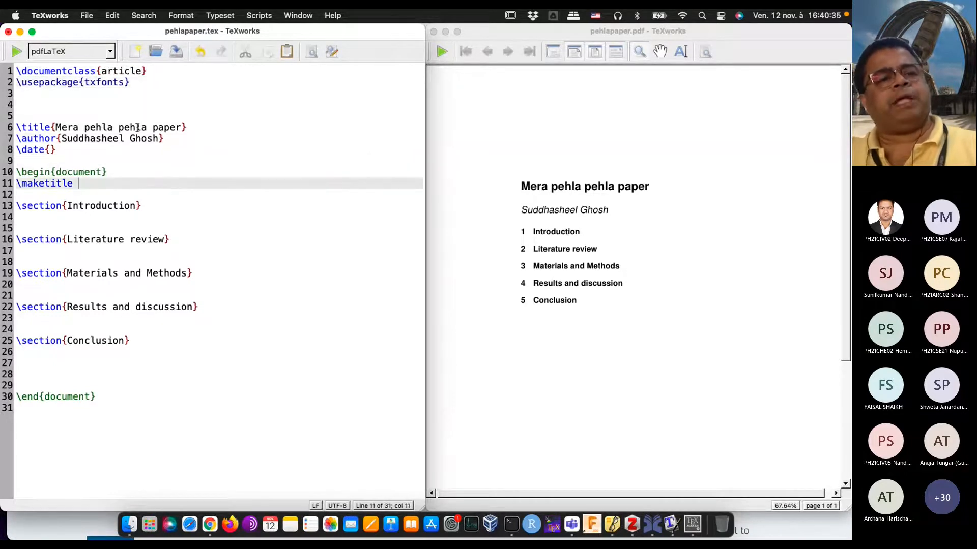
{"action": "key", "text": "Return"}
{"action": "type", "text": "\\"}
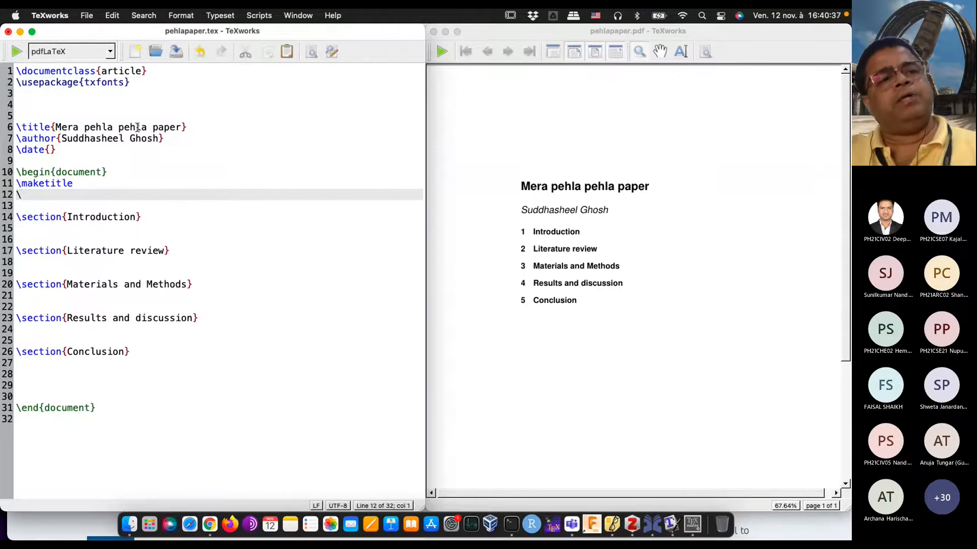
{"action": "type", "text": "begin"}
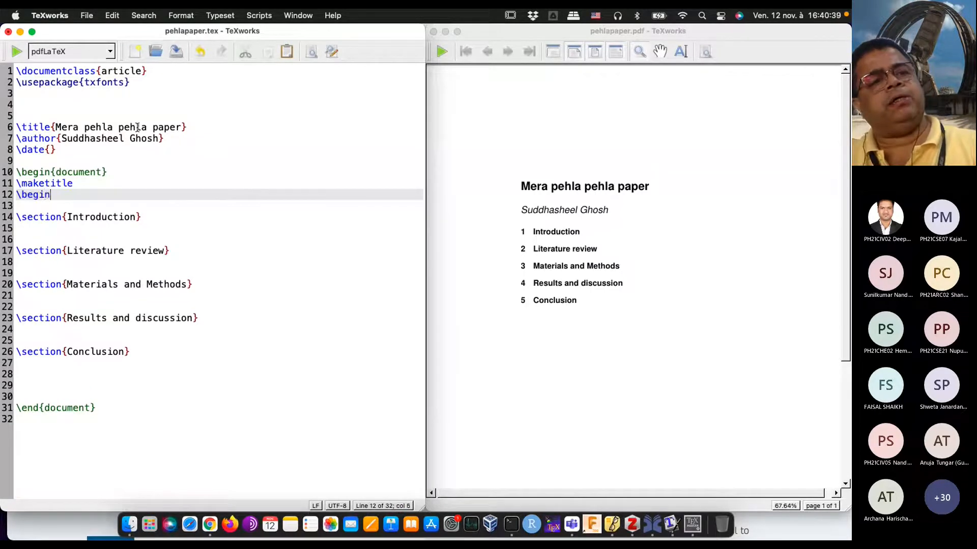
{"action": "type", "text": "{a"}
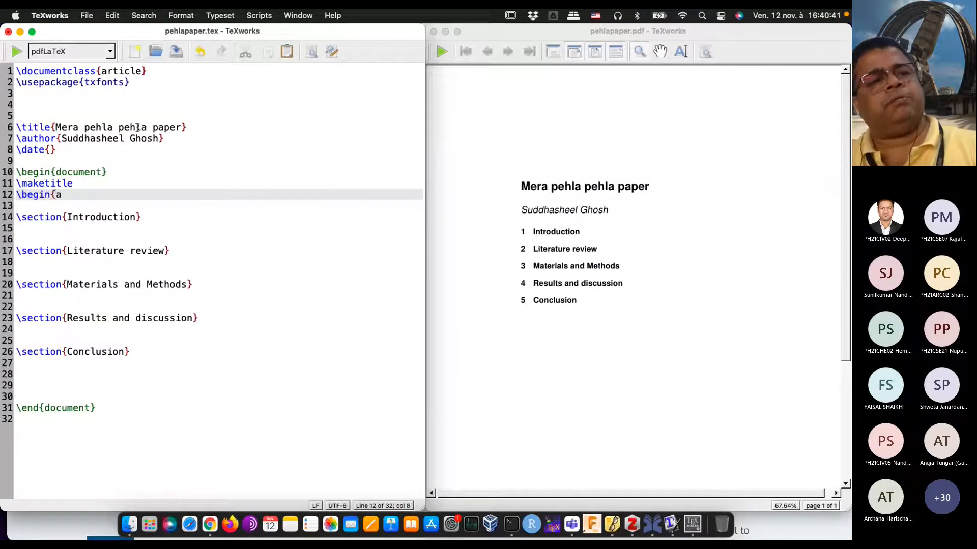
{"action": "type", "text": "bstract}"}
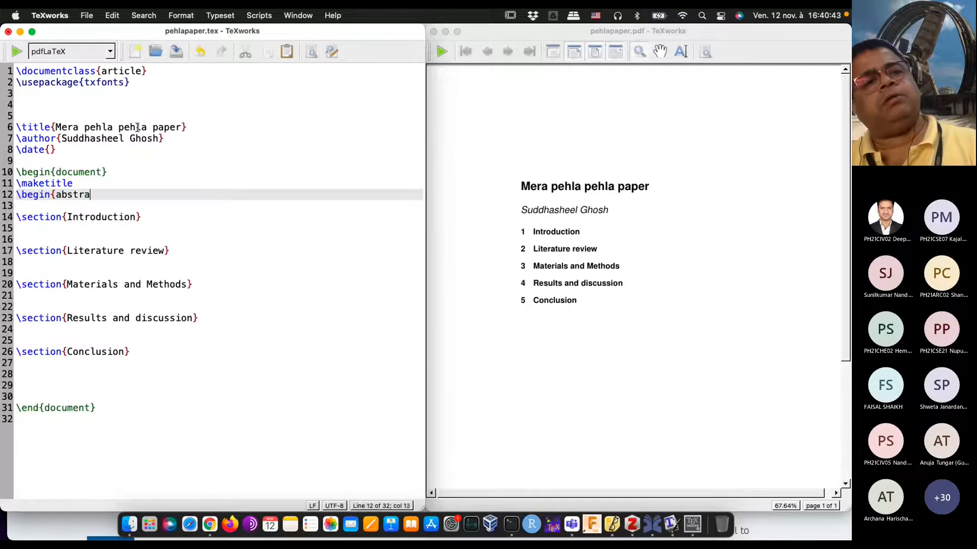
{"action": "key", "text": "Return"}
{"action": "key", "text": "Return"}
{"action": "type", "text": "\\end{"}
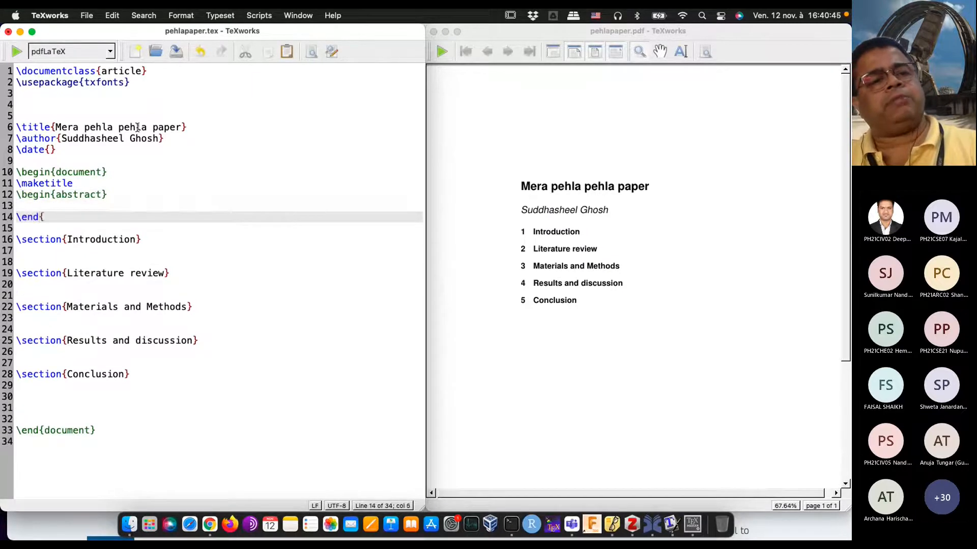
{"action": "type", "text": "abst"}
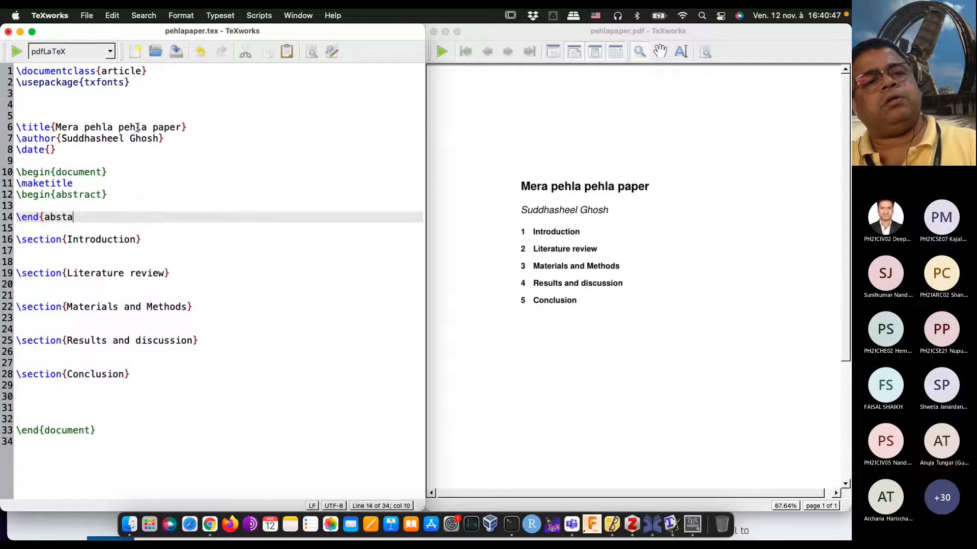
{"action": "type", "text": "ract}"}
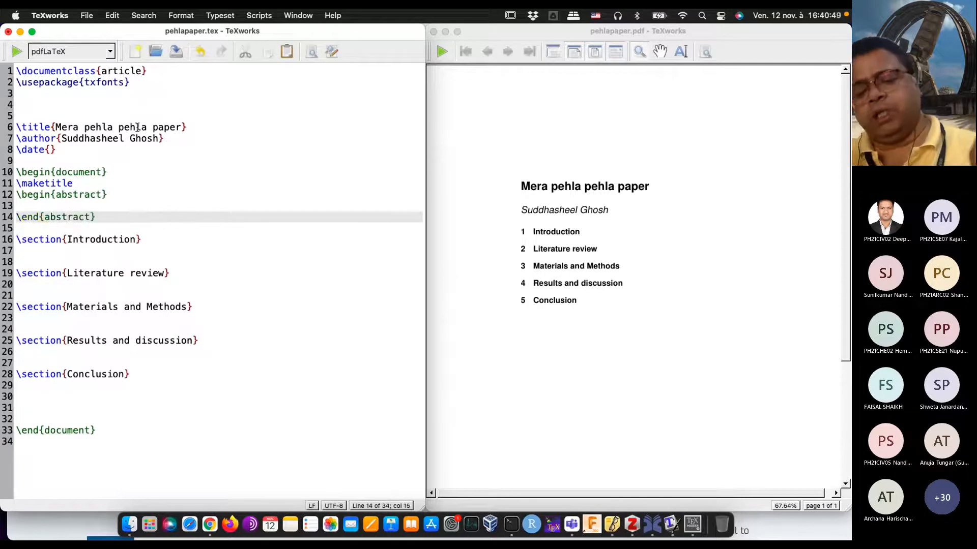
Step: Write the abstract's first sentence: "In this paper we are going to talk about shape optimisation for cars using Non-uniform rational B-splines (NURBS)."
{"action": "key", "text": "Up"}
{"action": "type", "text": "In this paper we"}
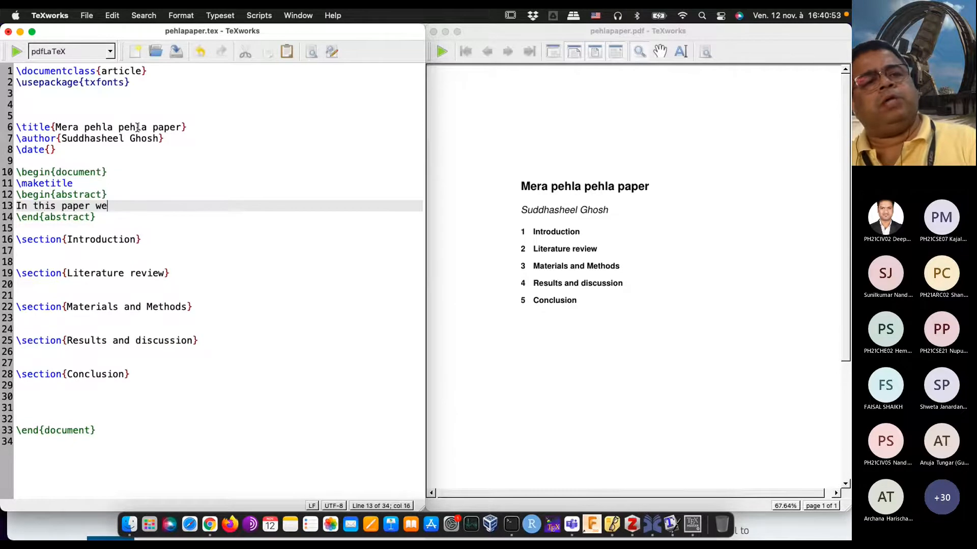
{"action": "type", "text": " are going t"}
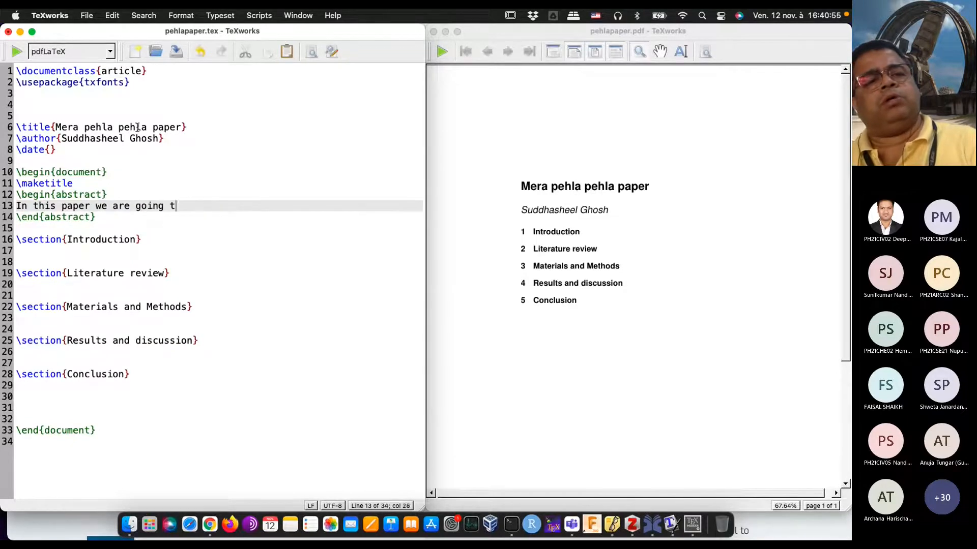
{"action": "type", "text": "o talk about sone"}
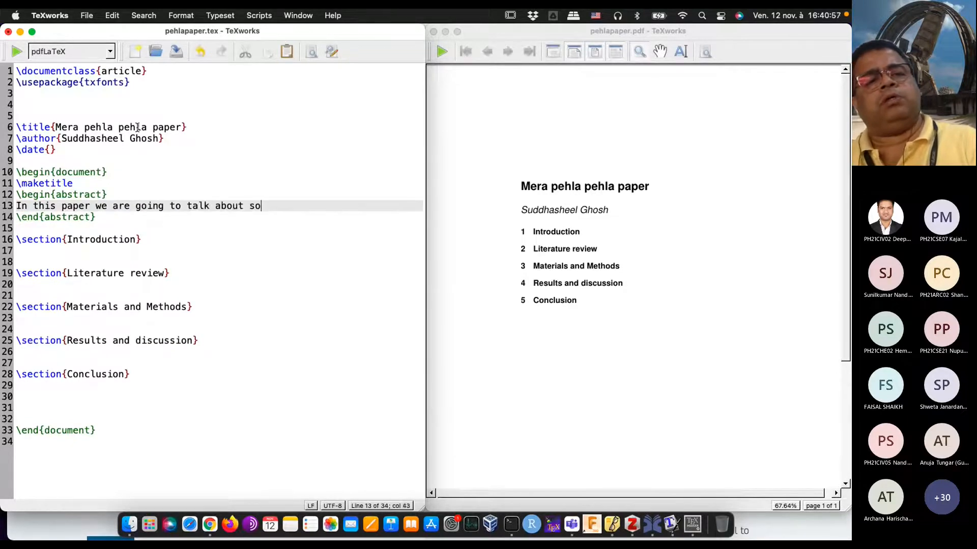
{"action": "key", "text": "BackSpace"}
{"action": "key", "text": "BackSpace"}
{"action": "key", "text": "BackSpace"}
{"action": "type", "text": "me"}
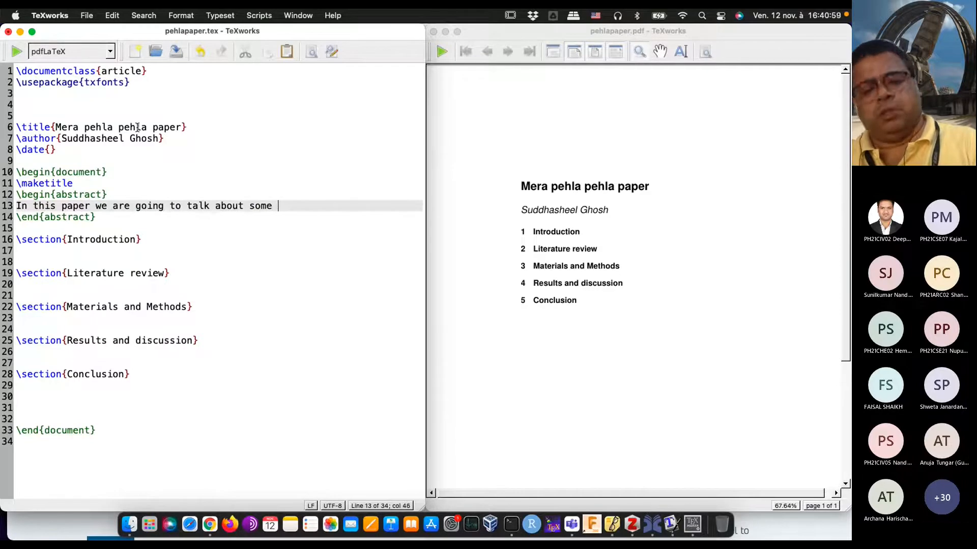
{"action": "key", "text": "BackSpace"}
{"action": "key", "text": "BackSpace"}
{"action": "key", "text": "BackSpace"}
{"action": "key", "text": "BackSpace"}
{"action": "key", "text": "BackSpace"}
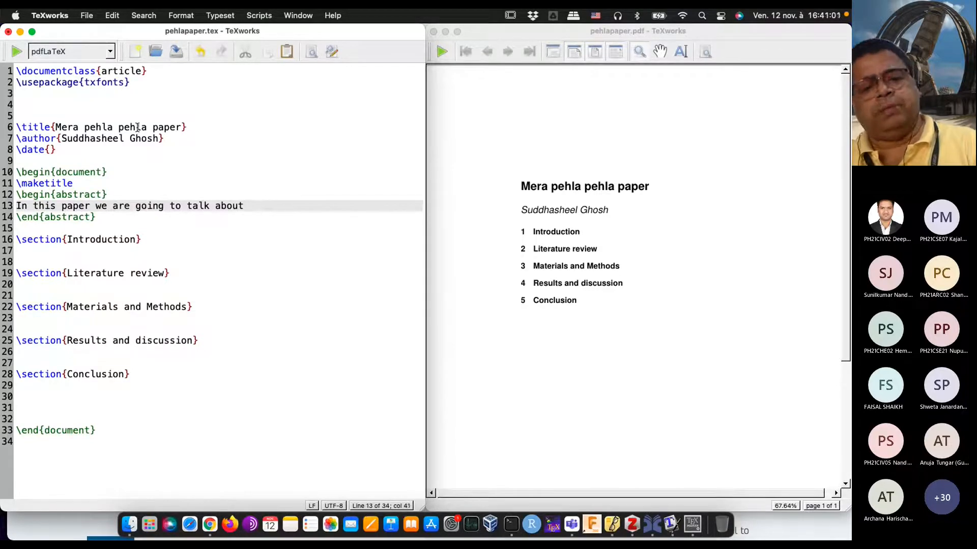
{"action": "type", "text": "shape optimisa"}
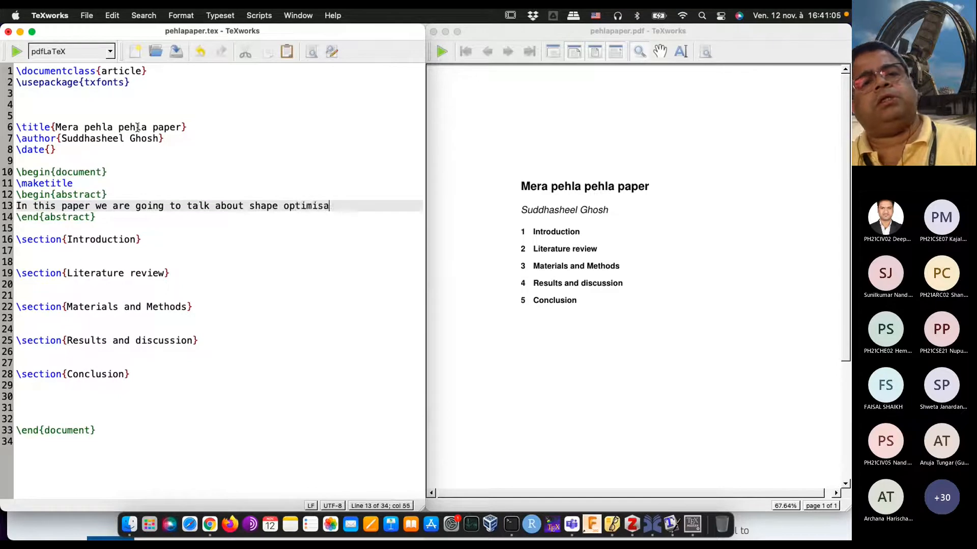
{"action": "type", "text": "tion for card"}
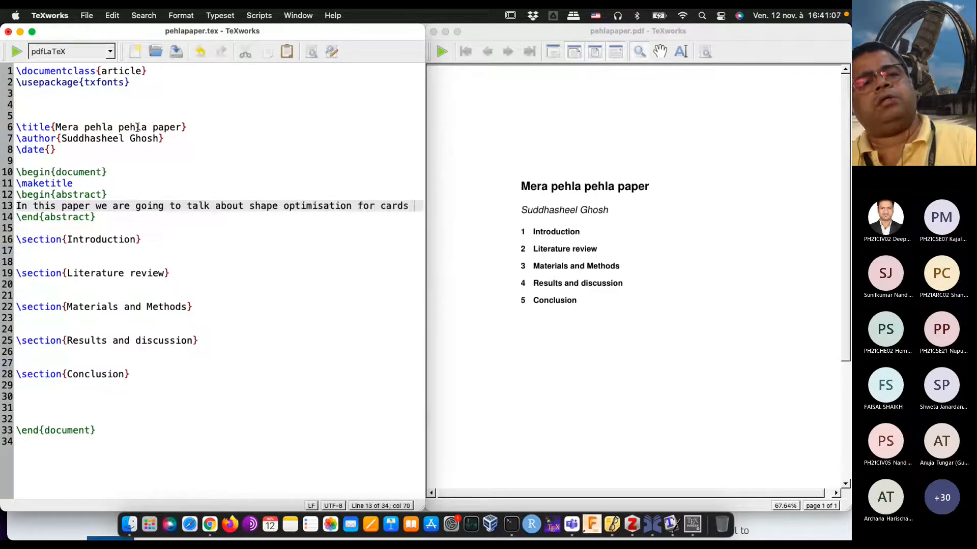
{"action": "key", "text": "BackSpace"}
{"action": "type", "text": "s using "}
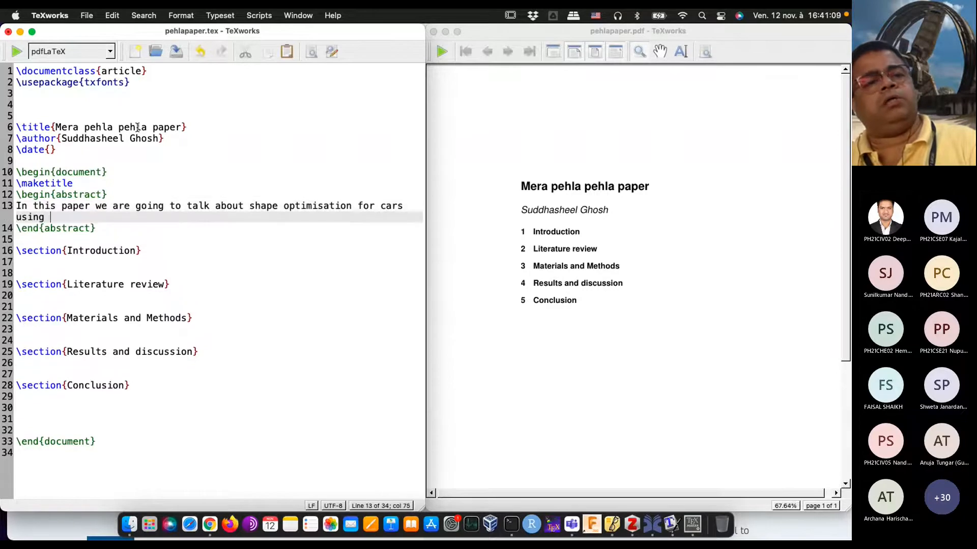
{"action": "type", "text": "Non-unifo"}
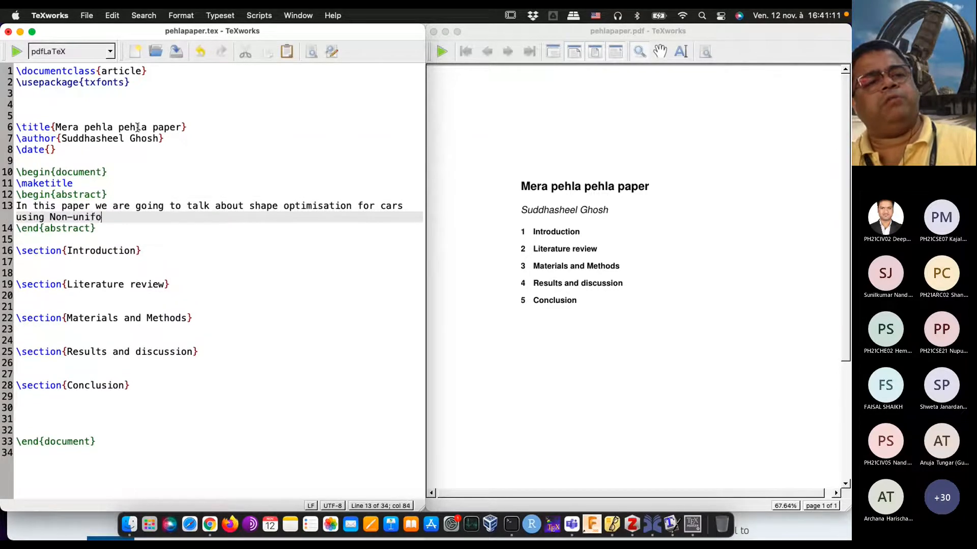
{"action": "type", "text": "rm rationa"}
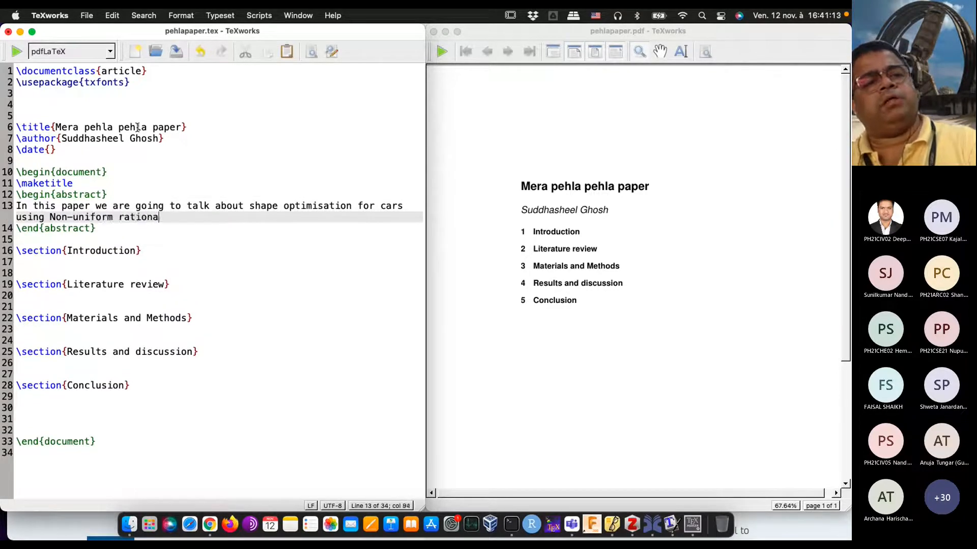
{"action": "type", "text": "l B-spli"}
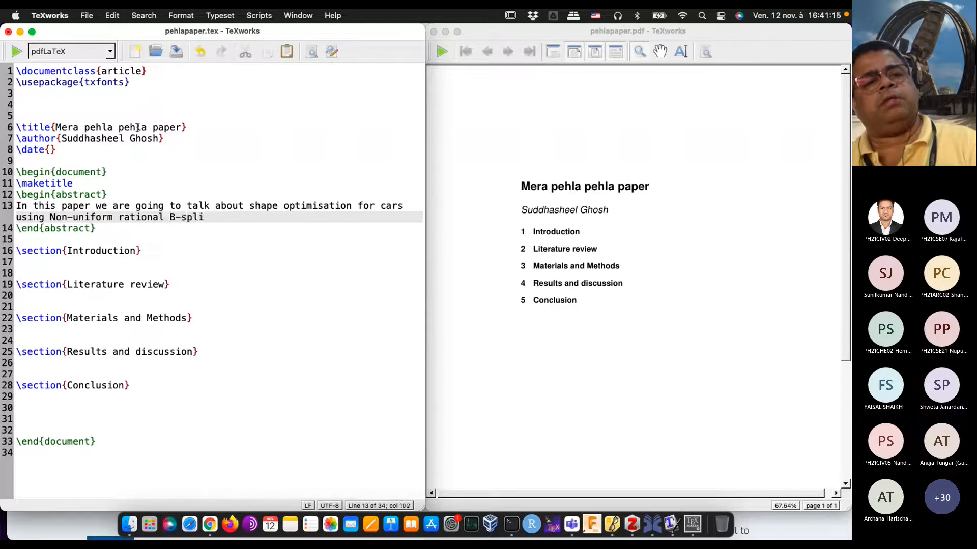
{"action": "type", "text": "nes (NUR"}
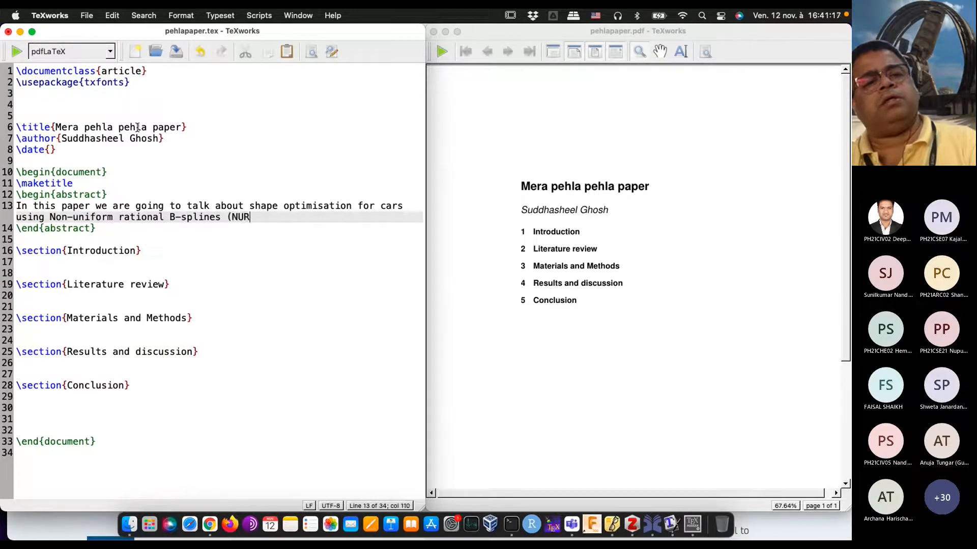
{"action": "type", "text": "BS). "}
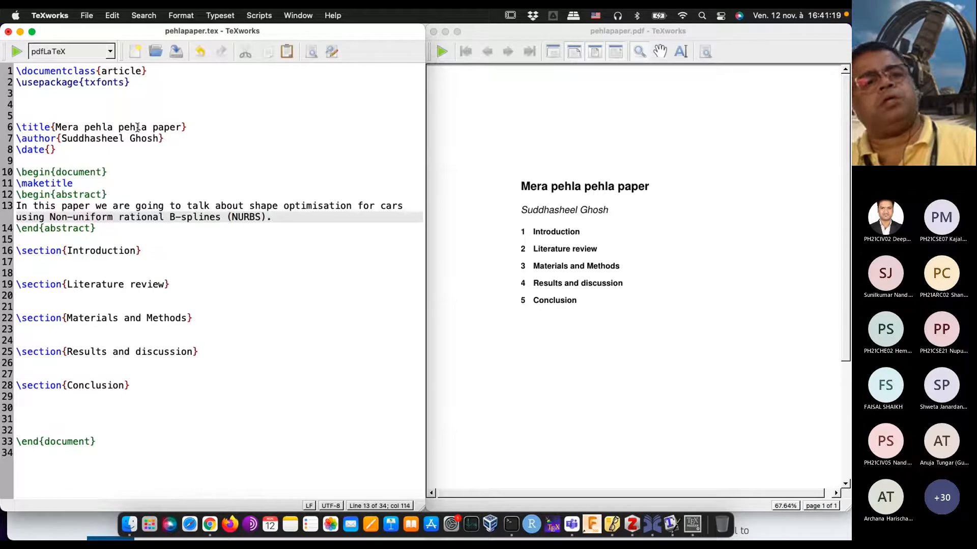
{"action": "type", "text": "Liter"}
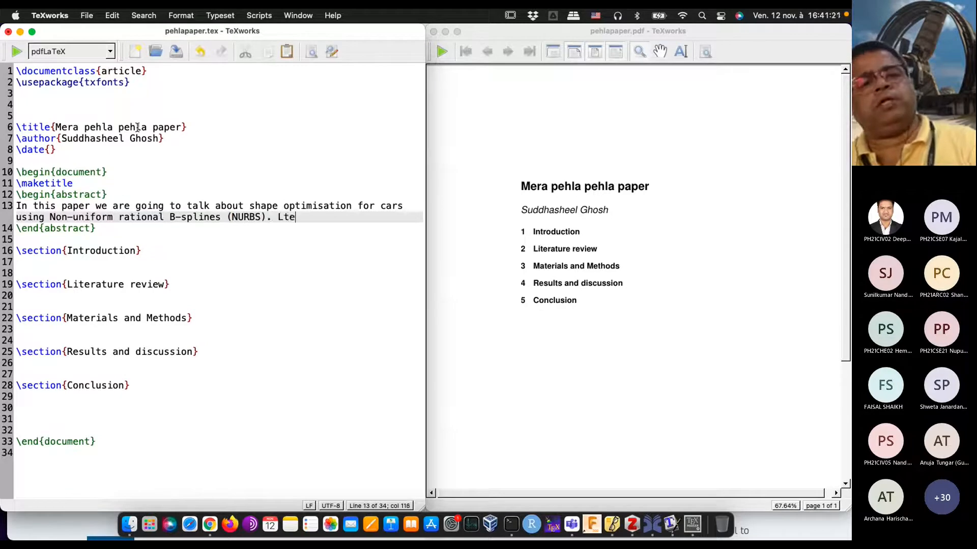
{"action": "type", "text": "ature revi"}
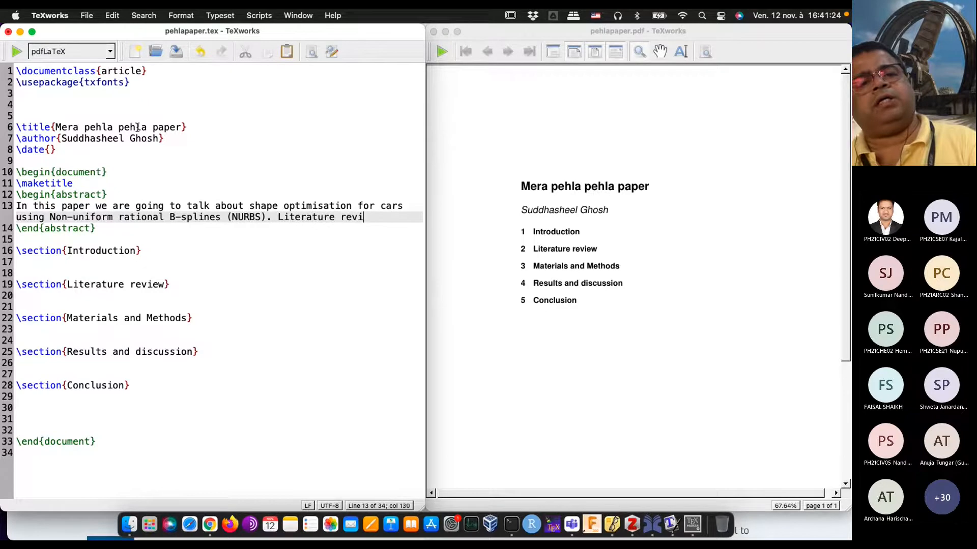
Step: Append "Literature reveals that aerodynamic structure of cars gives better mileage..." to the abstract and typeset the document
{"action": "key", "text": "BackSpace"}
{"action": "type", "text": "ea"}
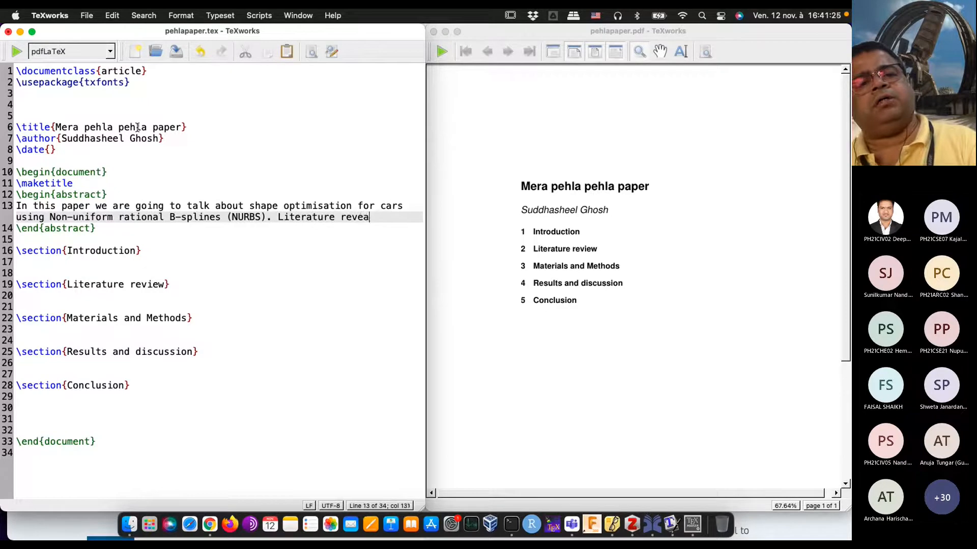
{"action": "type", "text": "ls that aaeri"}
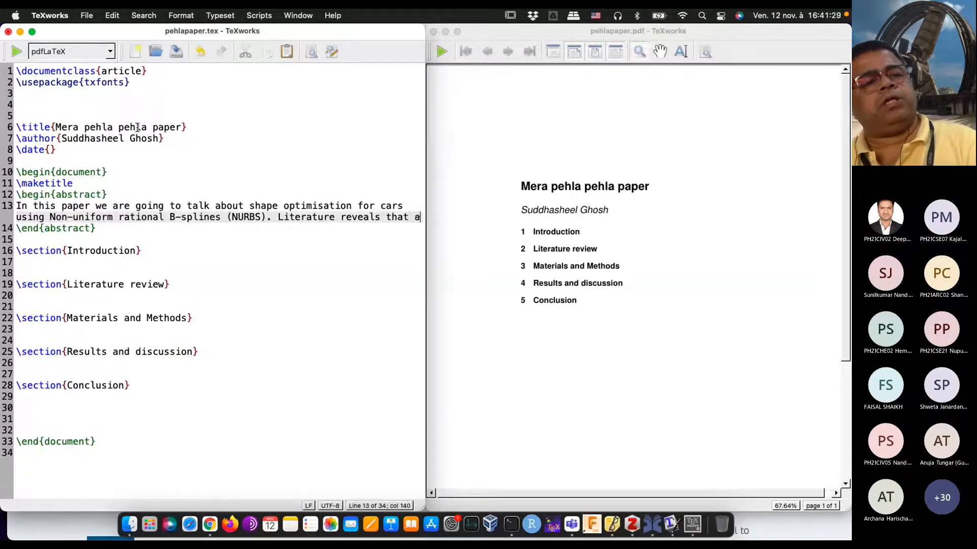
{"action": "key", "text": "BackSpace"}
{"action": "type", "text": "odynamic structure of cars"}
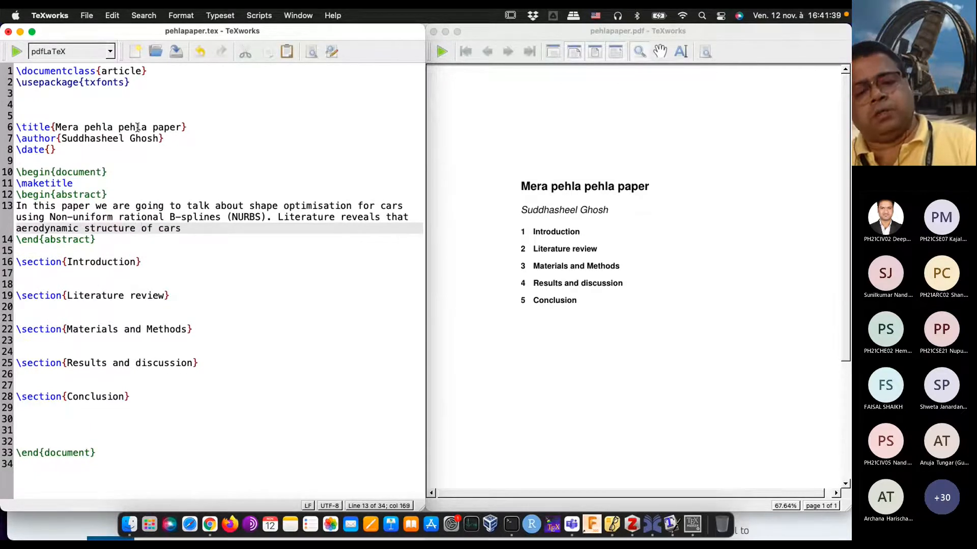
{"action": "type", "text": " gives better mil"}
{"action": "type", "text": "e"}
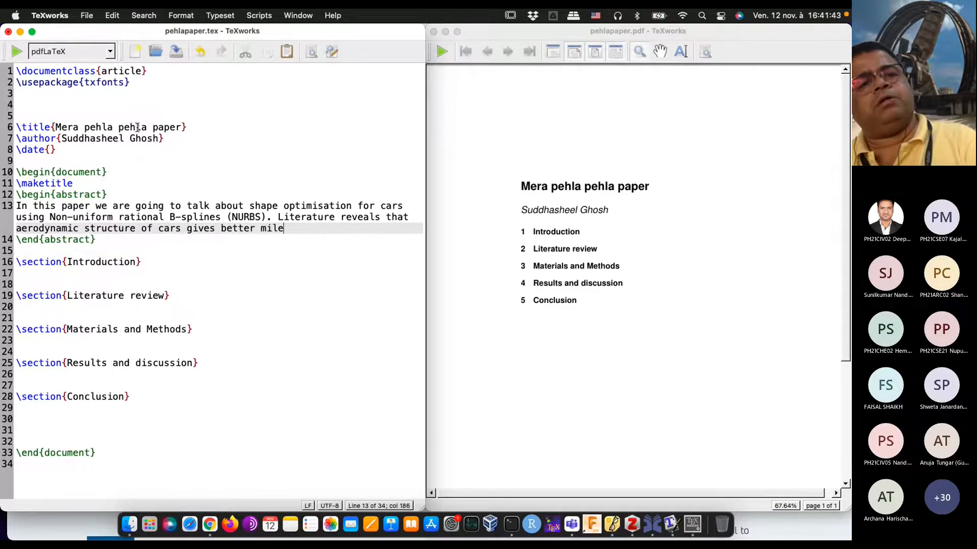
{"action": "type", "text": "age..."}
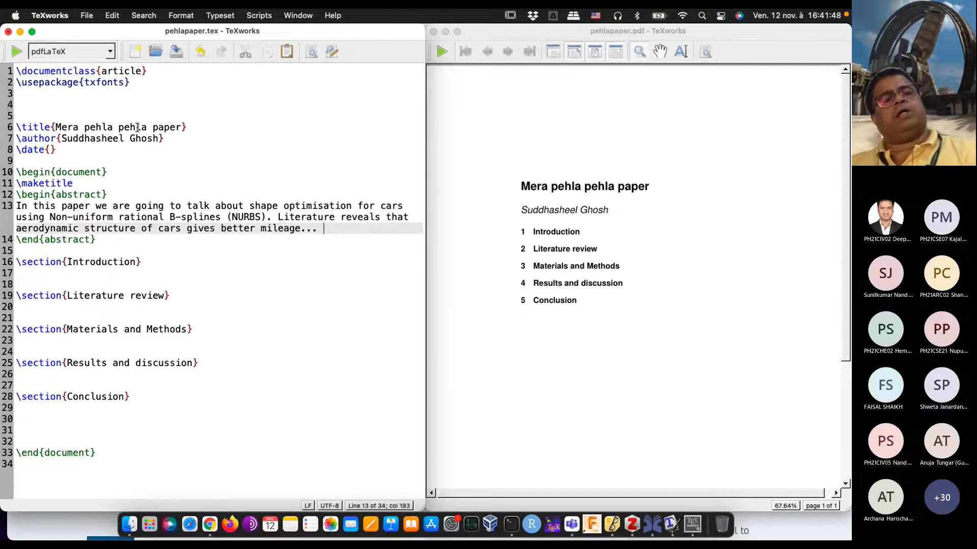
{"action": "left_click", "coordinate": [15, 52]}
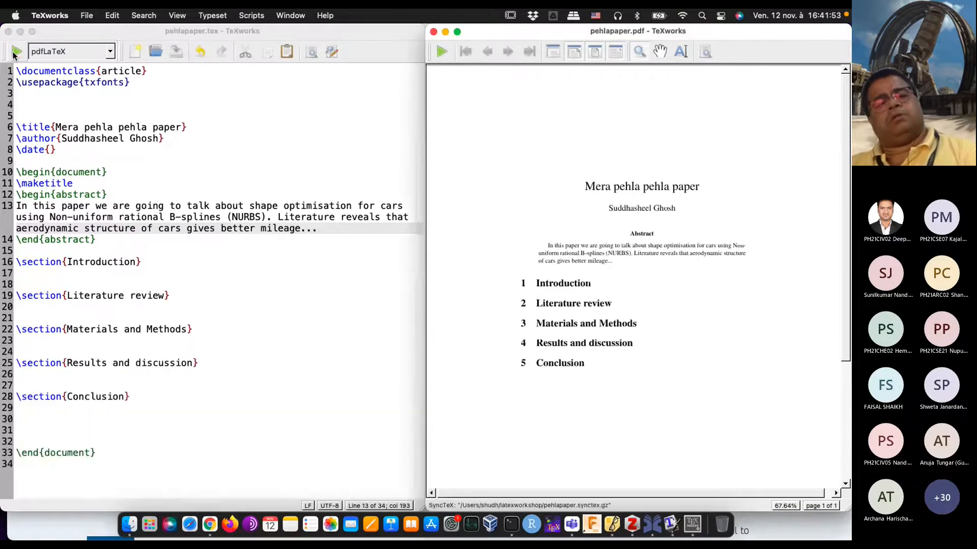
{"action": "left_click_drag", "start_coordinate": [635, 259], "coordinate": [597, 230]}
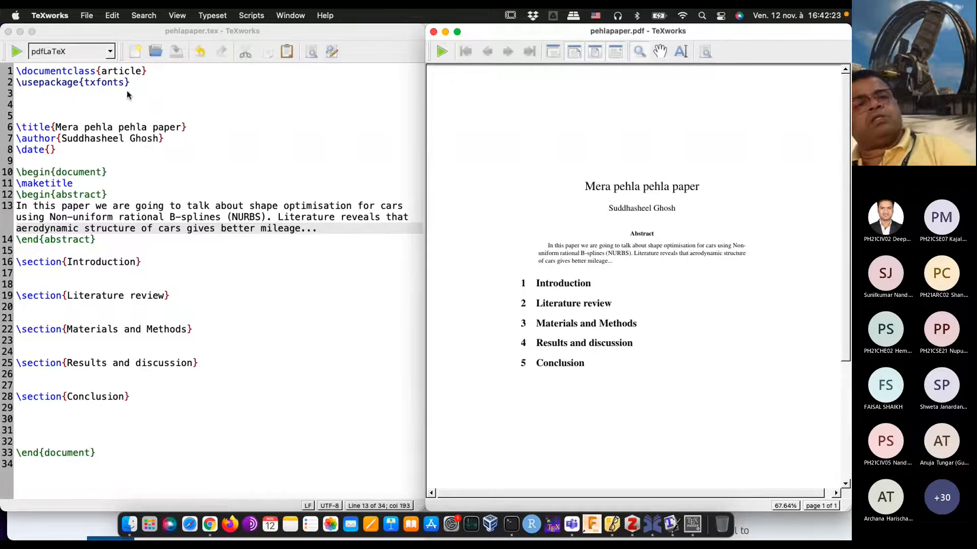
Step: Try the document class ieeetran in the \documentclass braces and typeset the document
{"action": "left_click", "coordinate": [144, 74]}
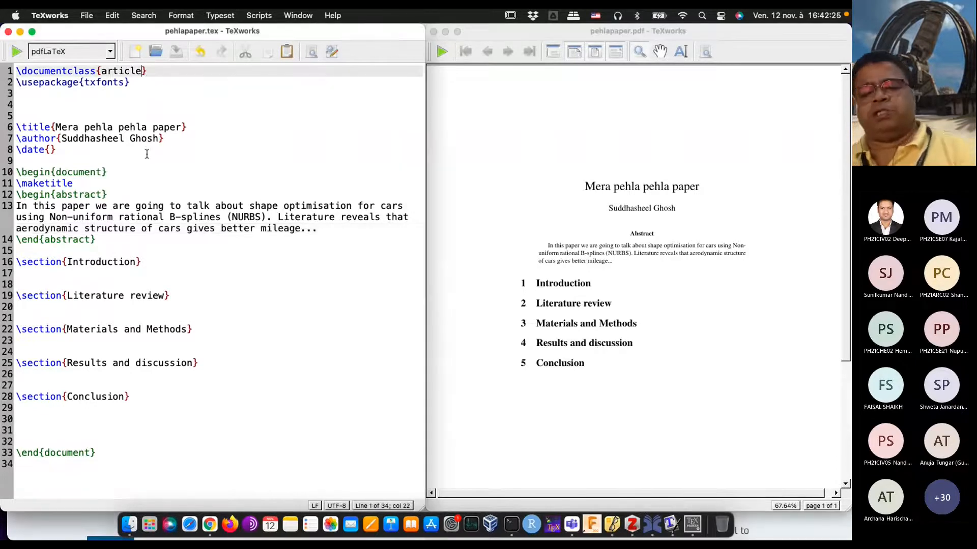
{"action": "key", "text": "BackSpace"}
{"action": "key", "text": "BackSpace"}
{"action": "key", "text": "BackSpace"}
{"action": "key", "text": "BackSpace"}
{"action": "key", "text": "BackSpace"}
{"action": "key", "text": "BackSpace"}
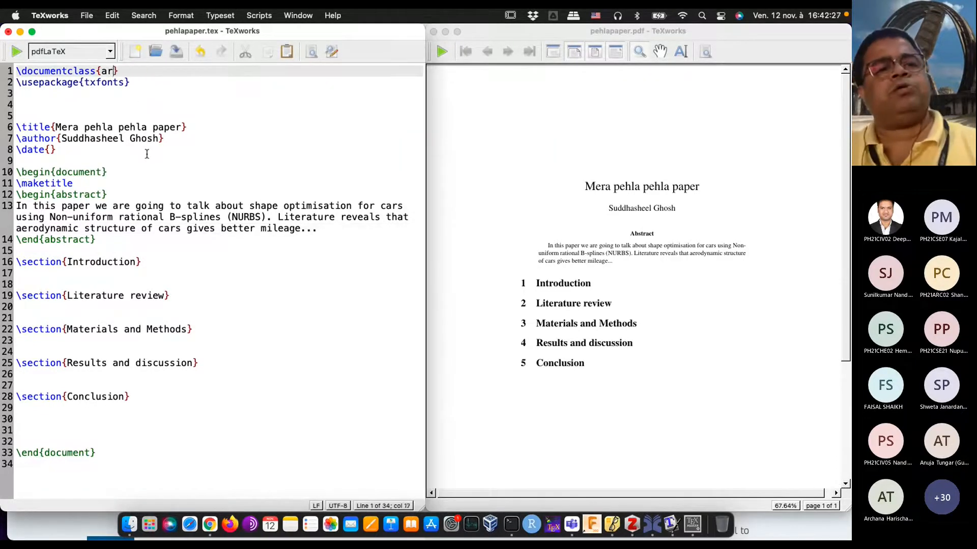
{"action": "key", "text": "BackSpace"}
{"action": "type", "text": "ieeetran"}
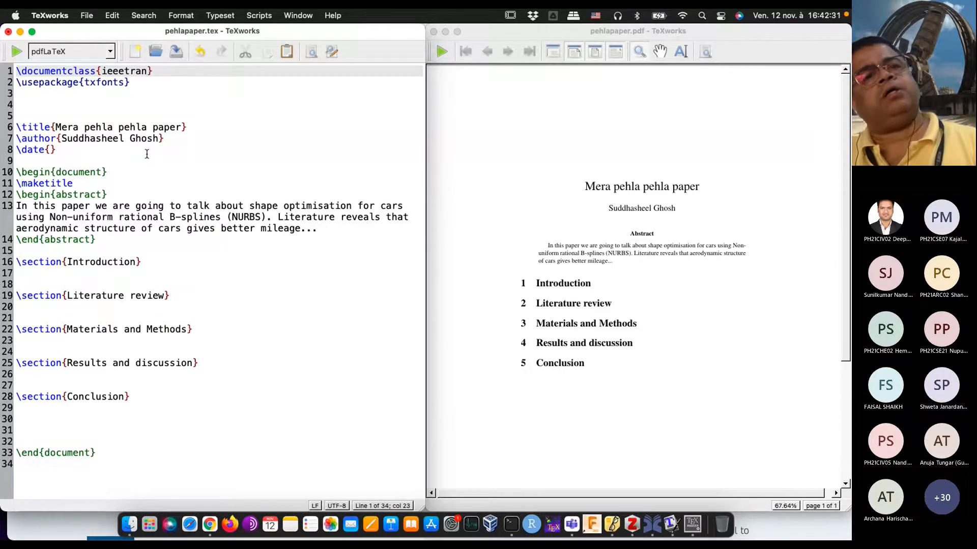
{"action": "left_click", "coordinate": [17, 51]}
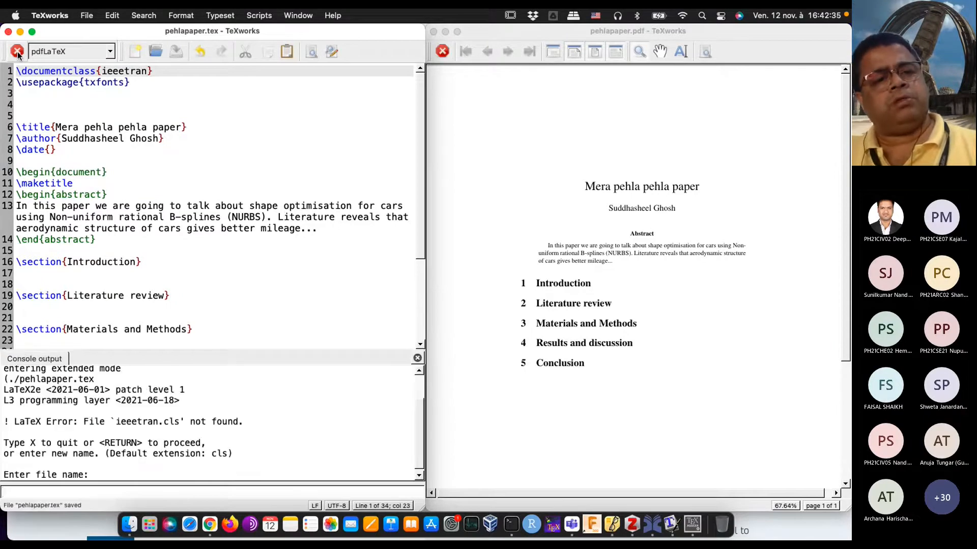
Step: Try the document class spelled as ieeeTRAN, typeset the document and stop the typesetting run
{"action": "key", "text": "BackSpace"}
{"action": "key", "text": "BackSpace"}
{"action": "key", "text": "BackSpace"}
{"action": "key", "text": "BackSpace"}
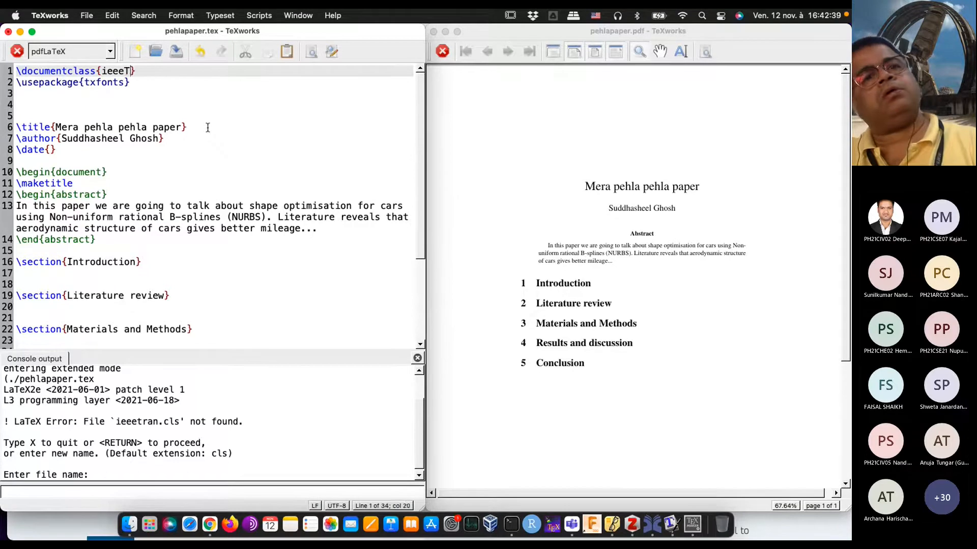
{"action": "type", "text": "TRAN"}
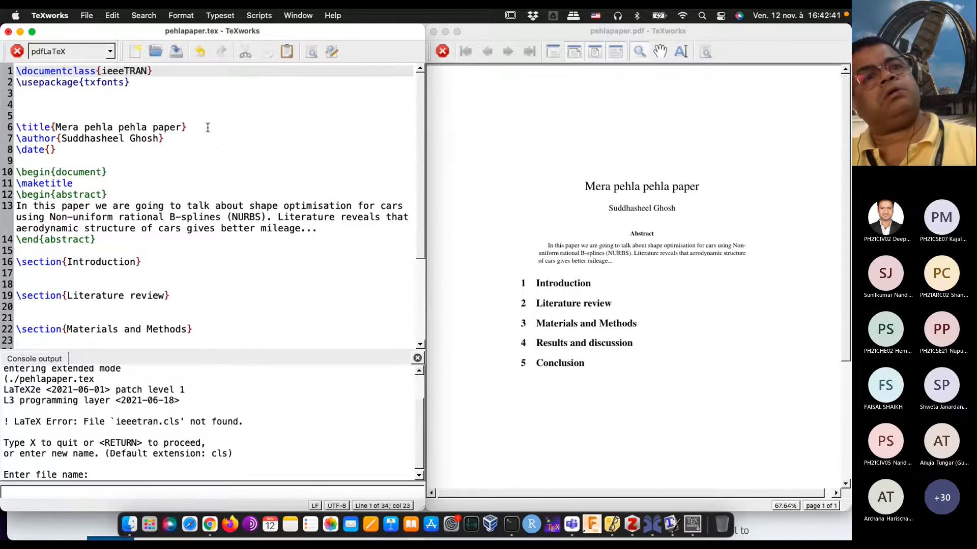
{"action": "left_click", "coordinate": [18, 55]}
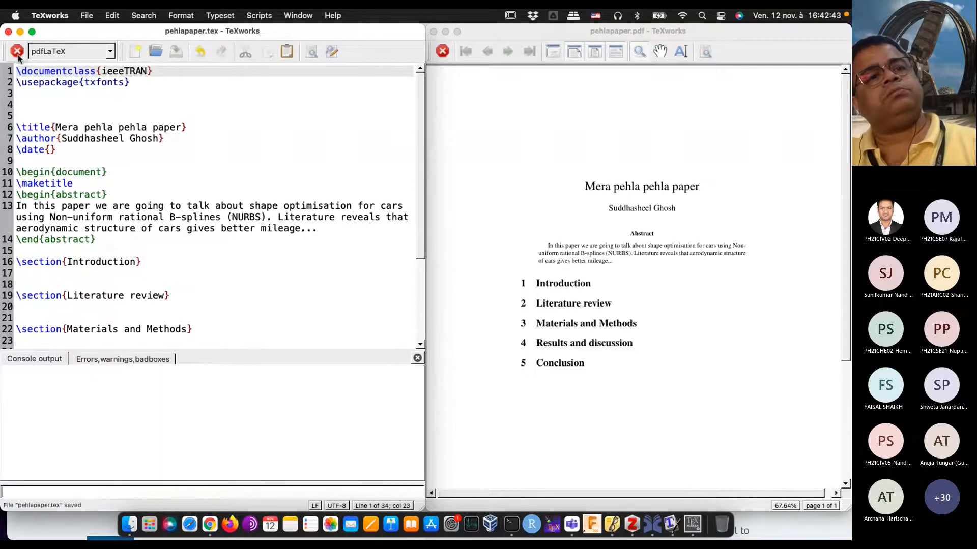
{"action": "left_click", "coordinate": [17, 55]}
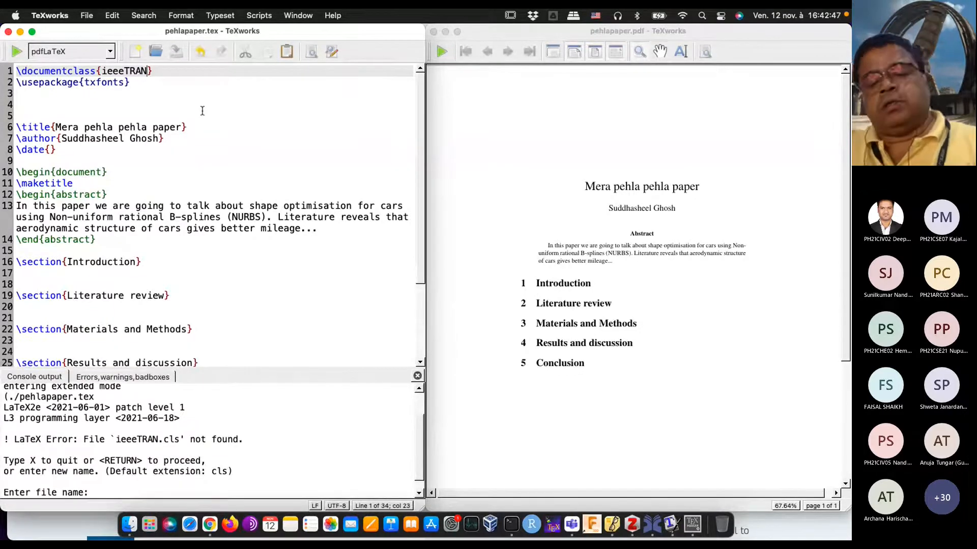
Step: Replace the document class ieeeTRAN with article in the \documentclass line
{"action": "key", "text": "BackSpace"}
{"action": "key", "text": "BackSpace"}
{"action": "key", "text": "BackSpace"}
{"action": "key", "text": "BackSpace"}
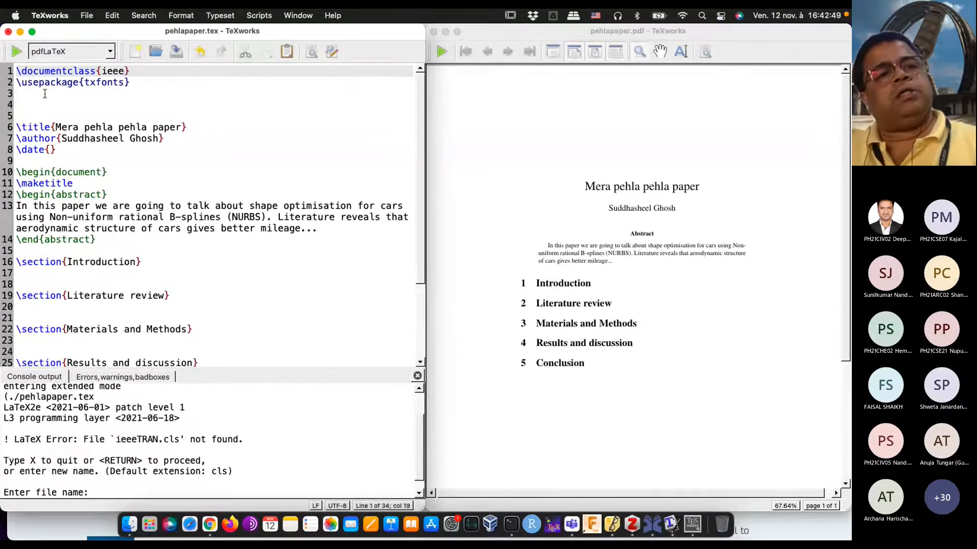
{"action": "key", "text": "BackSpace"}
{"action": "key", "text": "BackSpace"}
{"action": "key", "text": "BackSpace"}
{"action": "key", "text": "BackSpace"}
{"action": "type", "text": "article"}
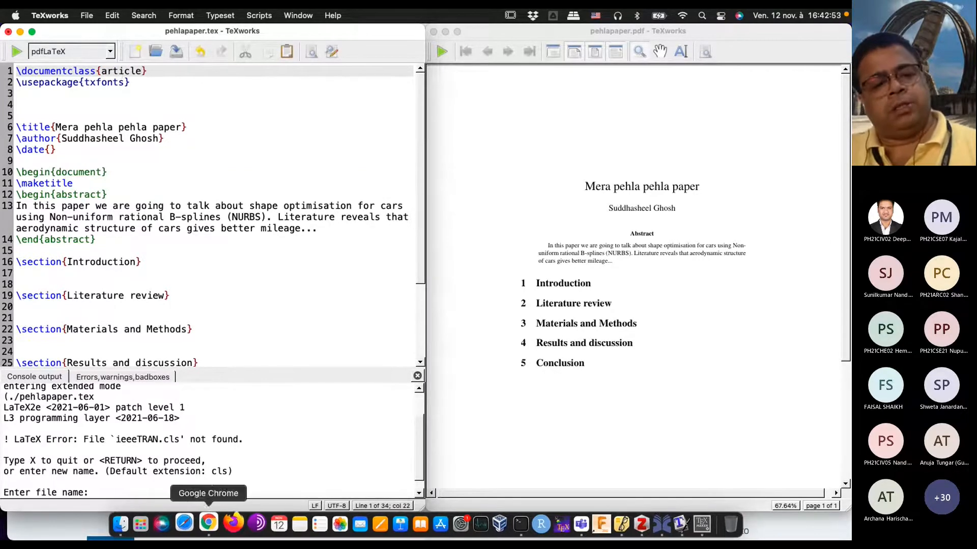
Step: Switch to Google Chrome and search the web for "ieeetran latex template"
{"action": "left_click", "coordinate": [210, 527]}
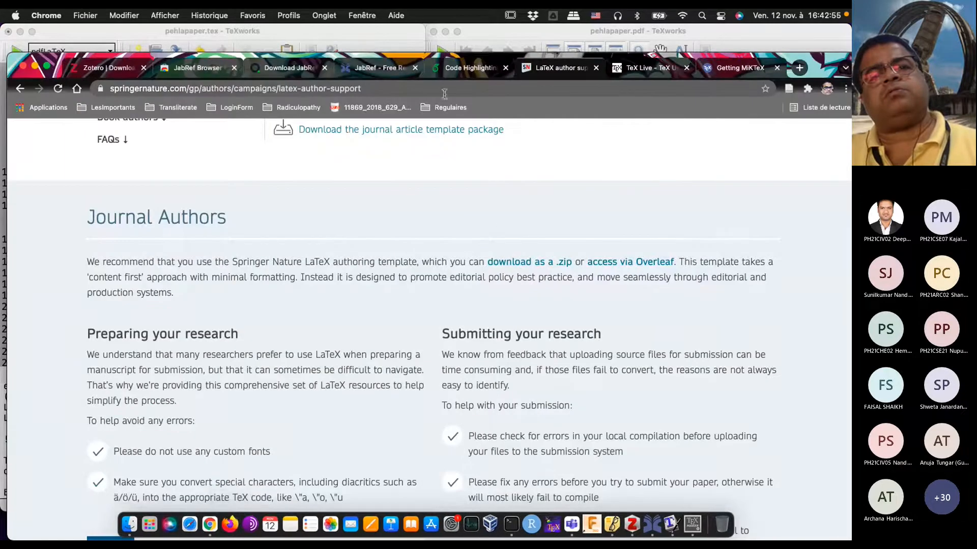
{"action": "left_click", "coordinate": [445, 90]}
{"action": "type", "text": "ieeetran"}
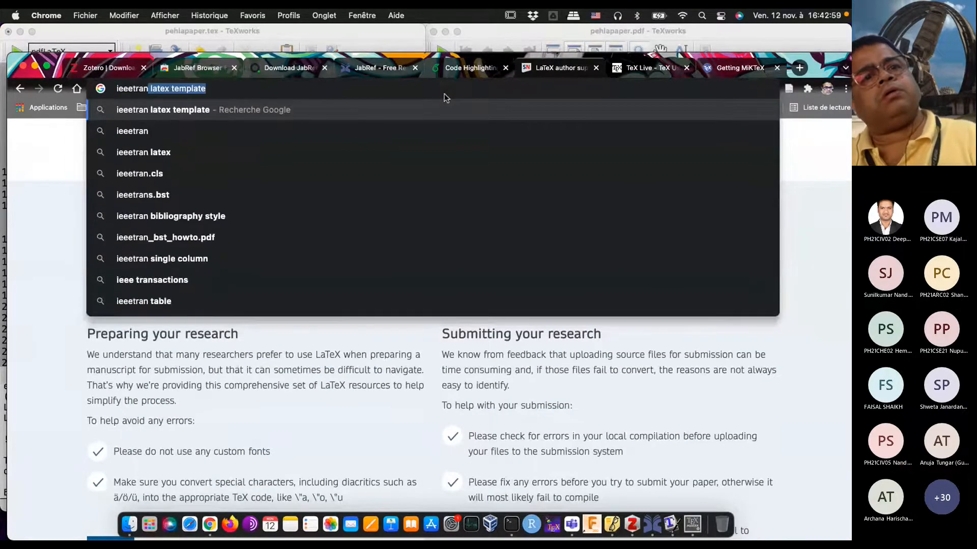
{"action": "key", "text": "Return"}
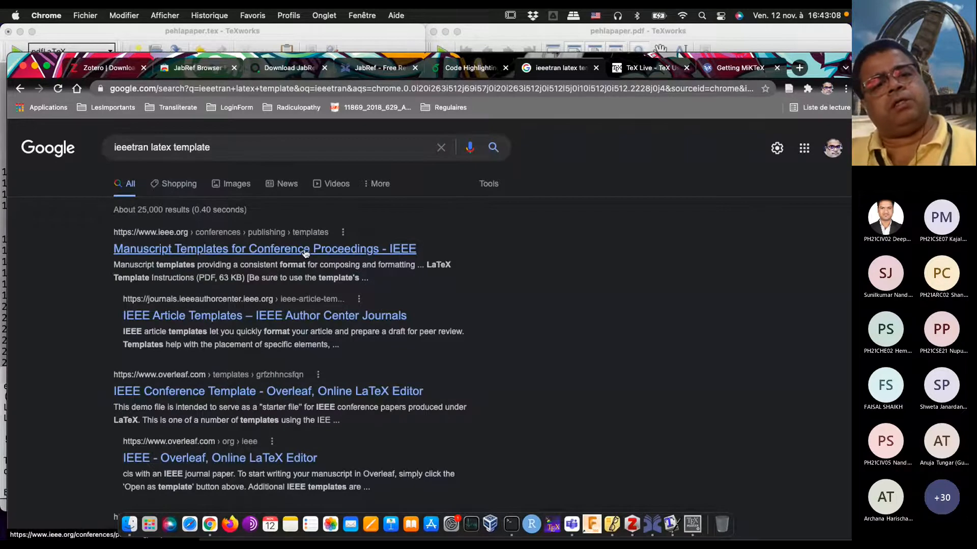
Step: Search the web for "ieeetran latex class command"
{"action": "left_click", "coordinate": [262, 148]}
{"action": "key", "text": "BackSpace"}
{"action": "key", "text": "BackSpace"}
{"action": "key", "text": "BackSpace"}
{"action": "key", "text": "BackSpace"}
{"action": "key", "text": "BackSpace"}
{"action": "key", "text": "BackSpace"}
{"action": "key", "text": "BackSpace"}
{"action": "key", "text": "BackSpace"}
{"action": "key", "text": "BackSpace"}
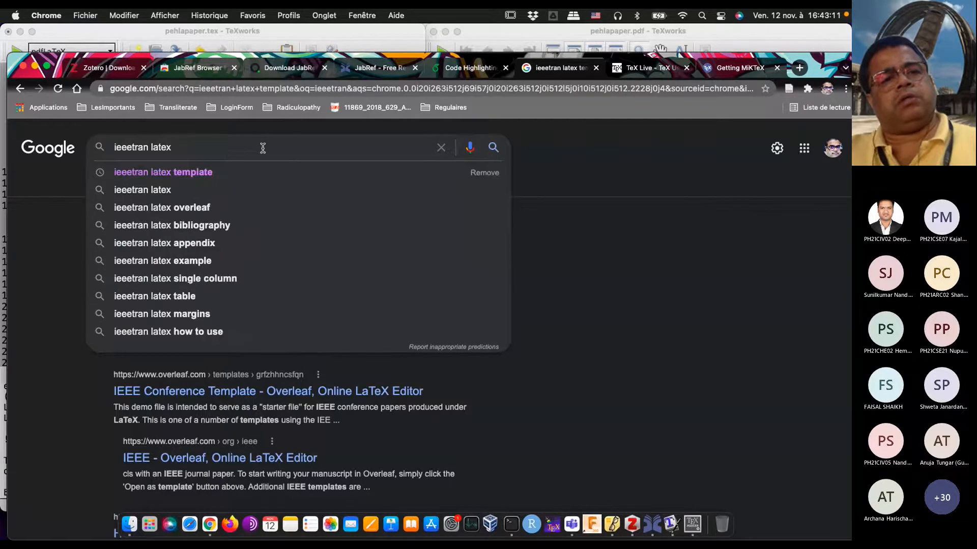
{"action": "type", "text": "class"}
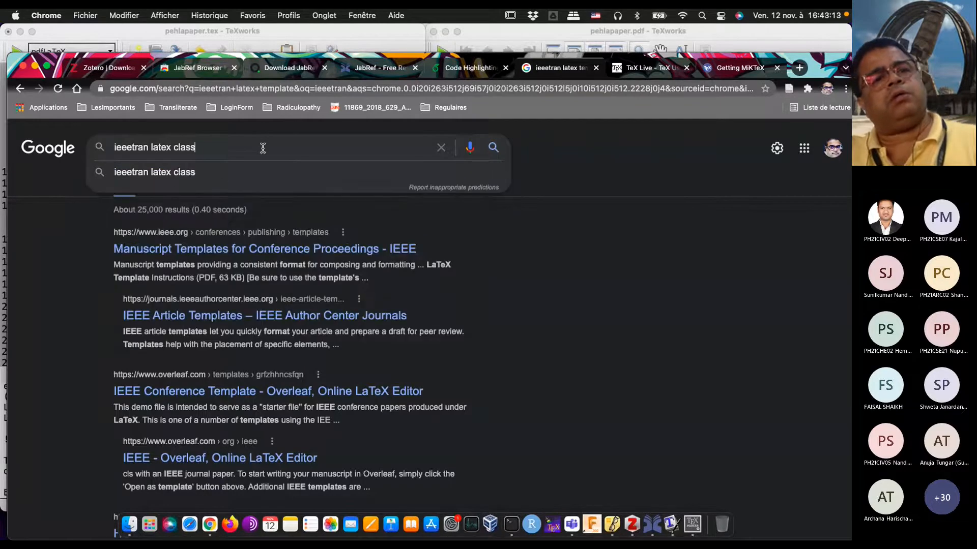
{"action": "type", "text": " command"}
{"action": "key", "text": "Return"}
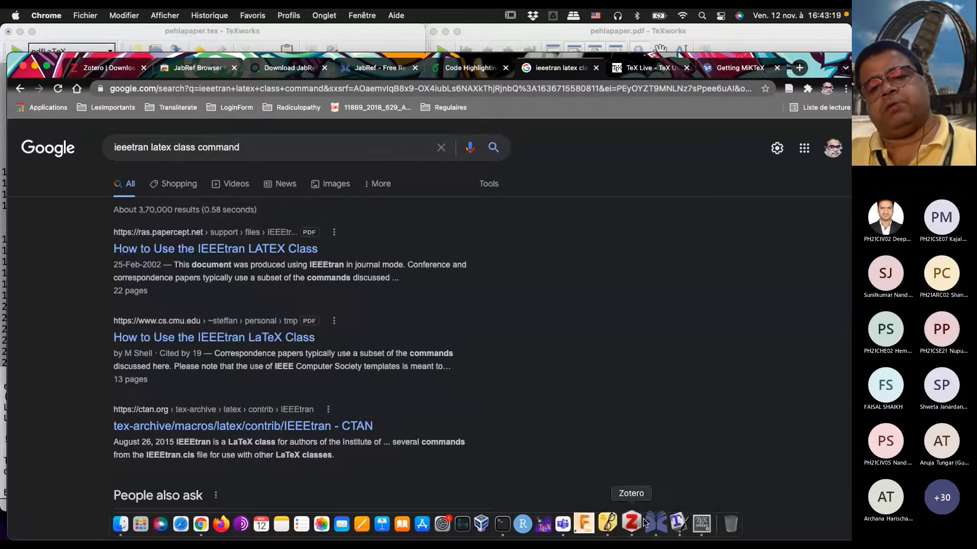
Step: Switch back to TeXworks, replace the document class article with IEEEtran and typeset the document
{"action": "left_click", "coordinate": [671, 529]}
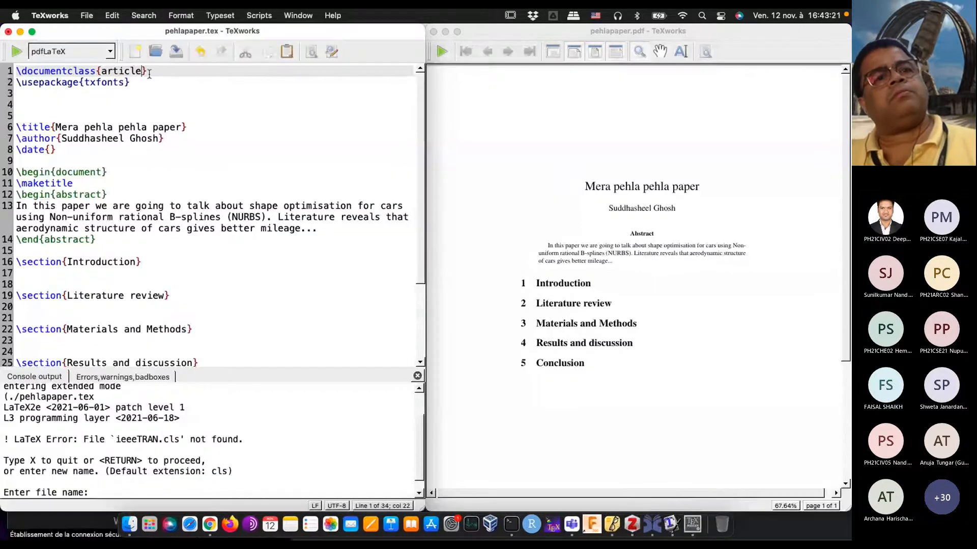
{"action": "key", "text": "BackSpace"}
{"action": "key", "text": "BackSpace"}
{"action": "key", "text": "BackSpace"}
{"action": "key", "text": "BackSpace"}
{"action": "key", "text": "BackSpace"}
{"action": "key", "text": "BackSpace"}
{"action": "key", "text": "BackSpace"}
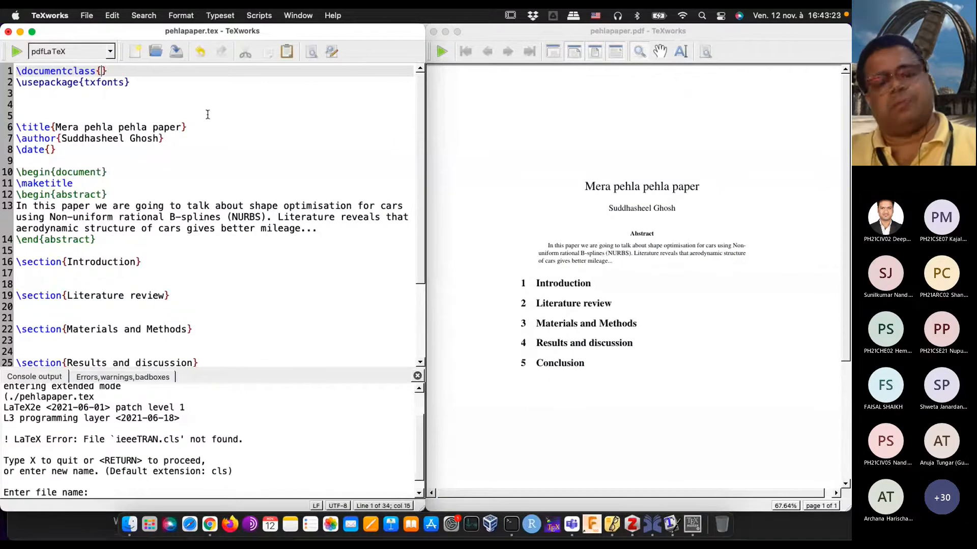
{"action": "type", "text": "IEEEtran"}
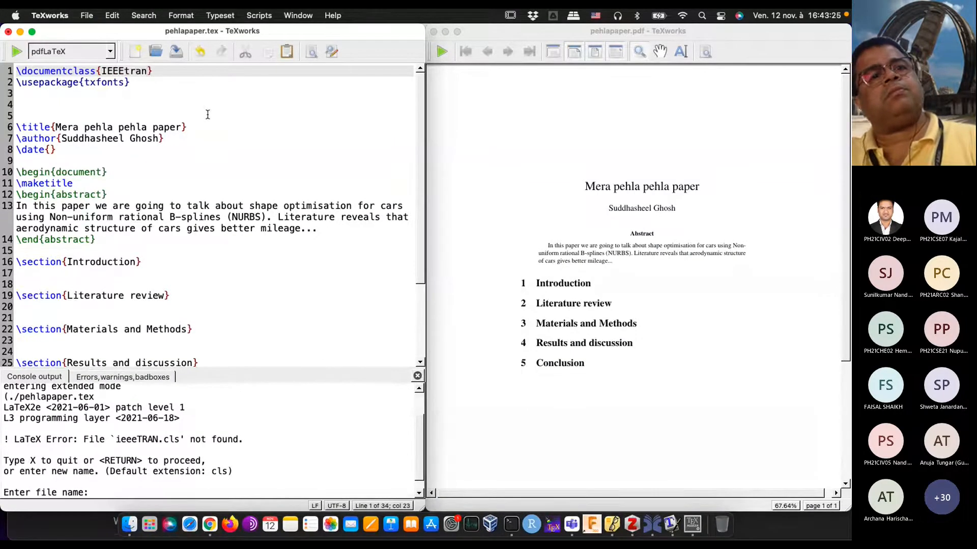
{"action": "left_click", "coordinate": [20, 56]}
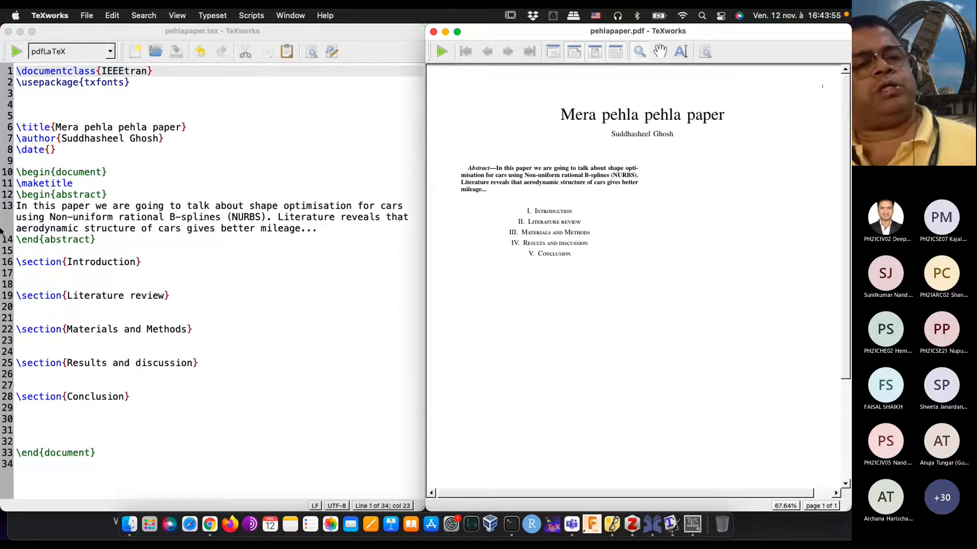
Step: View parrot.jpg from the latexworkshop folder in Finder, close it and return to the paper's source and PDF in TeXworks
{"action": "left_click", "coordinate": [78, 275]}
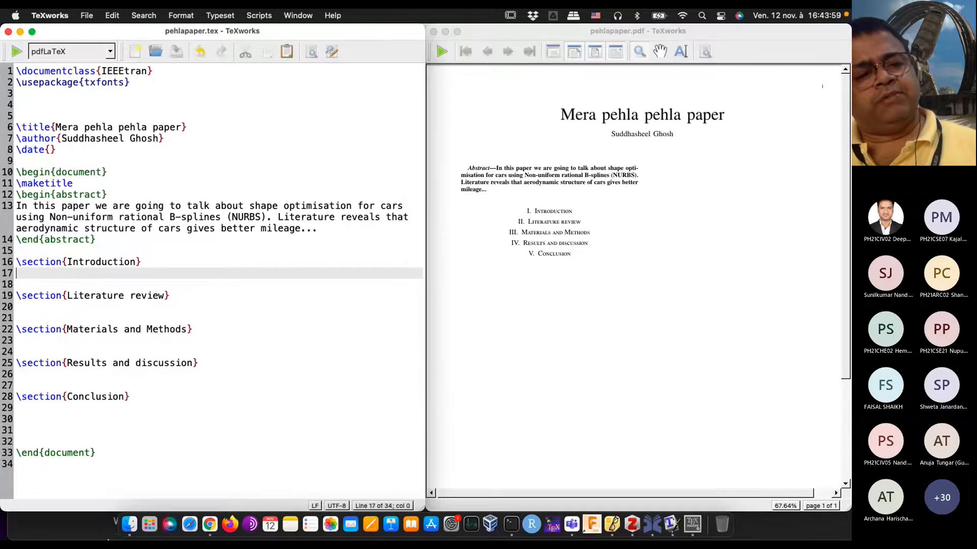
{"action": "left_click", "coordinate": [130, 524]}
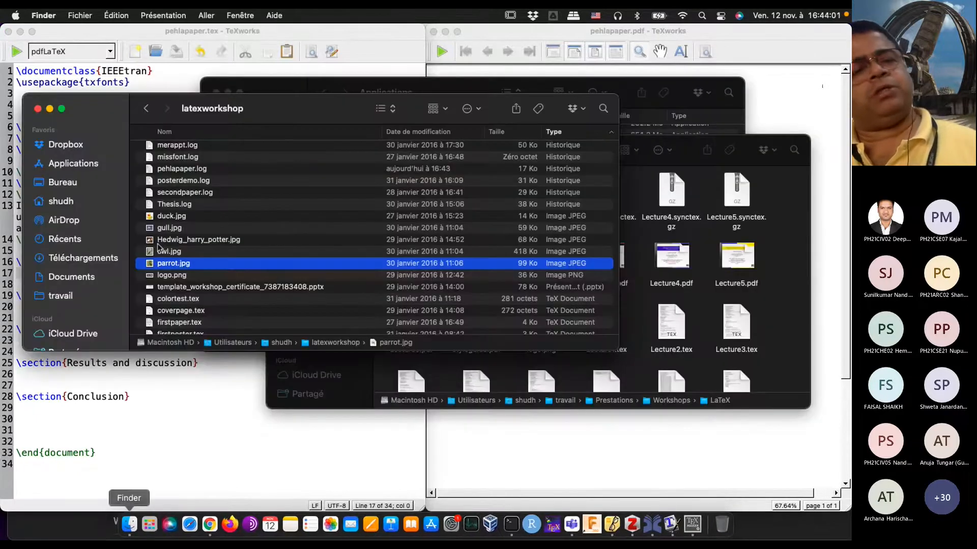
{"action": "double_click", "coordinate": [185, 263]}
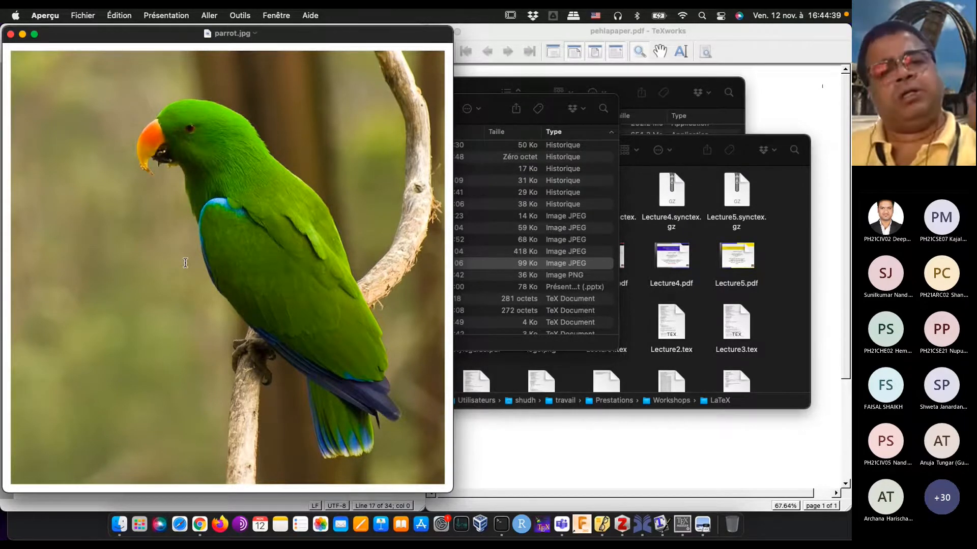
{"action": "left_click", "coordinate": [10, 35]}
{"action": "left_click", "coordinate": [104, 375]}
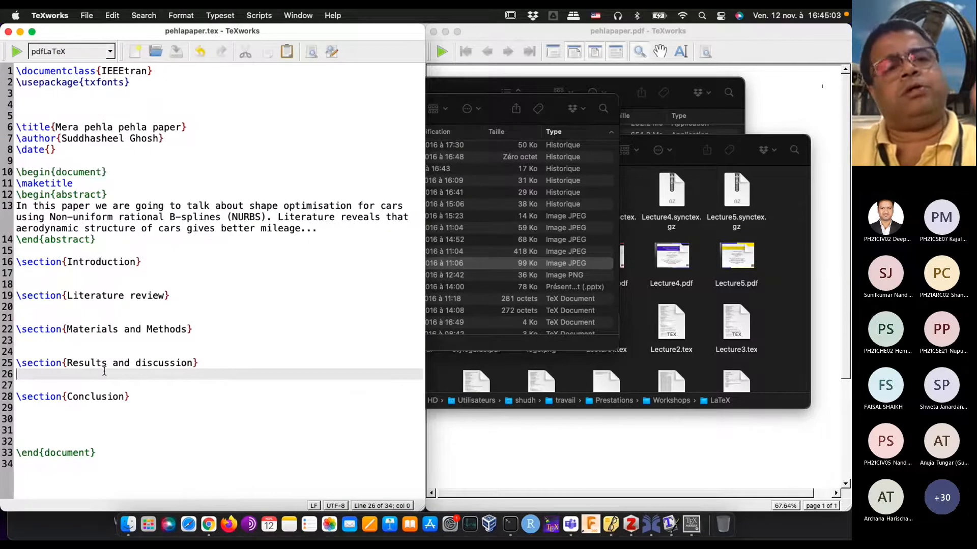
{"action": "left_click", "coordinate": [110, 118]}
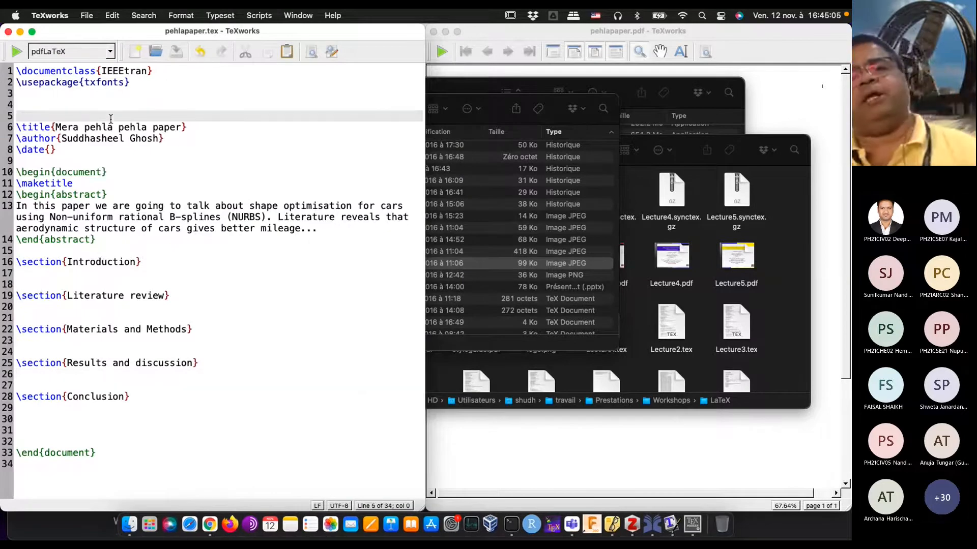
{"action": "left_click", "coordinate": [538, 29]}
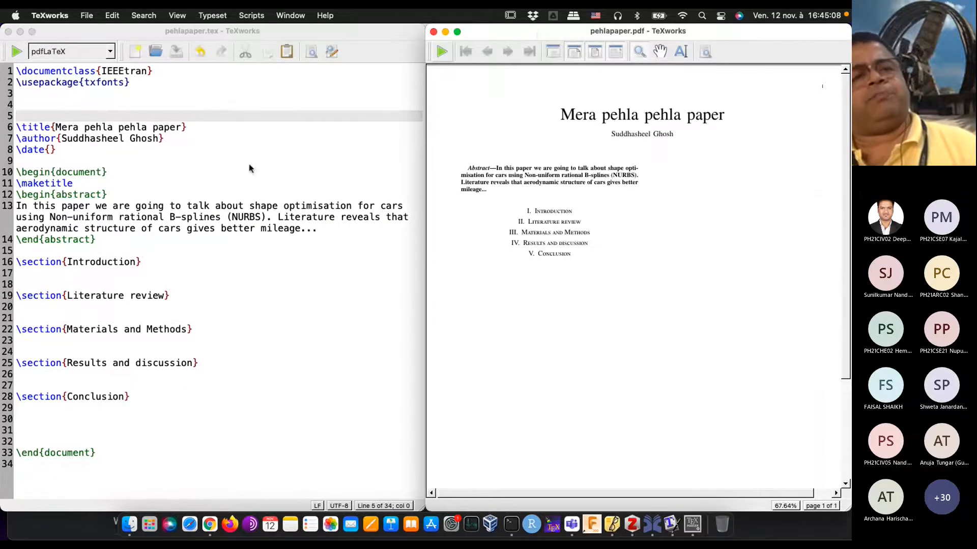
Step: Add \usepackage{lipsum} to the preamble on the line below the txfonts package
{"action": "left_click", "coordinate": [119, 128]}
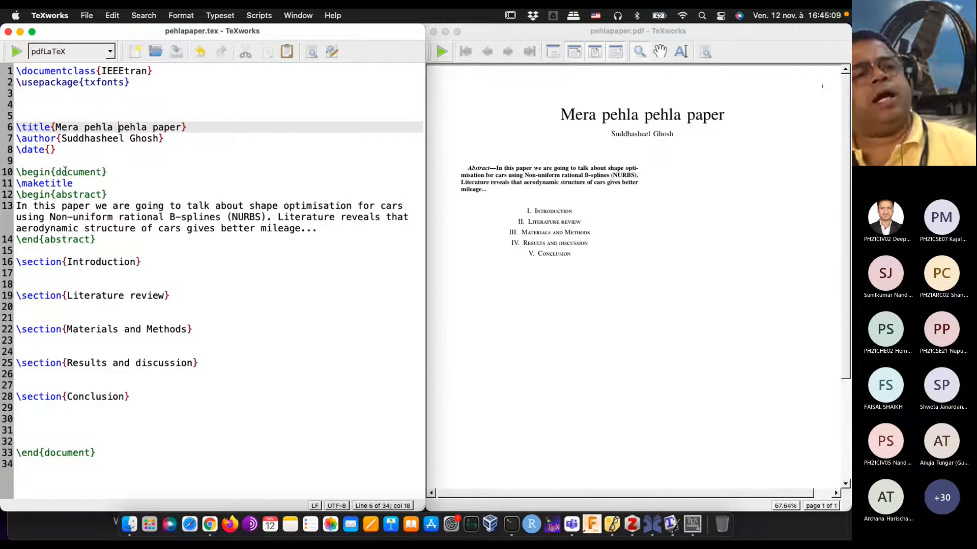
{"action": "left_click", "coordinate": [34, 96]}
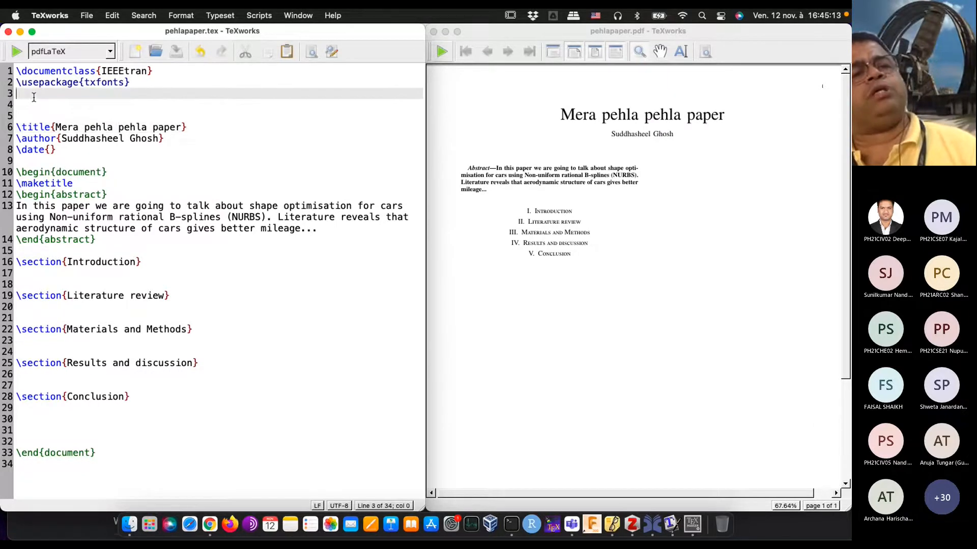
{"action": "type", "text": "\\use"}
{"action": "type", "text": "pac"}
{"action": "type", "text": "k"}
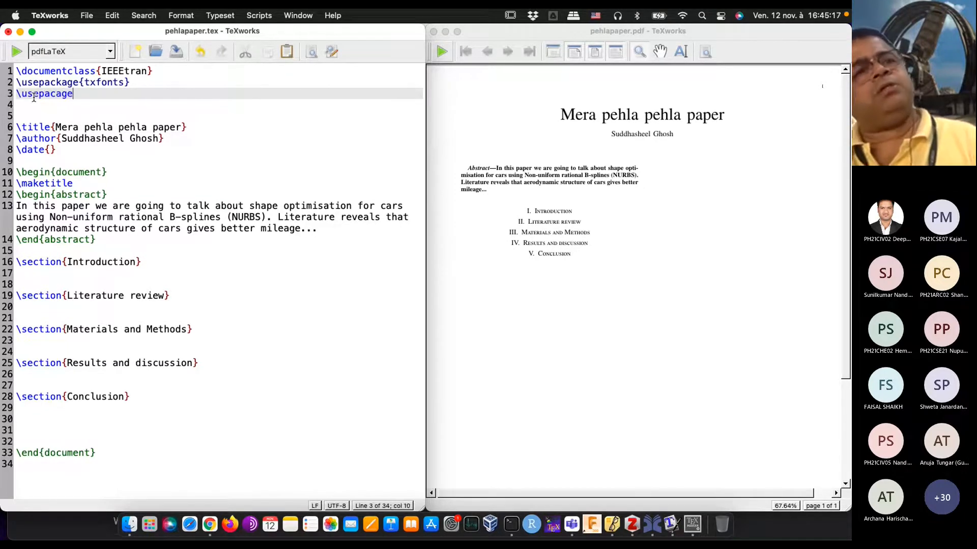
{"action": "type", "text": "age{"}
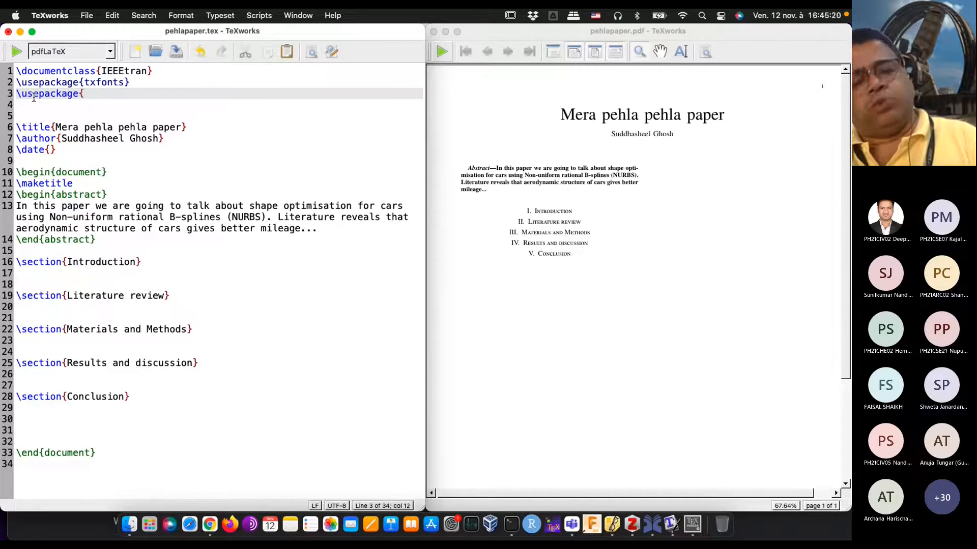
{"action": "type", "text": "lipsum}"}
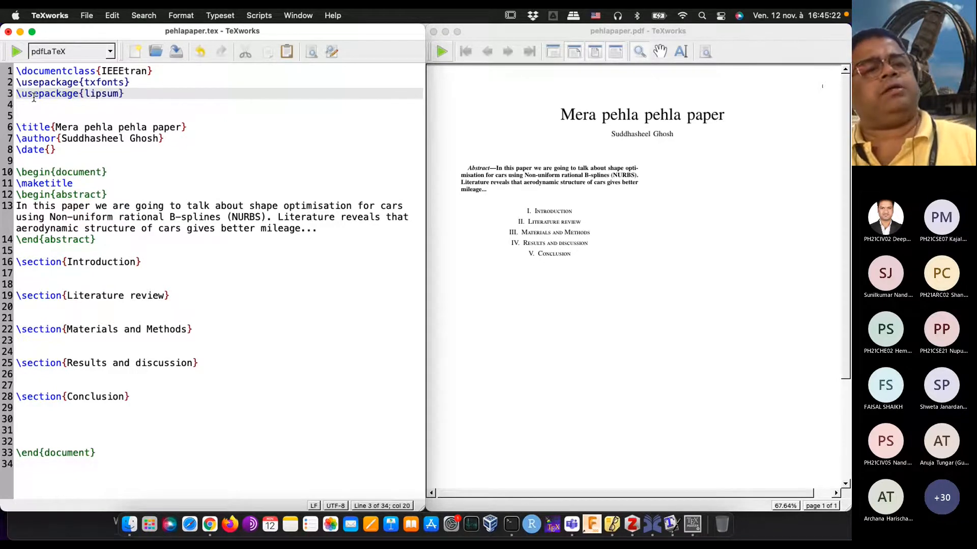
Step: Insert the placeholder text command \lipsum[1-3] under the Introduction section
{"action": "left_click", "coordinate": [56, 275]}
{"action": "type", "text": "\\lip"}
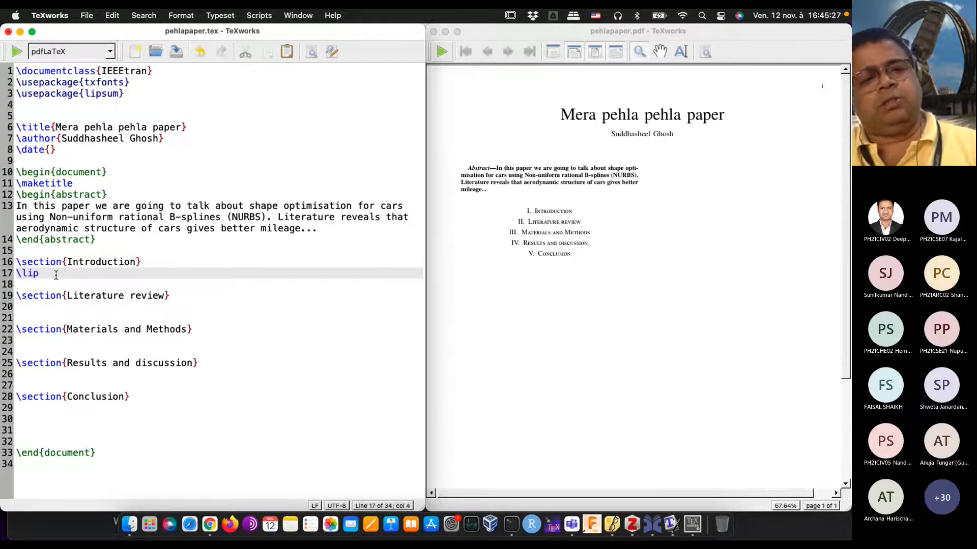
{"action": "type", "text": "sum[1"}
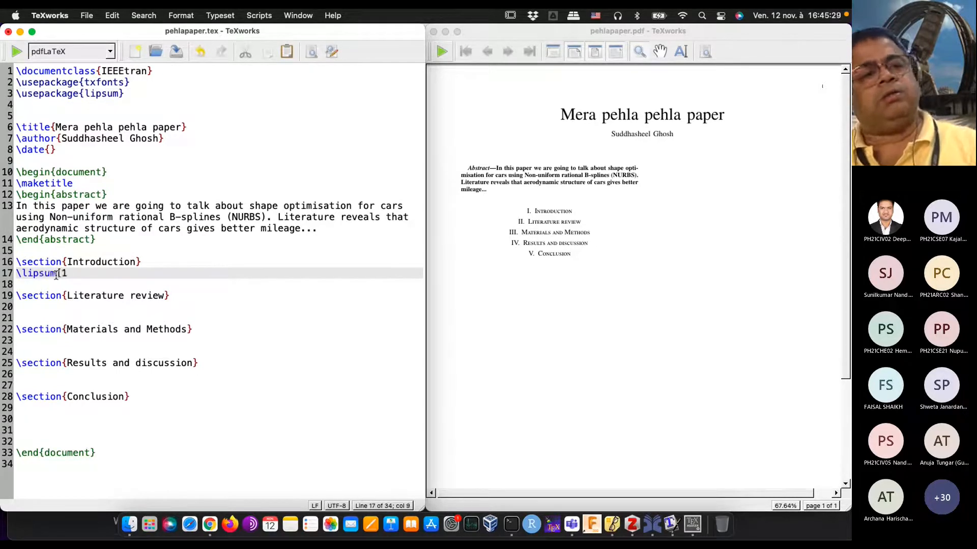
{"action": "type", "text": "-3]"}
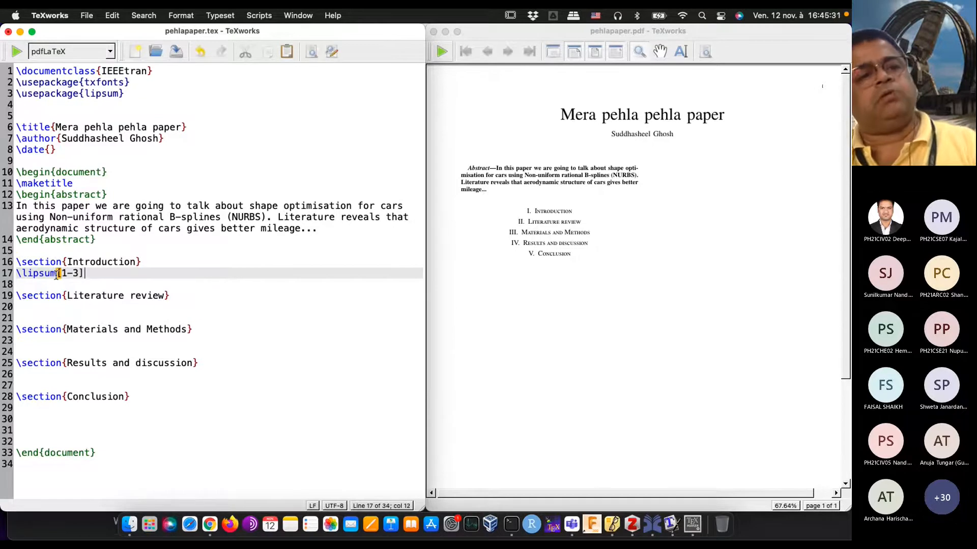
Step: Insert \lipsum[4-7] as placeholder text under the Literature review section
{"action": "left_click", "coordinate": [41, 308]}
{"action": "type", "text": "\\lipsum[4-7]"}
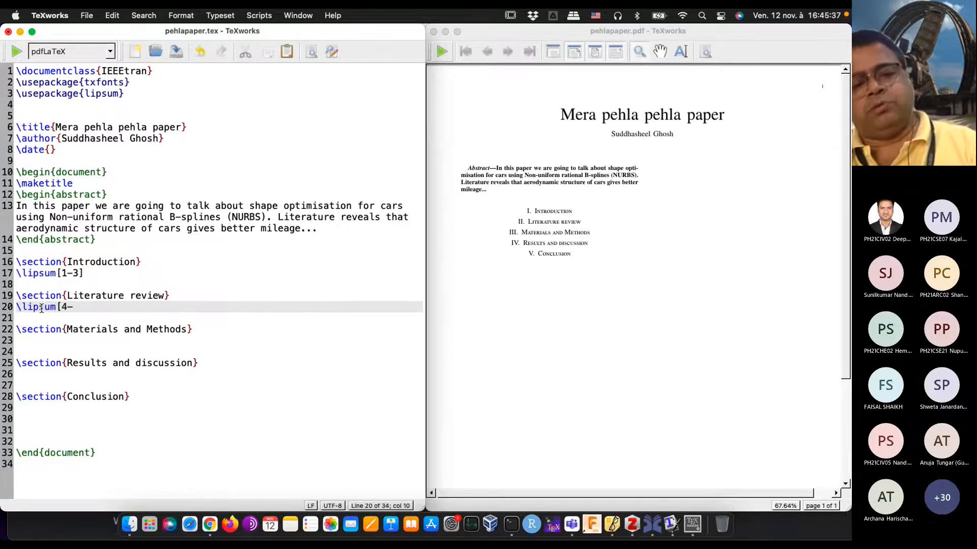
Step: Insert \lipsum[8-9] as placeholder text under the Materials and Methods section
{"action": "left_click", "coordinate": [23, 340]}
{"action": "type", "text": "\\lipsum["}
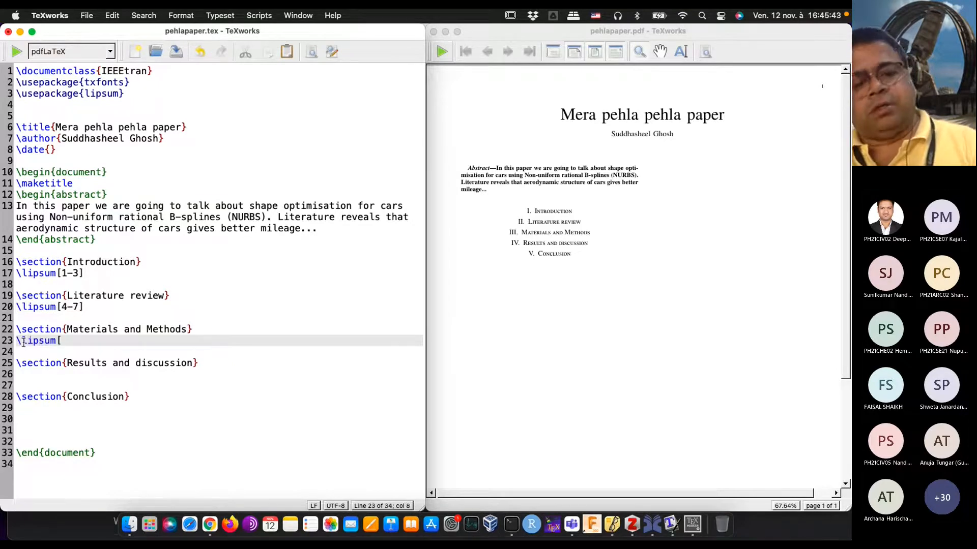
{"action": "type", "text": "8-12]"}
{"action": "key", "text": "BackSpace"}
{"action": "key", "text": "BackSpace"}
{"action": "key", "text": "BackSpace"}
{"action": "key", "text": "BackSpace"}
{"action": "type", "text": "="}
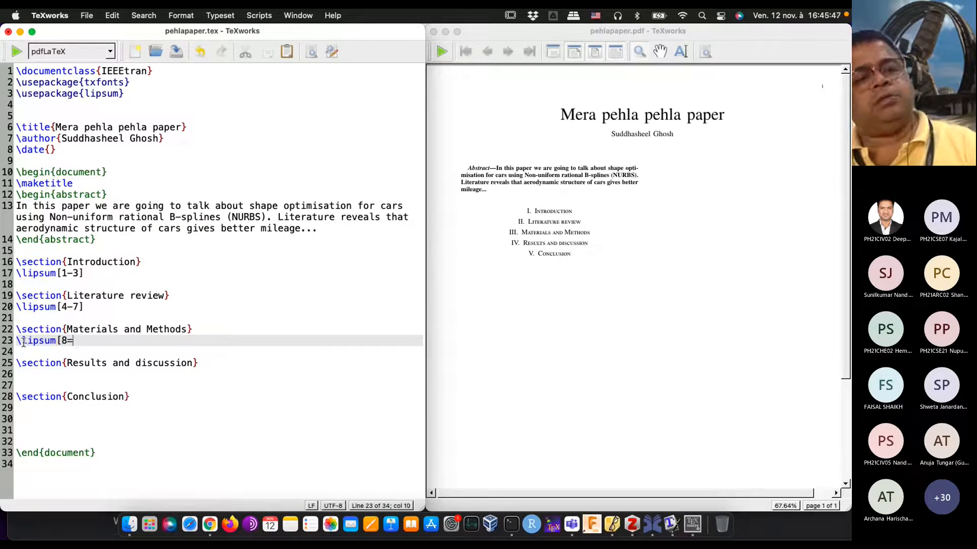
{"action": "key", "text": "BackSpace"}
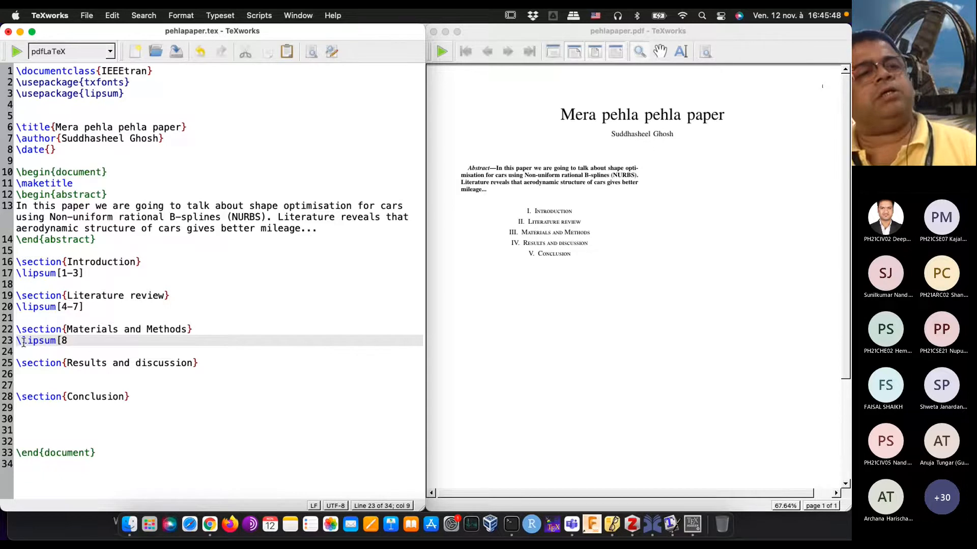
{"action": "type", "text": "-9]"}
Step: Typeset the document and look through the column layout and placeholder text on the PDF pages
{"action": "left_click", "coordinate": [15, 51]}
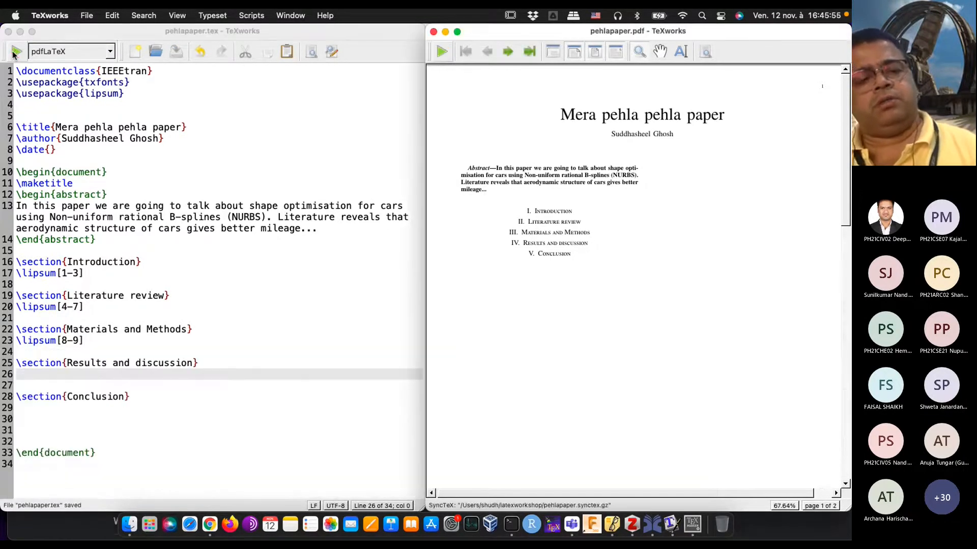
{"action": "scroll", "coordinate": [624, 257], "scroll_direction": "down", "scroll_amount": 10}
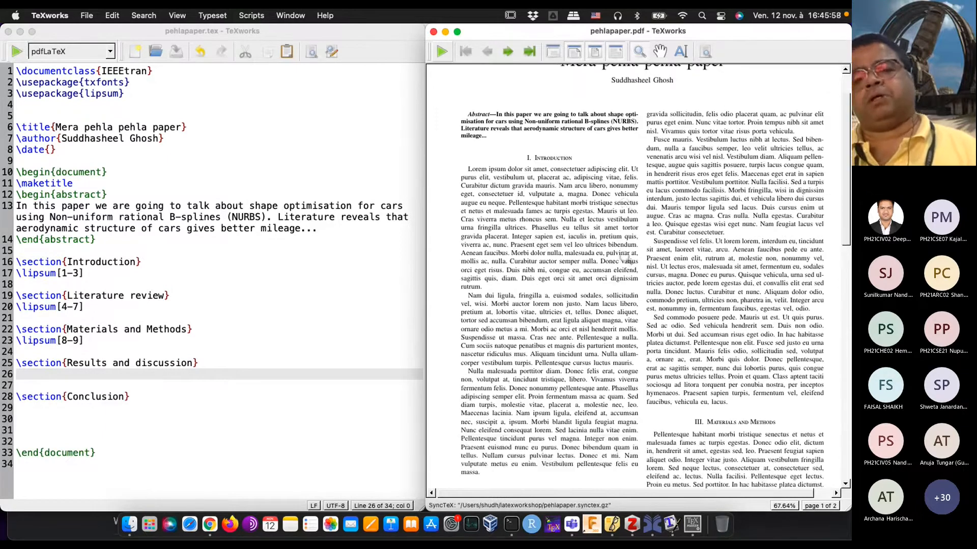
{"action": "scroll", "coordinate": [625, 258], "scroll_direction": "down", "scroll_amount": 10}
{"action": "scroll", "coordinate": [625, 257], "scroll_direction": "up", "scroll_amount": 11}
{"action": "scroll", "coordinate": [627, 259], "scroll_direction": "up", "scroll_amount": 6}
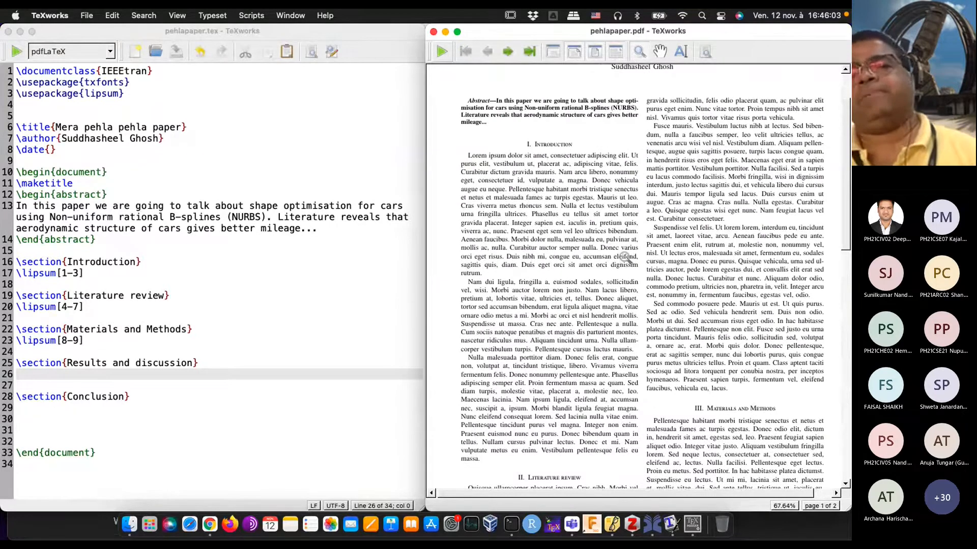
{"action": "scroll", "coordinate": [625, 258], "scroll_direction": "up", "scroll_amount": 3}
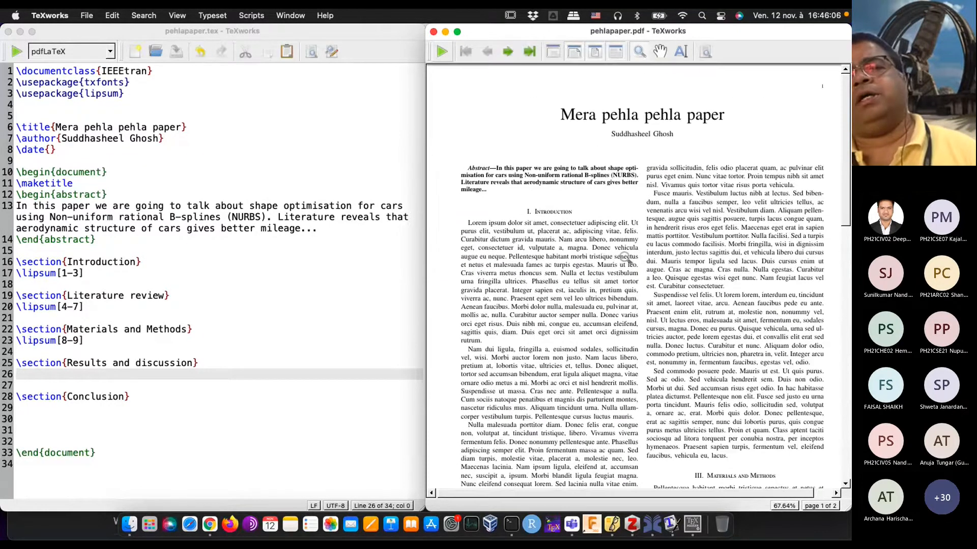
{"action": "scroll", "coordinate": [625, 258], "scroll_direction": "down", "scroll_amount": 7}
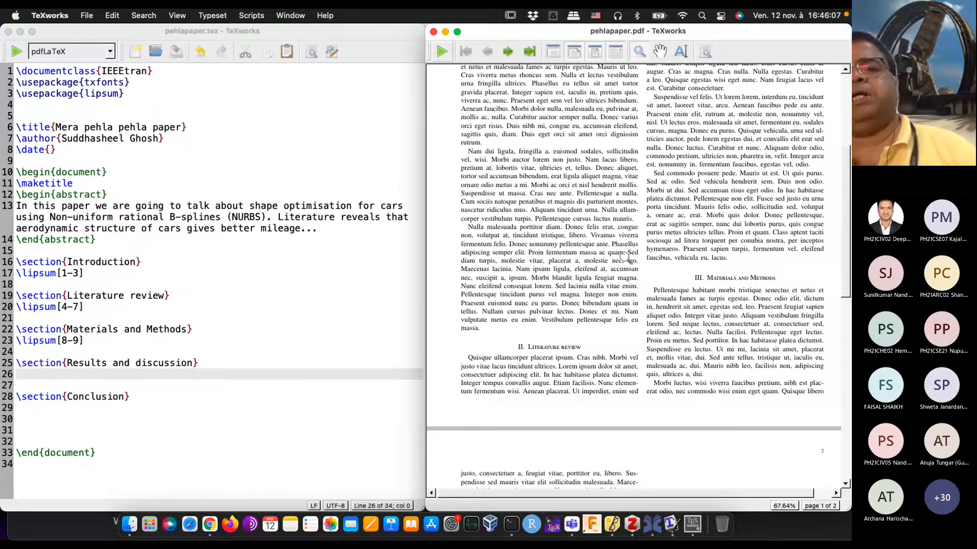
{"action": "scroll", "coordinate": [624, 259], "scroll_direction": "up", "scroll_amount": 7}
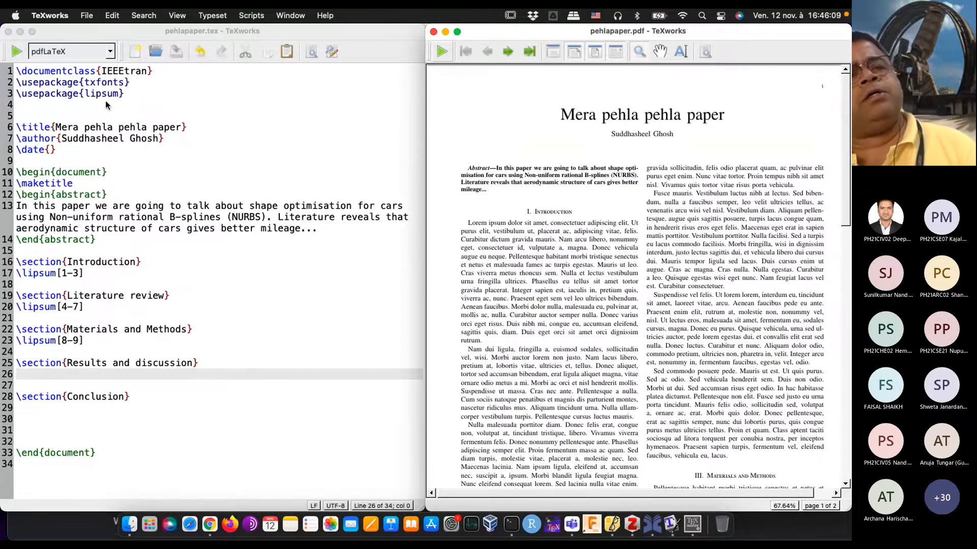
Step: Change the document class from IEEEtran to article and typeset the document
{"action": "left_click", "coordinate": [145, 72]}
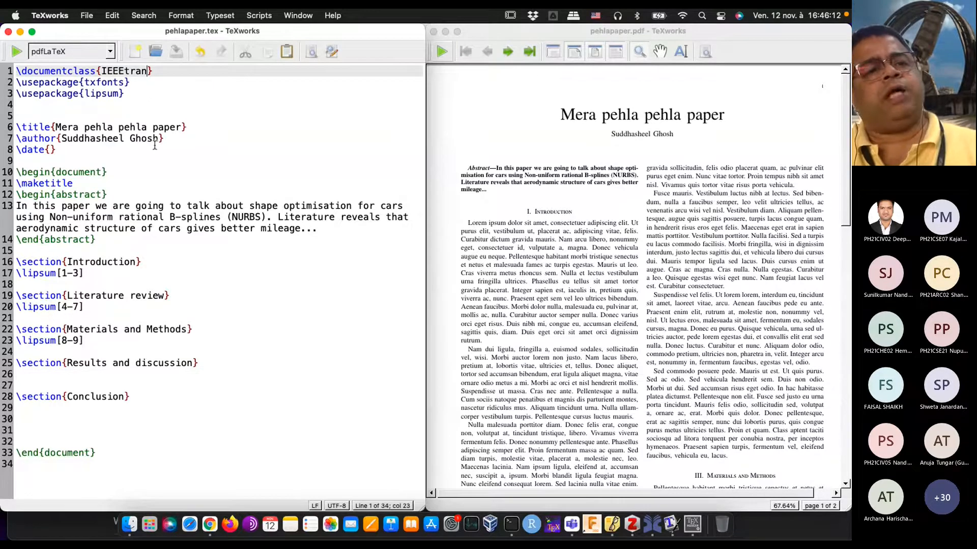
{"action": "key", "text": "BackSpace"}
{"action": "key", "text": "BackSpace"}
{"action": "key", "text": "BackSpace"}
{"action": "key", "text": "BackSpace"}
{"action": "key", "text": "BackSpace"}
{"action": "key", "text": "BackSpace"}
{"action": "key", "text": "BackSpace"}
{"action": "key", "text": "BackSpace"}
{"action": "type", "text": "ar"}
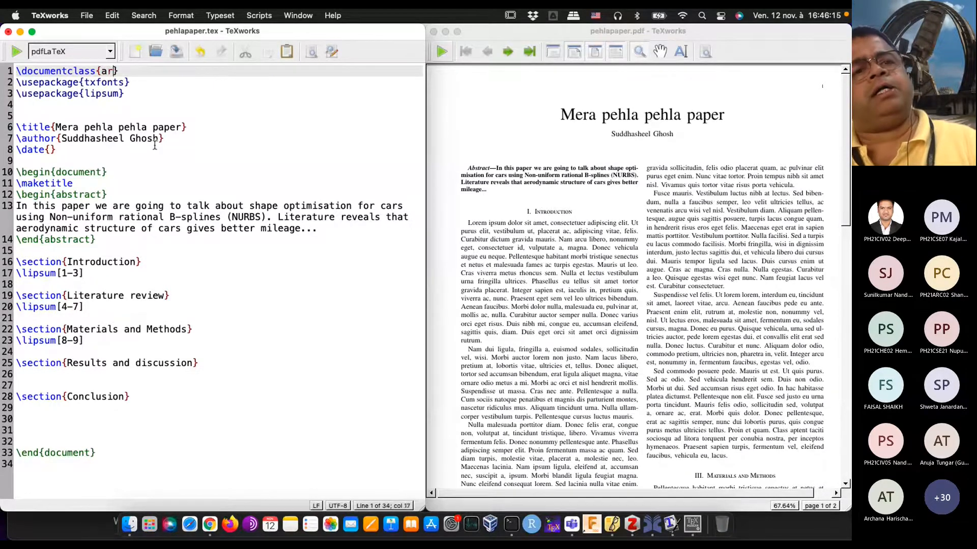
{"action": "type", "text": "ticle"}
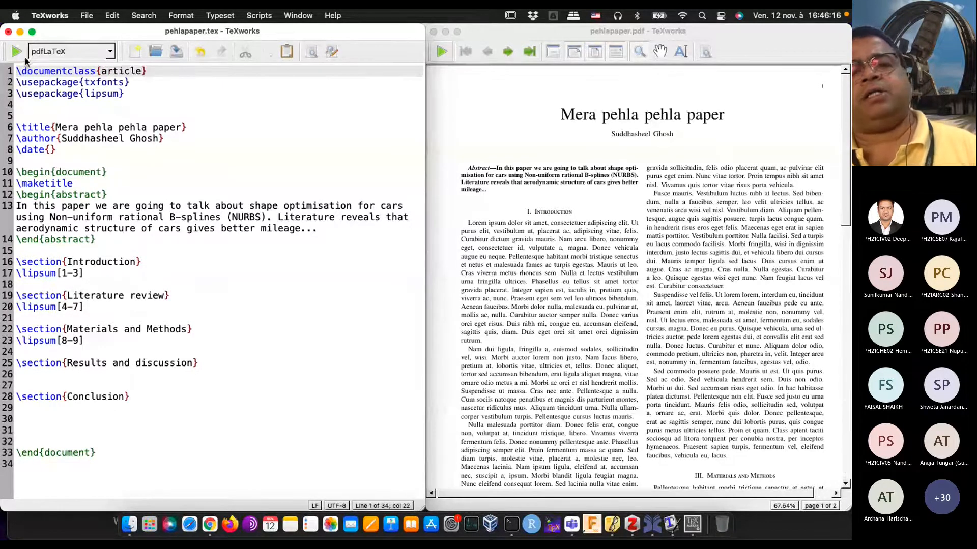
{"action": "left_click", "coordinate": [19, 56]}
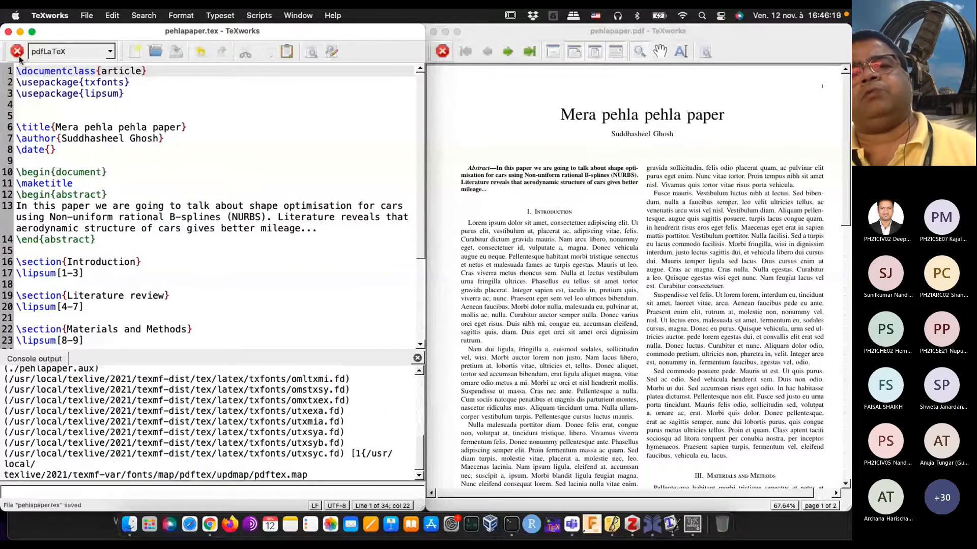
Step: Look through the PDF pages typeset with the article class, from the title down to the Conclusion heading
{"action": "scroll", "coordinate": [674, 367], "scroll_direction": "down", "scroll_amount": 10}
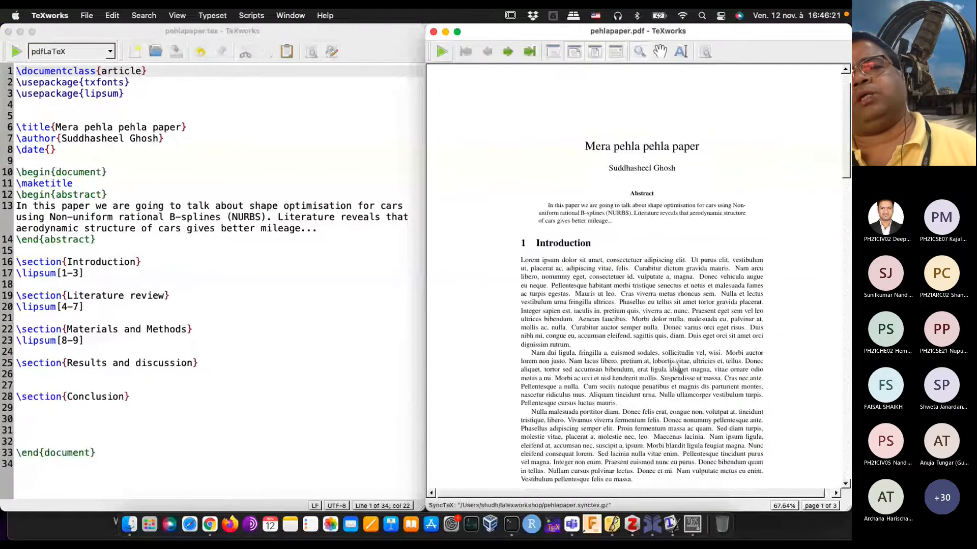
{"action": "scroll", "coordinate": [674, 368], "scroll_direction": "down", "scroll_amount": 15}
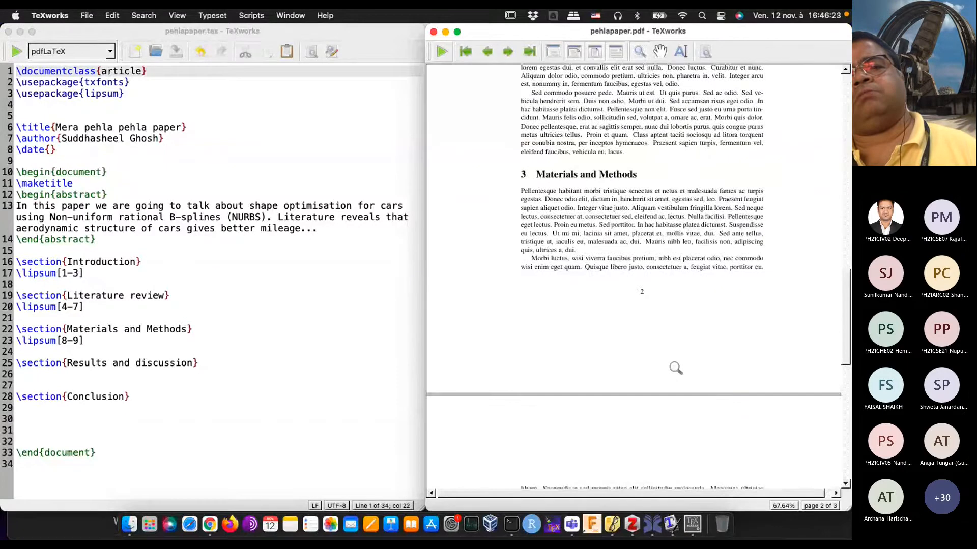
{"action": "scroll", "coordinate": [676, 367], "scroll_direction": "up", "scroll_amount": 5}
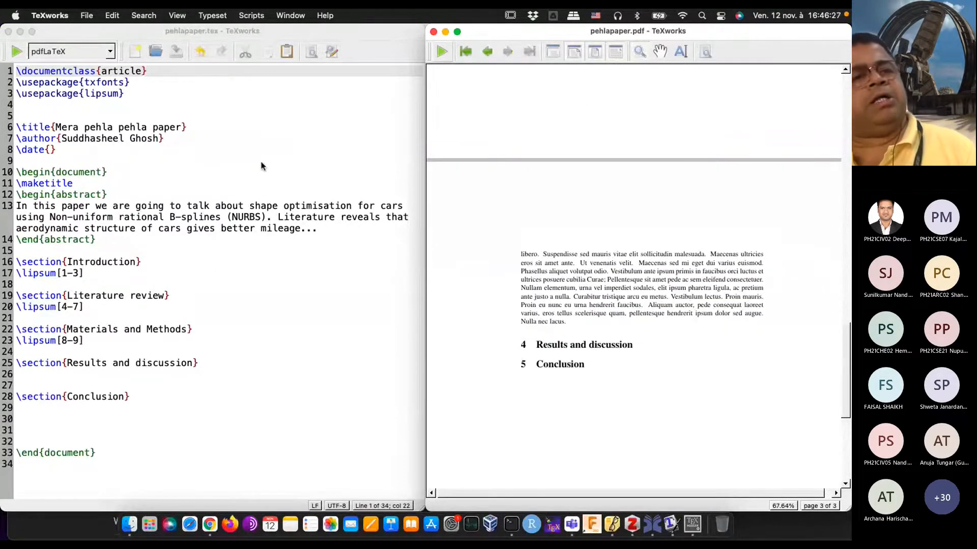
Step: Change the document class from article back to IEEEtran and typeset the document
{"action": "left_click", "coordinate": [155, 140]}
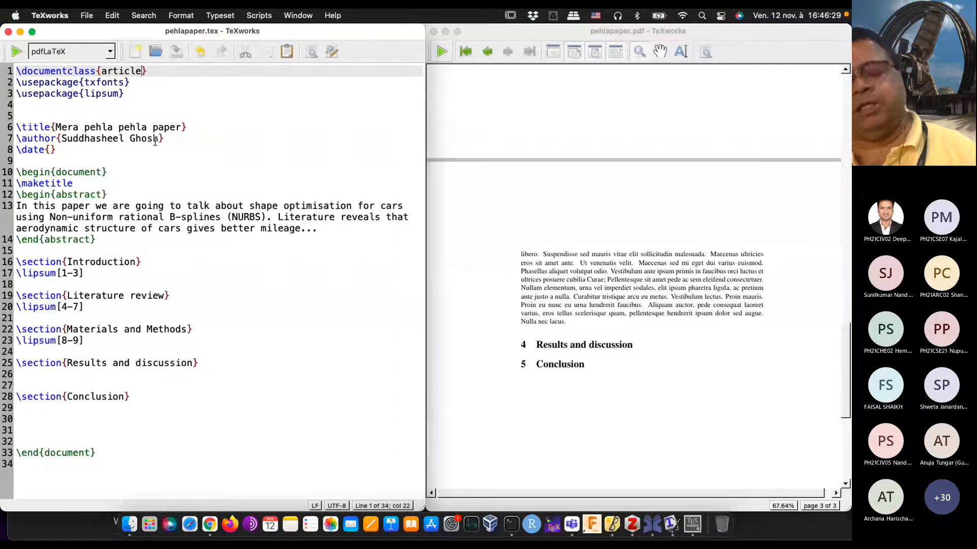
{"action": "key", "text": "BackSpace"}
{"action": "key", "text": "BackSpace"}
{"action": "key", "text": "BackSpace"}
{"action": "key", "text": "BackSpace"}
{"action": "key", "text": "BackSpace"}
{"action": "key", "text": "BackSpace"}
{"action": "key", "text": "BackSpace"}
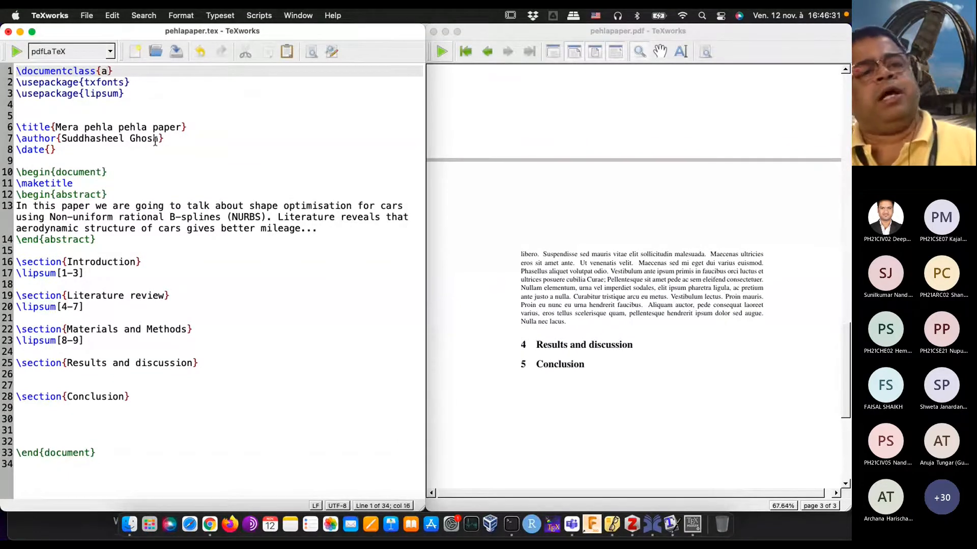
{"action": "type", "text": "IEEEtran"}
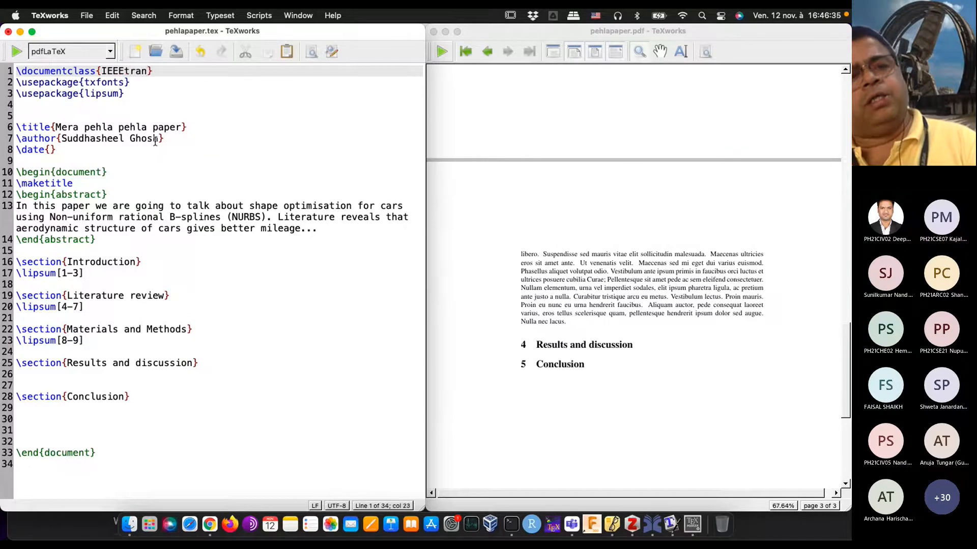
{"action": "left_click", "coordinate": [16, 52]}
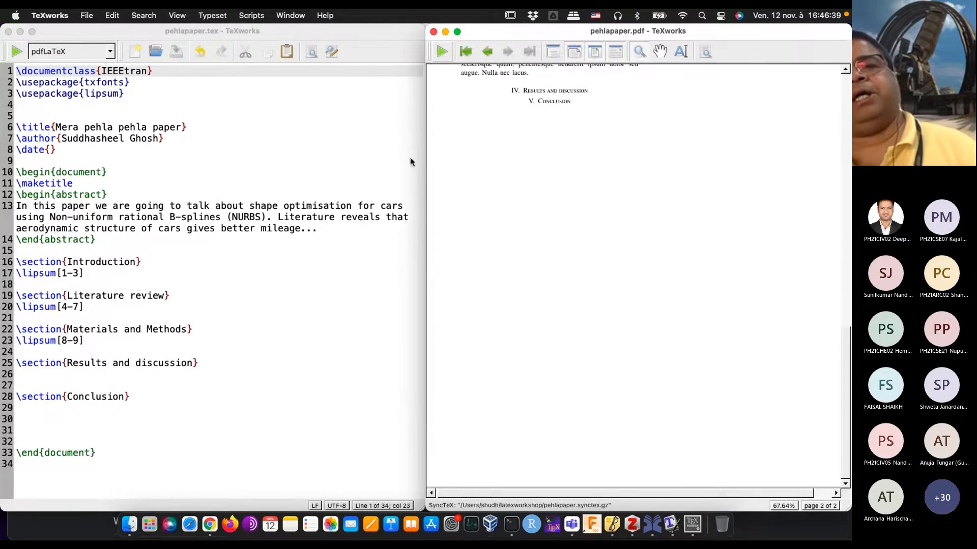
{"action": "scroll", "coordinate": [554, 198], "scroll_direction": "up", "scroll_amount": 10}
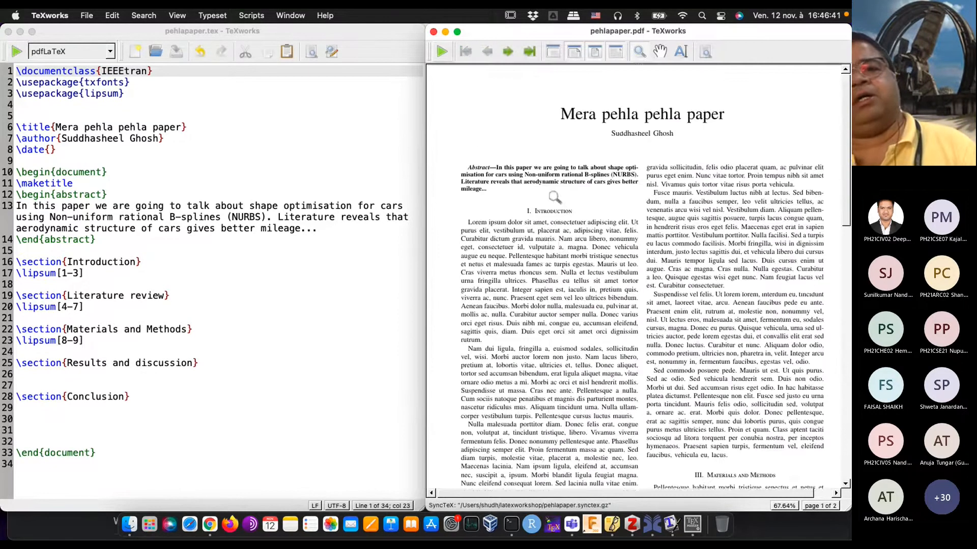
Step: Insert \lipsum[10-14] as placeholder text under the Results and discussion section
{"action": "left_click", "coordinate": [36, 376]}
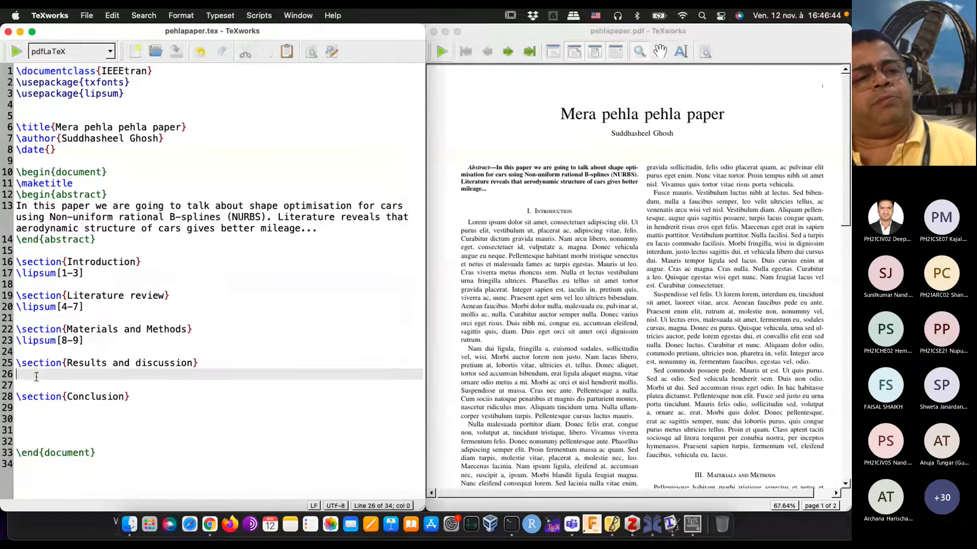
{"action": "type", "text": "\\li"}
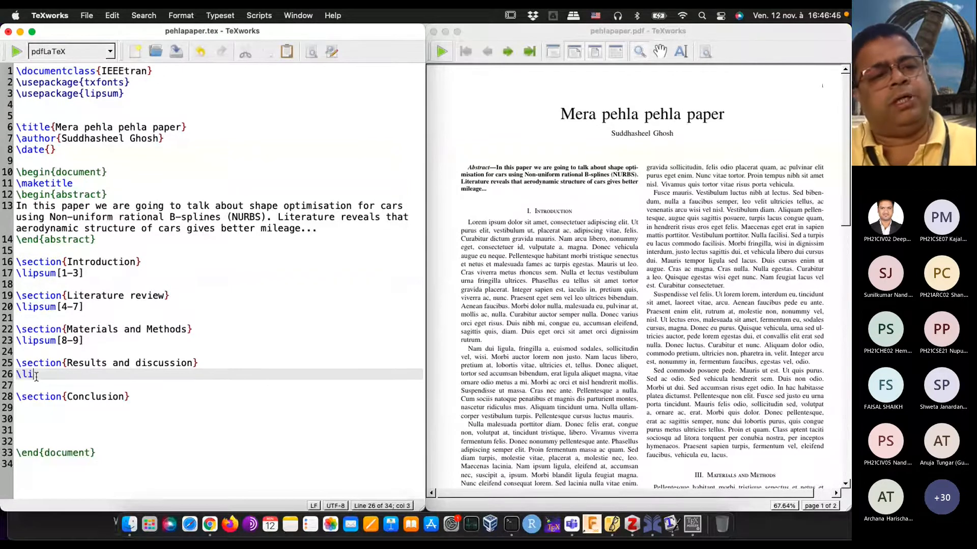
{"action": "type", "text": "psum[10"}
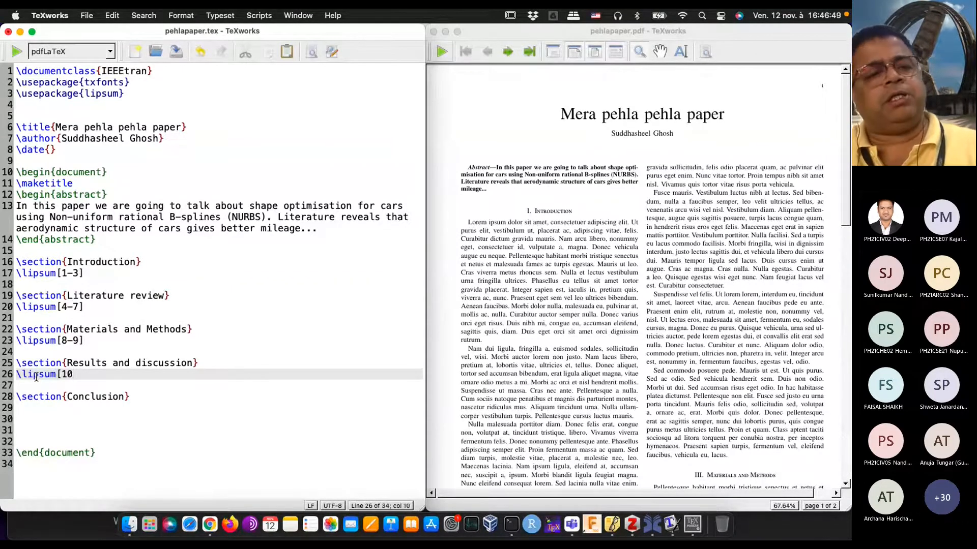
{"action": "type", "text": "-11]"}
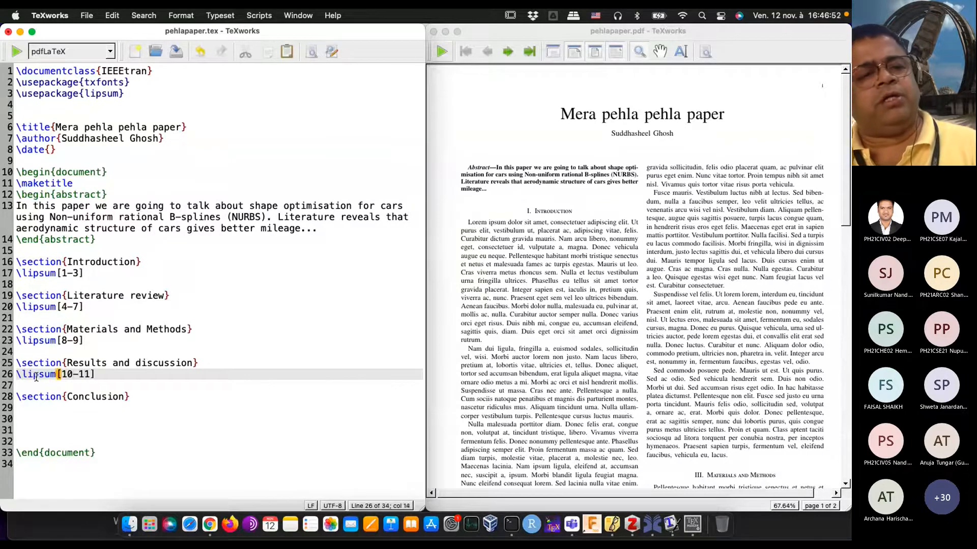
{"action": "key", "text": "Left"}
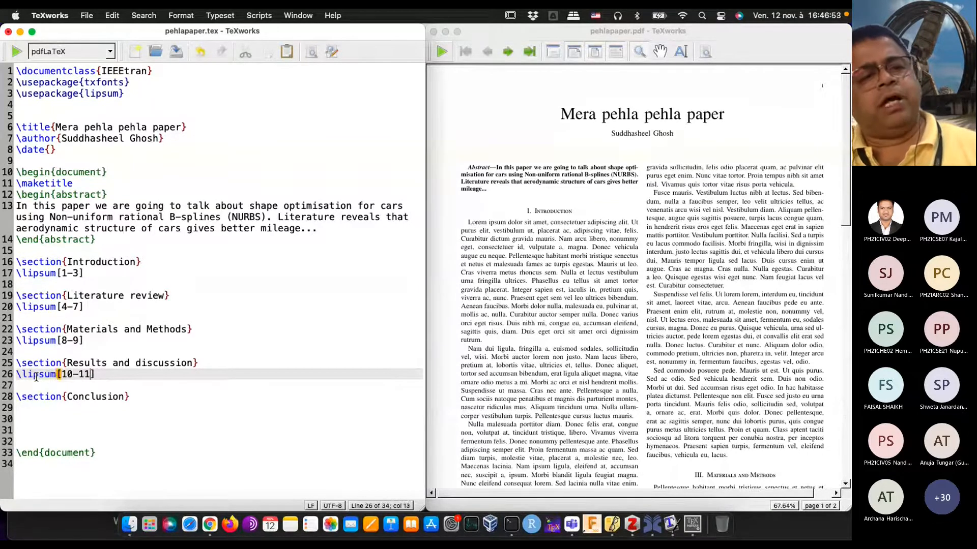
{"action": "key", "text": "BackSpace"}
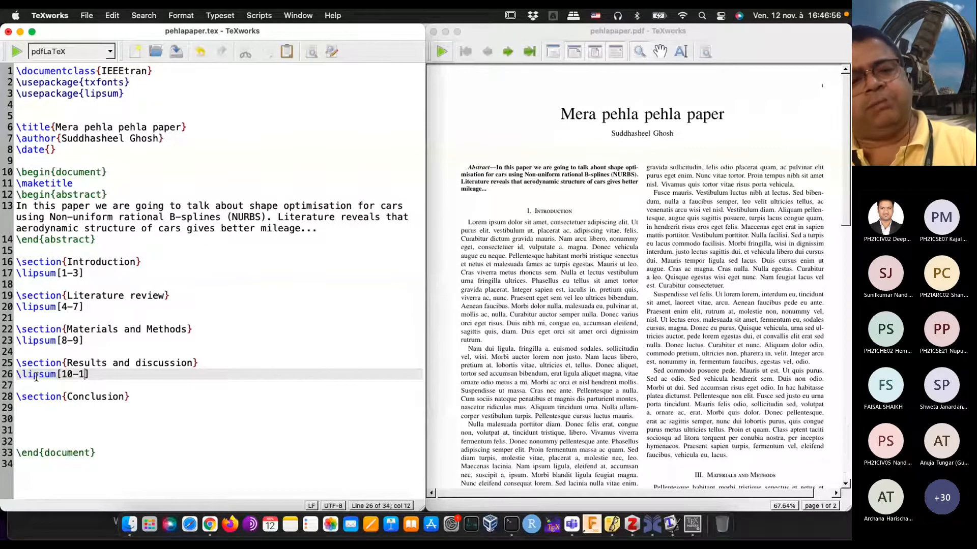
{"action": "type", "text": "4"}
Step: Insert \lipsum[1] as placeholder text under the Conclusion section
{"action": "key", "text": "Down"}
{"action": "key", "text": "Down"}
{"action": "key", "text": "Down"}
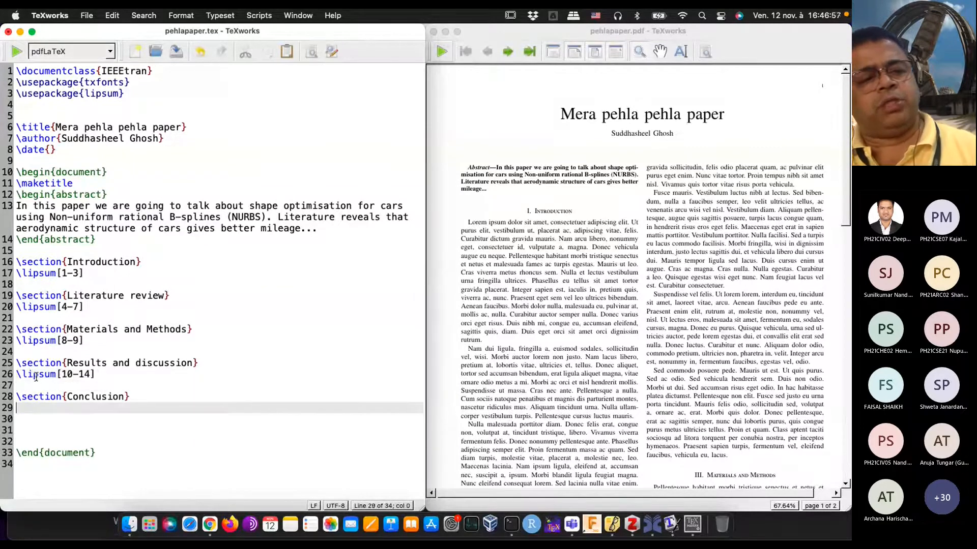
{"action": "type", "text": "\\l"}
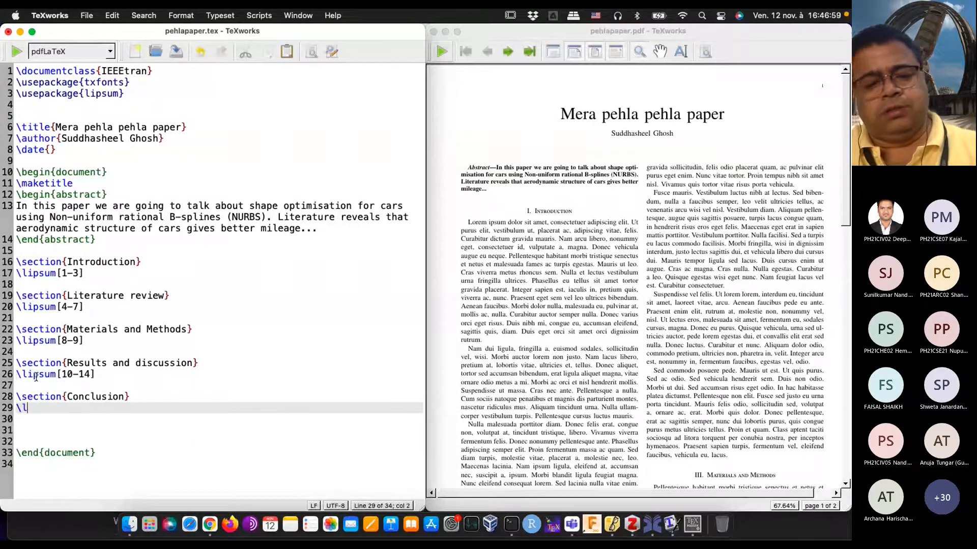
{"action": "type", "text": "ipsum[1]"}
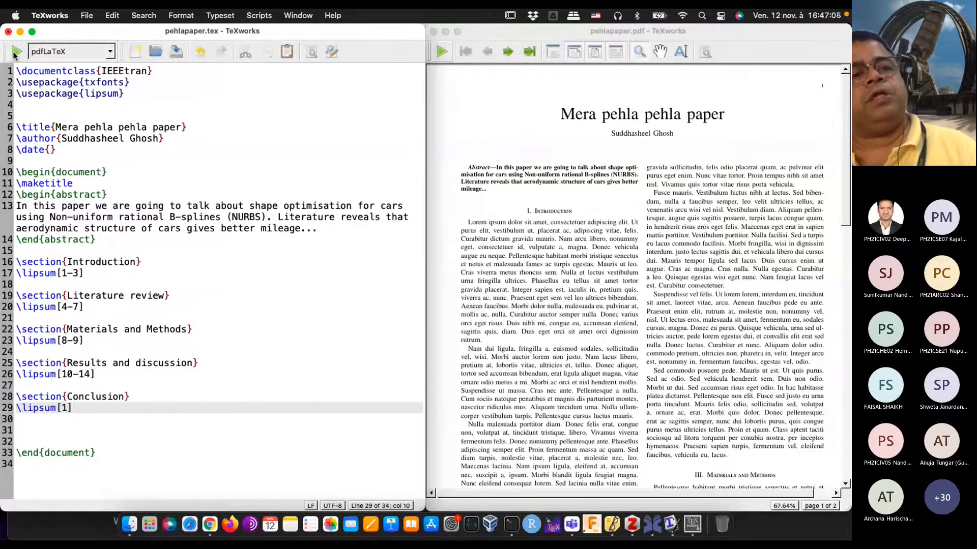
Step: Typeset the document and check the placeholder text of all sections on the two-column PDF pages
{"action": "left_click", "coordinate": [17, 51]}
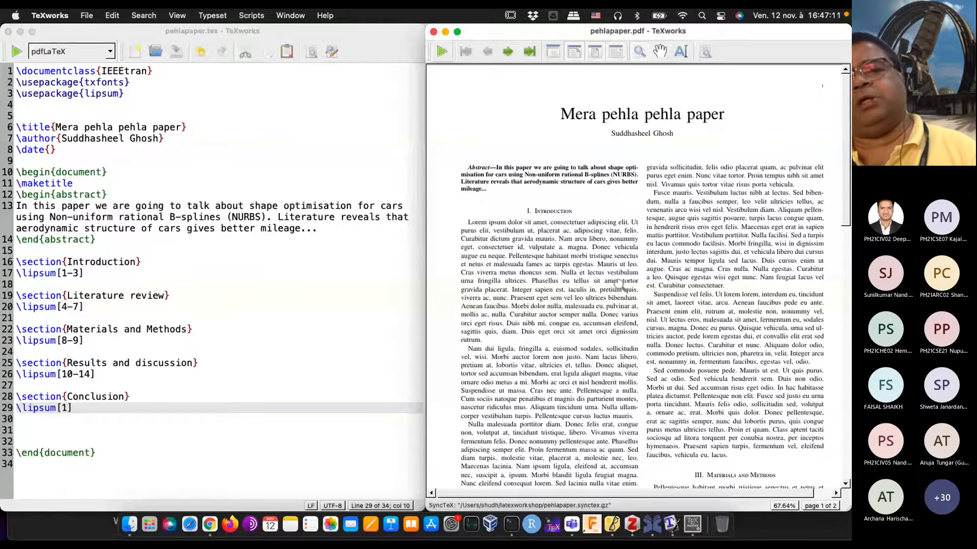
{"action": "scroll", "coordinate": [619, 285], "scroll_direction": "down", "scroll_amount": 5}
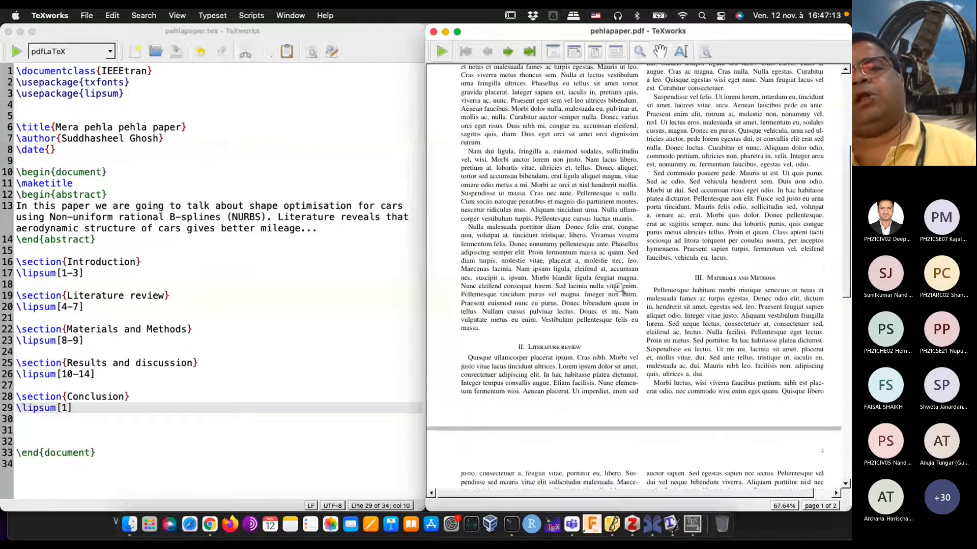
{"action": "scroll", "coordinate": [619, 288], "scroll_direction": "up", "scroll_amount": 2}
{"action": "scroll", "coordinate": [621, 289], "scroll_direction": "up", "scroll_amount": 4}
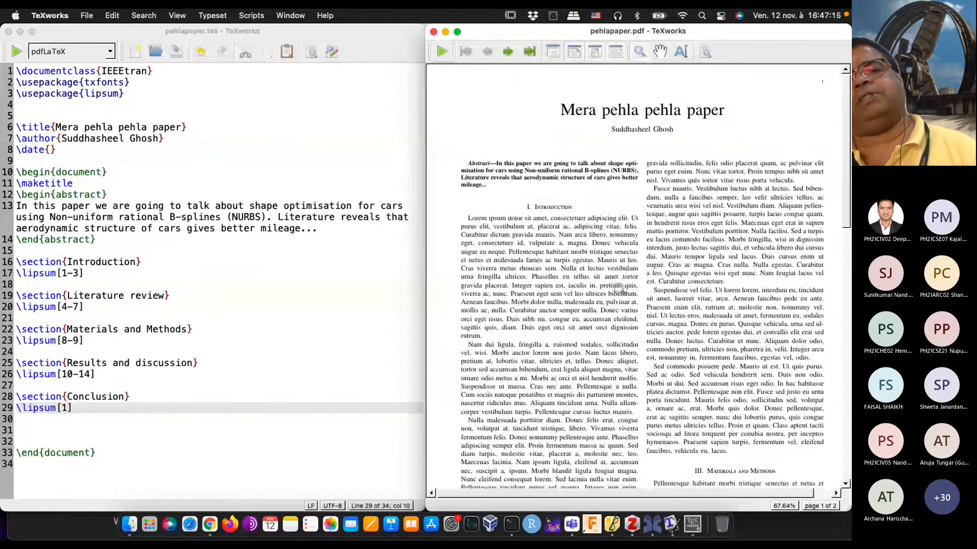
{"action": "scroll", "coordinate": [619, 288], "scroll_direction": "down", "scroll_amount": 15}
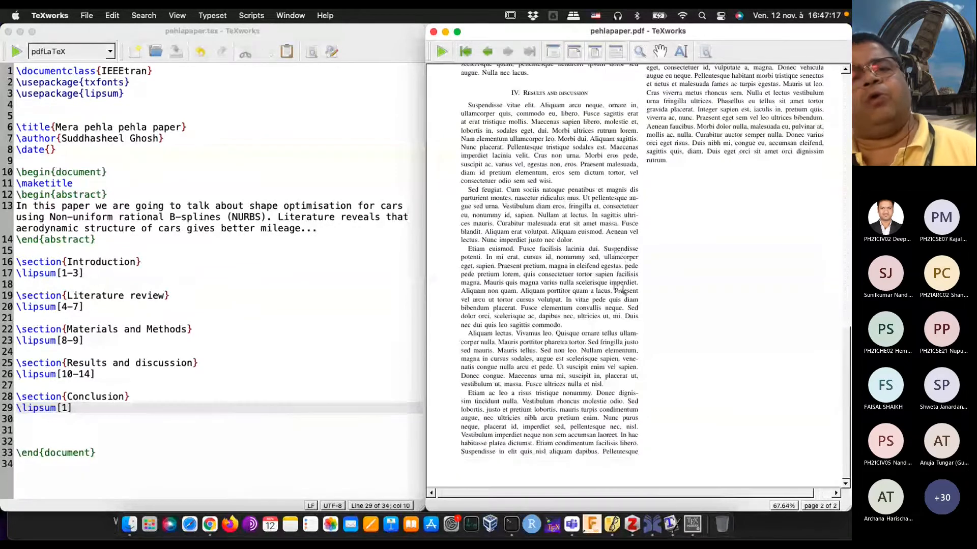
{"action": "left_click", "coordinate": [177, 310]}
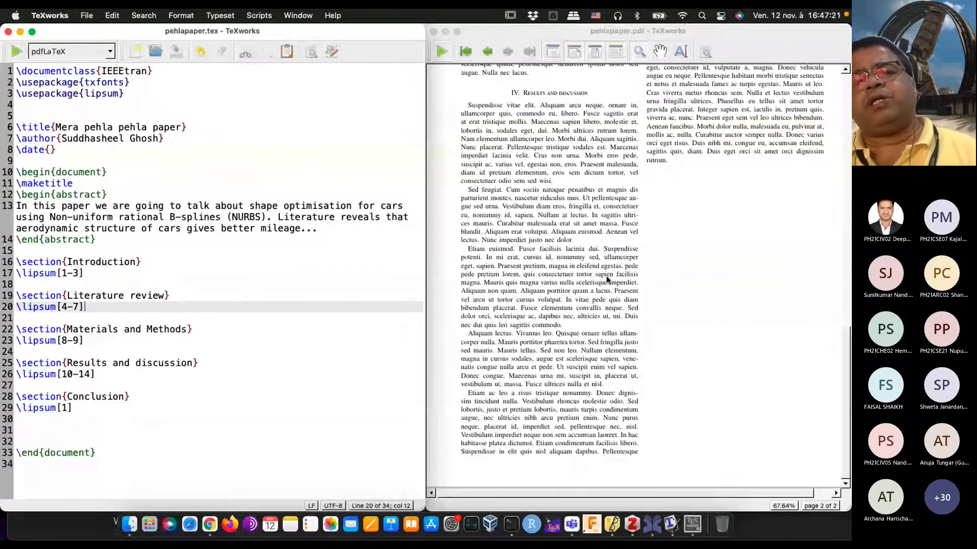
{"action": "scroll", "coordinate": [607, 279], "scroll_direction": "up", "scroll_amount": 15}
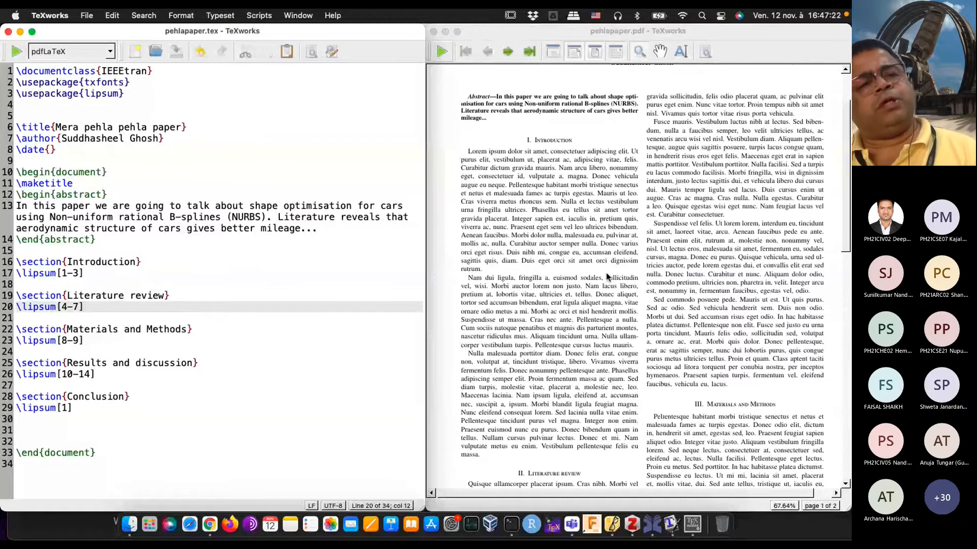
{"action": "left_click", "coordinate": [131, 280]}
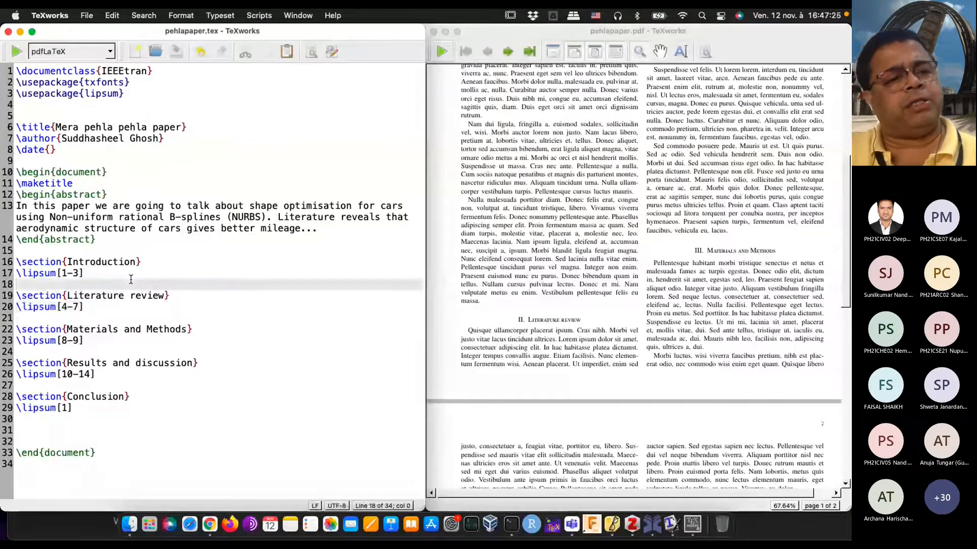
{"action": "key", "text": "Return"}
{"action": "type", "text": "\\"}
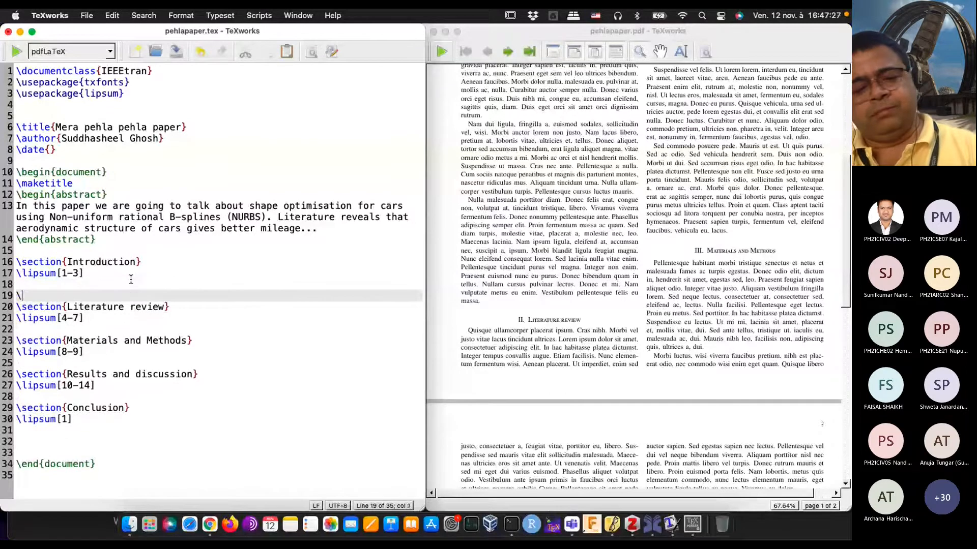
{"action": "type", "text": "begin{"}
{"action": "key", "text": "BackSpace"}
{"action": "key", "text": "BackSpace"}
{"action": "key", "text": "BackSpace"}
{"action": "key", "text": "BackSpace"}
{"action": "key", "text": "BackSpace"}
{"action": "key", "text": "BackSpace"}
{"action": "key", "text": "BackSpace"}
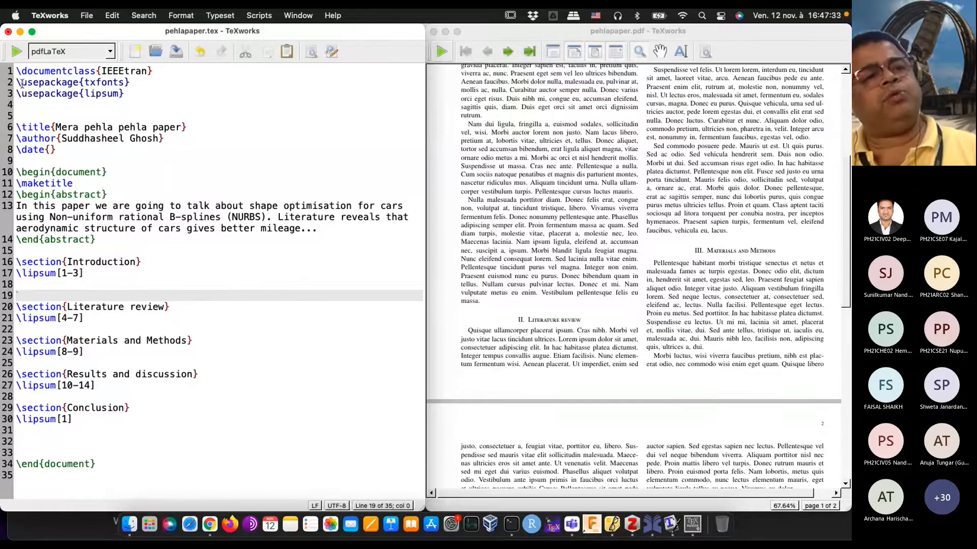
Step: Load the amsmath package with \usepackage{amsmath} on a new line directly below the document class
{"action": "left_click", "coordinate": [188, 73]}
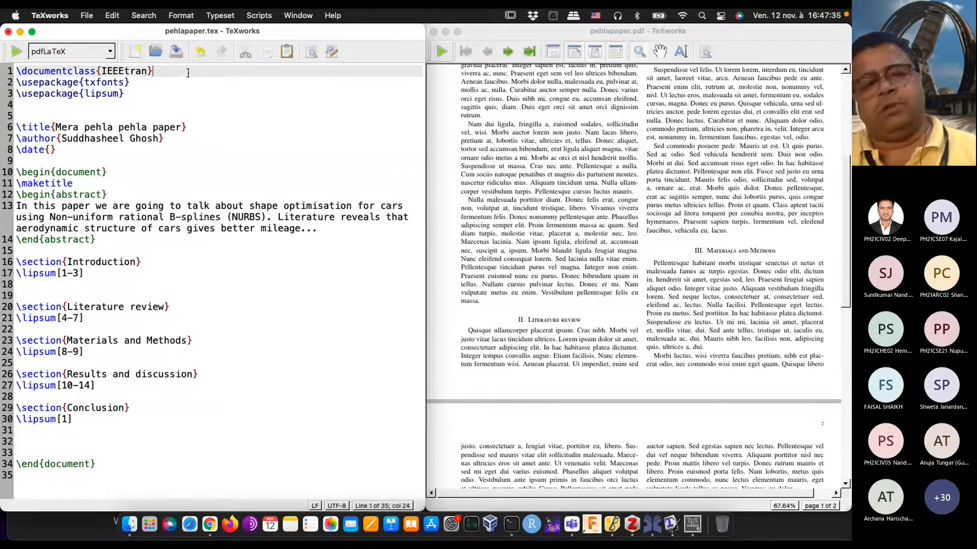
{"action": "key", "text": "Return"}
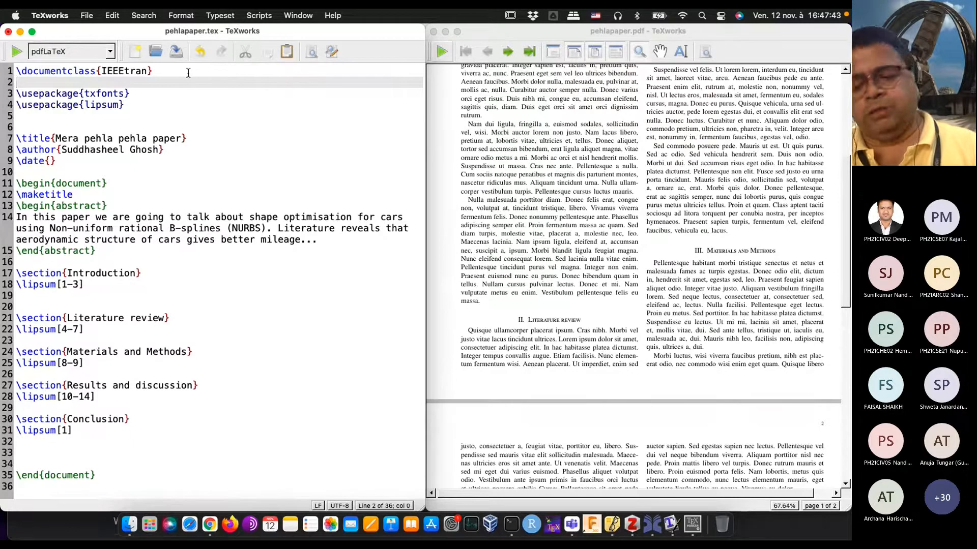
{"action": "type", "text": "\\"}
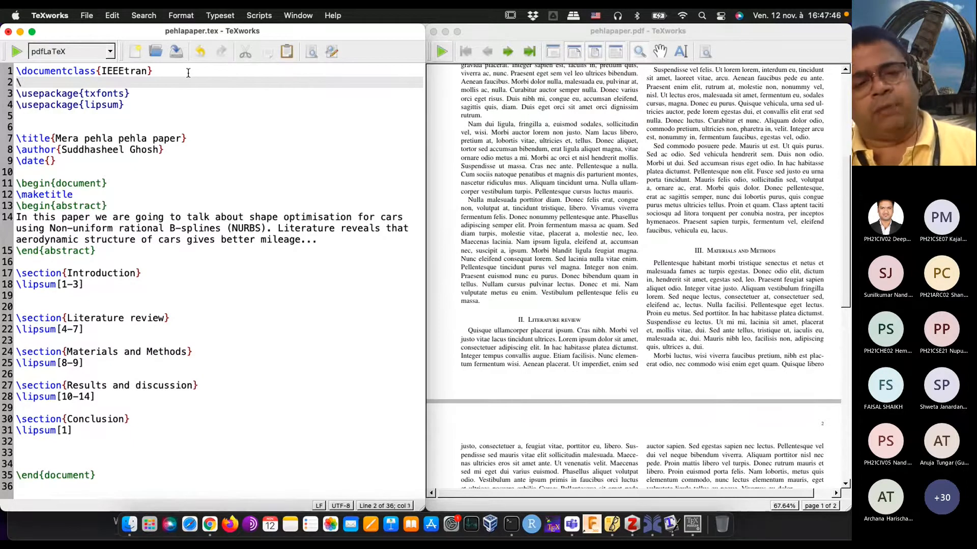
{"action": "type", "text": "us"}
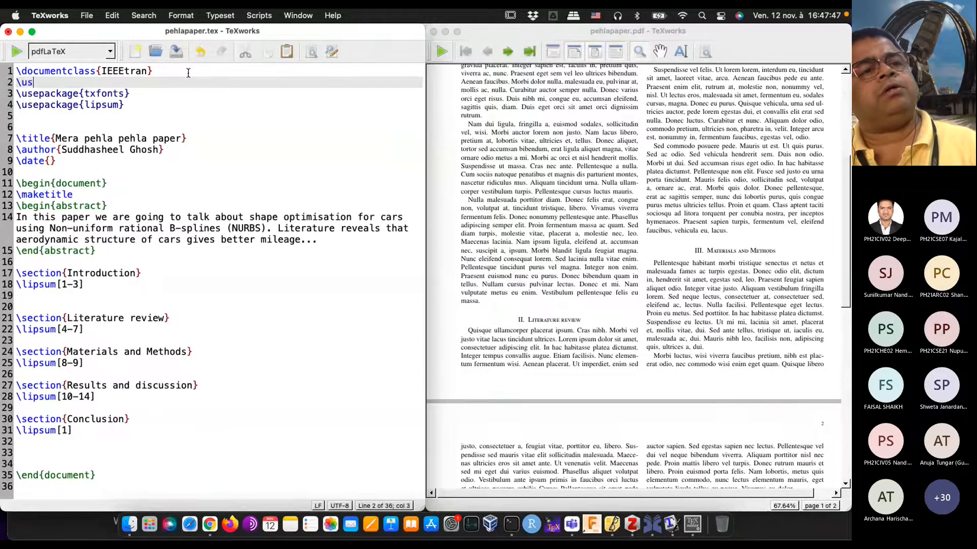
{"action": "type", "text": "e"}
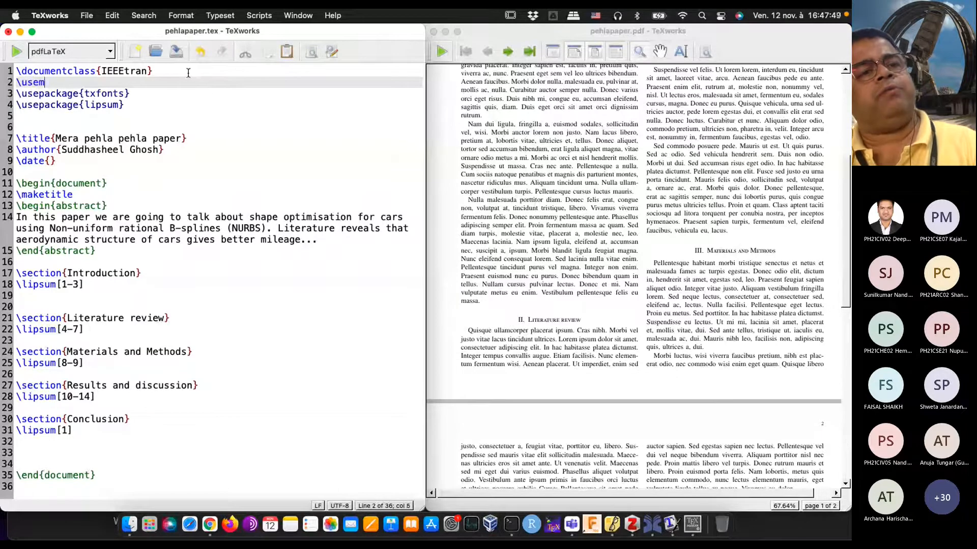
{"action": "key", "text": "Tab"}
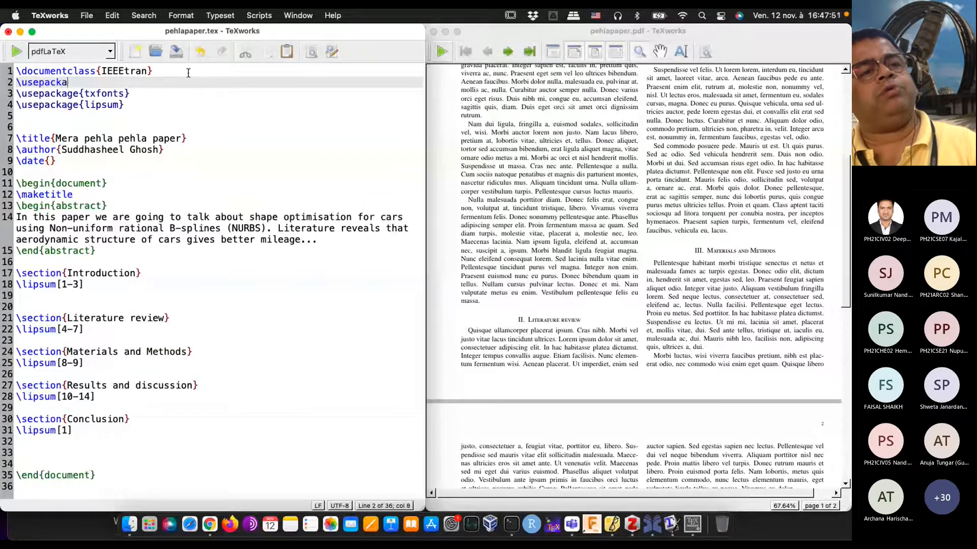
{"action": "type", "text": "{"}
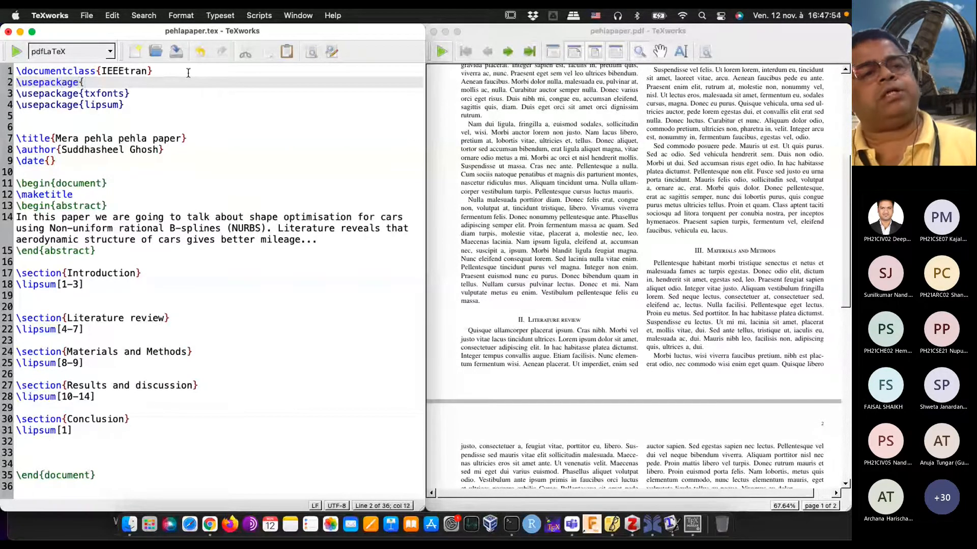
{"action": "type", "text": "ams"}
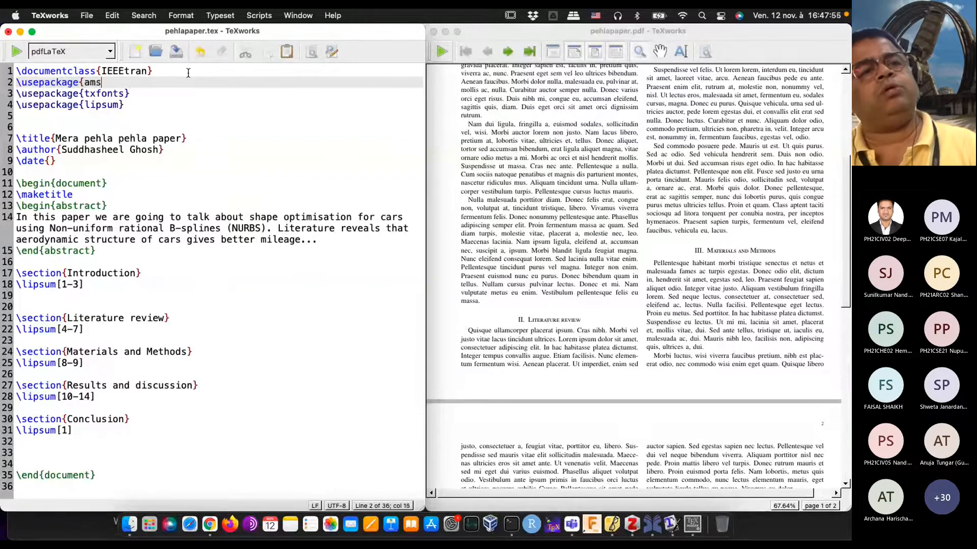
{"action": "type", "text": "math}"}
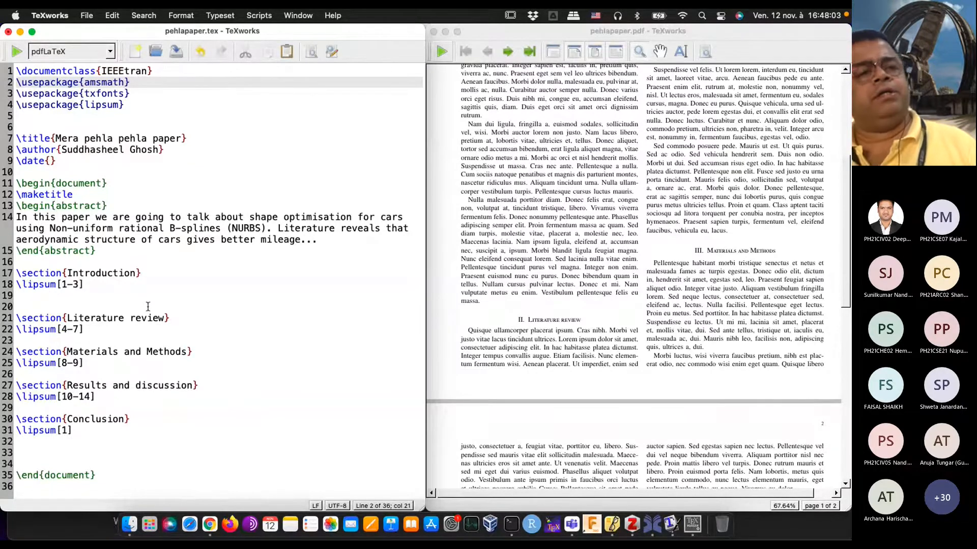
Step: Insert an empty equation environment with \begin{equation} and \end{equation} after the Introduction's \lipsum[1-3], and place the cursor on its blank inner line
{"action": "left_click", "coordinate": [81, 308]}
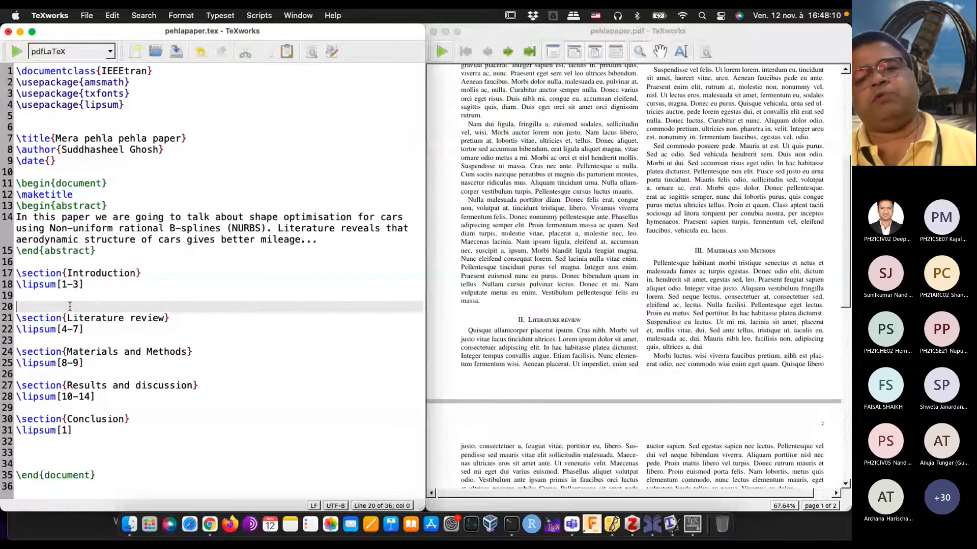
{"action": "type", "text": "\\"}
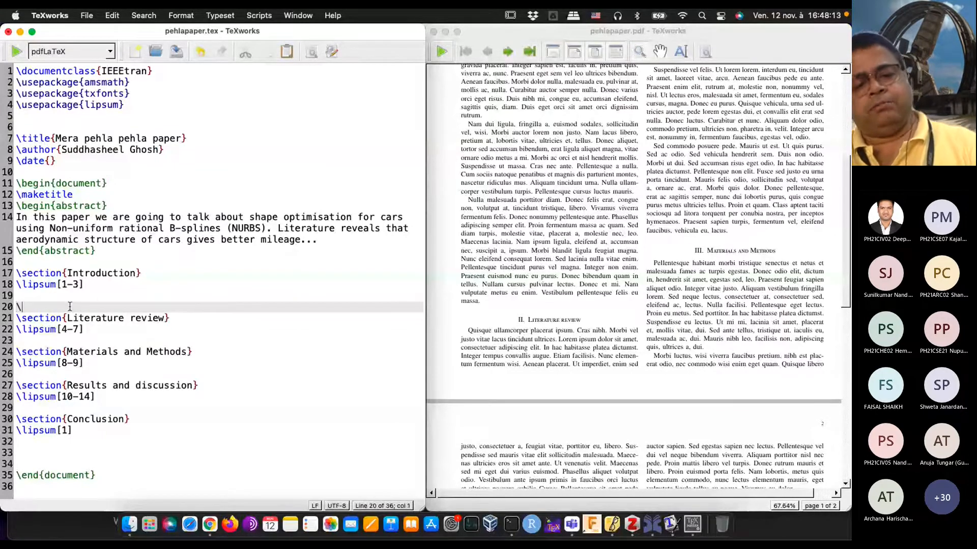
{"action": "type", "text": "begin{equation}"}
{"action": "key", "text": "Return"}
{"action": "key", "text": "Return"}
{"action": "type", "text": "\\en"}
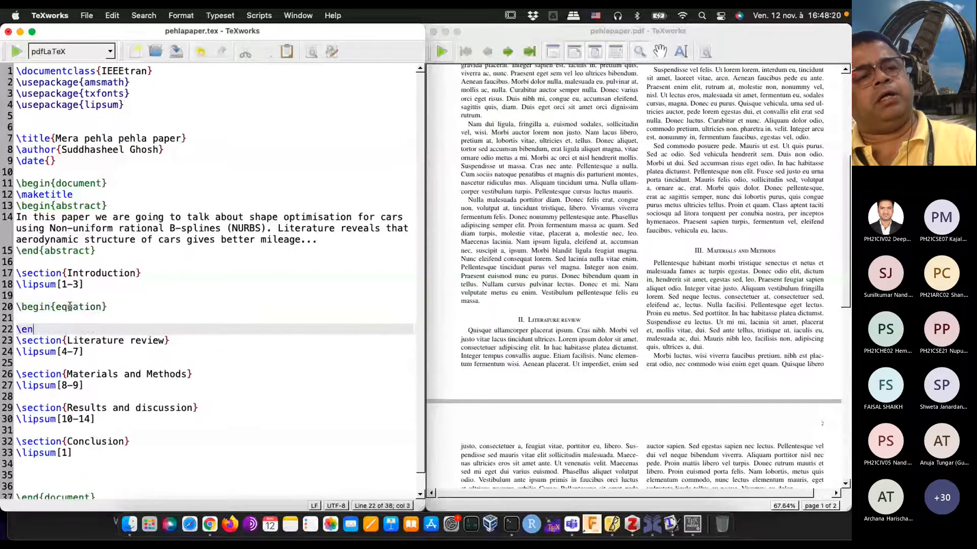
{"action": "type", "text": "d{equat"}
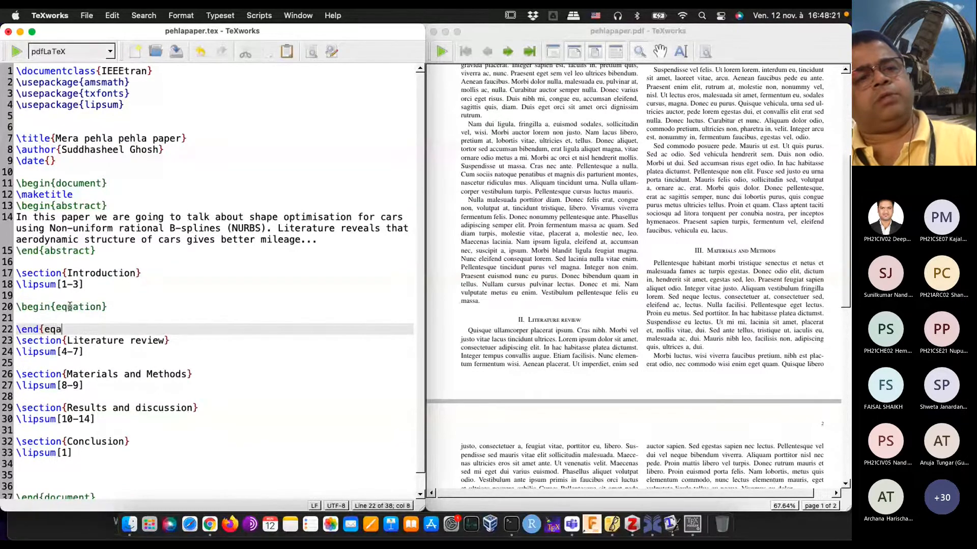
{"action": "type", "text": "}"}
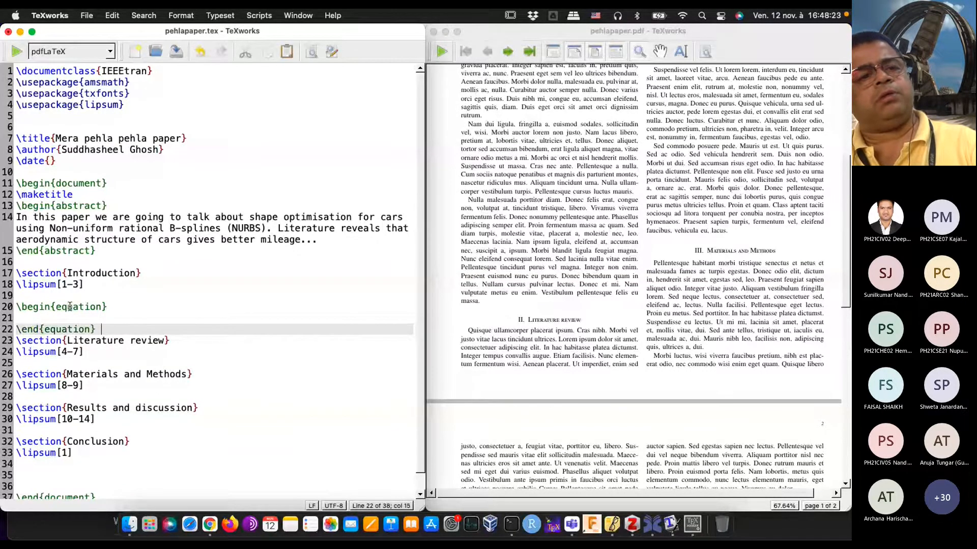
{"action": "key", "text": "Return"}
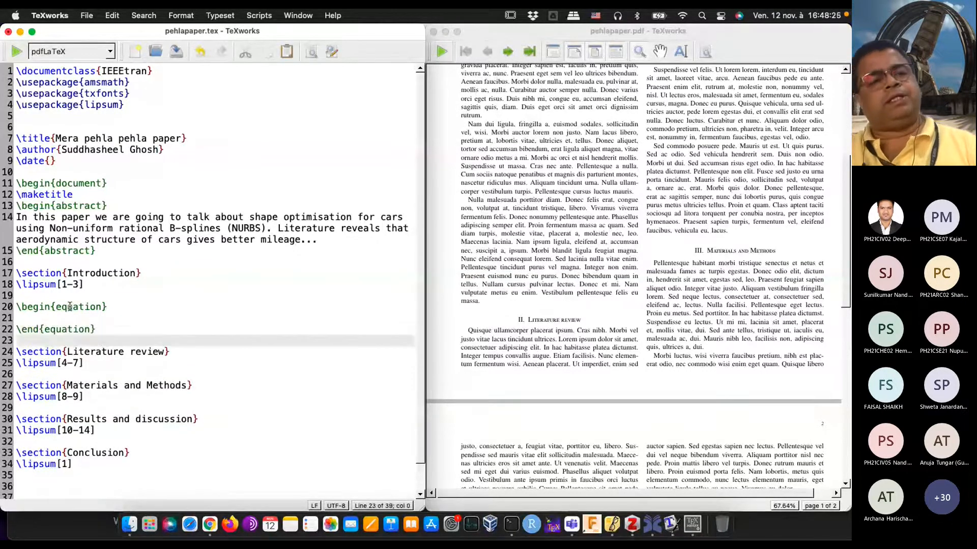
{"action": "key", "text": "Up"}
{"action": "key", "text": "Up"}
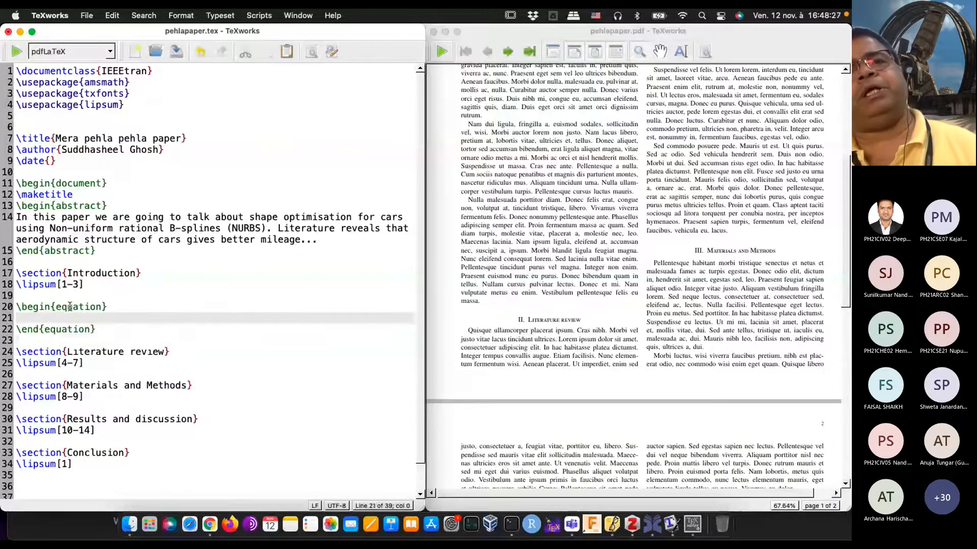
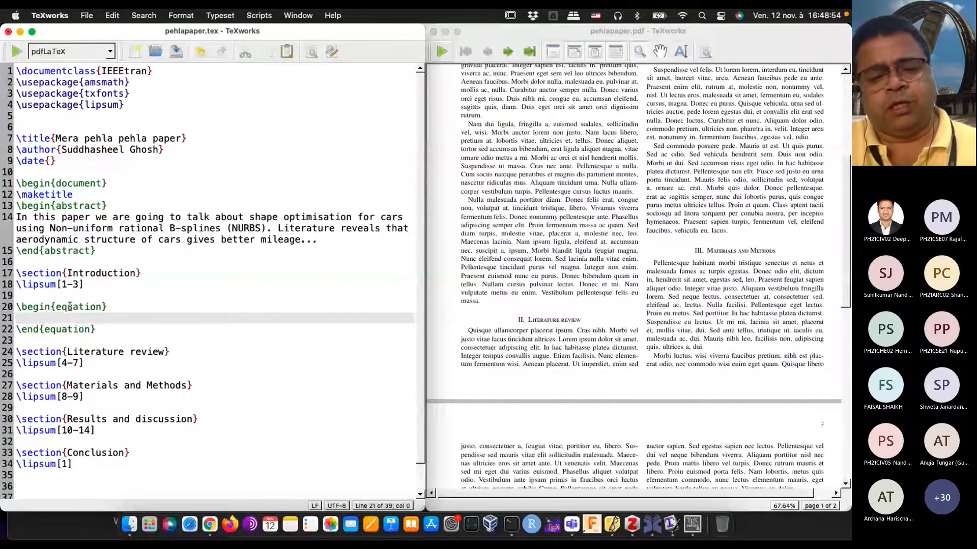
Step: Enter the circle equation (x-a)^2 + (y-b)^2 = r^2 inside the empty equation environment and typeset the document to check it
{"action": "type", "text": "(x"}
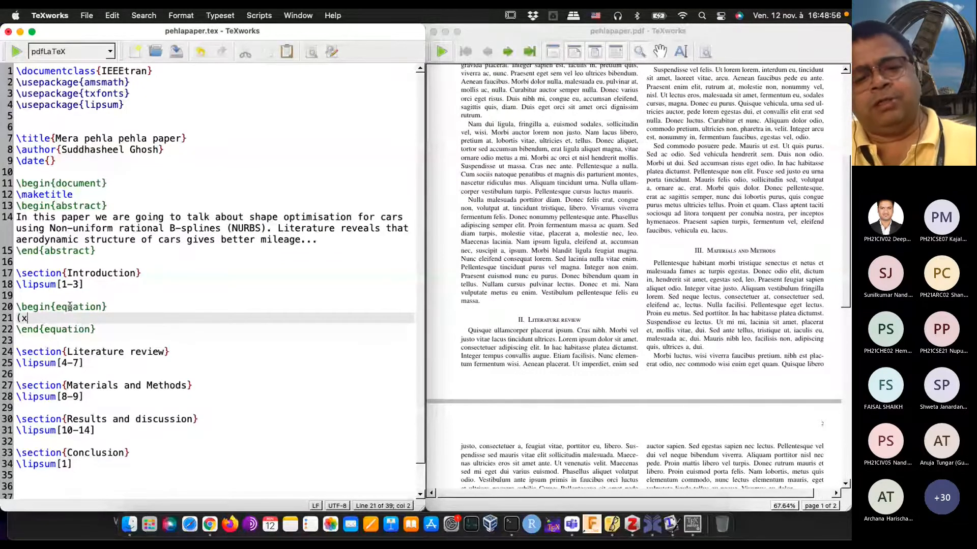
{"action": "type", "text": "-a)^2"}
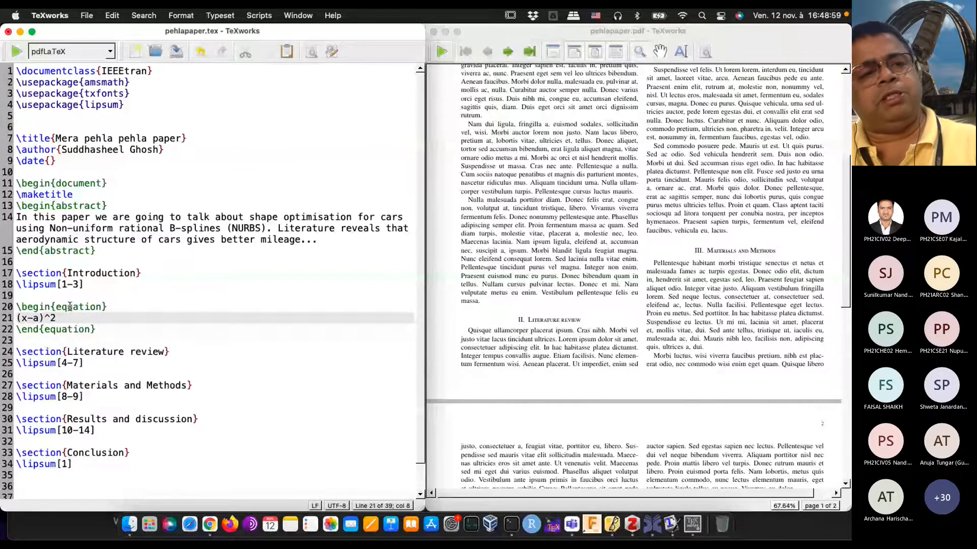
{"action": "type", "text": "+ (y-b"}
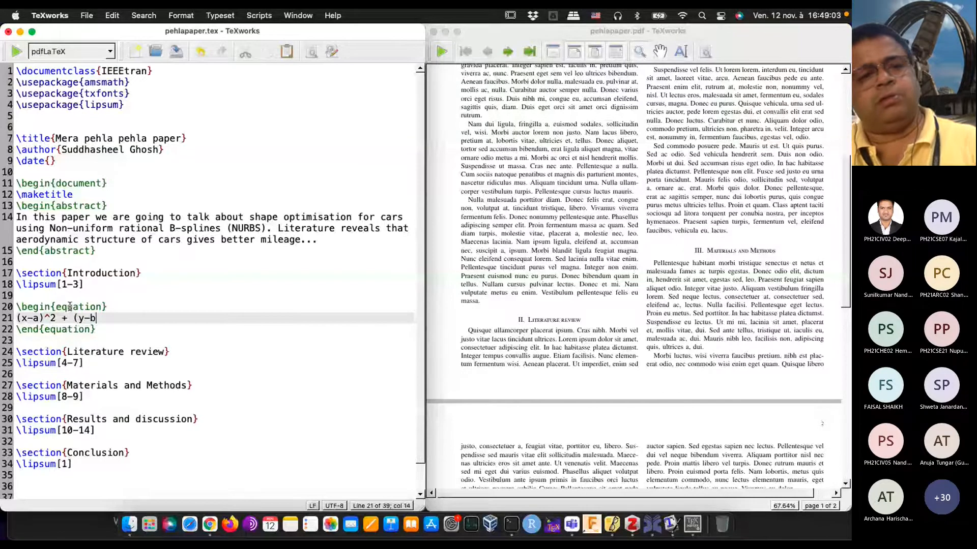
{"action": "type", "text": ")^2"}
{"action": "type", "text": " = "}
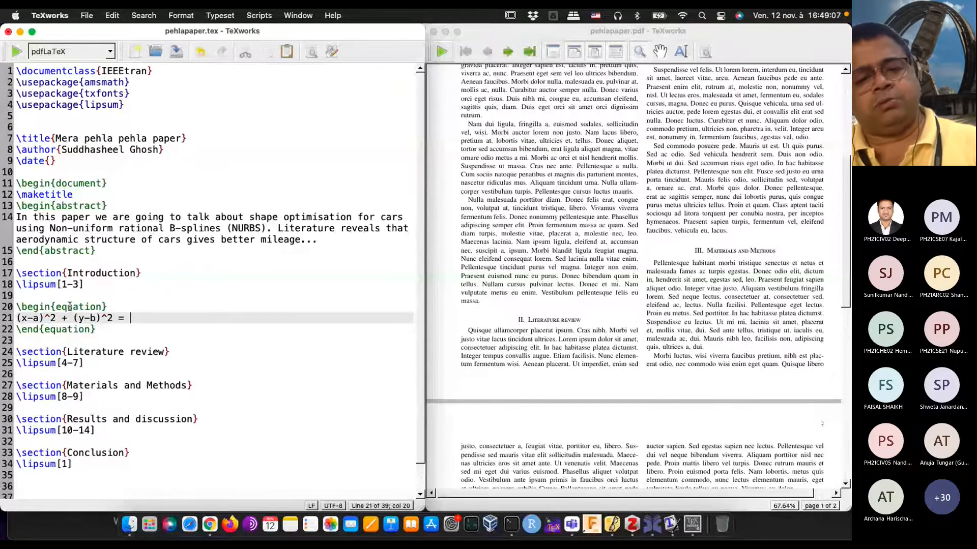
{"action": "type", "text": "r^2"}
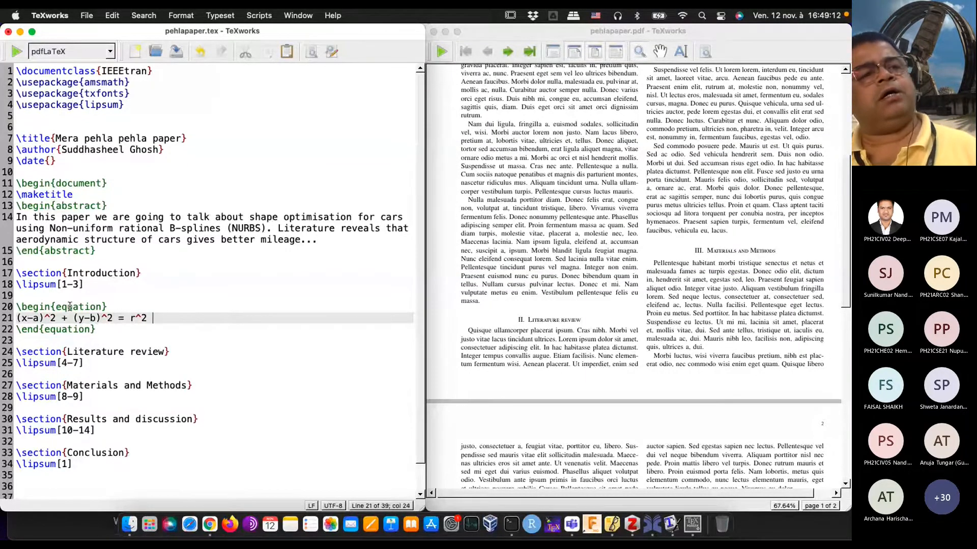
{"action": "left_click", "coordinate": [18, 51]}
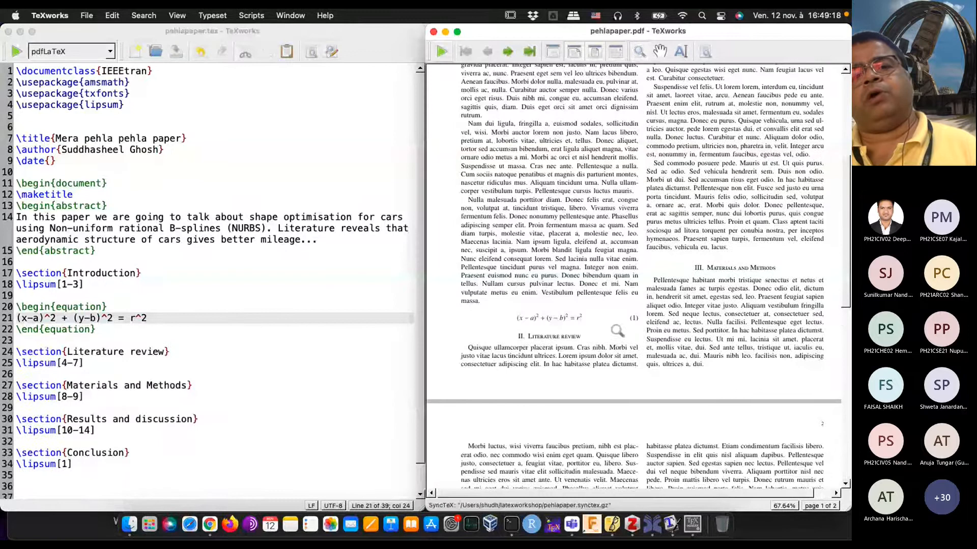
{"action": "left_click_drag", "start_coordinate": [534, 344], "coordinate": [546, 315]}
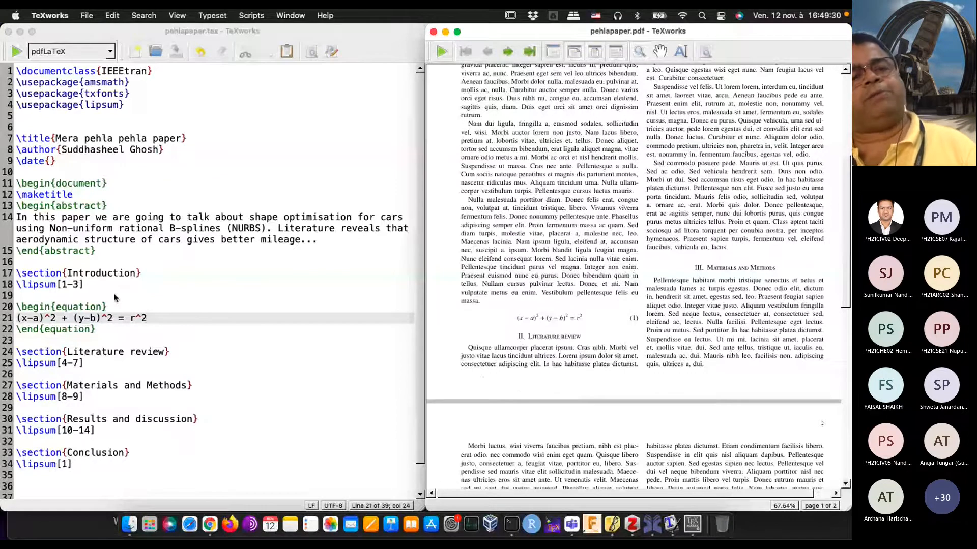
Step: Insert a second empty equation environment with \begin{equation} and \end{equation} below the circle equation, leaving a blank line inside it
{"action": "left_click", "coordinate": [113, 328]}
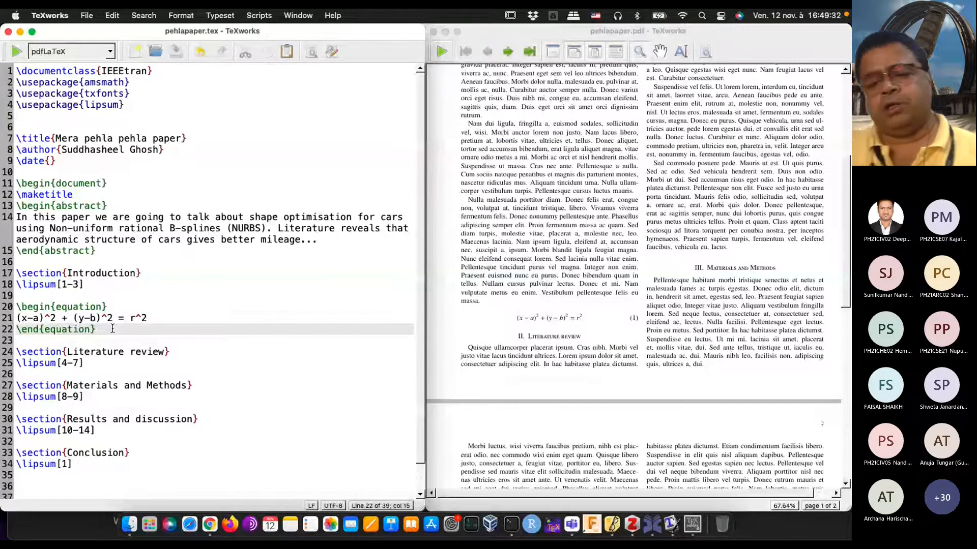
{"action": "key", "text": "Return"}
{"action": "key", "text": "Return"}
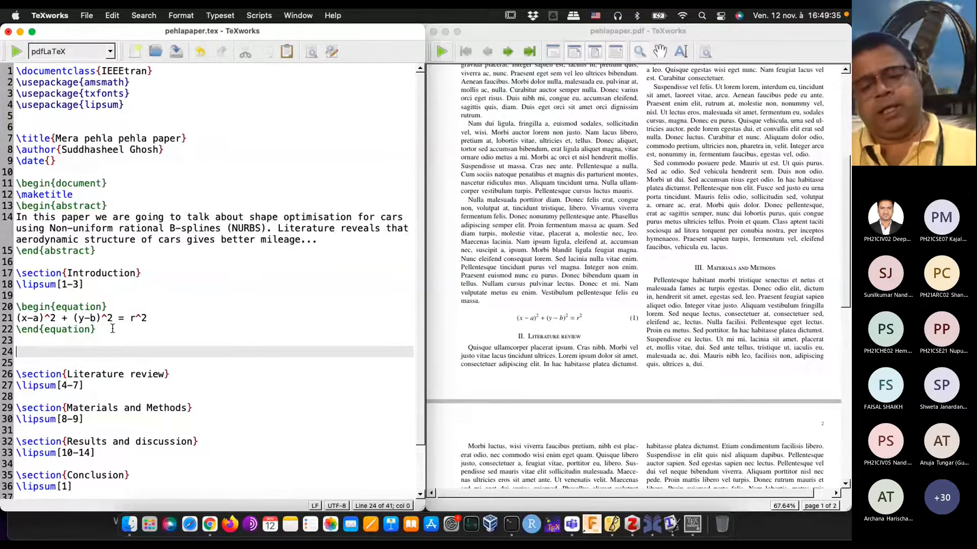
{"action": "type", "text": "\begin{"}
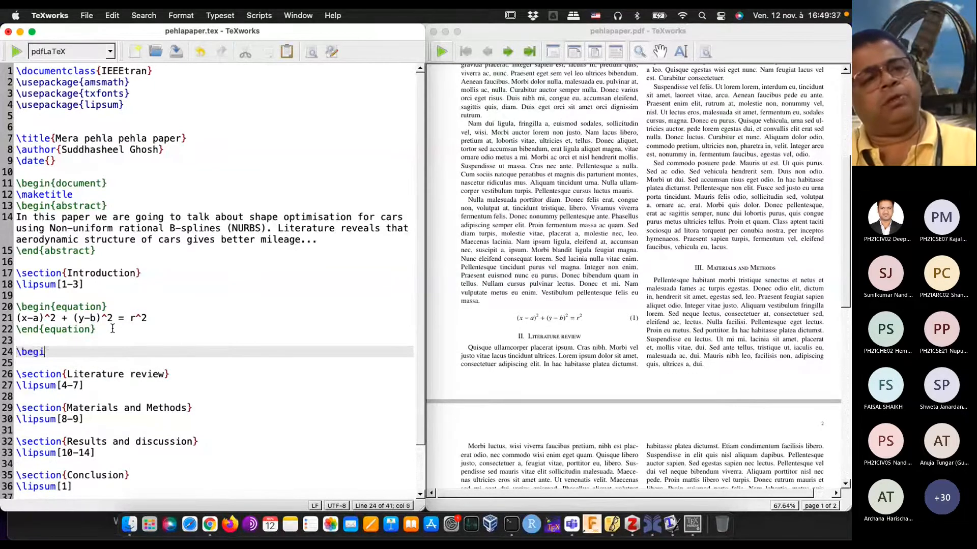
{"action": "type", "text": "eq"}
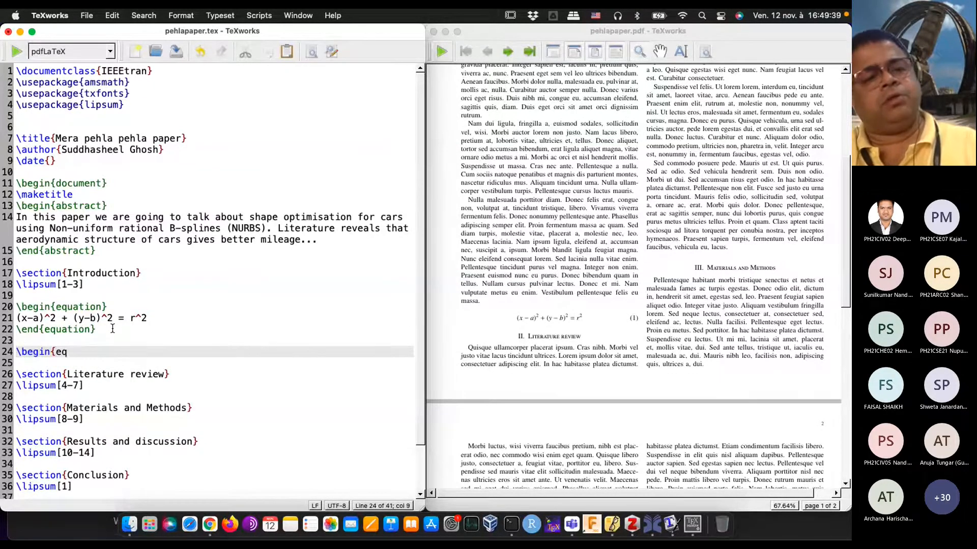
{"action": "type", "text": "ua"}
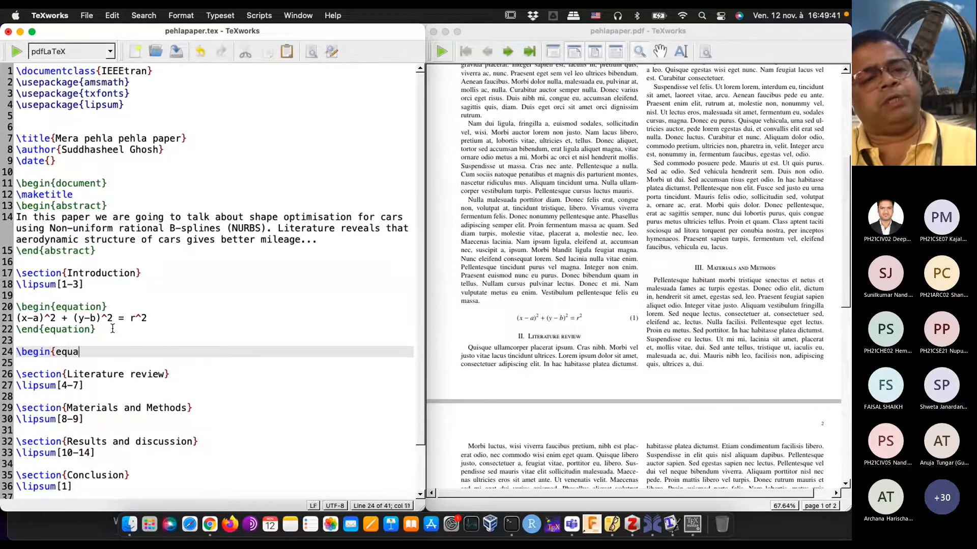
{"action": "type", "text": "tion}"}
{"action": "key", "text": "Return"}
{"action": "key", "text": "Return"}
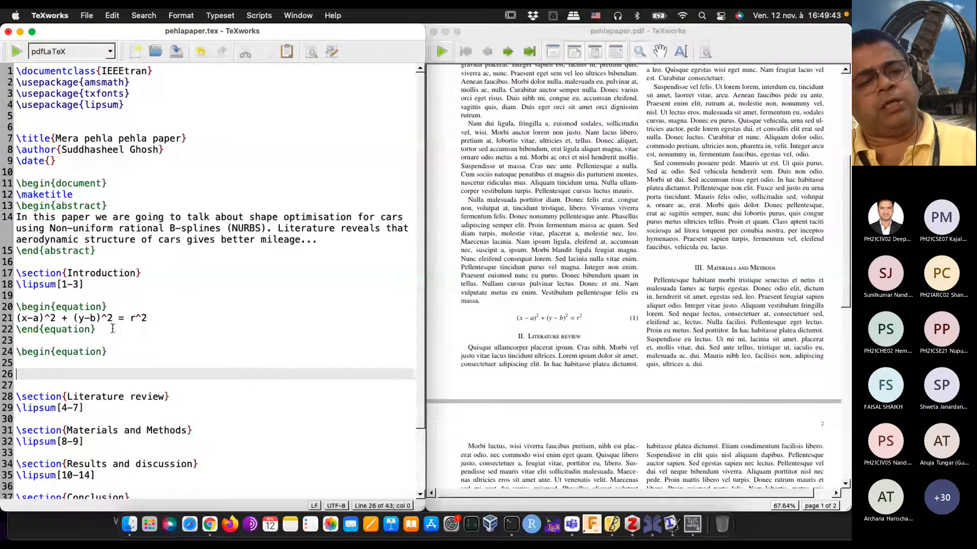
{"action": "type", "text": "\\end{a"}
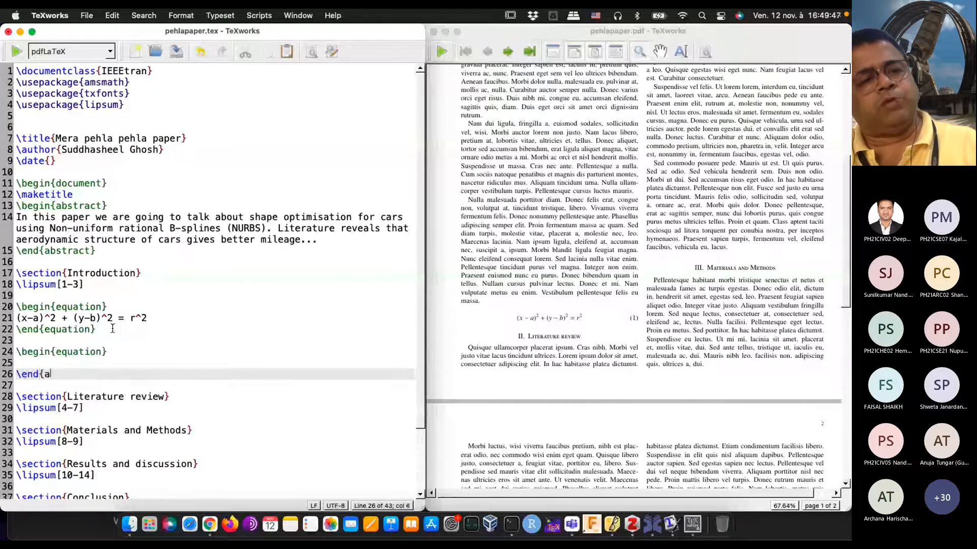
{"action": "key", "text": "BackSpace"}
{"action": "type", "text": "equation}"}
{"action": "key", "text": "Up"}
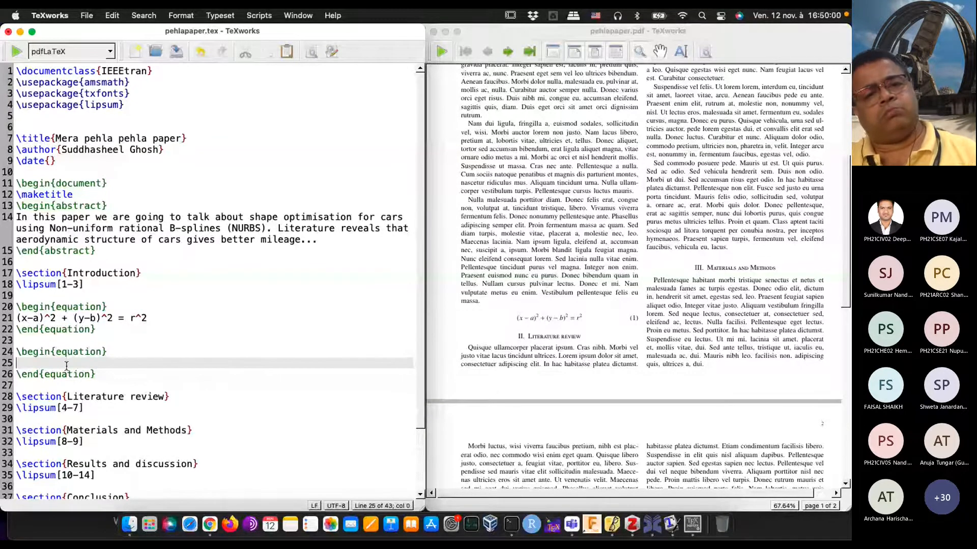
Step: Write the skeleton \frac{}{} + \frac{}{} = 1 inside the second equation environment
{"action": "double_click", "coordinate": [47, 319]}
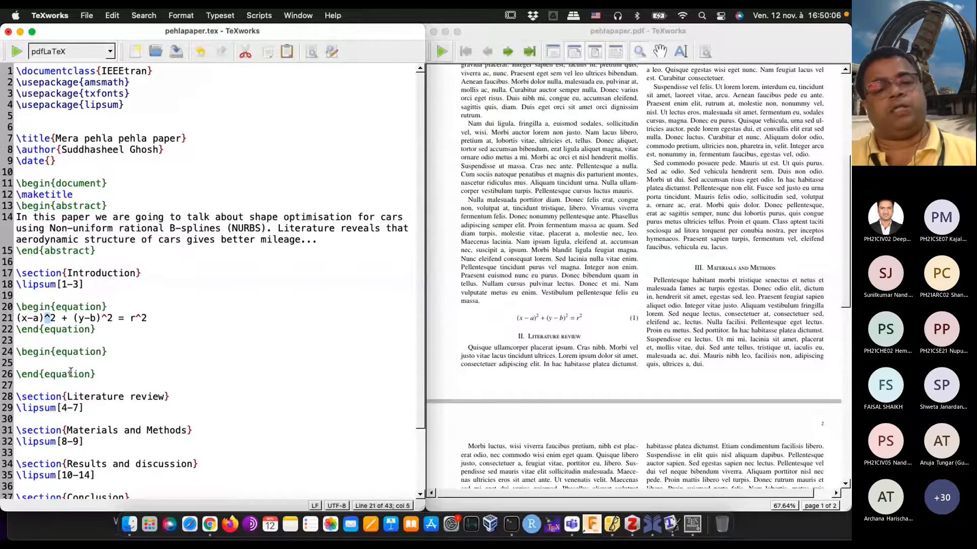
{"action": "left_click", "coordinate": [40, 362]}
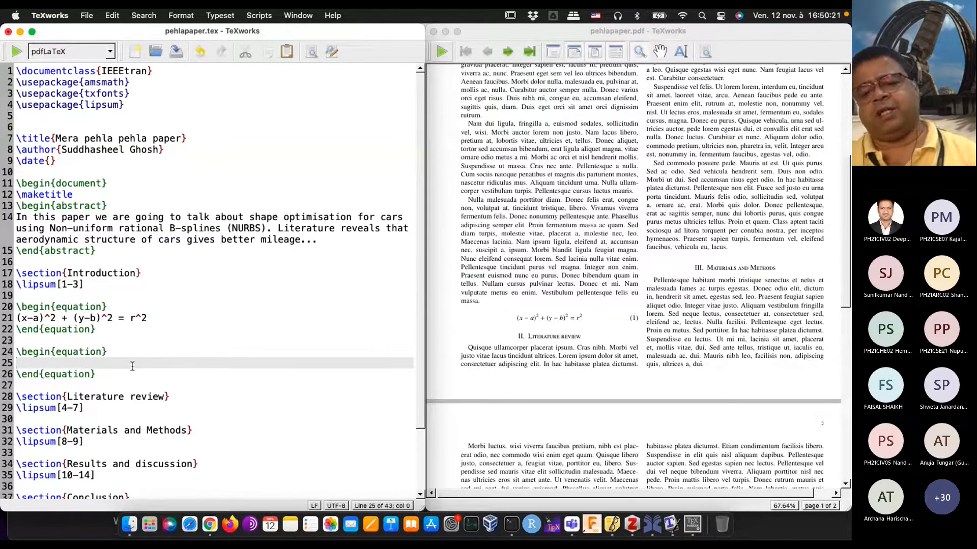
{"action": "type", "text": "\\f"}
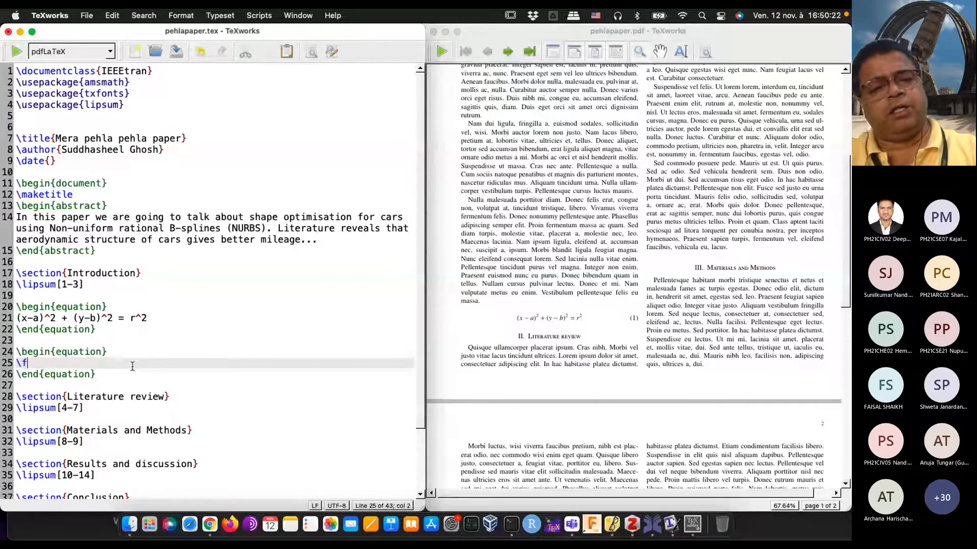
{"action": "type", "text": "rac{}{} + \\frac{"}
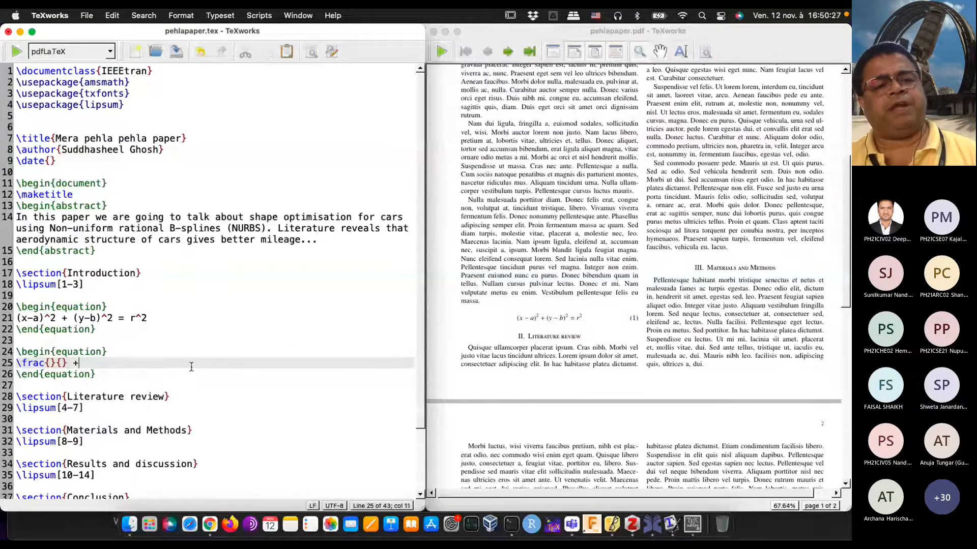
{"action": "type", "text": "}"}
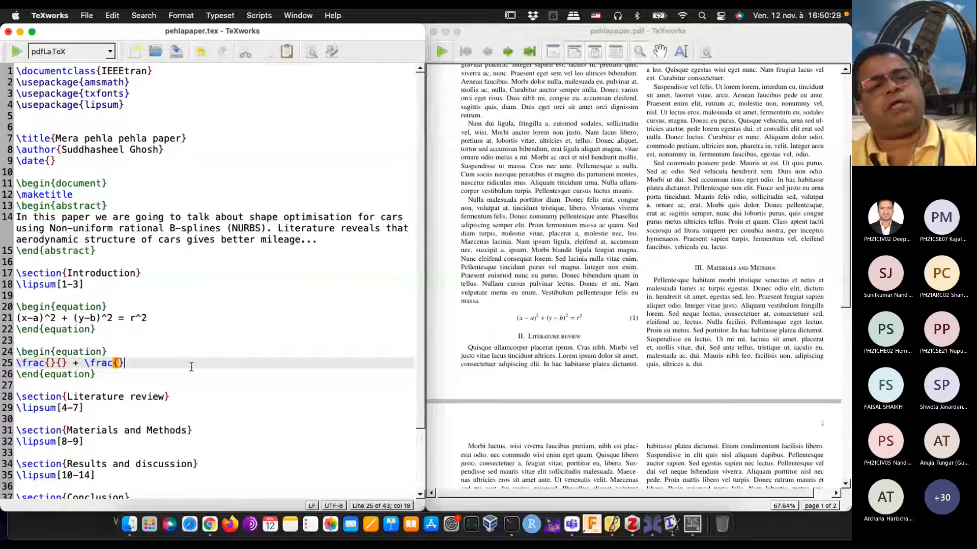
{"action": "key", "text": "BackSpace"}
{"action": "type", "text": "{} "}
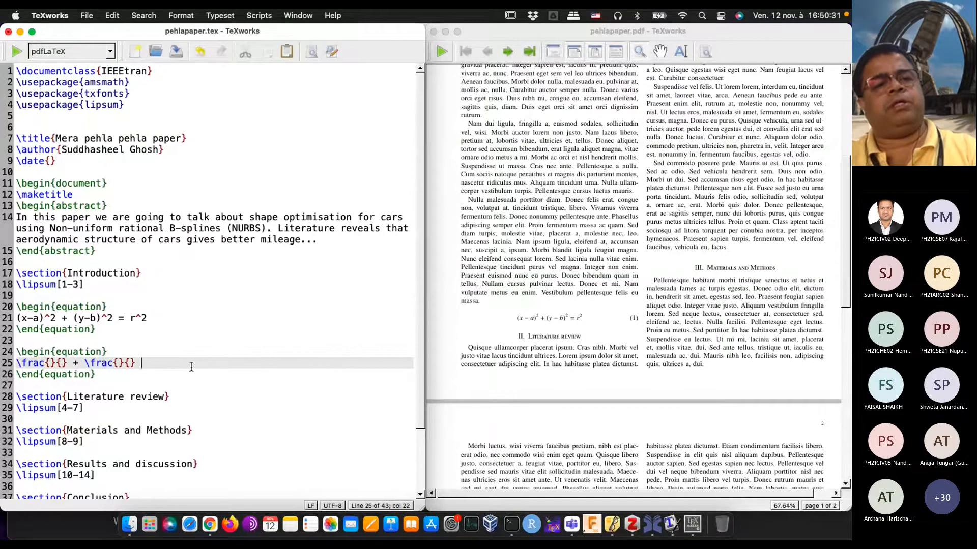
{"action": "type", "text": "= 1"}
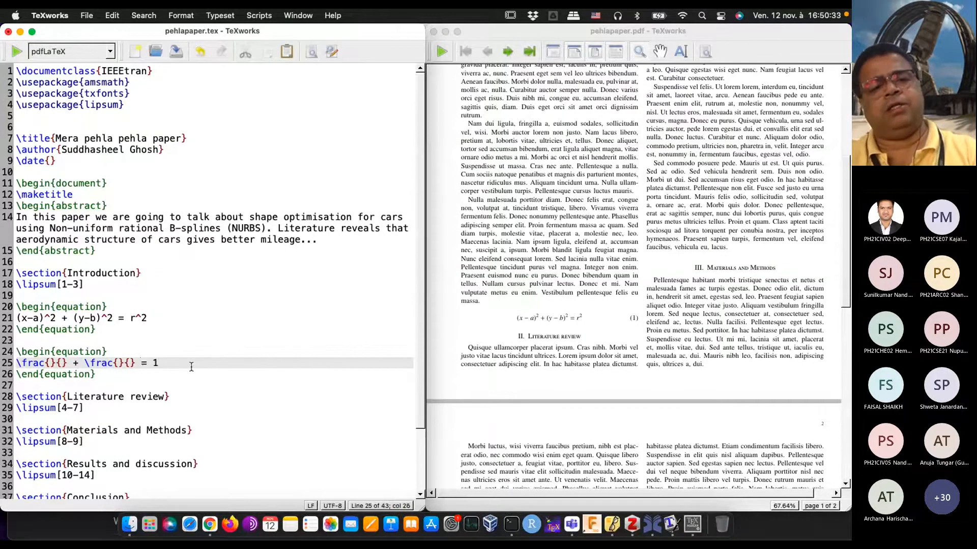
Step: Fill the first fraction with numerator (x-a)^2 and denominator A^2
{"action": "key", "text": "Left"}
{"action": "key", "text": "Left"}
{"action": "key", "text": "Left"}
{"action": "key", "text": "Left"}
{"action": "key", "text": "Left"}
{"action": "key", "text": "Left"}
{"action": "key", "text": "Left"}
{"action": "key", "text": "Left"}
{"action": "key", "text": "Left"}
{"action": "key", "text": "Left"}
{"action": "key", "text": "Left"}
{"action": "key", "text": "Left"}
{"action": "key", "text": "Left"}
{"action": "key", "text": "Left"}
{"action": "key", "text": "Left"}
{"action": "key", "text": "Left"}
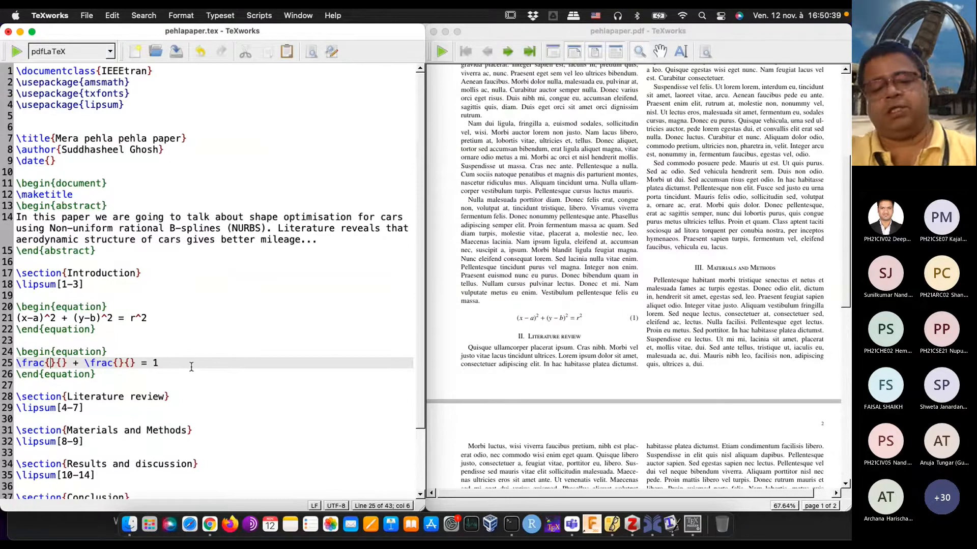
{"action": "type", "text": "(x-a)"}
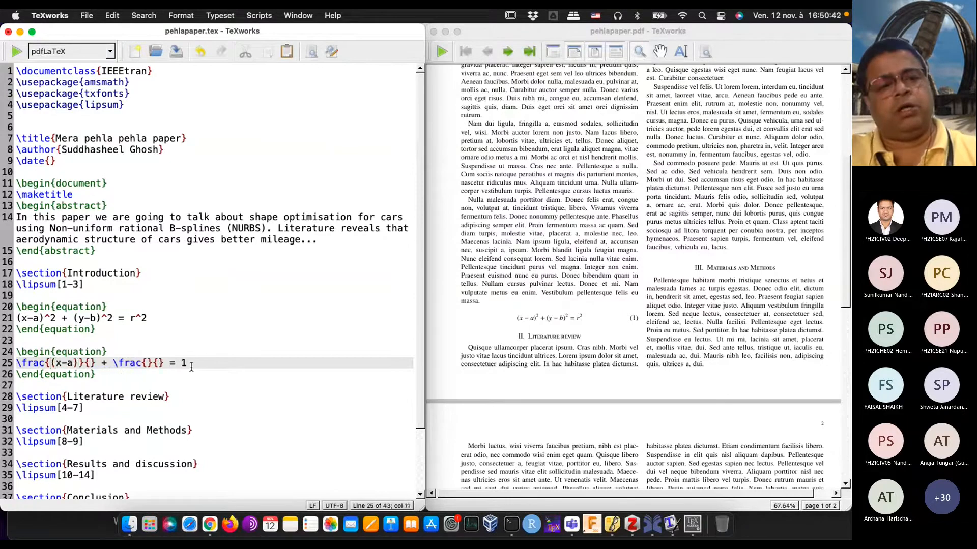
{"action": "type", "text": "^2"}
{"action": "key", "text": "Right"}
{"action": "key", "text": "Right"}
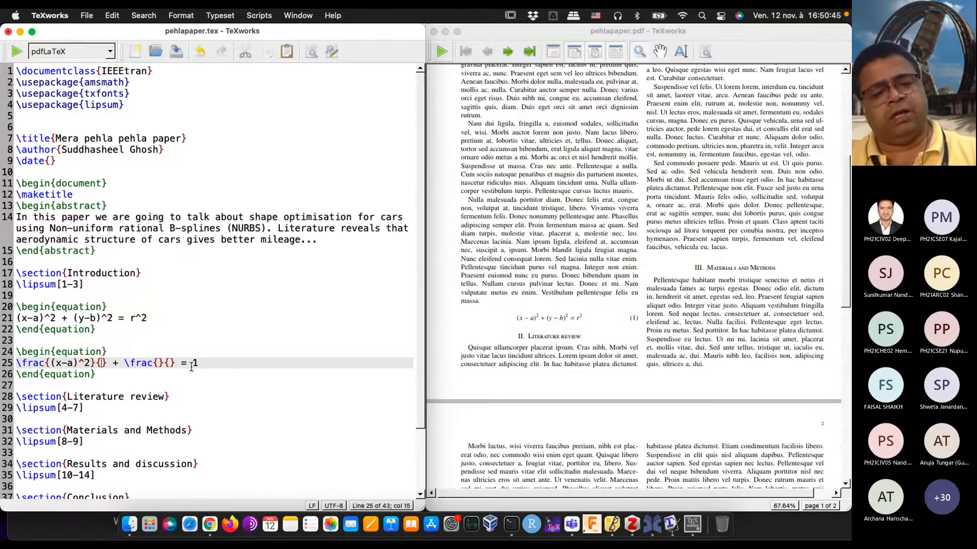
{"action": "type", "text": "A^2"}
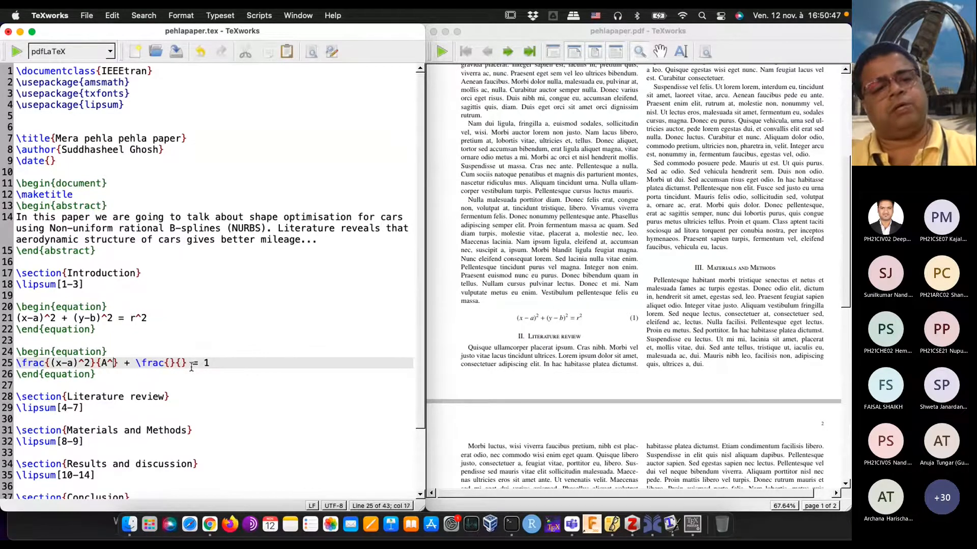
Step: Fill the second fraction with numerator (y-b)^2 and denominator B^2, and typeset the document to check the ellipse equation
{"action": "key", "text": "Right"}
{"action": "key", "text": "Right"}
{"action": "key", "text": "Right"}
{"action": "key", "text": "Right"}
{"action": "key", "text": "Right"}
{"action": "key", "text": "Right"}
{"action": "key", "text": "Right"}
{"action": "key", "text": "Right"}
{"action": "key", "text": "Right"}
{"action": "key", "text": "Right"}
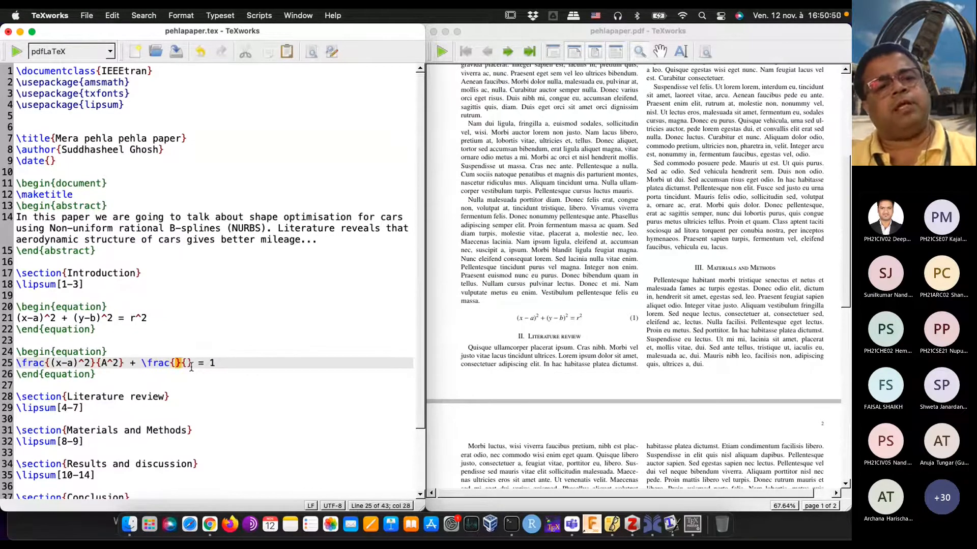
{"action": "type", "text": "("}
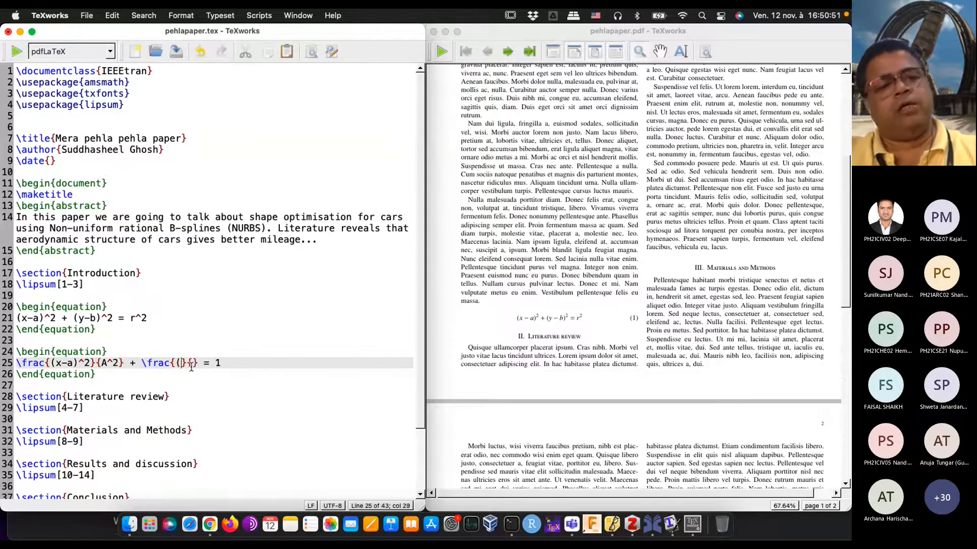
{"action": "type", "text": "y-"}
{"action": "type", "text": "b)^2"}
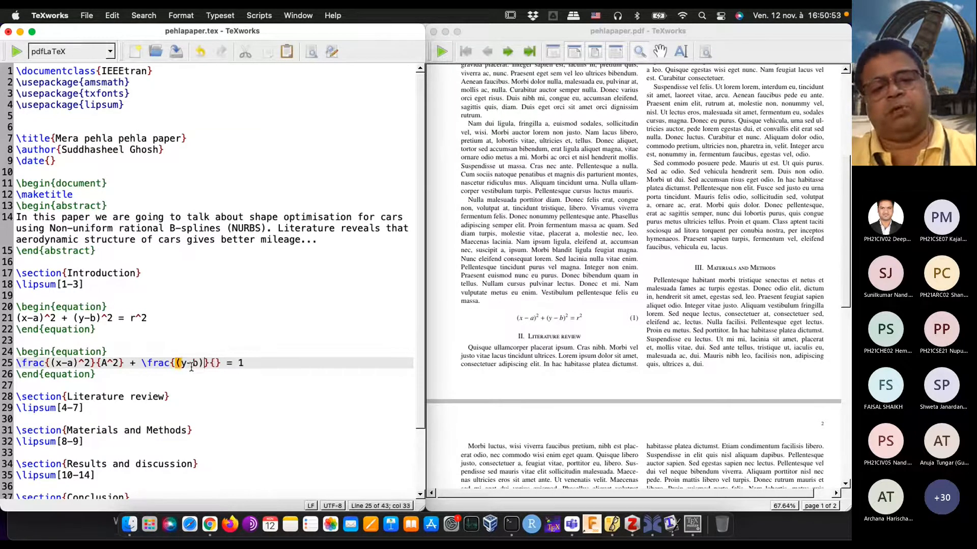
{"action": "key", "text": "Right"}
{"action": "key", "text": "Right"}
{"action": "type", "text": "B^2"}
{"action": "key", "text": "Right"}
{"action": "key", "text": "Right"}
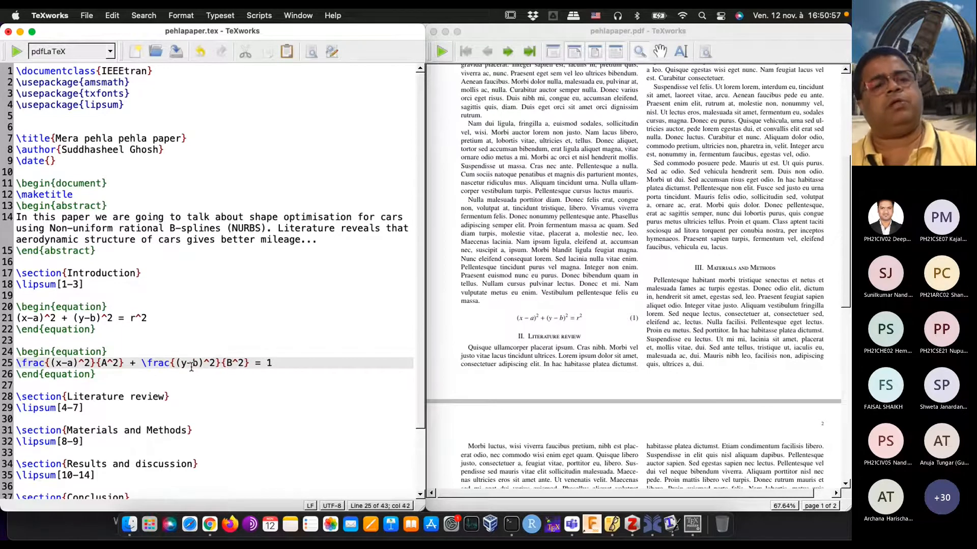
{"action": "left_click", "coordinate": [17, 52]}
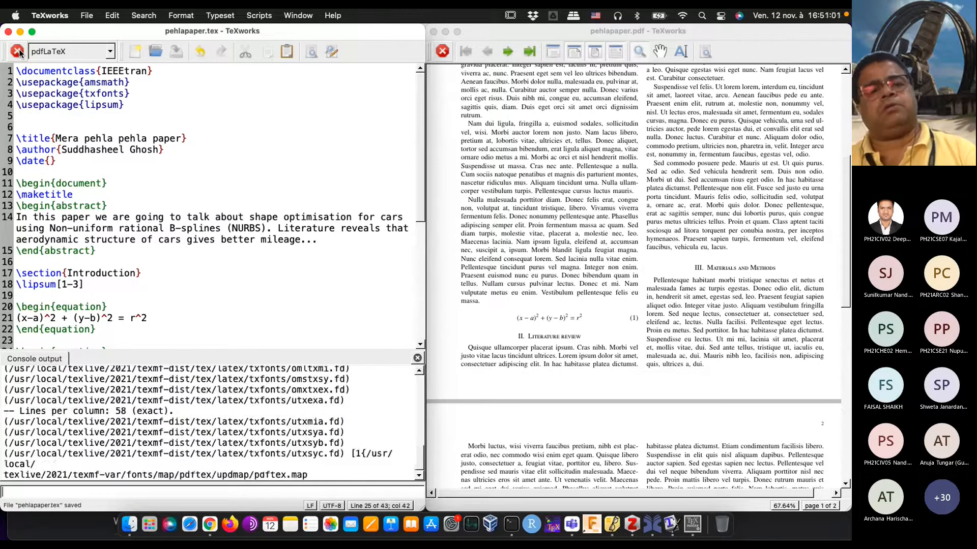
{"action": "mouse_move", "coordinate": [549, 360]}
{"action": "left_mouse_down"}
{"action": "mouse_move", "coordinate": [534, 371]}
{"action": "mouse_move", "coordinate": [560, 370]}
{"action": "mouse_move", "coordinate": [567, 353]}
{"action": "mouse_move", "coordinate": [578, 364]}
{"action": "mouse_move", "coordinate": [547, 348]}
{"action": "mouse_move", "coordinate": [544, 356]}
{"action": "left_mouse_up"}
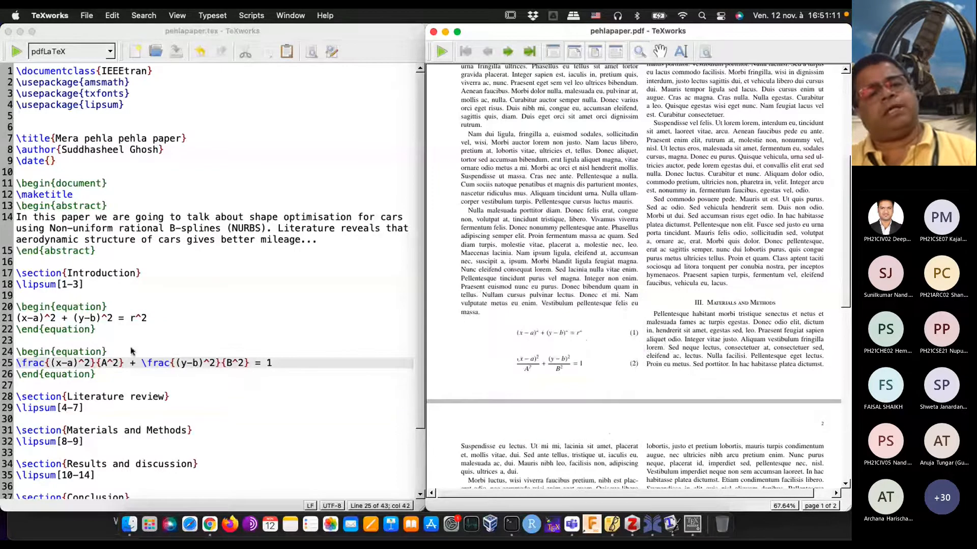
Step: Insert a third empty equation environment with \begin{equation} and \end{equation} below the ellipse equation, leaving a blank line inside it
{"action": "scroll", "coordinate": [150, 359], "scroll_direction": "down", "scroll_amount": 2}
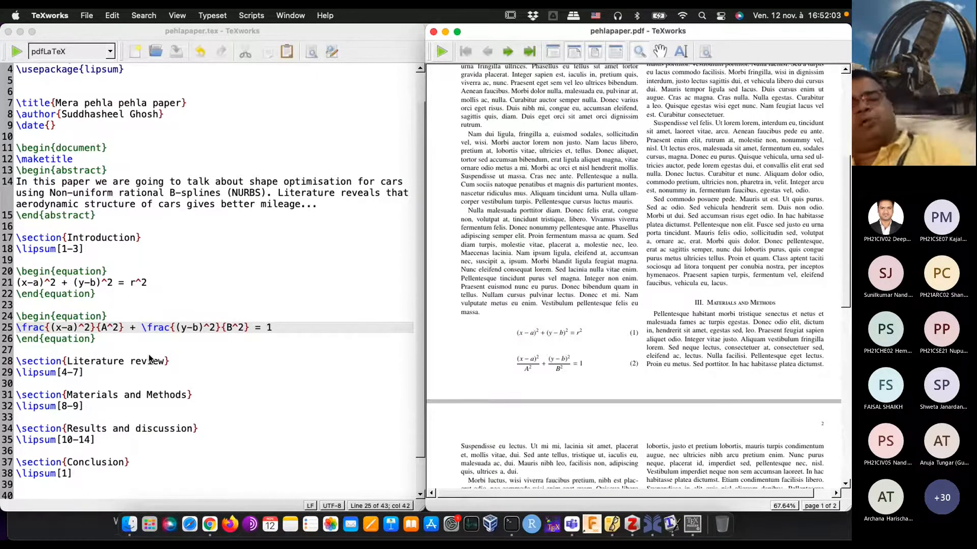
{"action": "left_click", "coordinate": [117, 340]}
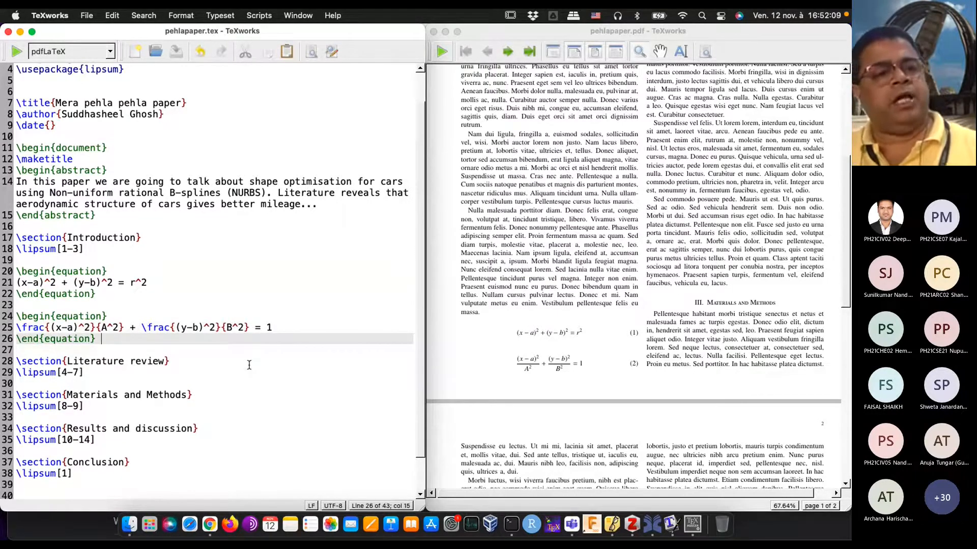
{"action": "key", "text": "Return"}
{"action": "key", "text": "Return"}
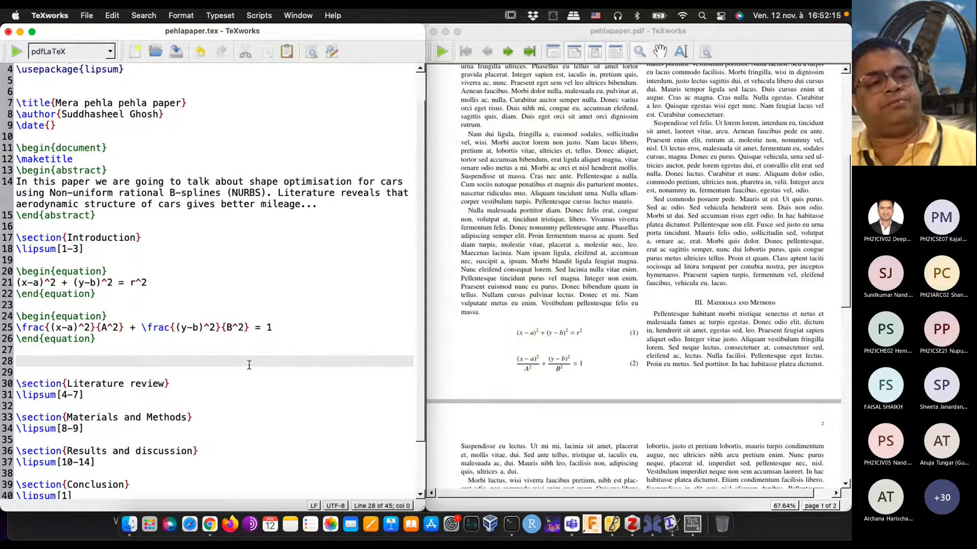
{"action": "type", "text": "\\"}
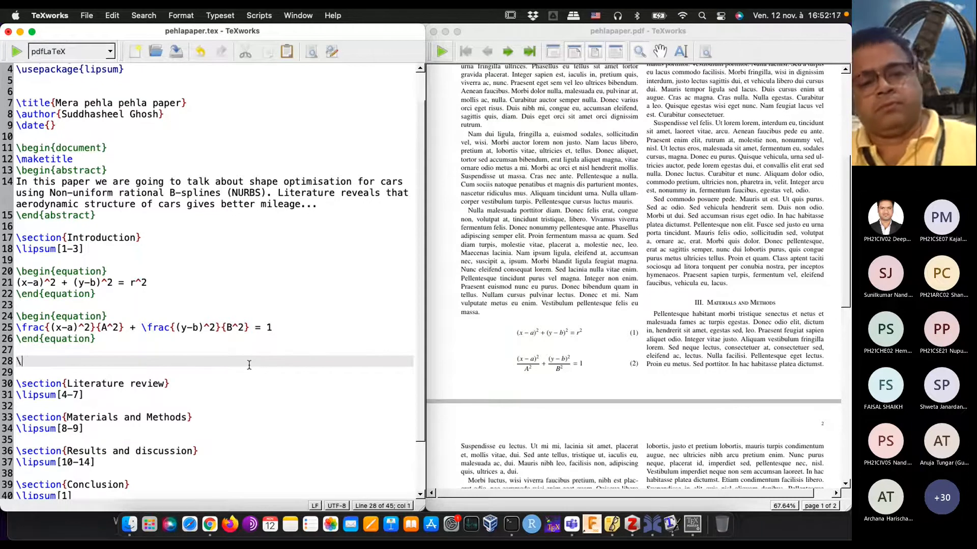
{"action": "type", "text": "begin"}
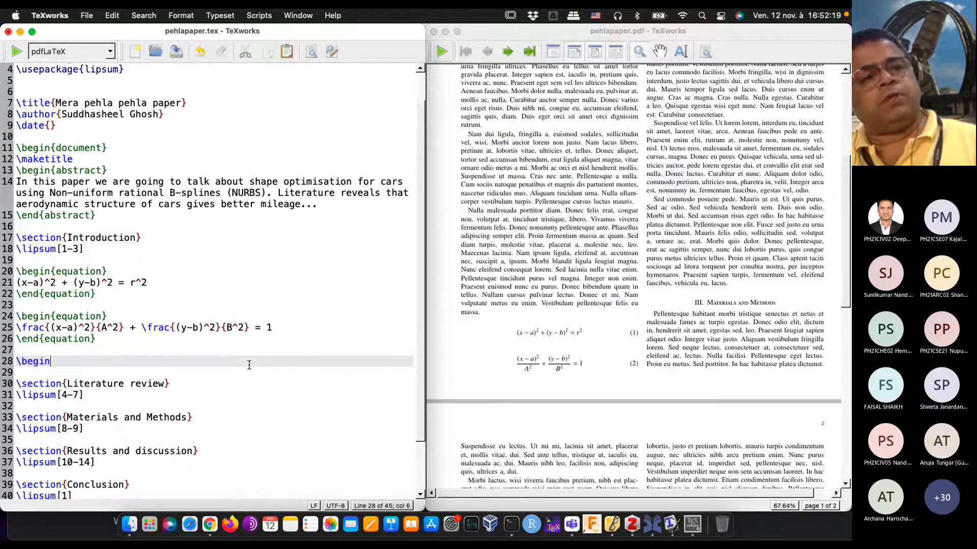
{"action": "type", "text": "{equation}"}
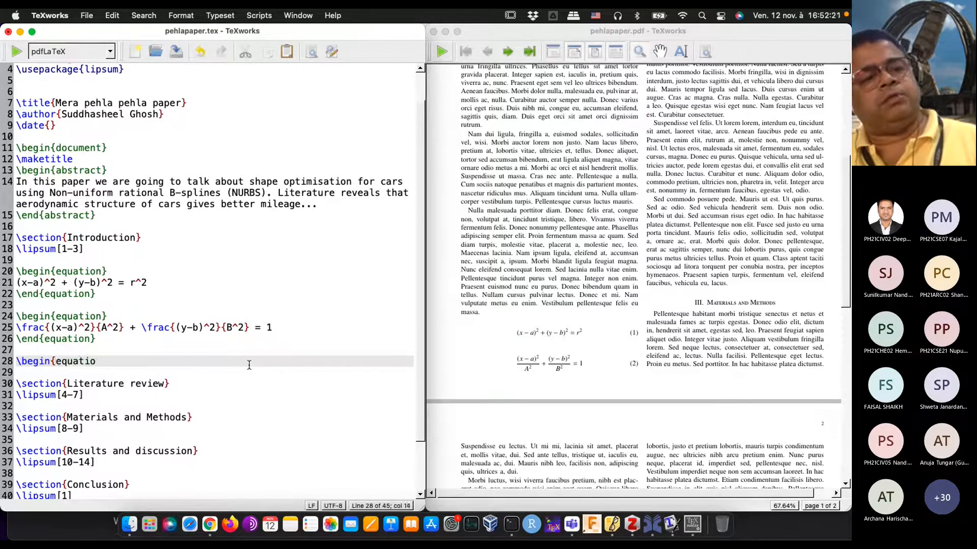
{"action": "key", "text": "Return"}
{"action": "key", "text": "Return"}
{"action": "type", "text": "\\end{"}
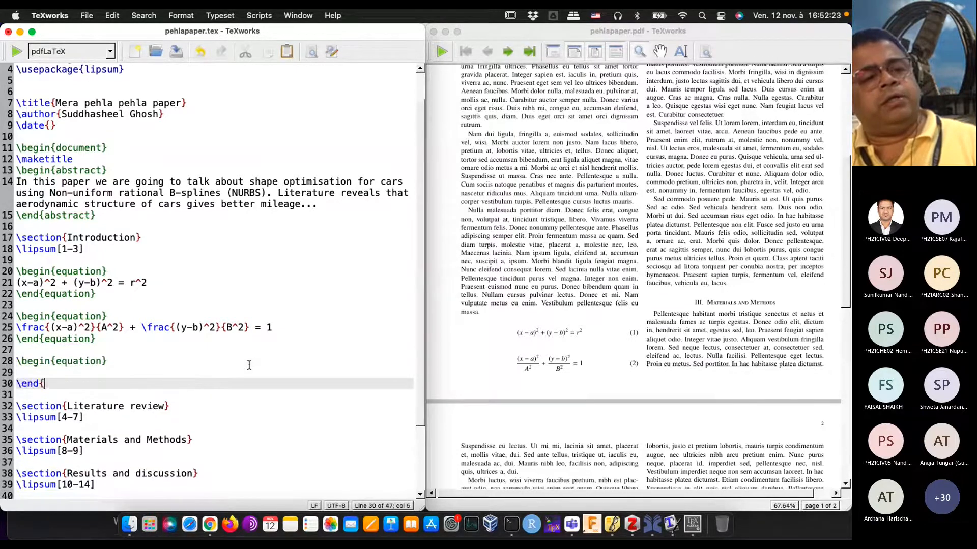
{"action": "type", "text": "equation}"}
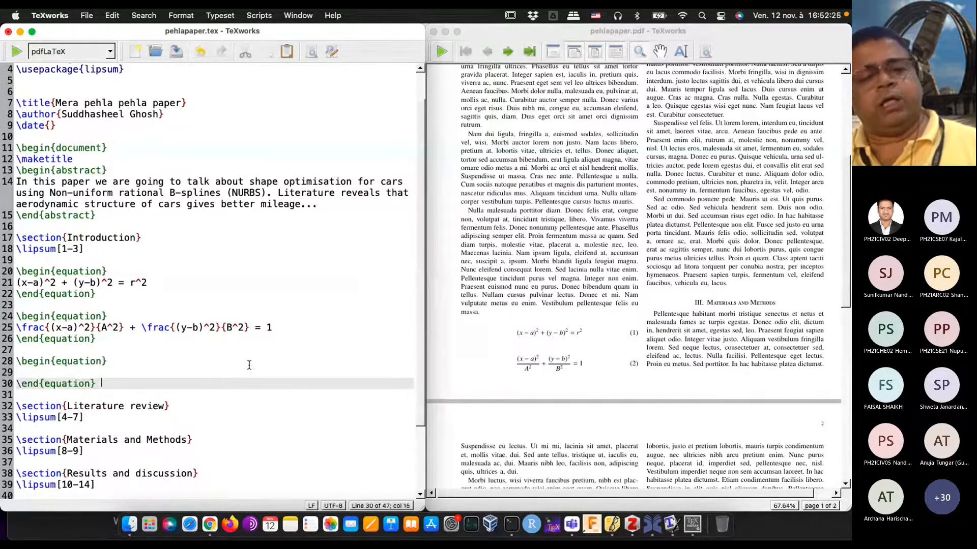
Step: Write L^n_i inside the third equation environment, and typeset the document to check its superscript and subscript in the PDF
{"action": "key", "text": "Up"}
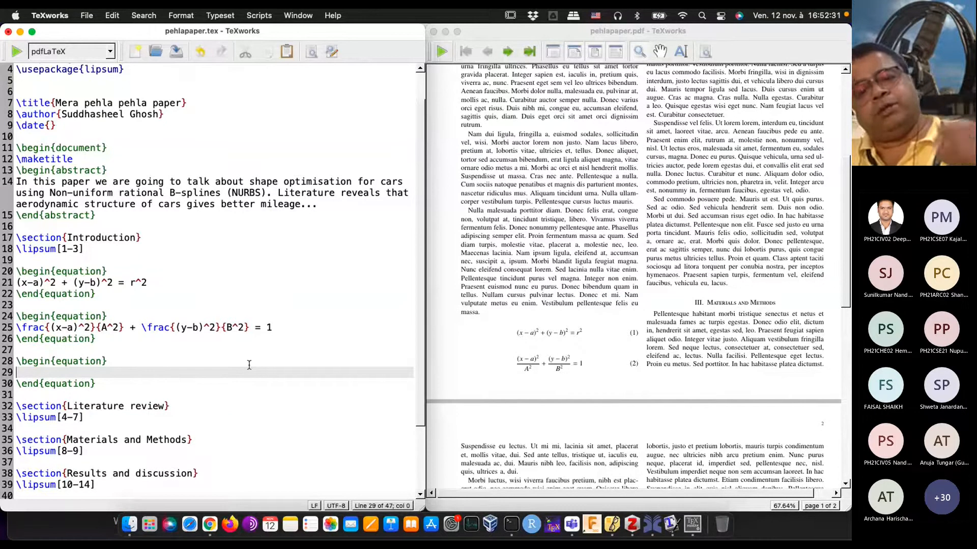
{"action": "type", "text": "L^"}
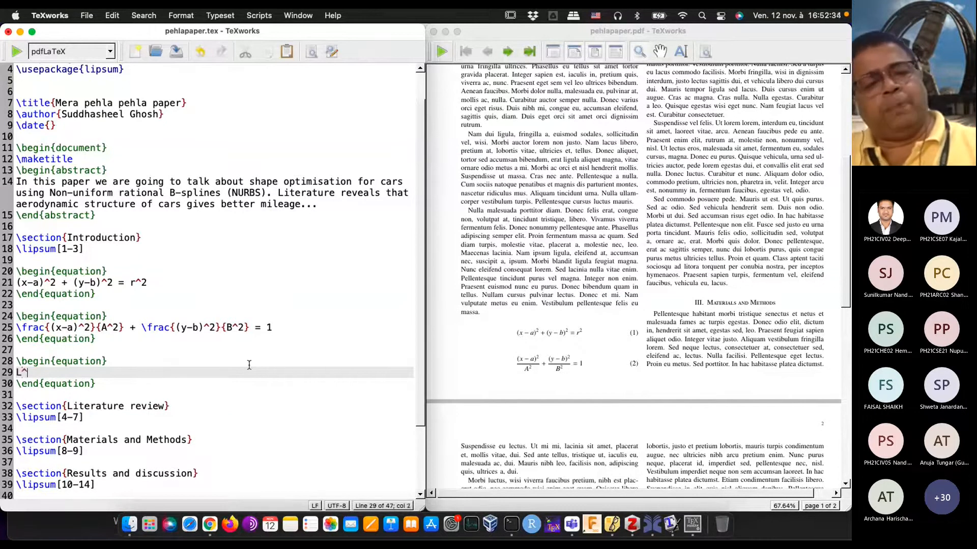
{"action": "type", "text": "n_i"}
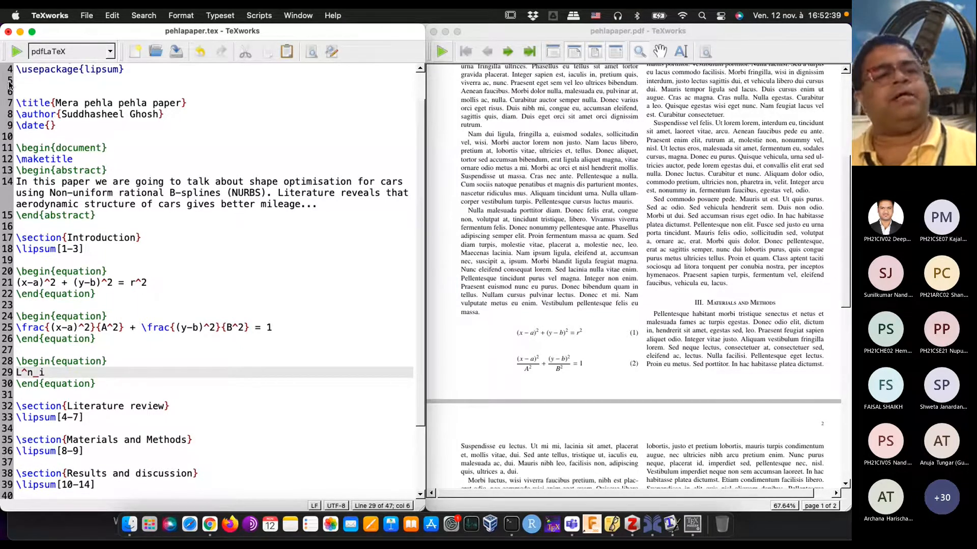
{"action": "left_click", "coordinate": [16, 51]}
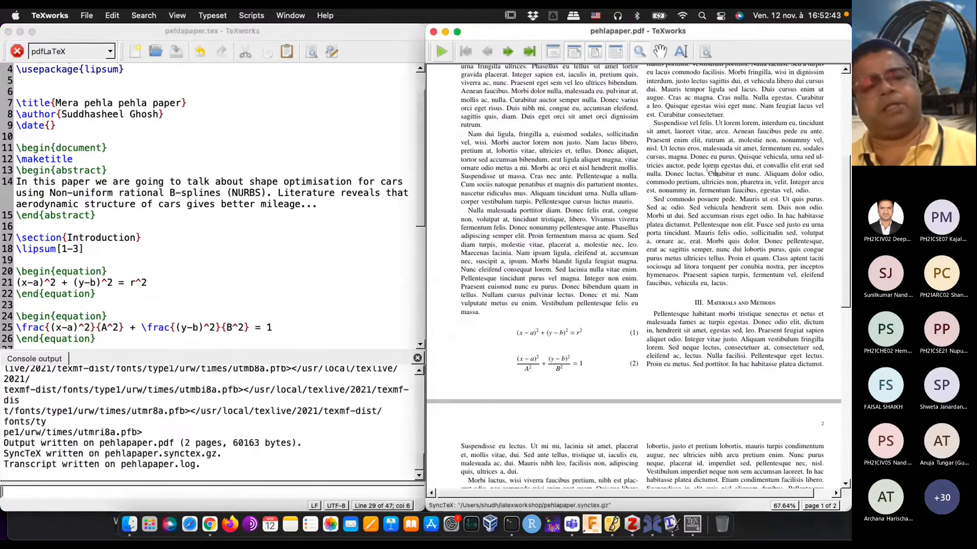
{"action": "scroll", "coordinate": [574, 290], "scroll_direction": "down", "scroll_amount": 5}
{"action": "scroll", "coordinate": [574, 290], "scroll_direction": "up", "scroll_amount": 5}
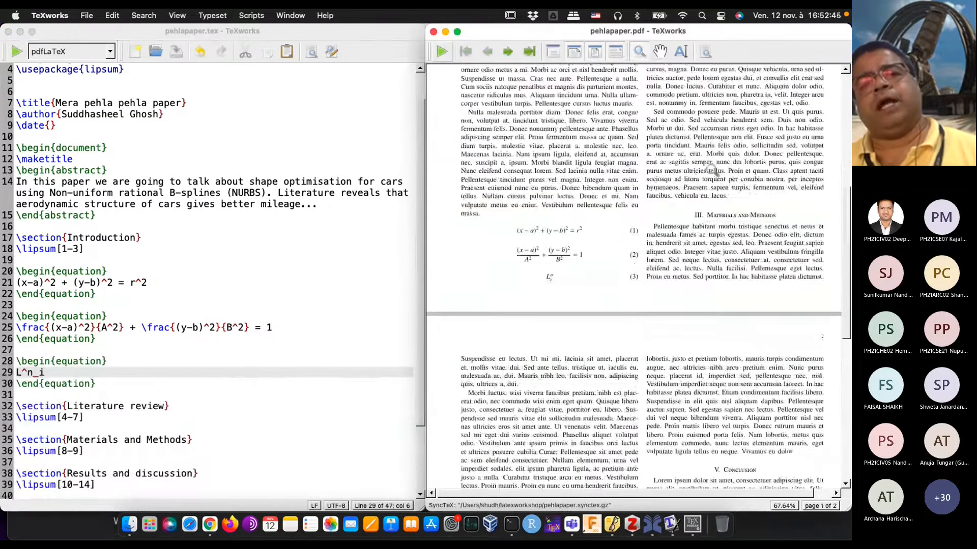
{"action": "left_click_drag", "start_coordinate": [573, 292], "coordinate": [547, 376]}
{"action": "scroll", "coordinate": [629, 266], "scroll_direction": "up", "scroll_amount": 10}
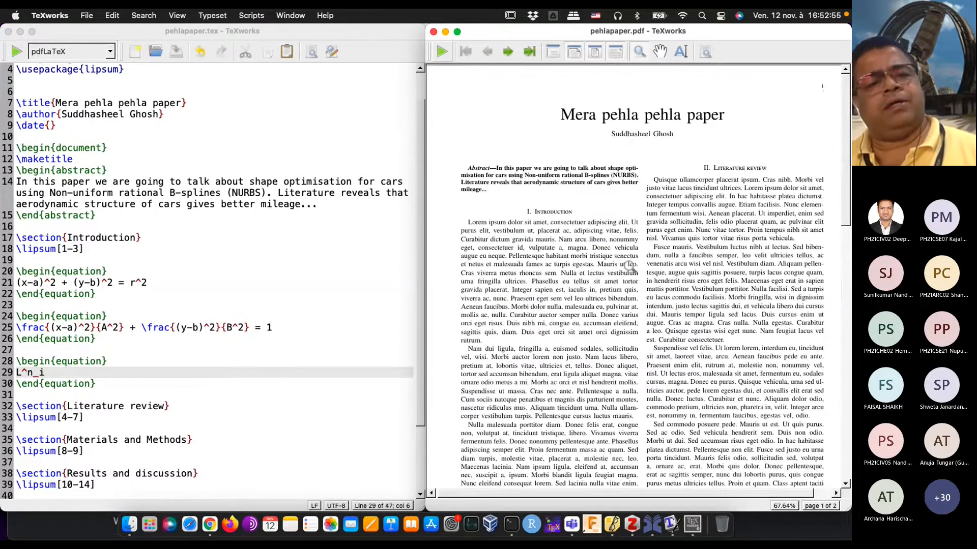
{"action": "scroll", "coordinate": [629, 266], "scroll_direction": "down", "scroll_amount": 5}
{"action": "scroll", "coordinate": [631, 267], "scroll_direction": "down", "scroll_amount": 2}
{"action": "left_click_drag", "start_coordinate": [537, 300], "coordinate": [537, 300]}
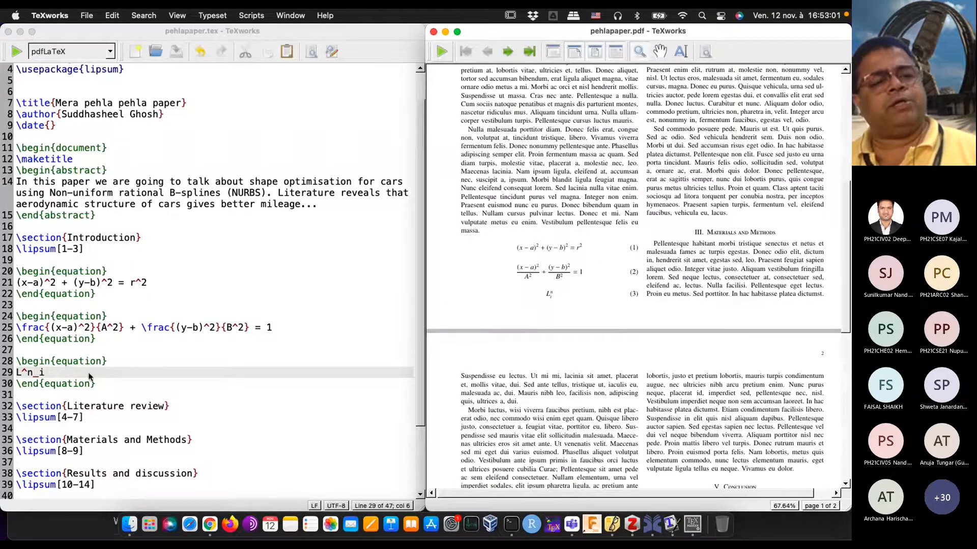
Step: Extend the third equation after L^n_i with (x) = \prod_{j=1}^n
{"action": "left_click", "coordinate": [69, 375]}
{"action": "type", "text": "(x)"}
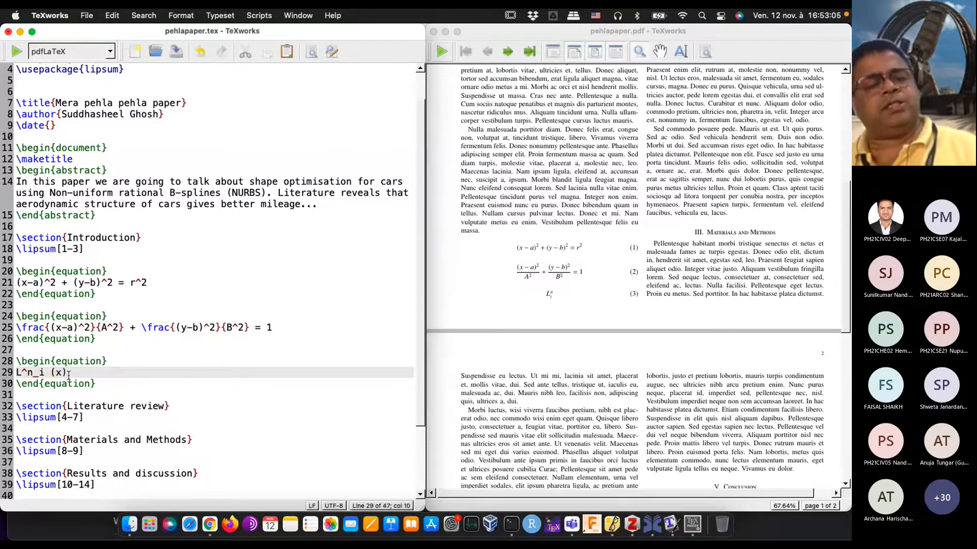
{"action": "type", "text": " ="}
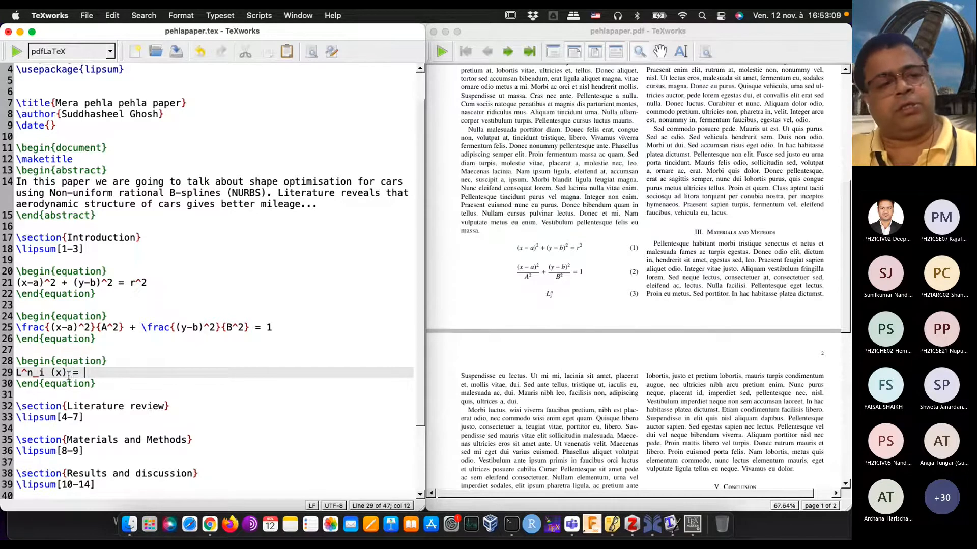
{"action": "type", "text": " \\prod"}
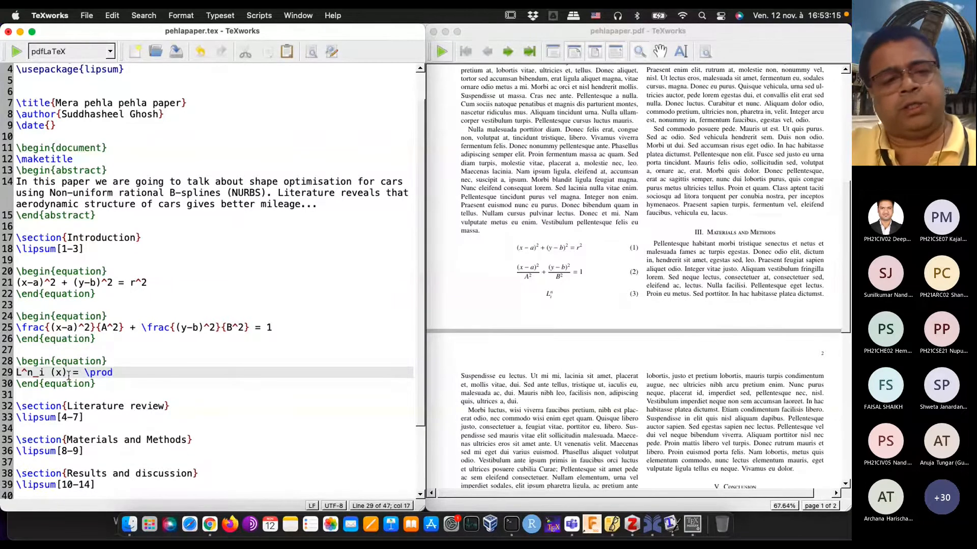
{"action": "type", "text": "_"}
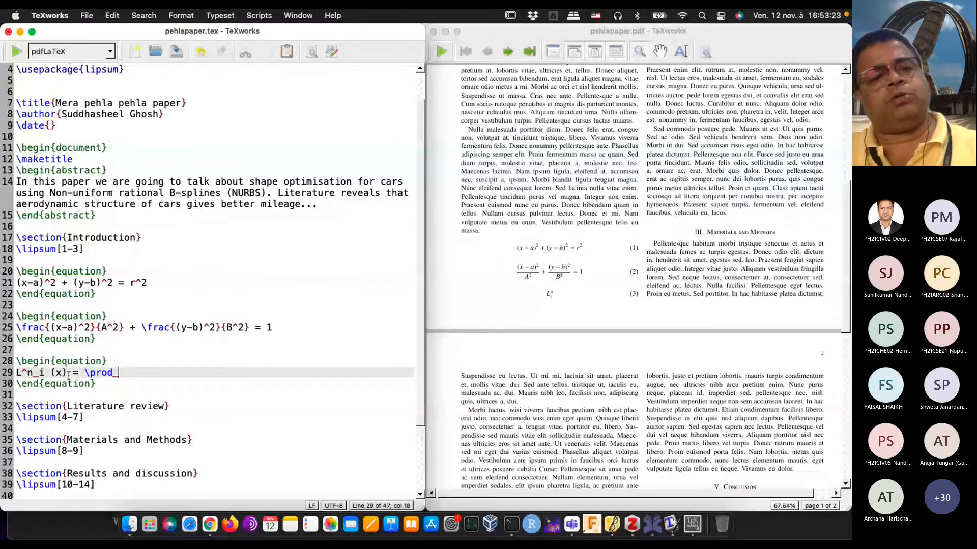
{"action": "type", "text": "{j=1"}
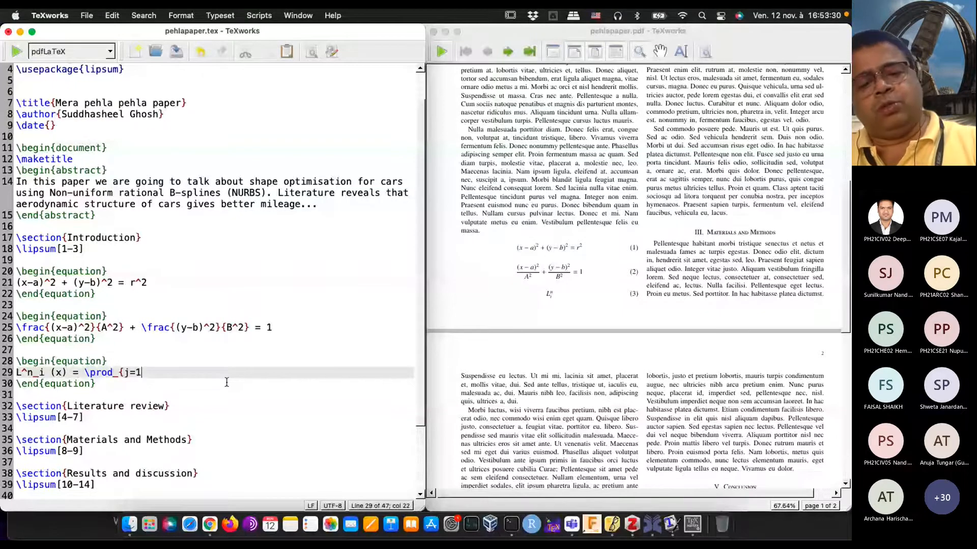
{"action": "type", "text": "}^n"}
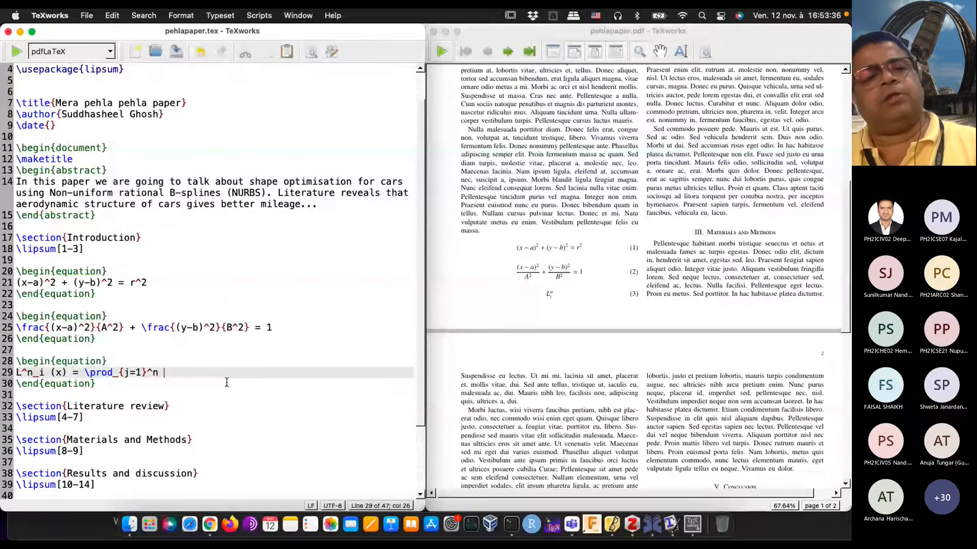
Step: Append a \frac{()}{()} skeleton after the product, with empty parentheses in both numerator and denominator
{"action": "type", "text": "\\frac"}
{"action": "type", "text": "{}{}"}
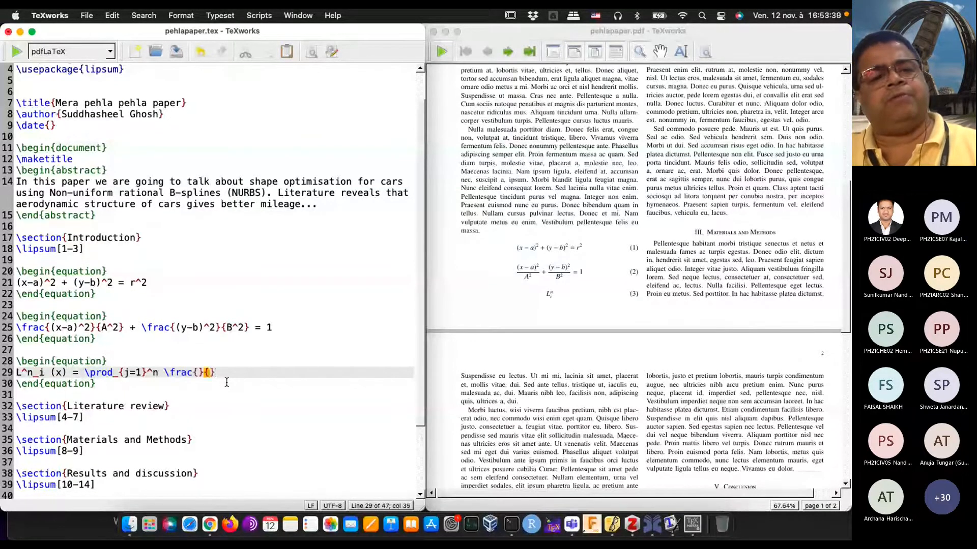
{"action": "key", "text": "Left"}
{"action": "key", "text": "Left"}
{"action": "key", "text": "Left"}
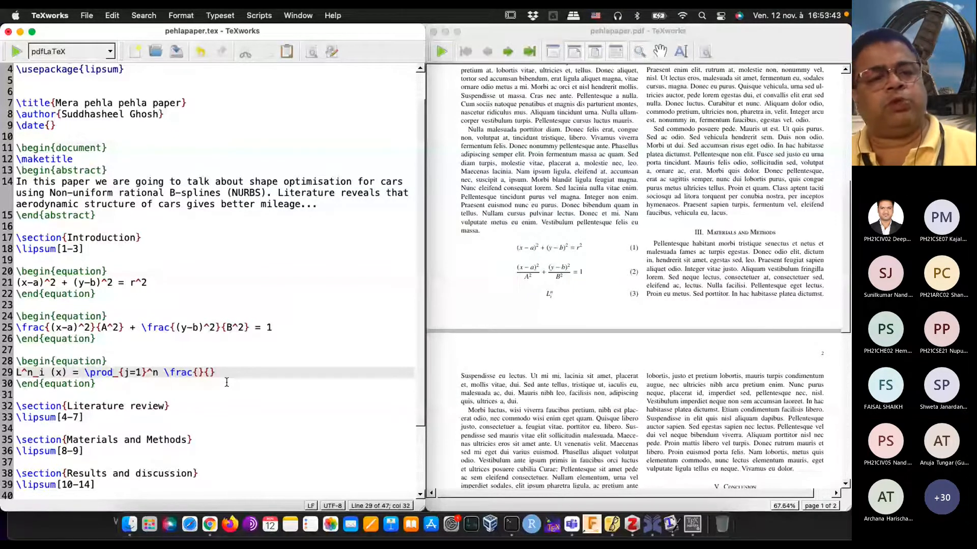
{"action": "type", "text": "()"}
{"action": "key", "text": "Right"}
{"action": "key", "text": "Right"}
Step: Fill the parentheses in the product fraction's numerator with x - x_j
{"action": "type", "text": "()"}
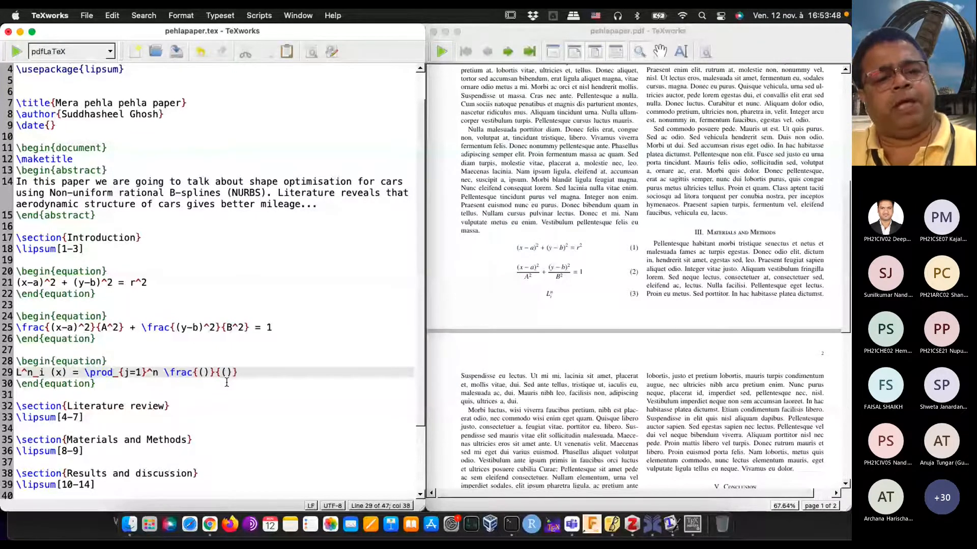
{"action": "type", "text": "x - "}
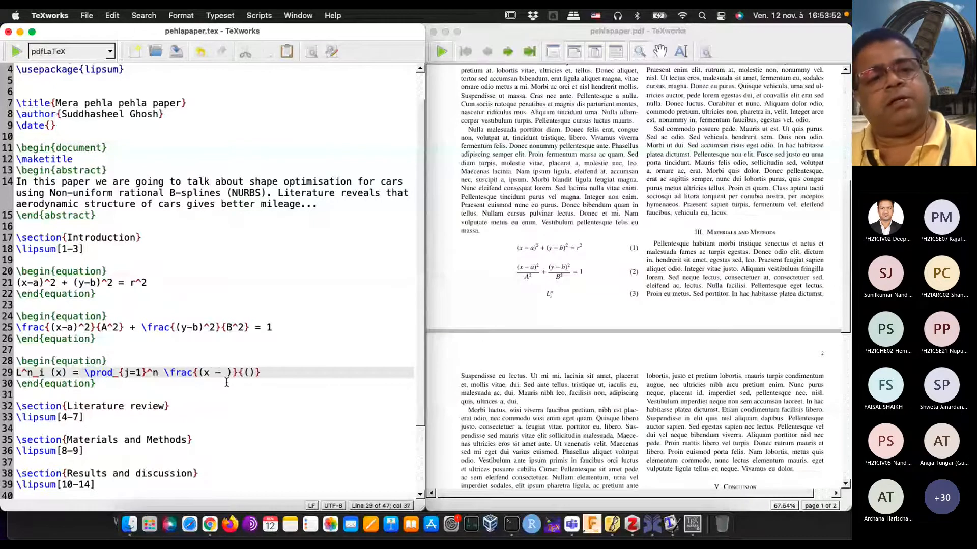
{"action": "type", "text": "x_i"}
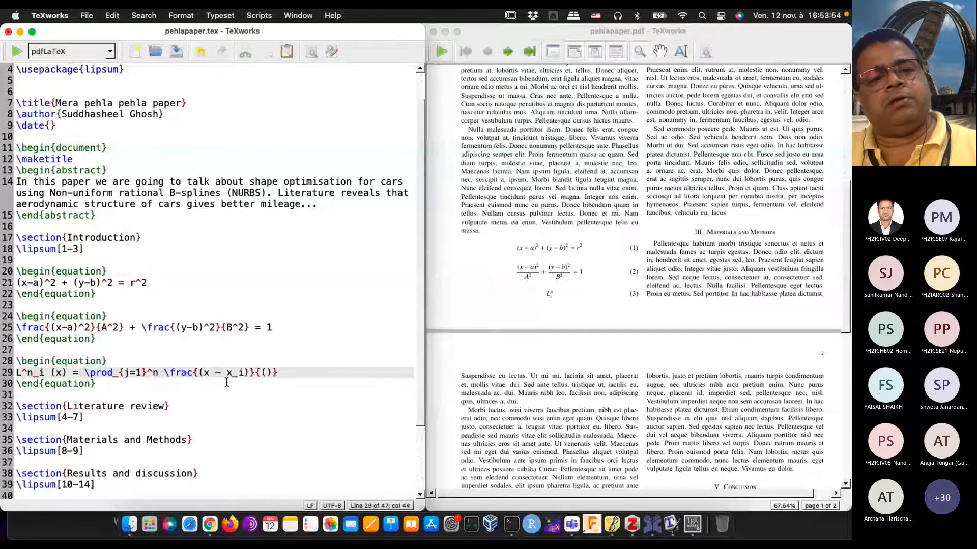
{"action": "key", "text": "Left"}
{"action": "key", "text": "Left"}
{"action": "key", "text": "Left"}
{"action": "key", "text": "Left"}
{"action": "key", "text": "BackSpace"}
{"action": "type", "text": "j"}
{"action": "key", "text": "Right"}
{"action": "key", "text": "Right"}
{"action": "key", "text": "Right"}
{"action": "key", "text": "Right"}
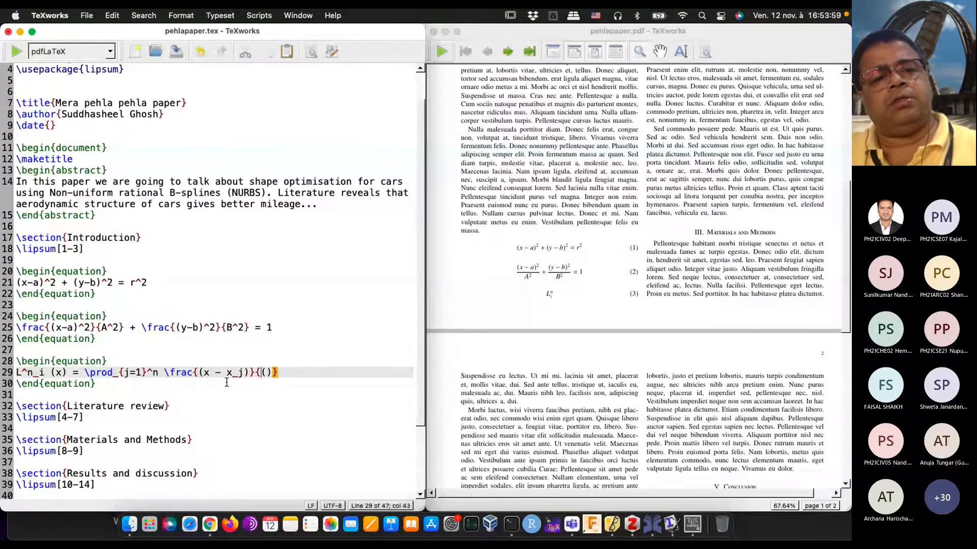
Step: Fill the denominator's parentheses with x_i - x_j, and typeset the document to check the product equation
{"action": "type", "text": "x_"}
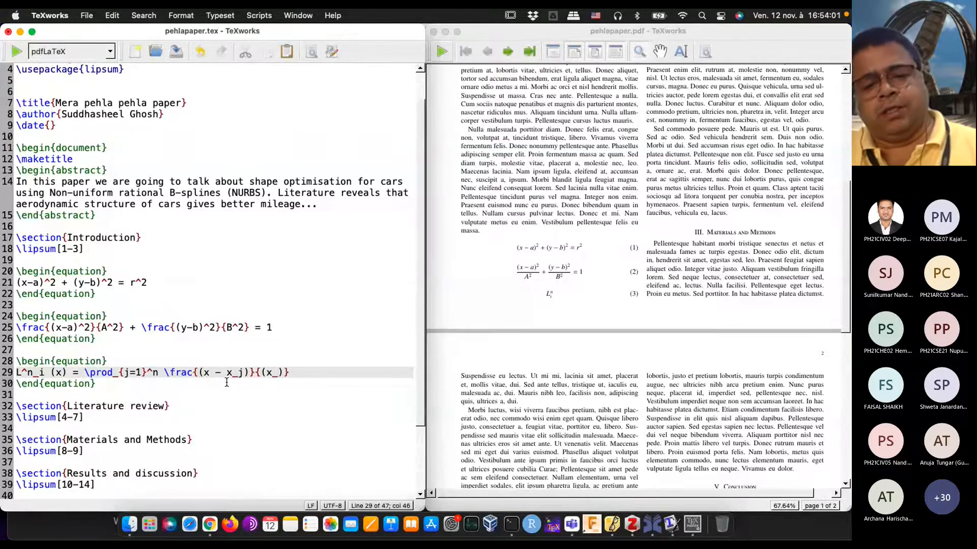
{"action": "type", "text": "i _"}
{"action": "key", "text": "BackSpace"}
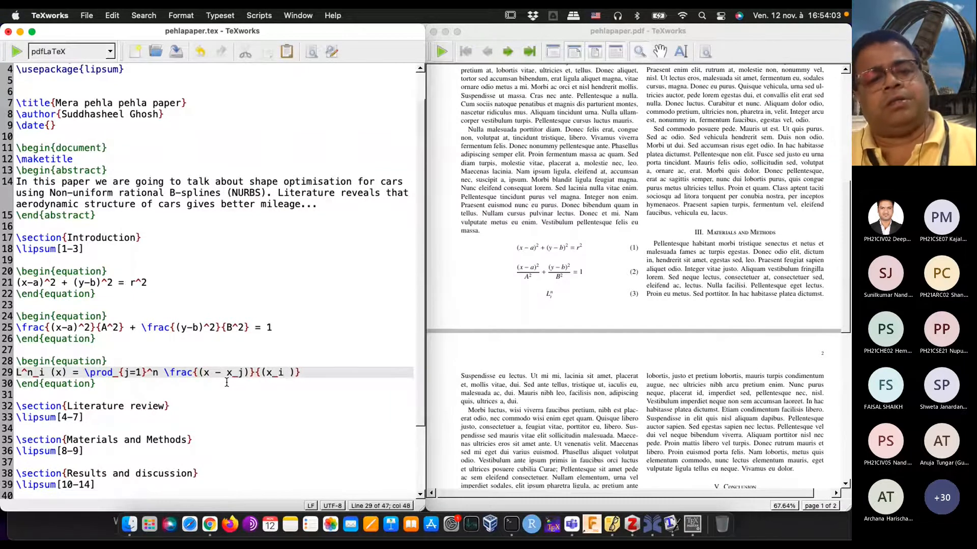
{"action": "type", "text": "- x_j"}
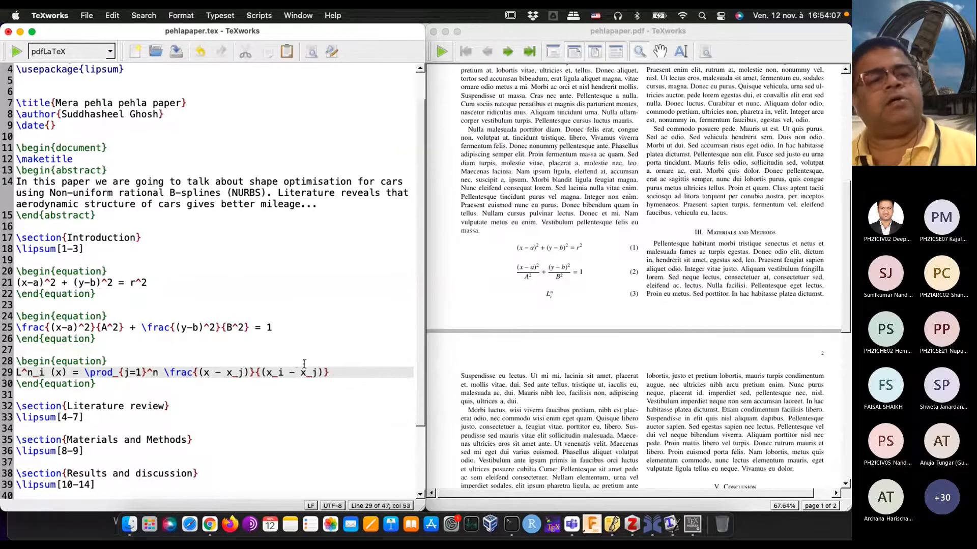
{"action": "left_click", "coordinate": [17, 52]}
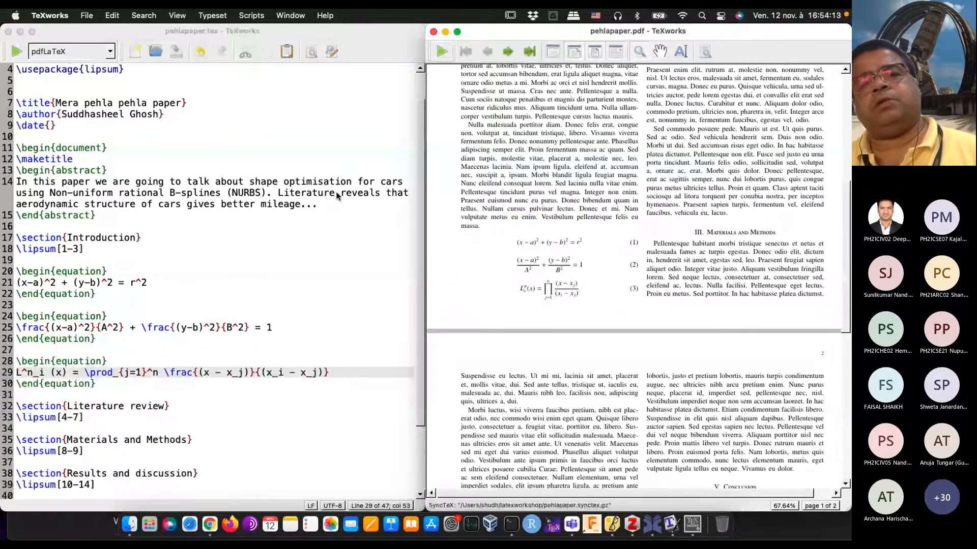
{"action": "mouse_move", "coordinate": [548, 300]}
{"action": "left_mouse_down"}
{"action": "mouse_move", "coordinate": [537, 304]}
{"action": "mouse_move", "coordinate": [554, 301]}
{"action": "mouse_move", "coordinate": [546, 299]}
{"action": "left_mouse_up"}
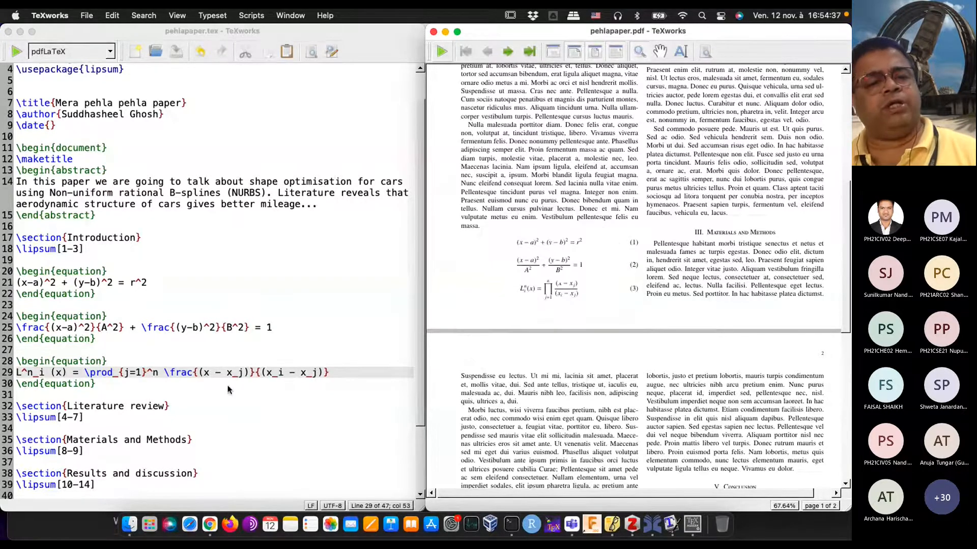
Step: Extend the product's lower limit to j=1, j\neq i and typeset the document to inspect the product equation
{"action": "left_click", "coordinate": [144, 376]}
{"action": "type", "text": ", "}
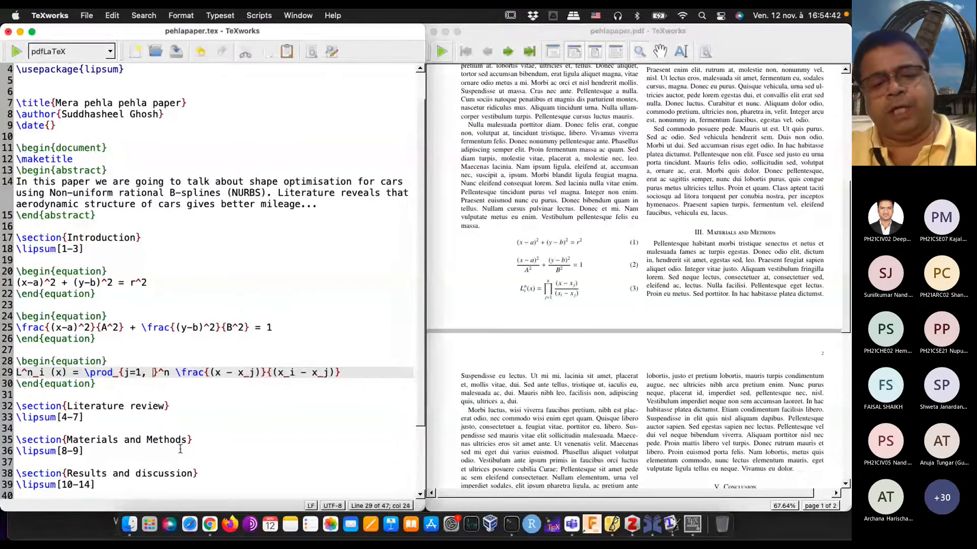
{"action": "type", "text": "j"}
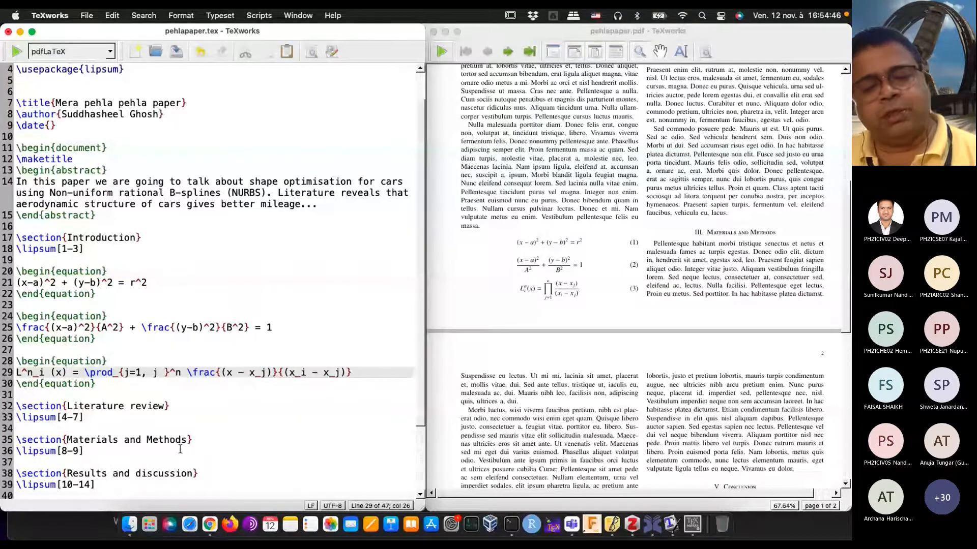
{"action": "key", "text": "BackSpace"}
{"action": "type", "text": "eq "}
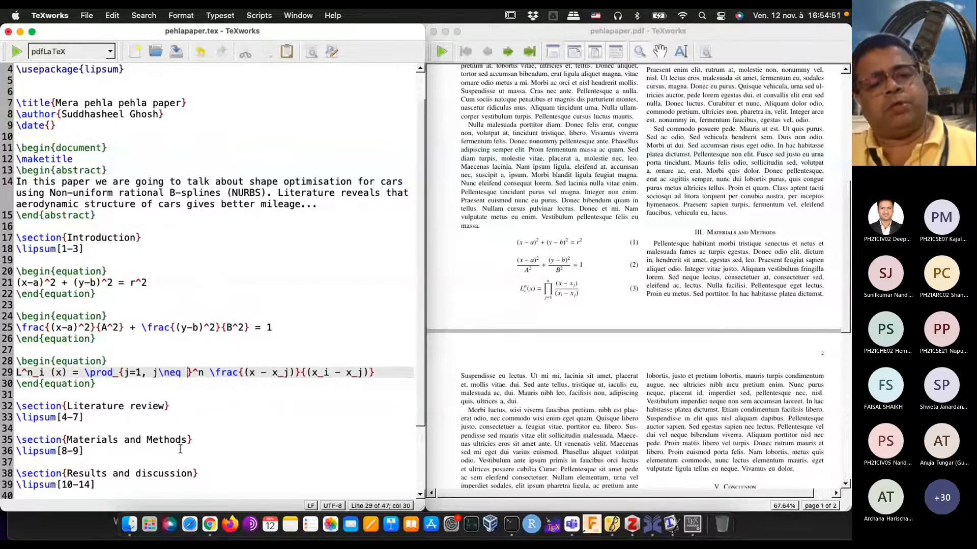
{"action": "type", "text": "i"}
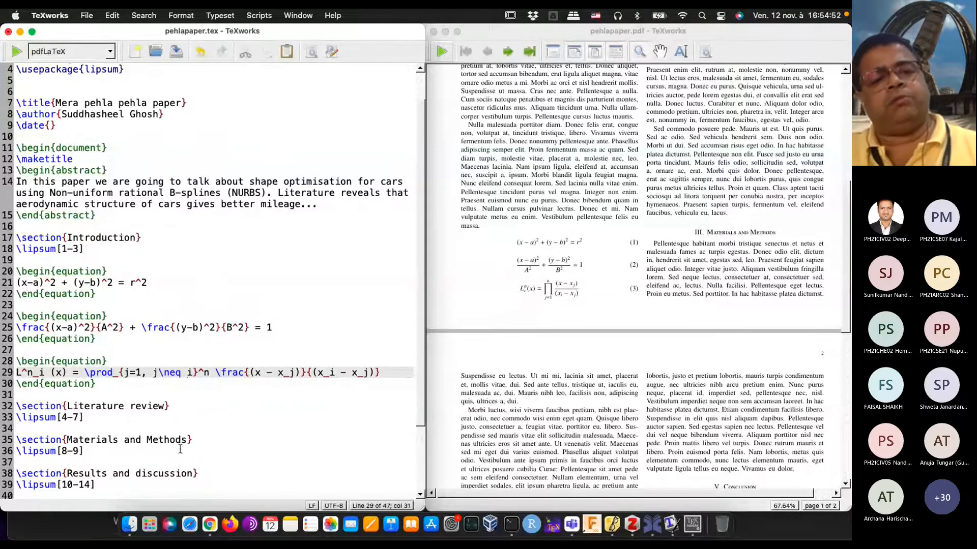
{"action": "left_click", "coordinate": [17, 54]}
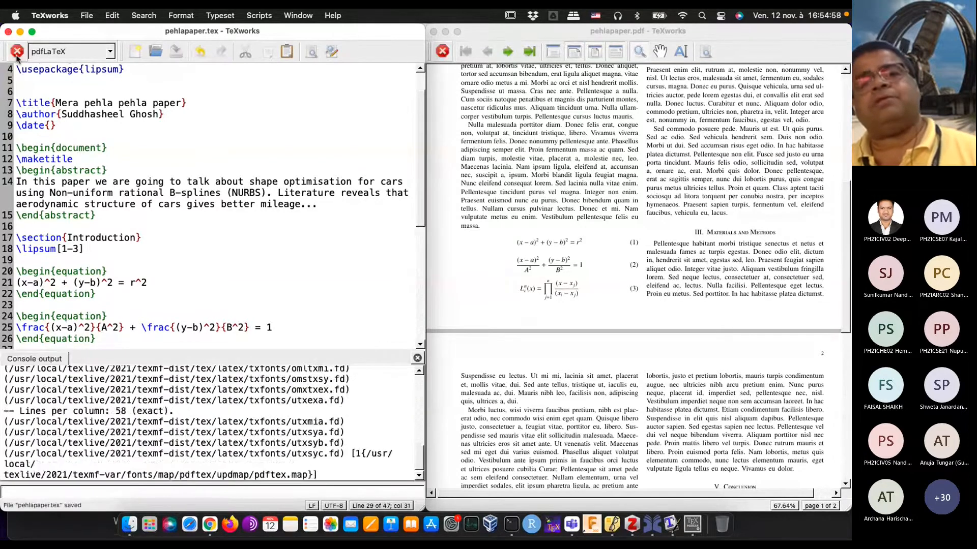
{"action": "mouse_move", "coordinate": [544, 306]}
{"action": "left_mouse_down"}
{"action": "mouse_move", "coordinate": [558, 309]}
{"action": "mouse_move", "coordinate": [545, 309]}
{"action": "left_mouse_up"}
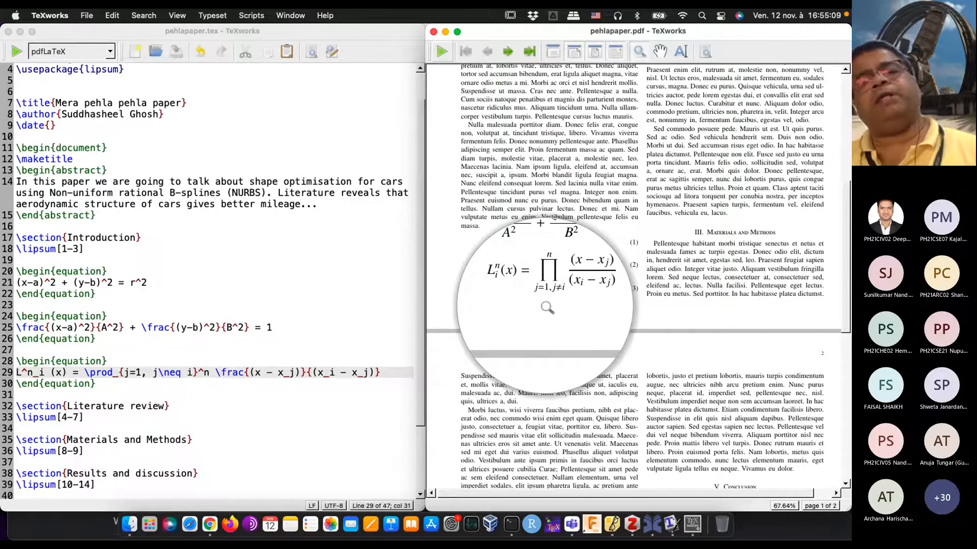
{"action": "left_click_drag", "start_coordinate": [546, 308], "coordinate": [544, 293]}
Step: Start a new \begin{equation} environment below the product equation, separated by a blank line
{"action": "left_click", "coordinate": [113, 386]}
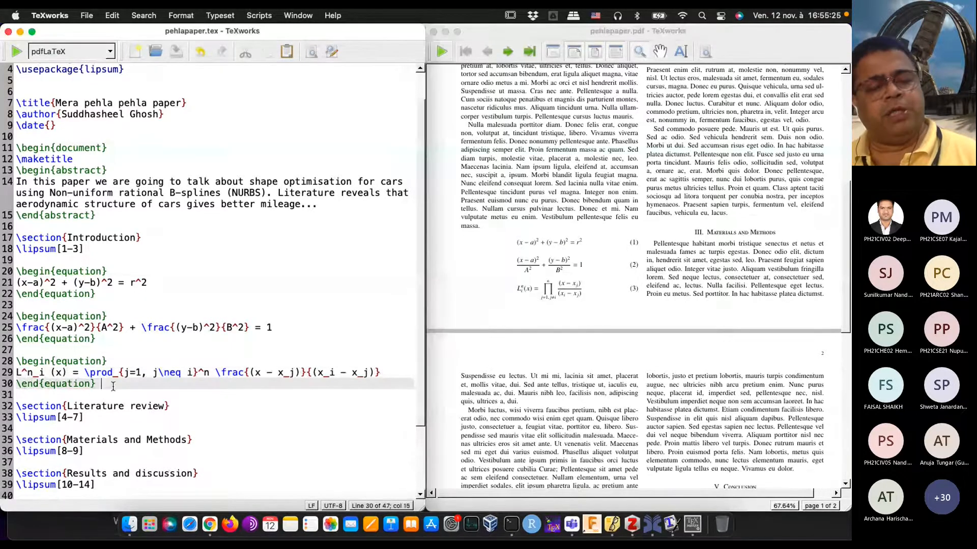
{"action": "key", "text": "Return"}
{"action": "key", "text": "Return"}
{"action": "type", "text": "\\begin{equation}"}
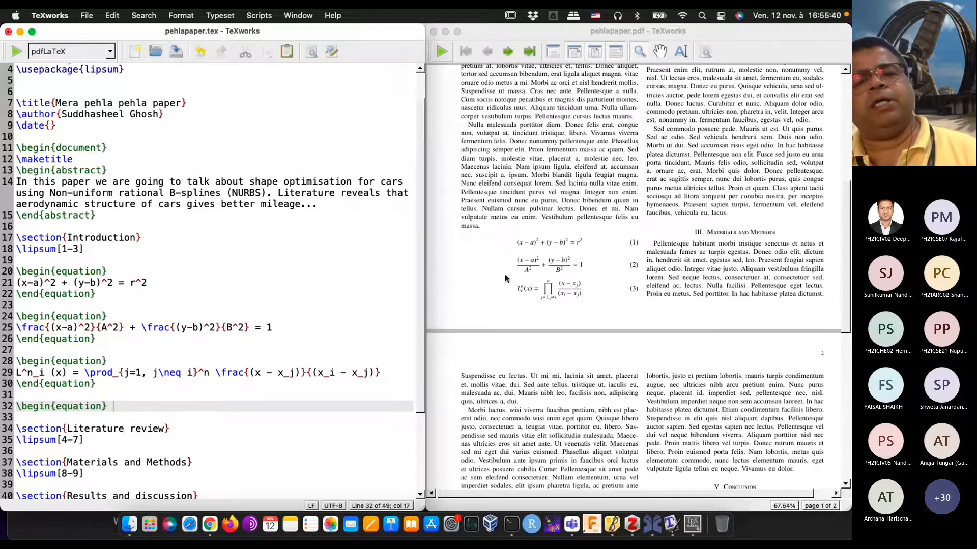
Step: Delete the whole circle equation environment and its extra blank line from below the Introduction's lipsum text
{"action": "left_click_drag", "start_coordinate": [582, 269], "coordinate": [637, 288]}
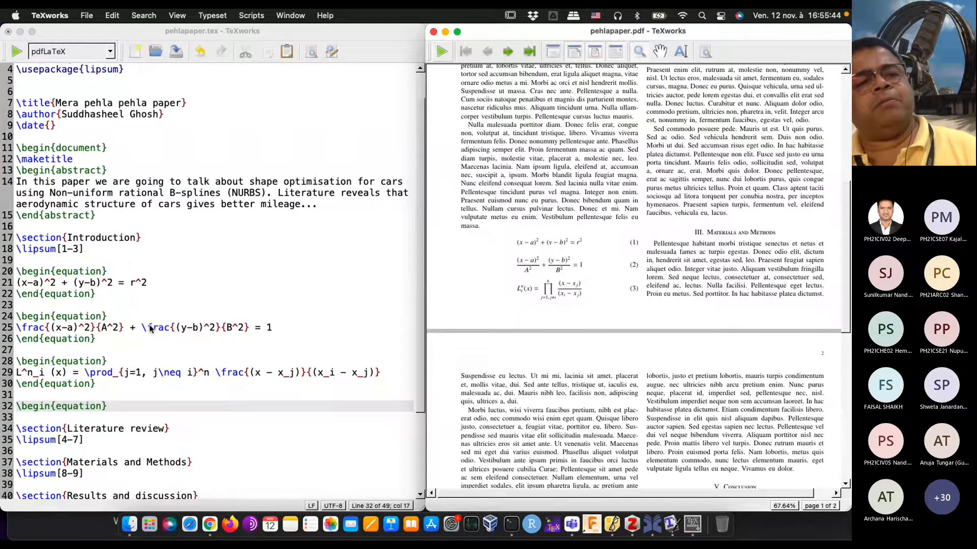
{"action": "left_click", "coordinate": [98, 342]}
{"action": "left_click_drag", "start_coordinate": [97, 342], "coordinate": [7, 308]}
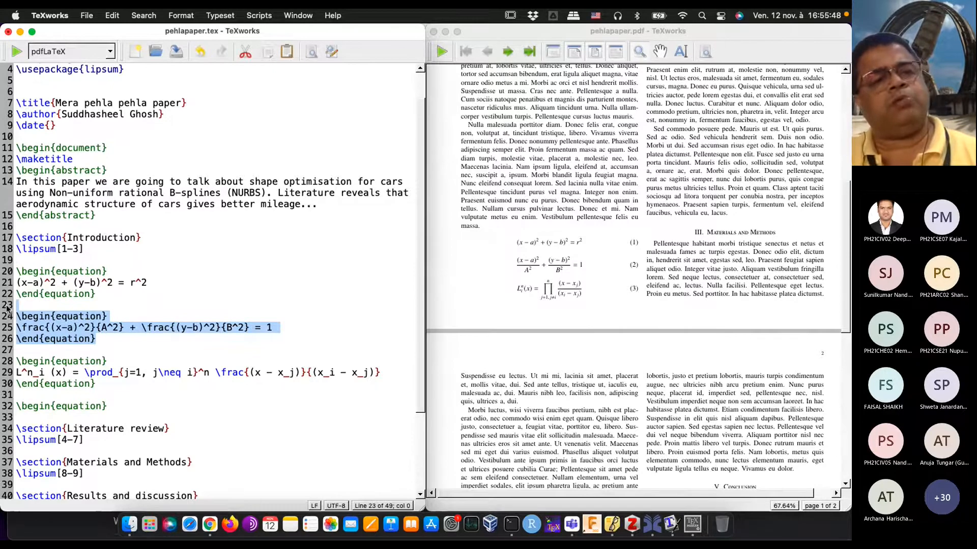
{"action": "left_click_drag", "start_coordinate": [97, 296], "coordinate": [7, 267]}
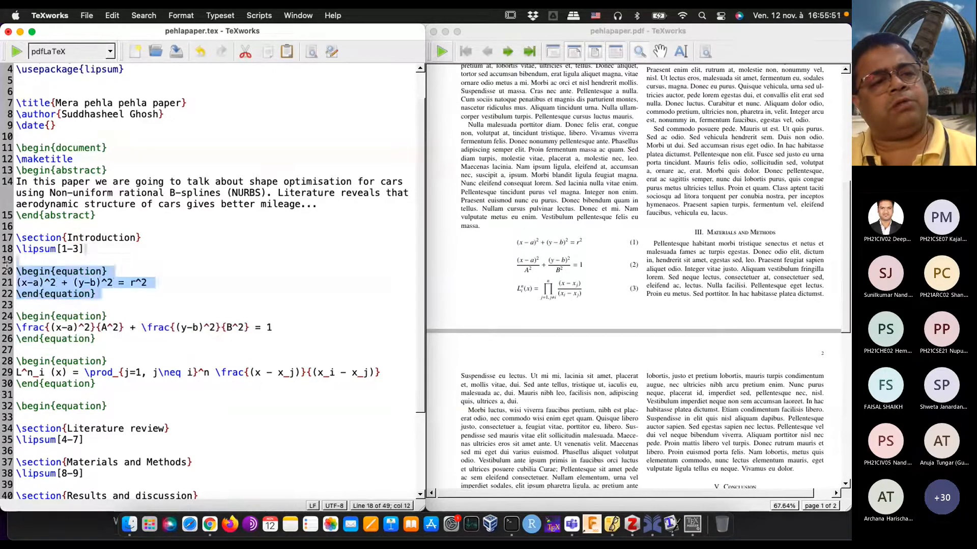
{"action": "key", "text": "BackSpace"}
{"action": "key", "text": "BackSpace"}
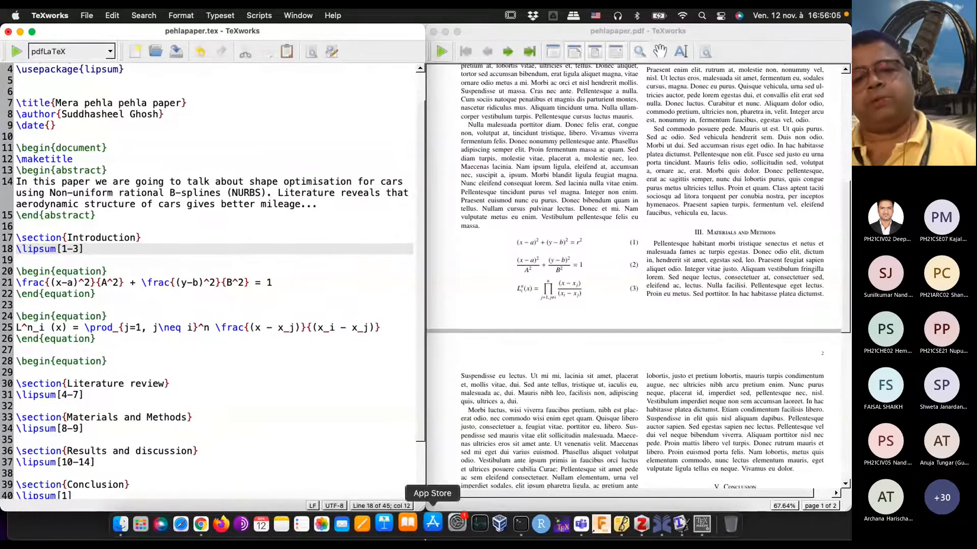
Step: In Microsoft Teams, admit the guest waiting in the lobby and check the meeting chat before returning to TeXworks
{"action": "left_click", "coordinate": [572, 527]}
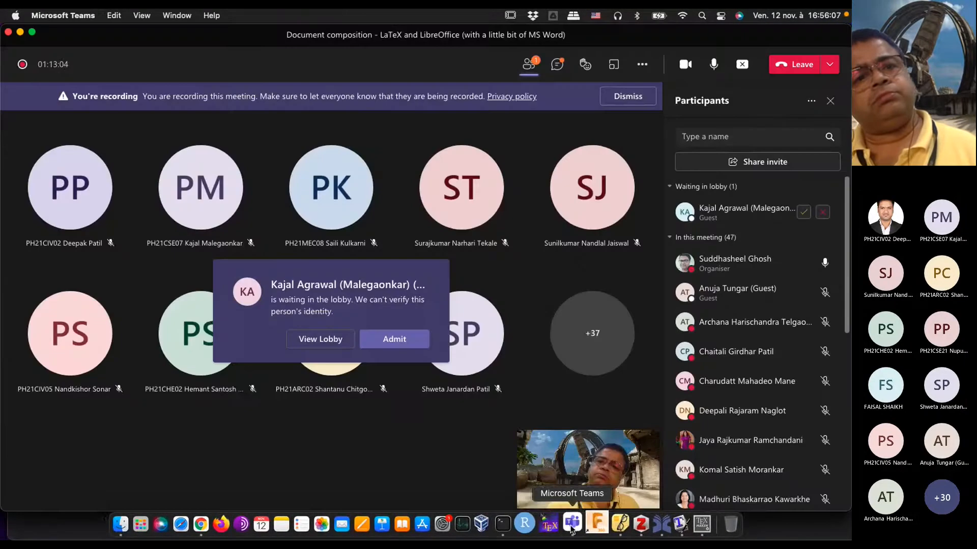
{"action": "left_click", "coordinate": [386, 340]}
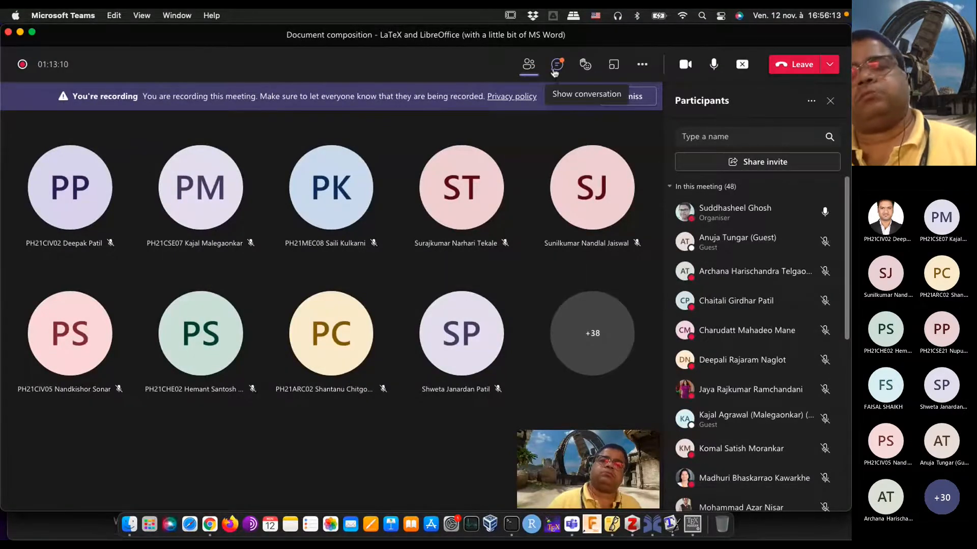
{"action": "left_click", "coordinate": [555, 73]}
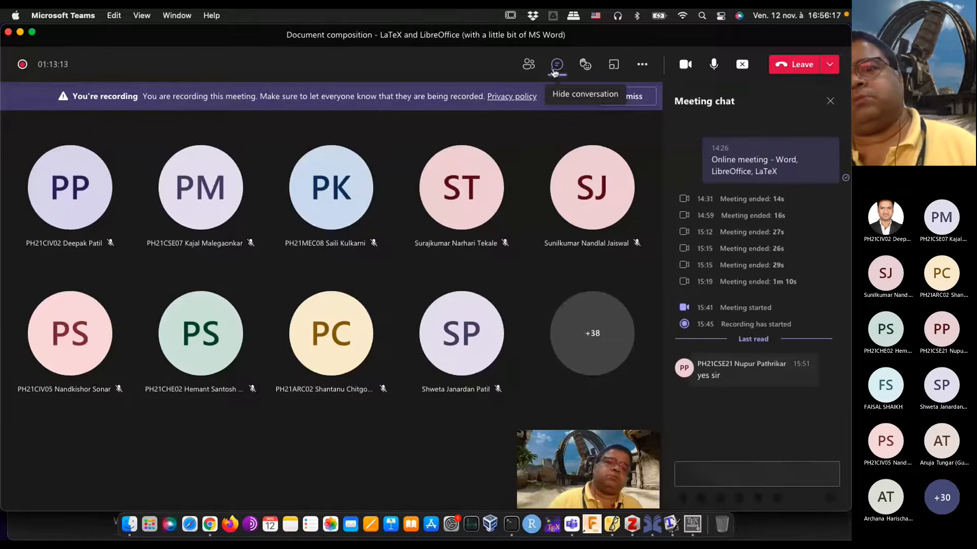
{"action": "left_click", "coordinate": [20, 32]}
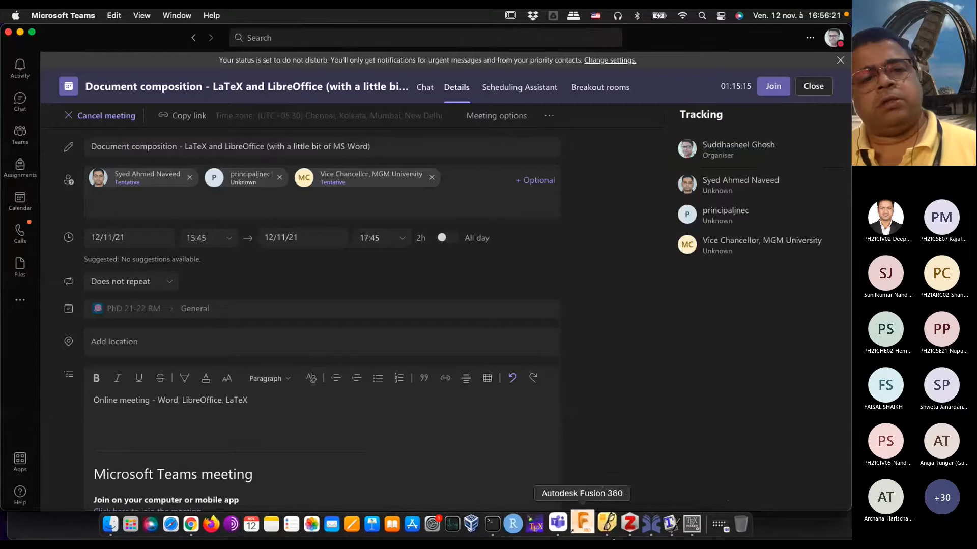
{"action": "left_click", "coordinate": [660, 524]}
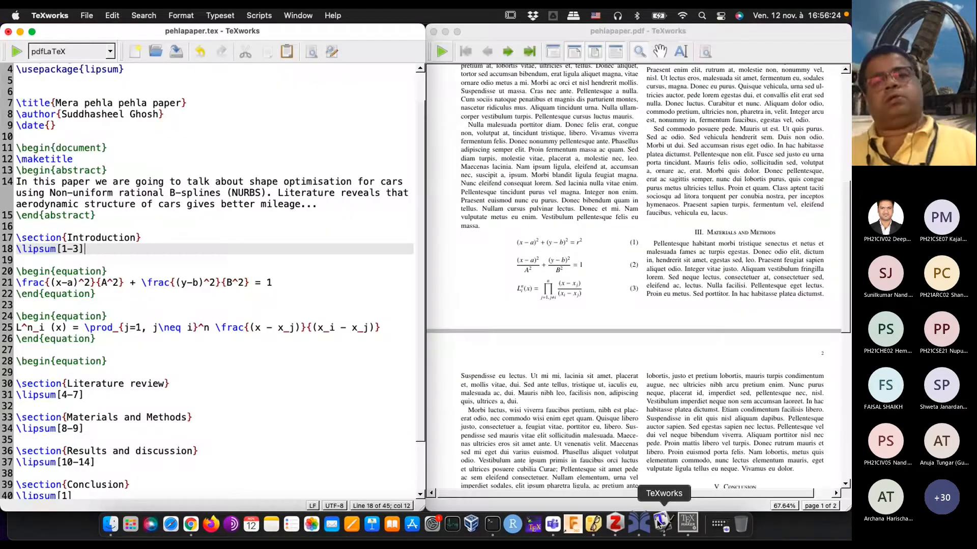
Step: Close the new equation environment above the Literature review section with \end{equation}, leaving an empty line inside it
{"action": "left_click", "coordinate": [300, 320]}
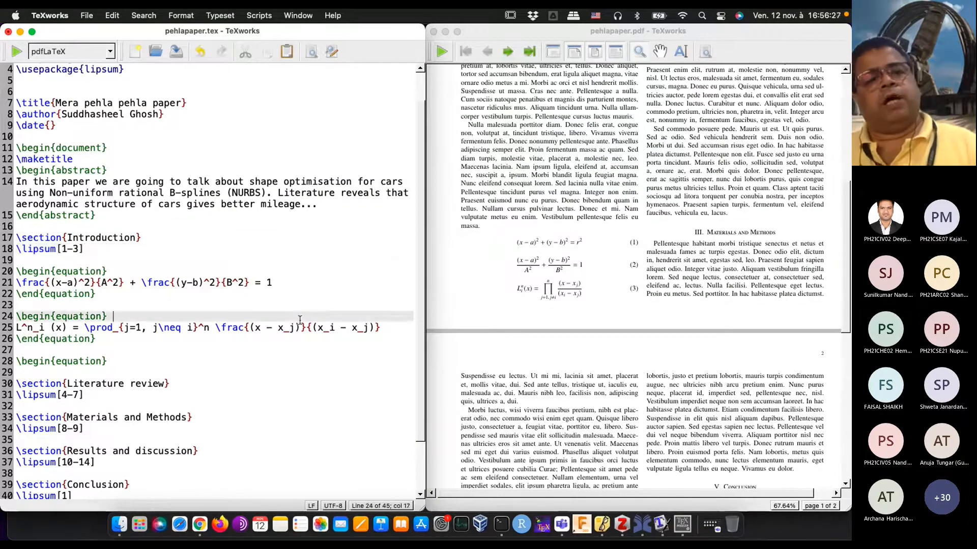
{"action": "scroll", "coordinate": [301, 319], "scroll_direction": "down", "scroll_amount": 2}
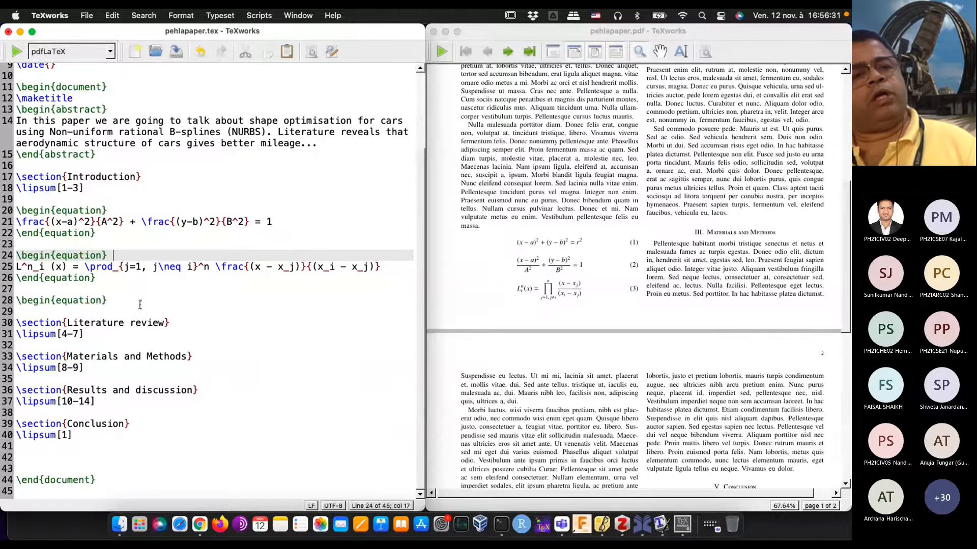
{"action": "left_click", "coordinate": [36, 312]}
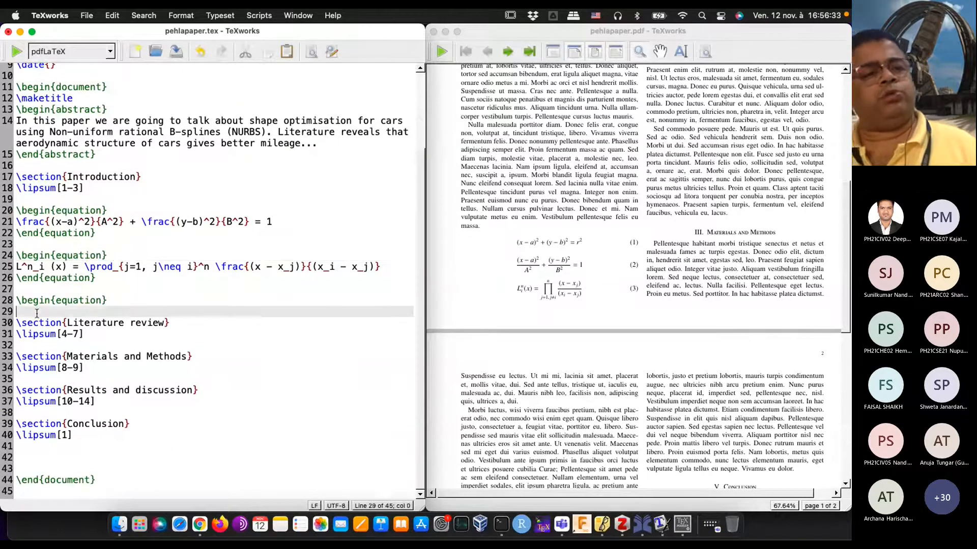
{"action": "key", "text": "Return"}
{"action": "type", "text": "\\end{su"}
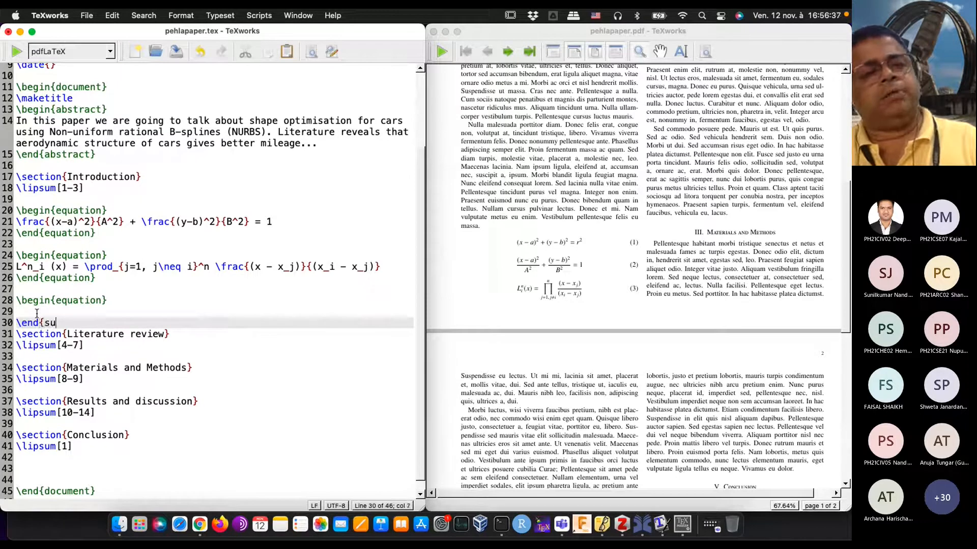
{"action": "key", "text": "BackSpace"}
{"action": "key", "text": "BackSpace"}
{"action": "type", "text": "equation}"}
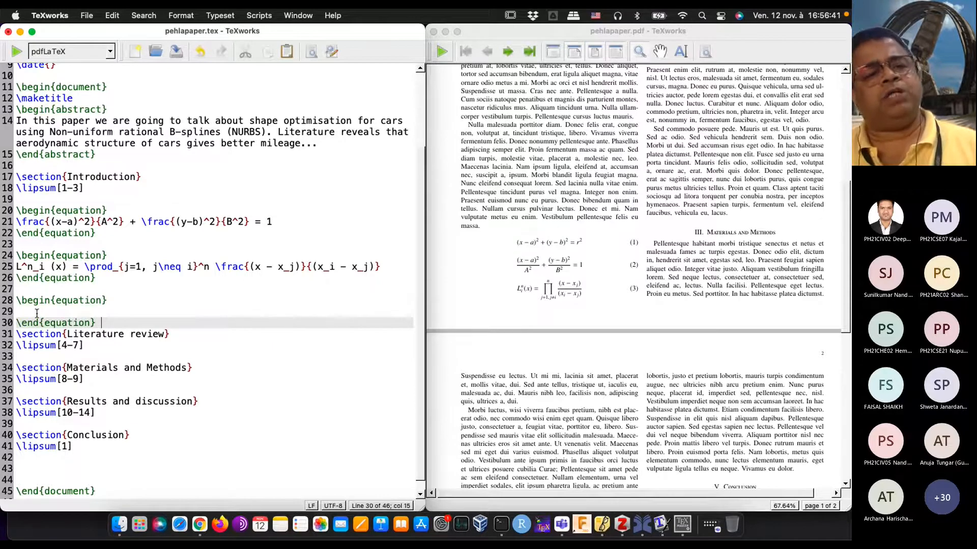
Step: Begin the new equation's content with P(x) = \sum_{i=1}^n
{"action": "left_click", "coordinate": [36, 313]}
{"action": "type", "text": "P"}
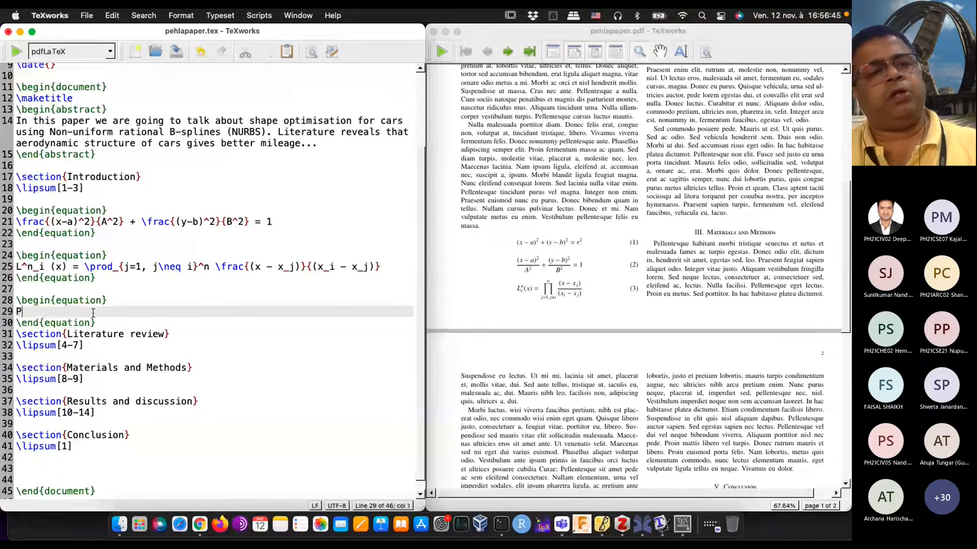
{"action": "type", "text": "(x"}
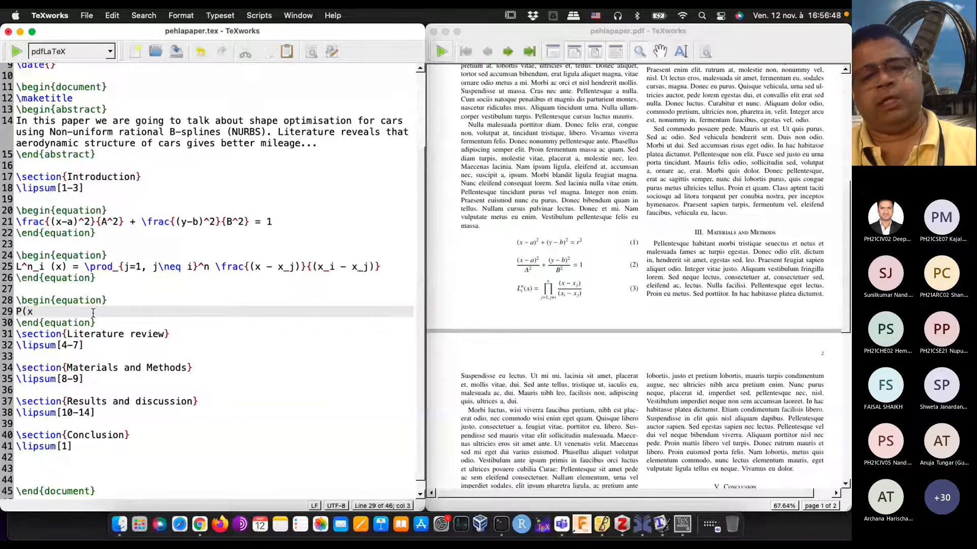
{"action": "type", "text": ") = "}
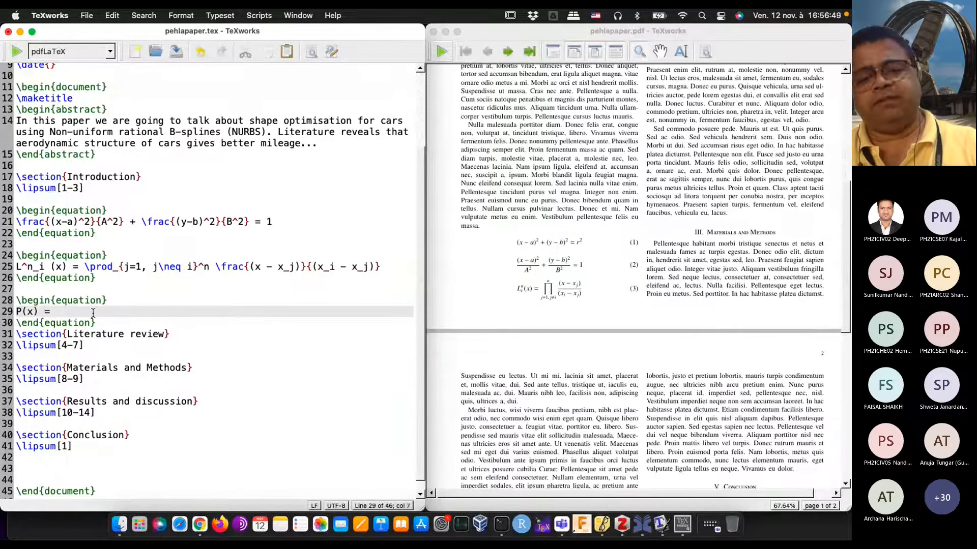
{"action": "type", "text": "\\su"}
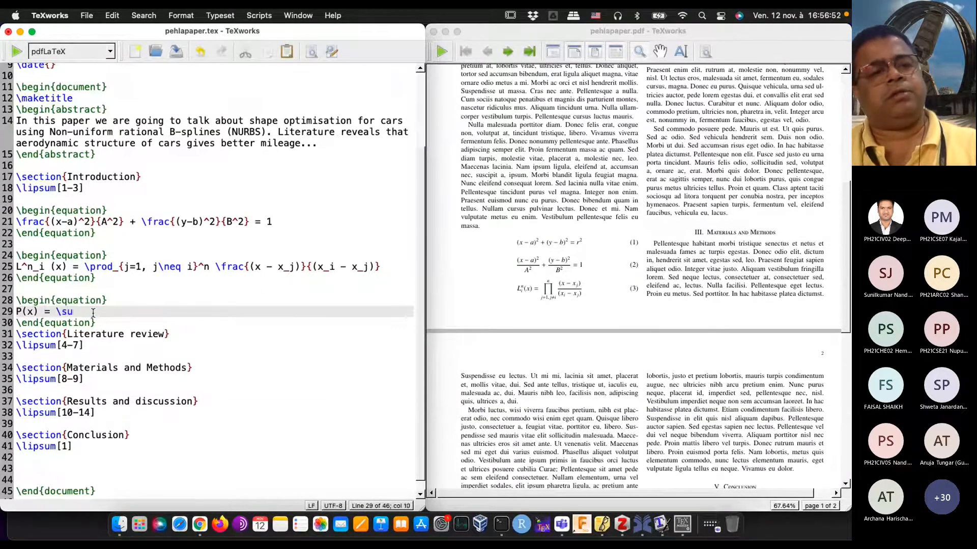
{"action": "type", "text": "m_{"}
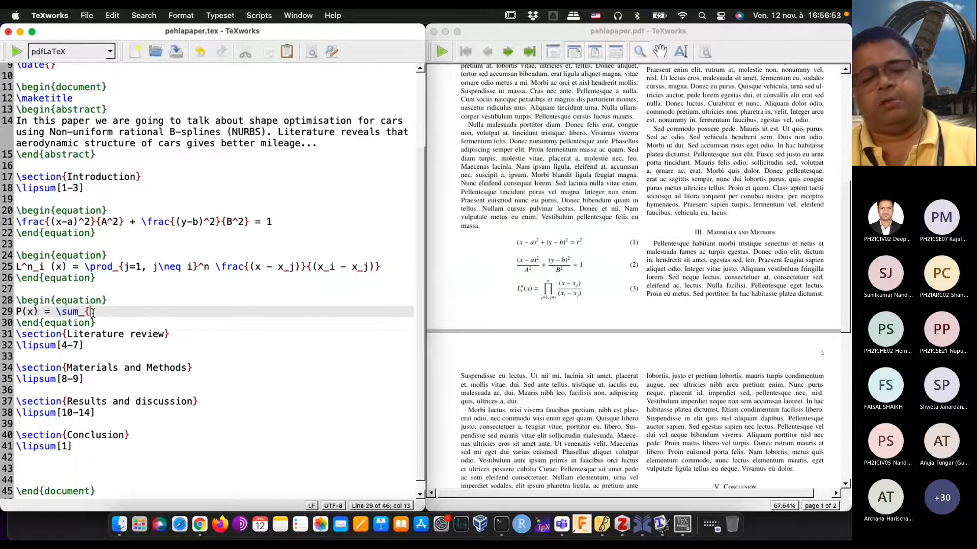
{"action": "type", "text": "i=1}^"}
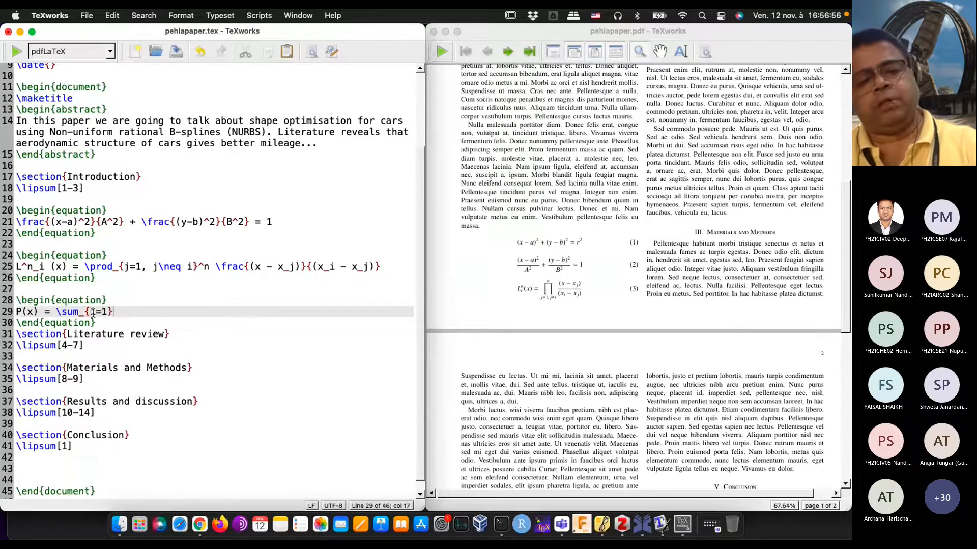
{"action": "type", "text": "n "}
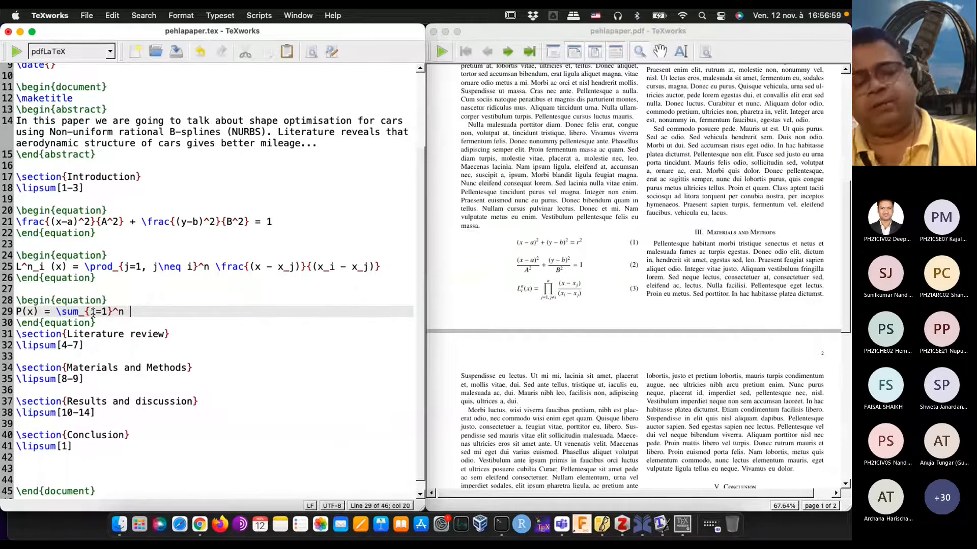
{"action": "type", "text": "y_i \\t \times"}
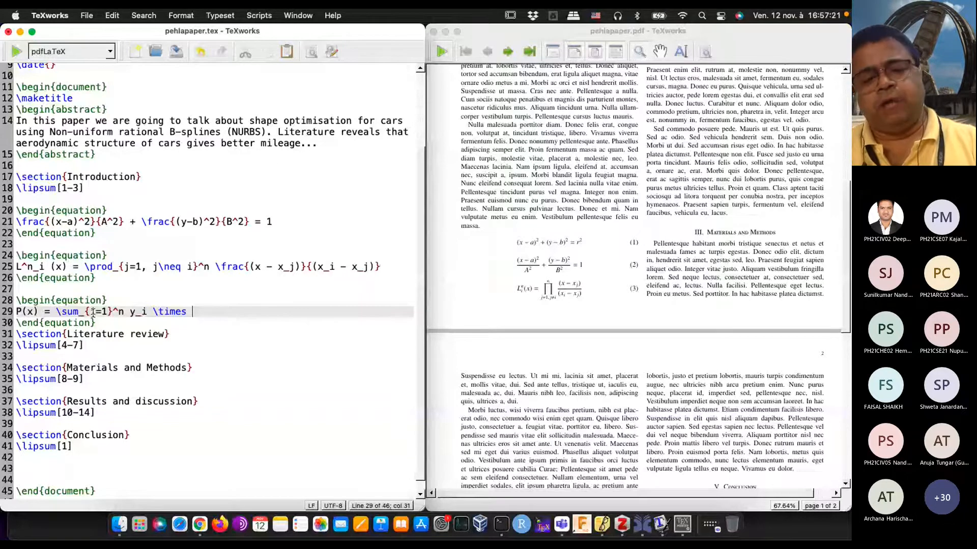
Step: Append y_i \times L^n_i (x) after the summation
{"action": "type", "text": "L^n"}
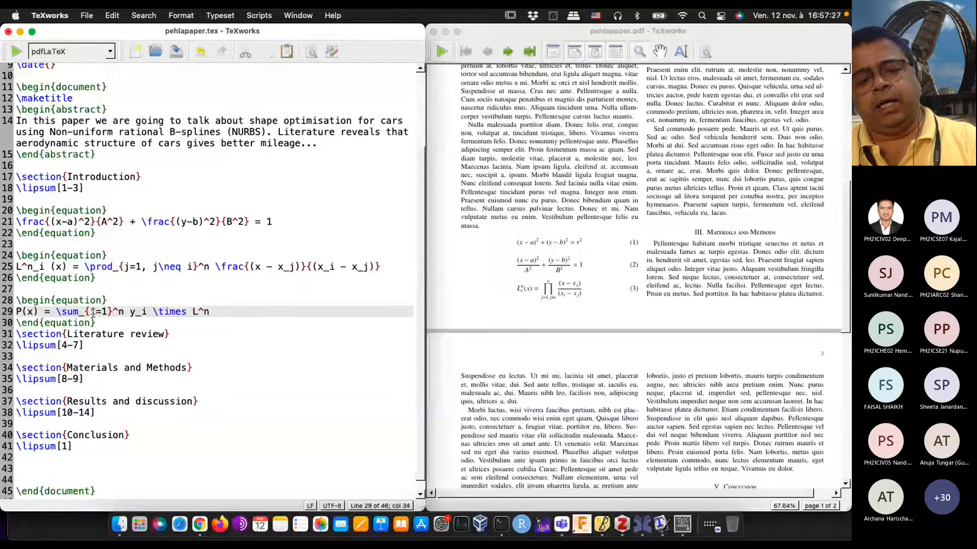
{"action": "type", "text": "_i (x"}
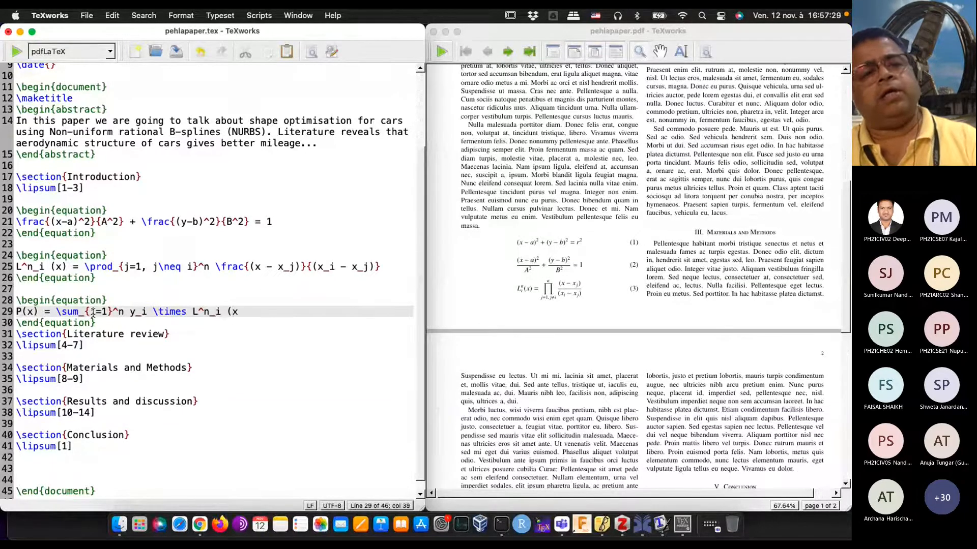
{"action": "type", "text": ")"}
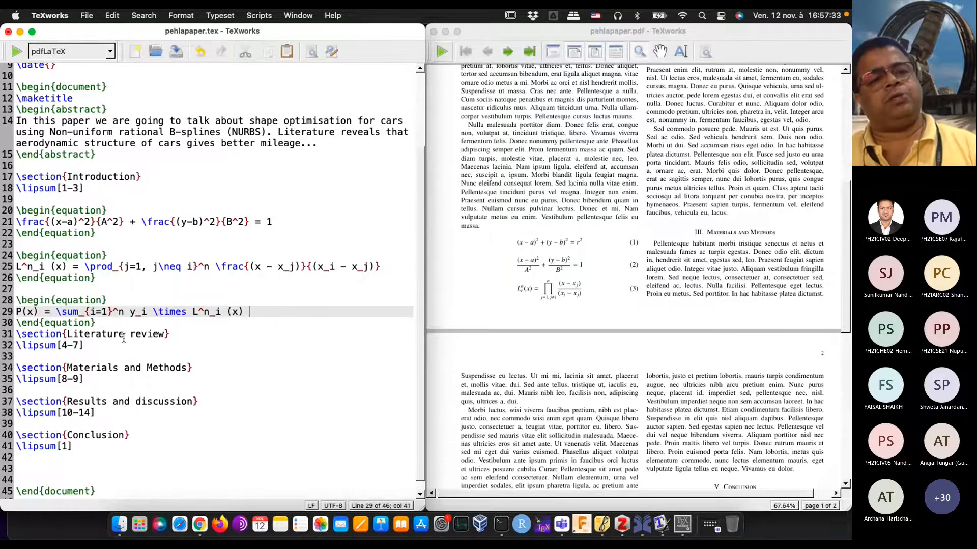
Step: Insert a blank line after the summation equation's \end{equation} and typeset the document
{"action": "left_click", "coordinate": [112, 324]}
{"action": "key", "text": "Return"}
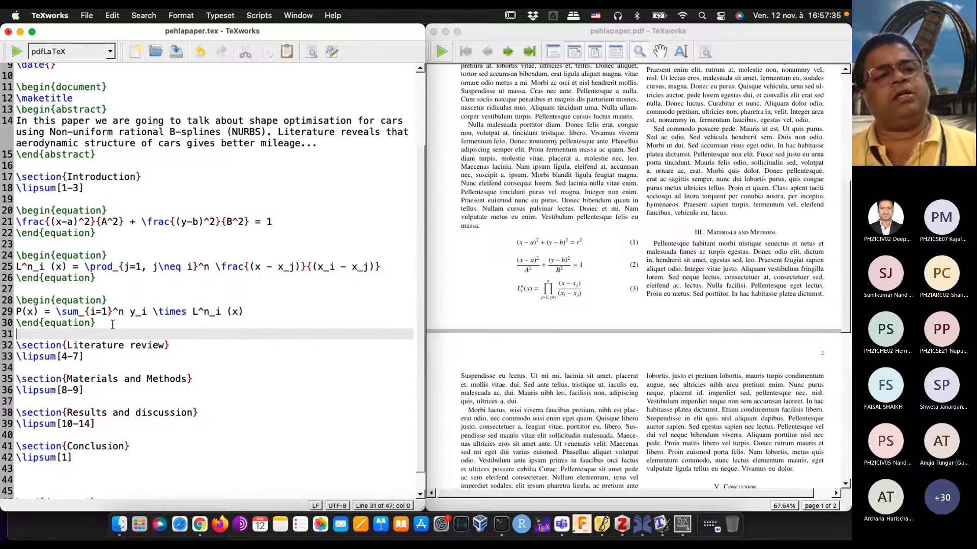
{"action": "left_click", "coordinate": [17, 52]}
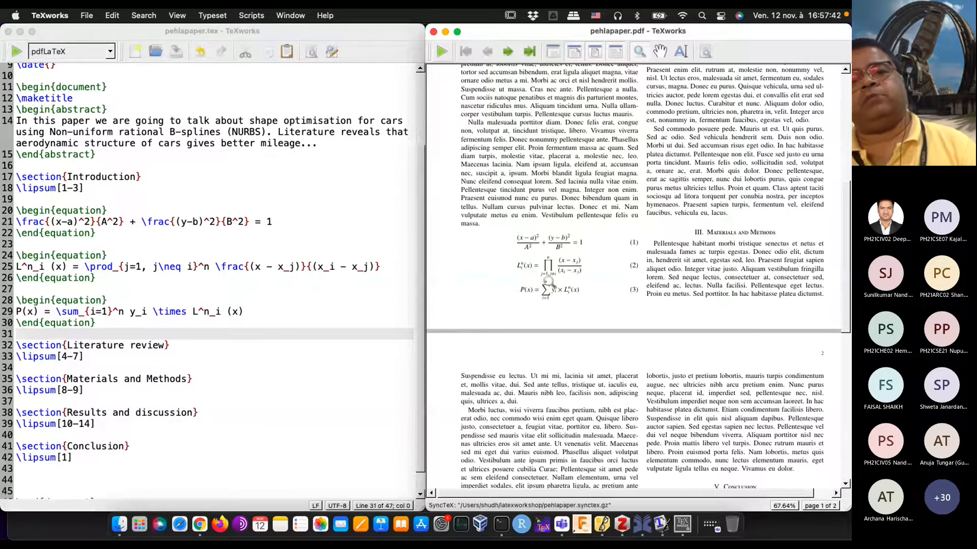
Step: Replace \times with \cdot in the summation equation and typeset the document
{"action": "left_click_drag", "start_coordinate": [531, 290], "coordinate": [562, 301]}
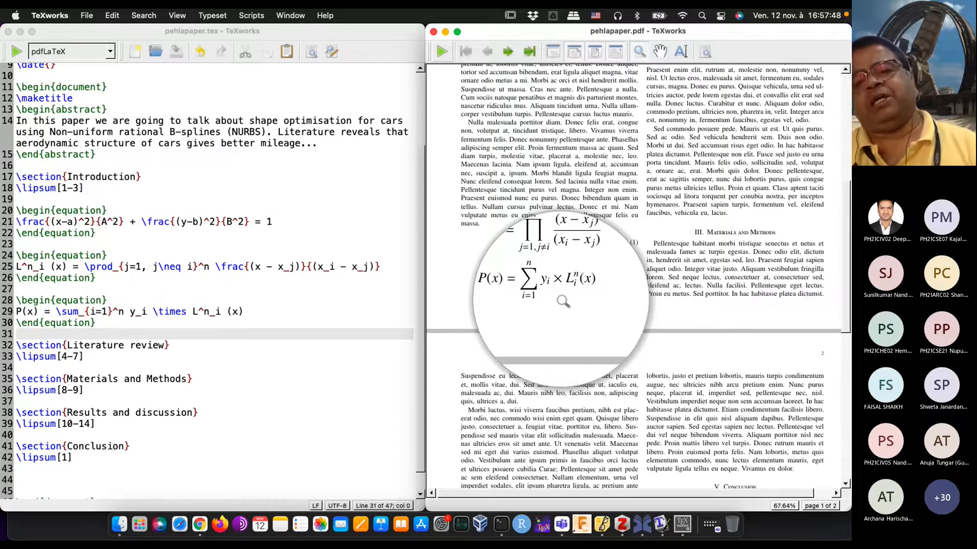
{"action": "left_click_drag", "start_coordinate": [563, 301], "coordinate": [563, 303]}
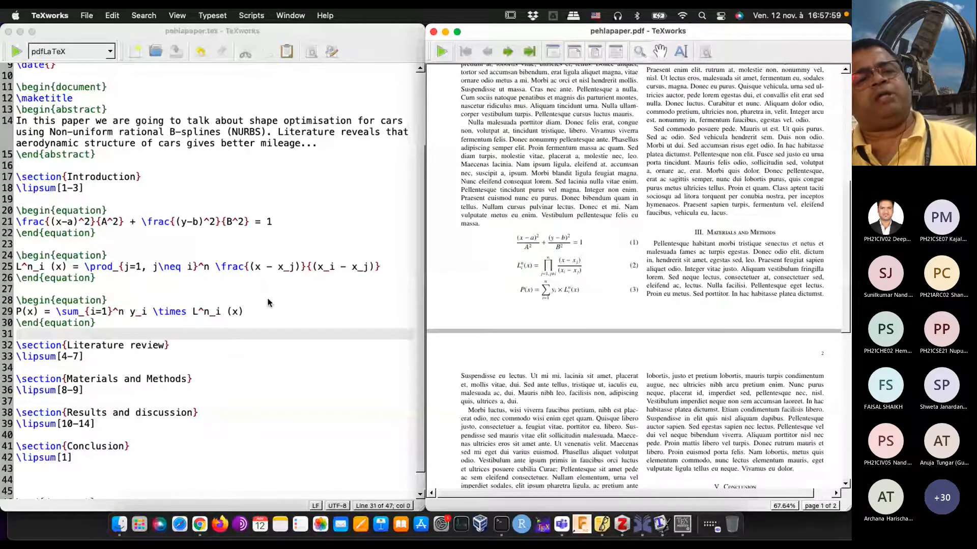
{"action": "left_click", "coordinate": [173, 311]}
{"action": "double_click", "coordinate": [173, 311]}
{"action": "type", "text": "cdot"}
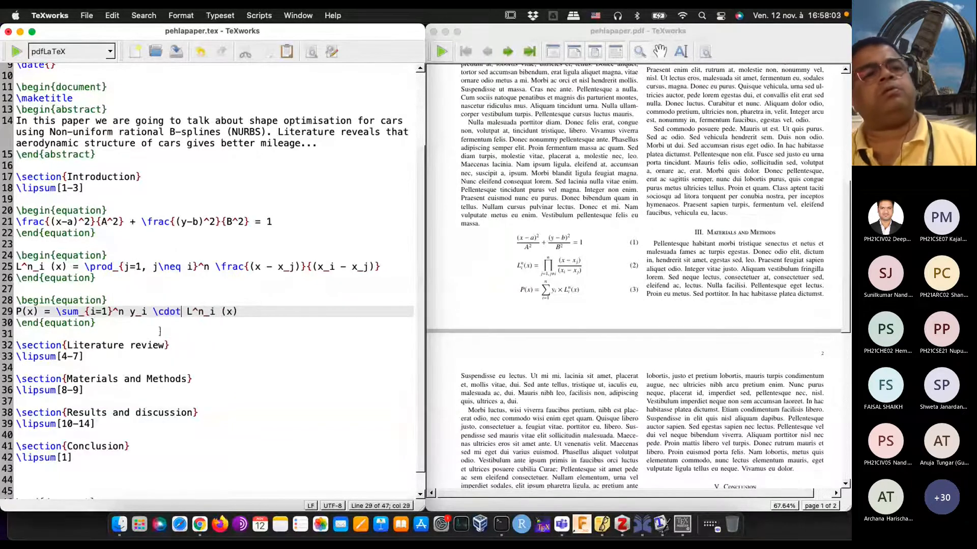
{"action": "left_click", "coordinate": [14, 51]}
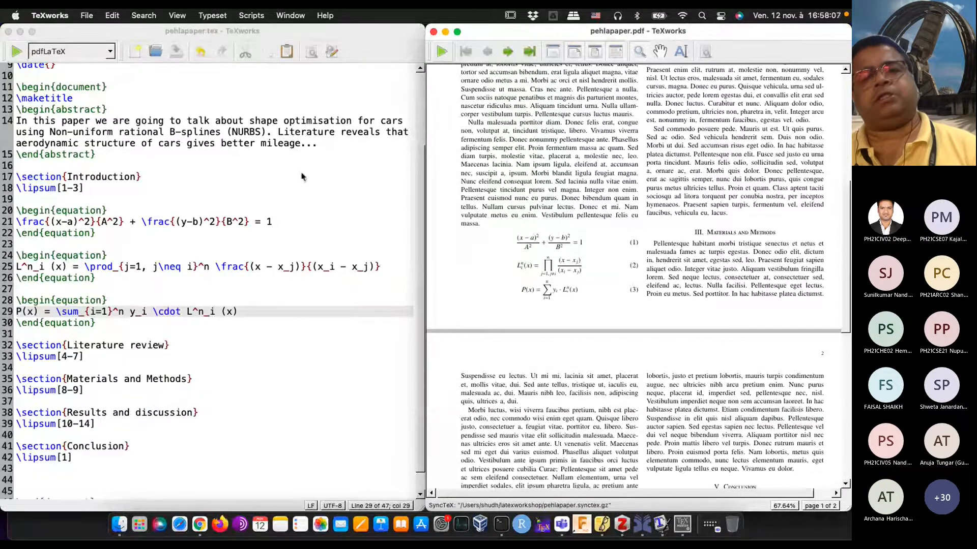
Step: Magnify the typeset summation and product equations in the PDF preview to examine their symbols and indices
{"action": "mouse_move", "coordinate": [555, 290]}
{"action": "left_mouse_down"}
{"action": "mouse_move", "coordinate": [571, 292]}
{"action": "mouse_move", "coordinate": [555, 300]}
{"action": "left_mouse_up"}
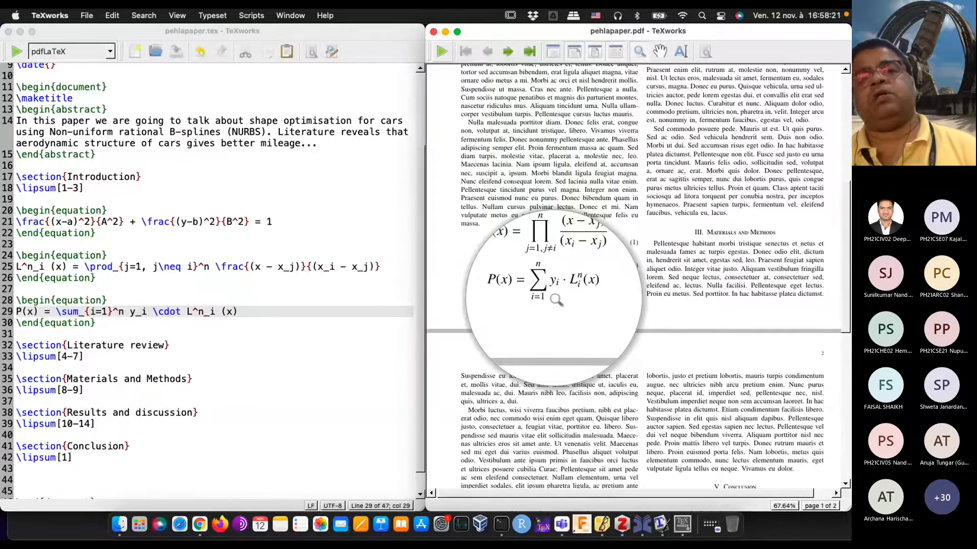
{"action": "left_click_drag", "start_coordinate": [556, 300], "coordinate": [570, 265]}
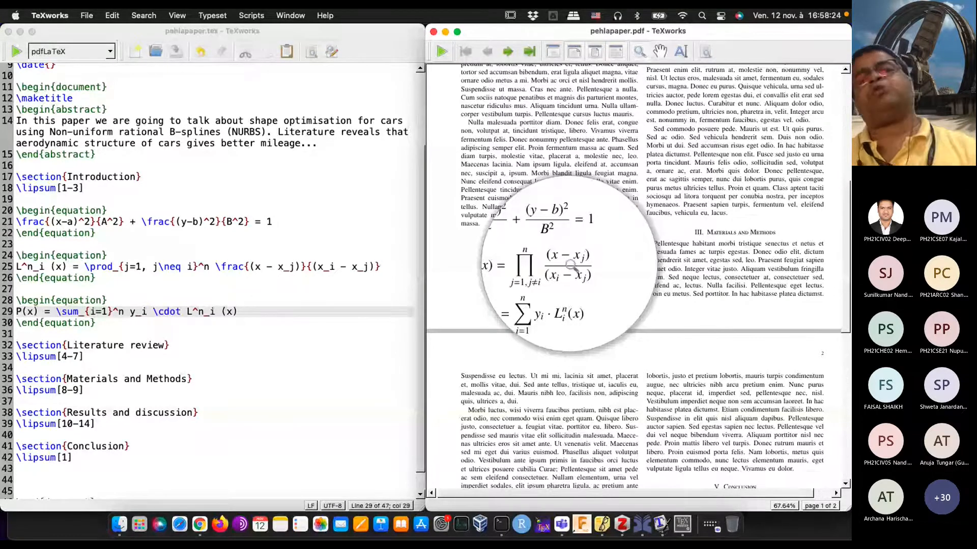
{"action": "left_click_drag", "start_coordinate": [570, 265], "coordinate": [500, 302]}
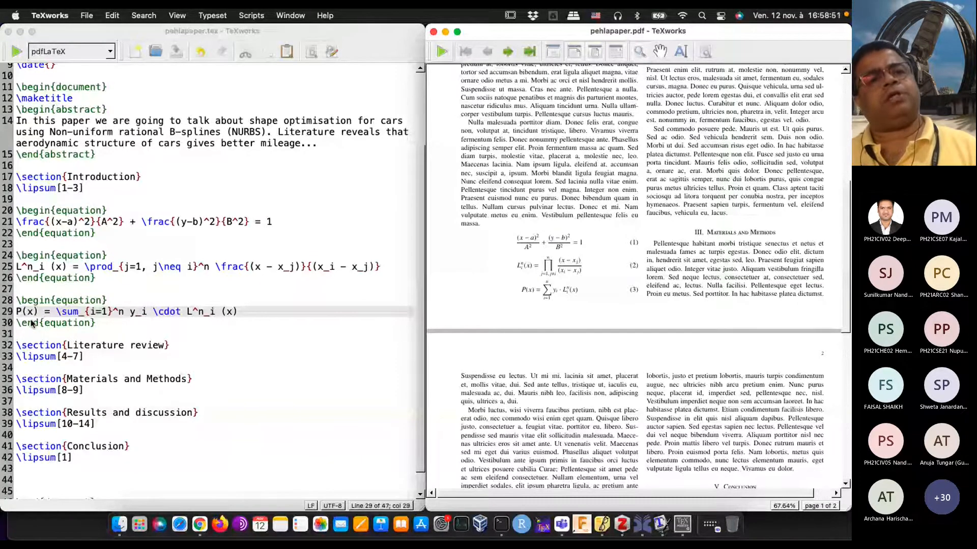
Step: Change the document class in the preamble from IEEEtran to article
{"action": "scroll", "coordinate": [164, 85], "scroll_direction": "up", "scroll_amount": 3}
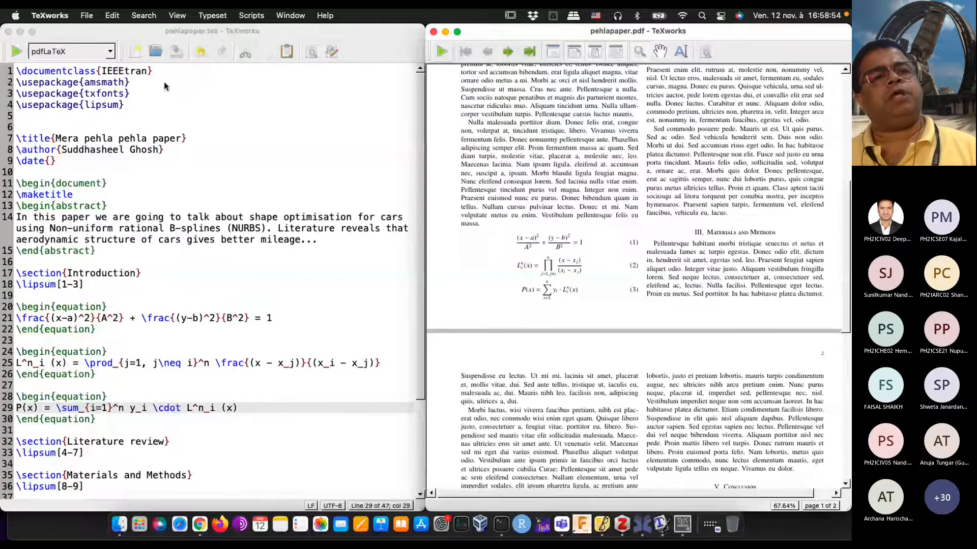
{"action": "left_click", "coordinate": [147, 72]}
{"action": "key", "text": "BackSpace"}
{"action": "key", "text": "BackSpace"}
{"action": "key", "text": "BackSpace"}
{"action": "key", "text": "BackSpace"}
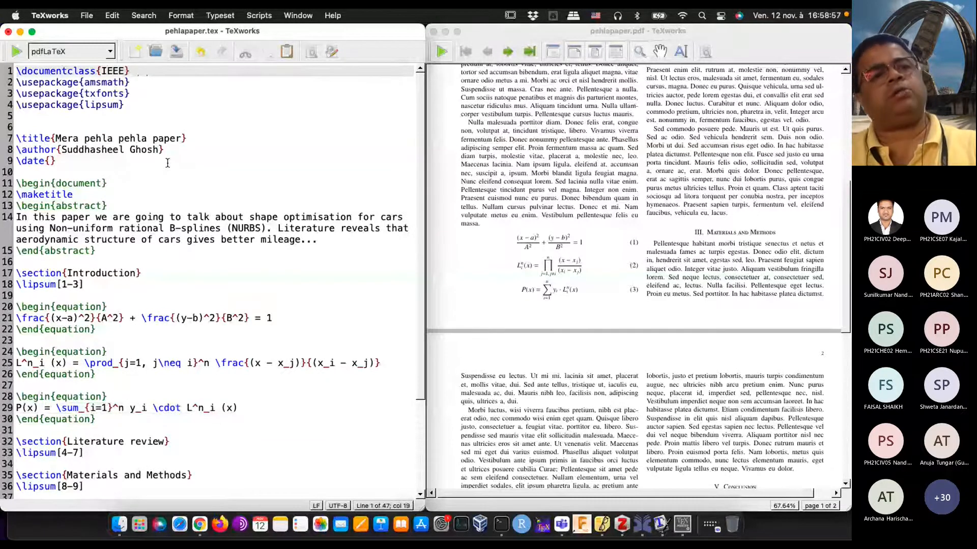
{"action": "key", "text": "BackSpace"}
{"action": "key", "text": "BackSpace"}
{"action": "key", "text": "BackSpace"}
{"action": "key", "text": "BackSpace"}
{"action": "type", "text": "arti"}
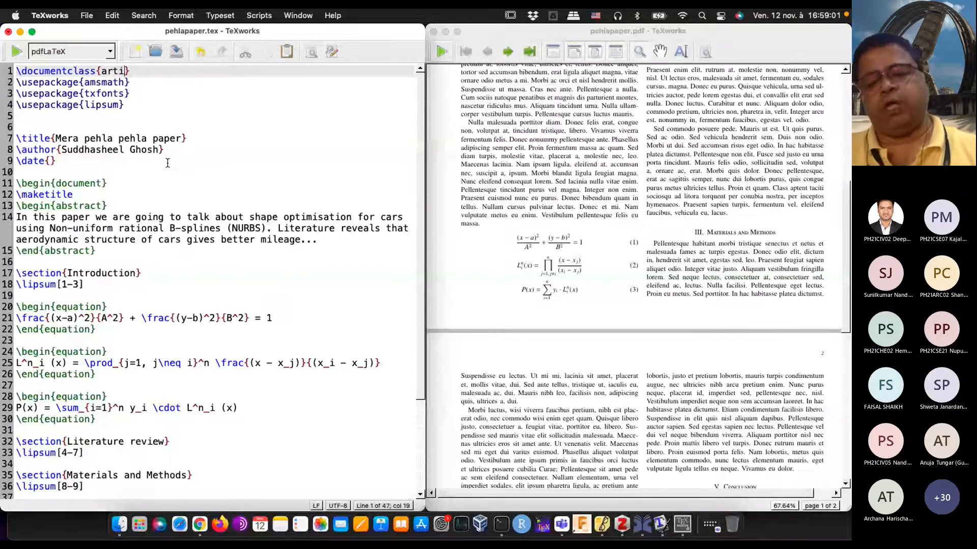
{"action": "type", "text": "cle"}
Step: Add the [12pt] option to the \documentclass line and typeset the document
{"action": "key", "text": "Left"}
{"action": "key", "text": "Left"}
{"action": "key", "text": "Left"}
{"action": "key", "text": "Left"}
{"action": "key", "text": "Left"}
{"action": "key", "text": "Left"}
{"action": "key", "text": "Left"}
{"action": "key", "text": "Left"}
{"action": "type", "text": "[12pt"}
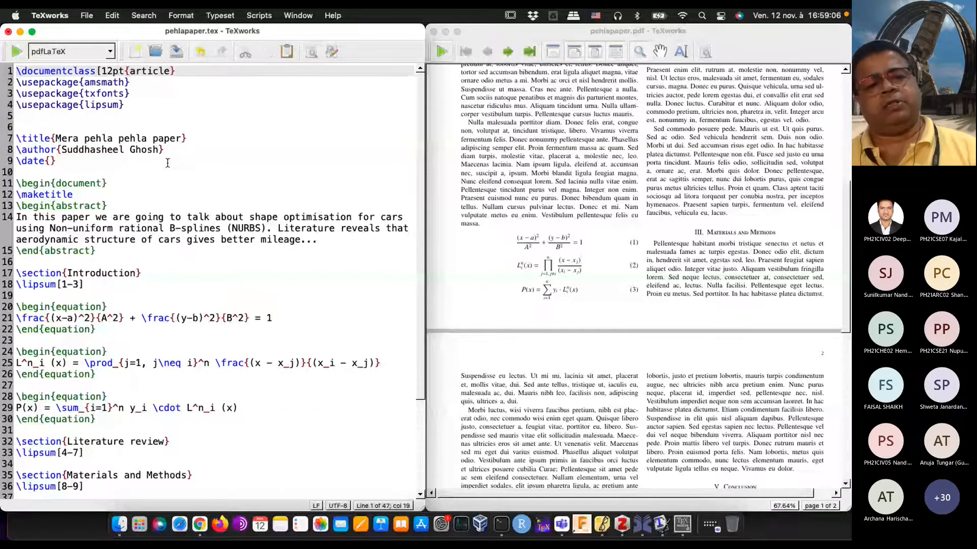
{"action": "type", "text": "]"}
{"action": "key", "text": "super+t"}
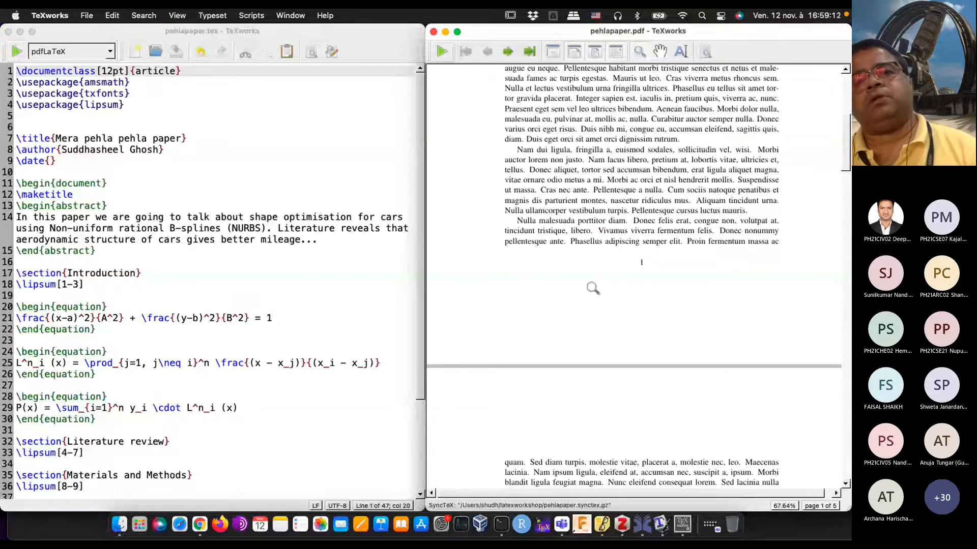
Step: Examine how the three numbered equations are set in the single-column article layout of the PDF
{"action": "scroll", "coordinate": [592, 289], "scroll_direction": "down", "scroll_amount": 10}
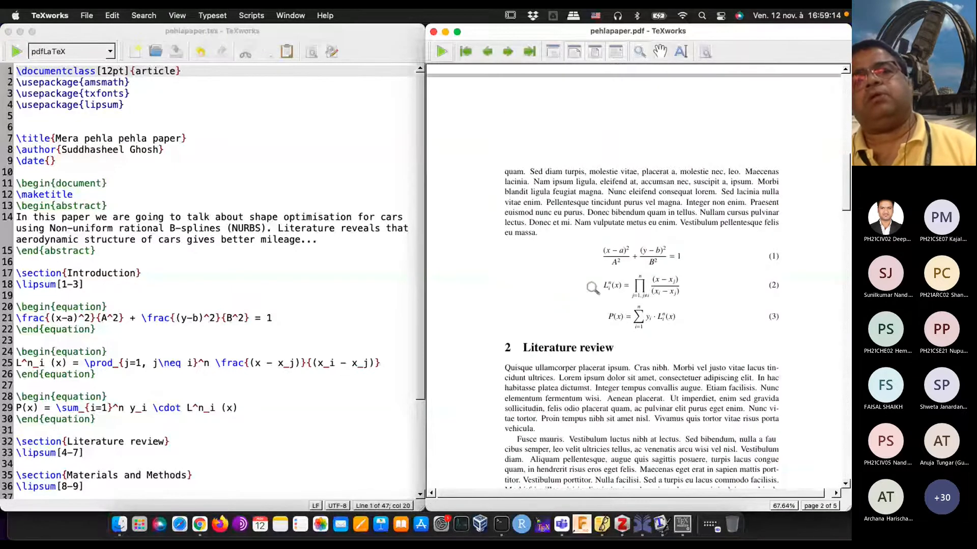
{"action": "left_click_drag", "start_coordinate": [656, 290], "coordinate": [667, 223]}
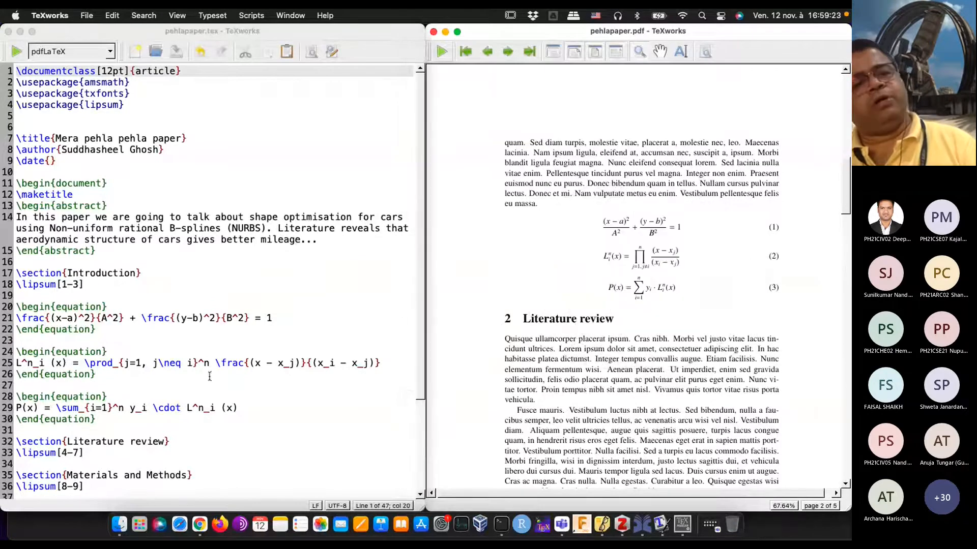
{"action": "left_click", "coordinate": [198, 387]}
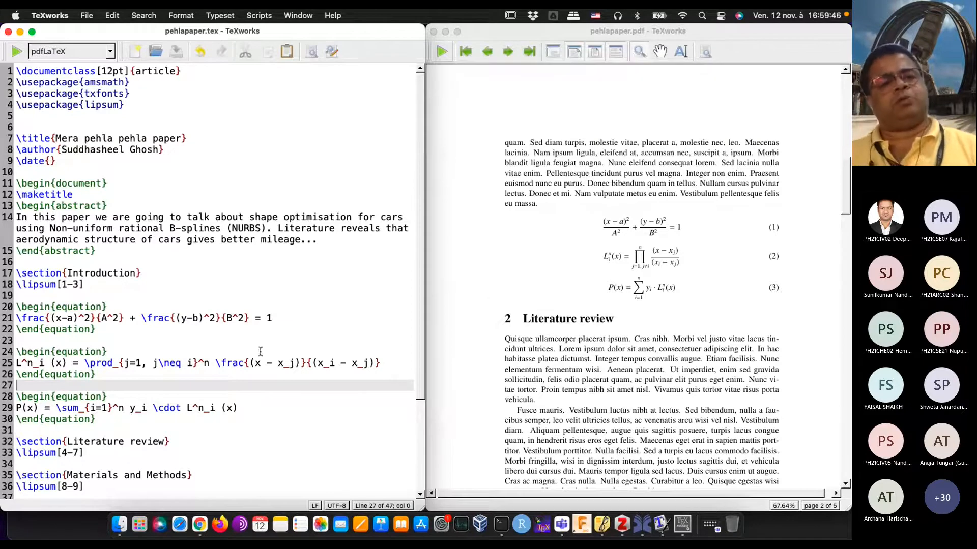
Step: Add \label{eq:ellipse} on a new line below the ellipse formula, inside its equation environment
{"action": "scroll", "coordinate": [159, 335], "scroll_direction": "down", "scroll_amount": 3}
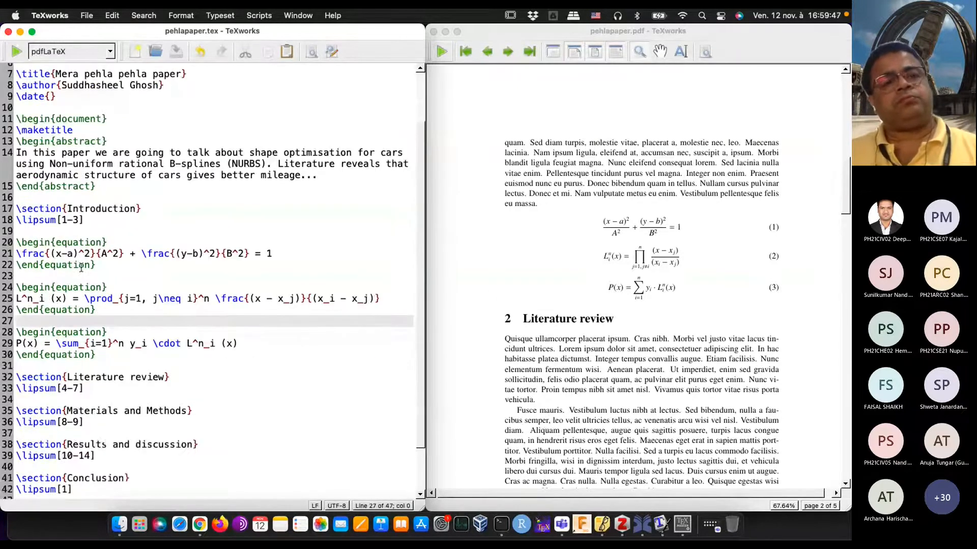
{"action": "left_click", "coordinate": [282, 253]}
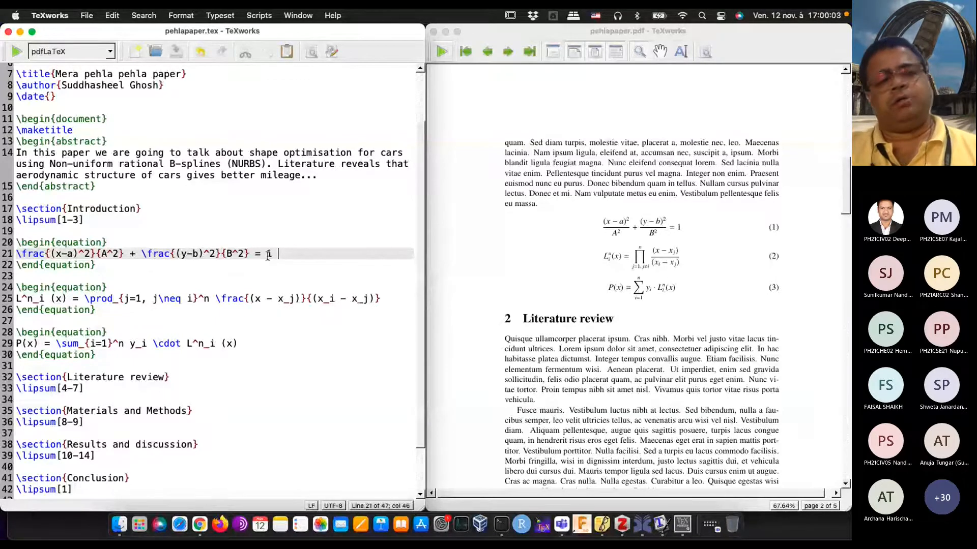
{"action": "key", "text": "Return"}
{"action": "type", "text": "\\lab"}
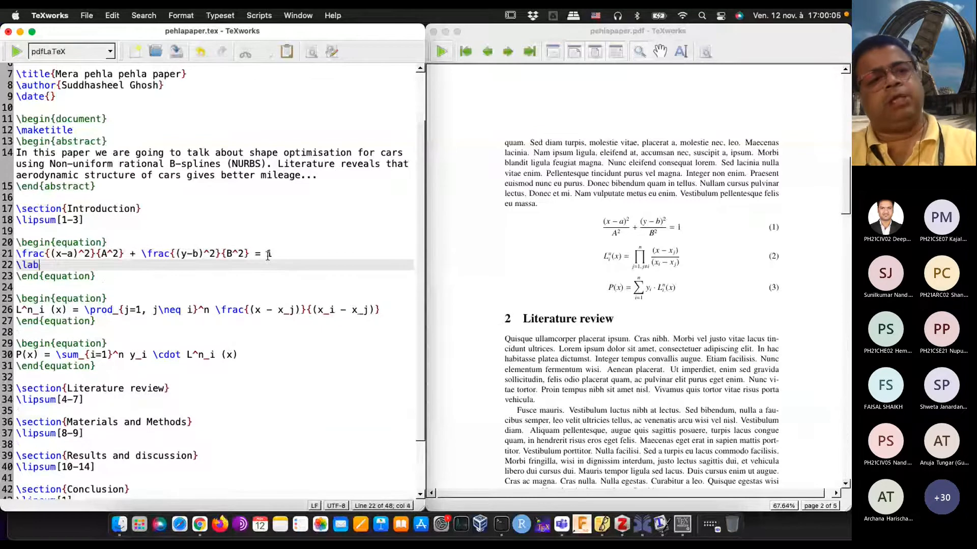
{"action": "type", "text": "el{"}
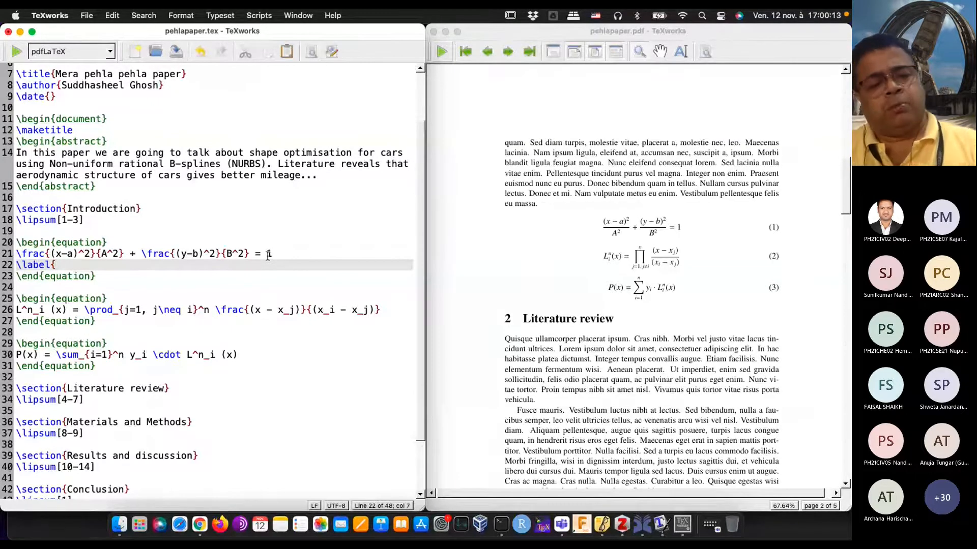
{"action": "type", "text": "eq"}
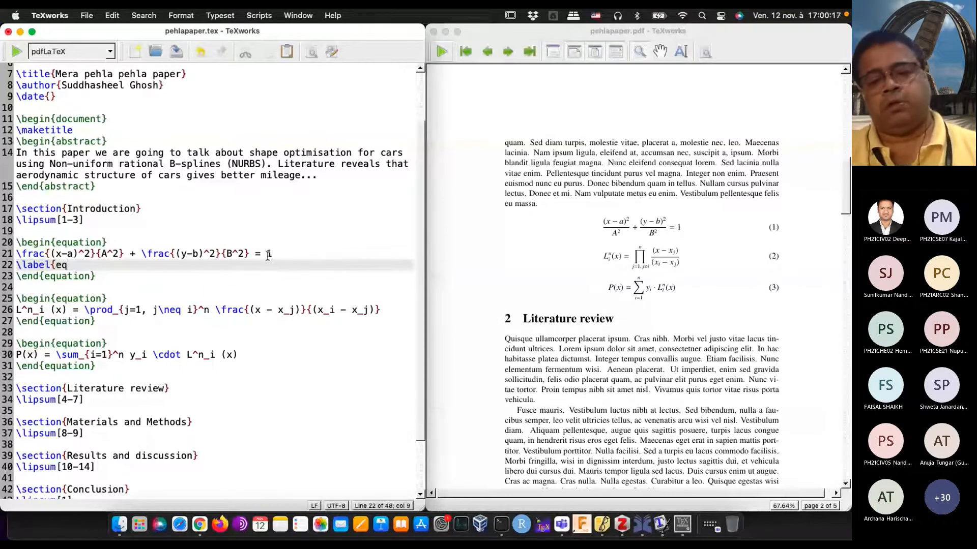
{"action": "type", "text": ":"}
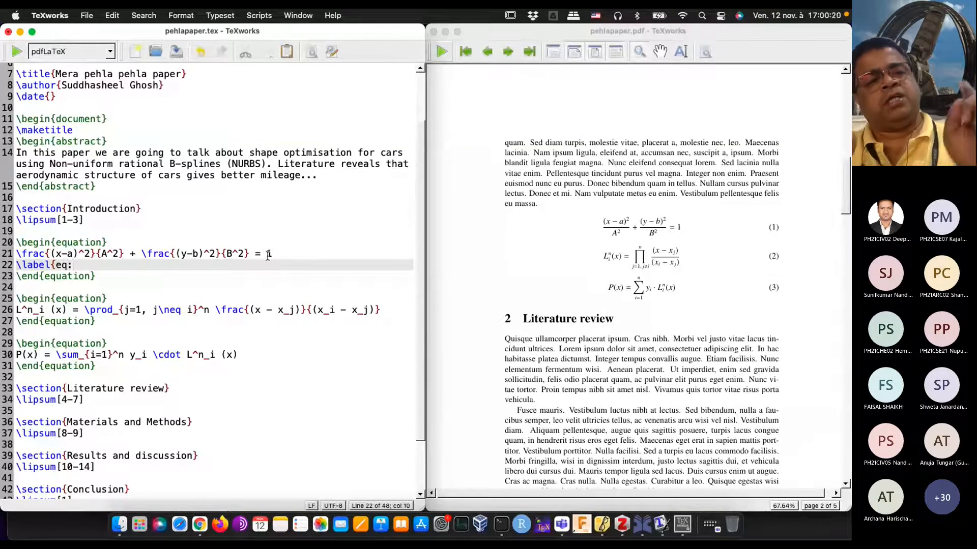
{"action": "type", "text": "elli"}
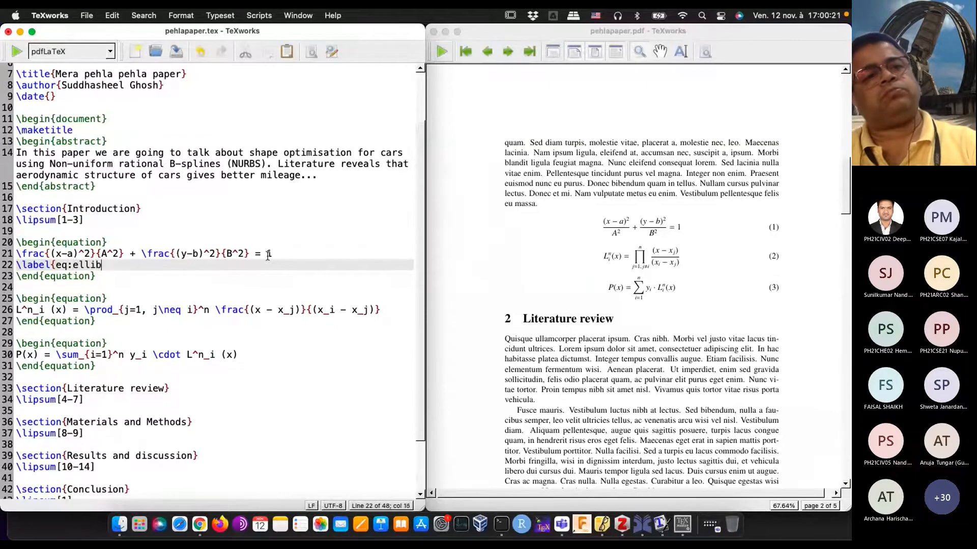
{"action": "type", "text": "pse}"}
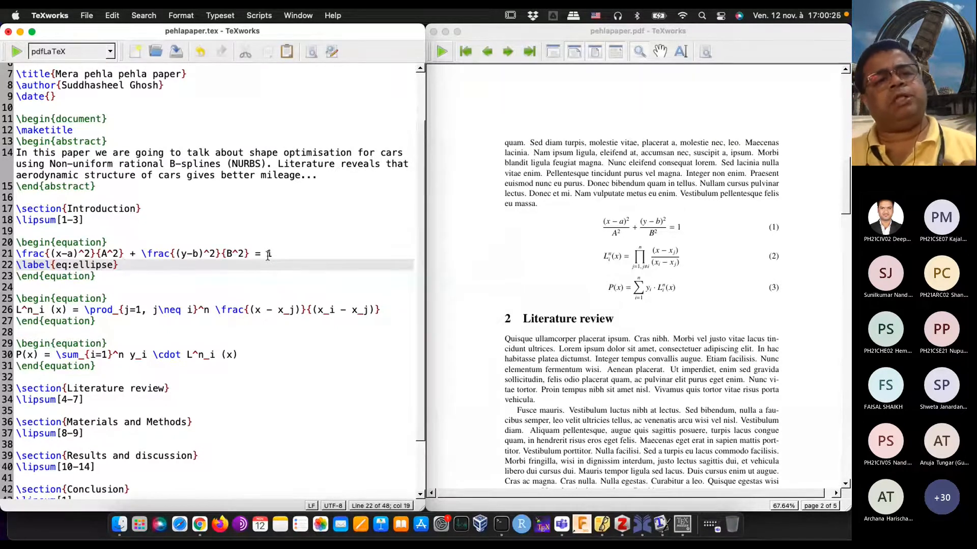
Step: Start a new paragraph below \lipsum[1-3] in the Introduction with the text In equation \ref{eq:ellipse}
{"action": "left_click", "coordinate": [117, 224]}
{"action": "key", "text": "Return"}
{"action": "key", "text": "Return"}
{"action": "type", "text": "In "}
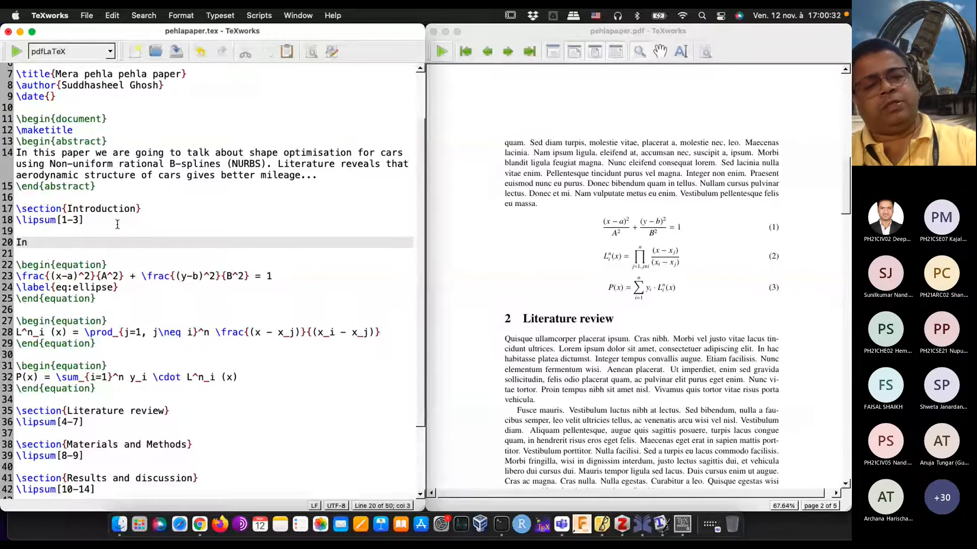
{"action": "type", "text": "equation \\ref{"}
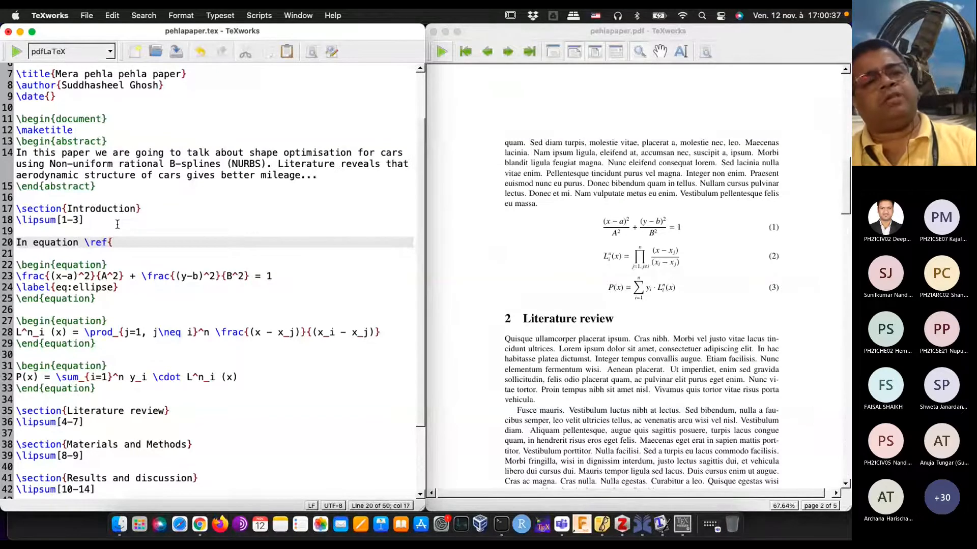
{"action": "type", "text": "eq:el"}
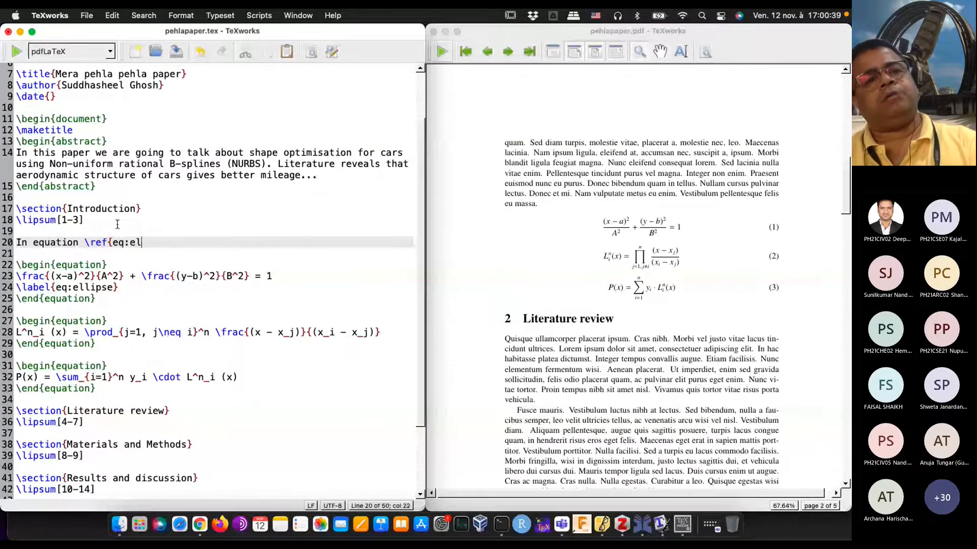
{"action": "type", "text": "lipse} the"}
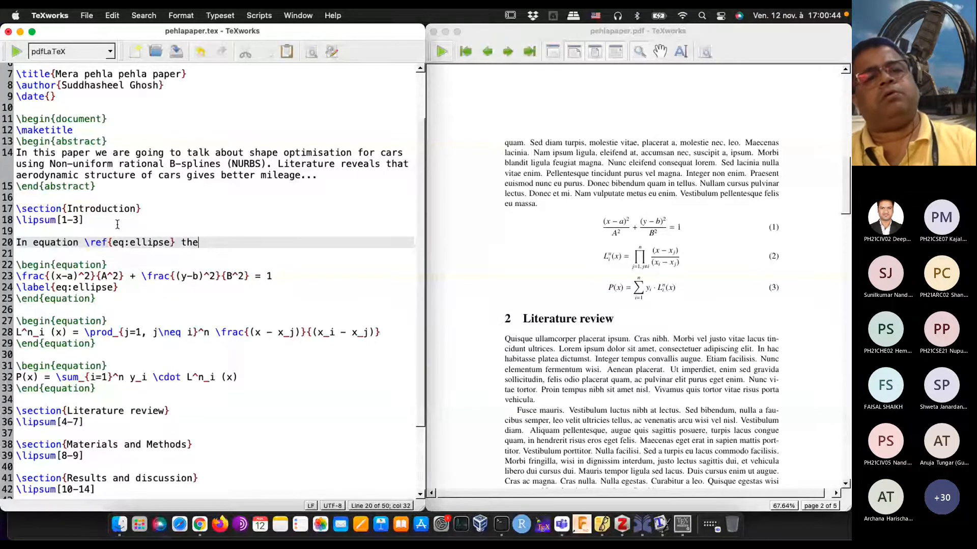
{"action": "type", "text": " formulatio"}
Step: Complete the cross-reference sentence with "the formula for ellipse has been given."
{"action": "key", "text": "BackSpace"}
{"action": "key", "text": "BackSpace"}
{"action": "key", "text": "BackSpace"}
{"action": "type", "text": "for ell"}
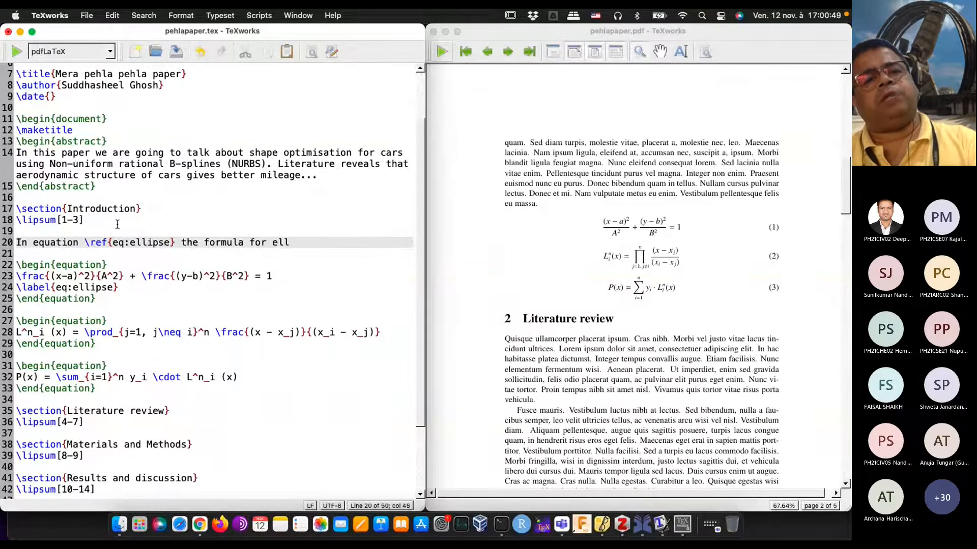
{"action": "type", "text": "ipse has "}
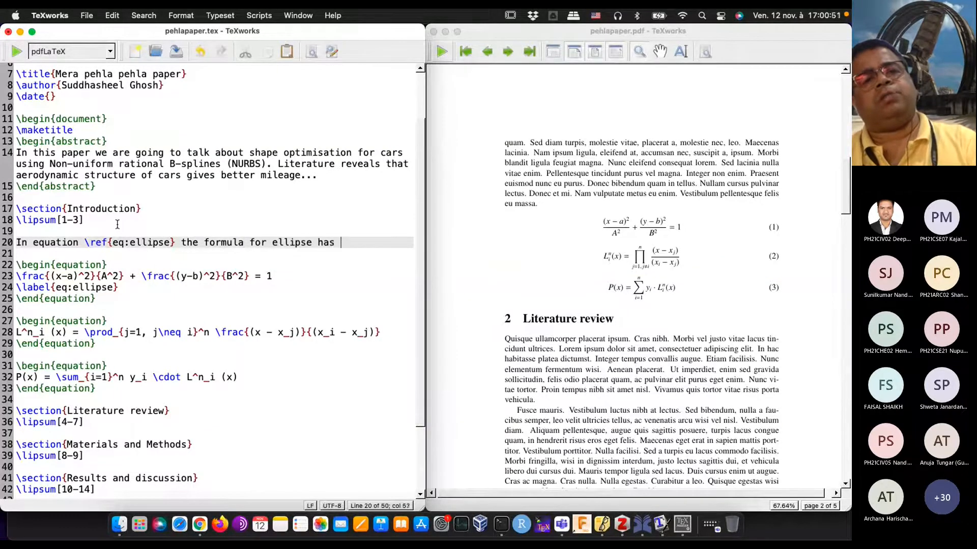
{"action": "type", "text": "been given. "}
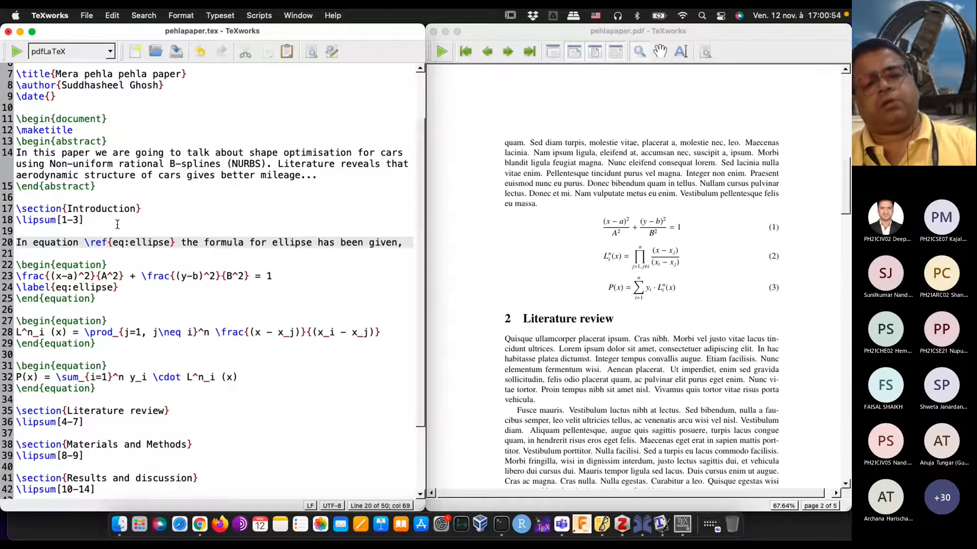
{"action": "type", "text": "This "}
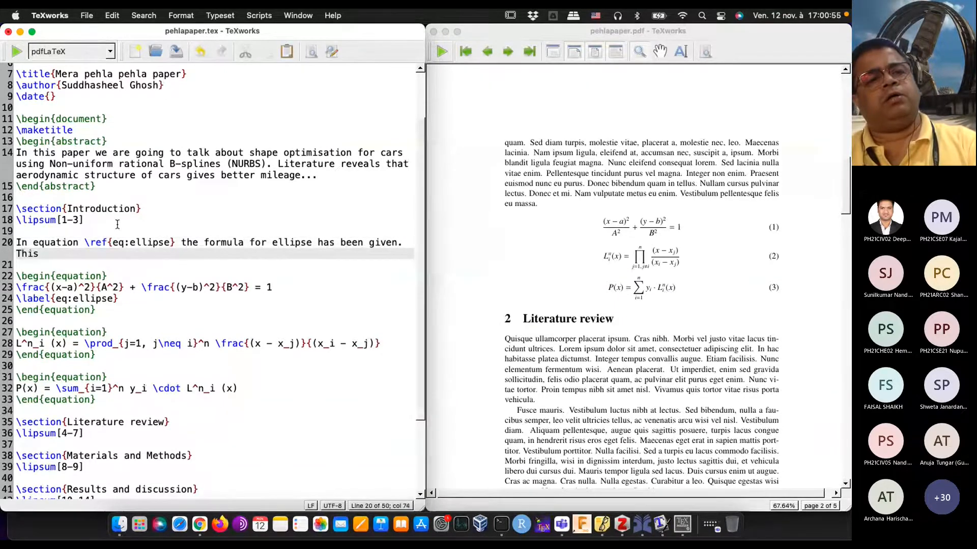
{"action": "type", "text": "formula "}
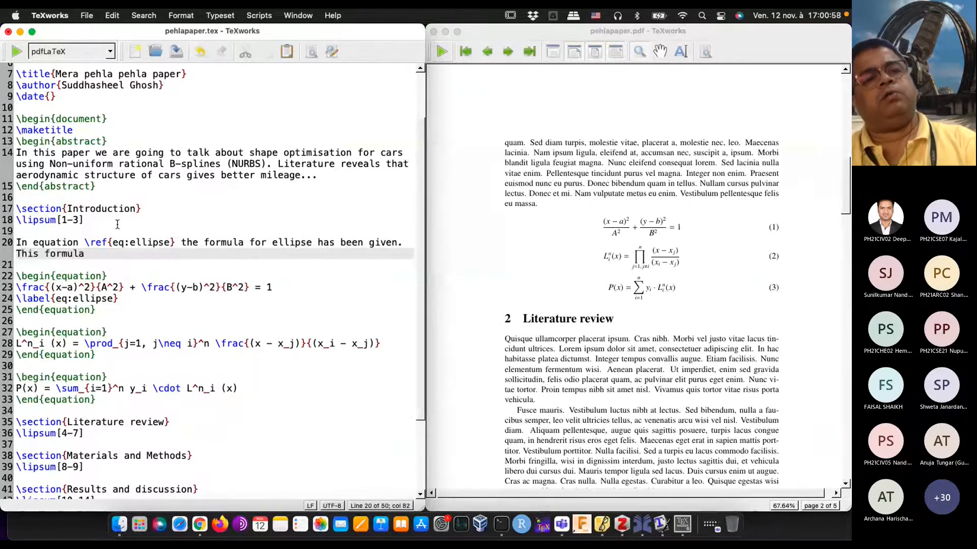
{"action": "type", "text": "was take"}
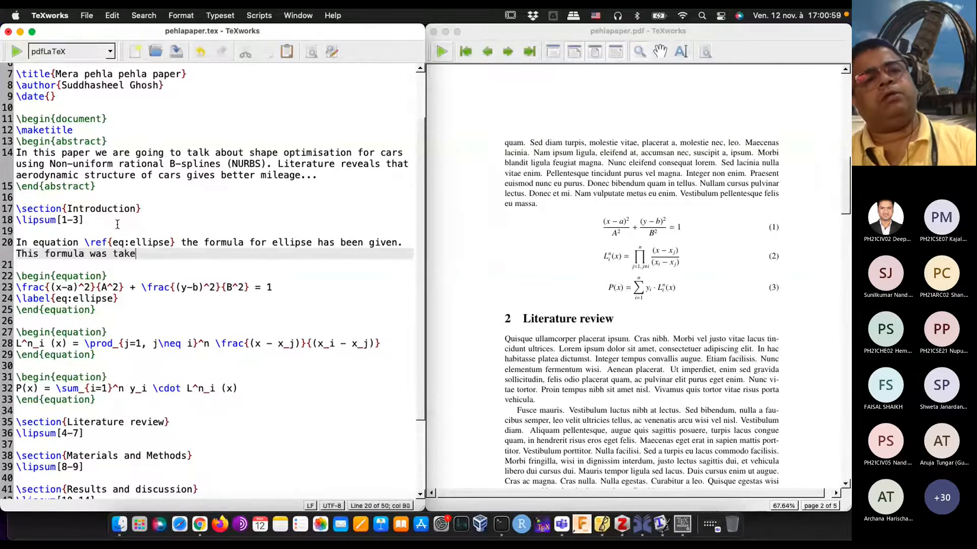
{"action": "type", "text": "n from S. "}
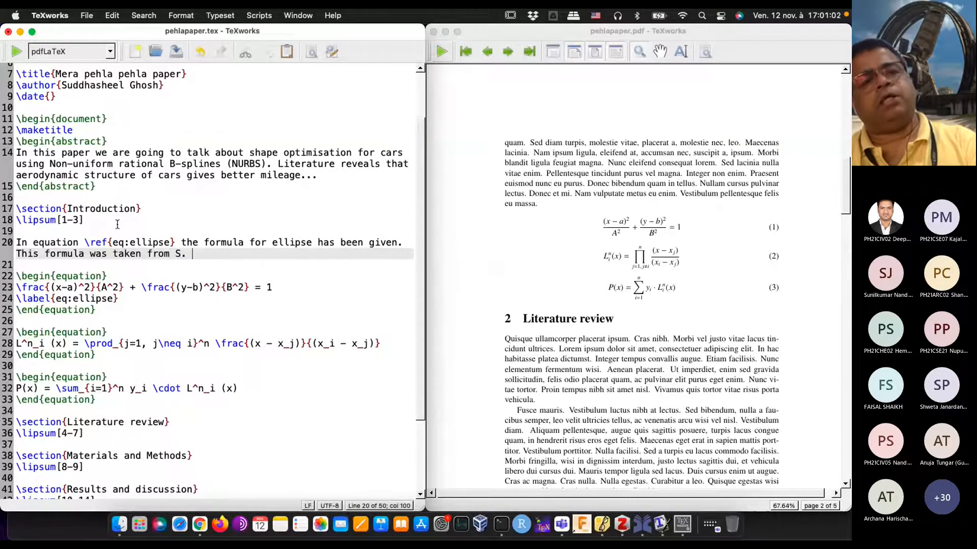
{"action": "type", "text": "L. Loney's Coordina"}
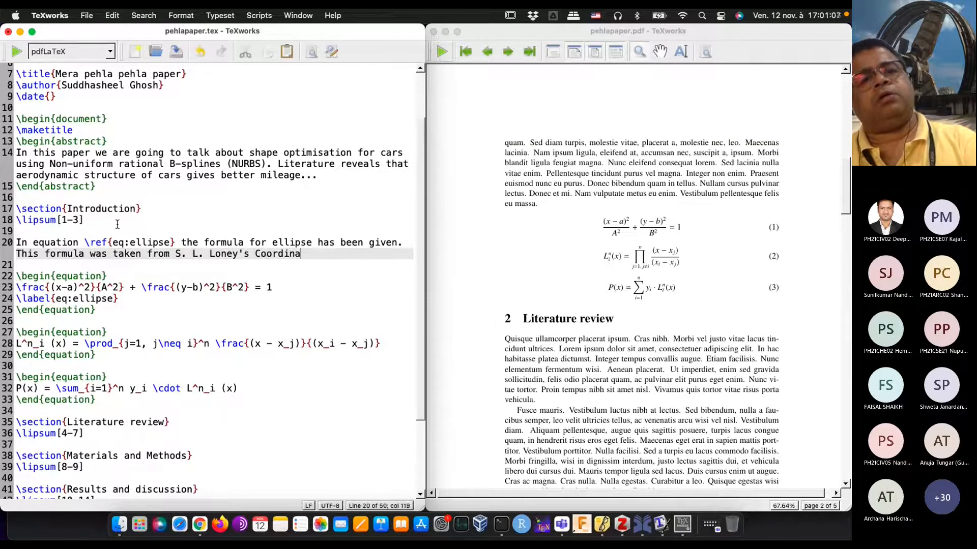
Step: Add the sentence "This formula was taken from S. L. Loney's Coordinate Geometry - I." after the ellipse cross-reference sentence
{"action": "type", "text": "te Geome"}
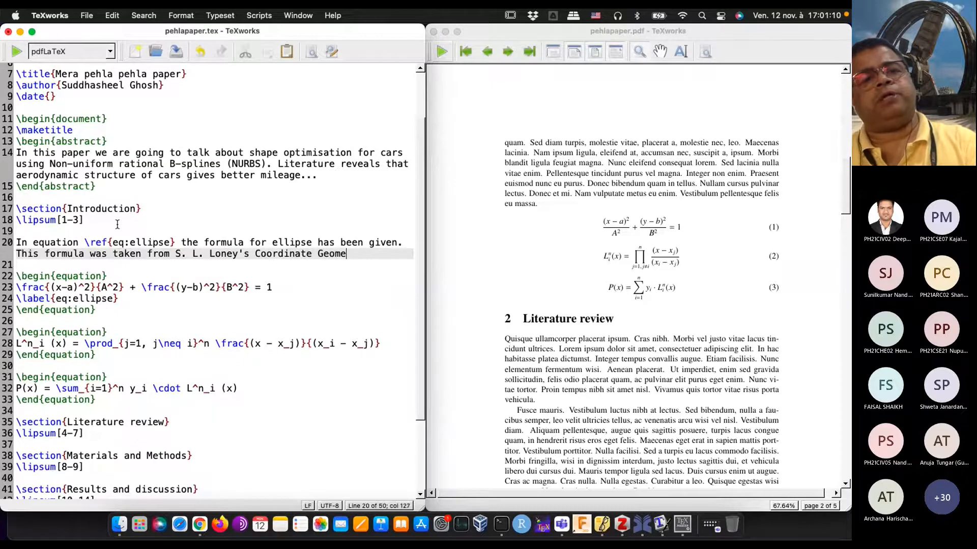
{"action": "type", "text": "try - I."}
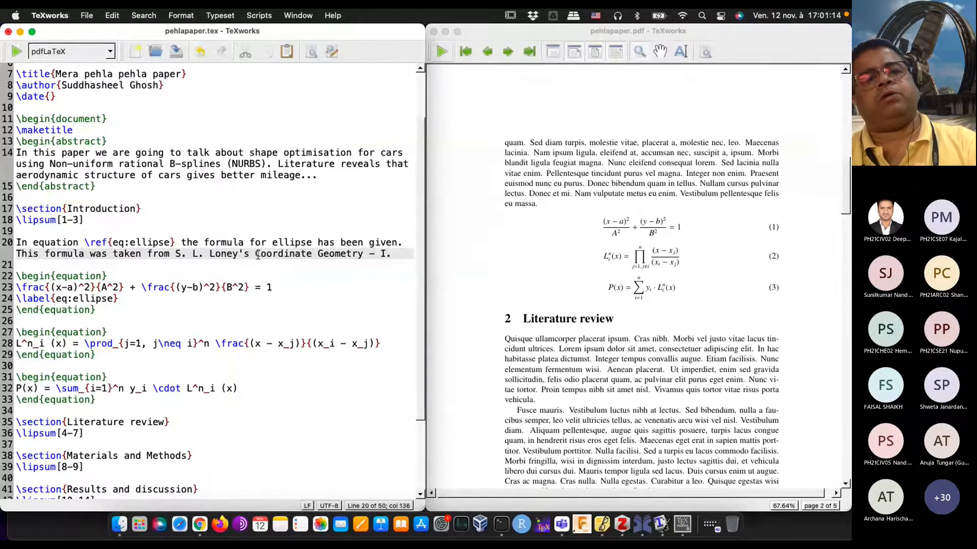
Step: Insert "book named" before "Coordinate Geometry - I" in the sentence about the formula's source
{"action": "left_click", "coordinate": [256, 254]}
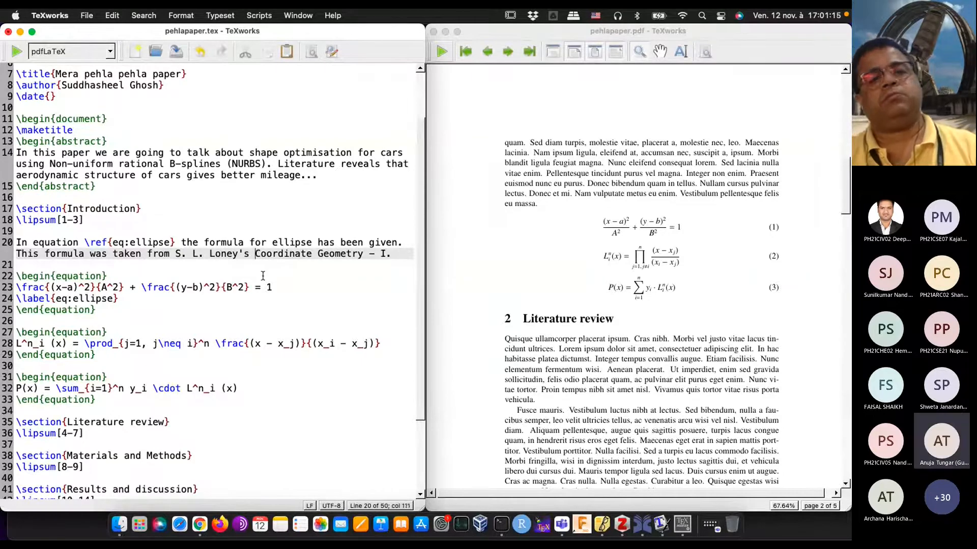
{"action": "type", "text": "book named"}
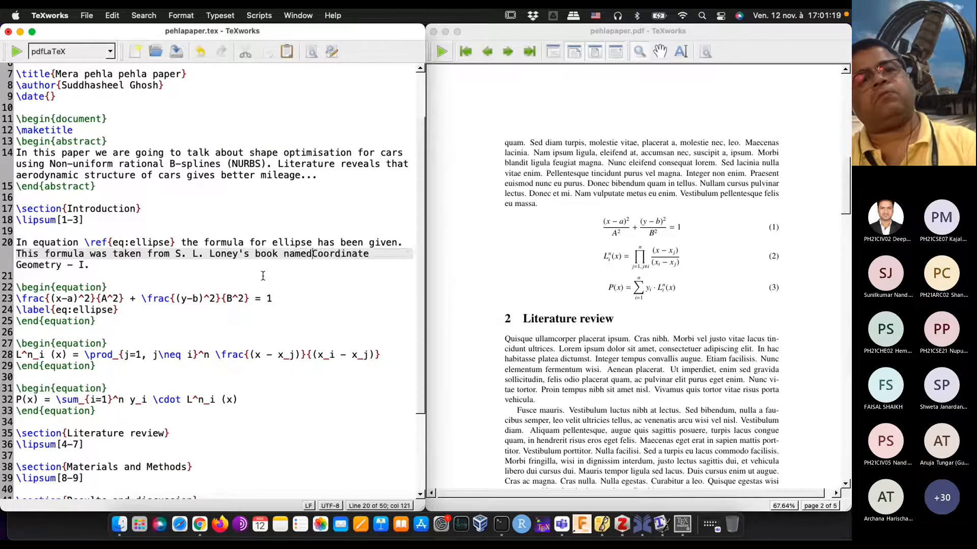
{"action": "left_click", "coordinate": [174, 265]}
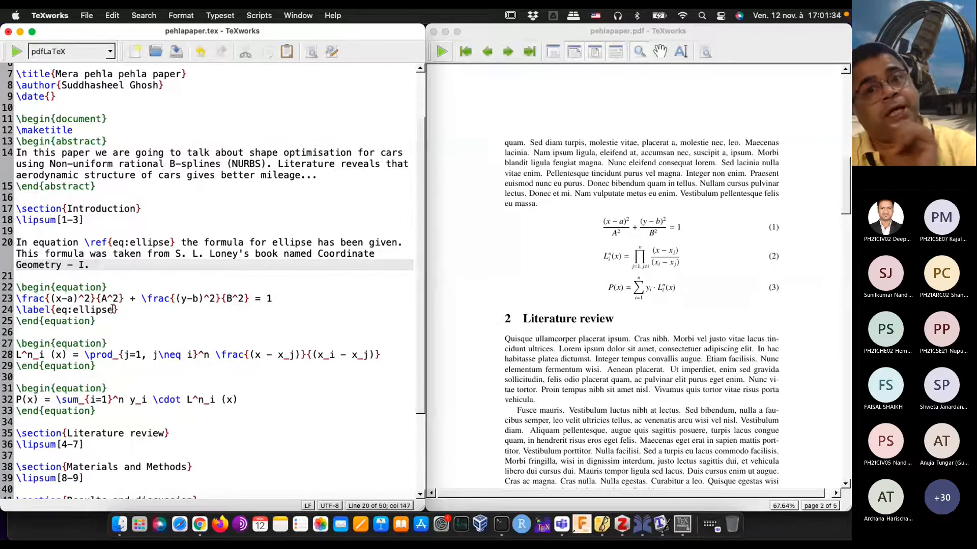
Step: Typeset the document and magnify the ellipse equation reference in the new paragraph of the PDF
{"action": "left_click", "coordinate": [17, 53]}
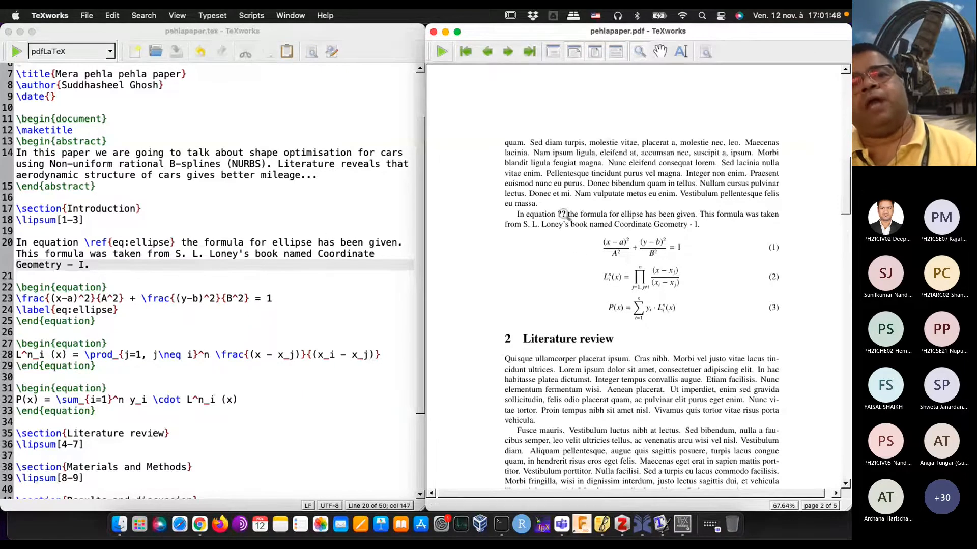
{"action": "left_click_drag", "start_coordinate": [564, 214], "coordinate": [553, 221]}
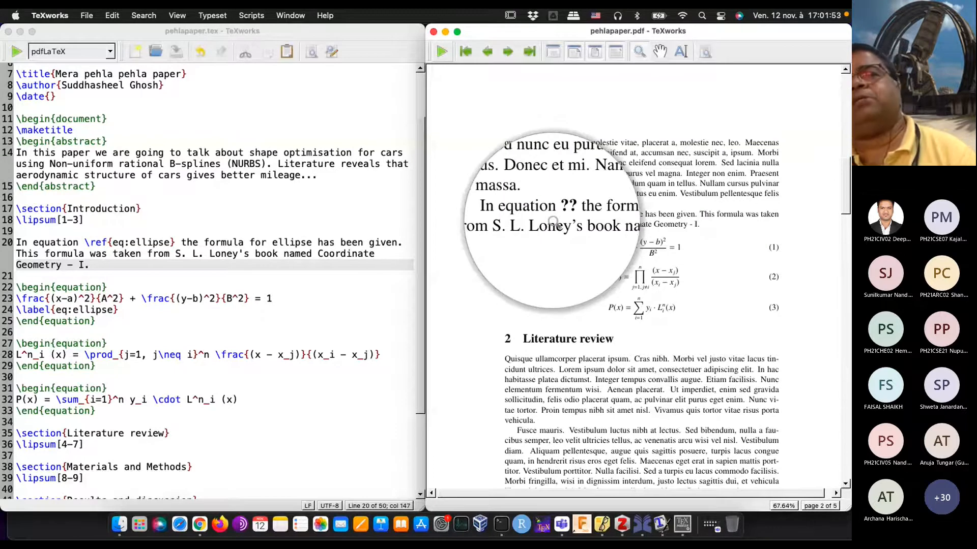
{"action": "left_click_drag", "start_coordinate": [553, 223], "coordinate": [562, 221]}
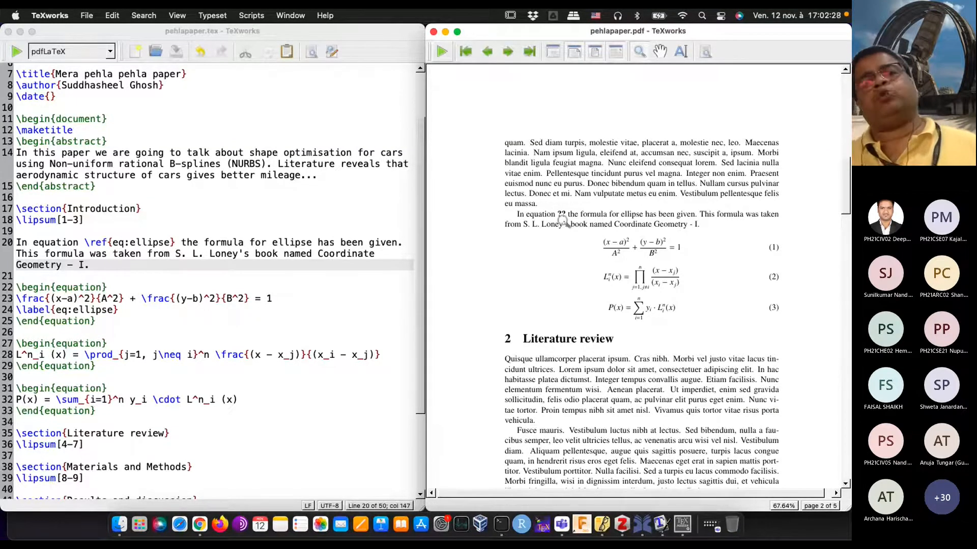
Step: Typeset the document a second time to resolve the reference, and magnify the same sentence in the PDF again
{"action": "left_click", "coordinate": [16, 52]}
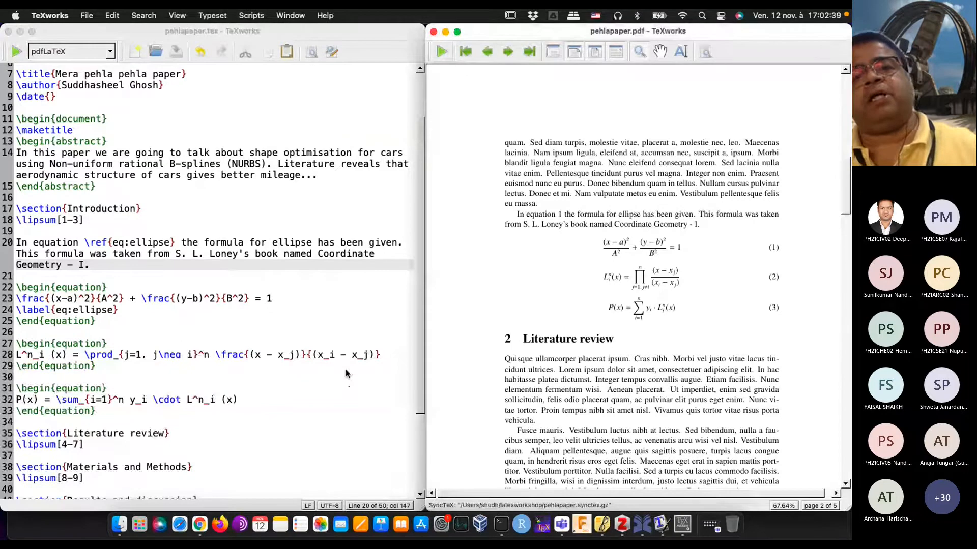
{"action": "left_click", "coordinate": [559, 218]}
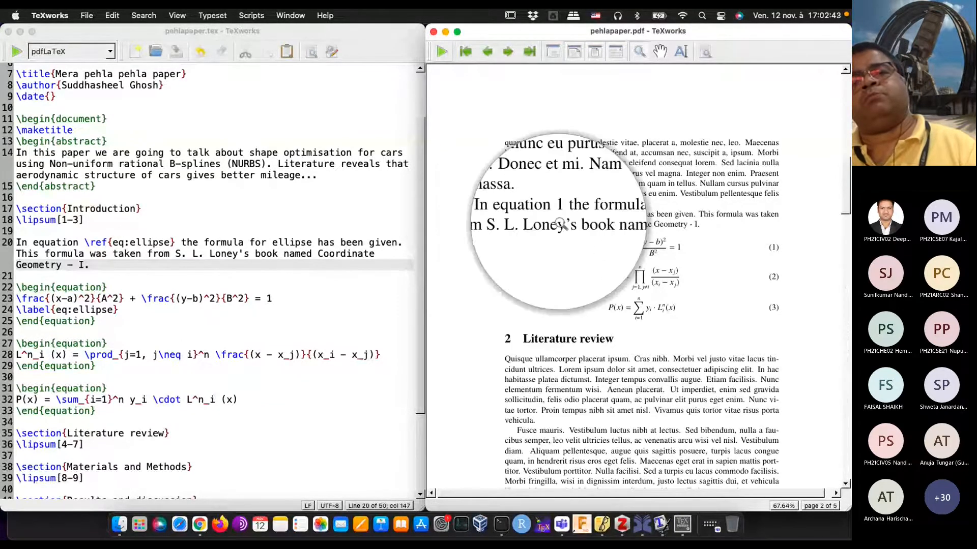
{"action": "left_click_drag", "start_coordinate": [560, 225], "coordinate": [536, 226]}
{"action": "left_click", "coordinate": [206, 271]}
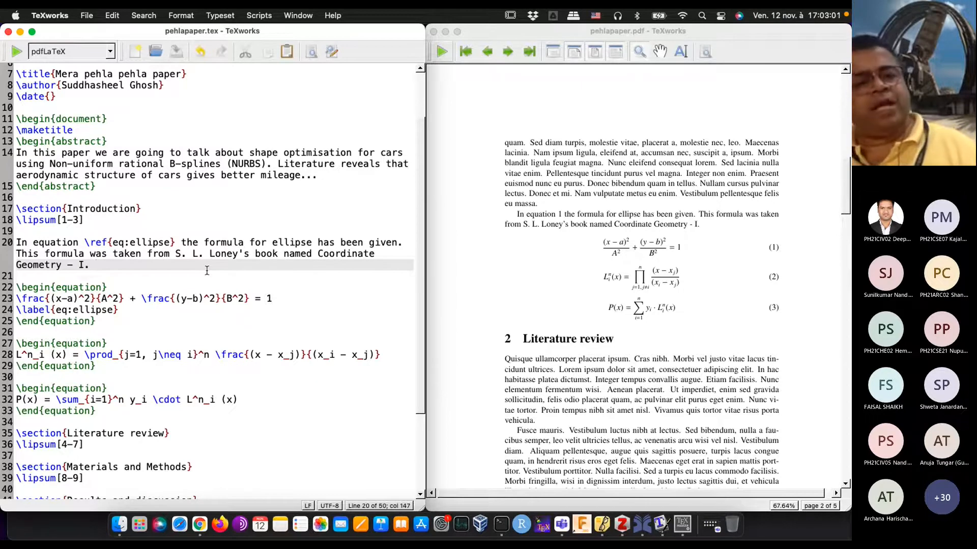
Step: Look through the latexworkshop folder in Finder for the files generated for pehlapaper, and return to TeXworks
{"action": "left_click", "coordinate": [123, 529]}
{"action": "scroll", "coordinate": [206, 286], "scroll_direction": "up", "scroll_amount": 3}
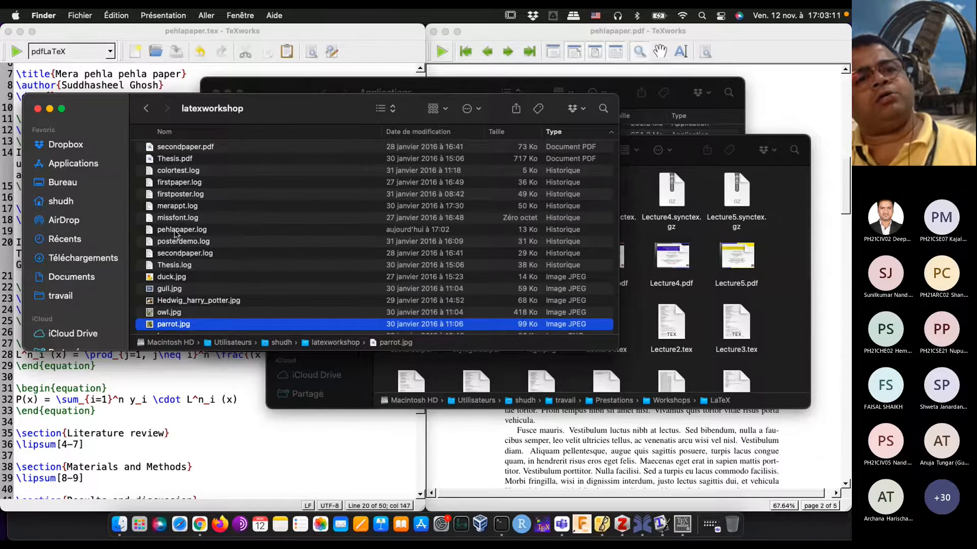
{"action": "scroll", "coordinate": [175, 233], "scroll_direction": "up", "scroll_amount": 5}
{"action": "scroll", "coordinate": [176, 233], "scroll_direction": "up", "scroll_amount": 2}
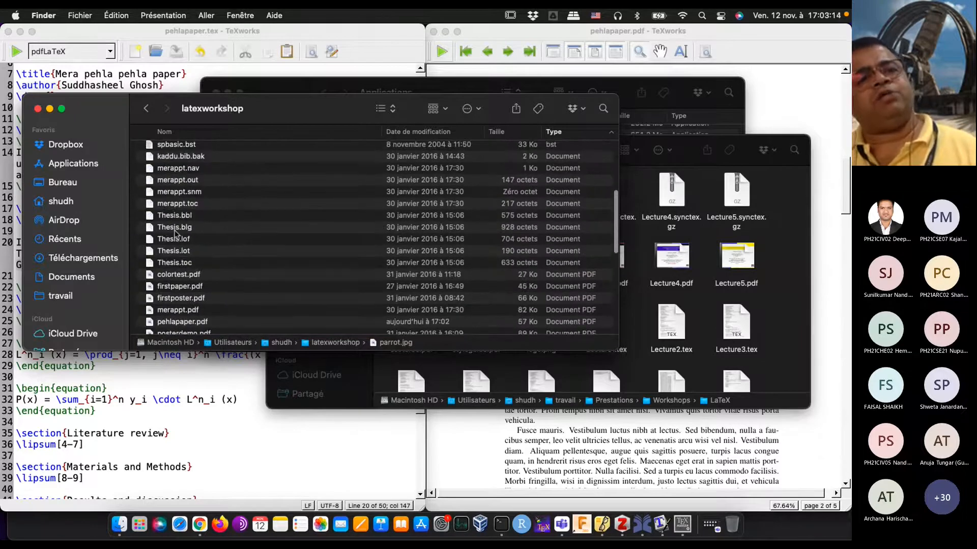
{"action": "left_click", "coordinate": [177, 374]}
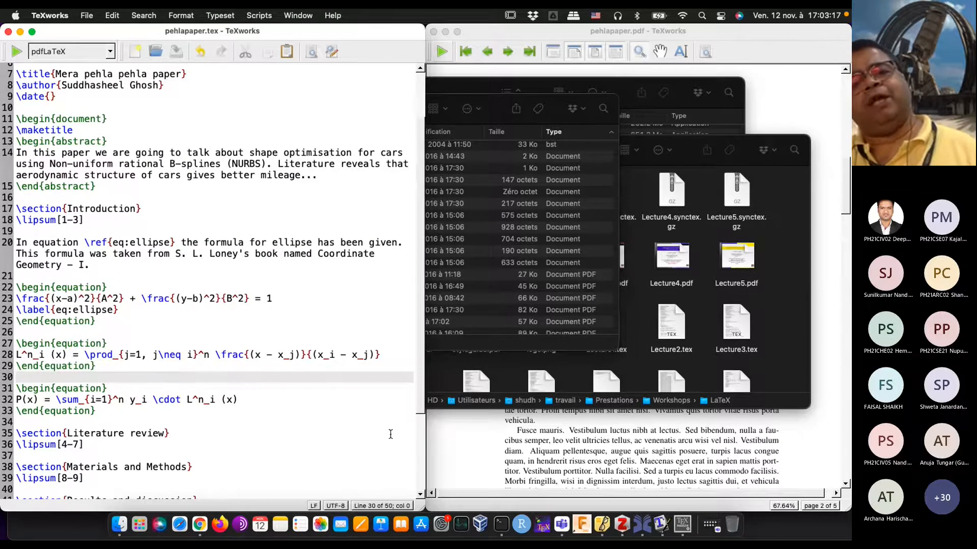
{"action": "left_click", "coordinate": [529, 454]}
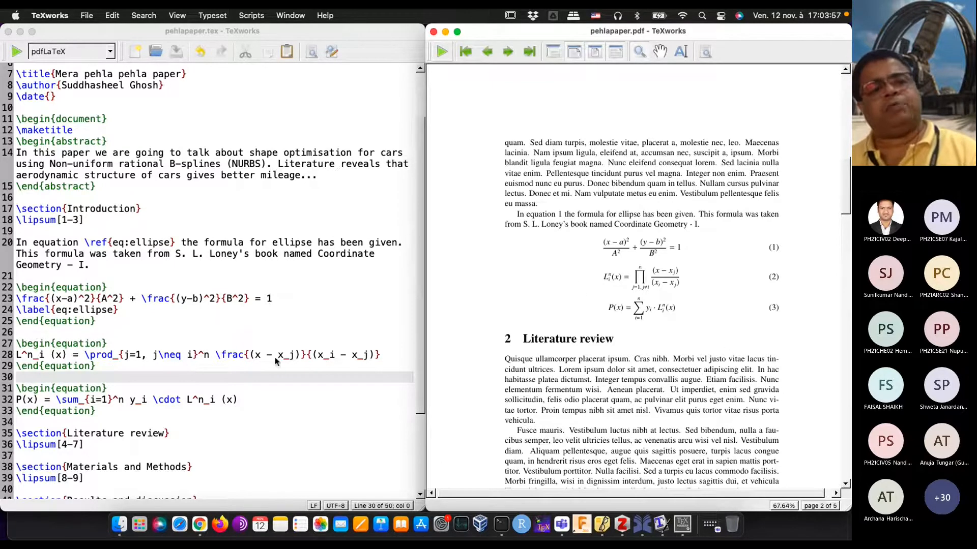
{"action": "left_click", "coordinate": [388, 354]}
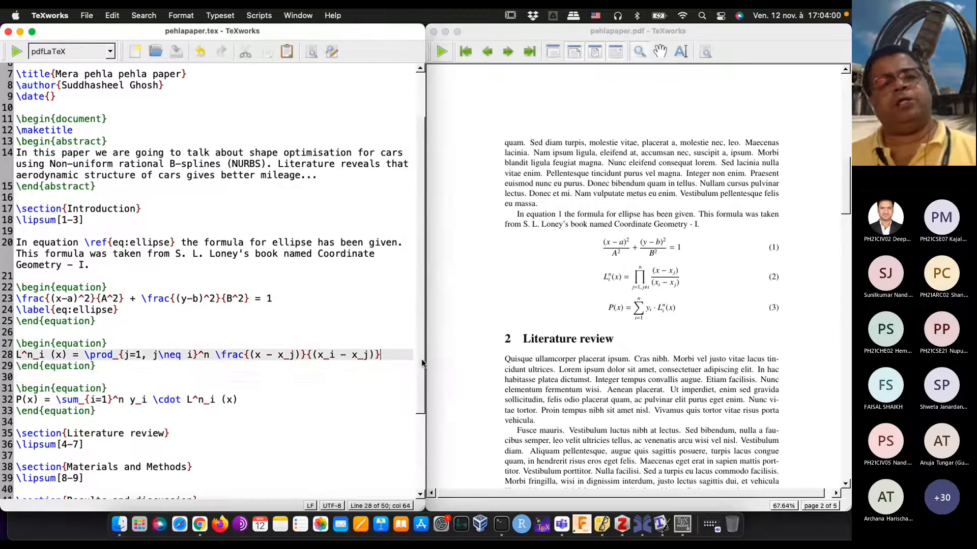
{"action": "key", "text": "Return"}
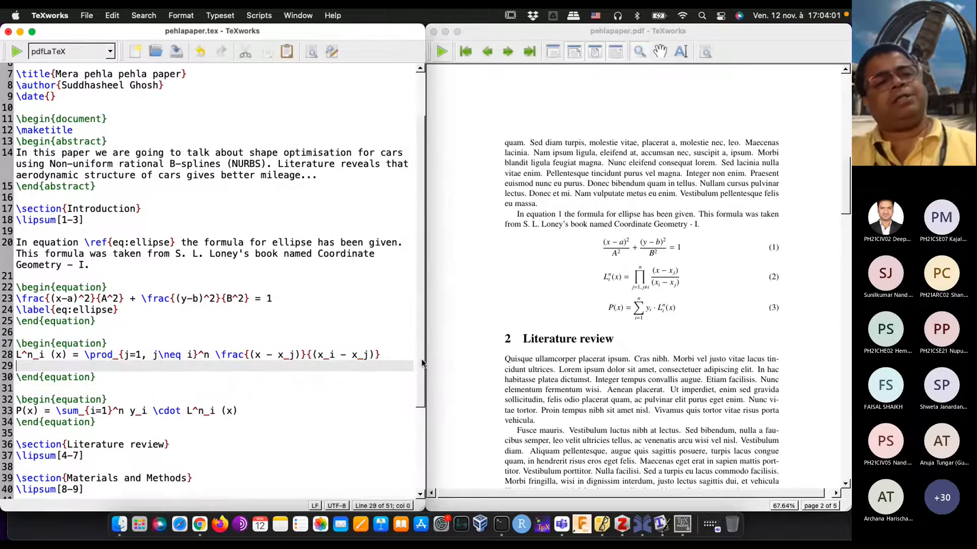
{"action": "type", "text": "\\label"}
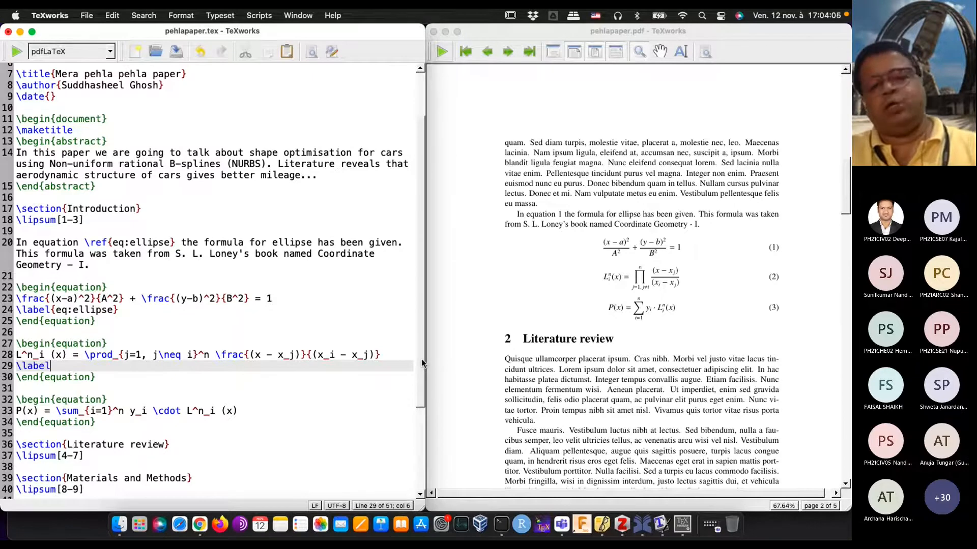
{"action": "type", "text": "{"}
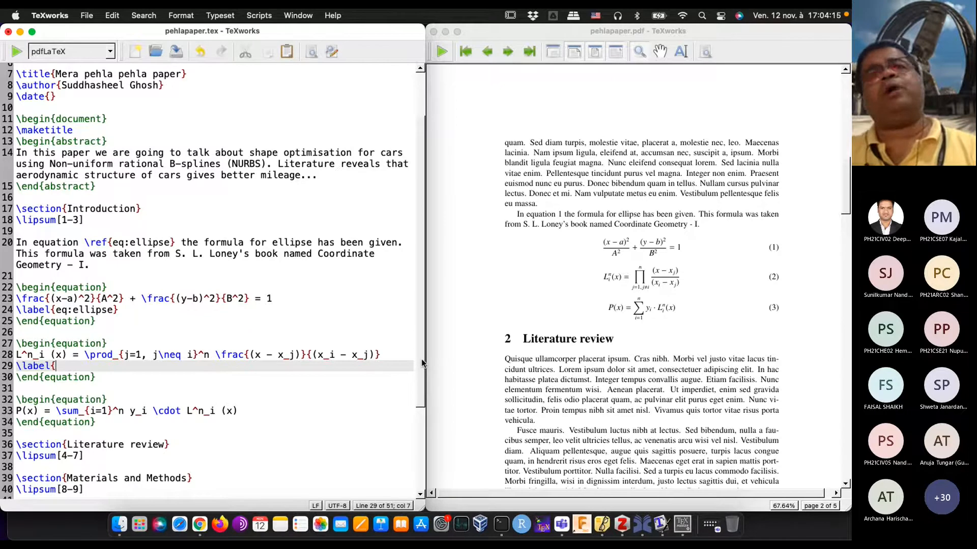
{"action": "key", "text": "BackSpace"}
{"action": "key", "text": "BackSpace"}
{"action": "key", "text": "BackSpace"}
{"action": "key", "text": "BackSpace"}
{"action": "key", "text": "BackSpace"}
{"action": "key", "text": "BackSpace"}
{"action": "key", "text": "BackSpace"}
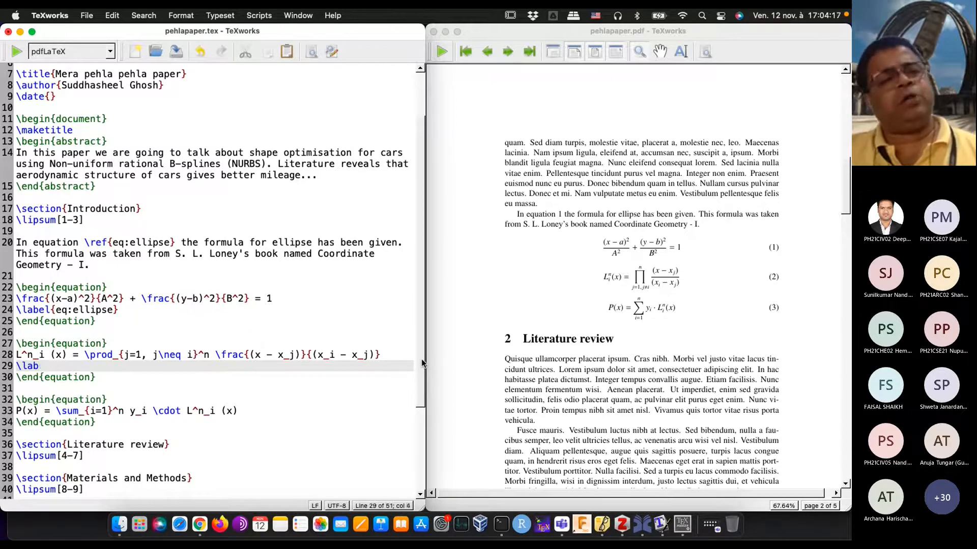
{"action": "key", "text": "BackSpace"}
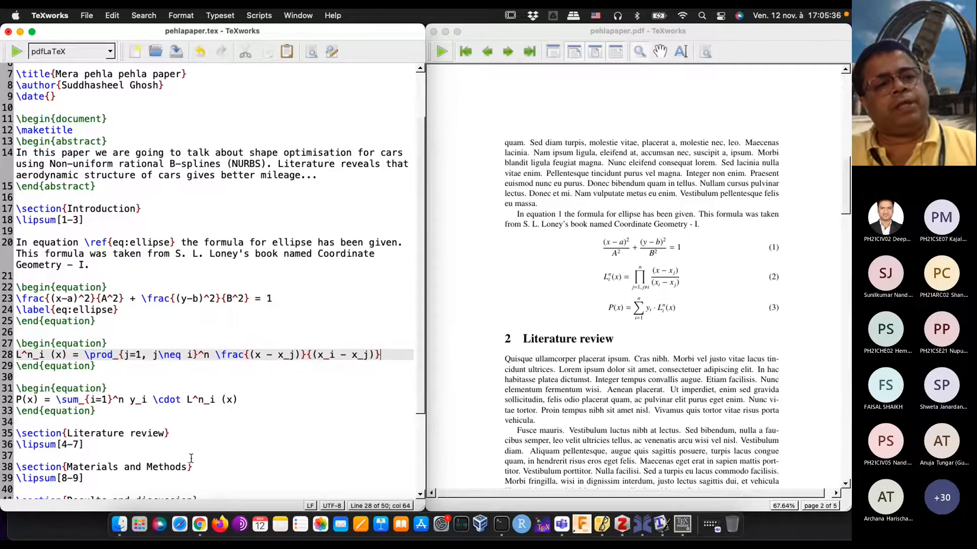
Step: Add \label{eq:lag_basis} on a new line below the L^n_i (x) product formula, inside its equation environment
{"action": "left_click", "coordinate": [198, 414]}
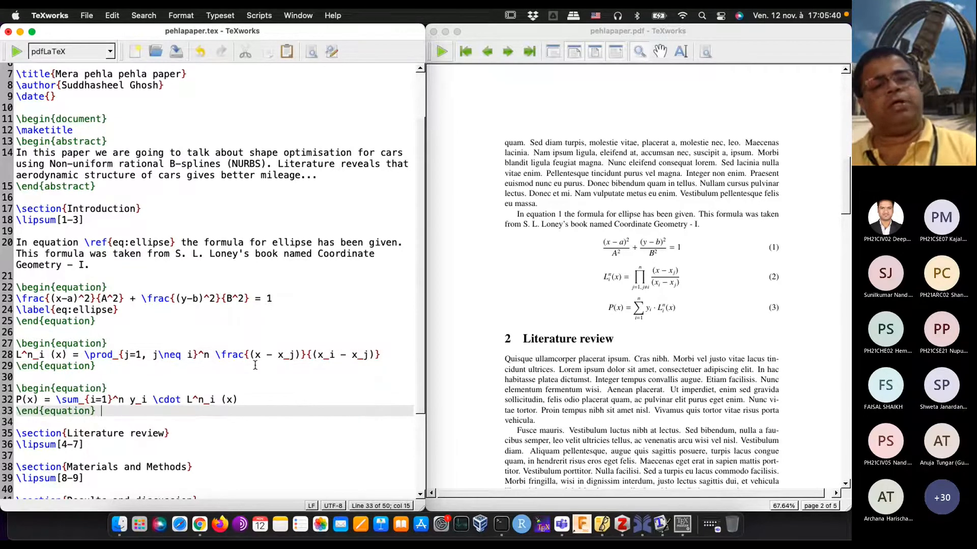
{"action": "left_click", "coordinate": [390, 352]}
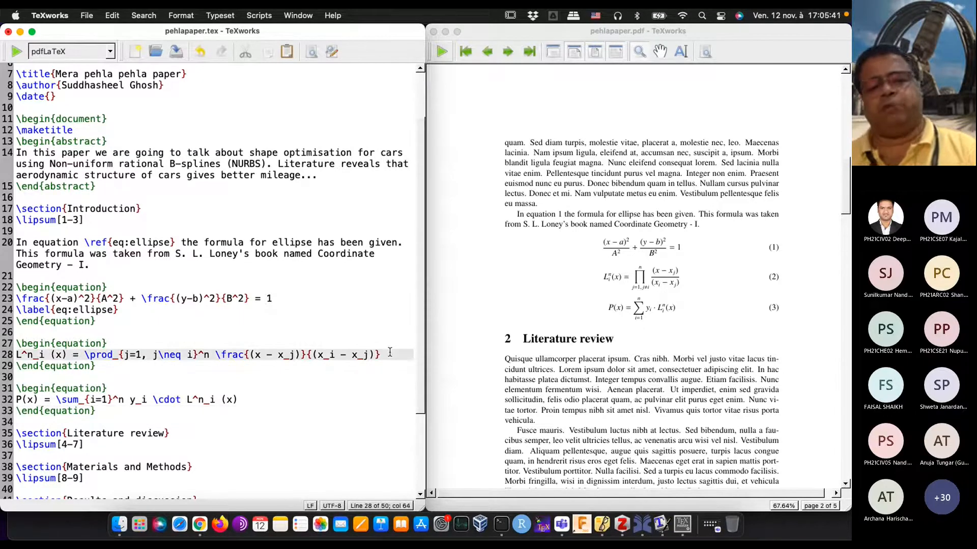
{"action": "key", "text": "Return"}
{"action": "type", "text": "\\label{eq:"}
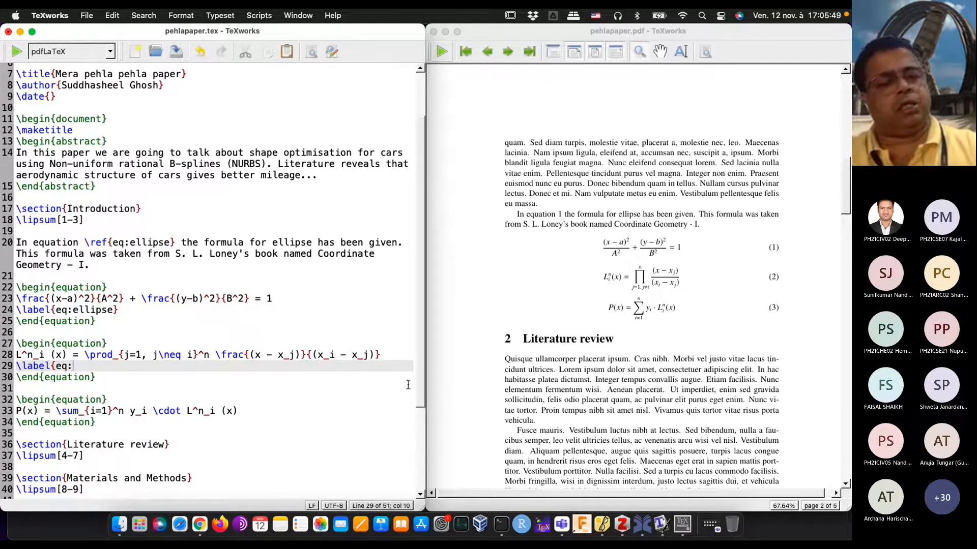
{"action": "type", "text": "l"}
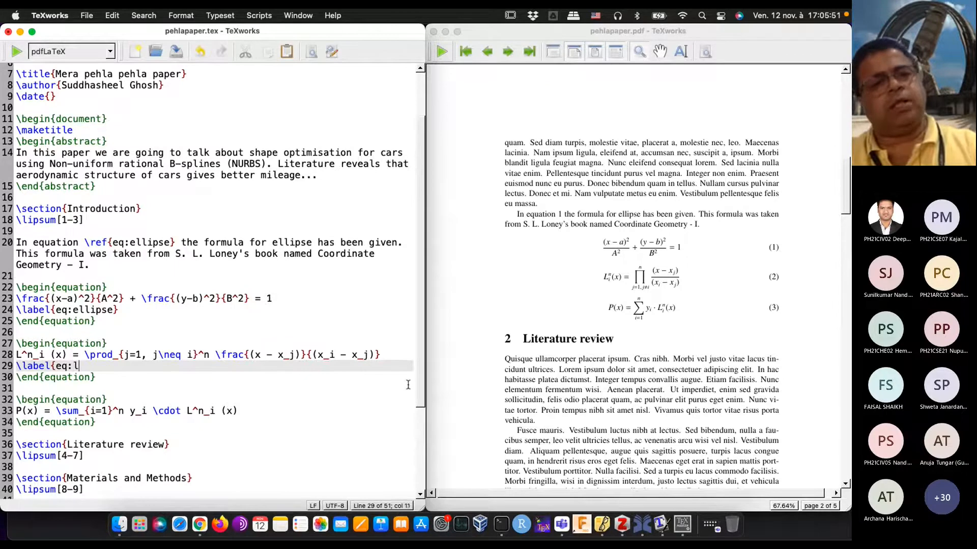
{"action": "type", "text": "ag_basi"}
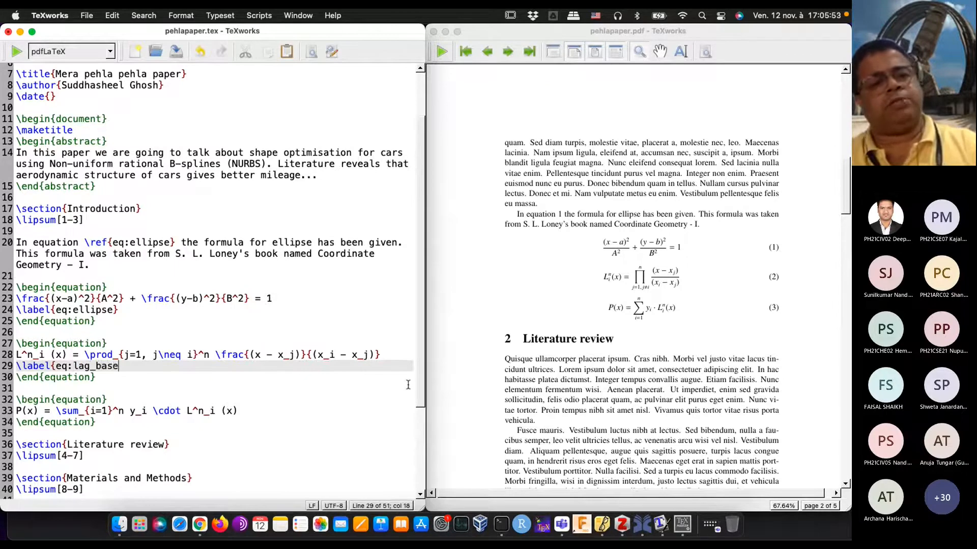
{"action": "type", "text": "s}"}
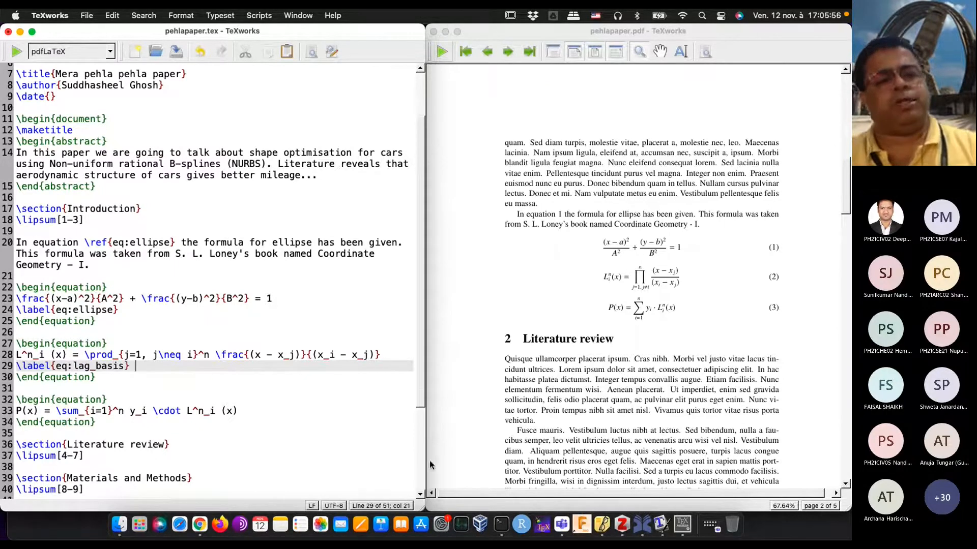
Step: Add \label{eq:lag_interp} on a new line below the P(x) summation formula, inside its equation environment
{"action": "left_click", "coordinate": [257, 412]}
{"action": "key", "text": "Return"}
{"action": "type", "text": "\\labe"}
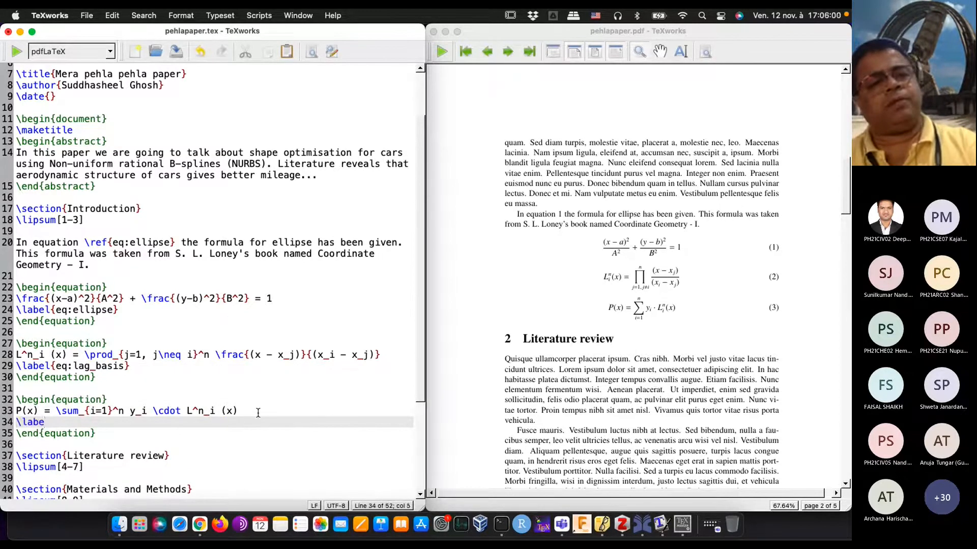
{"action": "type", "text": "l"}
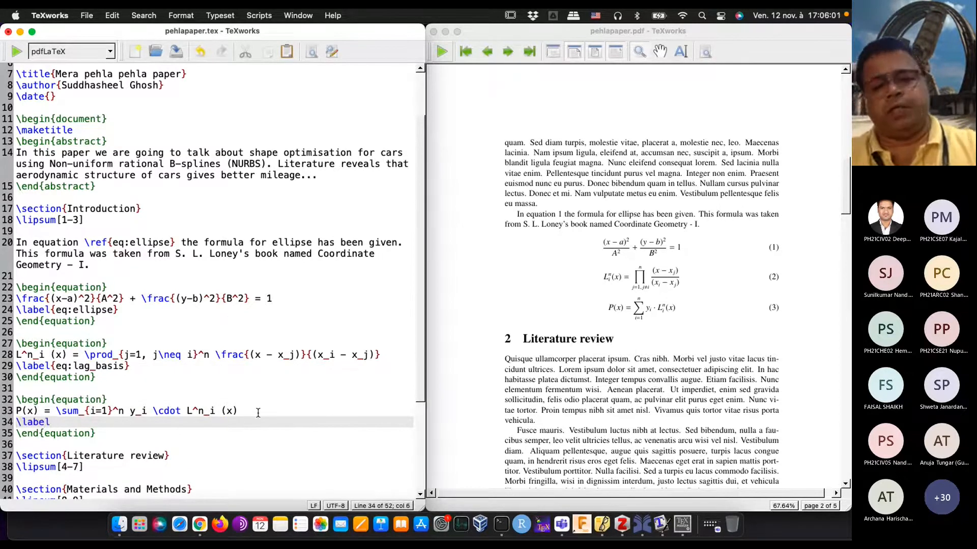
{"action": "type", "text": "{eq:"}
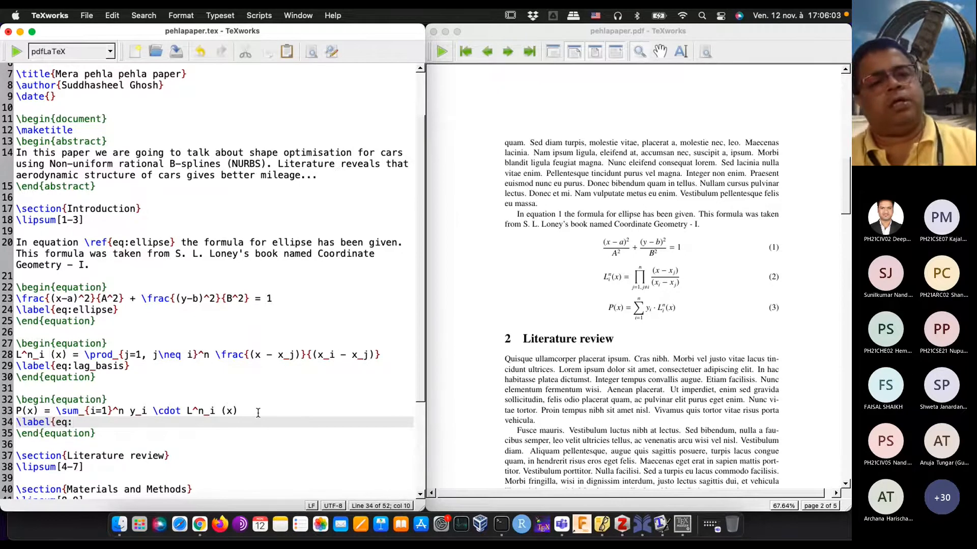
{"action": "type", "text": "lag_in"}
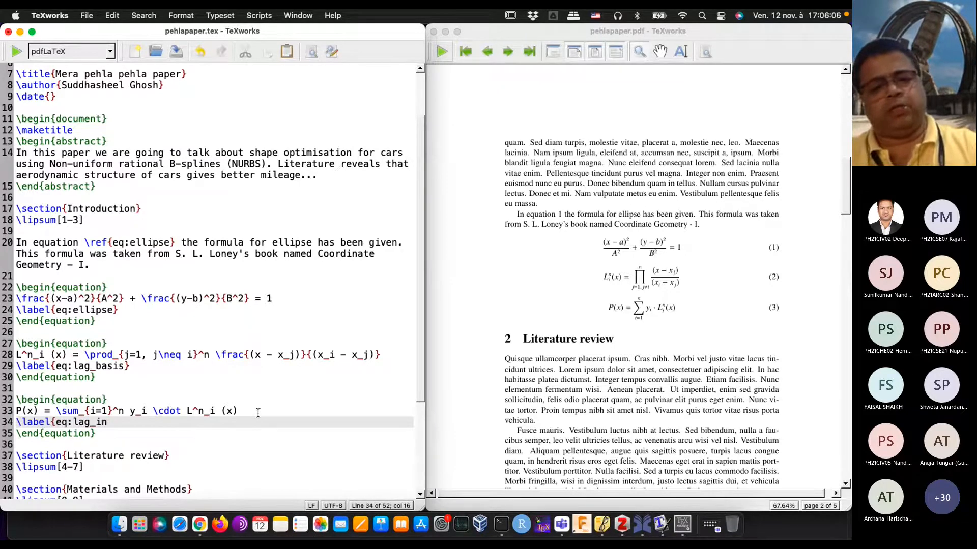
{"action": "type", "text": "terp}"}
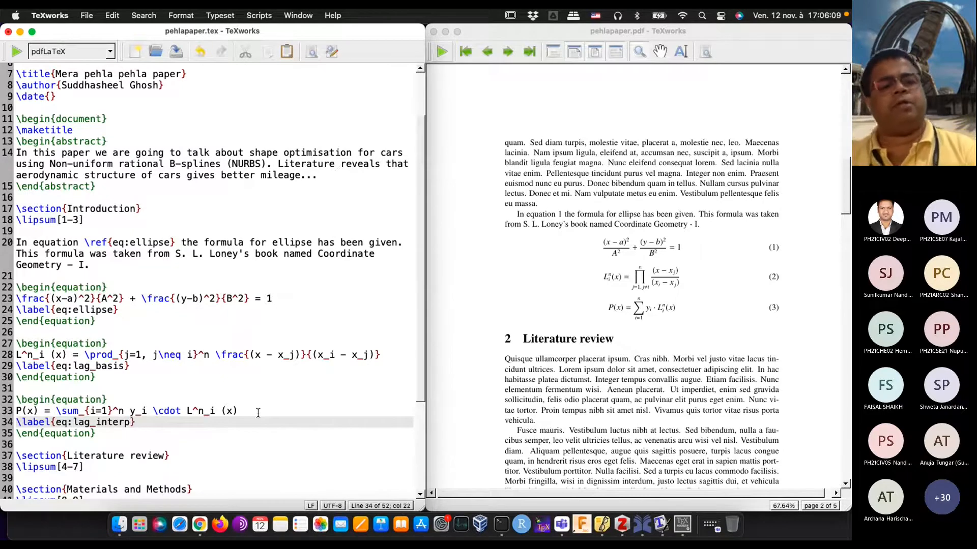
Step: Below the last equation, start a new paragraph reading "In equation \ref{}, the Lagrange's Basis Polynomials are given."
{"action": "scroll", "coordinate": [257, 413], "scroll_direction": "down", "scroll_amount": 5}
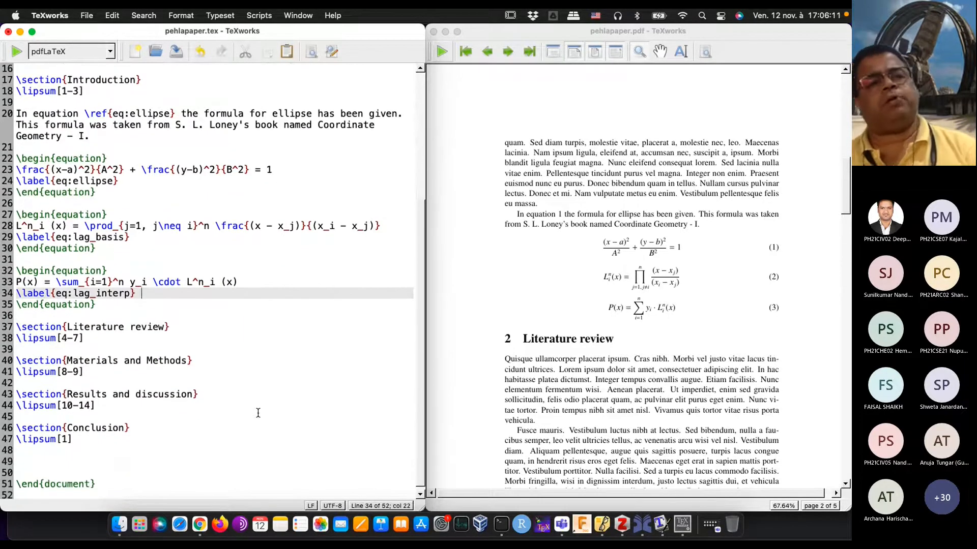
{"action": "left_click", "coordinate": [90, 317]}
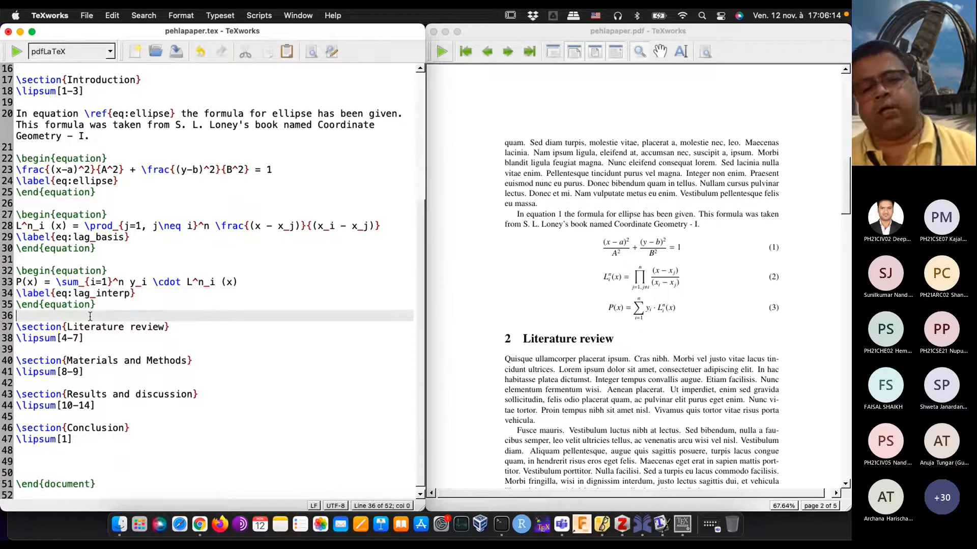
{"action": "key", "text": "Return"}
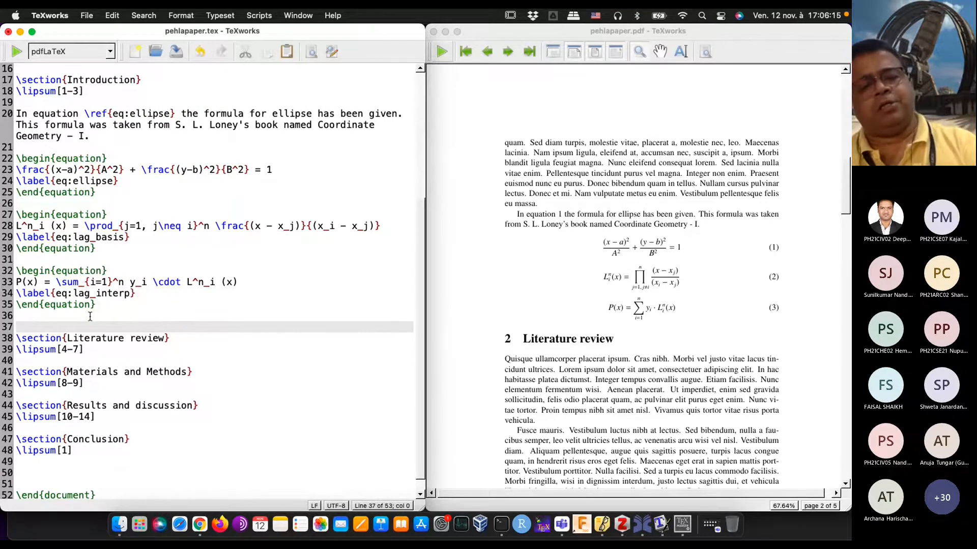
{"action": "type", "text": "In "}
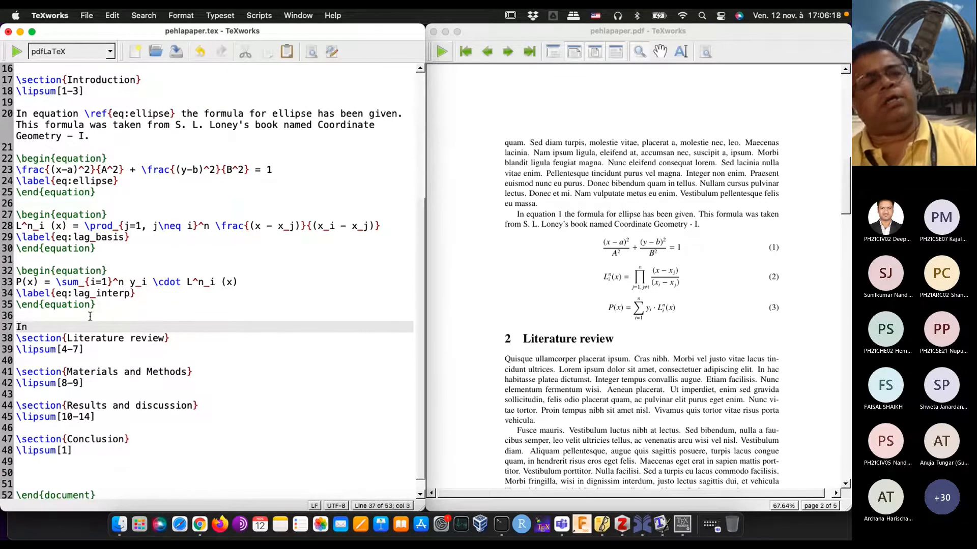
{"action": "type", "text": "equat"}
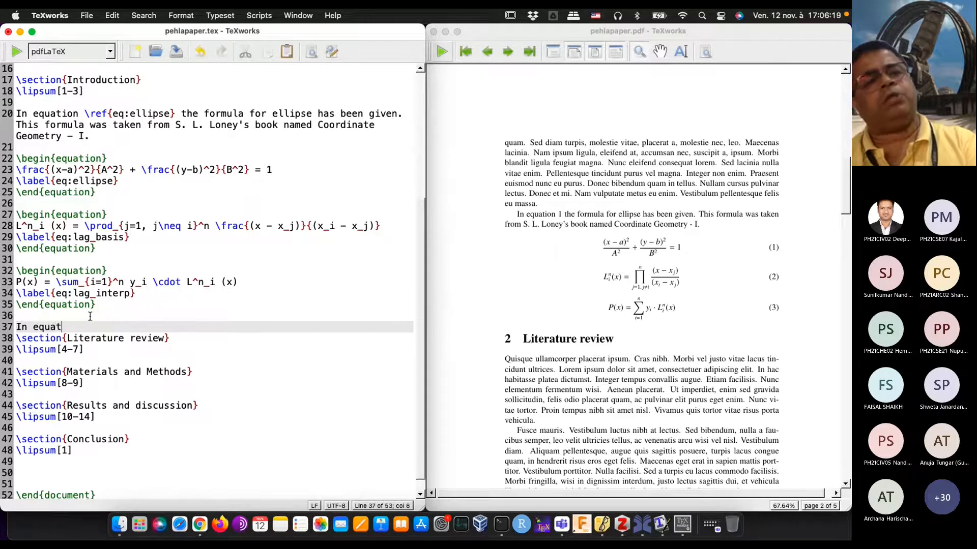
{"action": "type", "text": "ion \ref"}
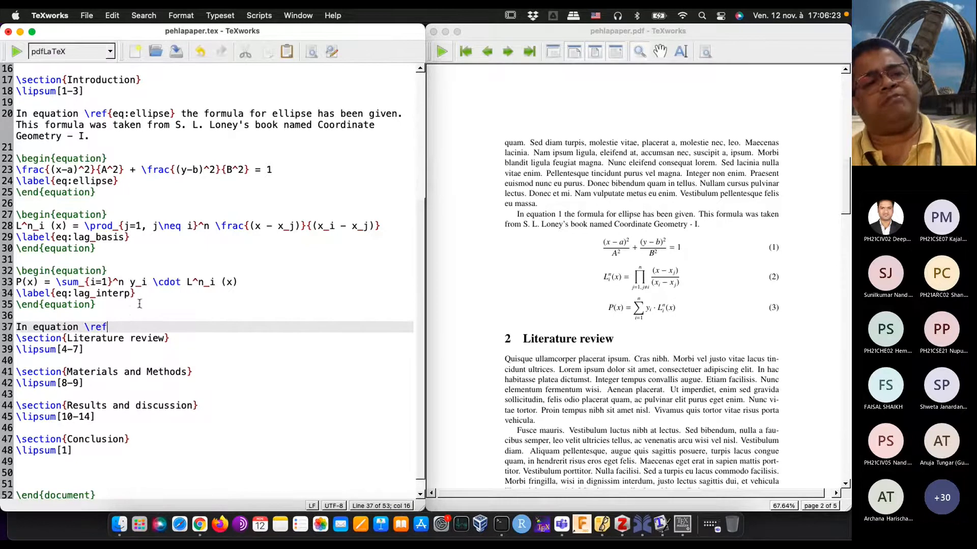
{"action": "type", "text": "{}"}
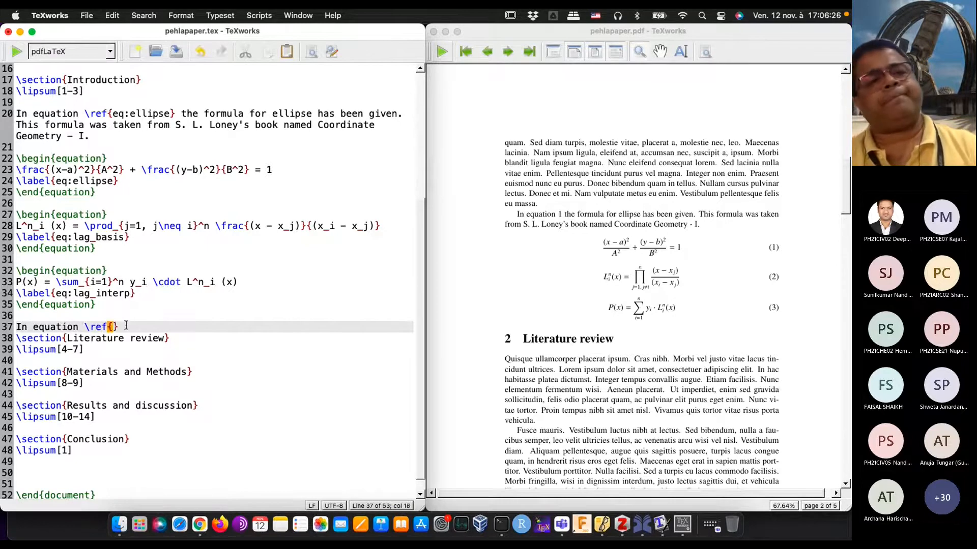
{"action": "type", "text": ", the"}
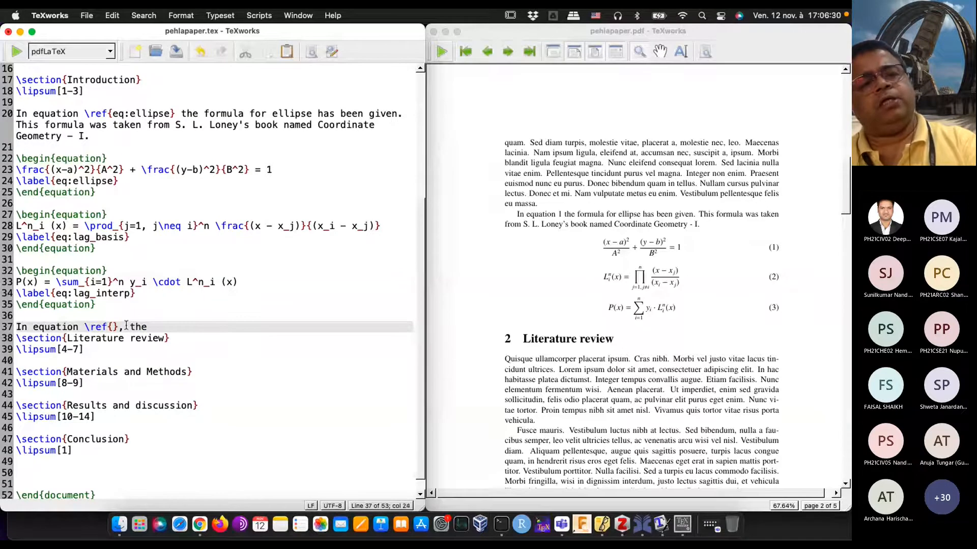
{"action": "type", "text": " La"}
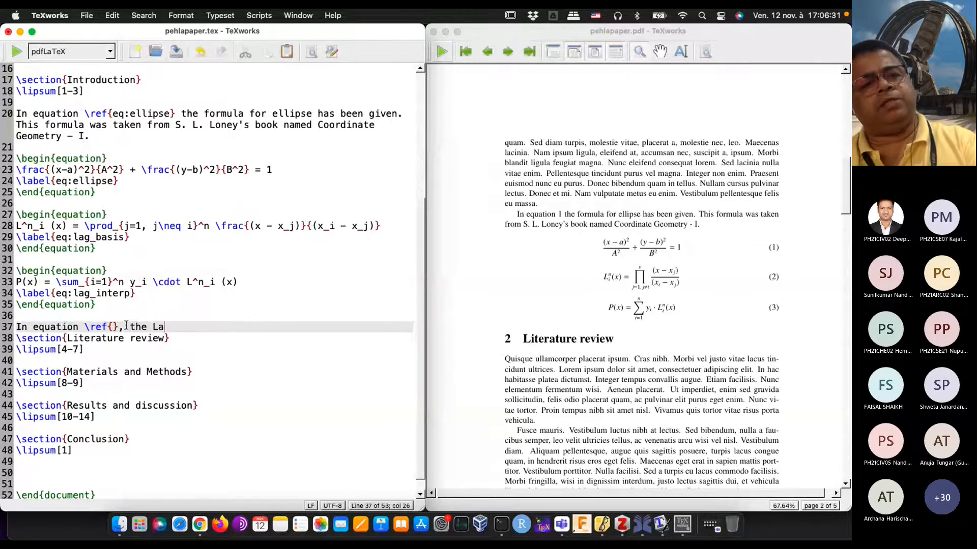
{"action": "type", "text": "grange"}
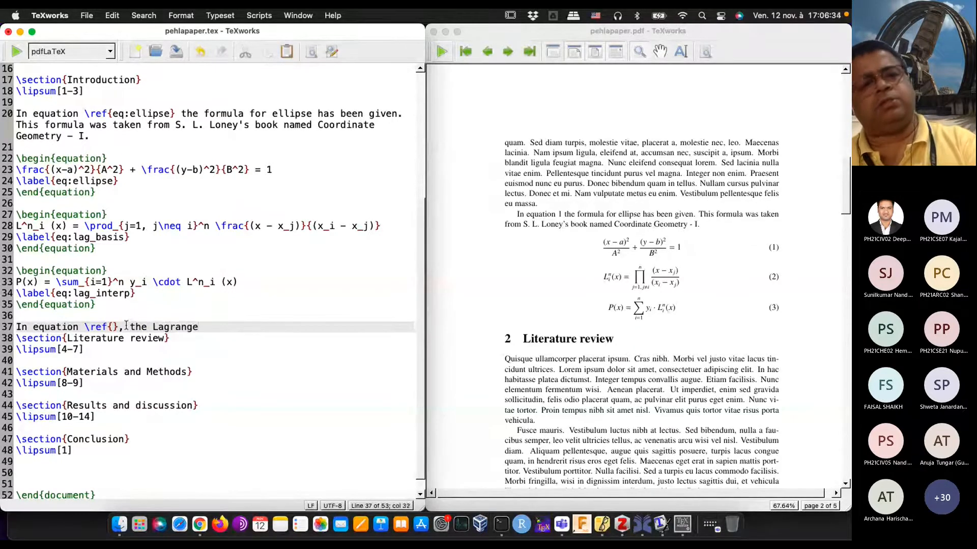
{"action": "type", "text": "'s Basi"}
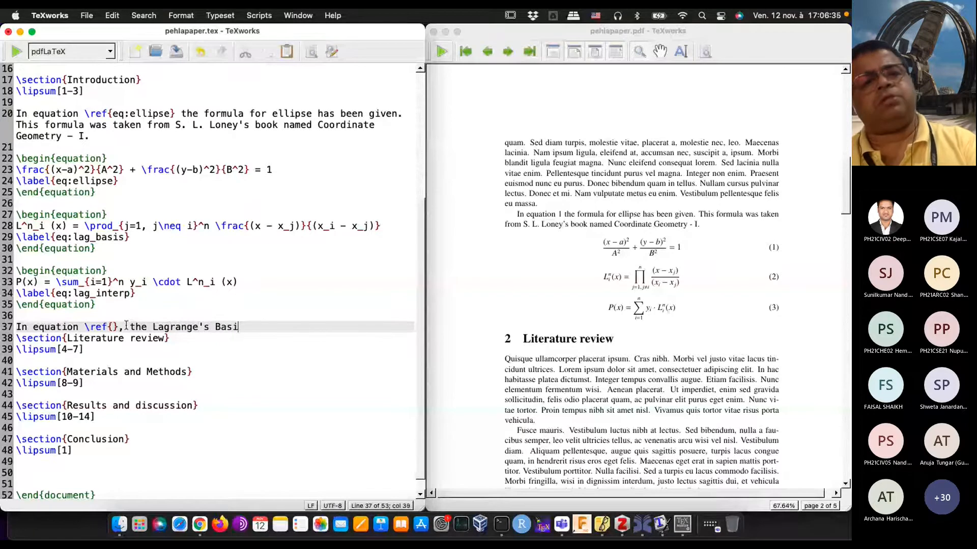
{"action": "type", "text": "s P"}
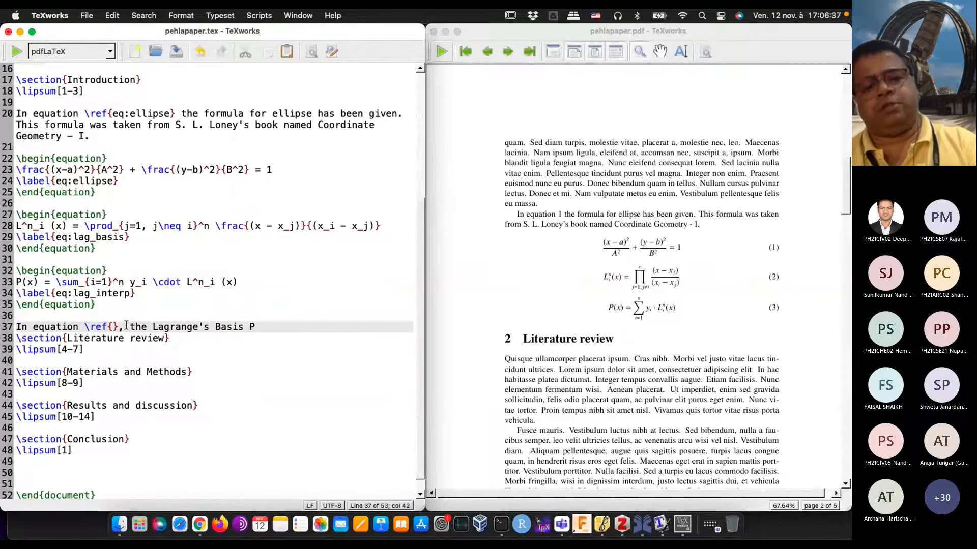
{"action": "type", "text": "olynomials are given. Th"}
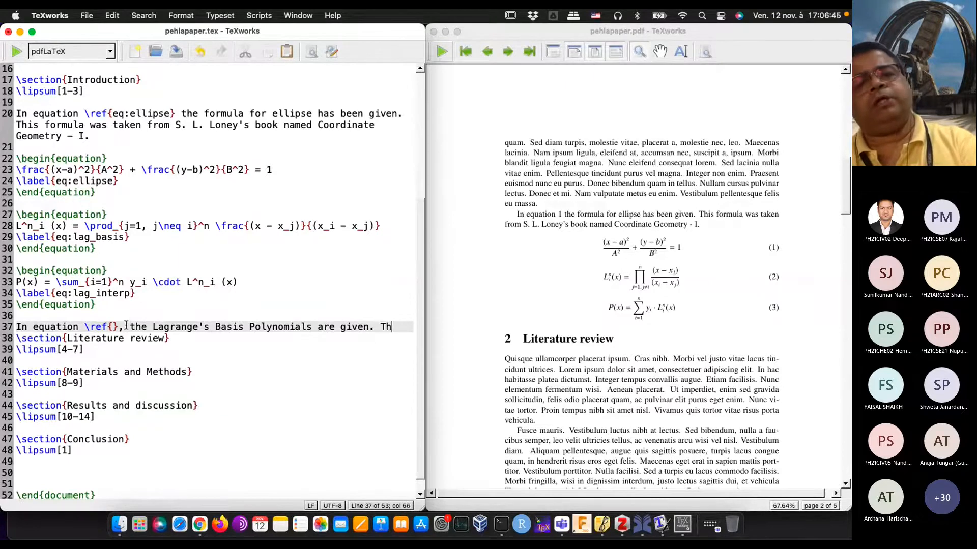
{"action": "type", "text": "e interpolan"}
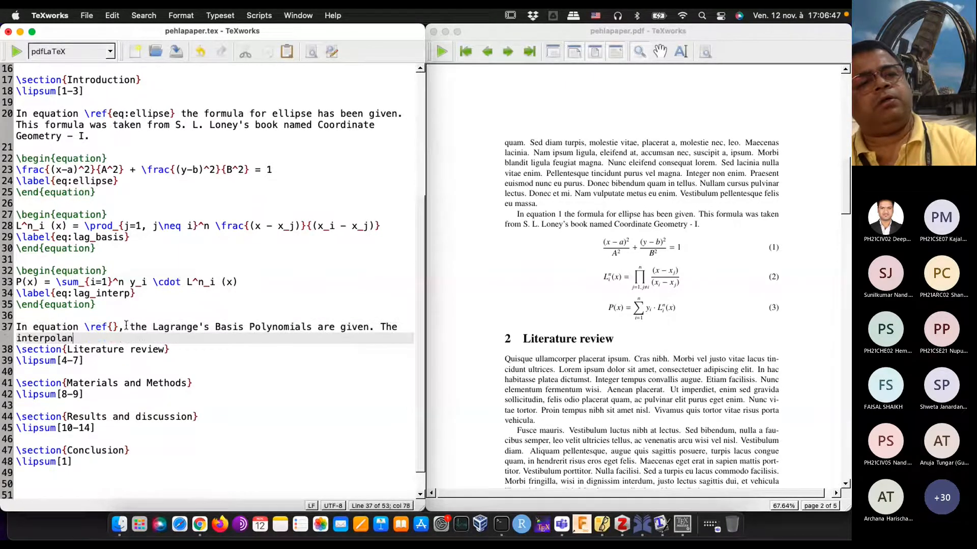
{"action": "type", "text": "t is given in equation "}
{"action": "type", "text": "\ref{}"}
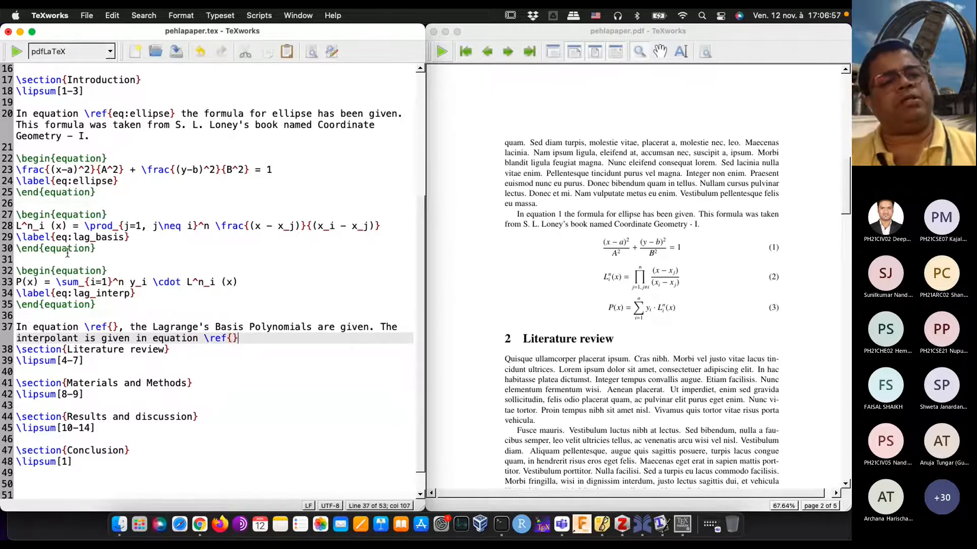
Step: Copy the label name eq:lag_basis from the product formula into the empty \ref{} before "the Lagrange's Basis Polynomials"
{"action": "left_click", "coordinate": [57, 237]}
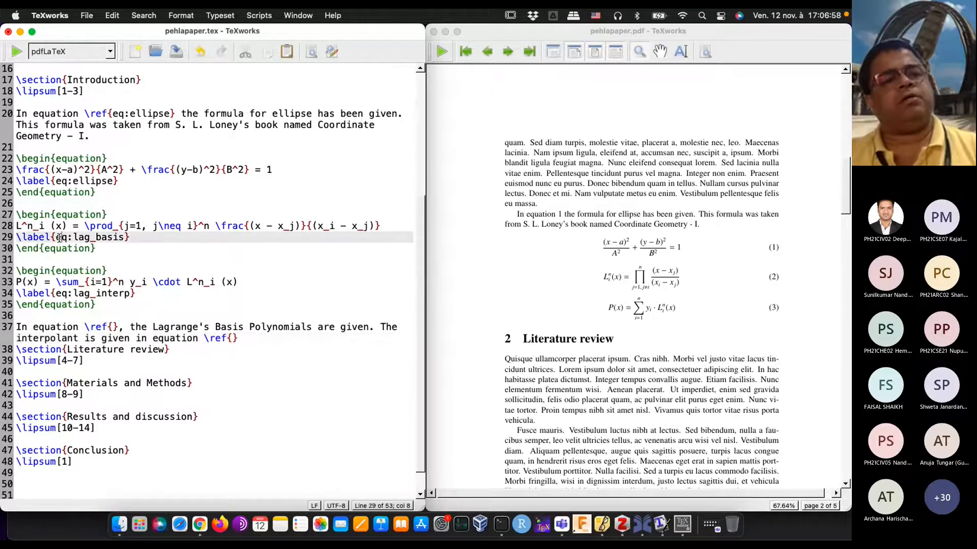
{"action": "key", "text": "shift+Right"}
{"action": "key", "text": "shift+Right"}
{"action": "key", "text": "shift+Right"}
{"action": "key", "text": "shift+Right"}
{"action": "key", "text": "shift+Right"}
{"action": "key", "text": "shift+Right"}
{"action": "key", "text": "shift+Right"}
{"action": "key", "text": "shift+Right"}
{"action": "key", "text": "shift+Right"}
{"action": "key", "text": "shift+Right"}
{"action": "key", "text": "shift+Right"}
{"action": "key", "text": "shift+Right"}
{"action": "key", "text": "shift+Right"}
{"action": "key", "text": "shift+Left"}
{"action": "key", "text": "super+c"}
{"action": "left_click", "coordinate": [143, 247]}
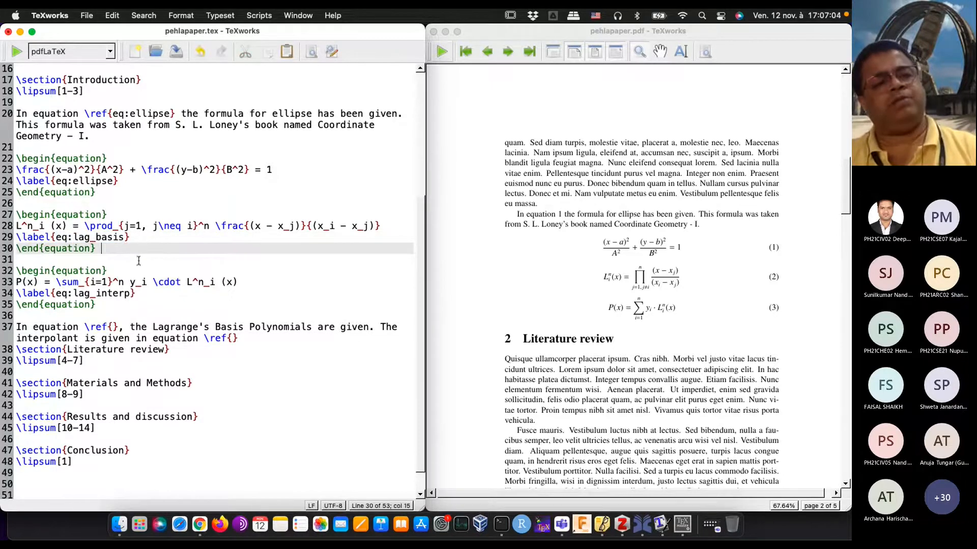
{"action": "left_click", "coordinate": [113, 327]}
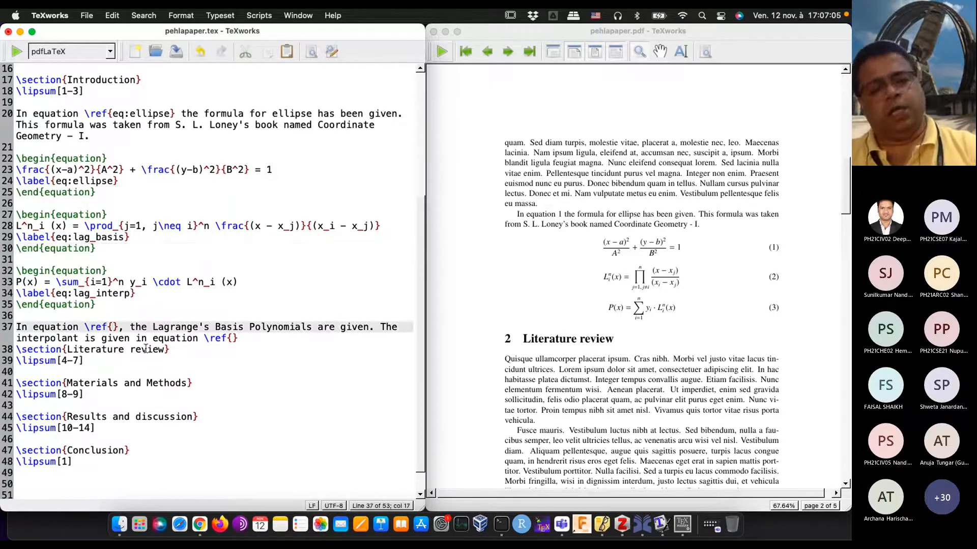
{"action": "key", "text": "super+v"}
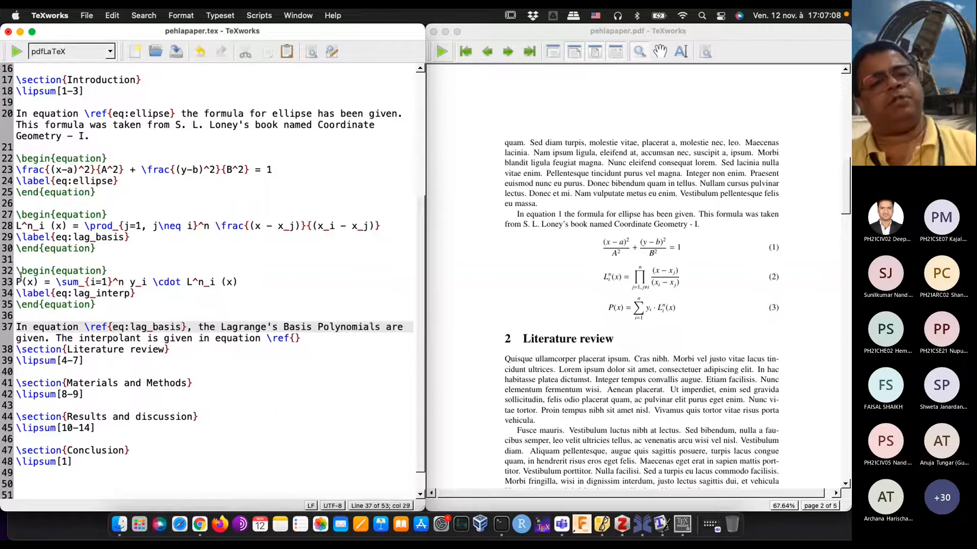
Step: Copy the label name eq:lag_interp into the empty \ref{} of the interpolant sentence, then end it with a period and a line break
{"action": "left_click", "coordinate": [64, 300]}
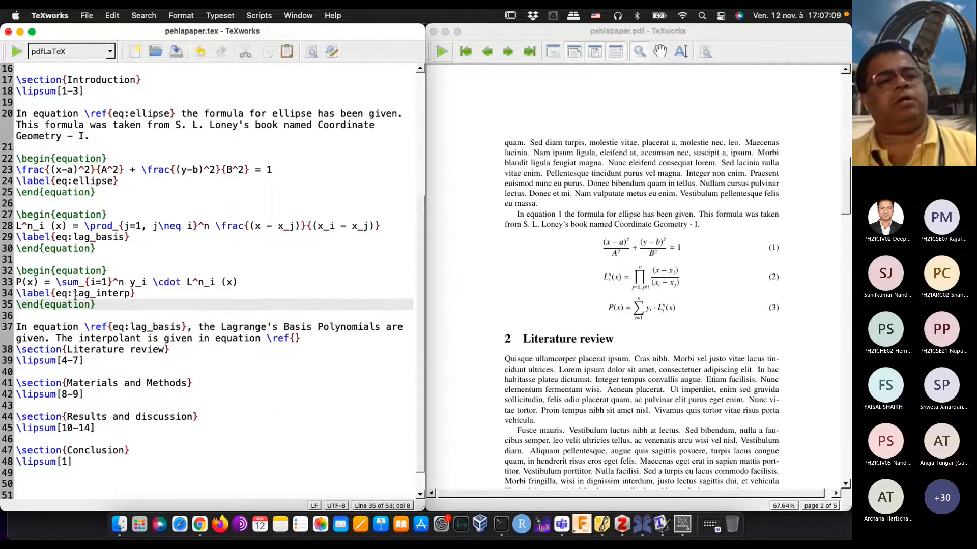
{"action": "key", "text": "Up"}
{"action": "key", "text": "Left"}
{"action": "key", "text": "shift+Right"}
{"action": "key", "text": "shift+Right"}
{"action": "key", "text": "shift+Right"}
{"action": "key", "text": "shift+Right"}
{"action": "key", "text": "shift+Right"}
{"action": "key", "text": "shift+Right"}
{"action": "key", "text": "shift+Right"}
{"action": "key", "text": "shift+Right"}
{"action": "key", "text": "shift+Right"}
{"action": "key", "text": "shift+Right"}
{"action": "key", "text": "shift+Right"}
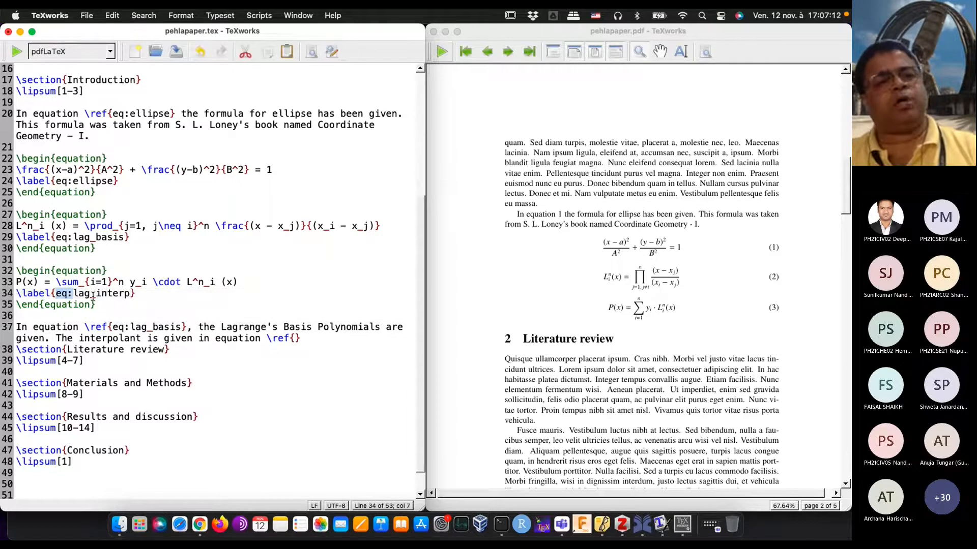
{"action": "key", "text": "shift+Right"}
{"action": "key", "text": "shift+Right"}
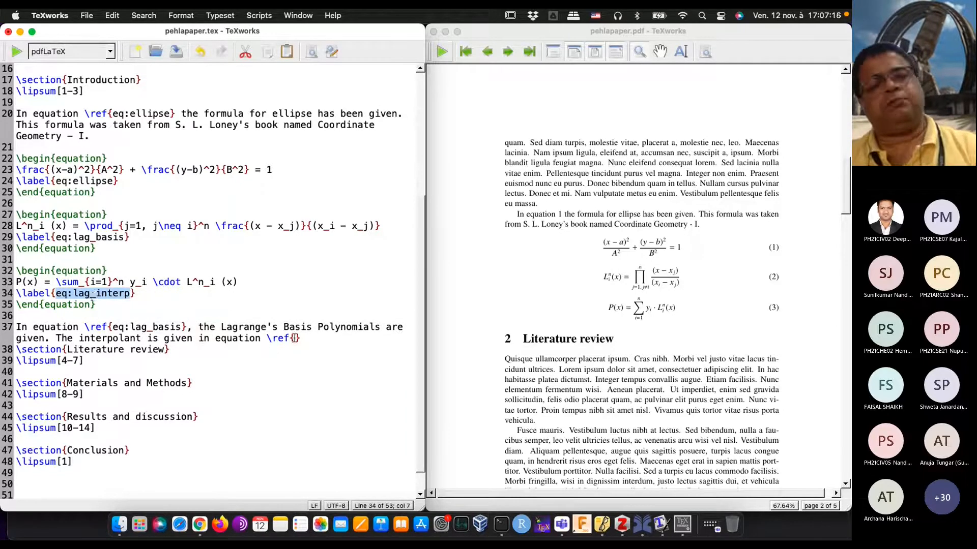
{"action": "left_click", "coordinate": [296, 338]}
{"action": "key", "text": "super+v"}
{"action": "type", "text": "."}
{"action": "key", "text": "Return"}
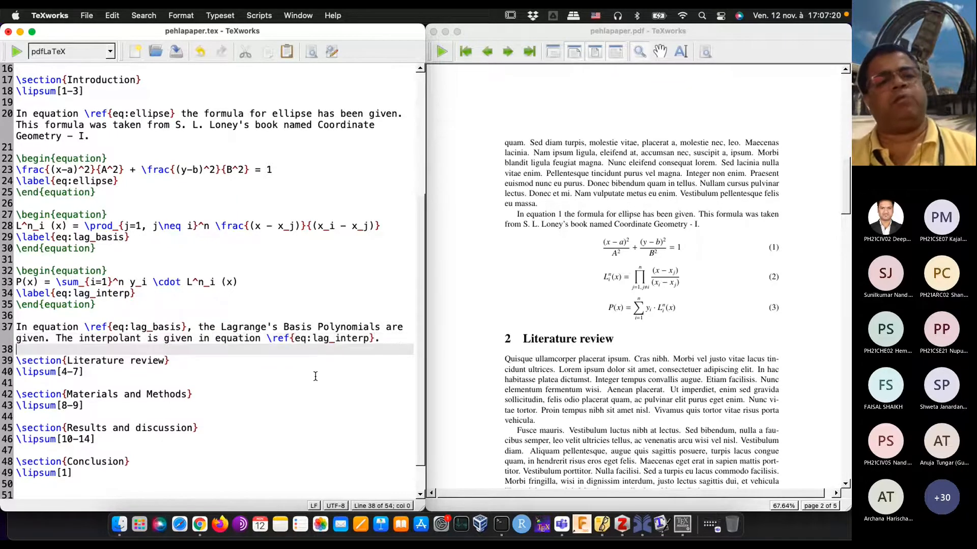
Step: Typeset the document twice to resolve the two new equation references in the PDF
{"action": "left_click", "coordinate": [17, 51]}
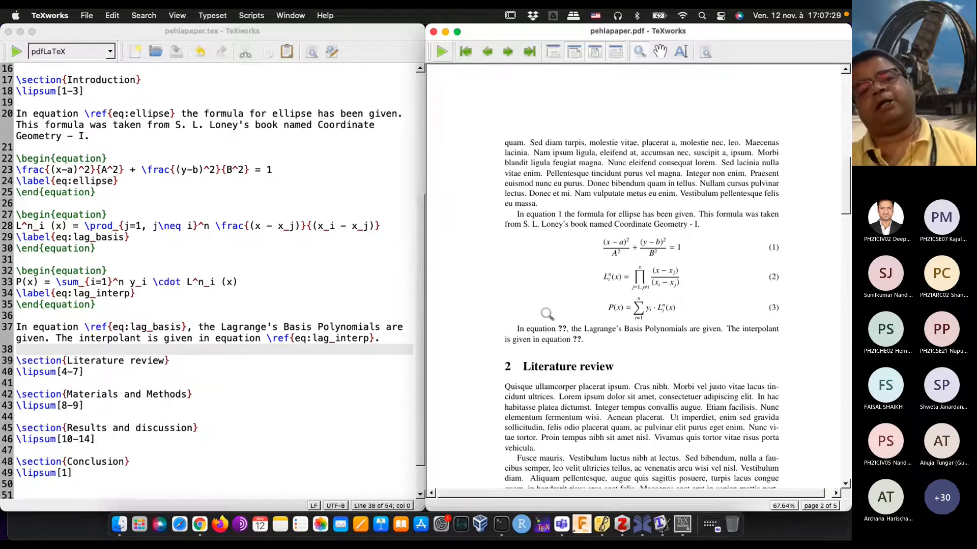
{"action": "left_click", "coordinate": [15, 52]}
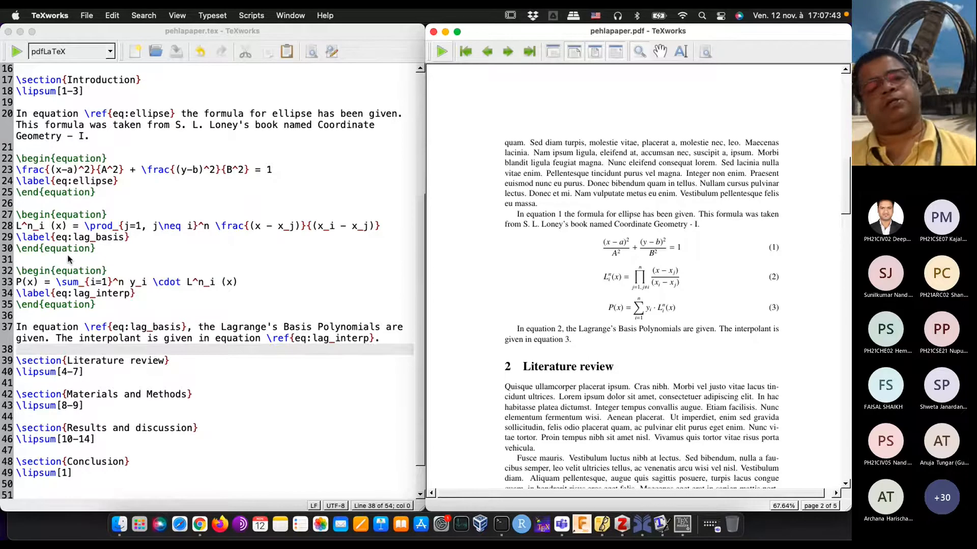
Step: Append "The Chi-square test." to the end of the paragraph about the Lagrange's Basis Polynomials
{"action": "scroll", "coordinate": [69, 258], "scroll_direction": "down", "scroll_amount": 2}
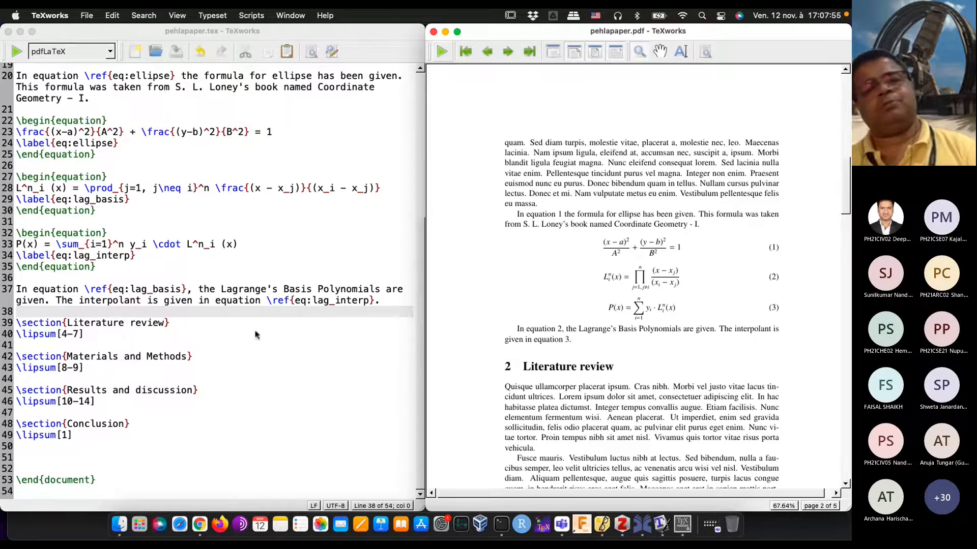
{"action": "left_click", "coordinate": [396, 301]}
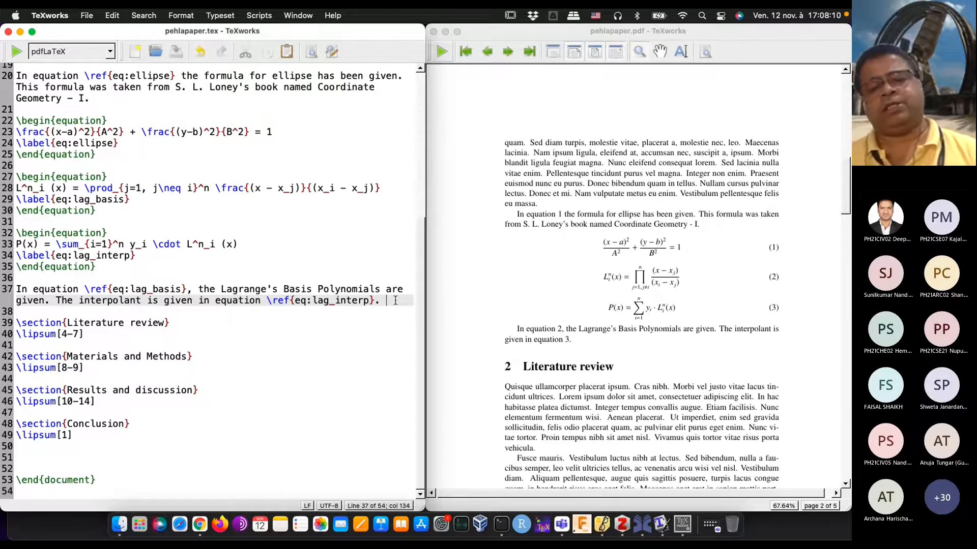
{"action": "type", "text": "Th"}
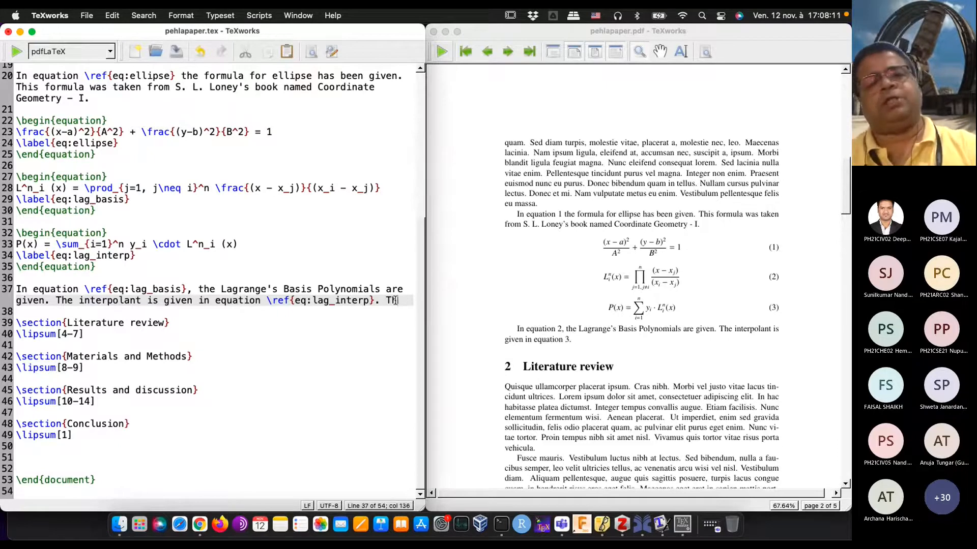
{"action": "type", "text": "e Chi-squa"}
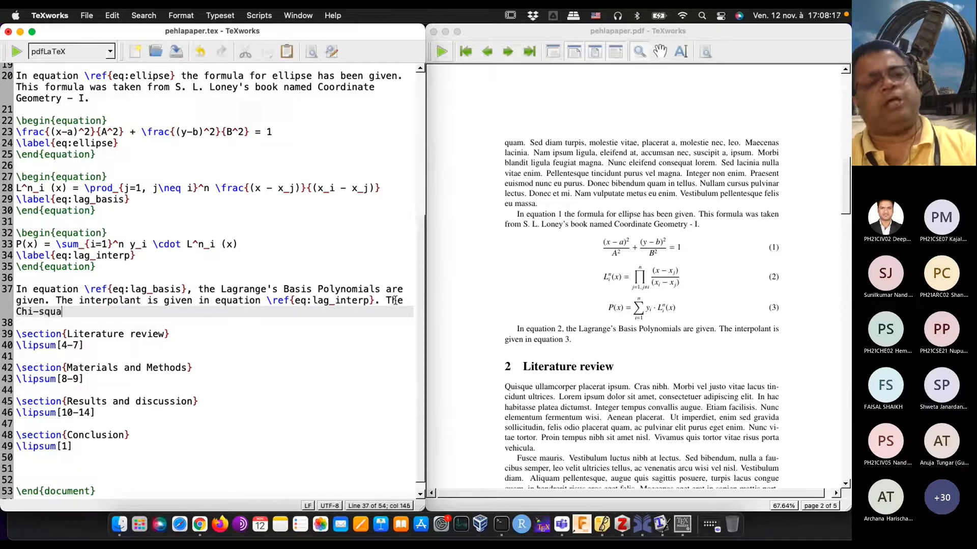
{"action": "type", "text": "re test."}
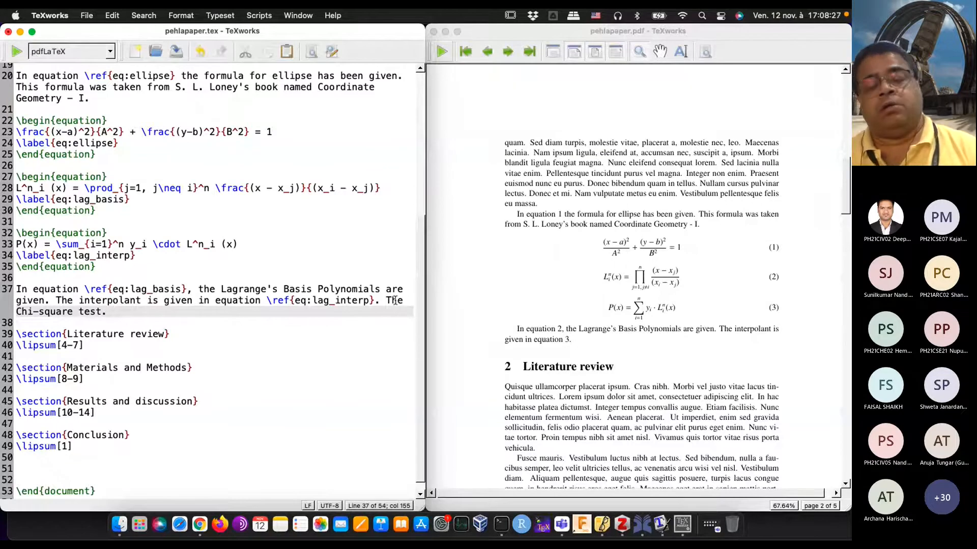
Step: Replace the period after "The Chi-square test" with ", gives us either the test of independence of two samples or"
{"action": "key", "text": "BackSpace"}
{"action": "key", "text": "BackSpace"}
{"action": "type", "text": ","}
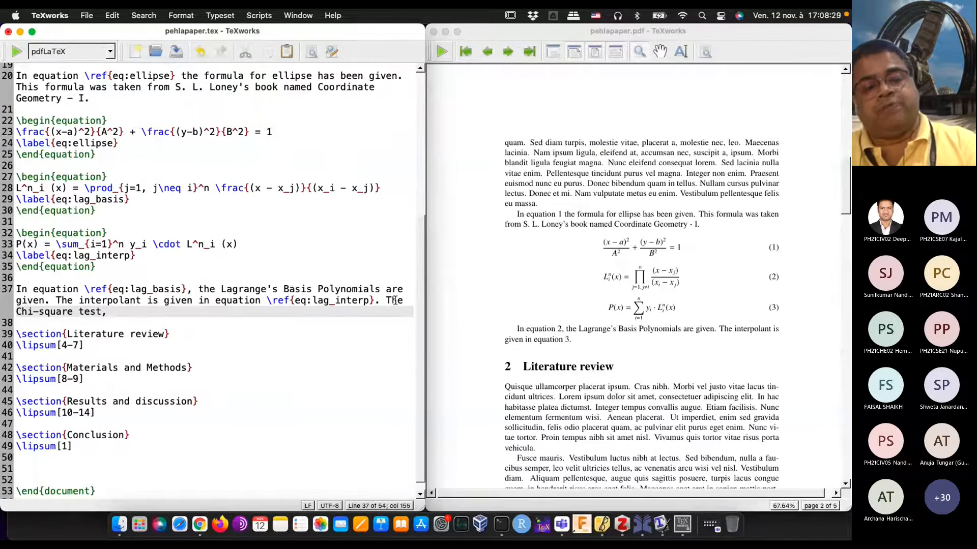
{"action": "type", "text": " gives us"}
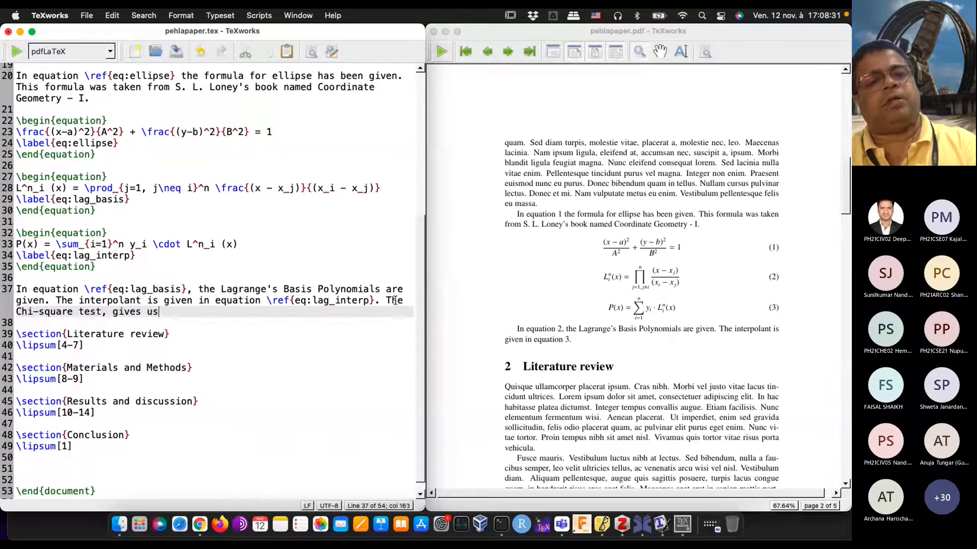
{"action": "type", "text": " eith"}
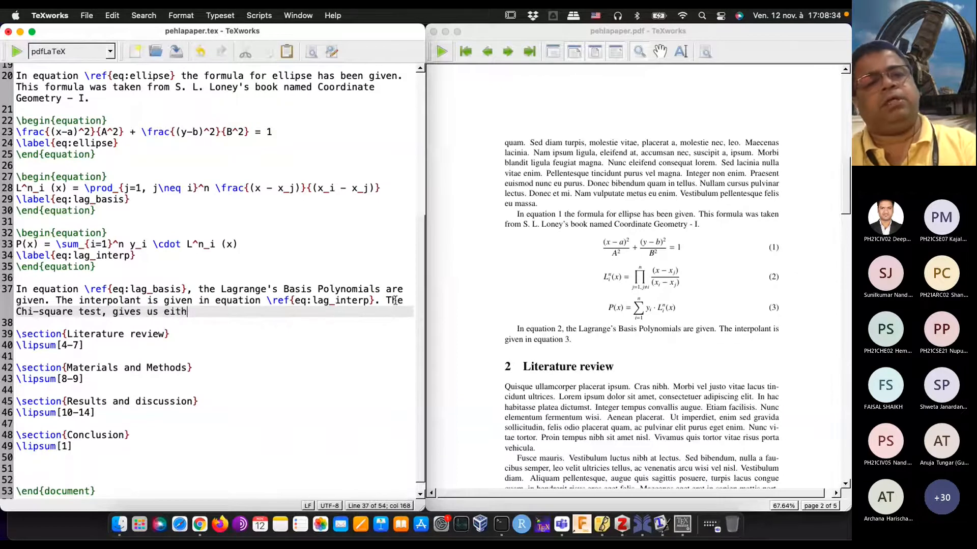
{"action": "type", "text": "er the test "}
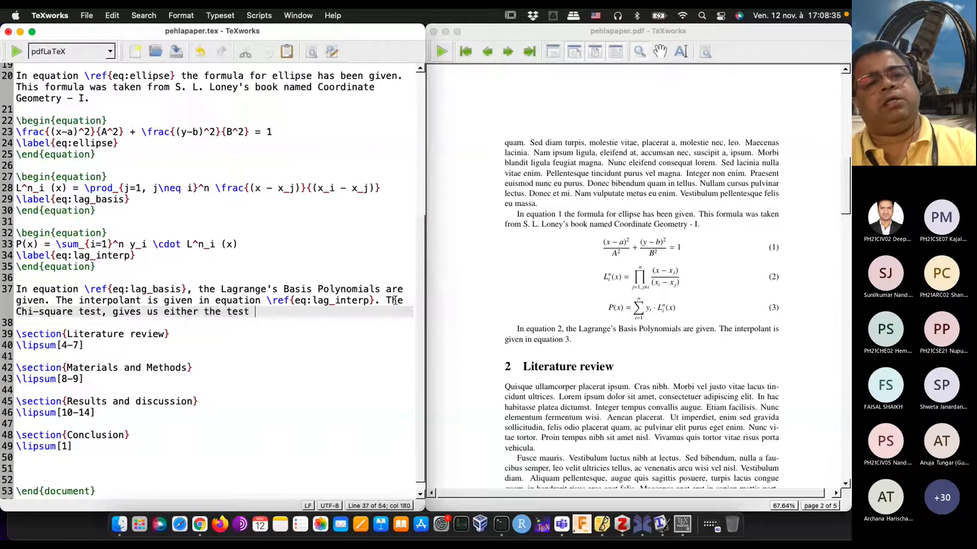
{"action": "type", "text": "of inde"}
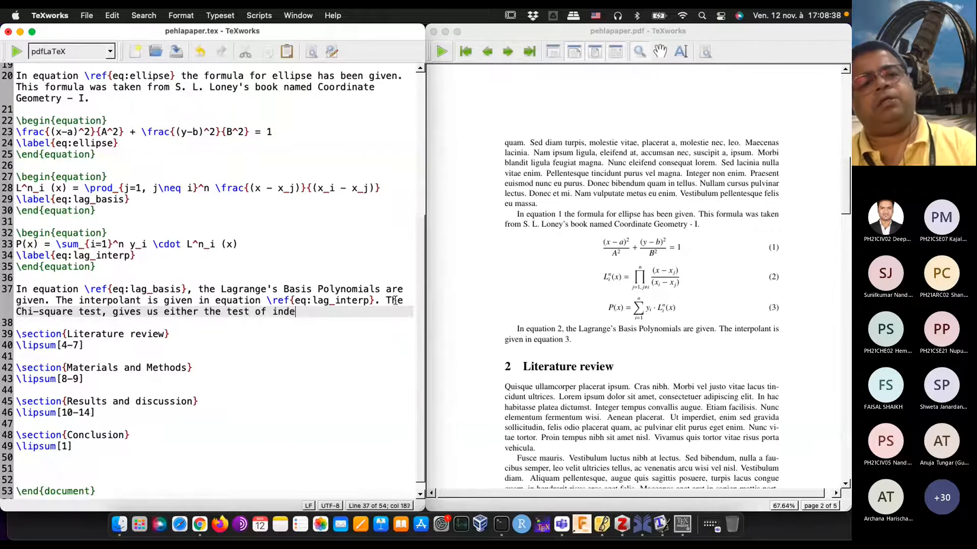
{"action": "type", "text": "pendence of t"}
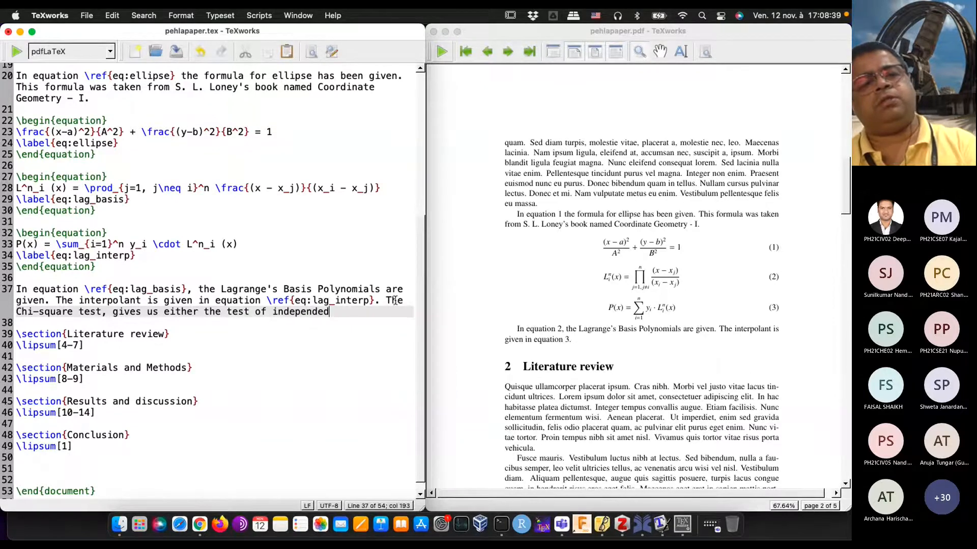
{"action": "type", "text": "wo s"}
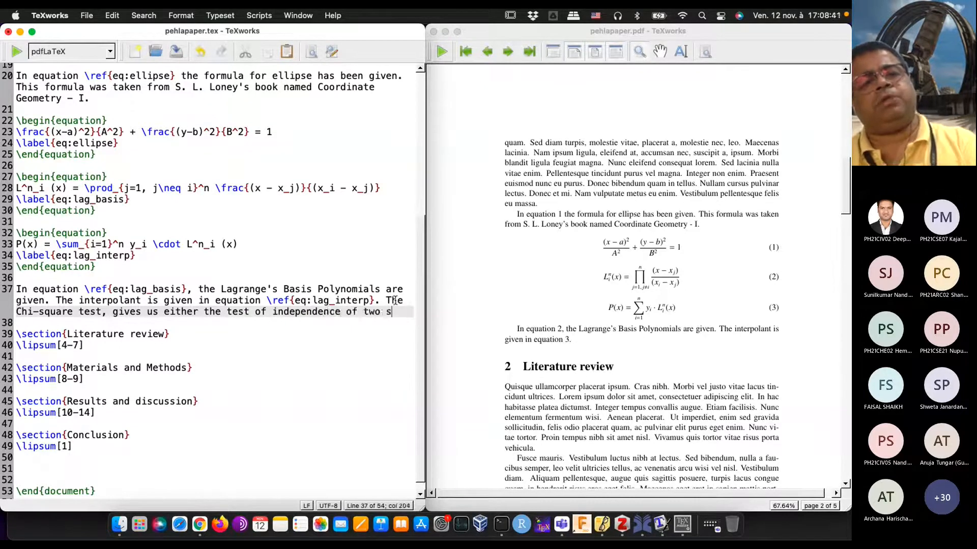
{"action": "type", "text": "amples "}
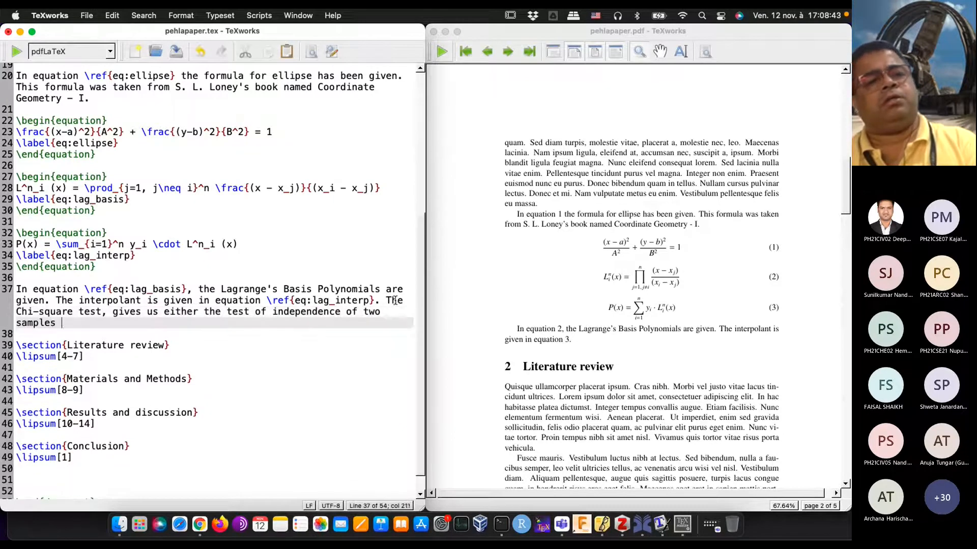
{"action": "type", "text": "or it "}
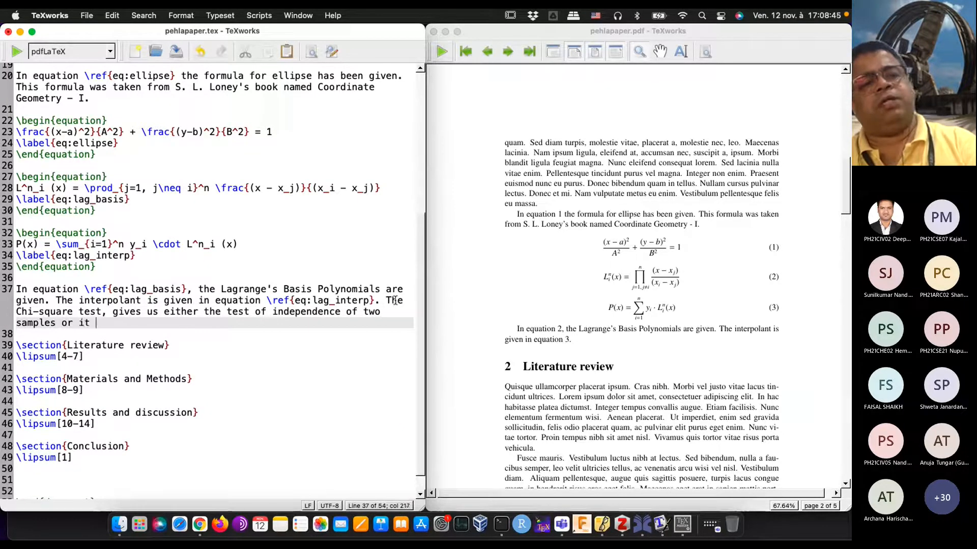
{"action": "type", "text": "gives us whether"}
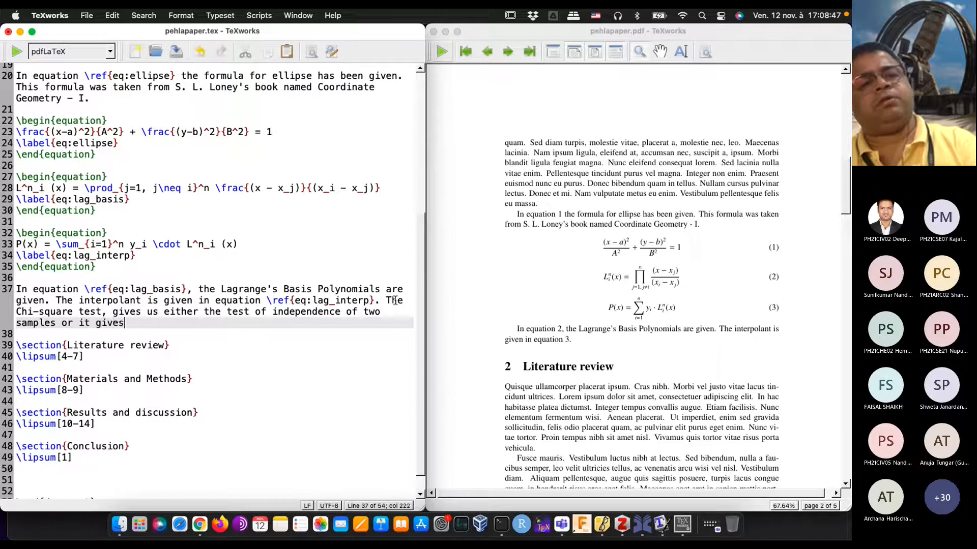
Step: Complete the Chi-square sentence with "it gives us whether the data follows a particular law or distribution."
{"action": "key", "text": "BackSpace"}
{"action": "key", "text": "BackSpace"}
{"action": "key", "text": "BackSpace"}
{"action": "key", "text": "BackSpace"}
{"action": "type", "text": "whether the da"}
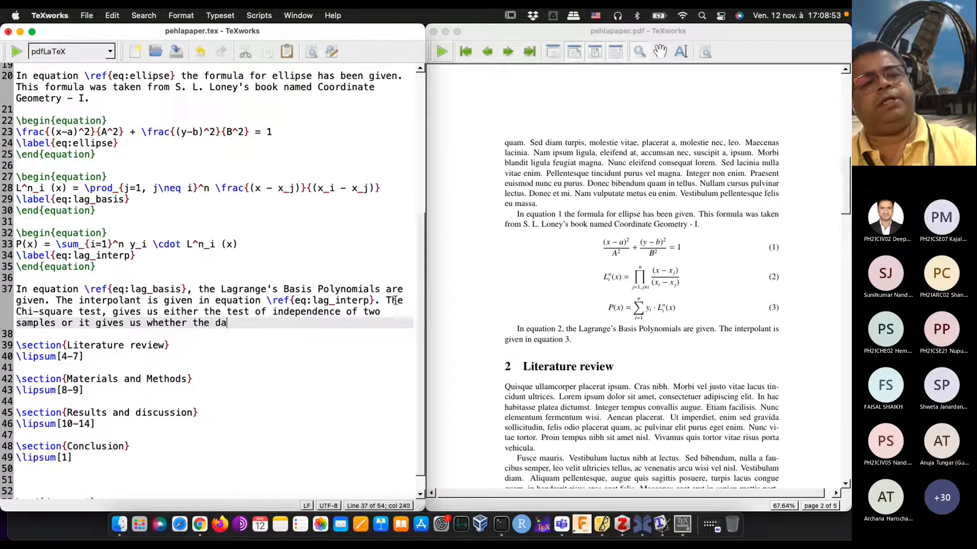
{"action": "type", "text": "ta follows "}
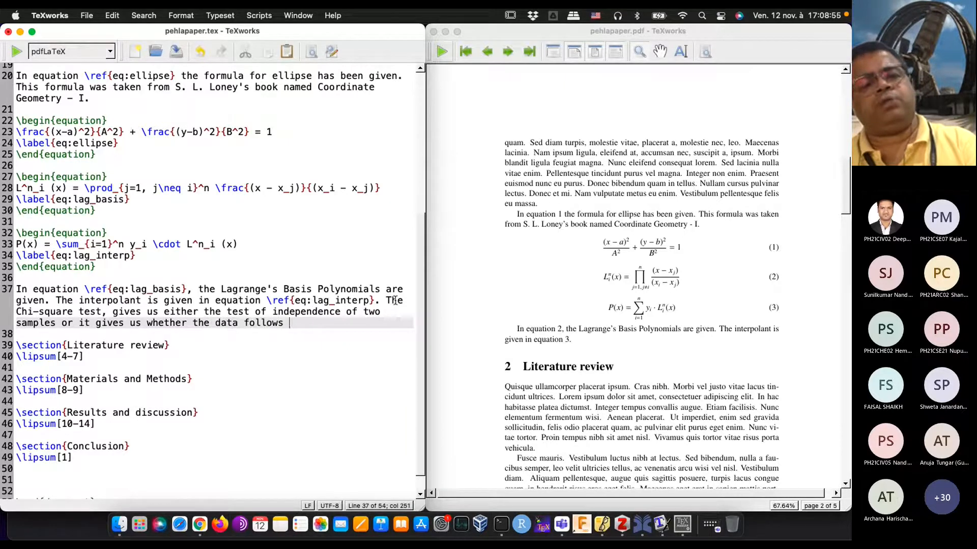
{"action": "type", "text": "a particu"}
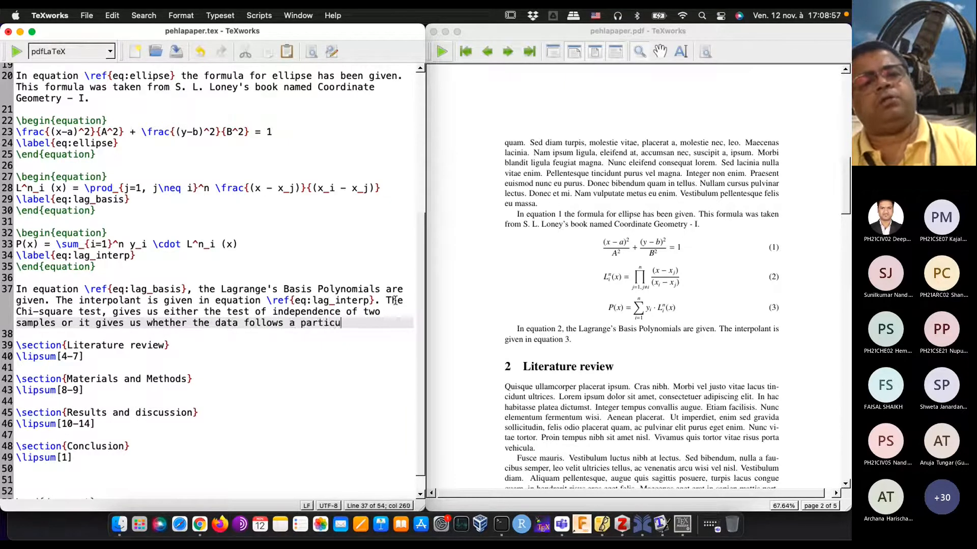
{"action": "type", "text": "lar la"}
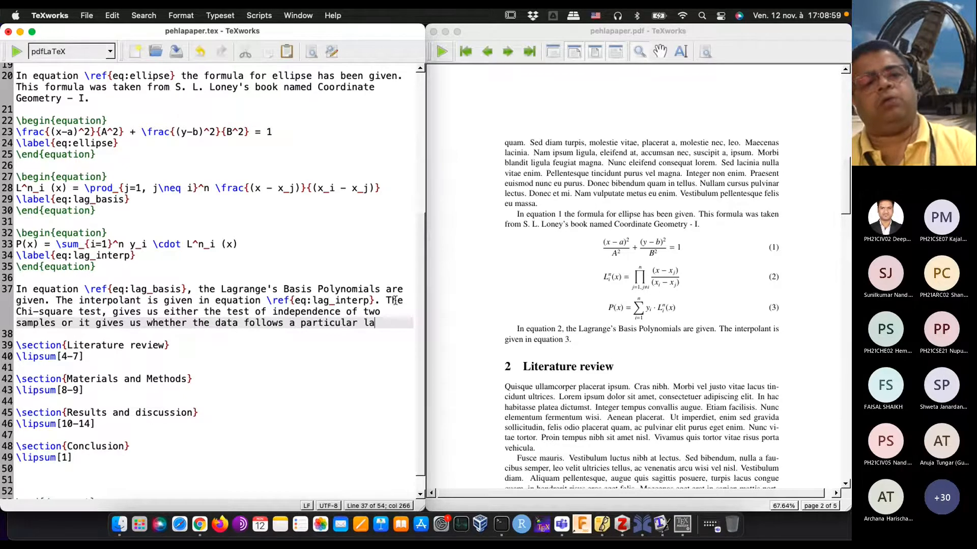
{"action": "type", "text": "w or distri"}
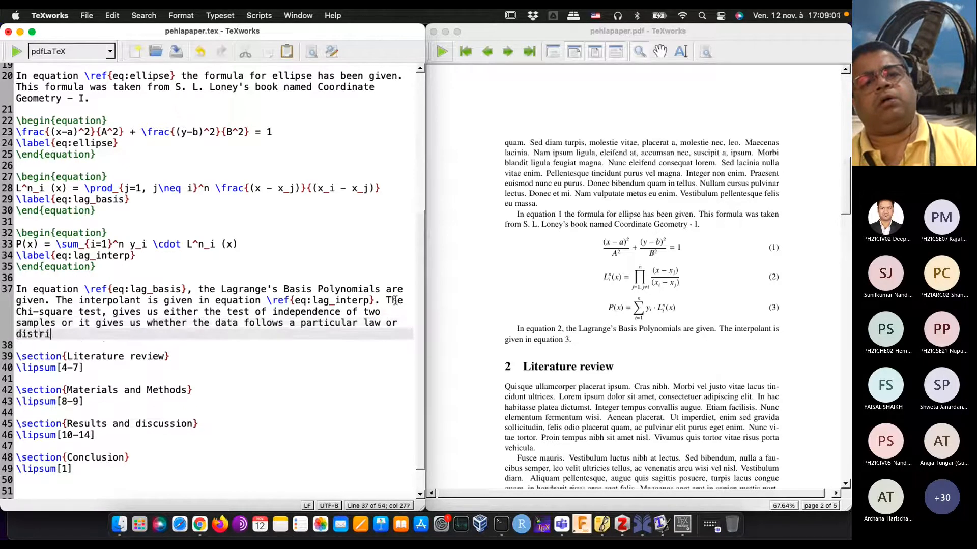
{"action": "type", "text": "bution."}
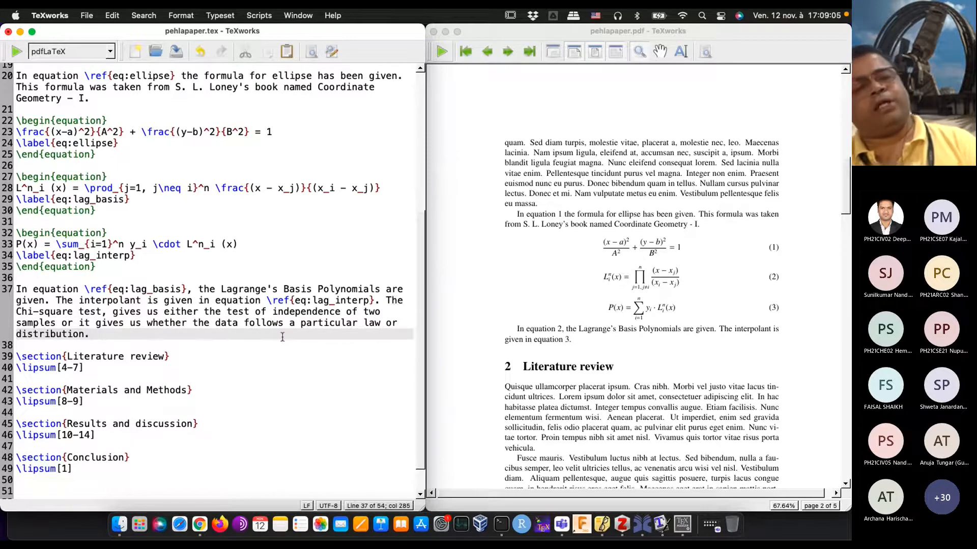
Step: Typeset the document and inspect the added Chi-square sentence in the PDF
{"action": "left_click", "coordinate": [70, 311]}
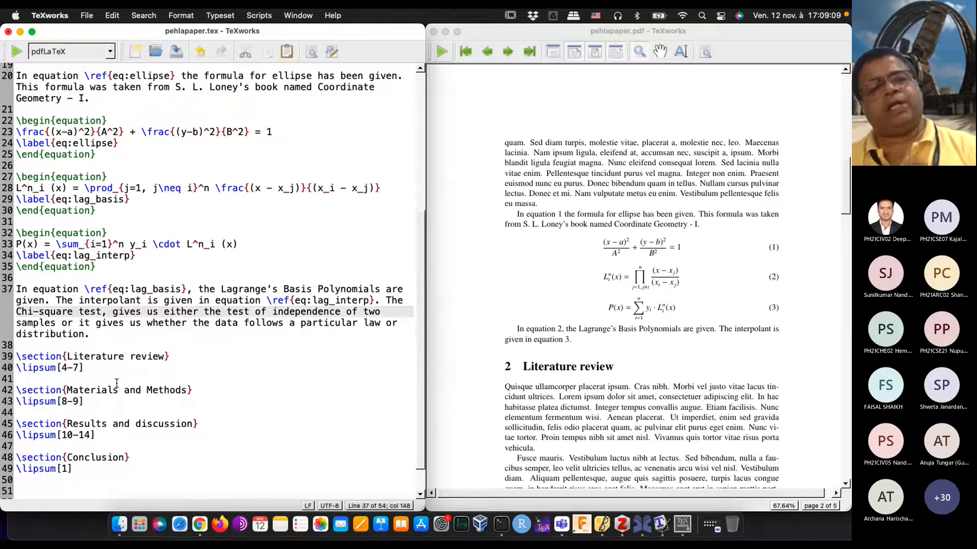
{"action": "left_click", "coordinate": [23, 50]}
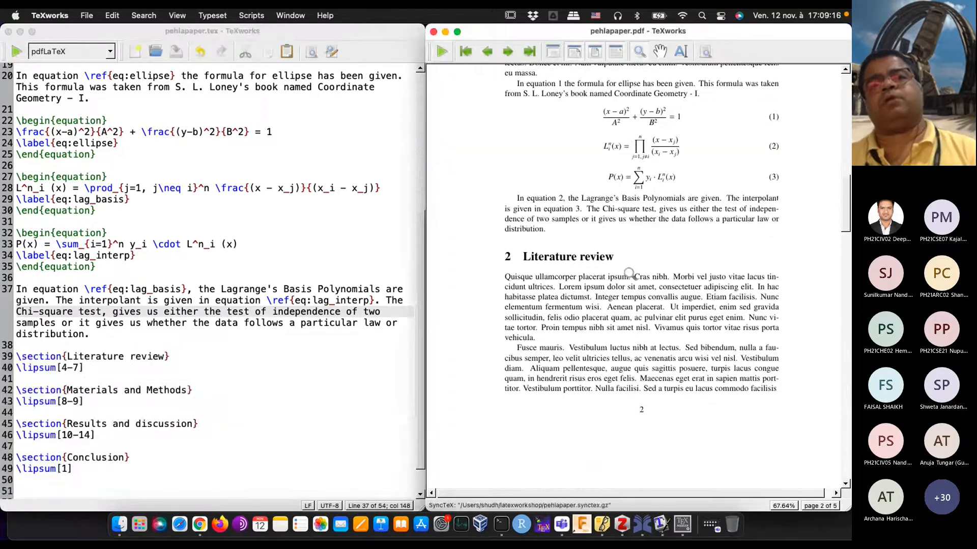
{"action": "left_click_drag", "start_coordinate": [597, 217], "coordinate": [630, 214]}
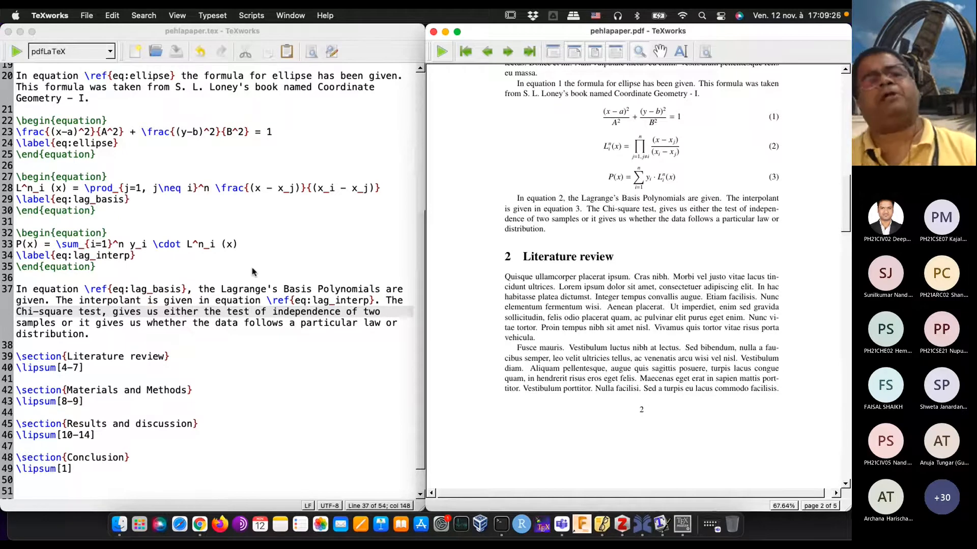
Step: Break the line before "The Chi-square test" in the source and typeset the document
{"action": "left_click", "coordinate": [387, 303]}
{"action": "key", "text": "Return"}
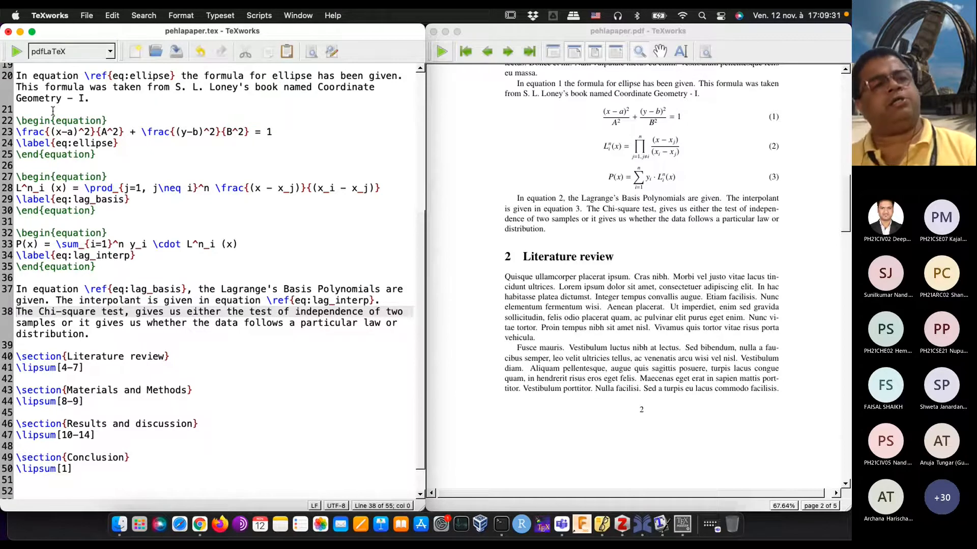
{"action": "left_click", "coordinate": [9, 53]}
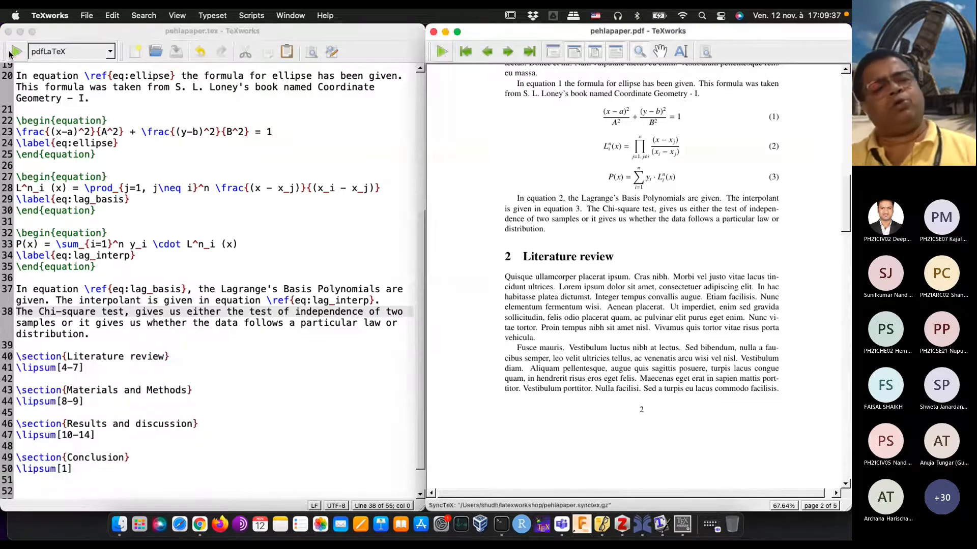
Step: Insert a blank line above the Chi-square sentence to start a new paragraph, and typeset the document
{"action": "left_click", "coordinate": [20, 315]}
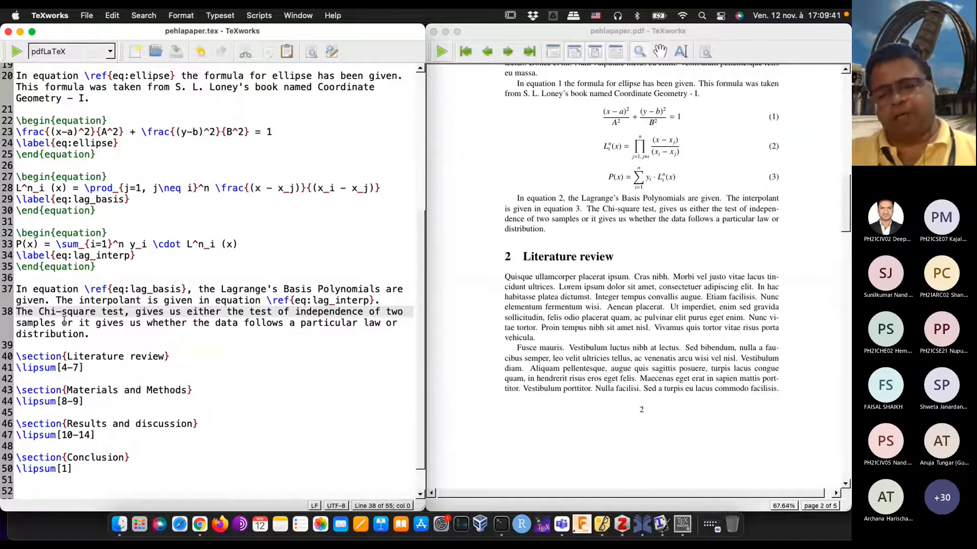
{"action": "key", "text": "Return"}
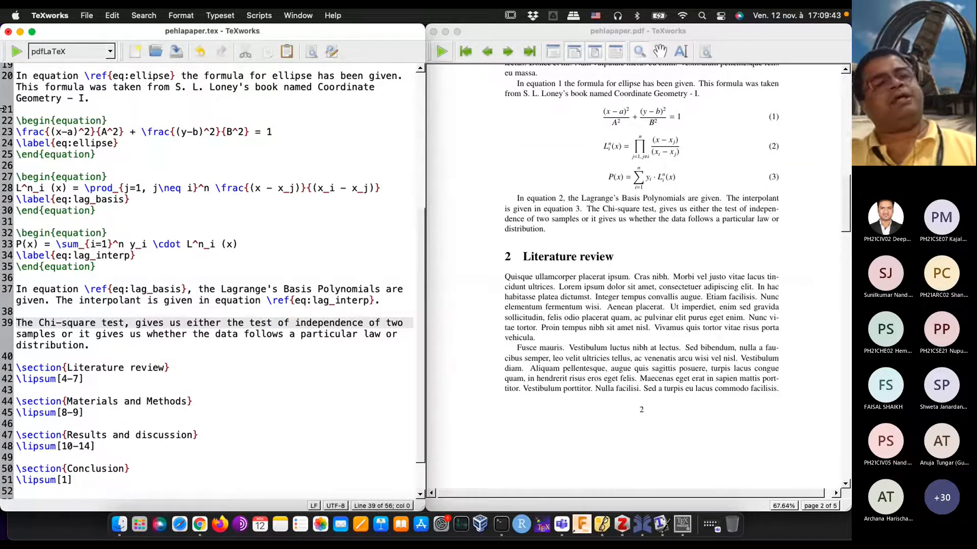
{"action": "left_click", "coordinate": [17, 52]}
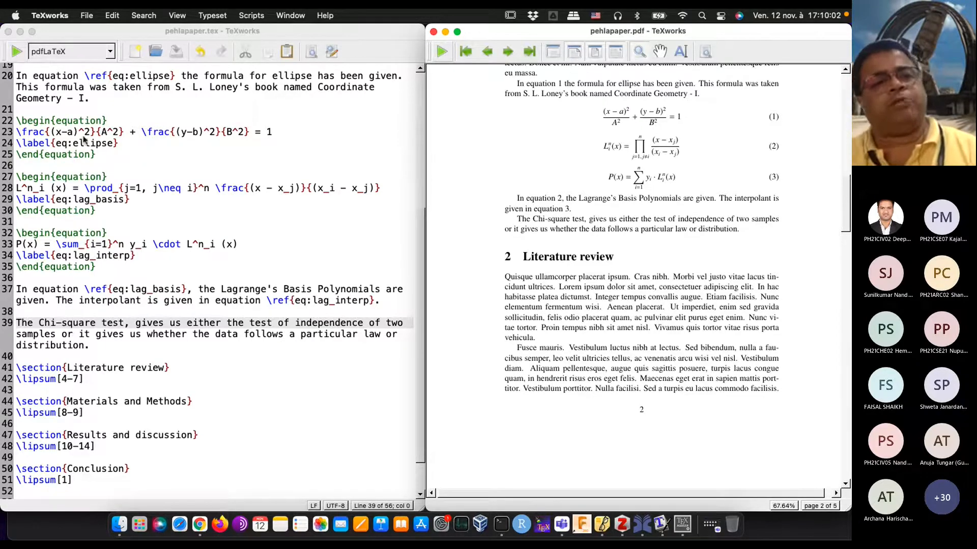
Step: Replace the word "Chi-square" before "test" with a pair of inline-math dollar signs separated by a space
{"action": "left_click", "coordinate": [99, 333]}
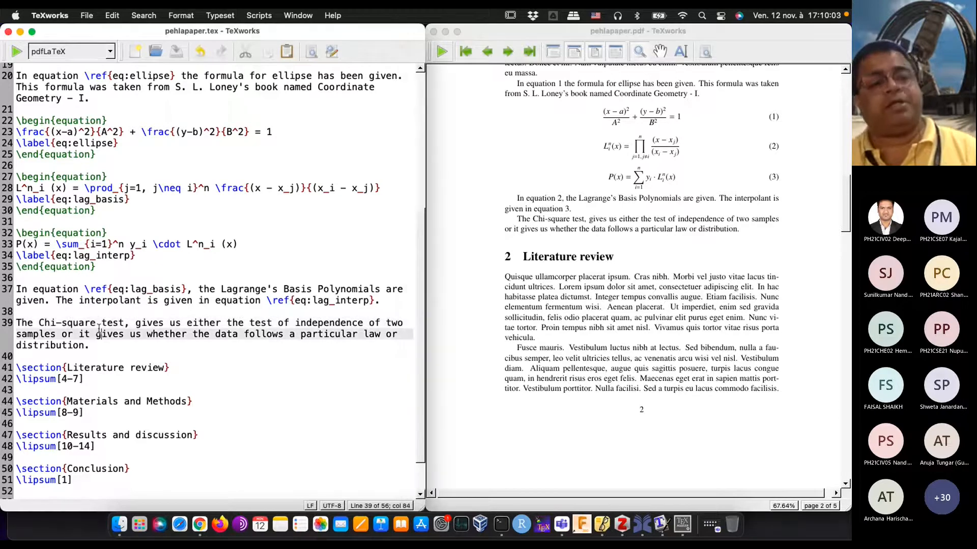
{"action": "left_click", "coordinate": [96, 322]}
{"action": "key", "text": "BackSpace"}
{"action": "key", "text": "BackSpace"}
{"action": "key", "text": "BackSpace"}
{"action": "key", "text": "BackSpace"}
{"action": "key", "text": "BackSpace"}
{"action": "key", "text": "BackSpace"}
{"action": "key", "text": "BackSpace"}
{"action": "key", "text": "BackSpace"}
{"action": "key", "text": "BackSpace"}
{"action": "key", "text": "BackSpace"}
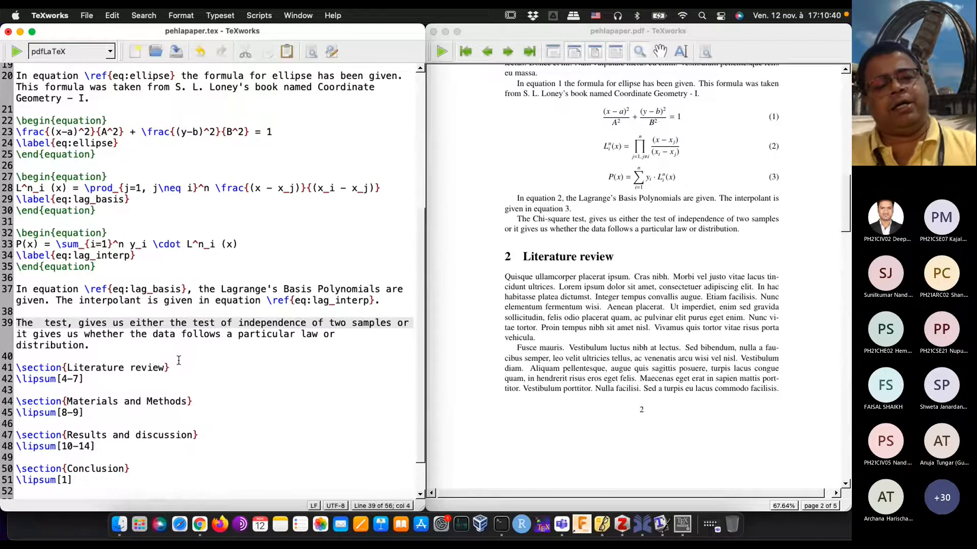
{"action": "type", "text": "$"}
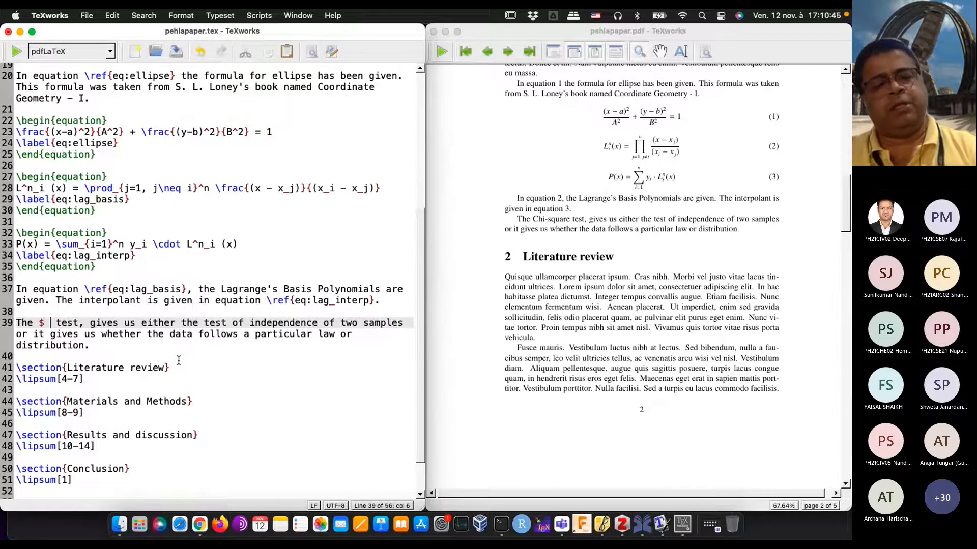
{"action": "type", "text": " $"}
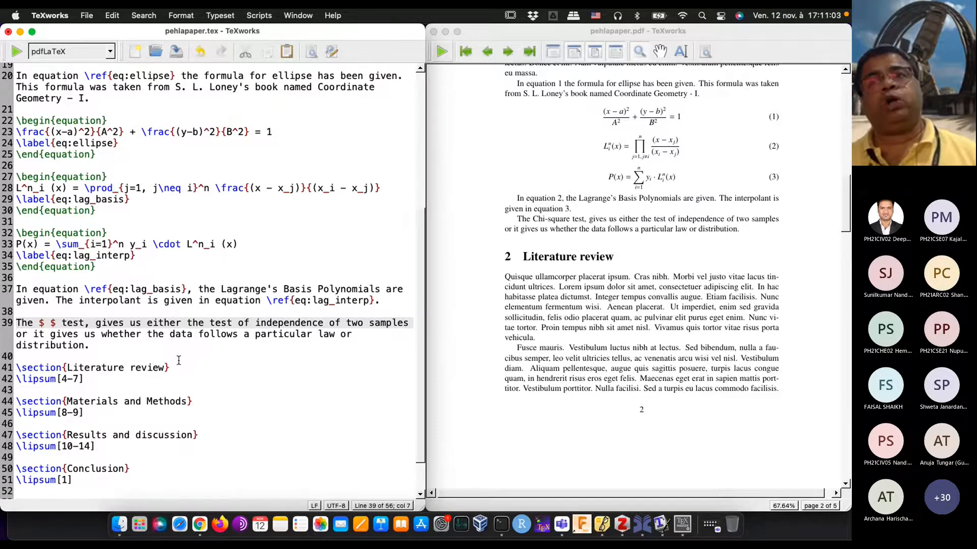
{"action": "key", "text": "Left"}
{"action": "key", "text": "Left"}
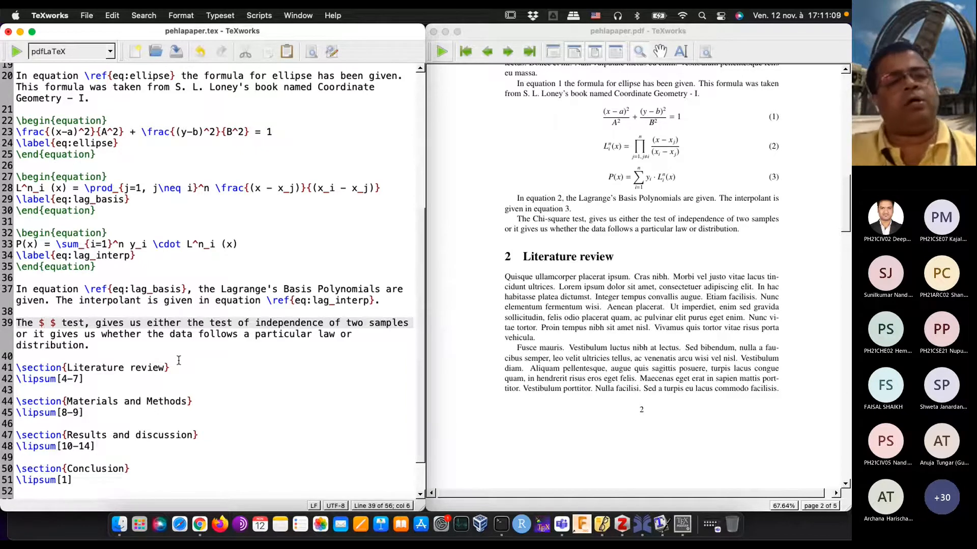
{"action": "key", "text": "BackSpace"}
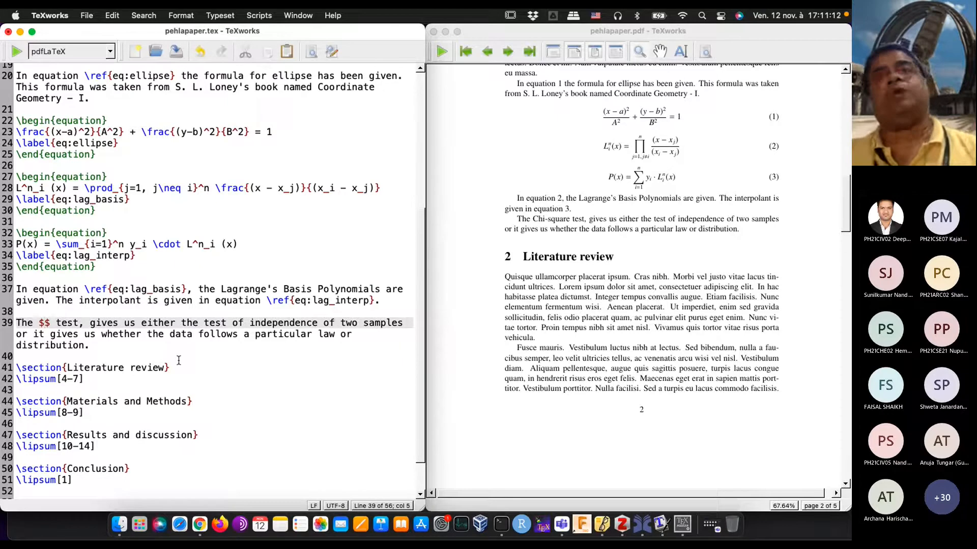
{"action": "key", "text": "Left"}
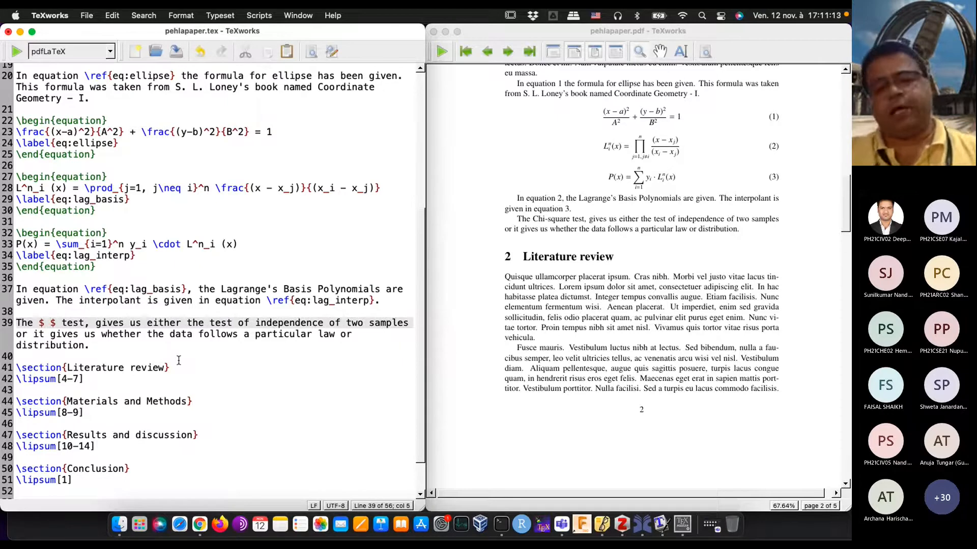
Step: Enter \chi^2 between the two dollar signs before "test"
{"action": "type", "text": "\\chi"}
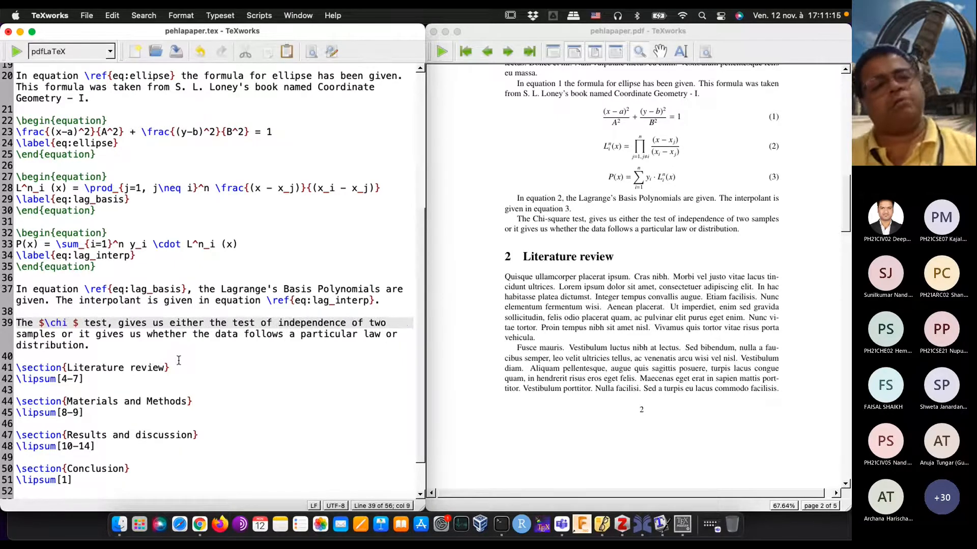
{"action": "type", "text": "^2"}
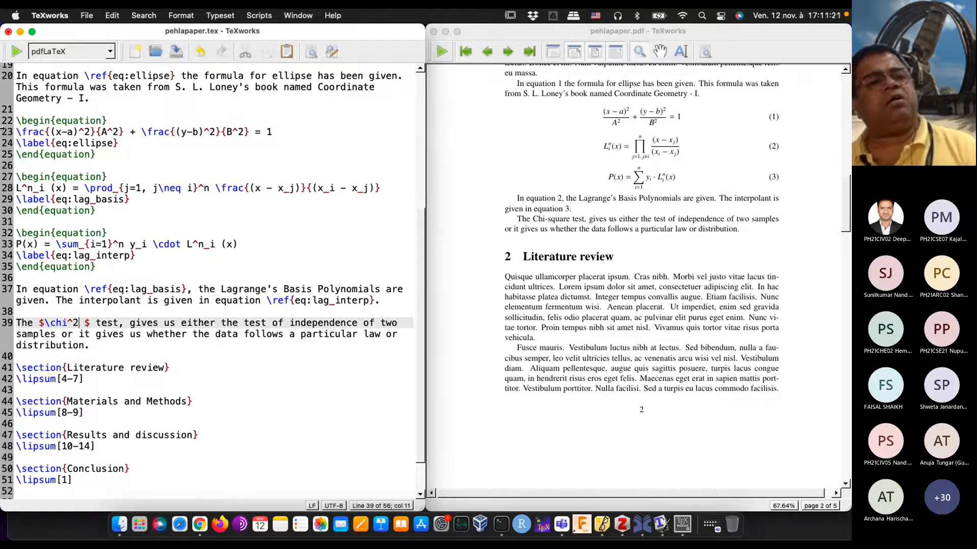
Step: Typeset the document and magnify the inline chi-squared symbol in the PDF
{"action": "left_click", "coordinate": [17, 51]}
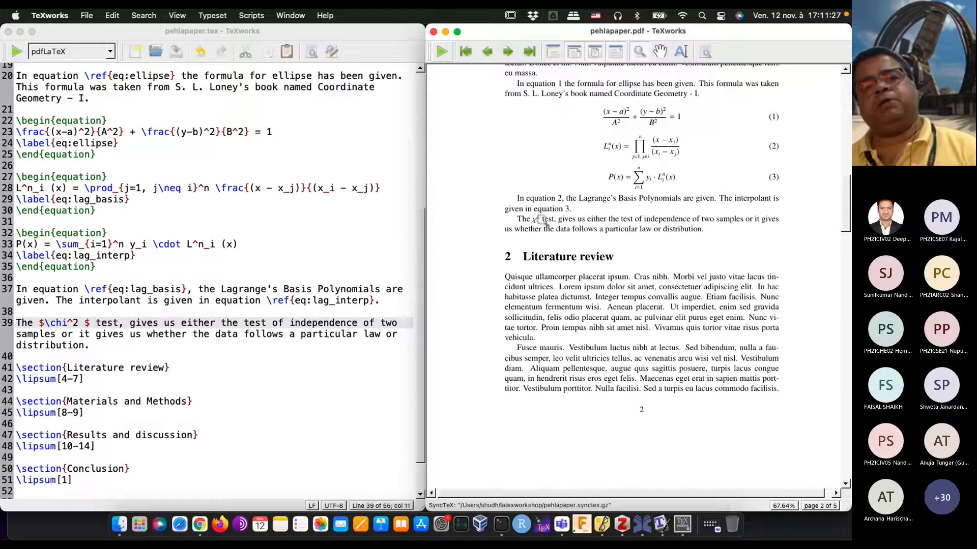
{"action": "left_click", "coordinate": [534, 234]}
{"action": "left_click_drag", "start_coordinate": [534, 234], "coordinate": [534, 238]}
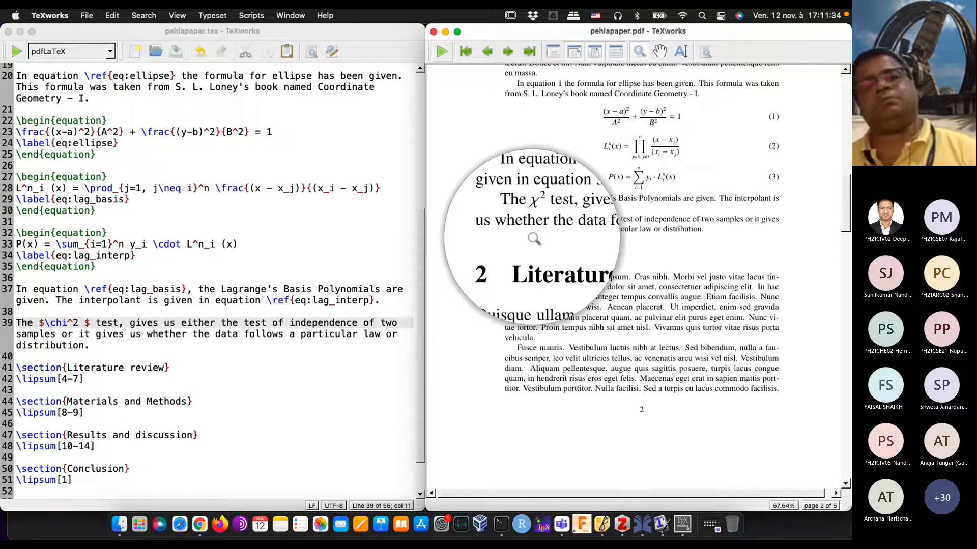
Step: Try the capitalised command \Chi in place of \chi in the inline formula before "test", and typeset the document
{"action": "left_click_drag", "start_coordinate": [534, 238], "coordinate": [534, 238]}
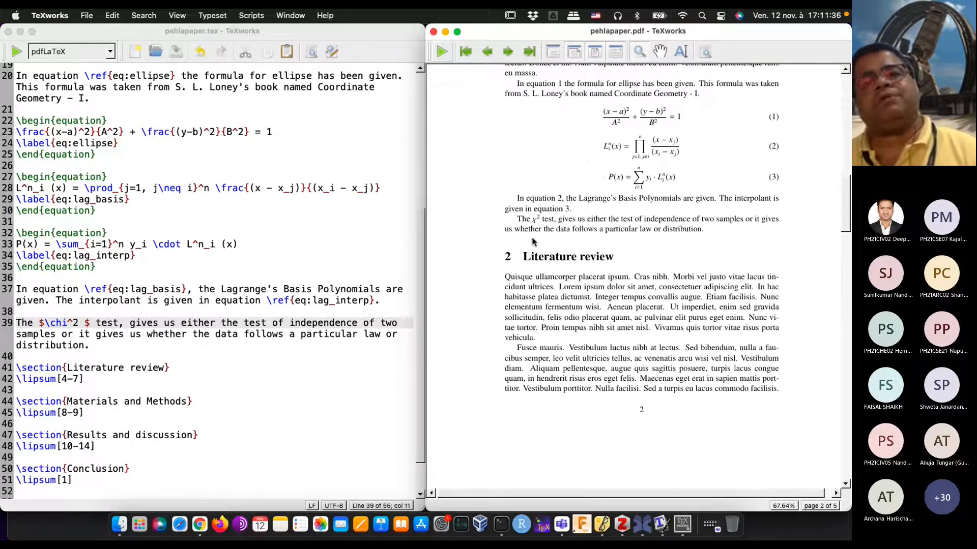
{"action": "left_click", "coordinate": [58, 337]}
{"action": "key", "text": "BackSpace"}
{"action": "type", "text": "C"}
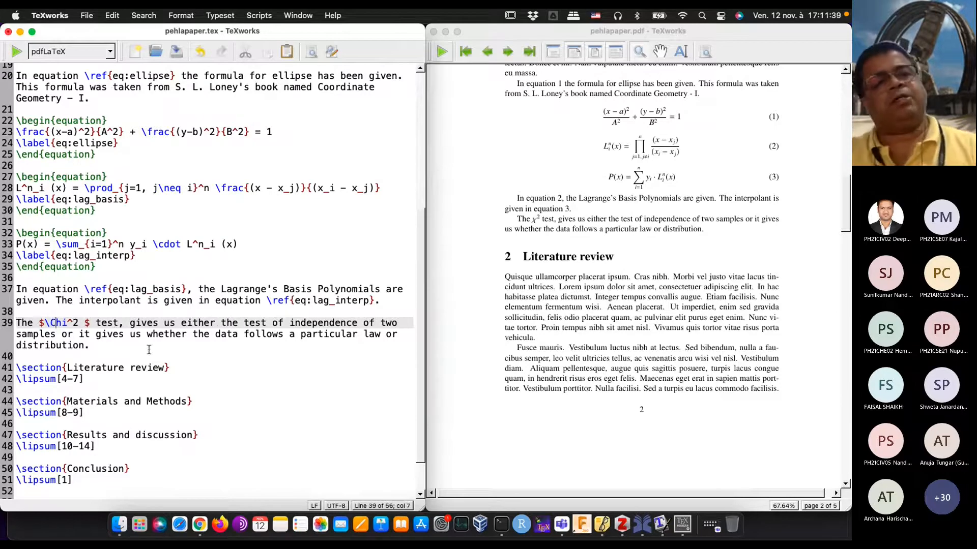
{"action": "left_click", "coordinate": [17, 53]}
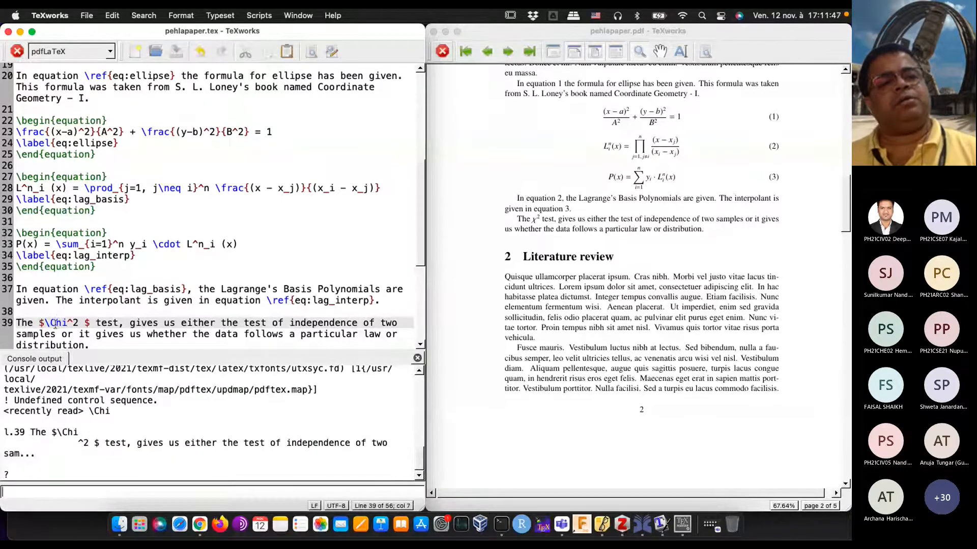
Step: Restore the lowercase \chi command in the inline formula and typeset the document repeatedly to resolve the equation references
{"action": "key", "text": "BackSpace"}
{"action": "type", "text": "c"}
{"action": "left_click", "coordinate": [17, 51]}
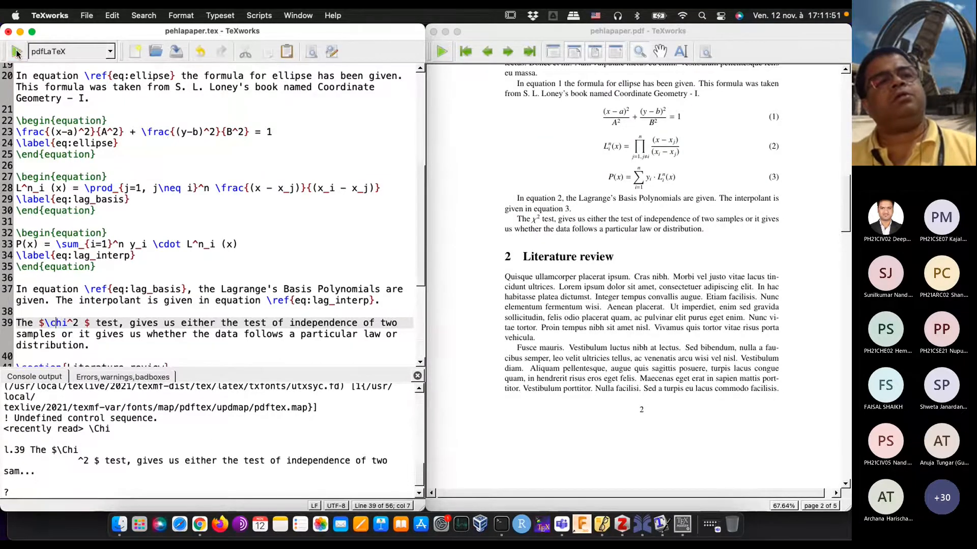
{"action": "left_click", "coordinate": [16, 52]}
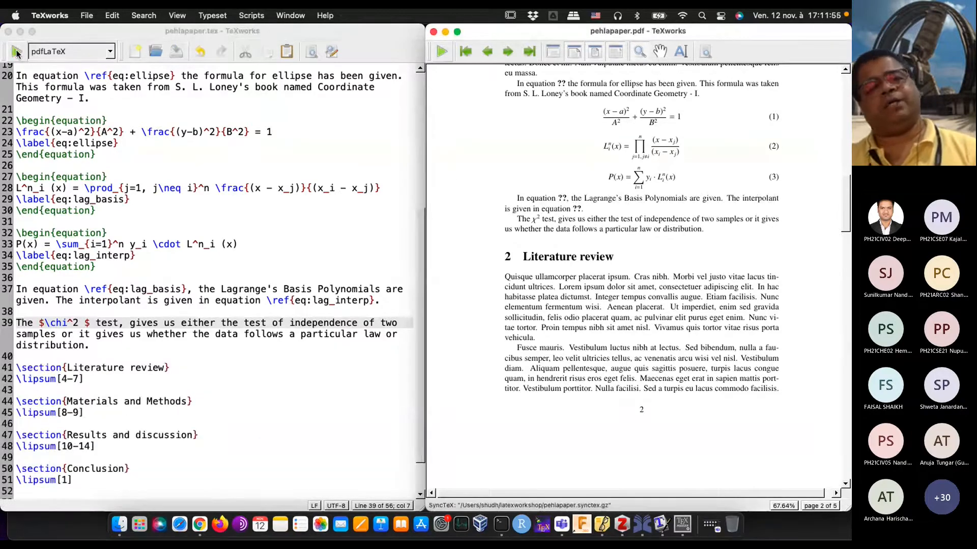
{"action": "left_click", "coordinate": [17, 51]}
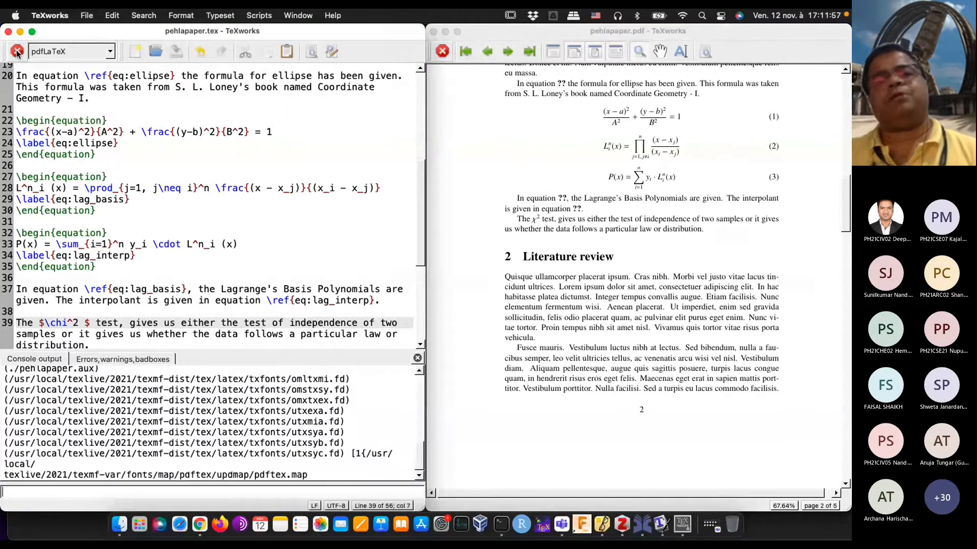
Step: Magnify the inline chi-squared symbol in the PDF, and go back to the Chi-square paragraph and following sections in the source
{"action": "left_click", "coordinate": [536, 233]}
{"action": "left_click_drag", "start_coordinate": [537, 235], "coordinate": [536, 235]}
{"action": "left_click", "coordinate": [207, 336]}
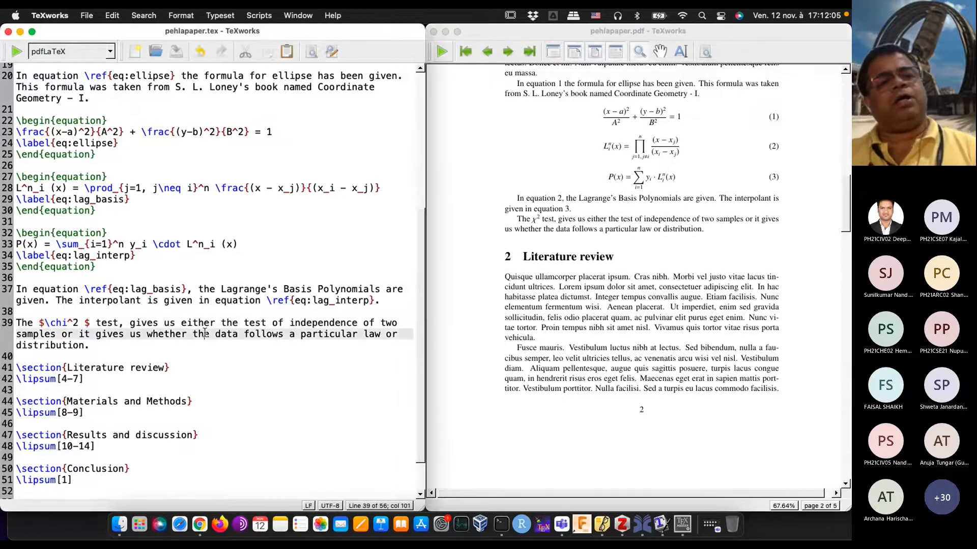
{"action": "scroll", "coordinate": [205, 333], "scroll_direction": "down", "scroll_amount": 2}
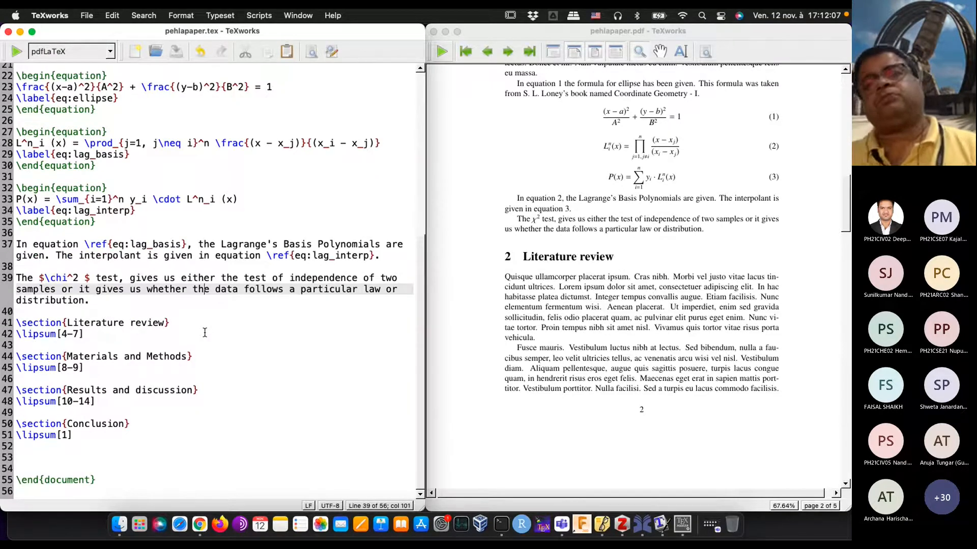
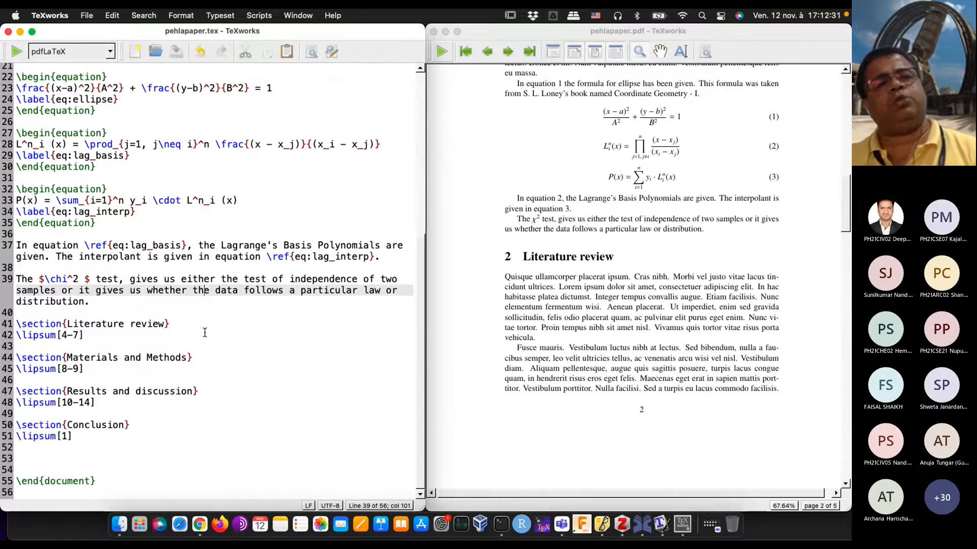
Step: Open up an empty line between the amsmath and txfonts package lines in the preamble
{"action": "scroll", "coordinate": [205, 332], "scroll_direction": "up", "scroll_amount": 8}
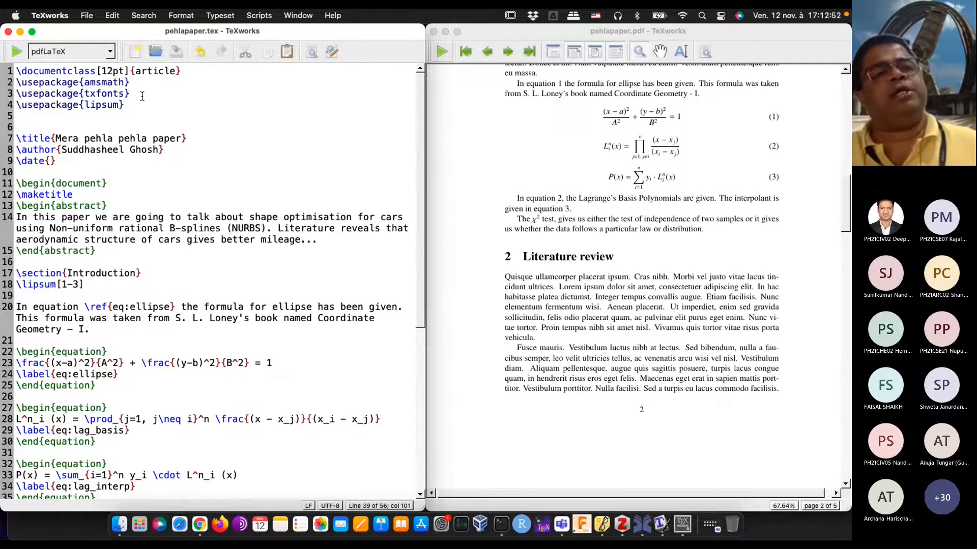
{"action": "left_click", "coordinate": [128, 104]}
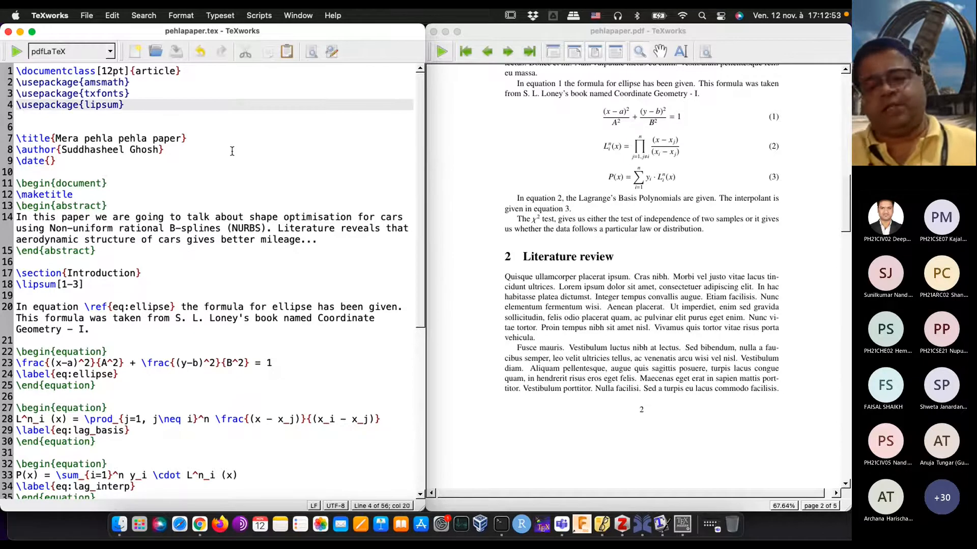
{"action": "key", "text": "Up"}
{"action": "key", "text": "Return"}
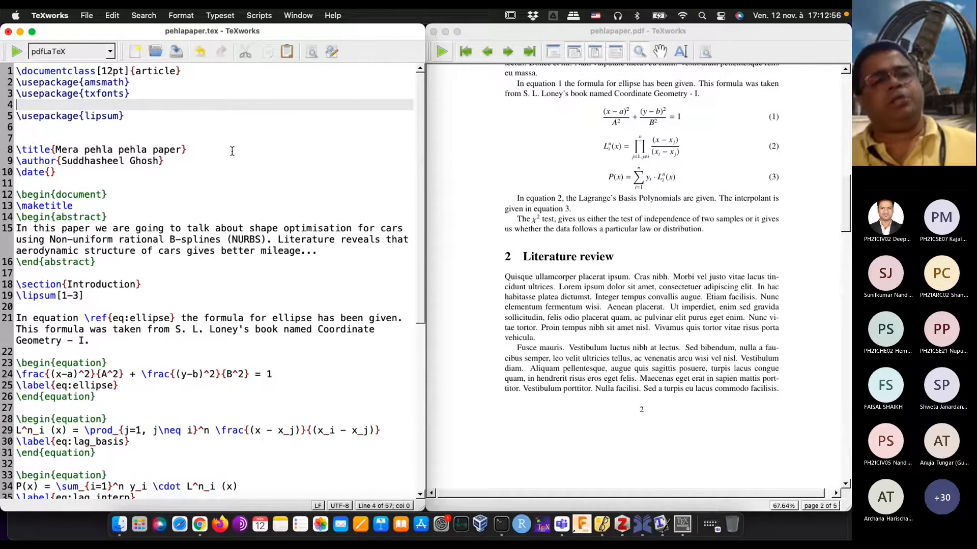
{"action": "key", "text": "Up"}
{"action": "key", "text": "Return"}
{"action": "key", "text": "Down"}
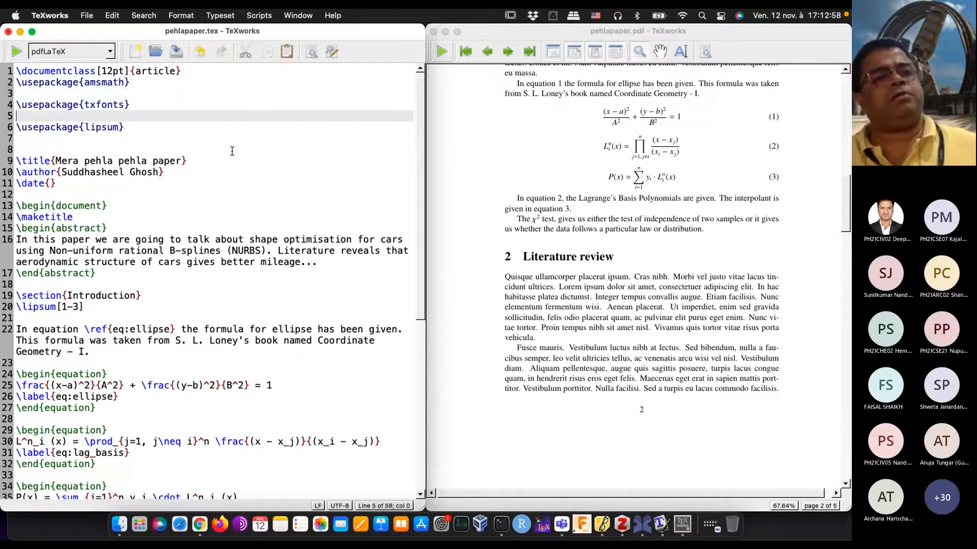
{"action": "key", "text": "BackSpace"}
{"action": "key", "text": "Up"}
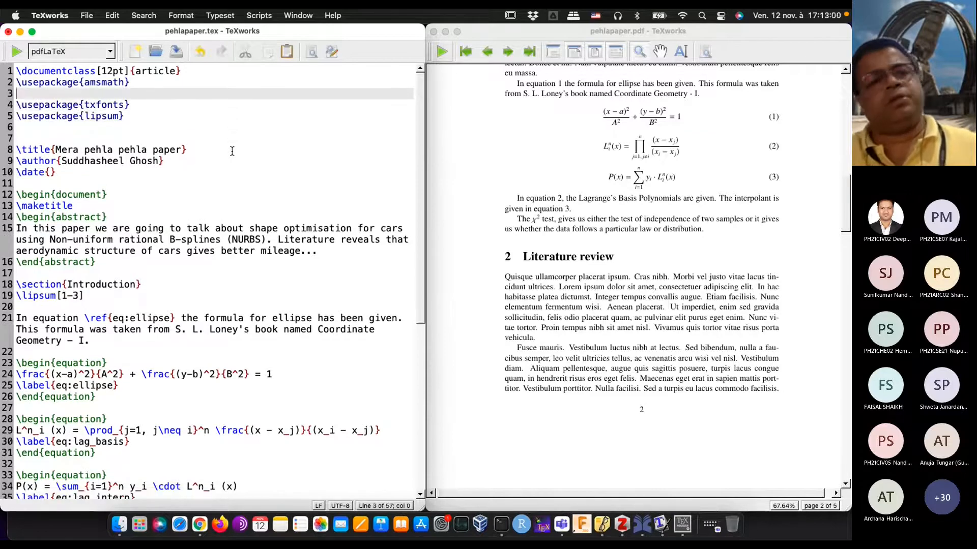
{"action": "key", "text": "Up"}
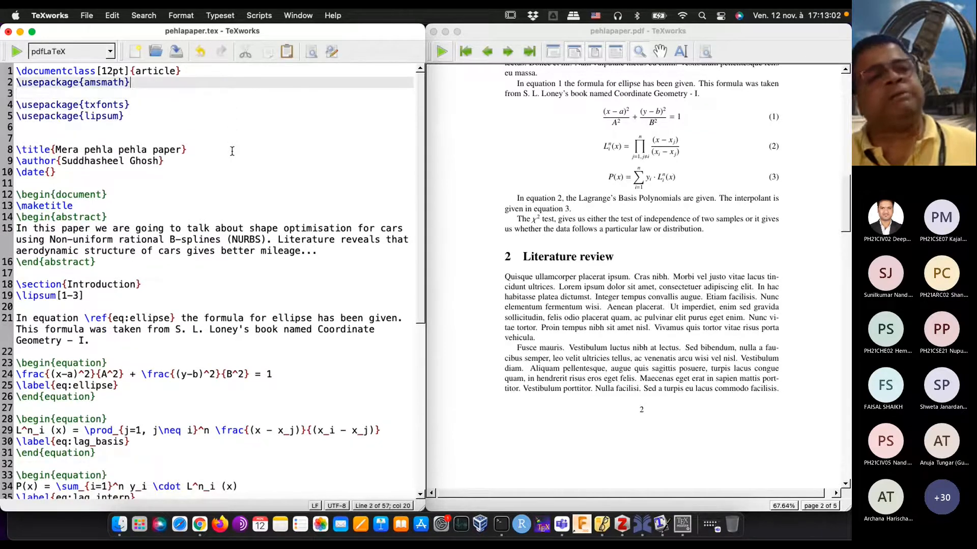
Step: Add \usepackage{graphicx} on its own line after the amsmath package and remove the blank line below it
{"action": "key", "text": "Return"}
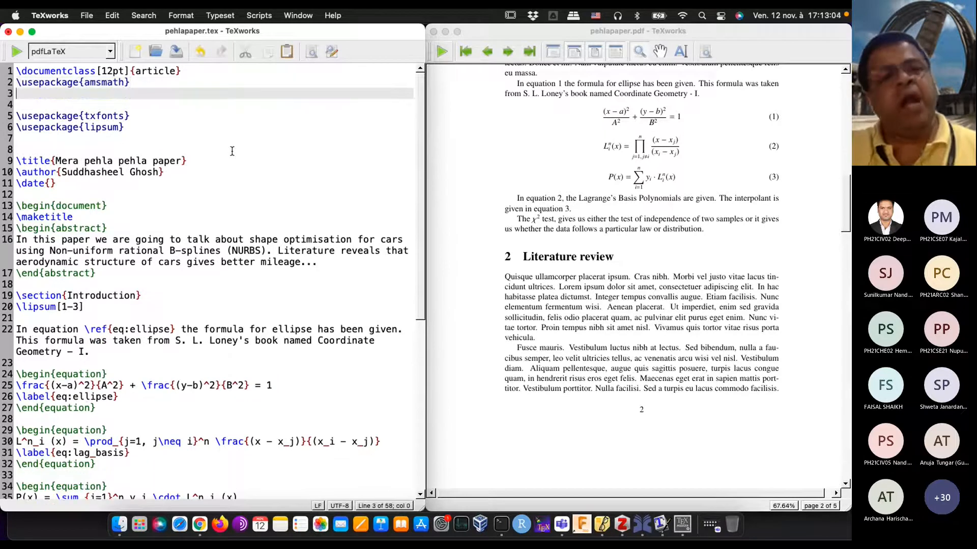
{"action": "type", "text": "\\usepak"}
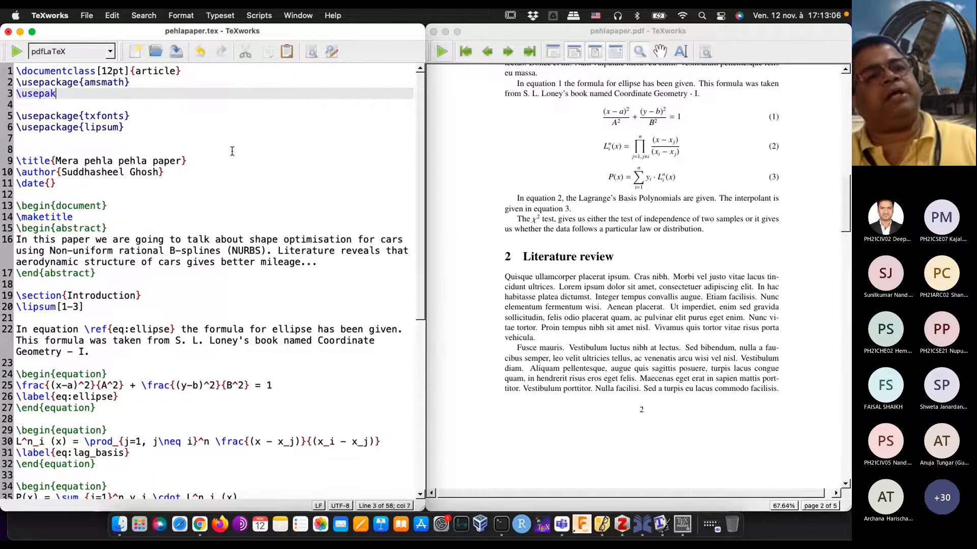
{"action": "key", "text": "BackSpace"}
{"action": "type", "text": "ckag"}
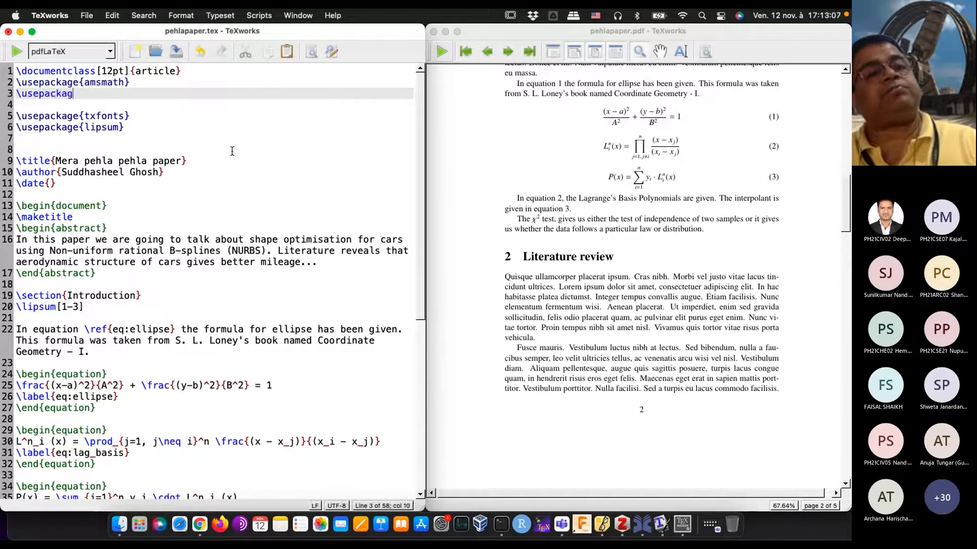
{"action": "type", "text": "e{graph"}
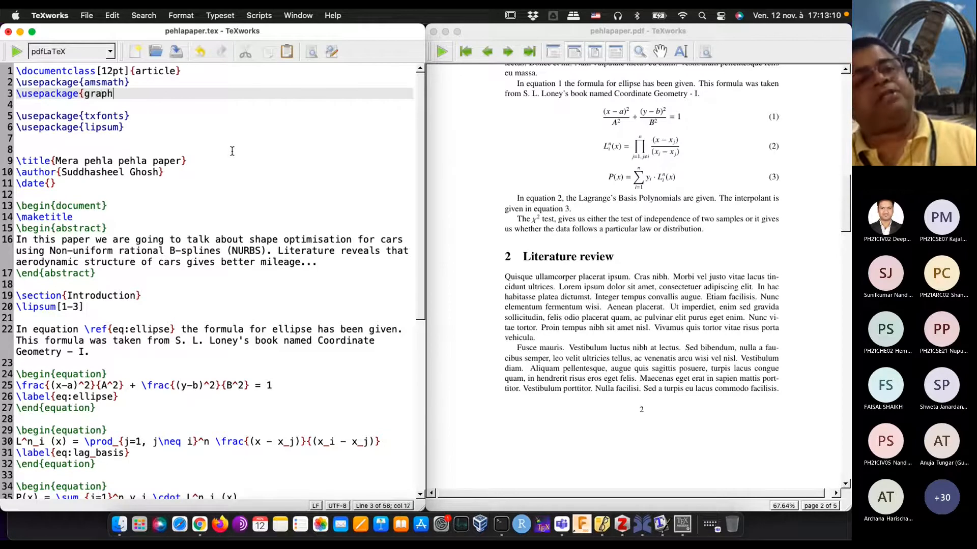
{"action": "type", "text": "ics"}
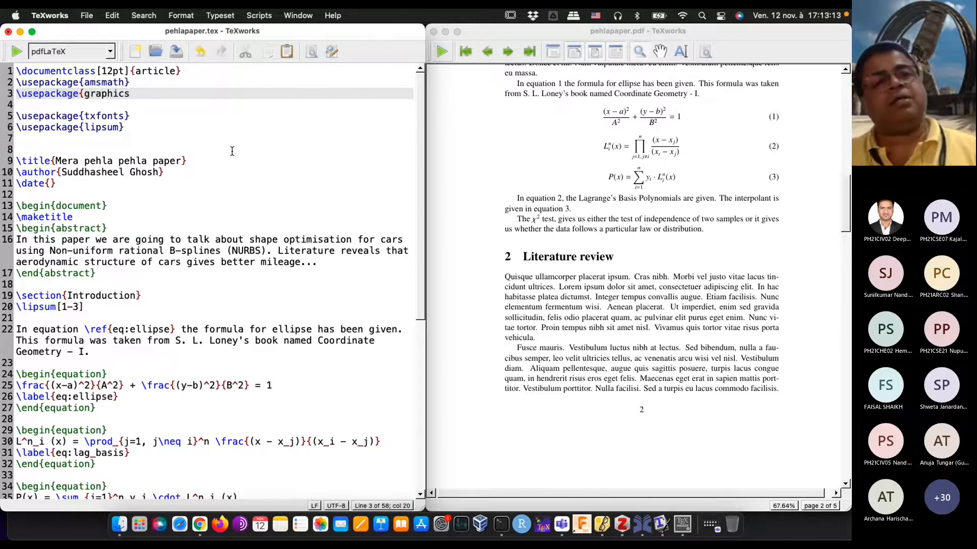
{"action": "key", "text": "BackSpace"}
{"action": "type", "text": "x"}
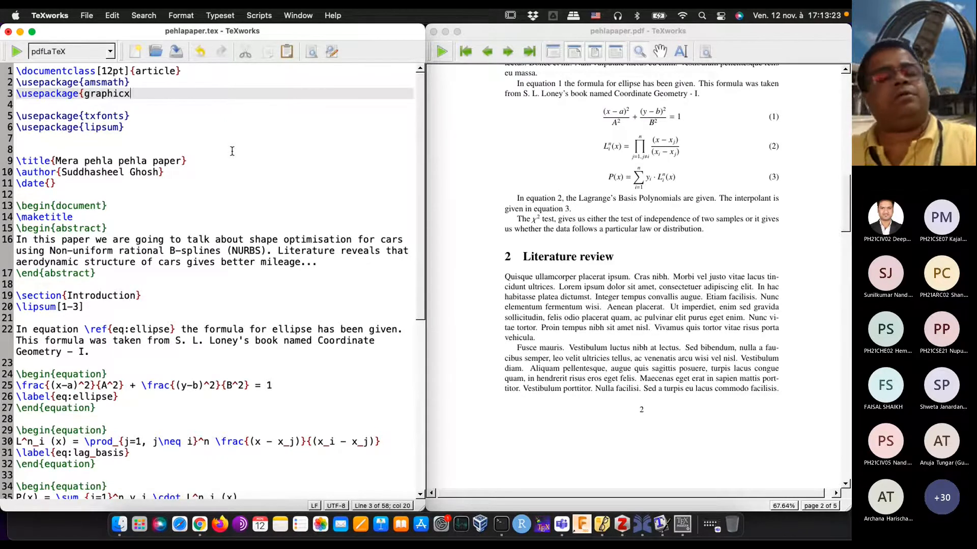
{"action": "type", "text": "}"}
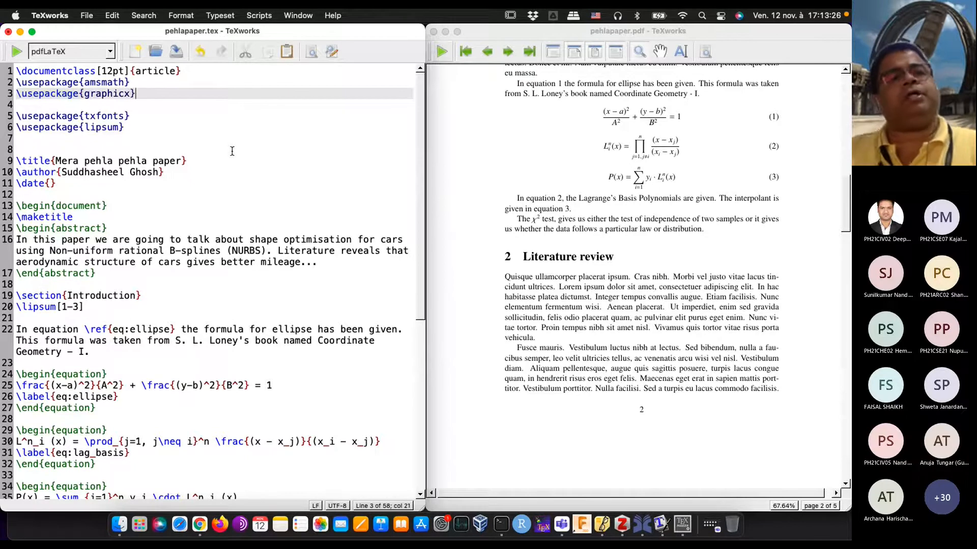
{"action": "key", "text": "Down"}
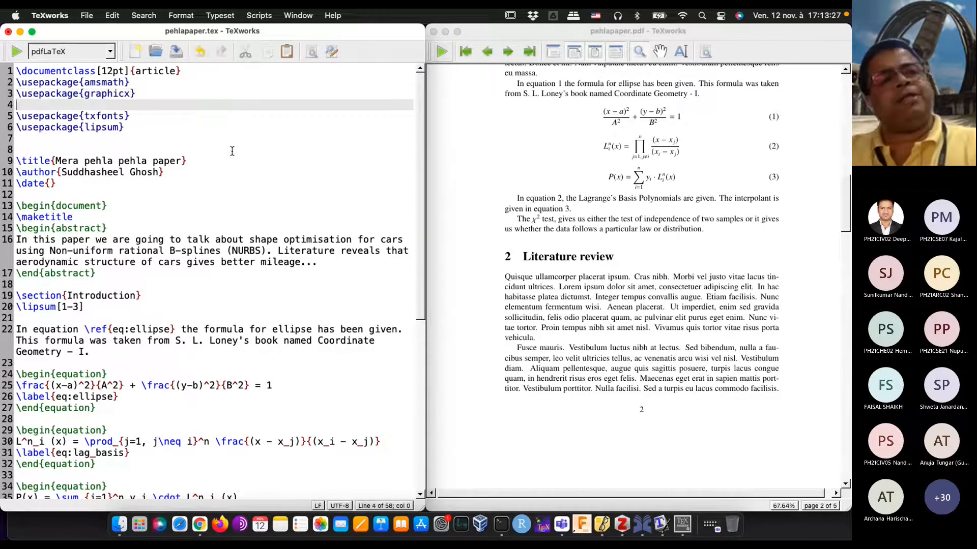
{"action": "key", "text": "BackSpace"}
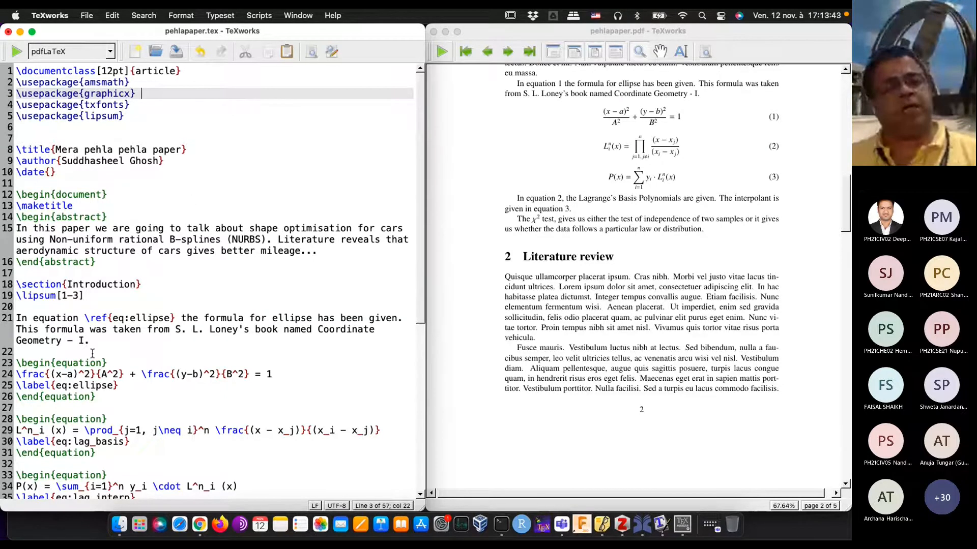
Step: Switch to Finder to locate parrot.jpg in the latexworkshop folder, and return to the TeXworks source
{"action": "left_click", "coordinate": [120, 523]}
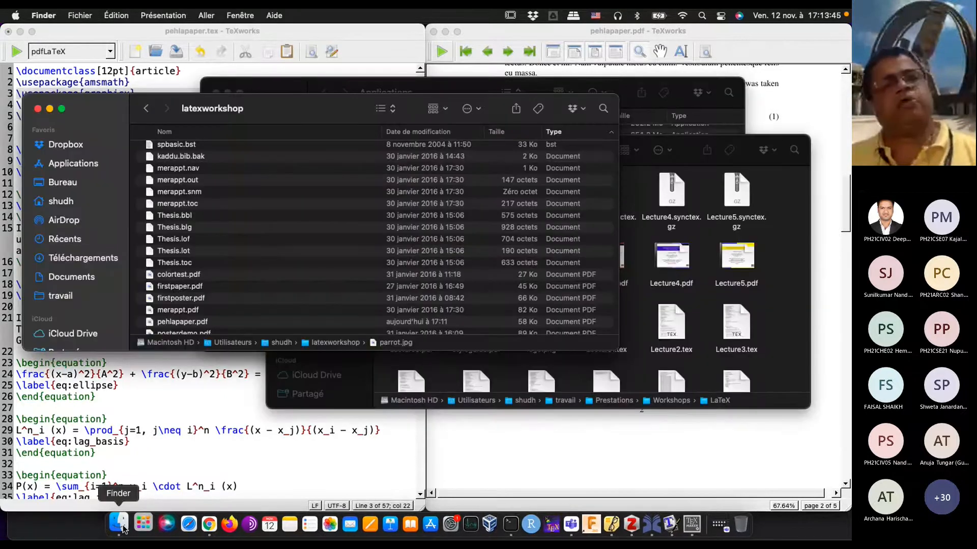
{"action": "scroll", "coordinate": [219, 243], "scroll_direction": "down", "scroll_amount": 8}
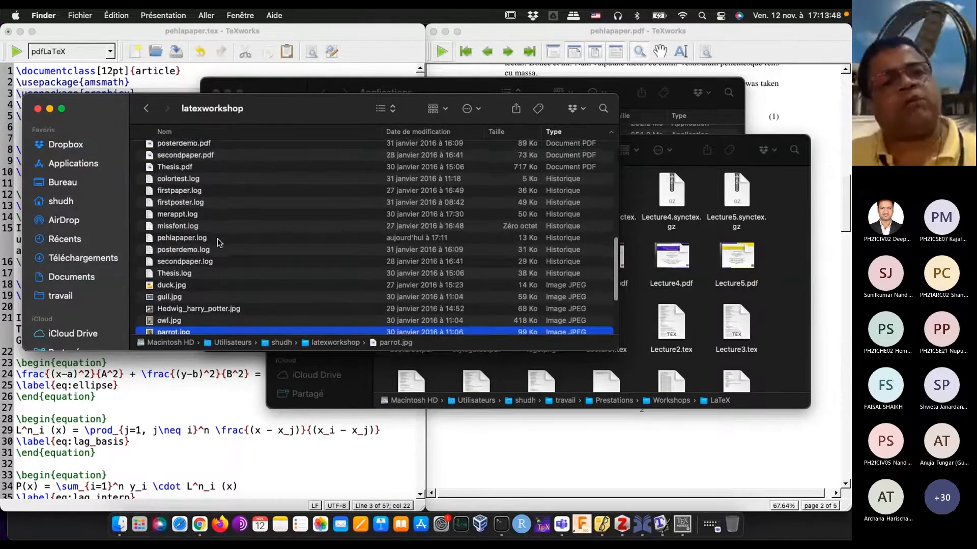
{"action": "scroll", "coordinate": [219, 243], "scroll_direction": "down", "scroll_amount": 3}
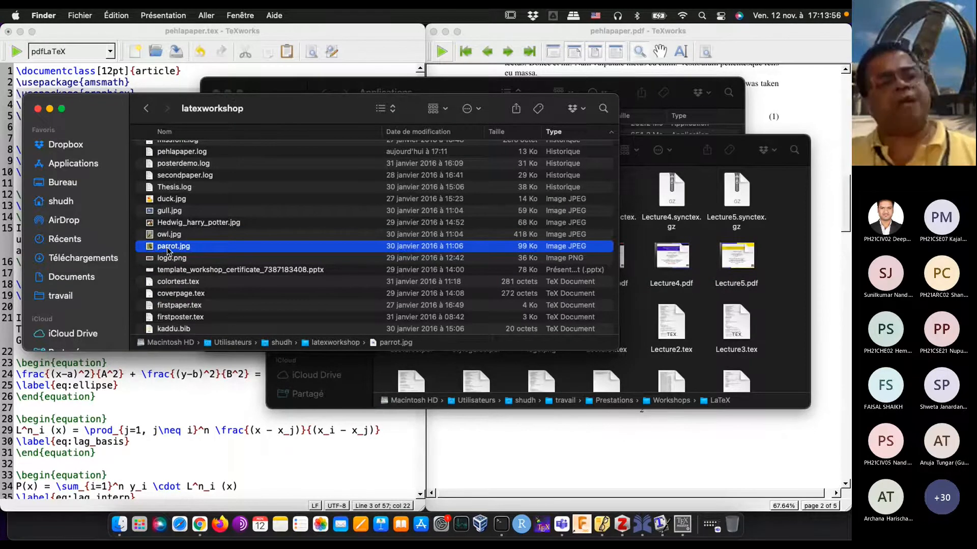
{"action": "left_click", "coordinate": [137, 421]}
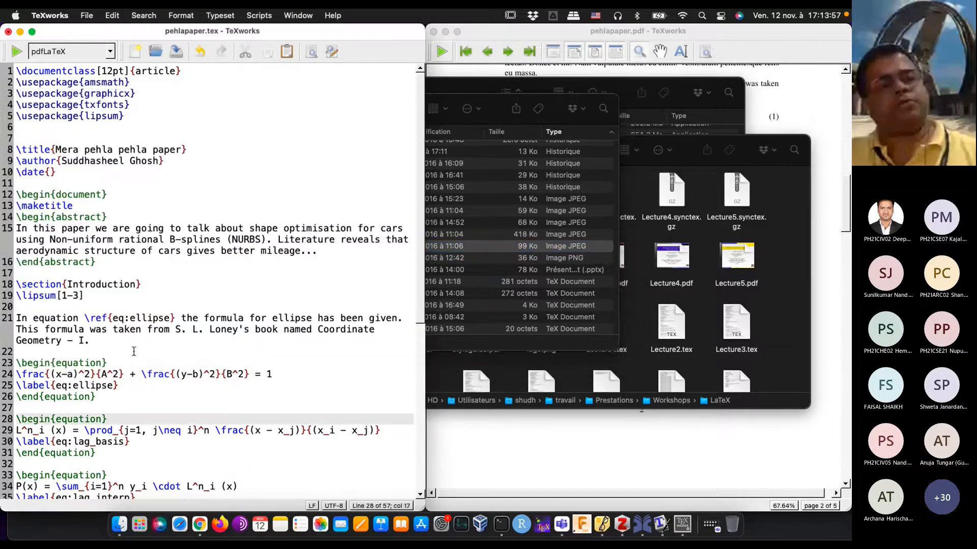
Step: Insert an empty figure environment between the Lagrange interpolant paragraph and the chi-squared paragraph
{"action": "scroll", "coordinate": [129, 328], "scroll_direction": "down", "scroll_amount": 5}
{"action": "scroll", "coordinate": [129, 328], "scroll_direction": "down", "scroll_amount": 4}
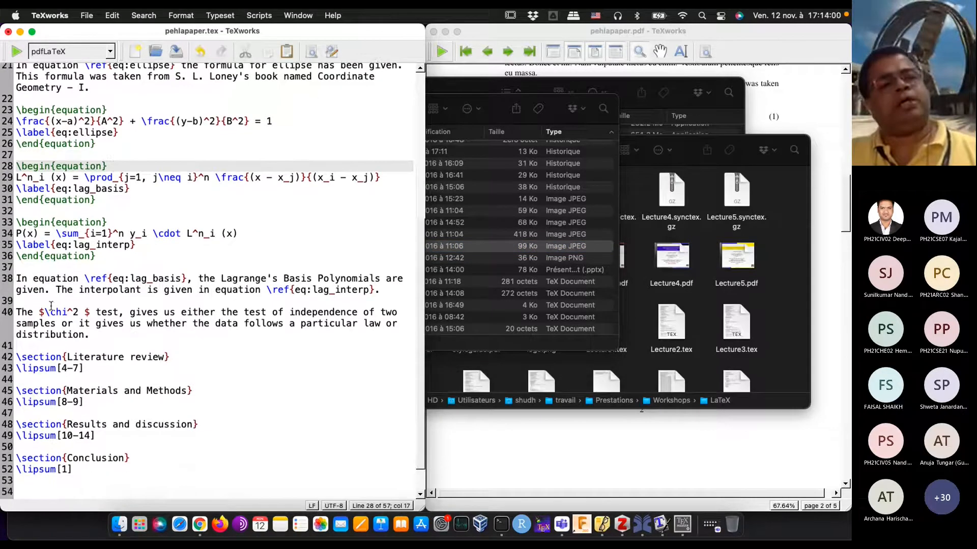
{"action": "left_click", "coordinate": [389, 291]}
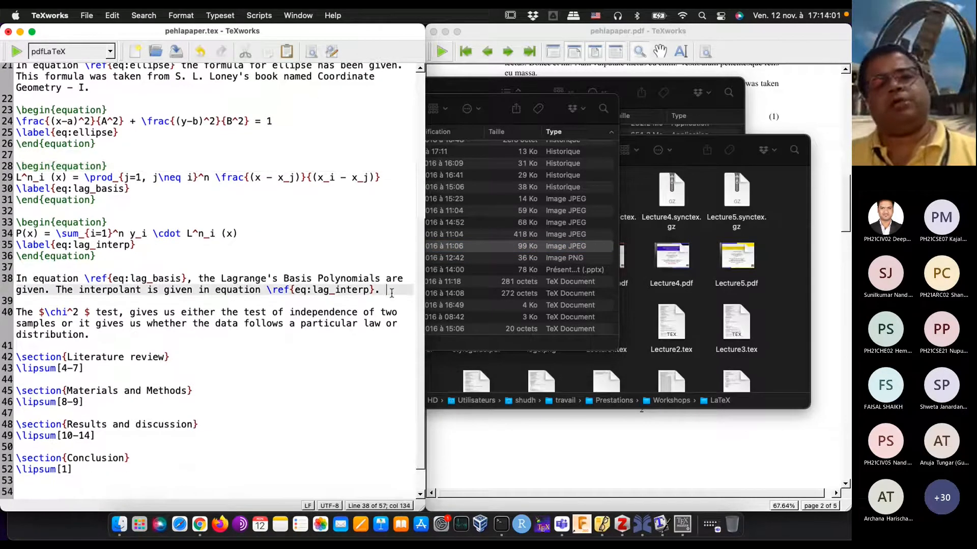
{"action": "key", "text": "Return"}
{"action": "key", "text": "Return"}
{"action": "type", "text": "\\"}
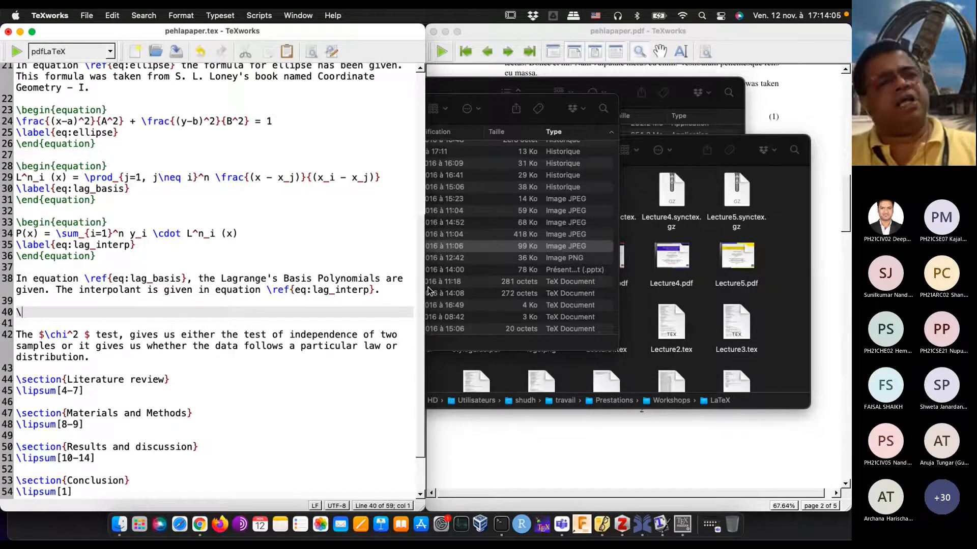
{"action": "type", "text": "begin{"}
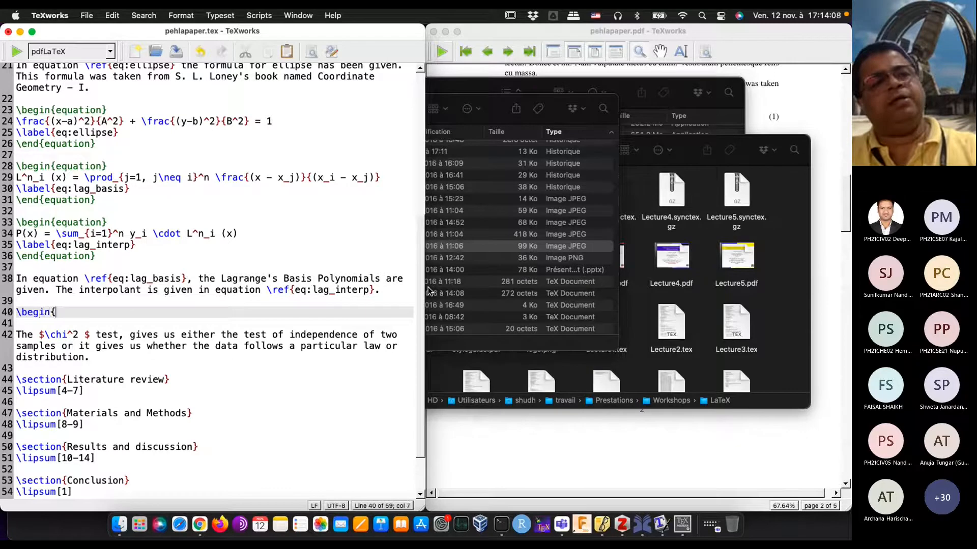
{"action": "type", "text": "figure}"}
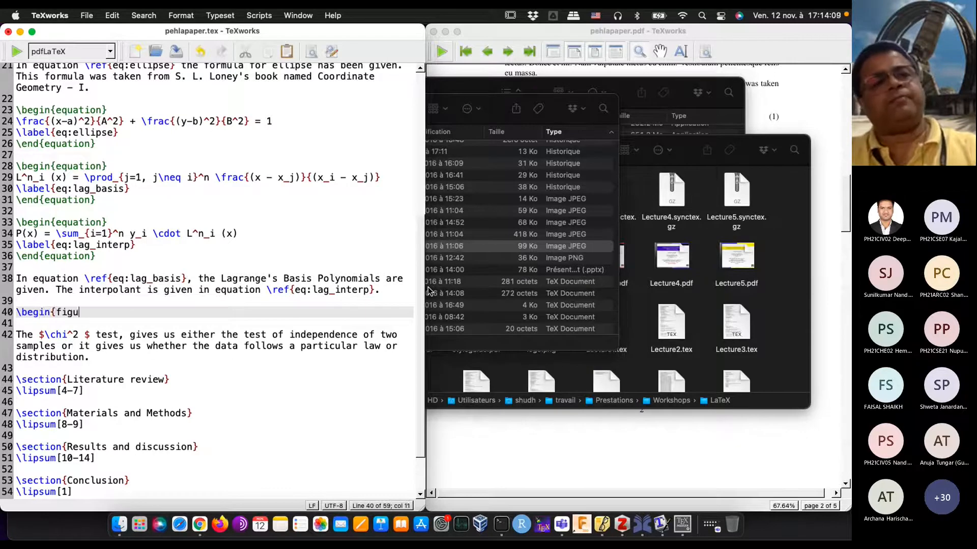
{"action": "key", "text": "Return"}
{"action": "key", "text": "Return"}
{"action": "type", "text": "\\en"}
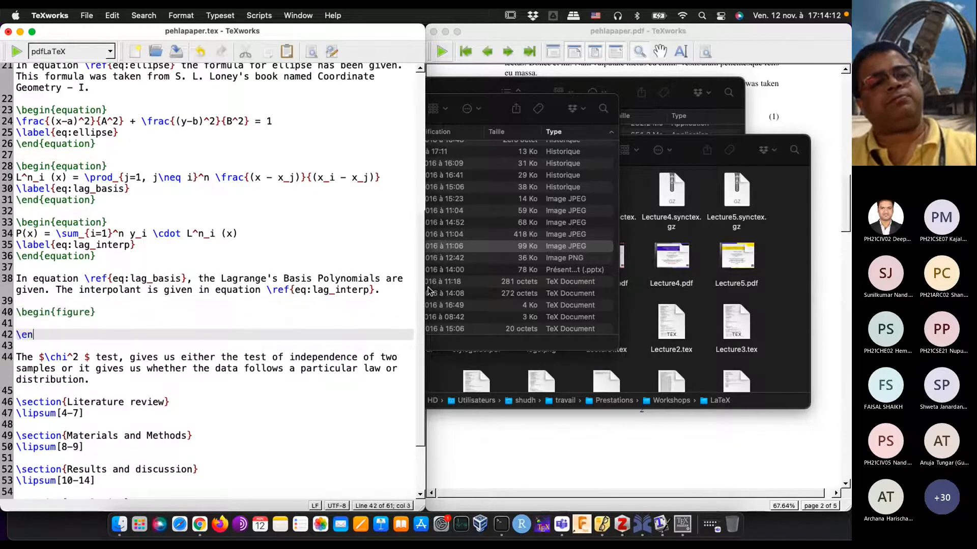
{"action": "type", "text": "d{figu"}
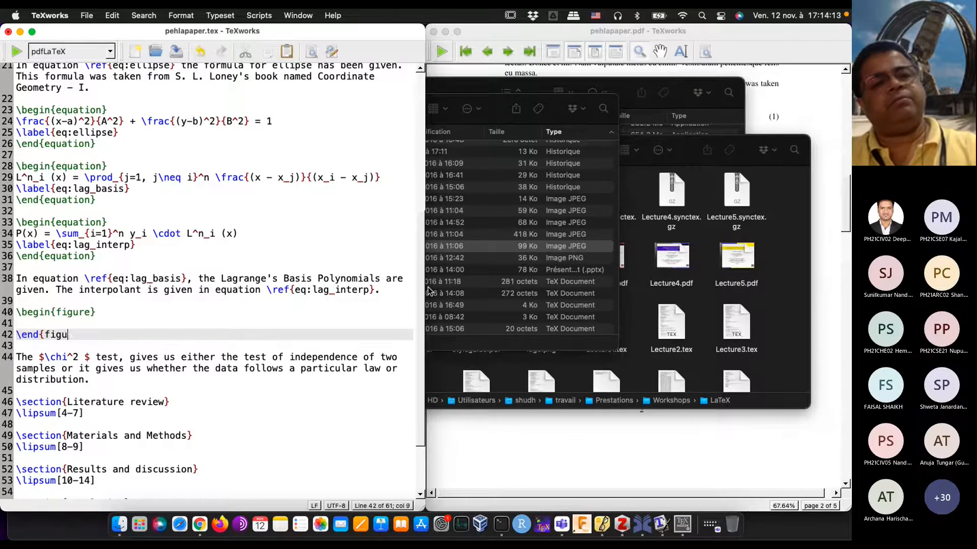
{"action": "type", "text": "re}"}
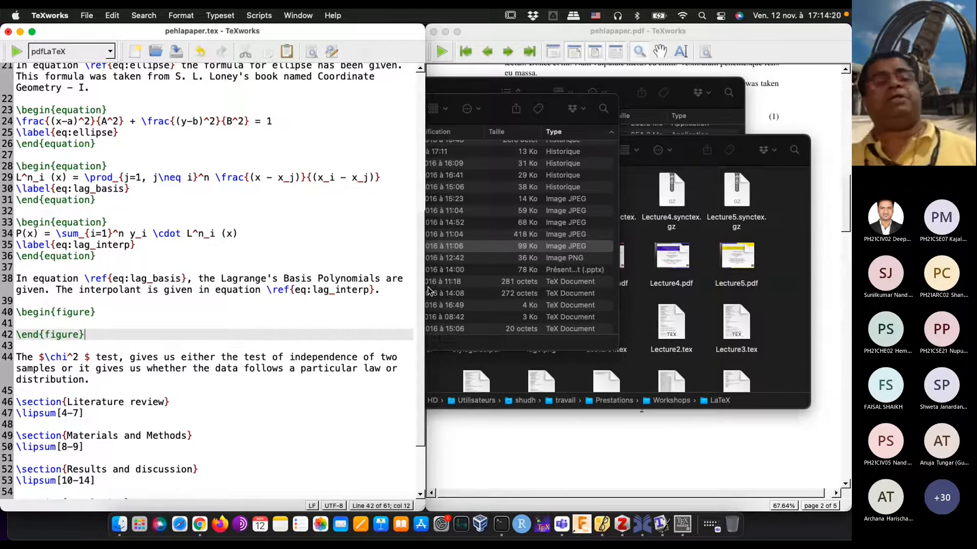
Step: Include the image inside the figure environment with \includegraphics{parrot.jpg}
{"action": "key", "text": "Up"}
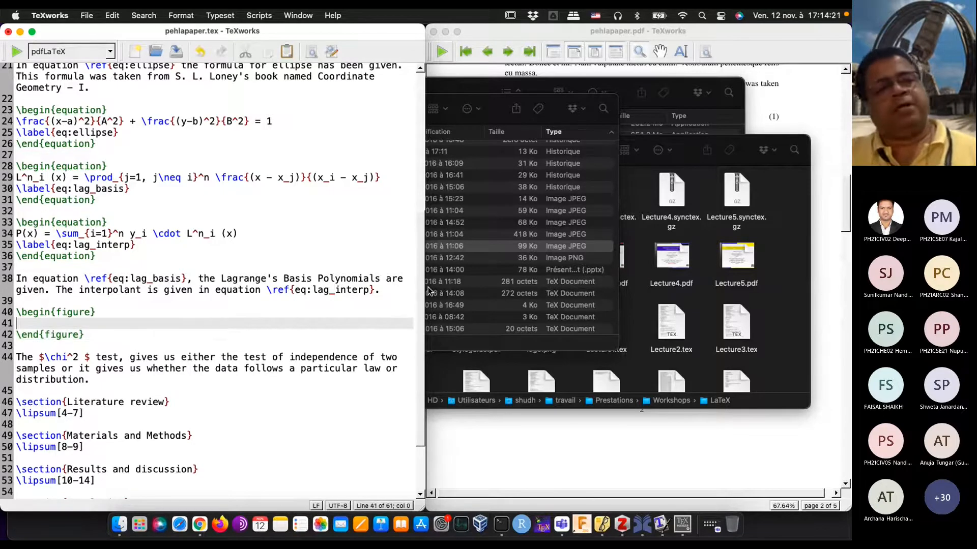
{"action": "type", "text": "\\"}
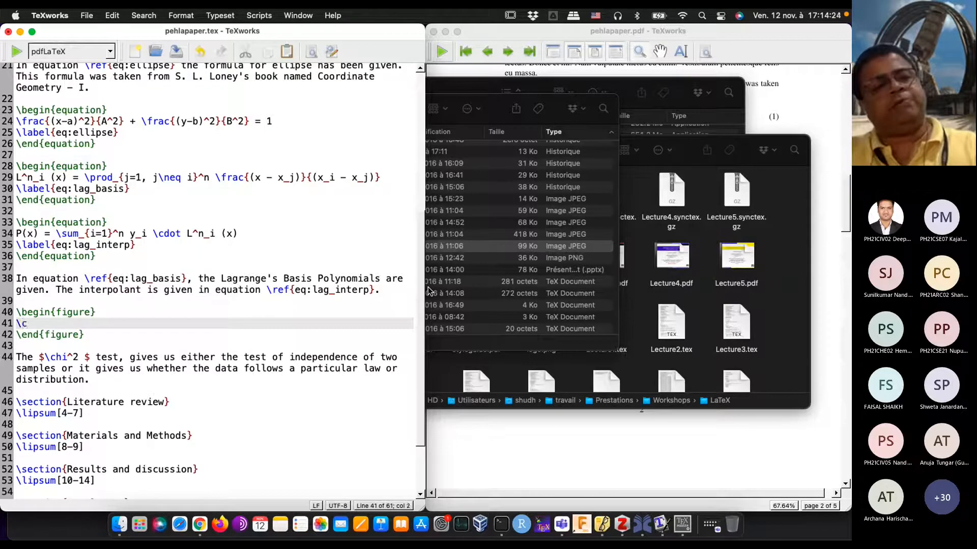
{"action": "key", "text": "BackSpace"}
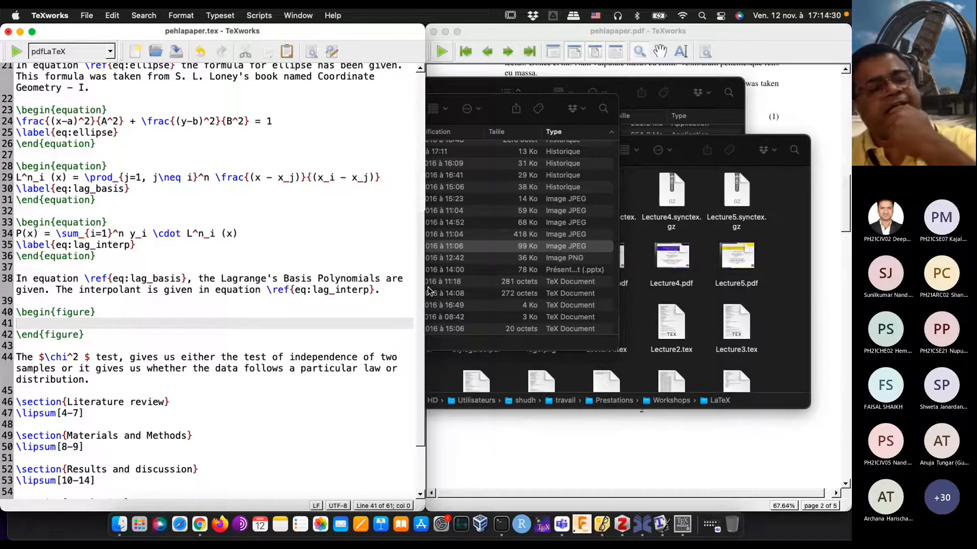
{"action": "type", "text": "\\inc"}
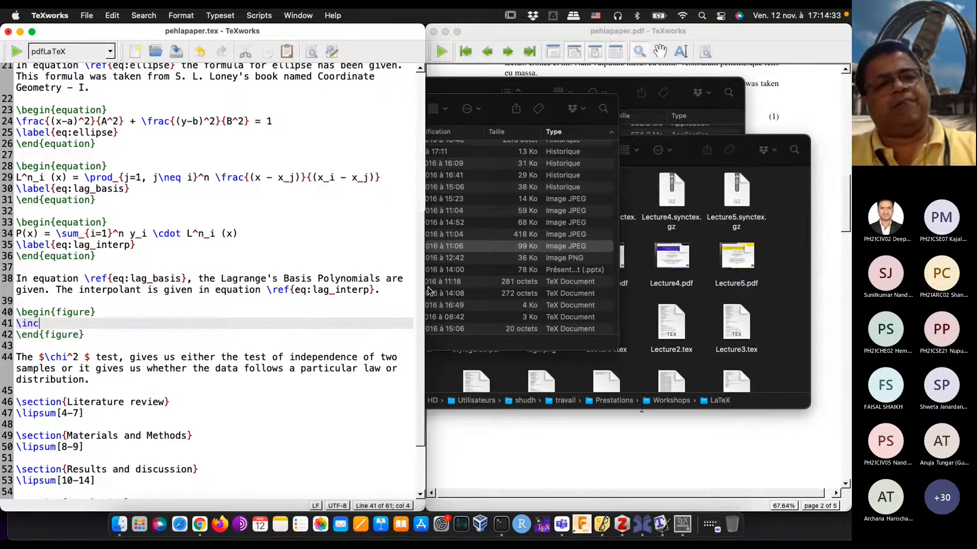
{"action": "type", "text": "ludegraphics"}
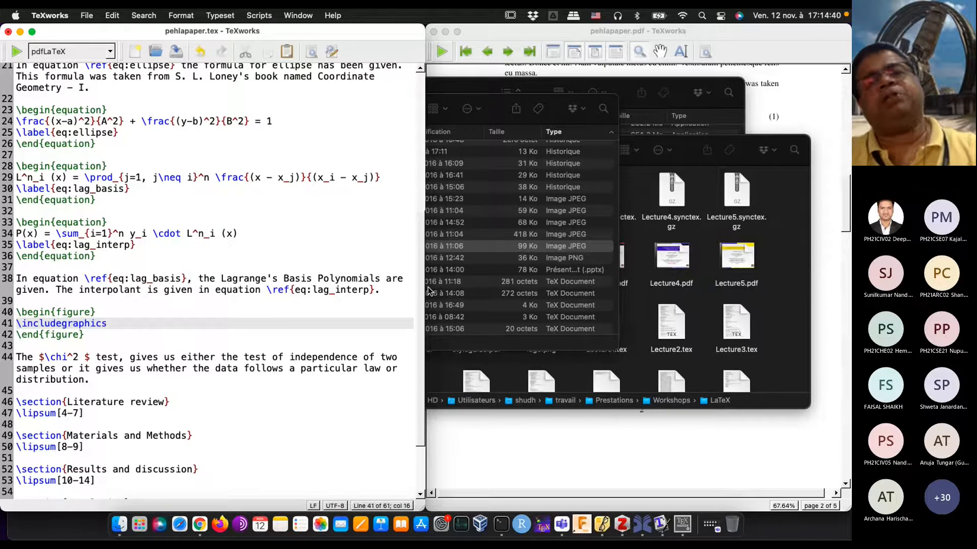
{"action": "type", "text": "{p"}
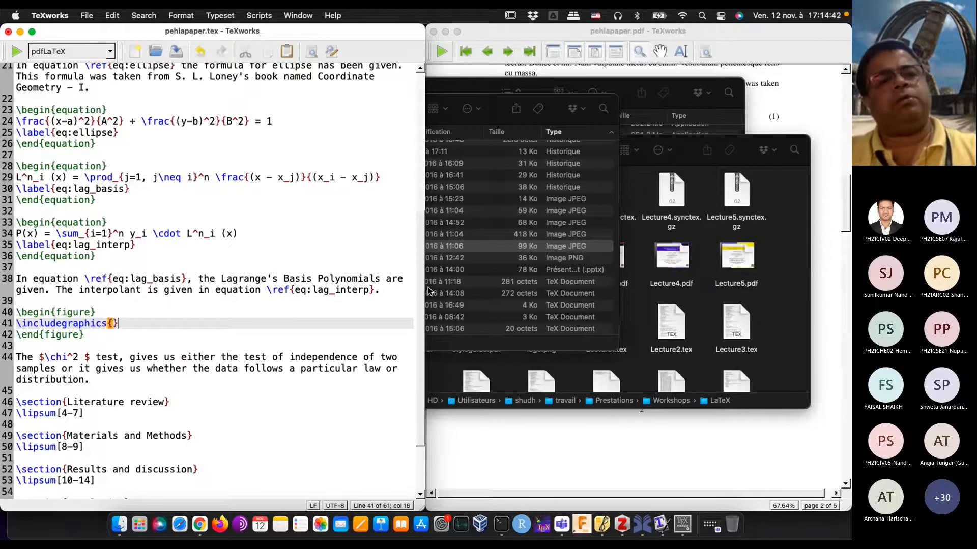
{"action": "type", "text": "arrot"}
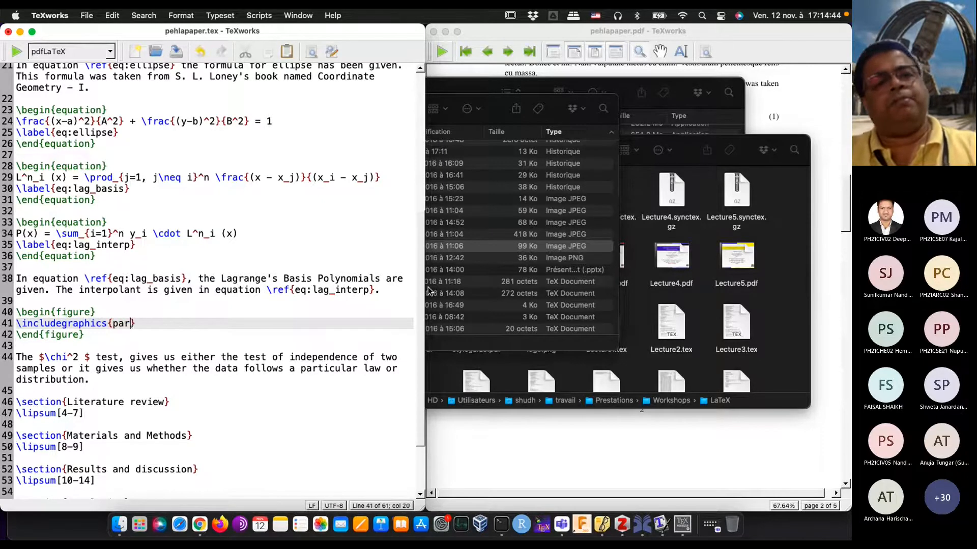
{"action": "type", "text": ".jpg"}
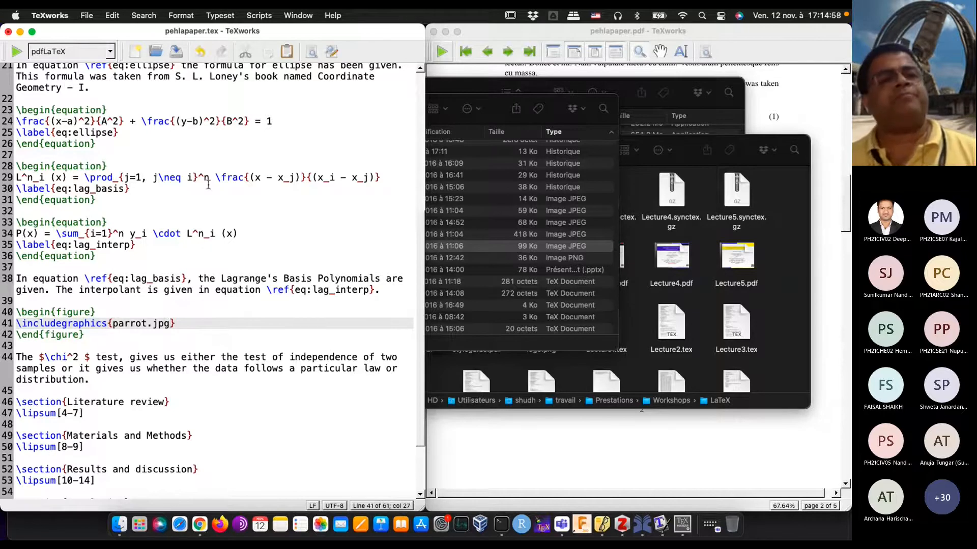
Step: Typeset the document with pdfLaTeX and view the parrot image in the PDF preview
{"action": "left_click", "coordinate": [22, 54]}
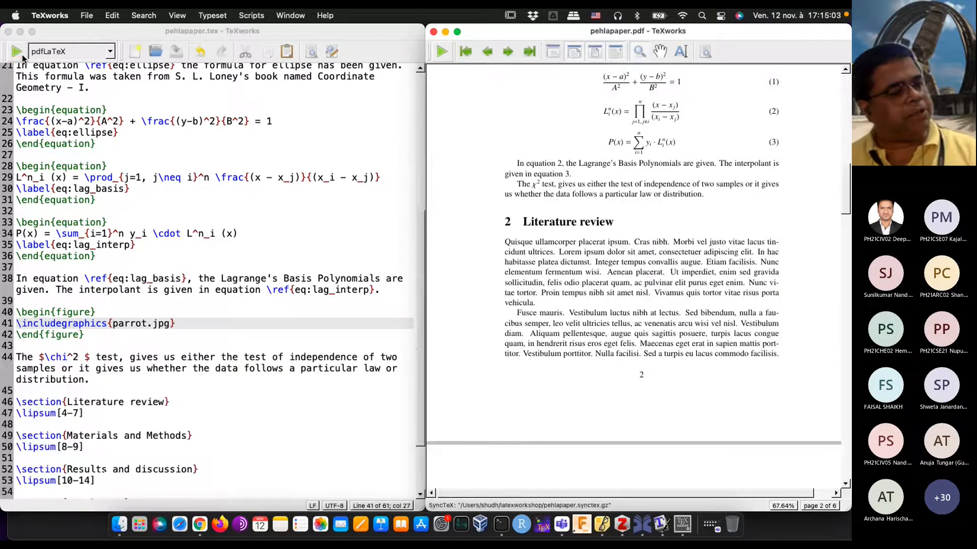
{"action": "scroll", "coordinate": [625, 281], "scroll_direction": "down", "scroll_amount": 10}
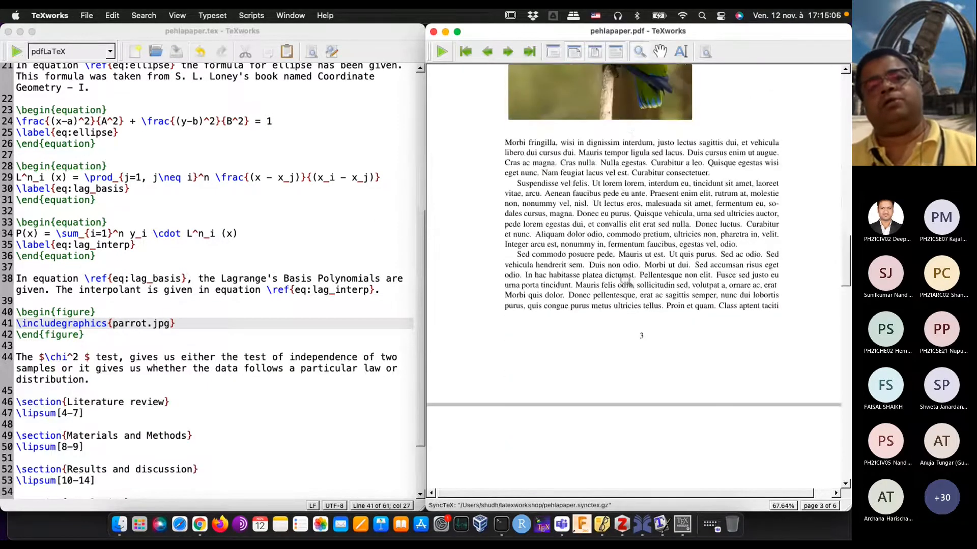
{"action": "scroll", "coordinate": [626, 281], "scroll_direction": "down", "scroll_amount": 5}
{"action": "scroll", "coordinate": [626, 280], "scroll_direction": "up", "scroll_amount": 7}
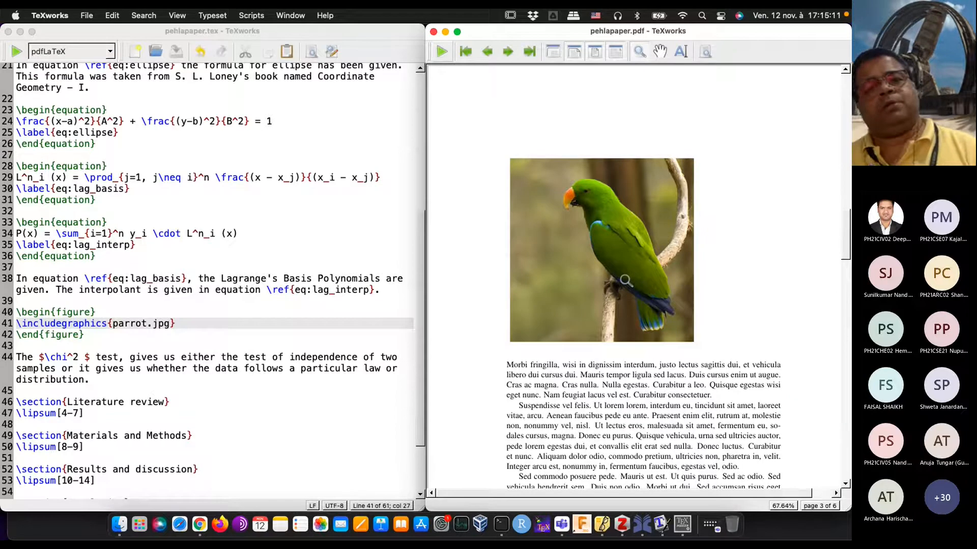
Step: Add \caption{This is a parrot, green in colour} below the \includegraphics line and typeset the document
{"action": "left_click", "coordinate": [200, 323]}
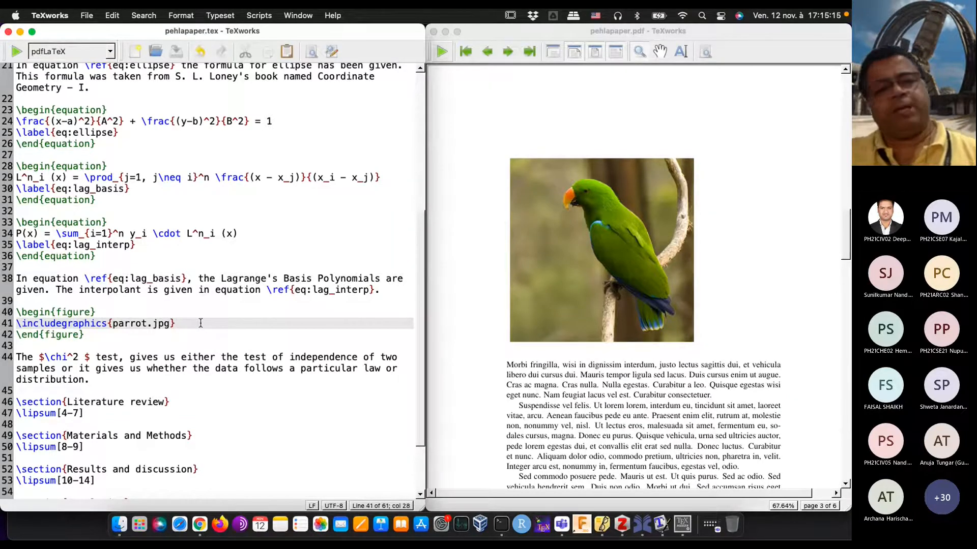
{"action": "key", "text": "Return"}
{"action": "type", "text": "\\"}
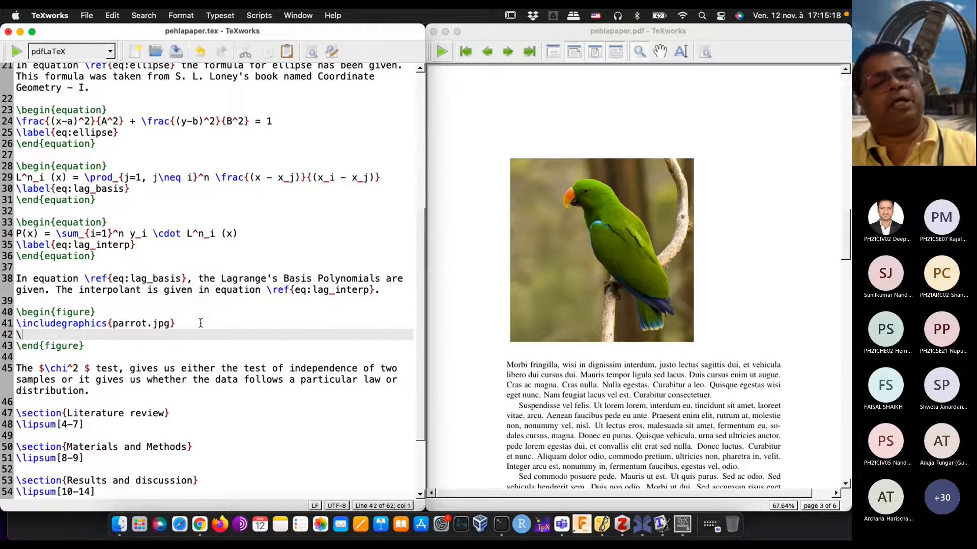
{"action": "type", "text": "caption{"}
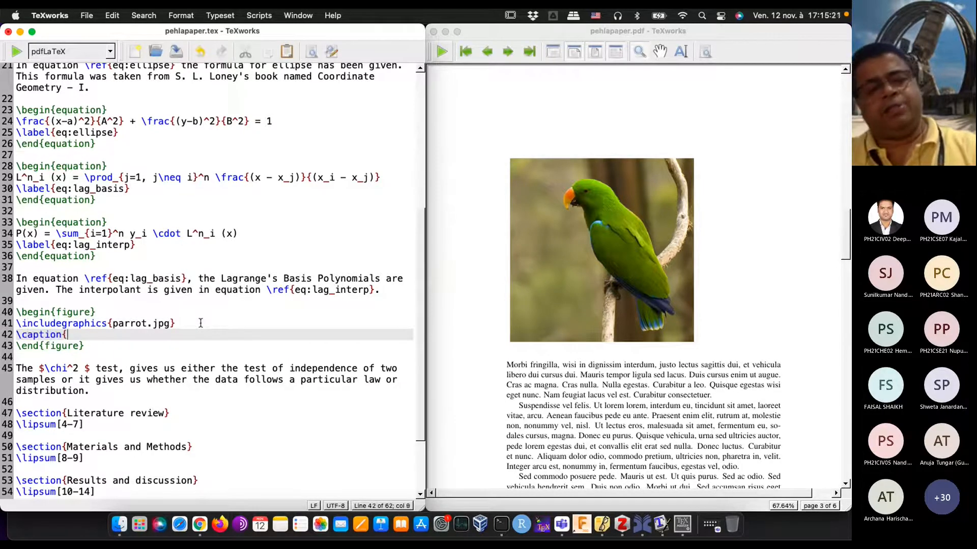
{"action": "type", "text": "This is a"}
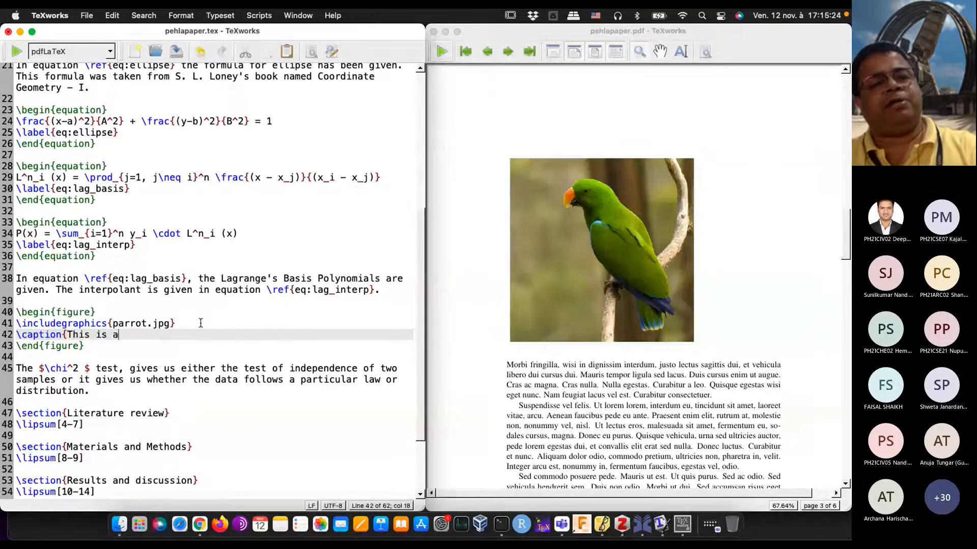
{"action": "type", "text": " parrot,"}
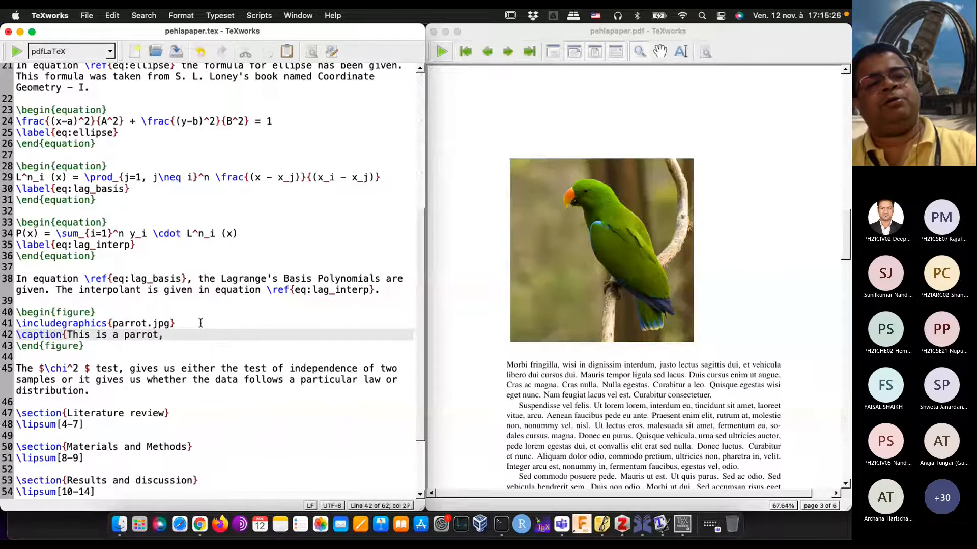
{"action": "type", "text": " gr"}
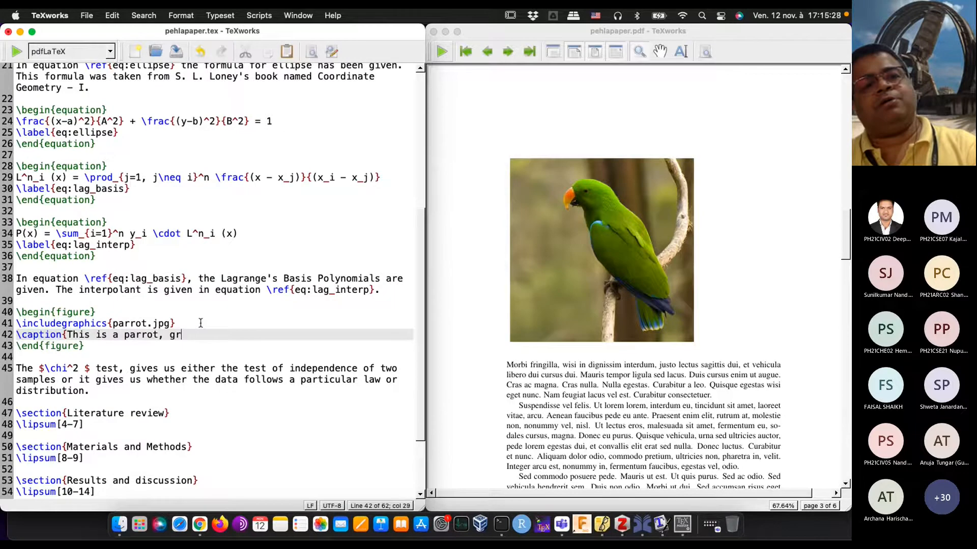
{"action": "type", "text": "een in colour}"}
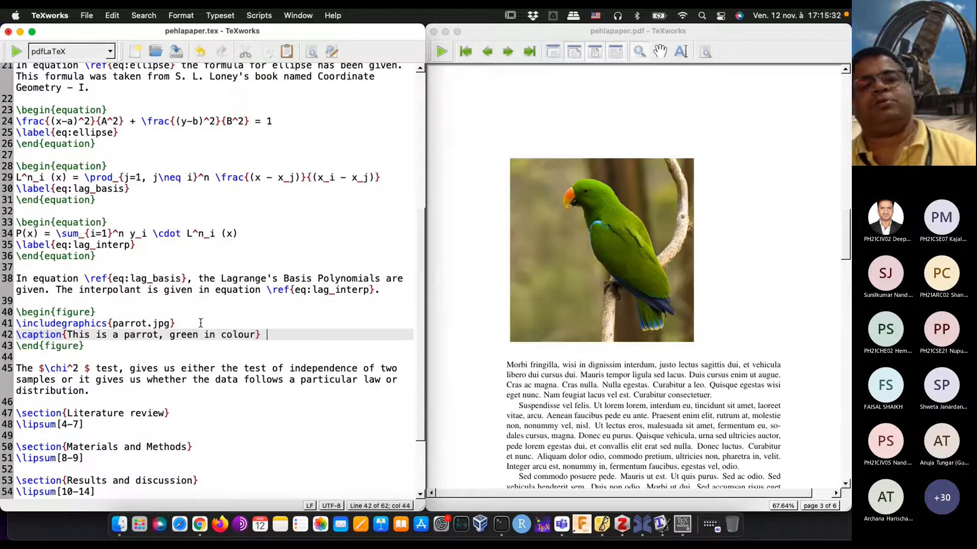
{"action": "left_click", "coordinate": [19, 51]}
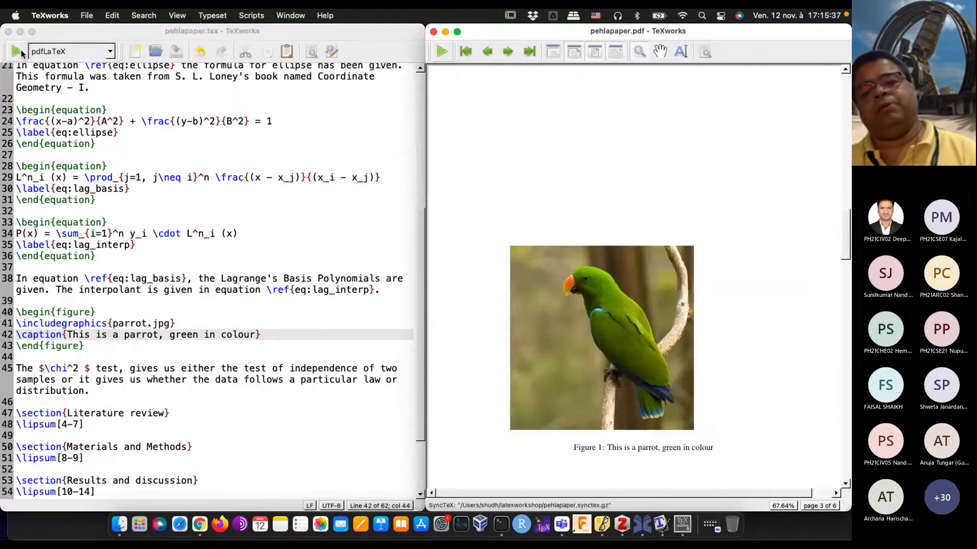
{"action": "scroll", "coordinate": [588, 271], "scroll_direction": "down", "scroll_amount": 4}
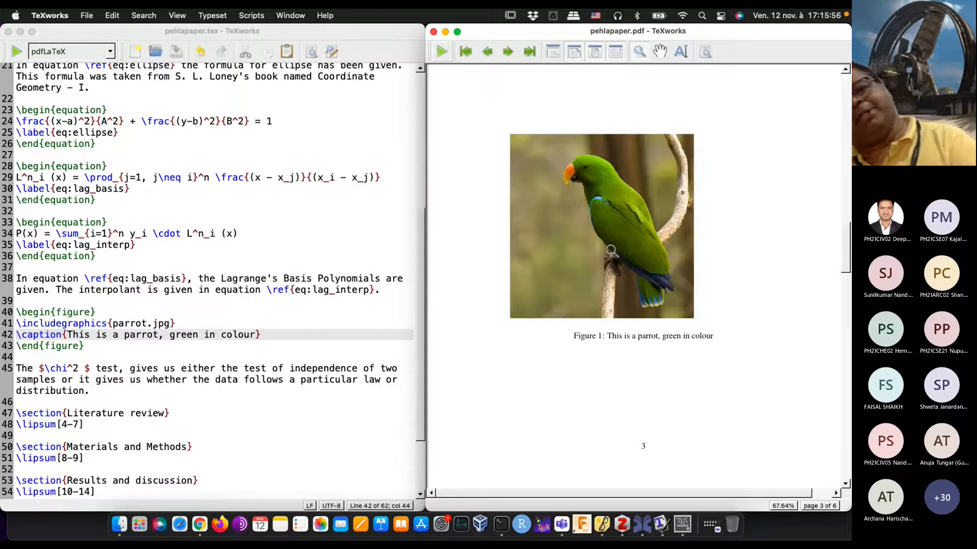
Step: Insert \centering on its own line directly after \begin{figure} and typeset the document
{"action": "left_click", "coordinate": [120, 314]}
{"action": "key", "text": "Return"}
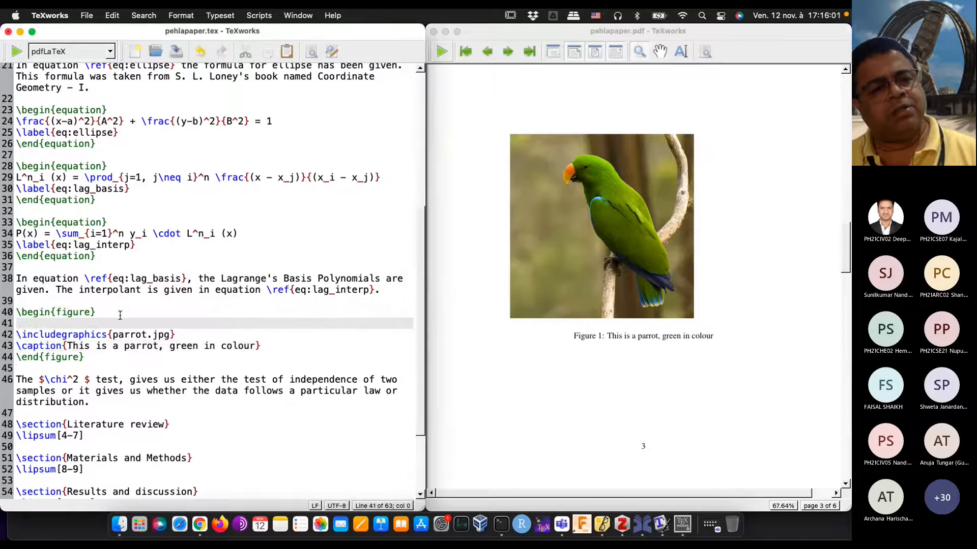
{"action": "type", "text": "\\ce"}
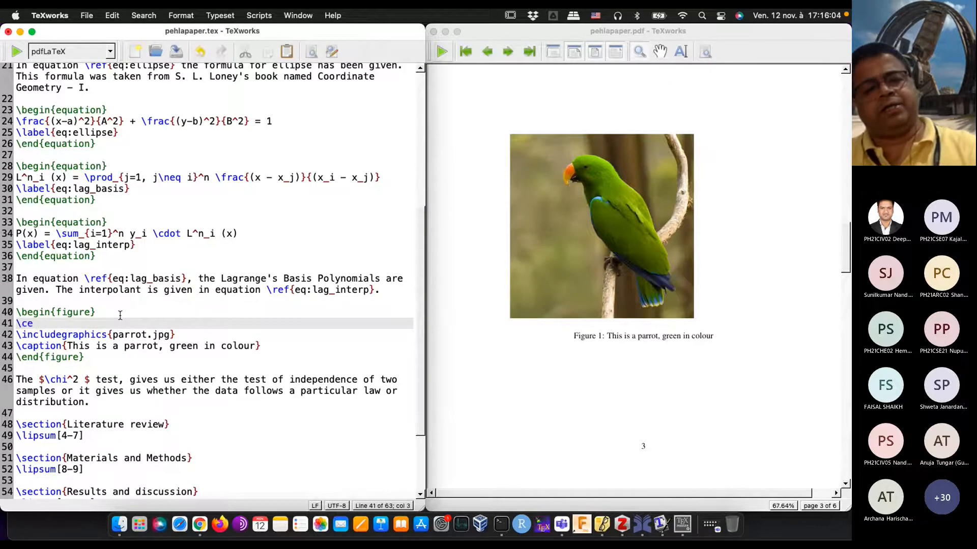
{"action": "type", "text": "ntering"}
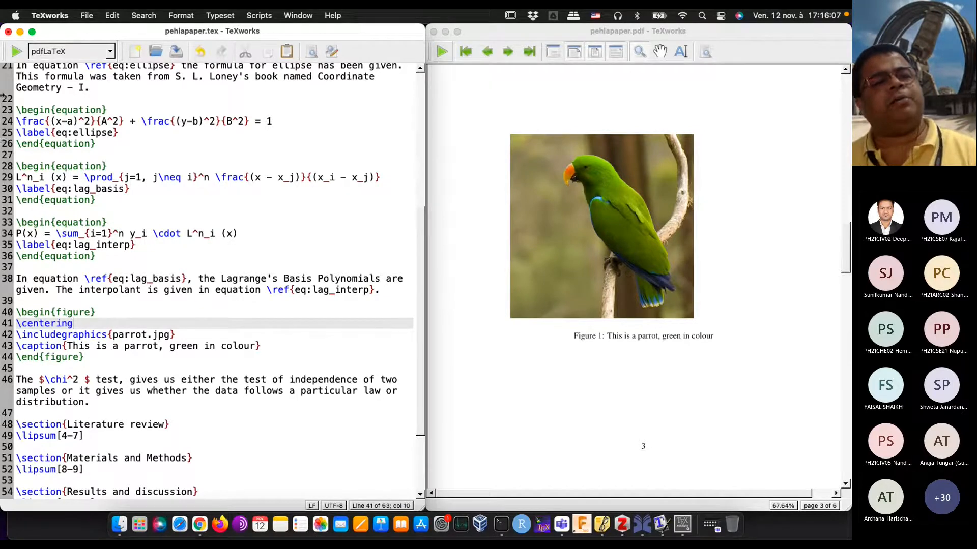
{"action": "left_click", "coordinate": [14, 55]}
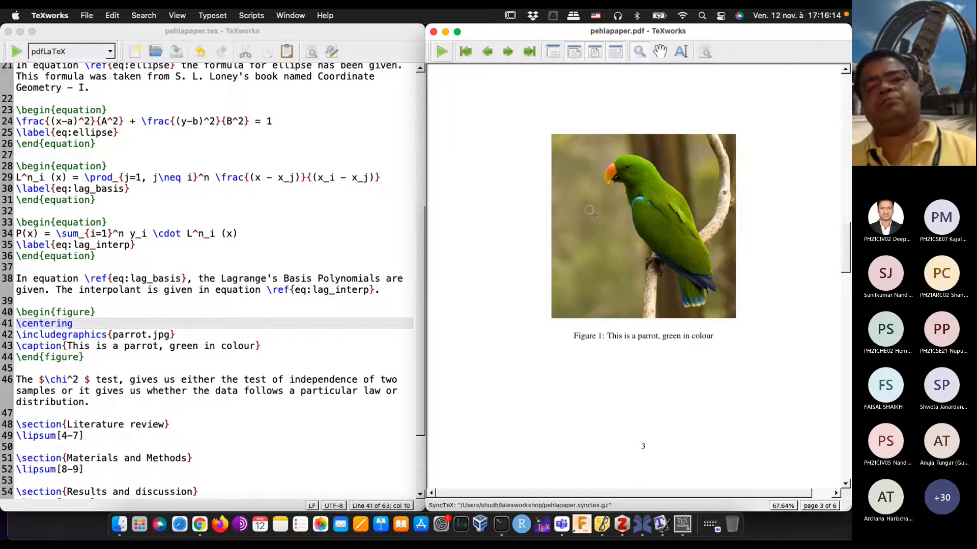
Step: Examine the parrot figure's alignment and its placement between the surrounding pages in the PDF preview
{"action": "scroll", "coordinate": [590, 211], "scroll_direction": "down", "scroll_amount": 5}
{"action": "scroll", "coordinate": [589, 209], "scroll_direction": "up", "scroll_amount": 7}
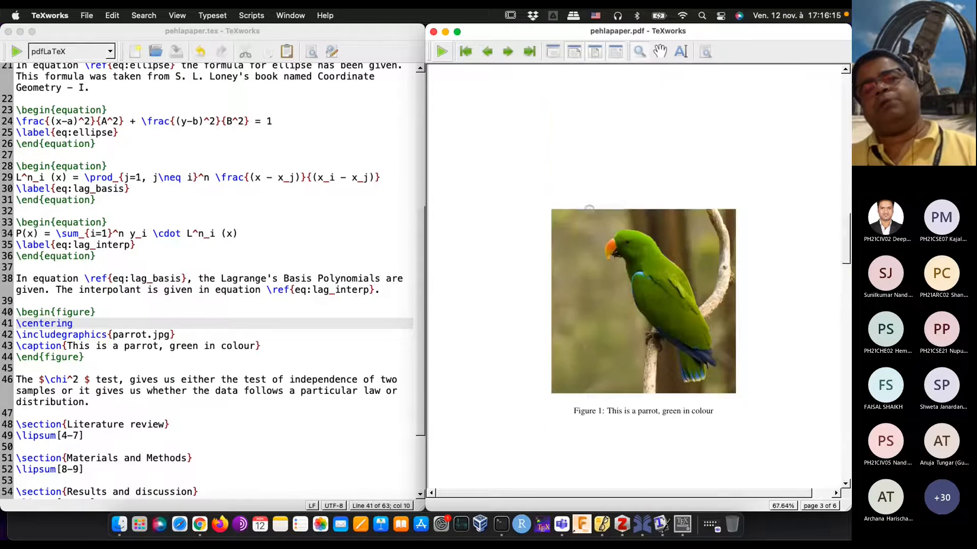
{"action": "scroll", "coordinate": [588, 208], "scroll_direction": "up", "scroll_amount": 5}
{"action": "scroll", "coordinate": [589, 211], "scroll_direction": "down", "scroll_amount": 8}
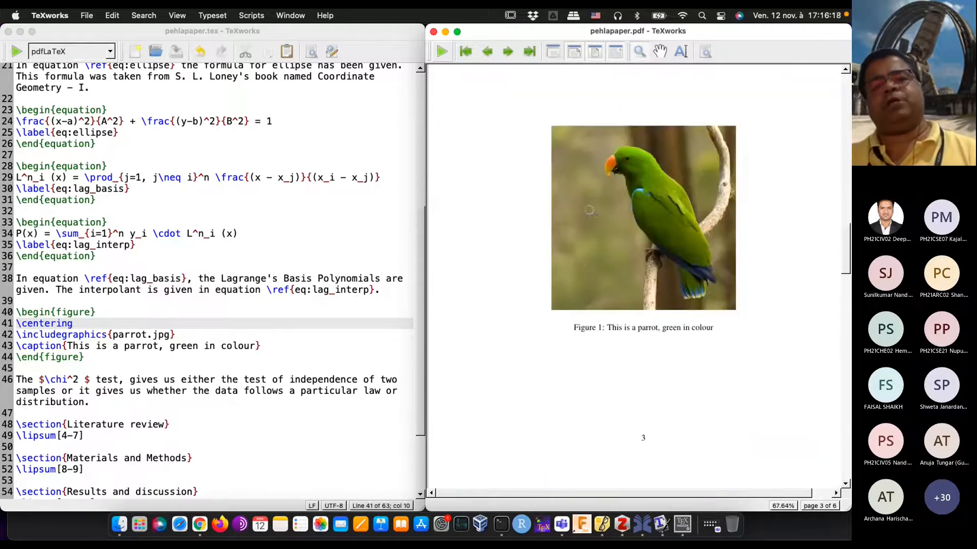
{"action": "scroll", "coordinate": [589, 210], "scroll_direction": "down", "scroll_amount": 8}
{"action": "scroll", "coordinate": [589, 211], "scroll_direction": "up", "scroll_amount": 8}
{"action": "scroll", "coordinate": [589, 211], "scroll_direction": "up", "scroll_amount": 5}
{"action": "scroll", "coordinate": [591, 211], "scroll_direction": "up", "scroll_amount": 3}
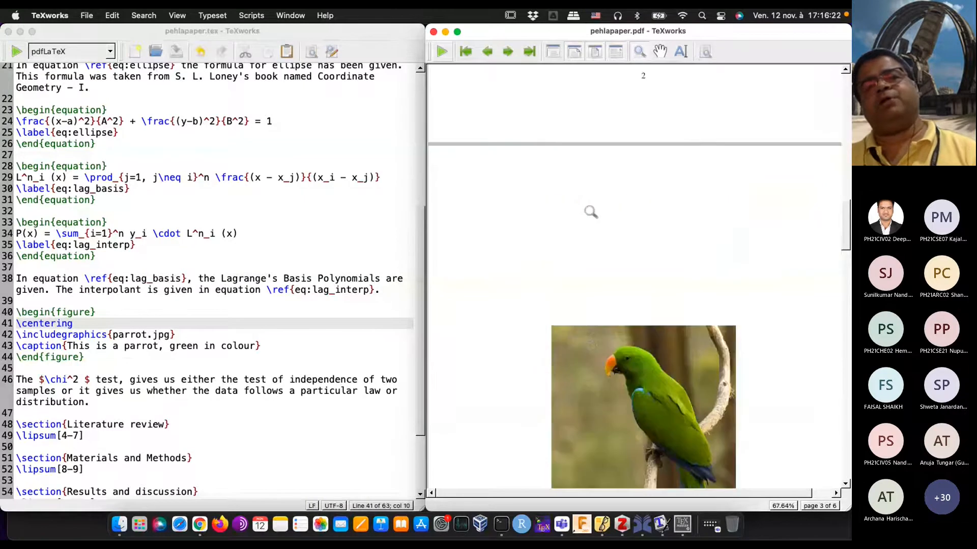
{"action": "scroll", "coordinate": [590, 212], "scroll_direction": "down", "scroll_amount": 10}
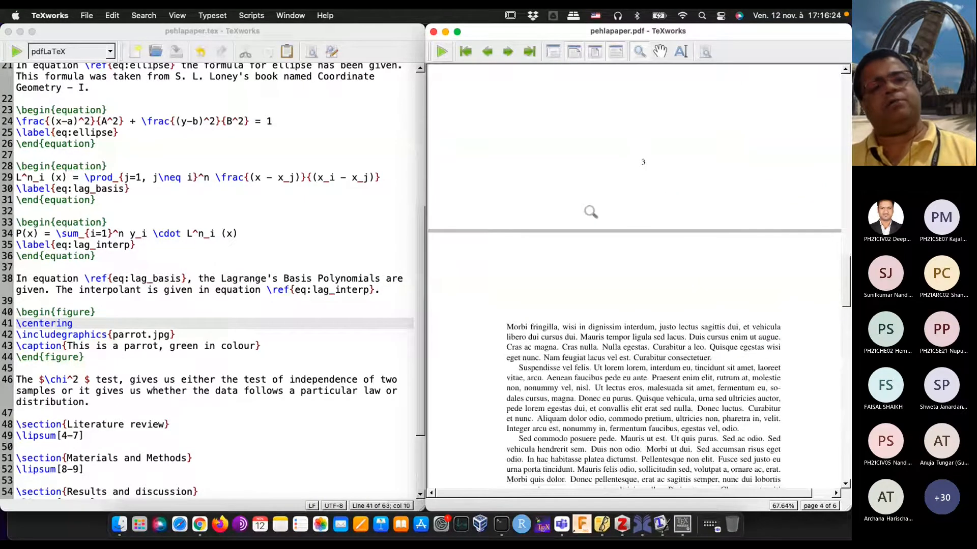
{"action": "scroll", "coordinate": [591, 212], "scroll_direction": "up", "scroll_amount": 10}
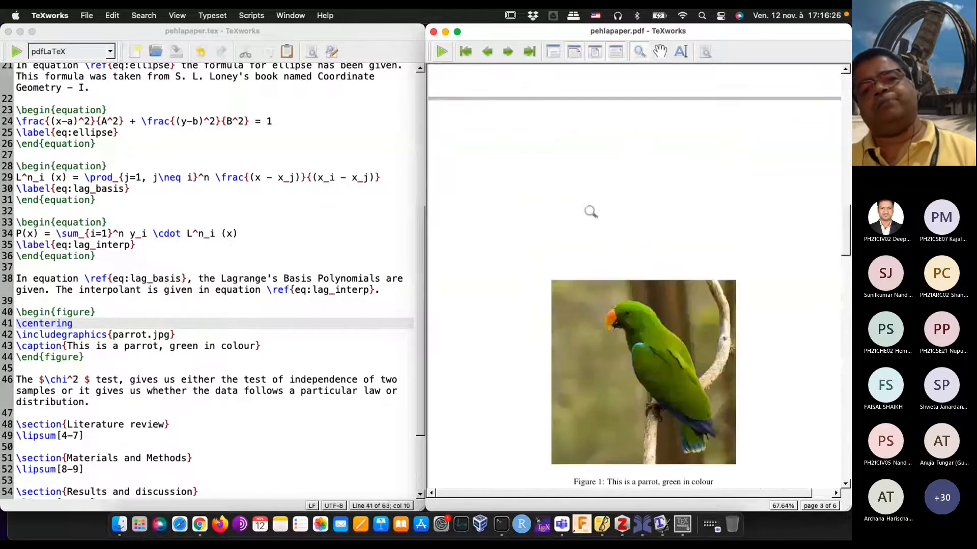
{"action": "scroll", "coordinate": [589, 210], "scroll_direction": "down", "scroll_amount": 4}
{"action": "scroll", "coordinate": [589, 210], "scroll_direction": "down", "scroll_amount": 4}
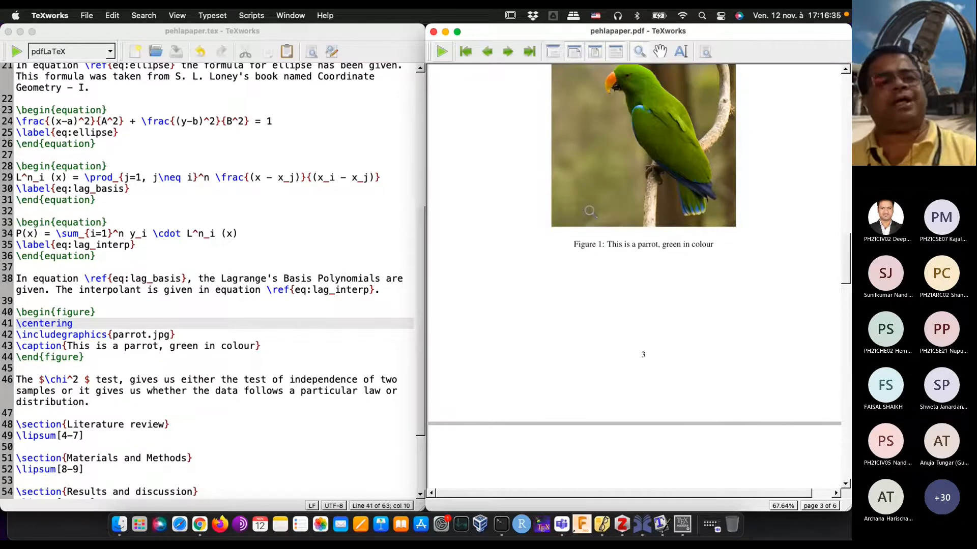
Step: Add the option [scale=0.6] to the \includegraphics command for parrot.jpg and typeset the document
{"action": "left_click", "coordinate": [109, 337]}
{"action": "type", "text": "[scale="}
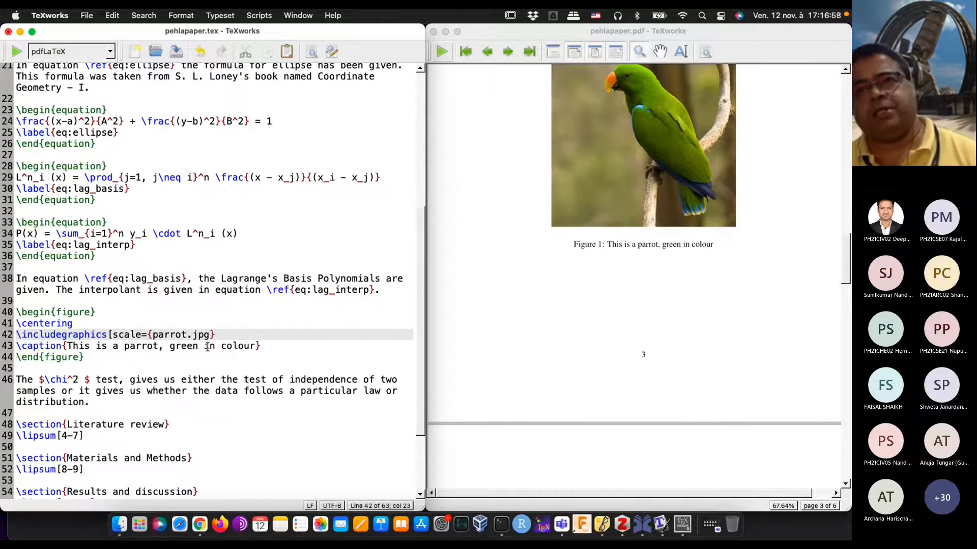
{"action": "type", "text": "0.6]"}
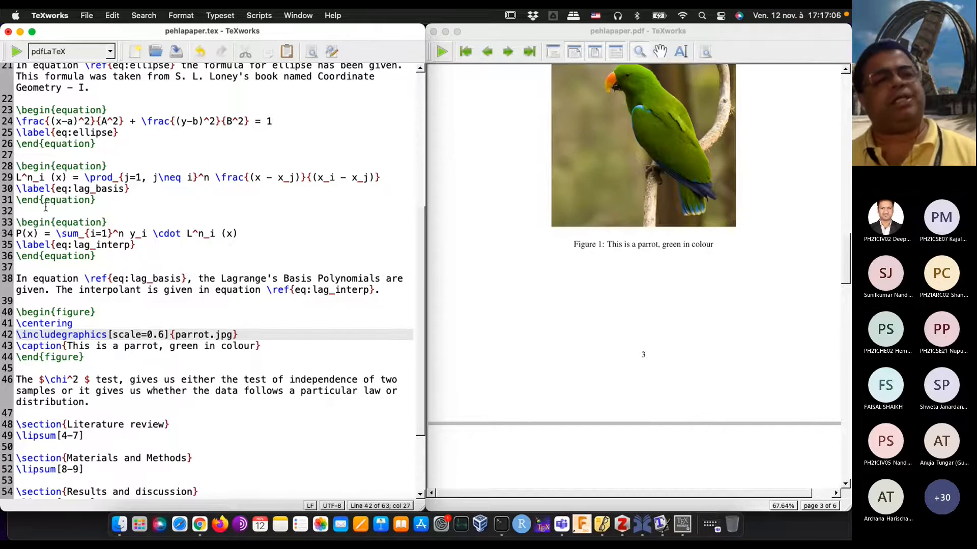
{"action": "left_click", "coordinate": [17, 52]}
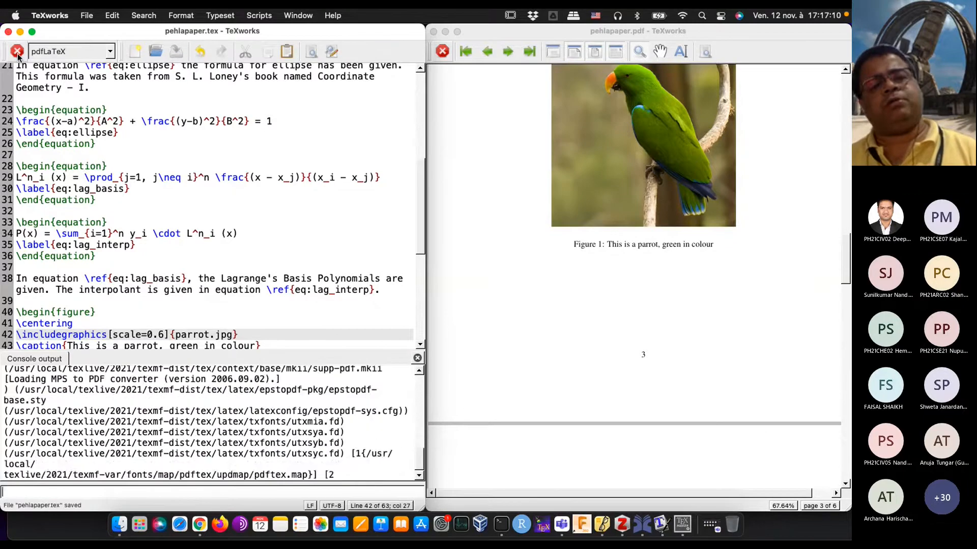
Step: Examine the scaled parrot figure's size, caption and position relative to the text and equations in the PDF preview
{"action": "scroll", "coordinate": [619, 205], "scroll_direction": "up", "scroll_amount": 10}
{"action": "scroll", "coordinate": [620, 205], "scroll_direction": "down", "scroll_amount": 5}
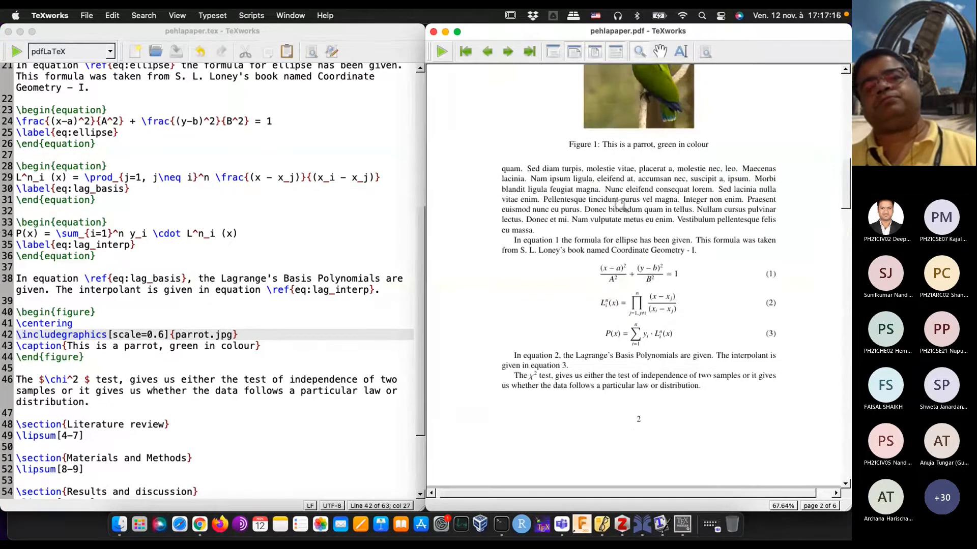
{"action": "scroll", "coordinate": [619, 205], "scroll_direction": "up", "scroll_amount": 12}
{"action": "scroll", "coordinate": [621, 206], "scroll_direction": "down", "scroll_amount": 6}
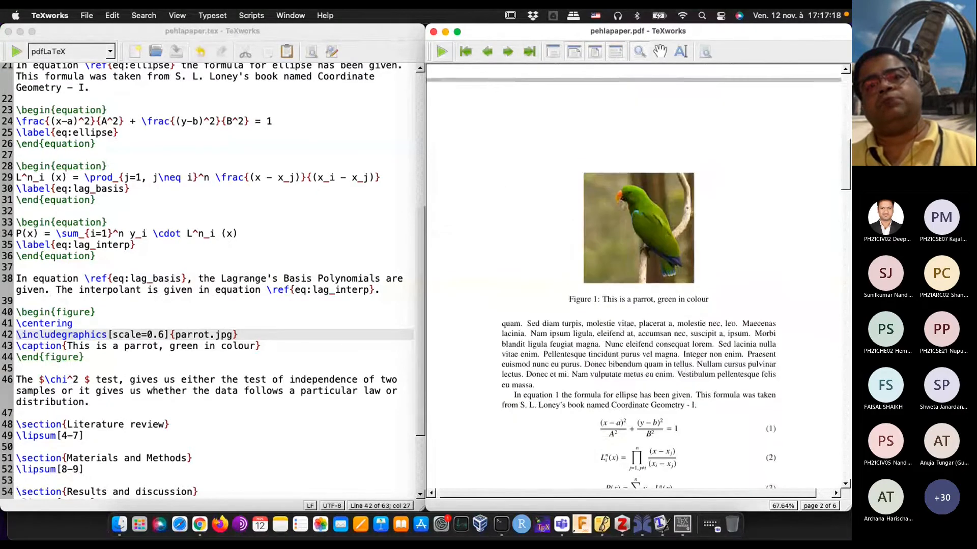
{"action": "scroll", "coordinate": [621, 206], "scroll_direction": "down", "scroll_amount": 5}
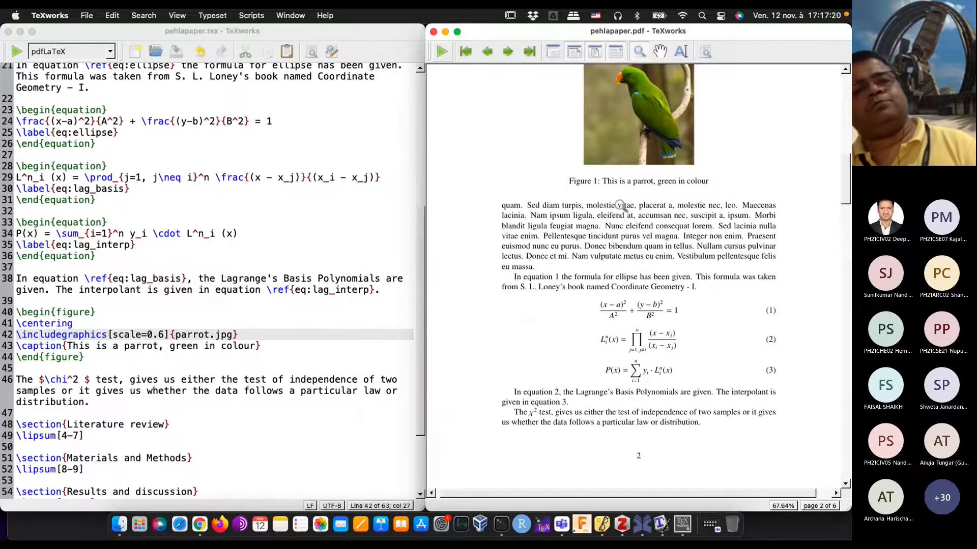
{"action": "scroll", "coordinate": [621, 206], "scroll_direction": "down", "scroll_amount": 11}
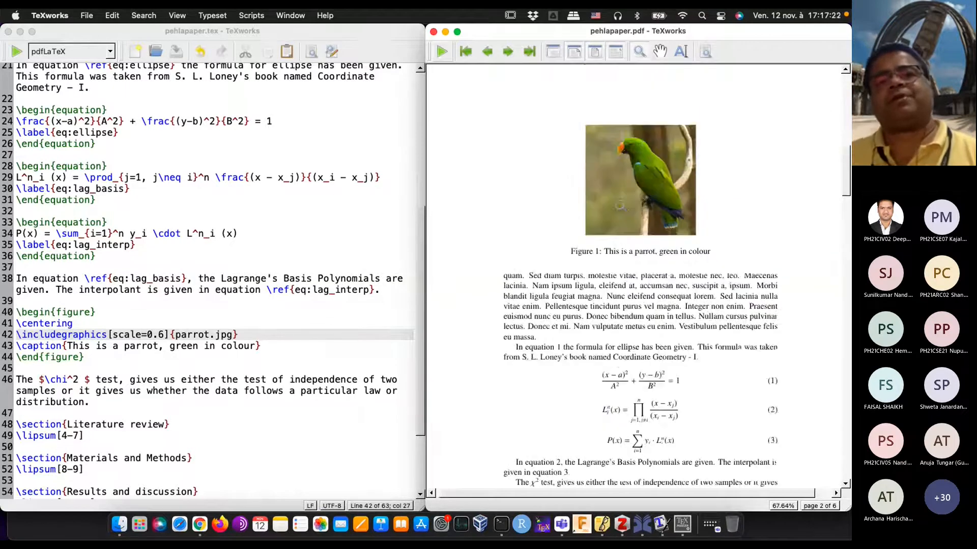
{"action": "scroll", "coordinate": [620, 205], "scroll_direction": "down", "scroll_amount": 2}
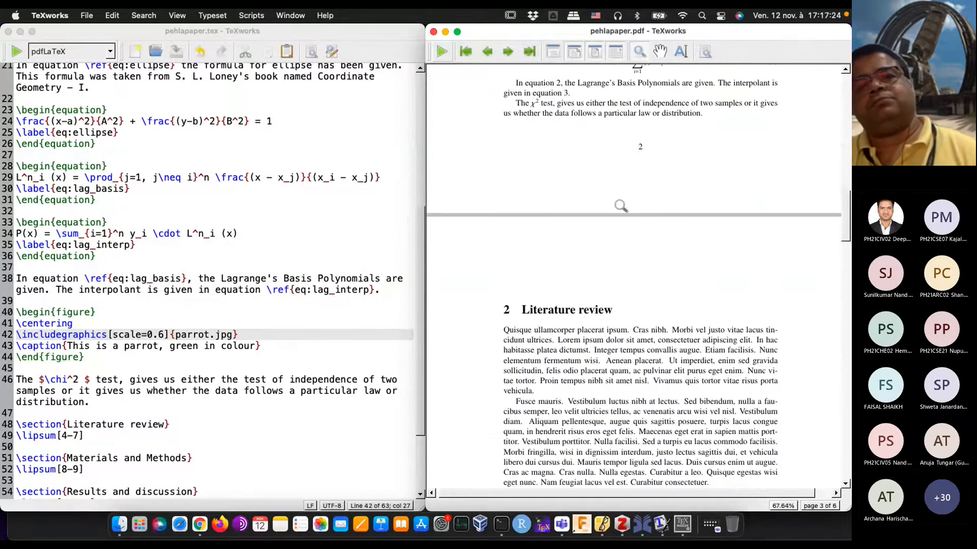
{"action": "scroll", "coordinate": [620, 205], "scroll_direction": "up", "scroll_amount": 14}
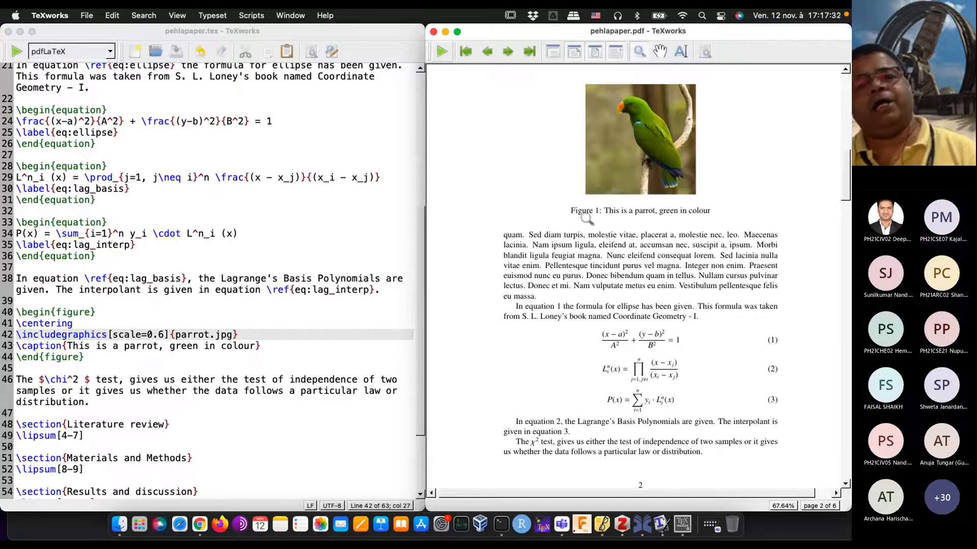
{"action": "mouse_move", "coordinate": [586, 218]}
{"action": "left_mouse_down"}
{"action": "mouse_move", "coordinate": [571, 211]}
{"action": "mouse_move", "coordinate": [581, 216]}
{"action": "left_mouse_up"}
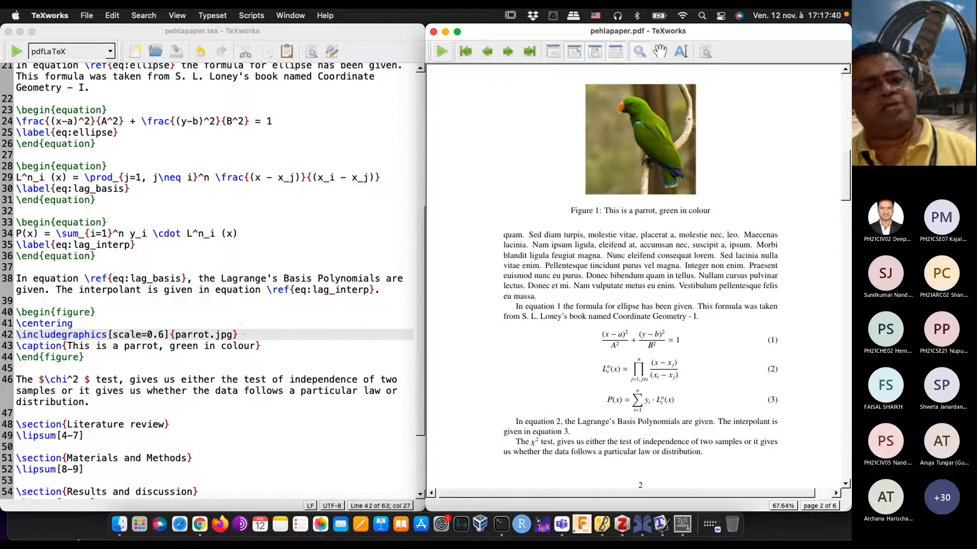
Step: Switch to Finder to locate owl.jpg in the latexworkshop folder, and return to the end of the figure environment in the TeXworks source
{"action": "left_click", "coordinate": [119, 523]}
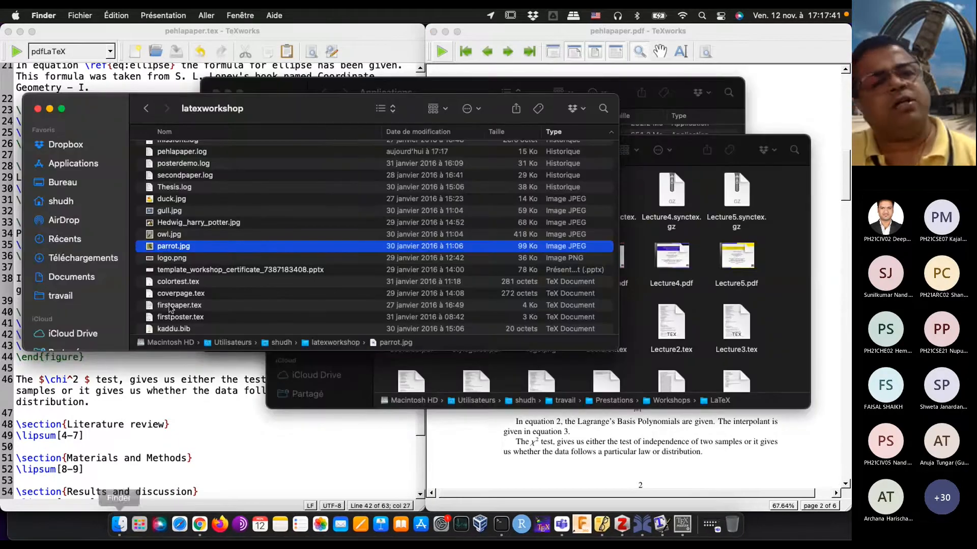
{"action": "left_click", "coordinate": [178, 235]}
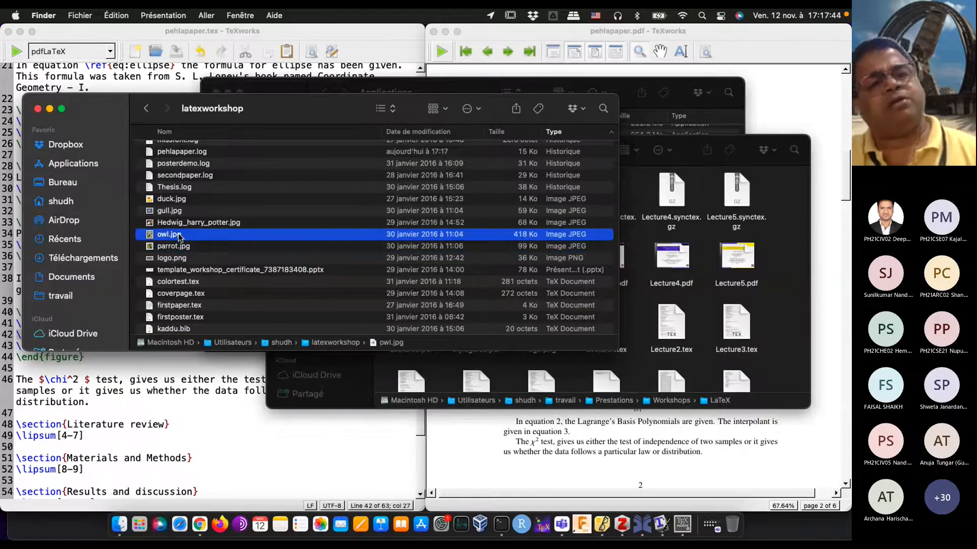
{"action": "left_click", "coordinate": [179, 359]}
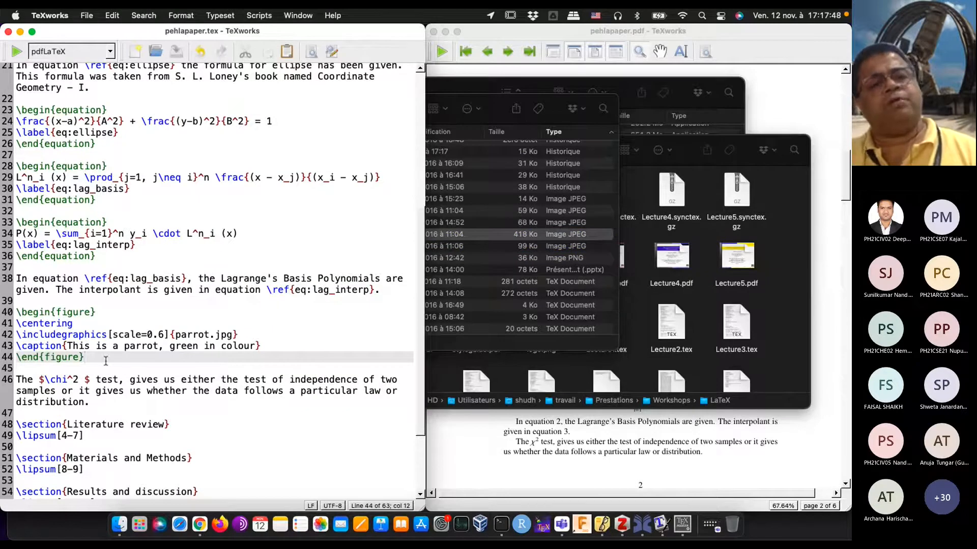
Step: Duplicate the parrot figure environment directly below the ellipse equation, separated by a blank line
{"action": "left_click_drag", "start_coordinate": [98, 360], "coordinate": [4, 305]}
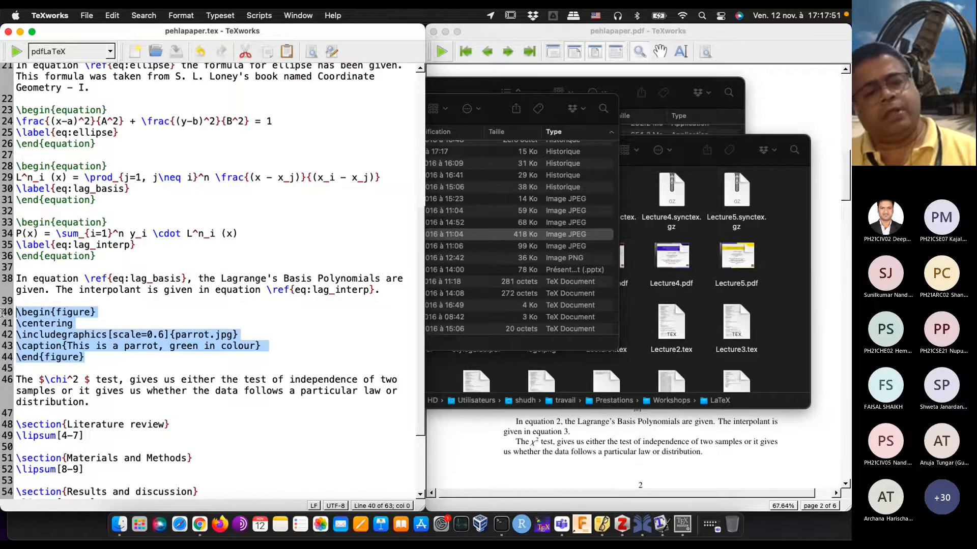
{"action": "left_click", "coordinate": [131, 144]}
{"action": "key", "text": "Return"}
{"action": "key", "text": "Return"}
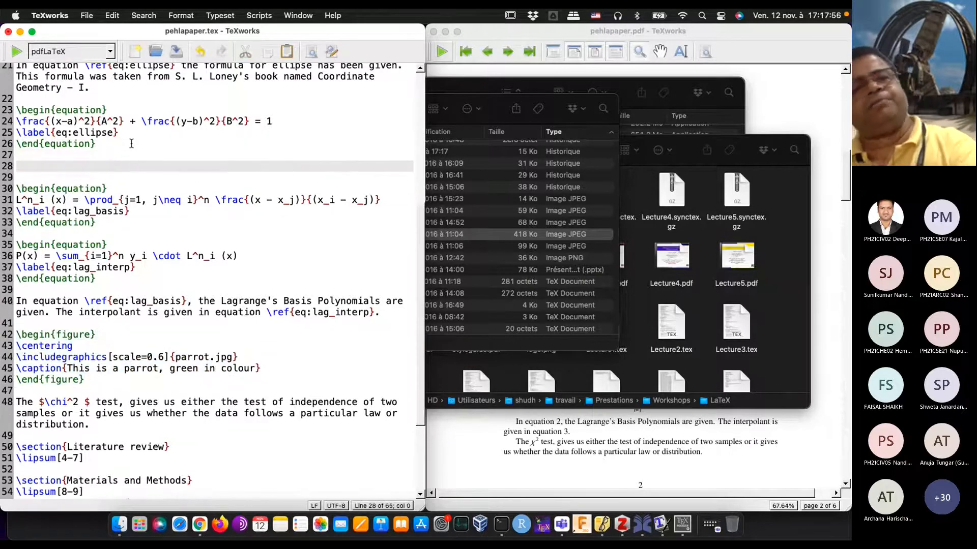
{"action": "type", "text": "\\begin{figure} \\centering \\includegraphics[scale=0.6]{parrot.jpg} \\caption{This is a parrot, green in colour} \\end{figure}"}
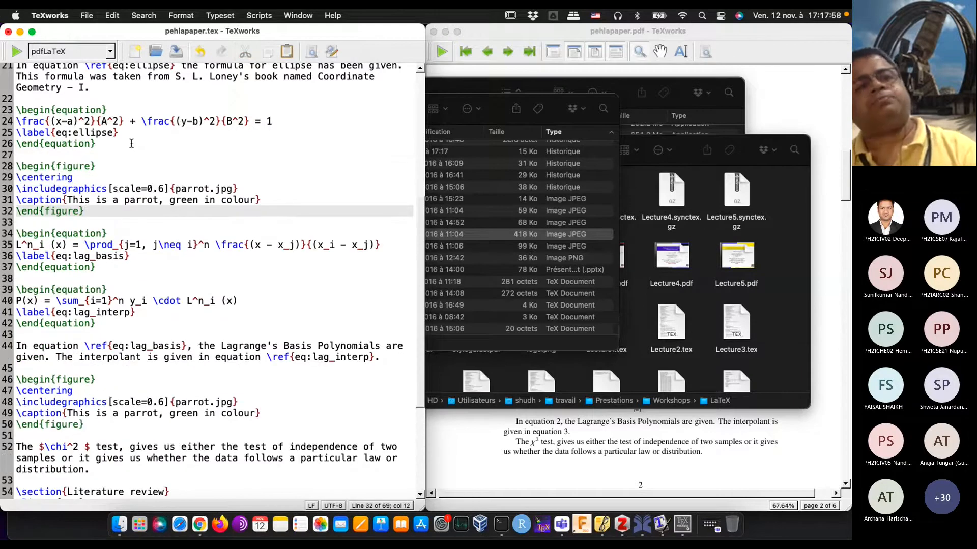
Step: Change the image file in the copied figure below the ellipse equation to owl.jpg
{"action": "left_click", "coordinate": [208, 188]}
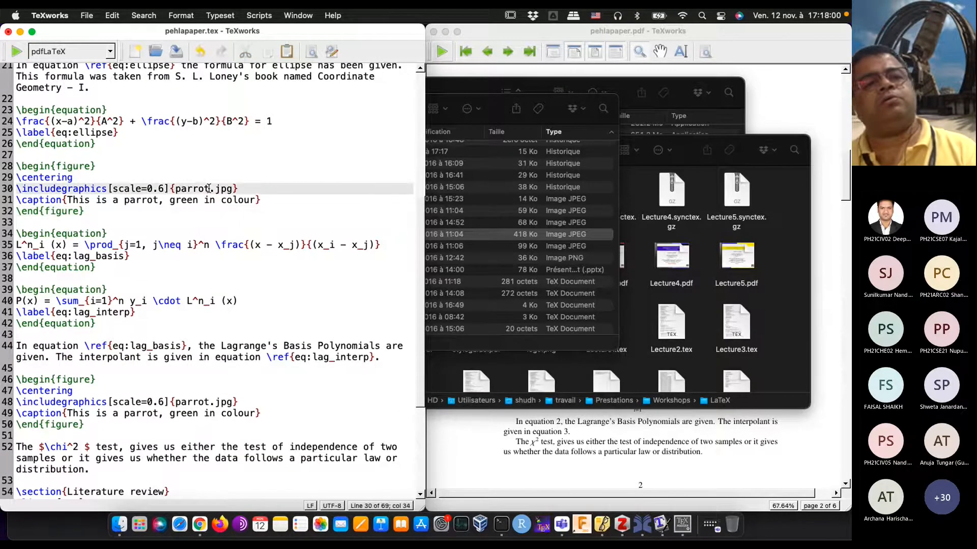
{"action": "key", "text": "BackSpace"}
{"action": "key", "text": "BackSpace"}
{"action": "key", "text": "BackSpace"}
{"action": "key", "text": "BackSpace"}
{"action": "key", "text": "BackSpace"}
{"action": "key", "text": "BackSpace"}
{"action": "type", "text": "owl"}
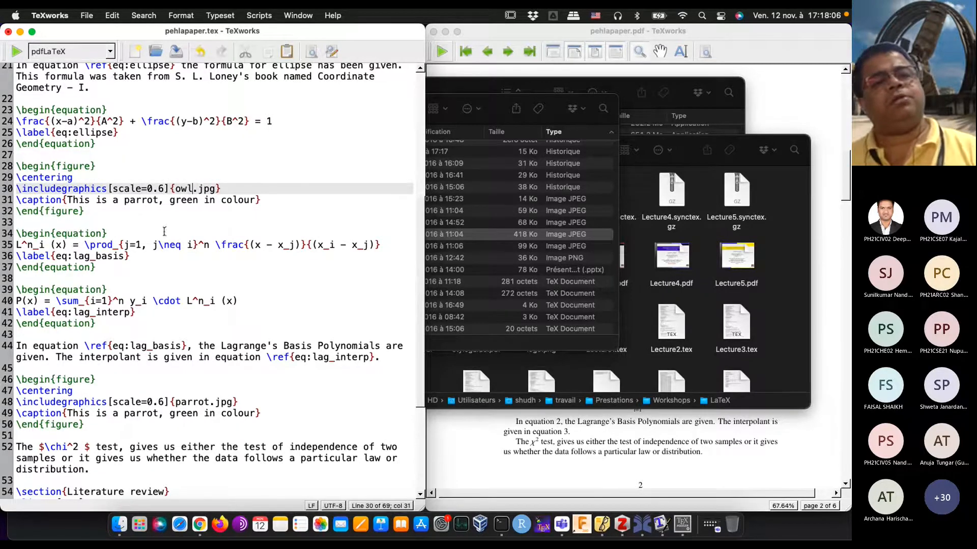
Step: Change the owl figure's caption to "This is an owl, hoot, hoot!" and typeset the document
{"action": "left_click", "coordinate": [152, 200]}
{"action": "key", "text": "Right"}
{"action": "key", "text": "Right"}
{"action": "key", "text": "Right"}
{"action": "key", "text": "Right"}
{"action": "key", "text": "Right"}
{"action": "key", "text": "Right"}
{"action": "key", "text": "Right"}
{"action": "key", "text": "Right"}
{"action": "key", "text": "Right"}
{"action": "key", "text": "Right"}
{"action": "key", "text": "Right"}
{"action": "key", "text": "Right"}
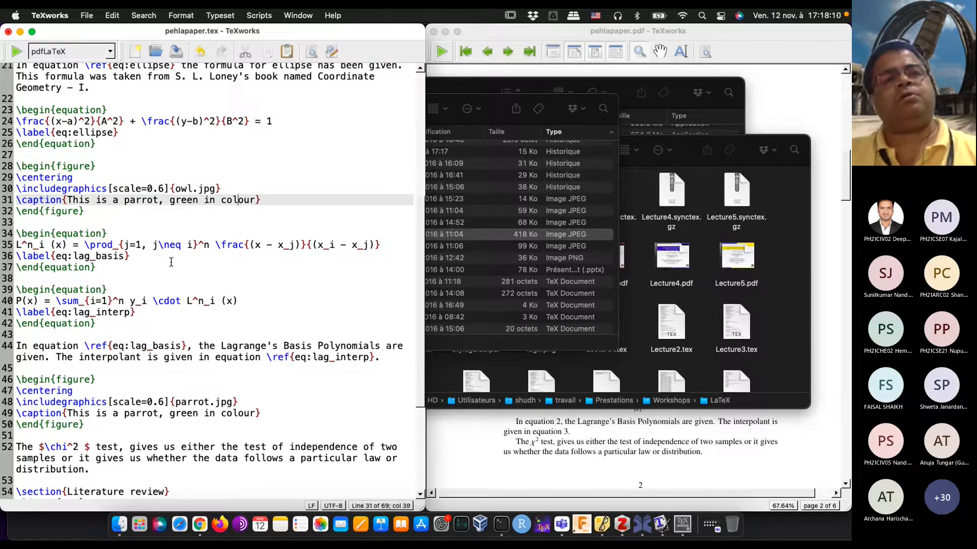
{"action": "key", "text": "BackSpace"}
{"action": "key", "text": "BackSpace"}
{"action": "key", "text": "BackSpace"}
{"action": "key", "text": "BackSpace"}
{"action": "key", "text": "BackSpace"}
{"action": "key", "text": "BackSpace"}
{"action": "key", "text": "BackSpace"}
{"action": "key", "text": "BackSpace"}
{"action": "key", "text": "BackSpace"}
{"action": "key", "text": "BackSpace"}
{"action": "key", "text": "BackSpace"}
{"action": "key", "text": "BackSpace"}
{"action": "key", "text": "BackSpace"}
{"action": "key", "text": "BackSpace"}
{"action": "key", "text": "BackSpace"}
{"action": "key", "text": "BackSpace"}
{"action": "key", "text": "BackSpace"}
{"action": "key", "text": "BackSpace"}
{"action": "key", "text": "BackSpace"}
{"action": "key", "text": "BackSpace"}
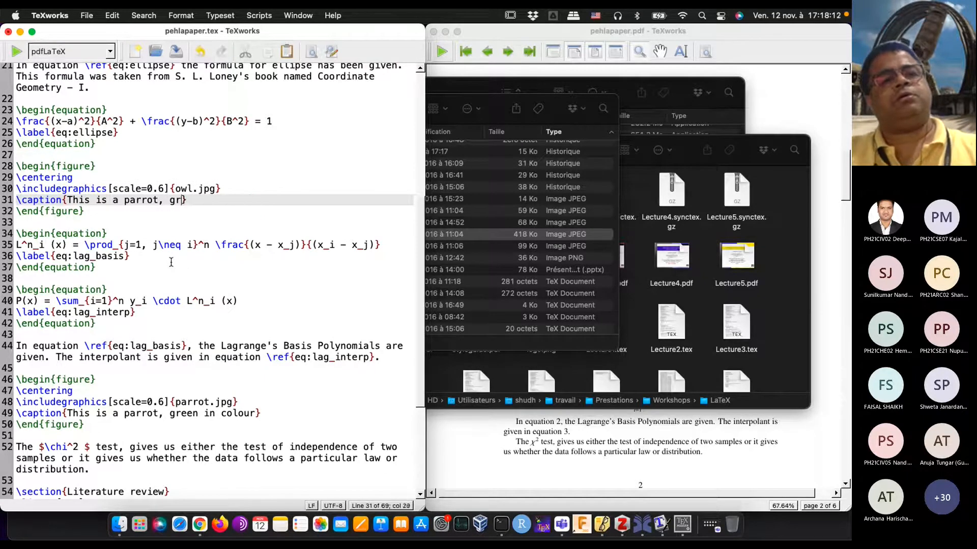
{"action": "key", "text": "BackSpace"}
{"action": "type", "text": "n owl, hoot"}
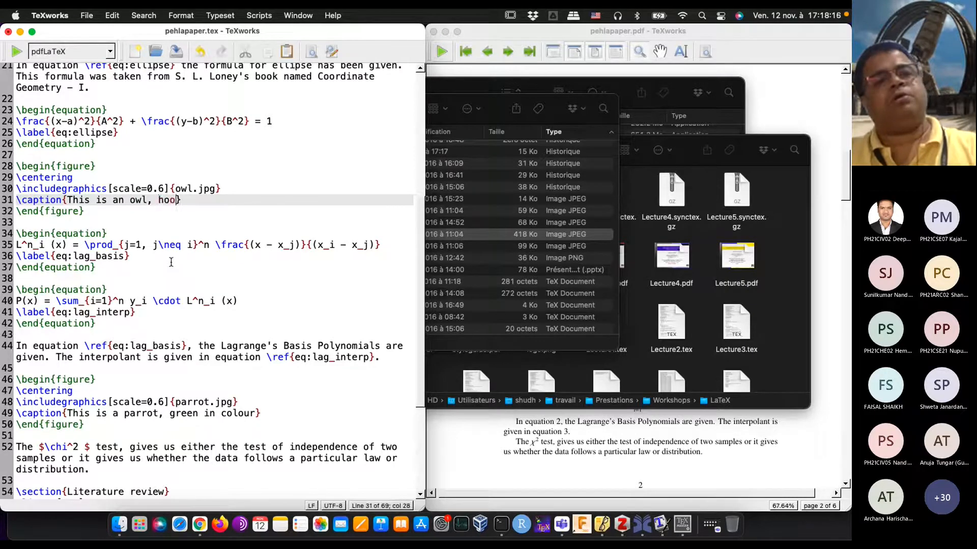
{"action": "key", "text": "BackSpace"}
{"action": "type", "text": ", hoot!"}
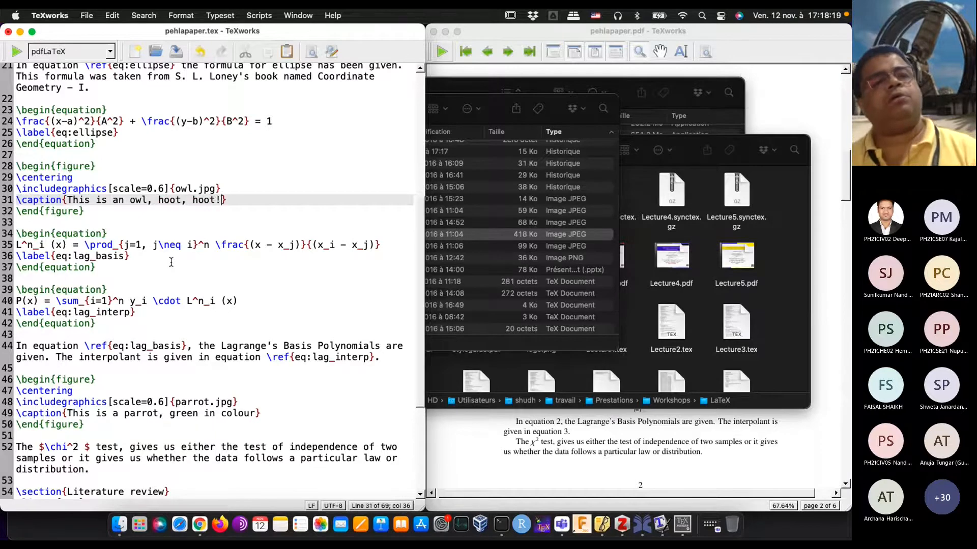
{"action": "left_click", "coordinate": [16, 52]}
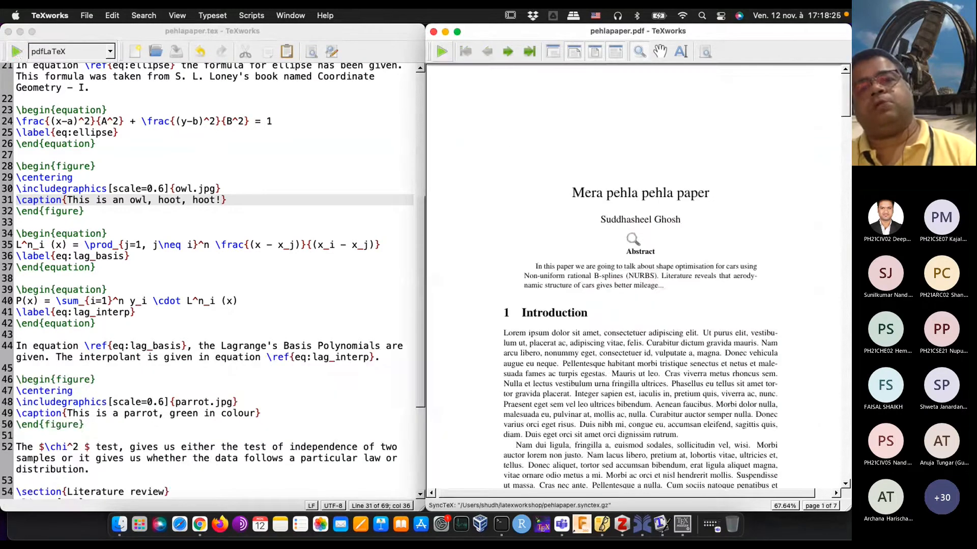
Step: Examine the owl figure's size and caption against the page width and the parrot figure in the PDF preview
{"action": "scroll", "coordinate": [633, 239], "scroll_direction": "down", "scroll_amount": 15}
{"action": "scroll", "coordinate": [631, 239], "scroll_direction": "down", "scroll_amount": 3}
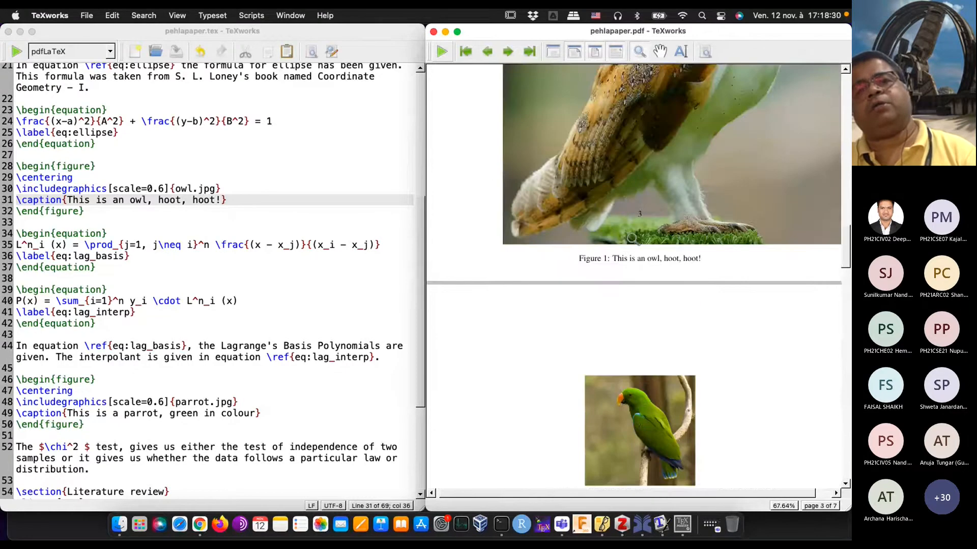
{"action": "scroll", "coordinate": [632, 239], "scroll_direction": "up", "scroll_amount": 5}
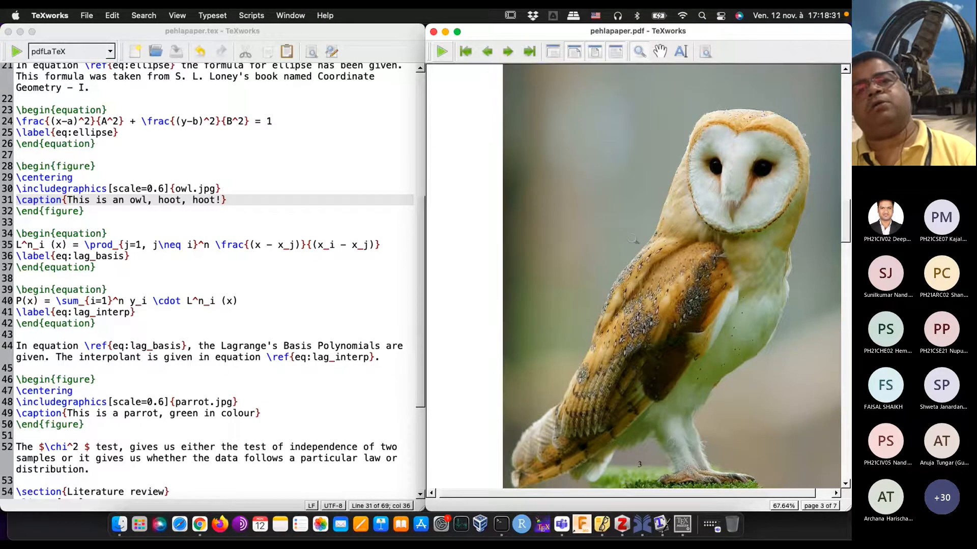
{"action": "scroll", "coordinate": [633, 239], "scroll_direction": "down", "scroll_amount": 3}
{"action": "scroll", "coordinate": [633, 239], "scroll_direction": "down", "scroll_amount": 6}
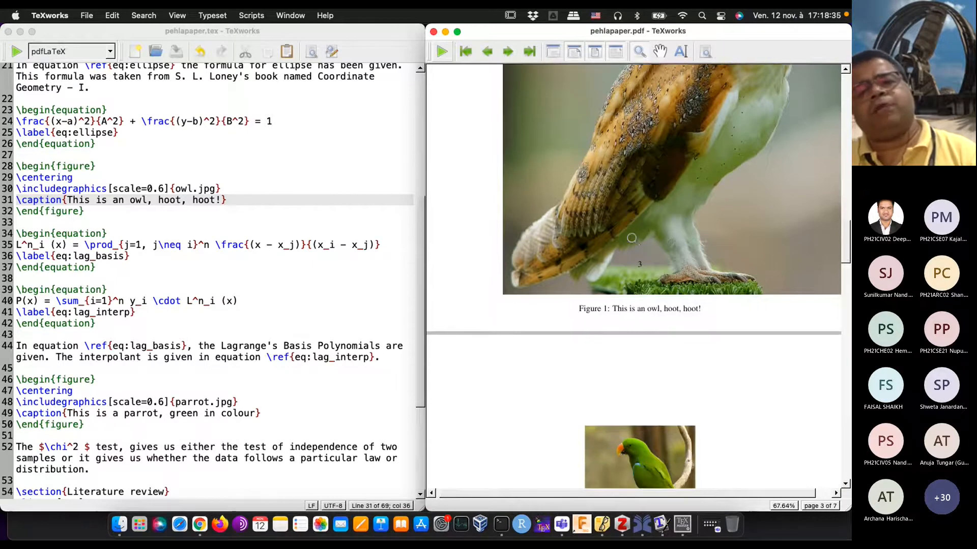
{"action": "scroll", "coordinate": [633, 239], "scroll_direction": "up", "scroll_amount": 6}
{"action": "scroll", "coordinate": [631, 239], "scroll_direction": "up", "scroll_amount": 2}
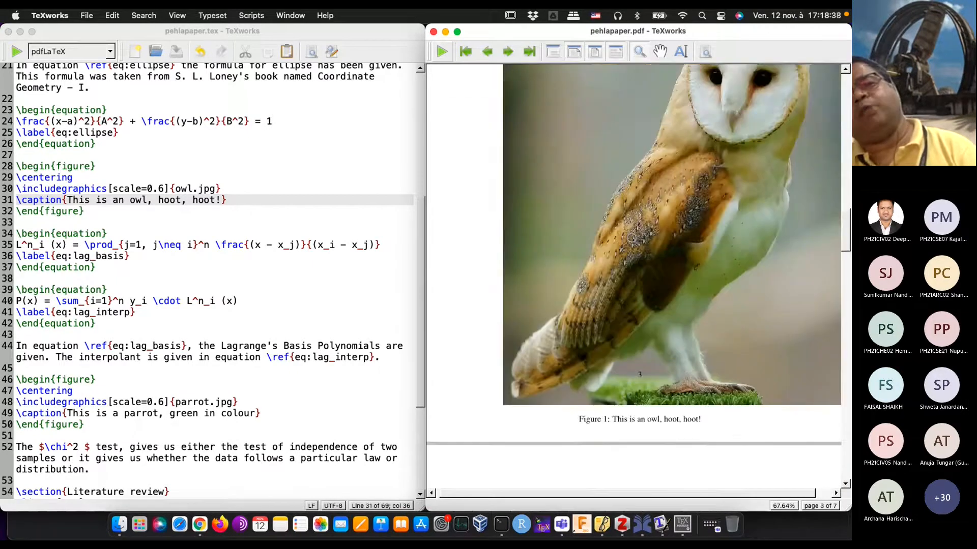
{"action": "scroll", "coordinate": [631, 238], "scroll_direction": "down", "scroll_amount": 5}
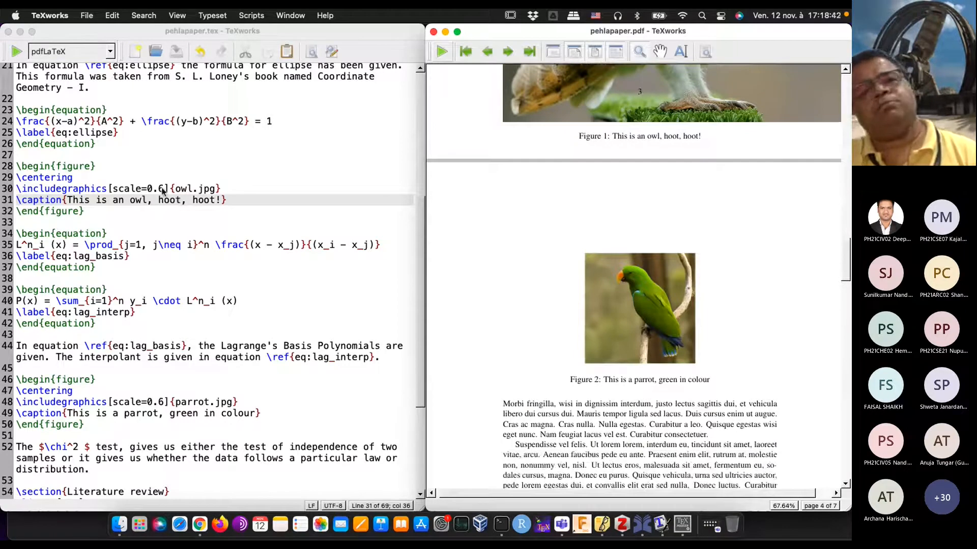
{"action": "scroll", "coordinate": [559, 327], "scroll_direction": "up", "scroll_amount": 5}
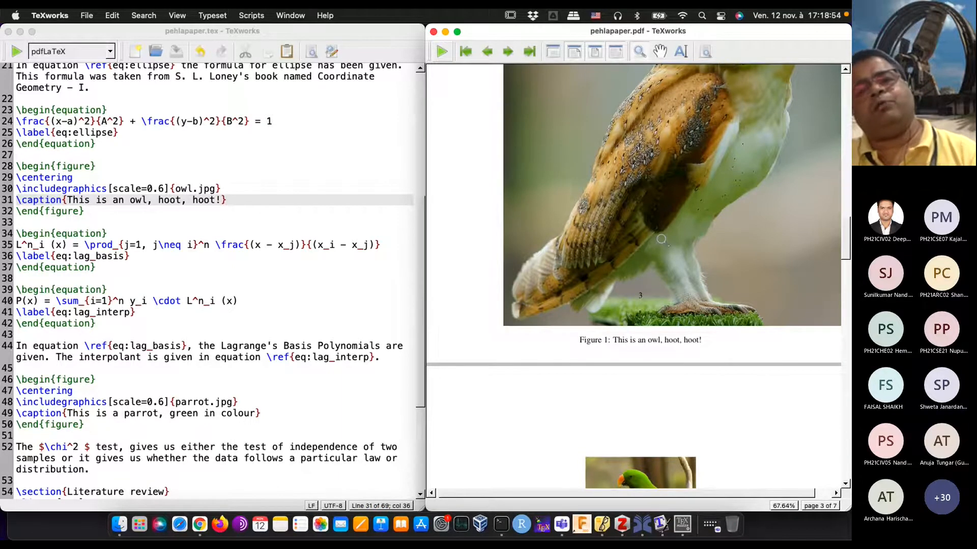
{"action": "scroll", "coordinate": [661, 239], "scroll_direction": "up", "scroll_amount": 10}
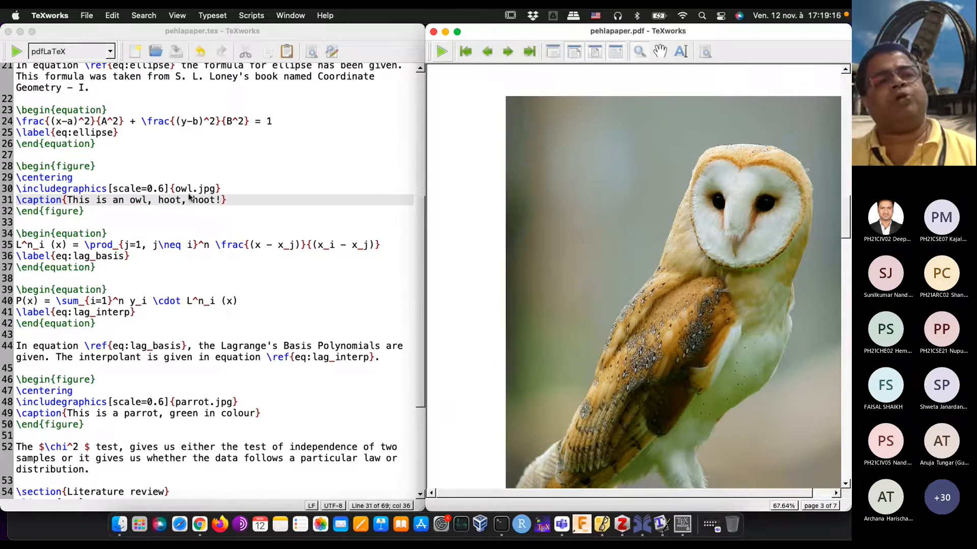
Step: Replace the scale option of the owl.jpg \includegraphics command with width=3in and typeset the document
{"action": "left_click", "coordinate": [163, 189]}
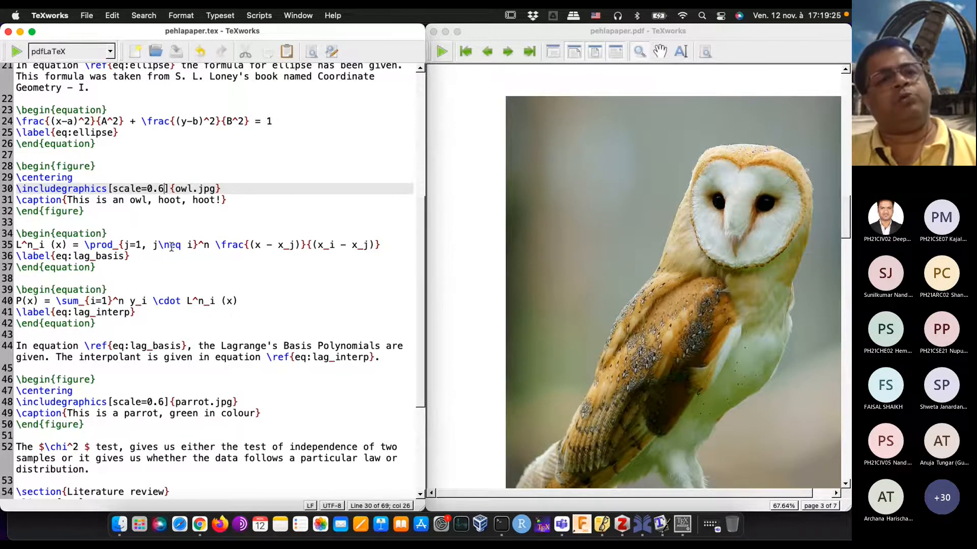
{"action": "key", "text": "BackSpace"}
{"action": "key", "text": "BackSpace"}
{"action": "key", "text": "BackSpace"}
{"action": "key", "text": "BackSpace"}
{"action": "key", "text": "BackSpace"}
{"action": "key", "text": "BackSpace"}
{"action": "key", "text": "BackSpace"}
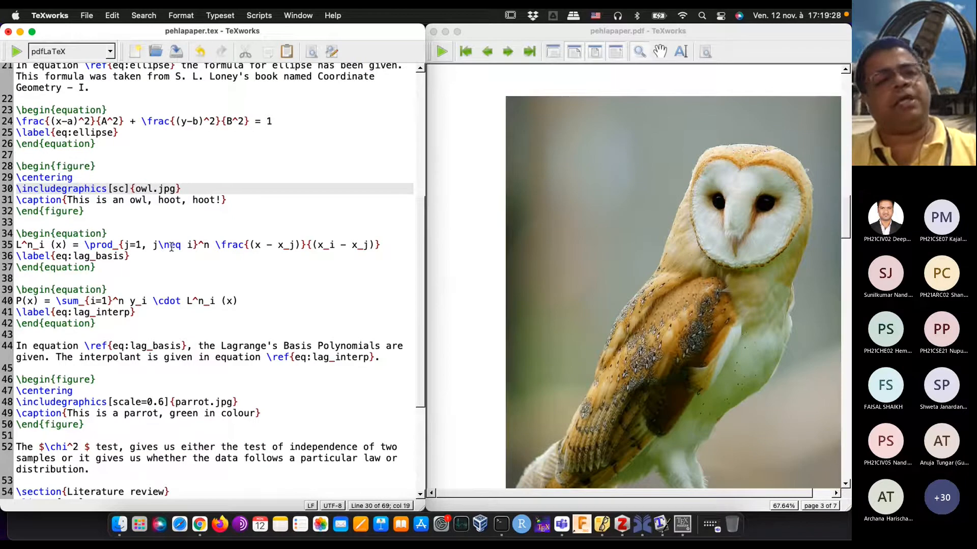
{"action": "key", "text": "BackSpace"}
{"action": "key", "text": "BackSpace"}
{"action": "type", "text": "width="}
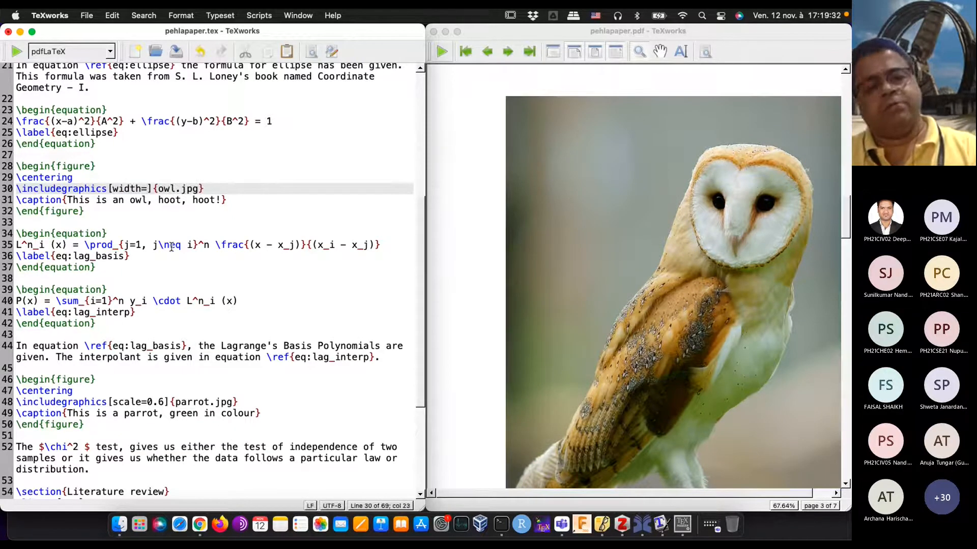
{"action": "type", "text": "3in"}
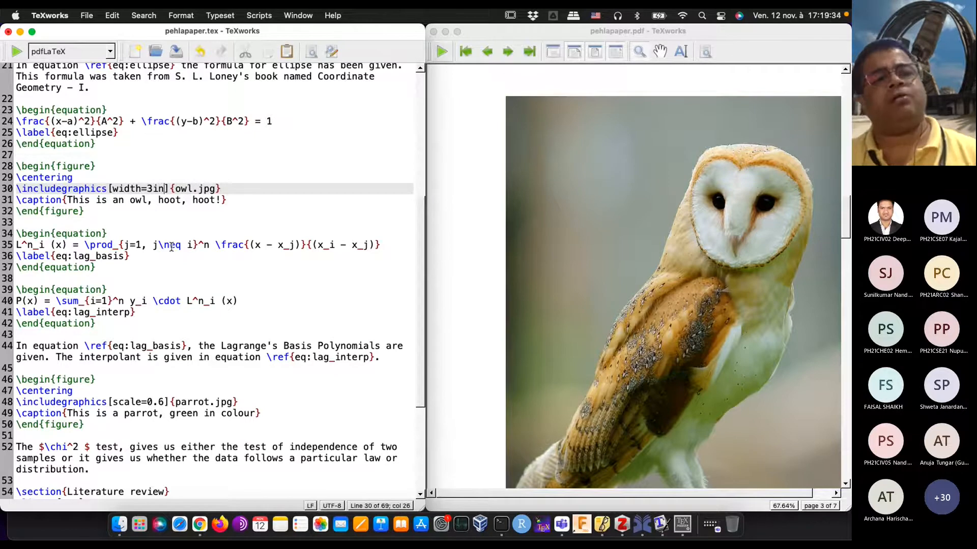
{"action": "left_click", "coordinate": [17, 51]}
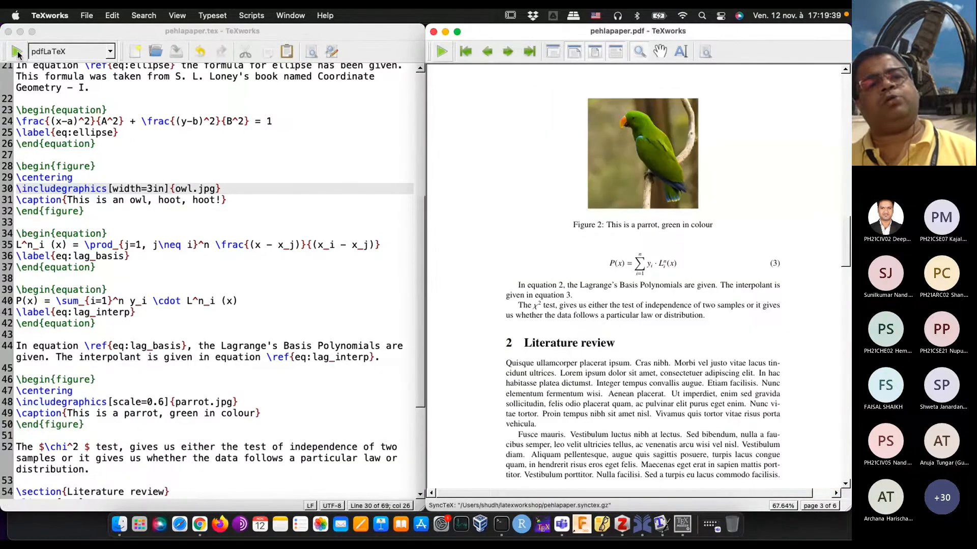
Step: Examine the resized owl figure, the figure numbering and the placement of both figures across the pages of the PDF preview
{"action": "scroll", "coordinate": [472, 173], "scroll_direction": "up", "scroll_amount": 10}
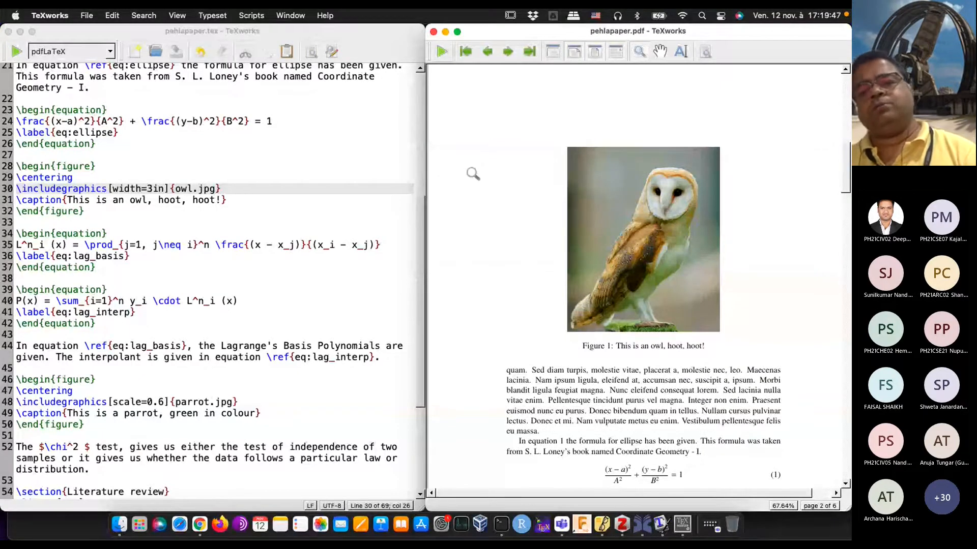
{"action": "scroll", "coordinate": [616, 237], "scroll_direction": "down", "scroll_amount": 5}
{"action": "scroll", "coordinate": [616, 243], "scroll_direction": "up", "scroll_amount": 4}
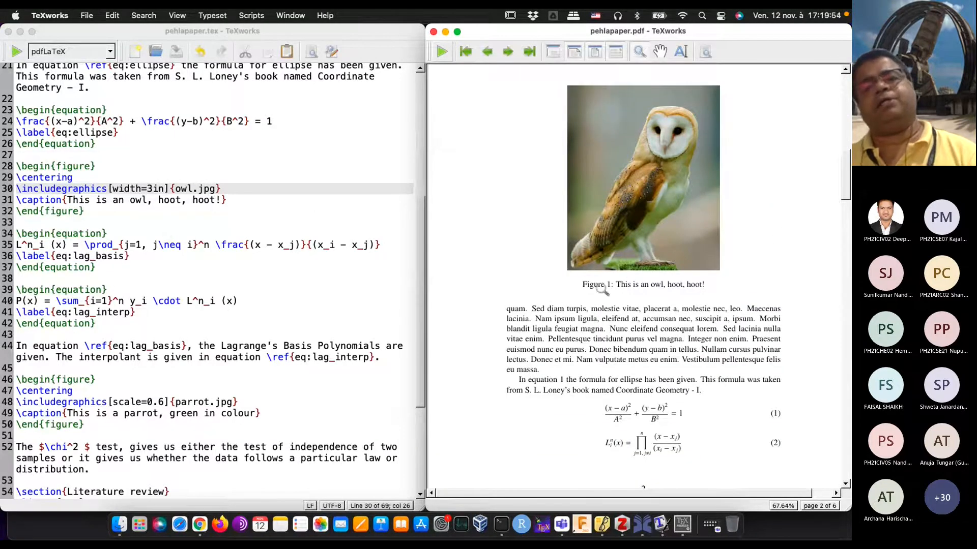
{"action": "left_click_drag", "start_coordinate": [601, 289], "coordinate": [594, 356]}
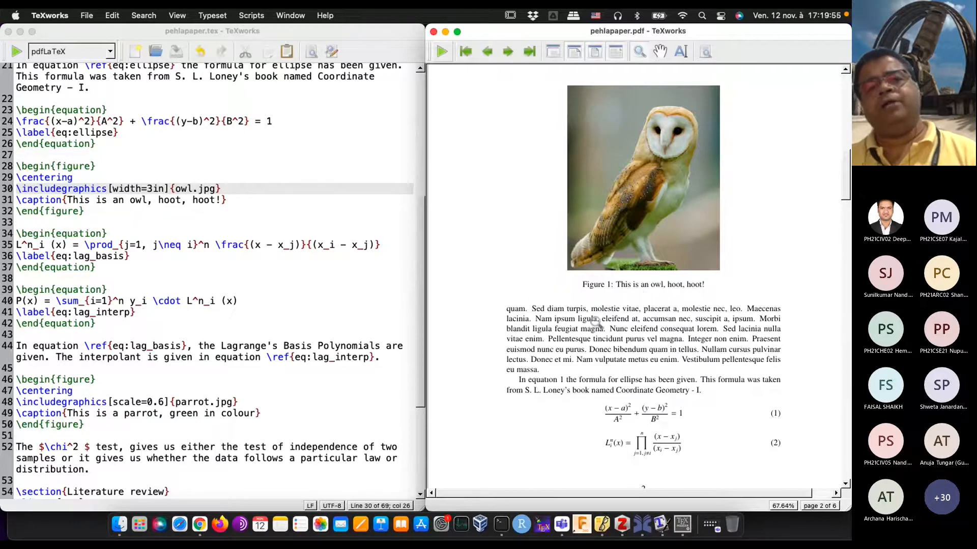
{"action": "scroll", "coordinate": [596, 322], "scroll_direction": "down", "scroll_amount": 10}
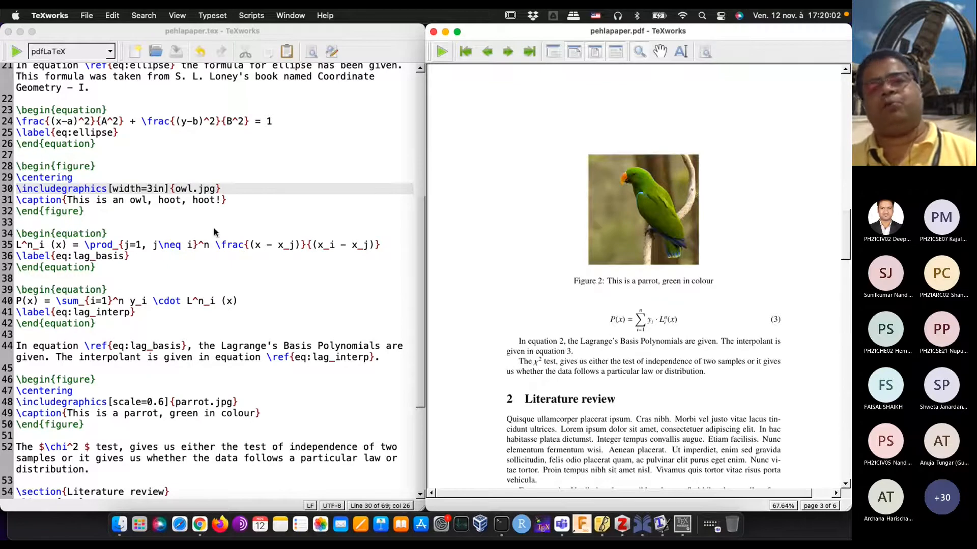
{"action": "scroll", "coordinate": [644, 267], "scroll_direction": "up", "scroll_amount": 15}
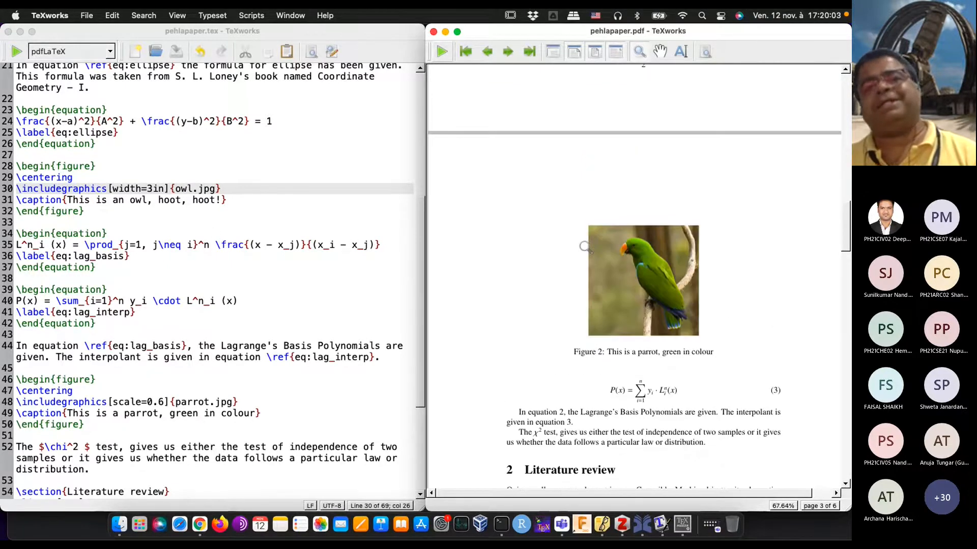
{"action": "scroll", "coordinate": [586, 248], "scroll_direction": "up", "scroll_amount": 5}
{"action": "scroll", "coordinate": [586, 248], "scroll_direction": "down", "scroll_amount": 4}
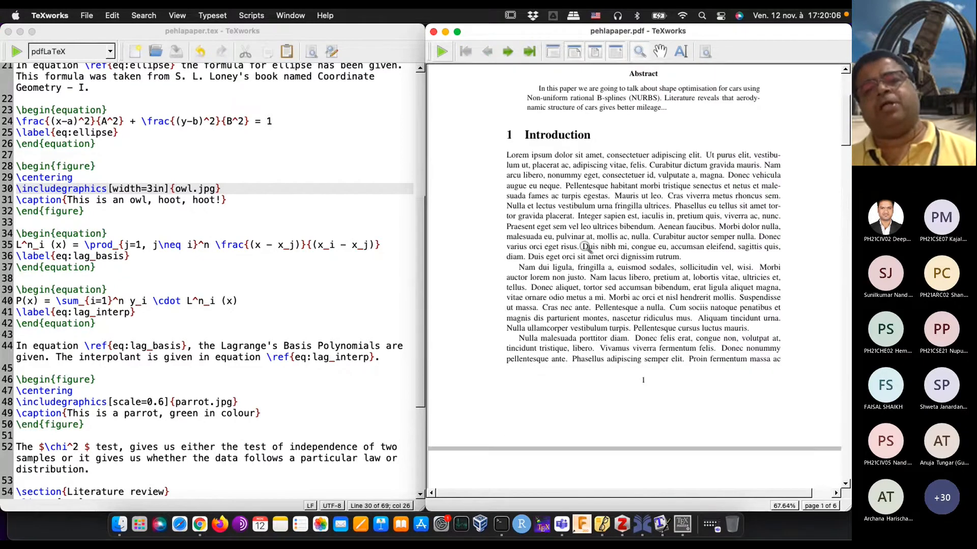
{"action": "scroll", "coordinate": [586, 247], "scroll_direction": "up", "scroll_amount": 4}
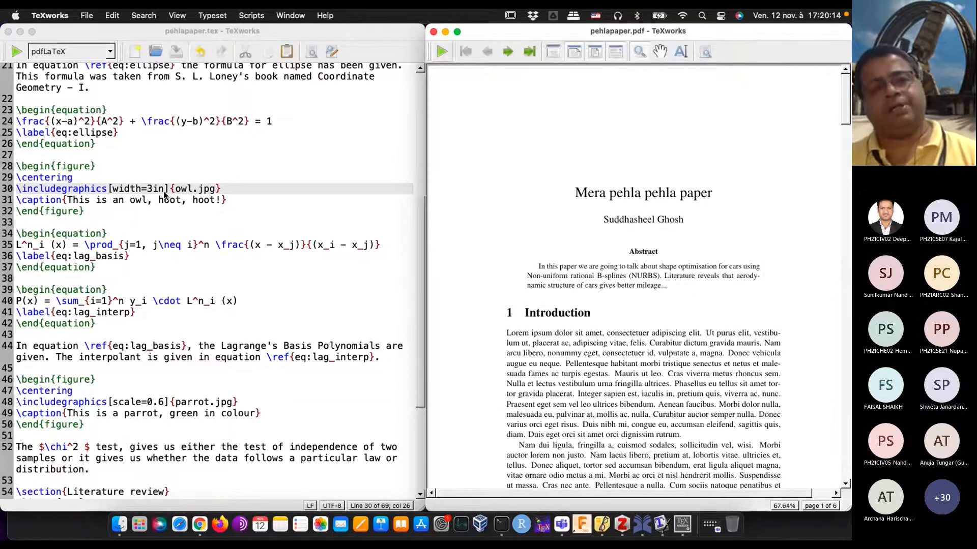
Step: Insert \tableofcontents between the abstract and the Introduction section, and typeset the document
{"action": "scroll", "coordinate": [164, 195], "scroll_direction": "up", "scroll_amount": 7}
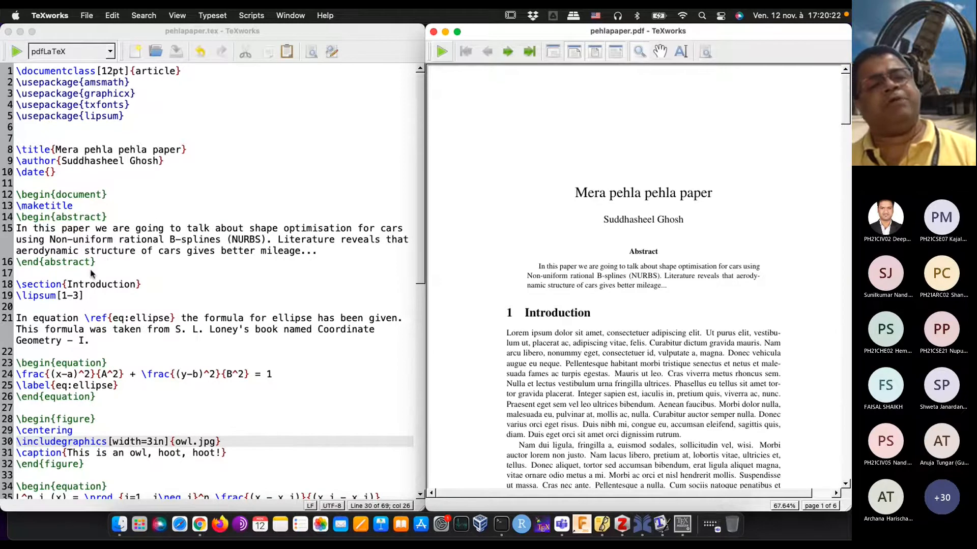
{"action": "left_click", "coordinate": [91, 273]}
{"action": "key", "text": "Return"}
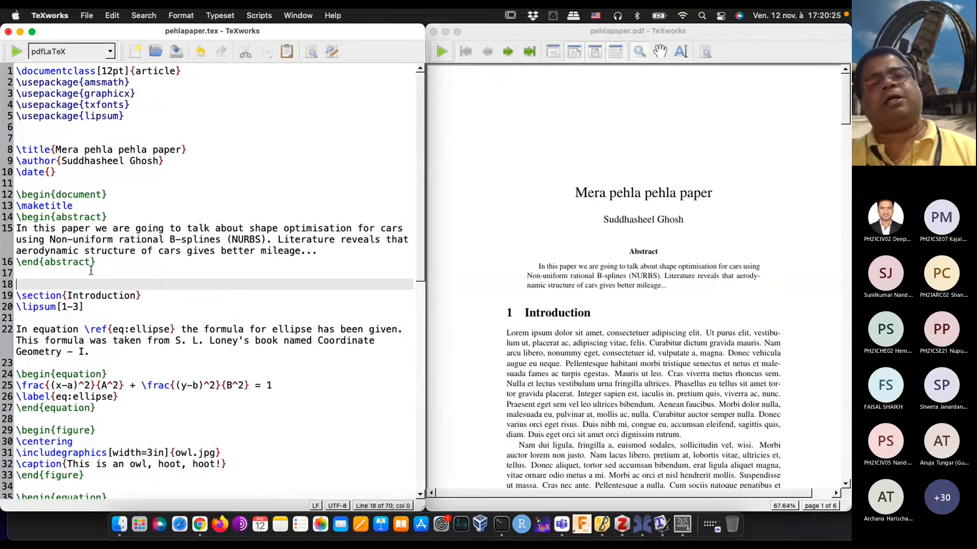
{"action": "type", "text": "ableo"}
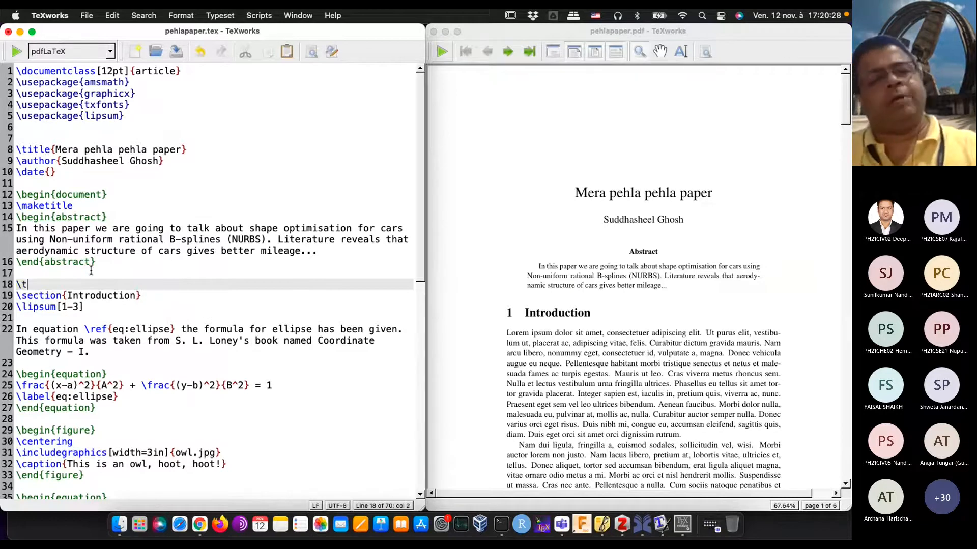
{"action": "type", "text": "fcontents"}
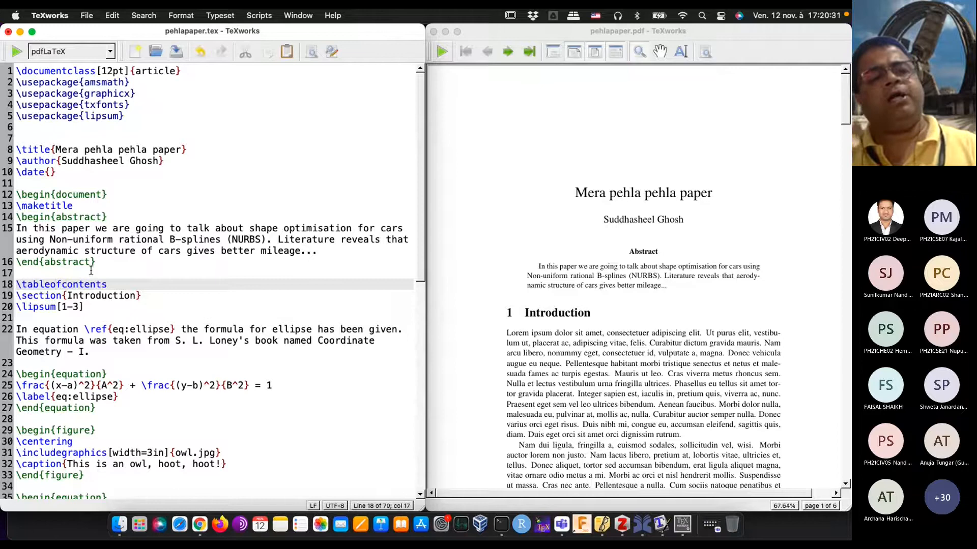
{"action": "key", "text": "Return"}
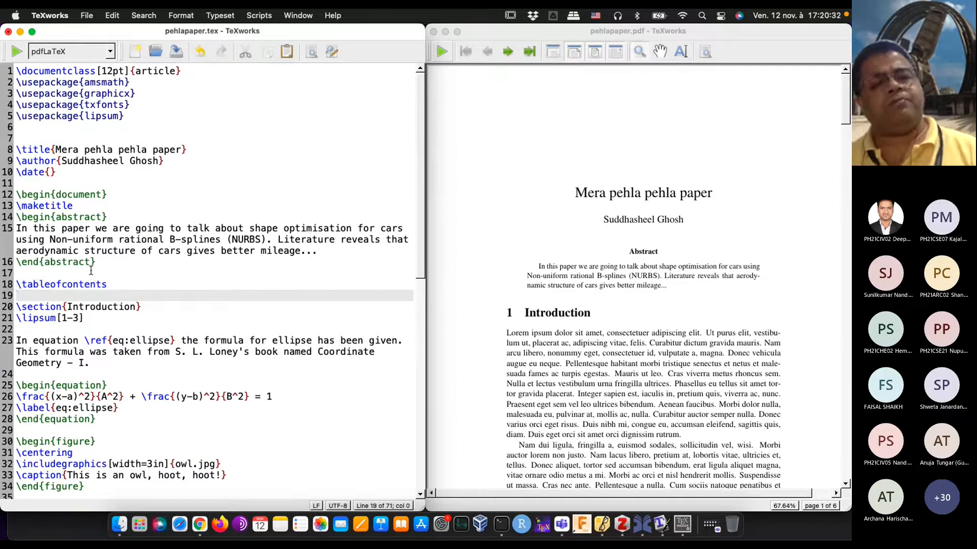
{"action": "left_click", "coordinate": [17, 51]}
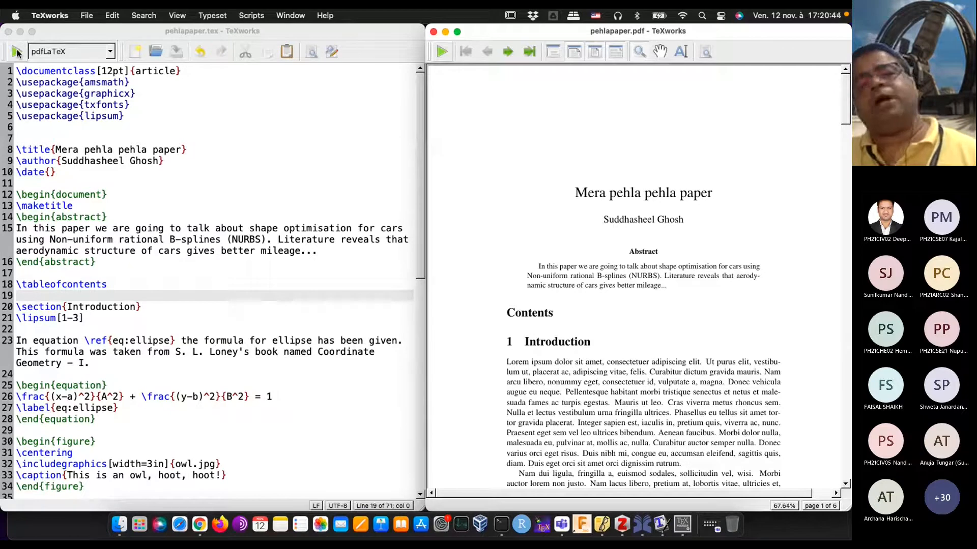
Step: Re-typeset the document to fill the table of contents, and insert \listoffigures below \tableofcontents, typesetting twice to fill the list of figures
{"action": "left_click", "coordinate": [17, 52]}
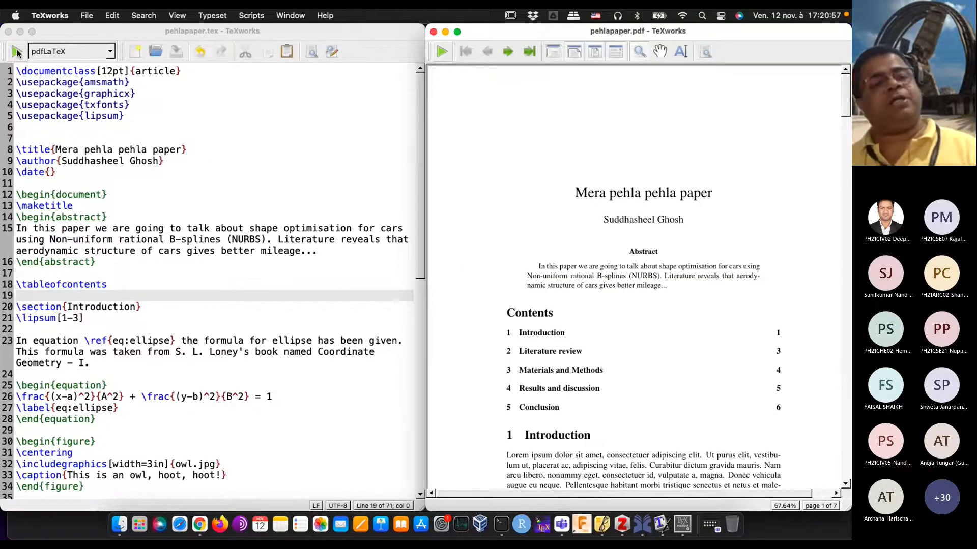
{"action": "left_click", "coordinate": [36, 297]}
{"action": "type", "text": "\\"}
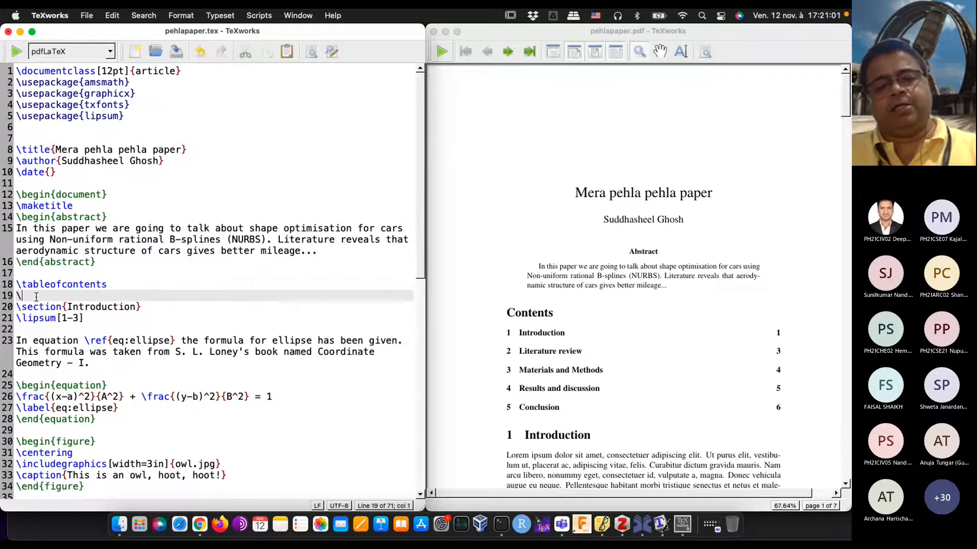
{"action": "type", "text": "listoffigures"}
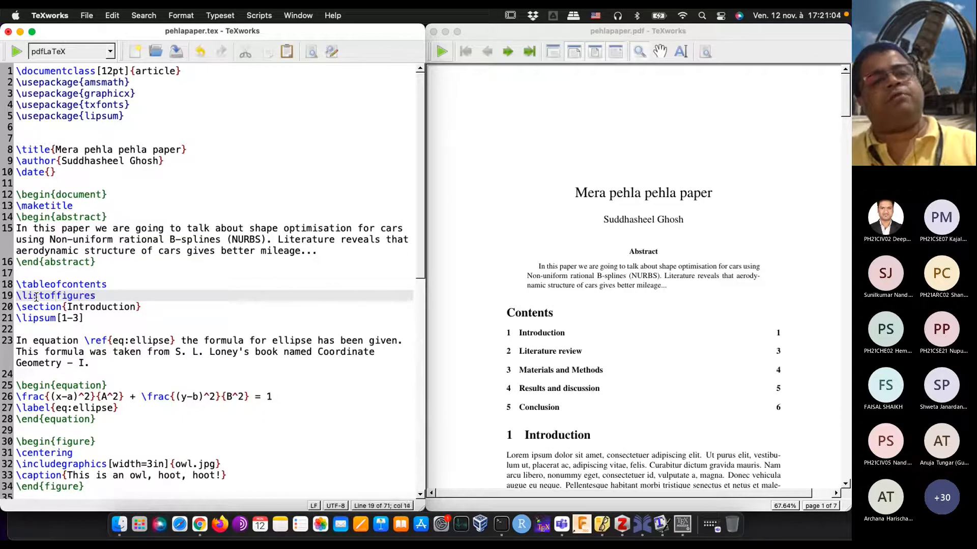
{"action": "key", "text": "Return"}
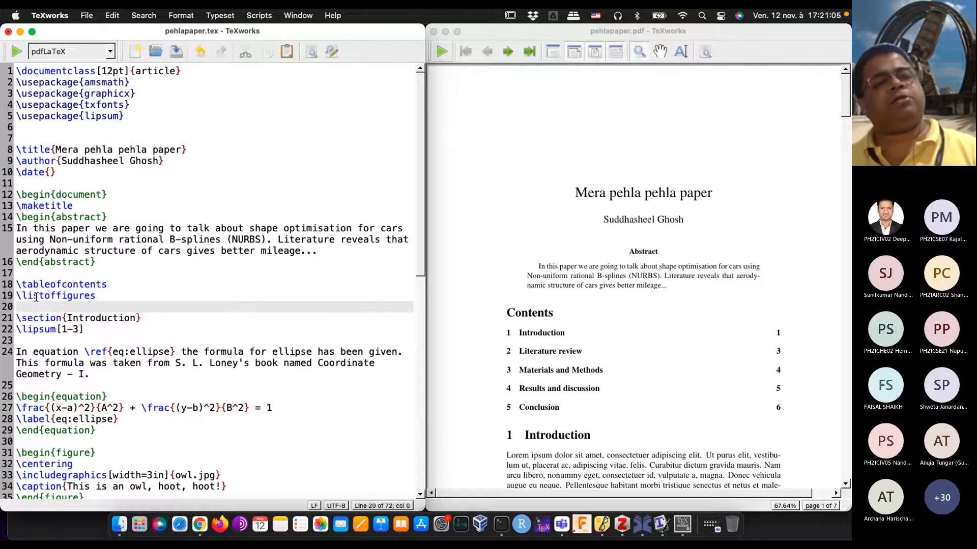
{"action": "left_click", "coordinate": [17, 51]}
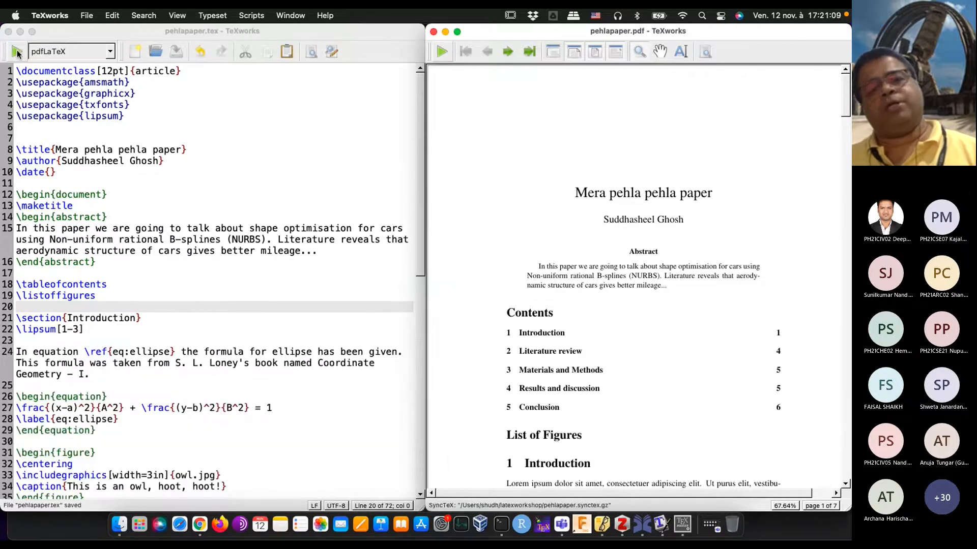
{"action": "left_click", "coordinate": [17, 52]}
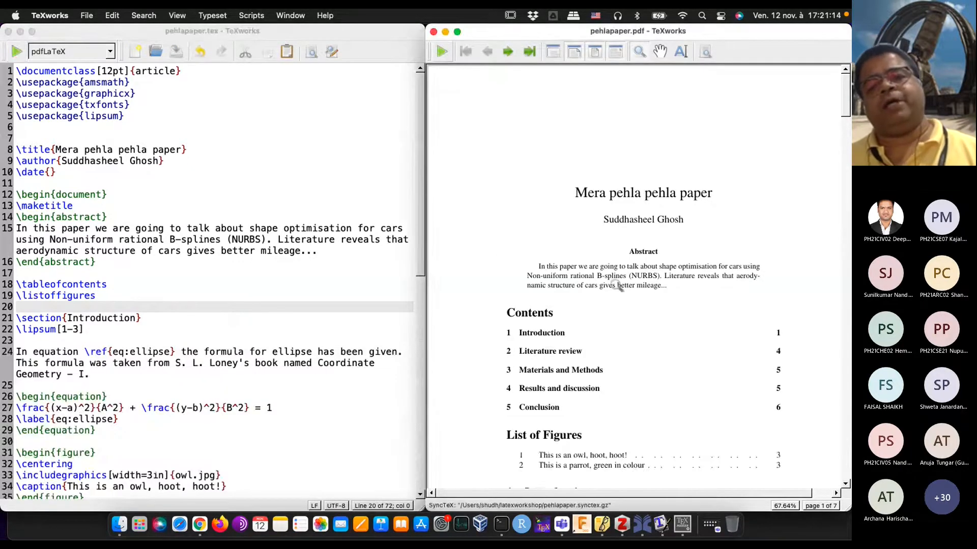
Step: Examine the contents, list of figures and numbered equations in the PDF preview, and the LaTeX source from the Introduction to the Conclusion
{"action": "scroll", "coordinate": [642, 295], "scroll_direction": "down", "scroll_amount": 3}
{"action": "scroll", "coordinate": [641, 295], "scroll_direction": "down", "scroll_amount": 2}
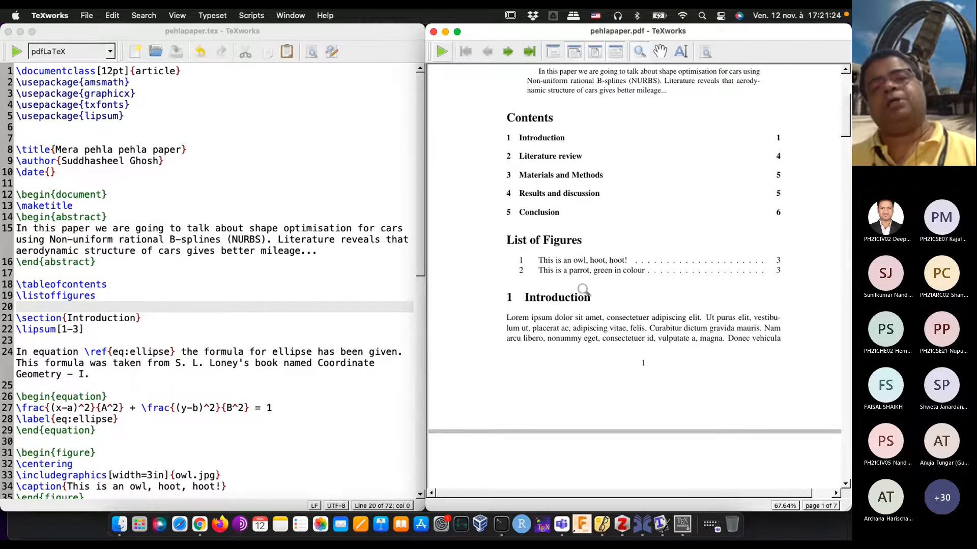
{"action": "scroll", "coordinate": [585, 290], "scroll_direction": "down", "scroll_amount": 10}
{"action": "scroll", "coordinate": [588, 290], "scroll_direction": "down", "scroll_amount": 1}
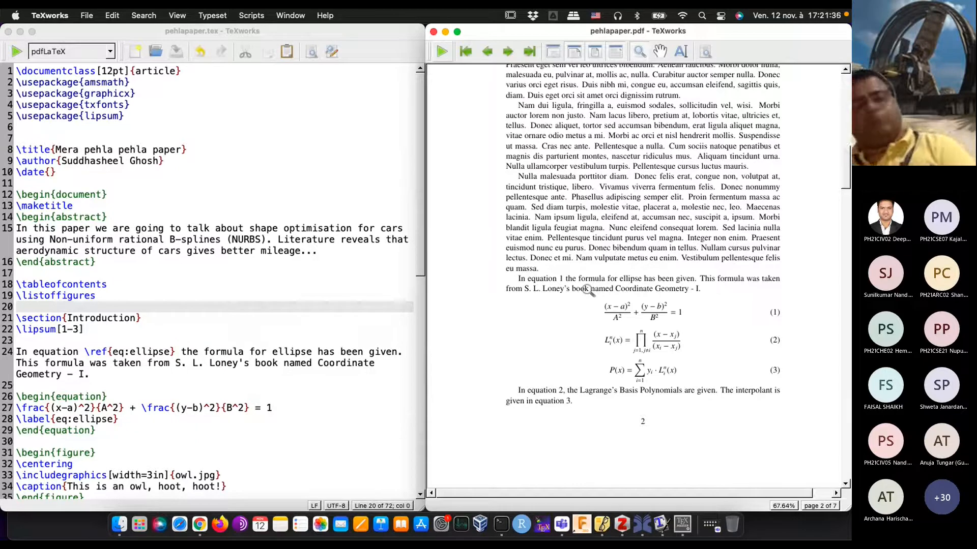
{"action": "scroll", "coordinate": [226, 303], "scroll_direction": "down", "scroll_amount": 6}
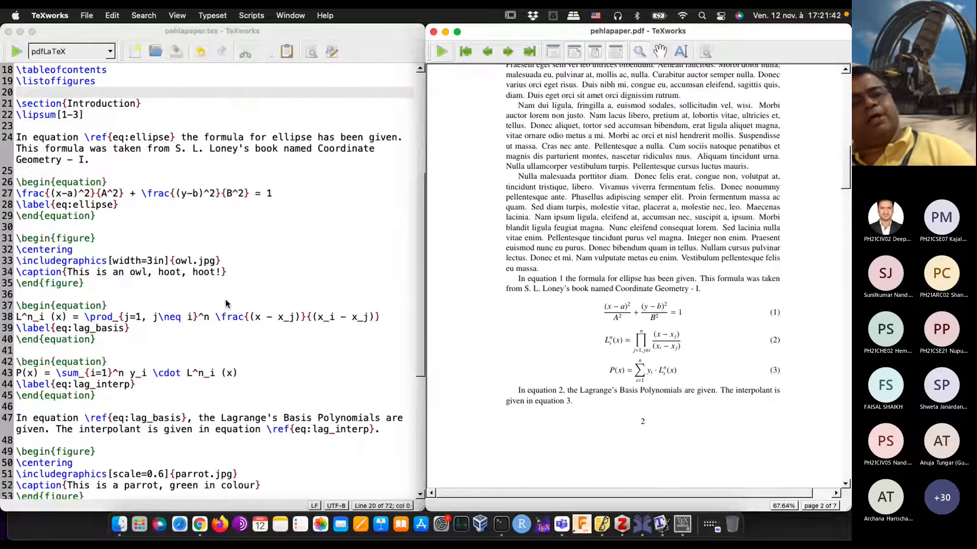
{"action": "scroll", "coordinate": [226, 303], "scroll_direction": "down", "scroll_amount": 3}
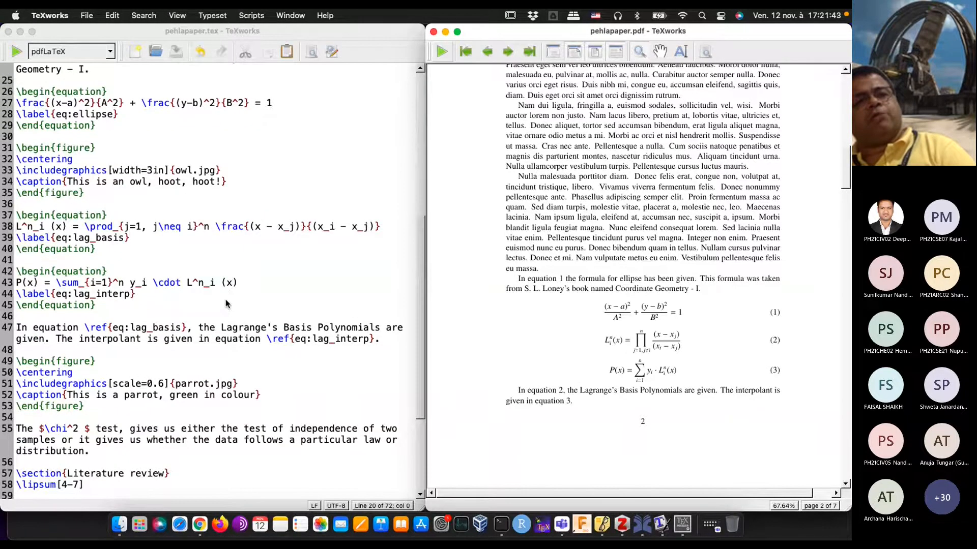
{"action": "scroll", "coordinate": [226, 303], "scroll_direction": "down", "scroll_amount": 3}
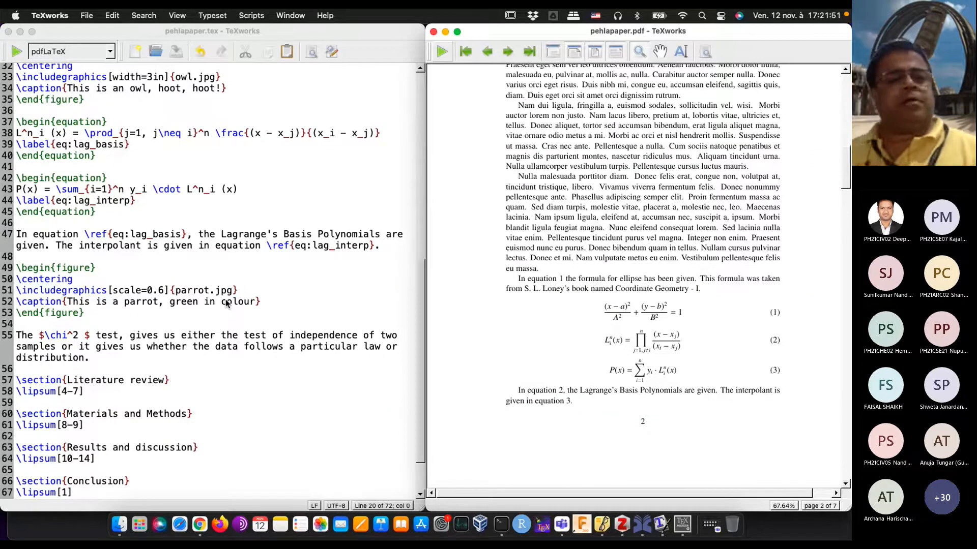
{"action": "scroll", "coordinate": [227, 304], "scroll_direction": "down", "scroll_amount": 2}
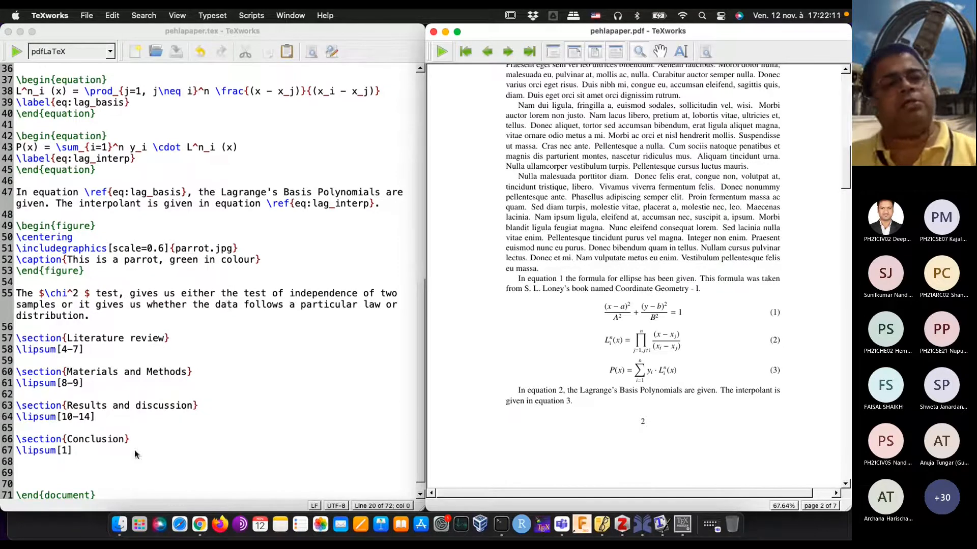
Step: Insert an empty table environment after the \chi^2 test paragraph, before the Literature review section
{"action": "scroll", "coordinate": [52, 255], "scroll_direction": "up", "scroll_amount": 1}
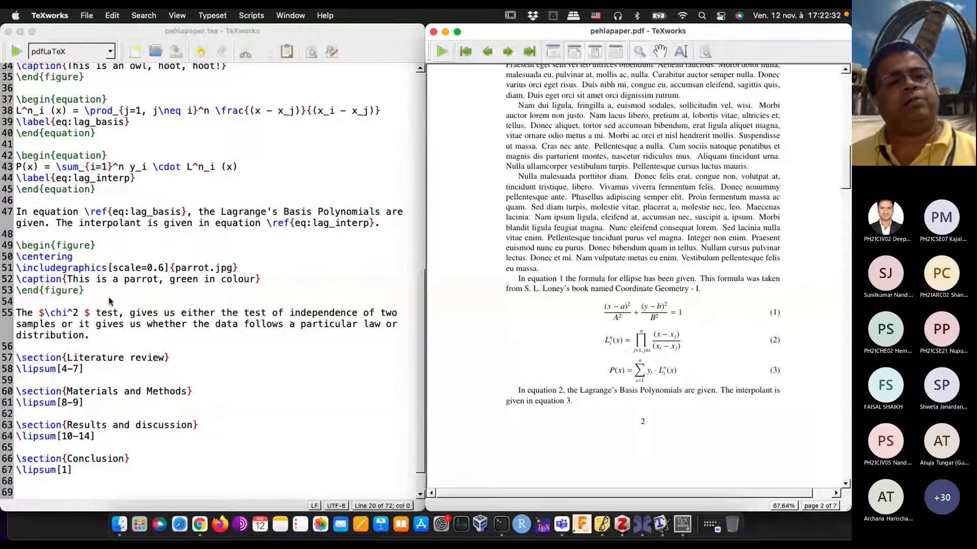
{"action": "left_click", "coordinate": [112, 339]}
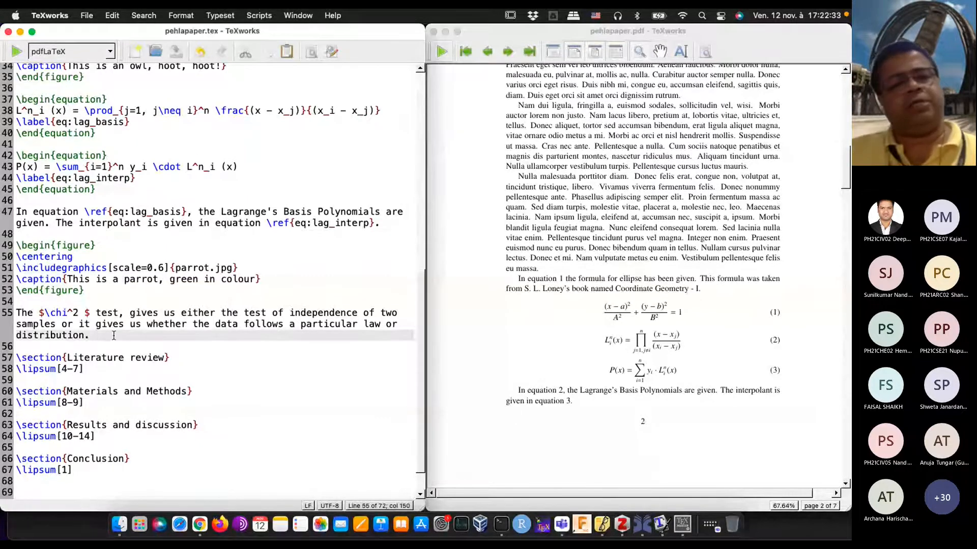
{"action": "key", "text": "Return"}
{"action": "key", "text": "Return"}
{"action": "type", "text": "\\b"}
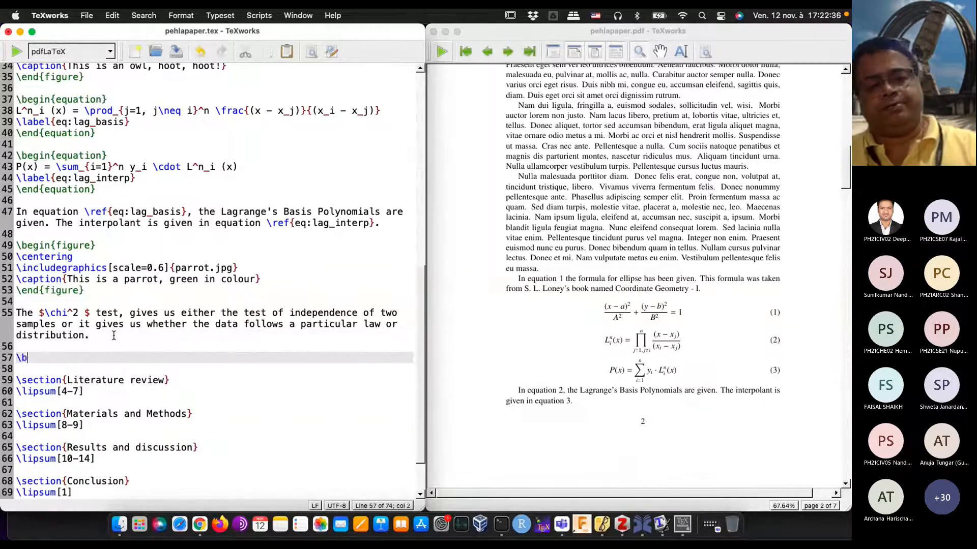
{"action": "type", "text": "egin{table}"}
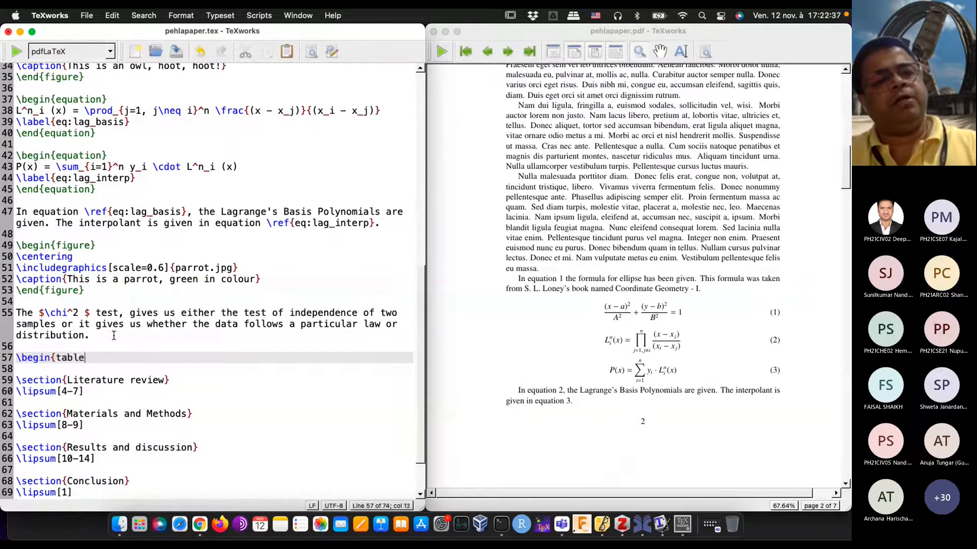
{"action": "key", "text": "Return"}
{"action": "key", "text": "Return"}
{"action": "type", "text": "\\end{"}
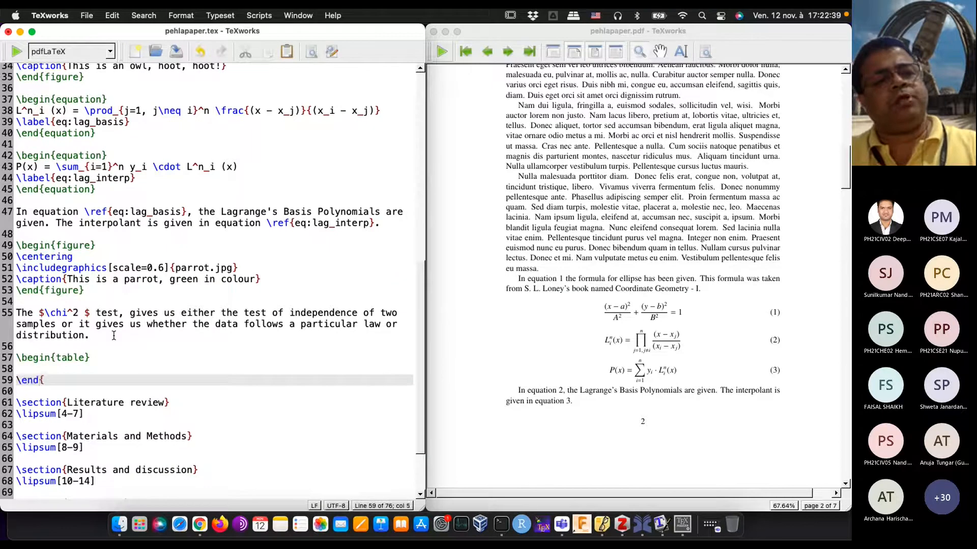
{"action": "type", "text": "table}"}
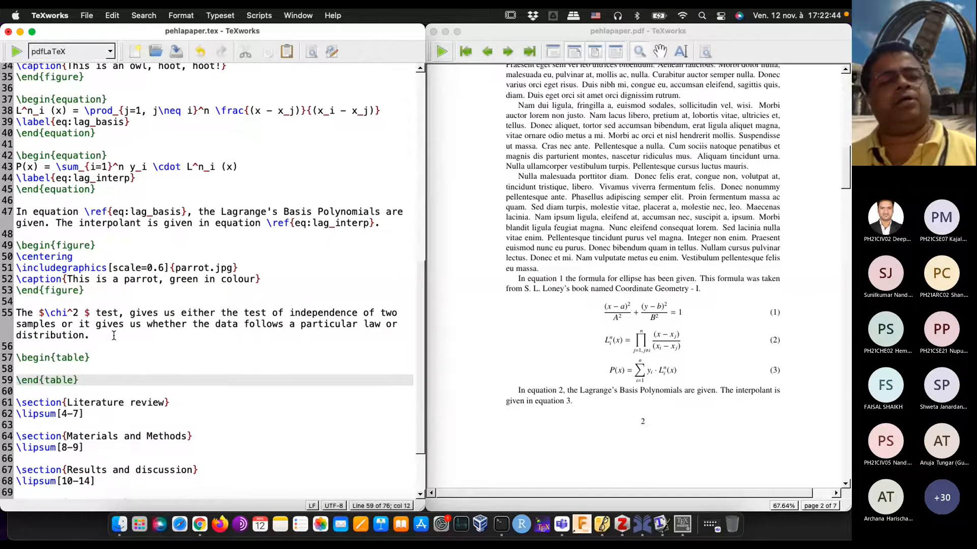
Step: Add a \centering command on its own line inside the table environment
{"action": "key", "text": "Up"}
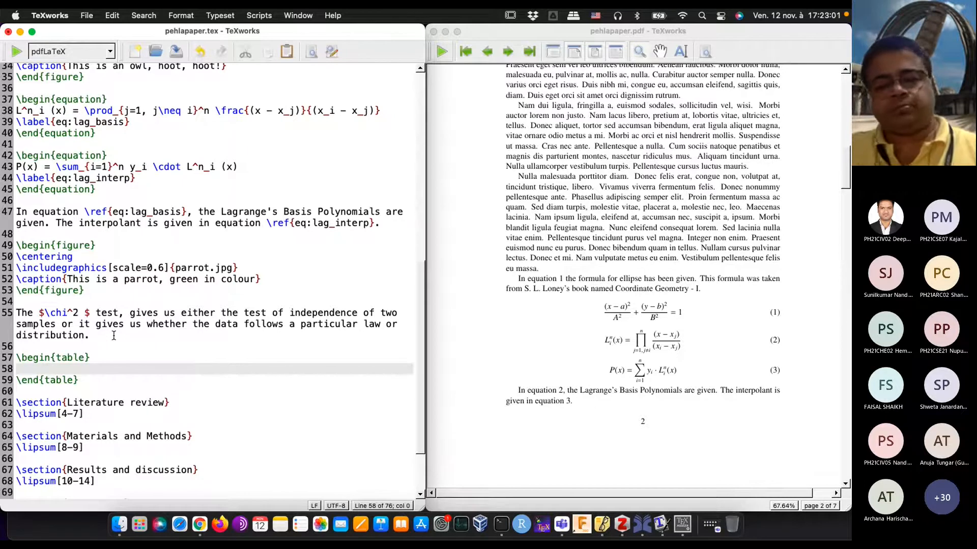
{"action": "type", "text": "\\"}
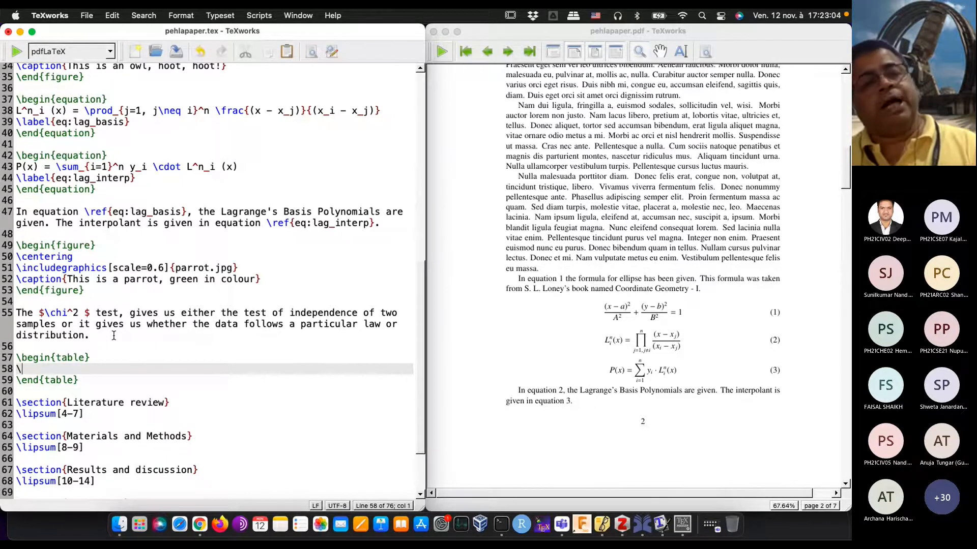
{"action": "type", "text": "cen"}
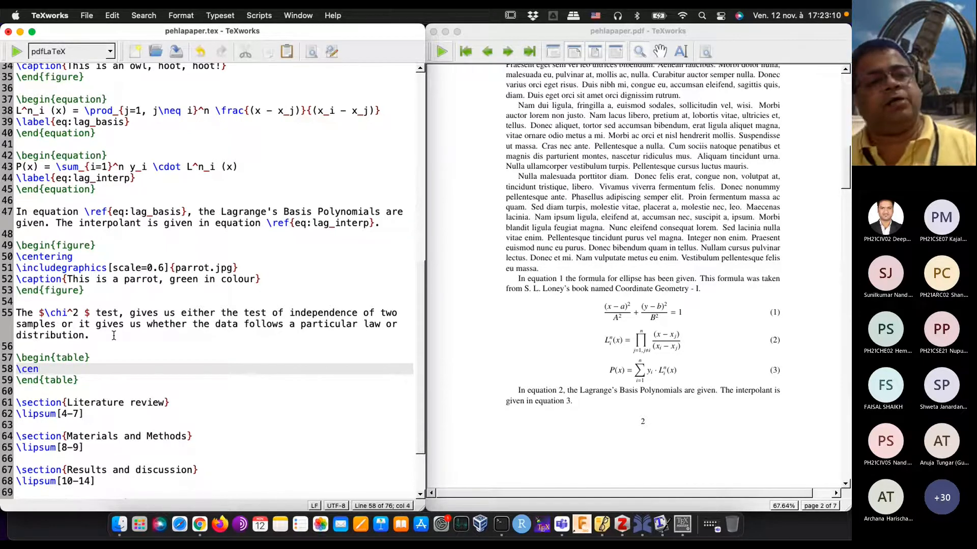
{"action": "type", "text": "teri"}
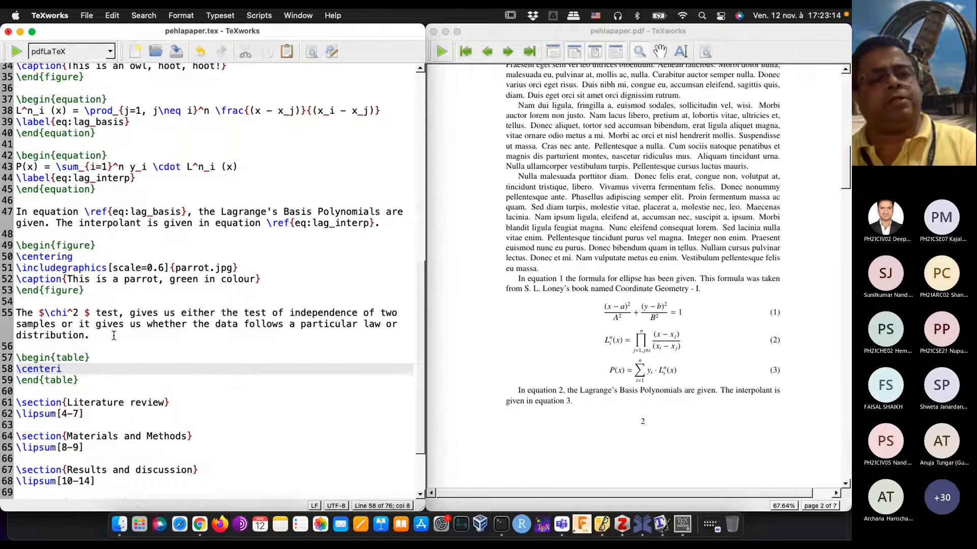
{"action": "type", "text": "ng"}
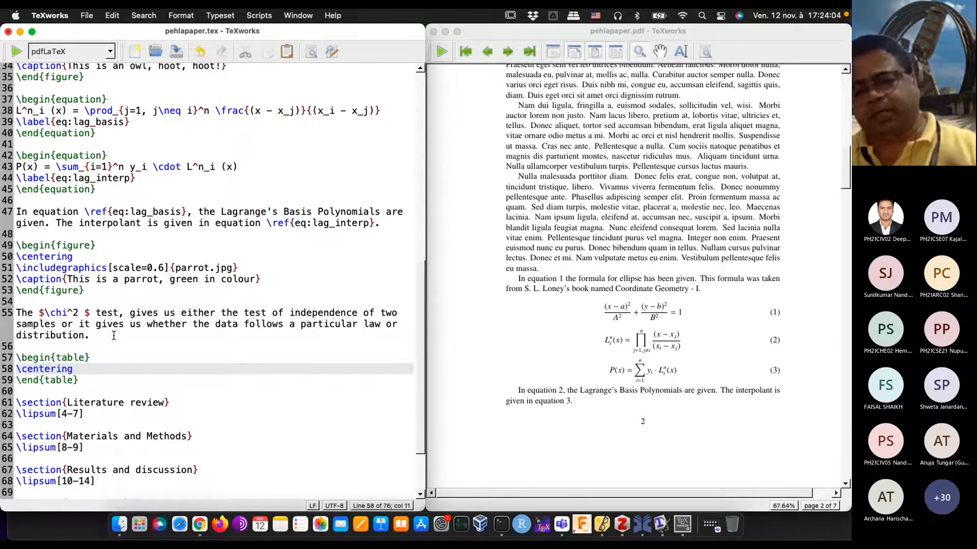
{"action": "key", "text": "Return"}
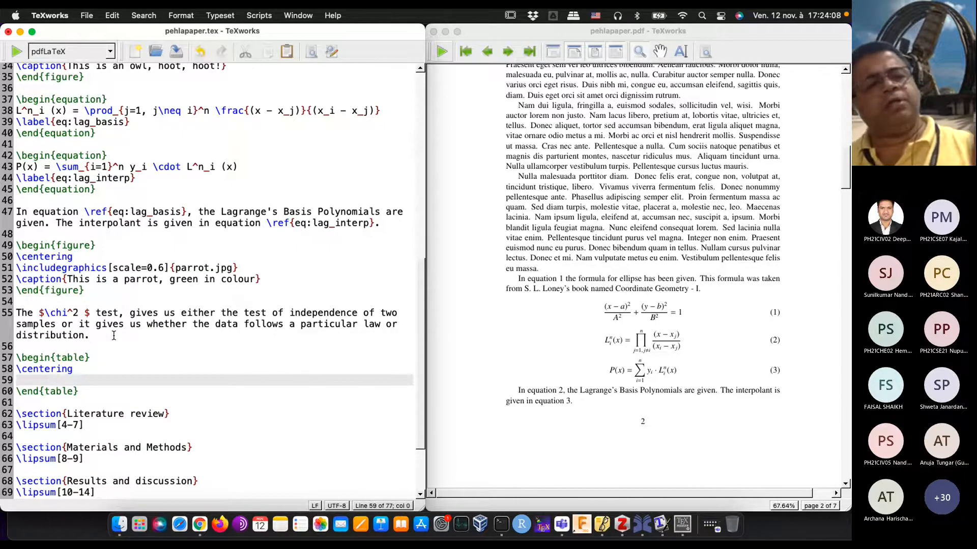
Step: Nest an empty tabular environment inside the table environment, below \centering
{"action": "type", "text": "\begin{tabular"}
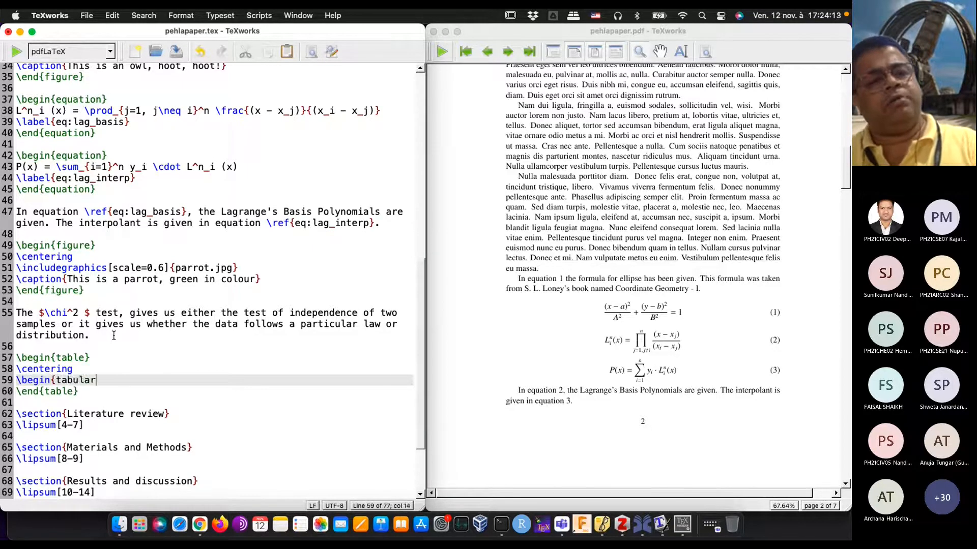
{"action": "type", "text": "}"}
{"action": "key", "text": "Return"}
{"action": "key", "text": "Return"}
{"action": "type", "text": "\\end{tabular}"}
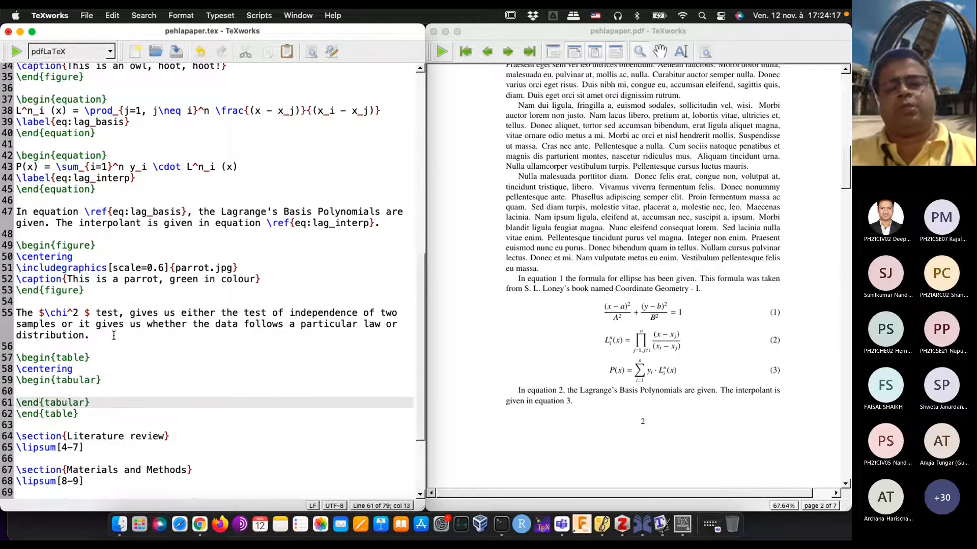
Step: Define four centred columns for the tabular environment by adding the column specification {cccc} after \begin{tabular}
{"action": "key", "text": "Up"}
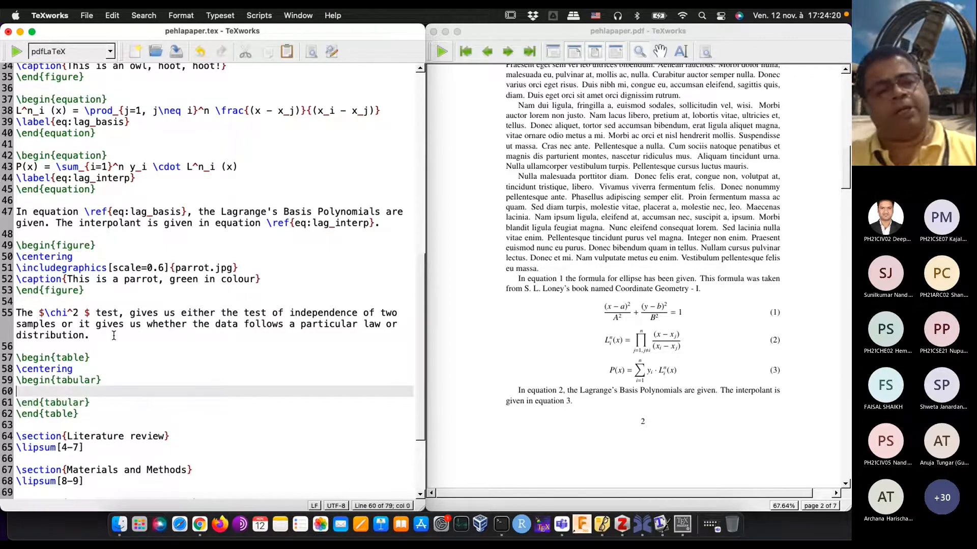
{"action": "left_click", "coordinate": [113, 378]}
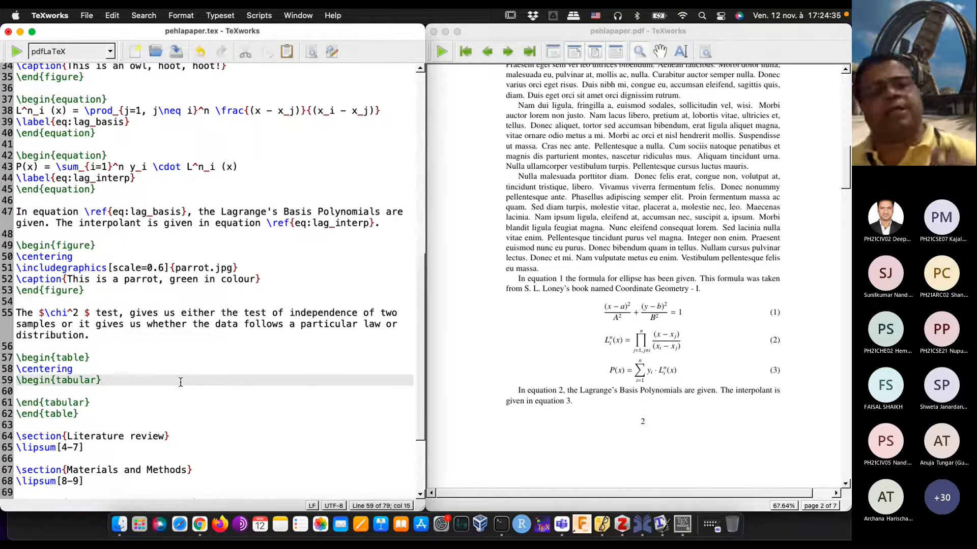
{"action": "type", "text": "{cccc}"}
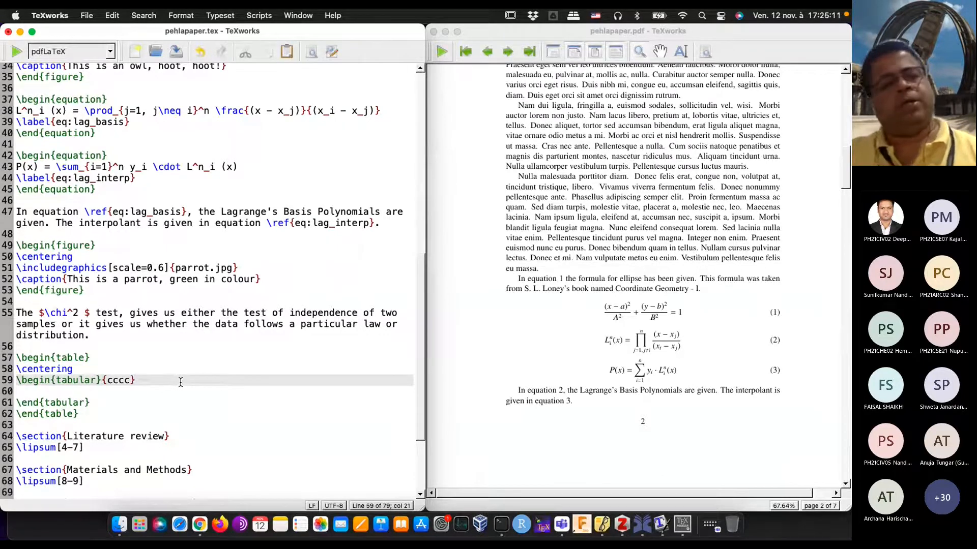
Step: Begin the first row of the tabular environment with two sample first names as cells, each followed by the & separator
{"action": "key", "text": "Down"}
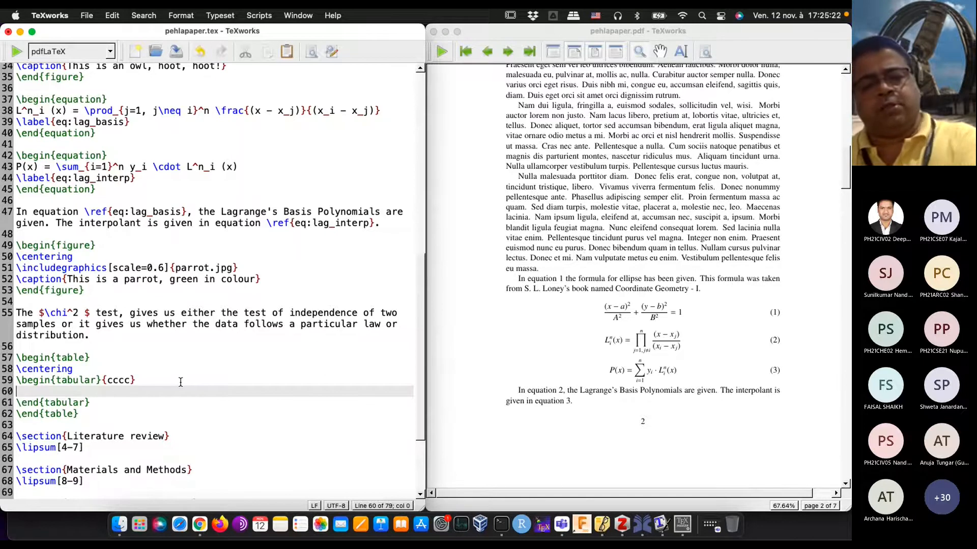
{"action": "type", "text": "Ram &"}
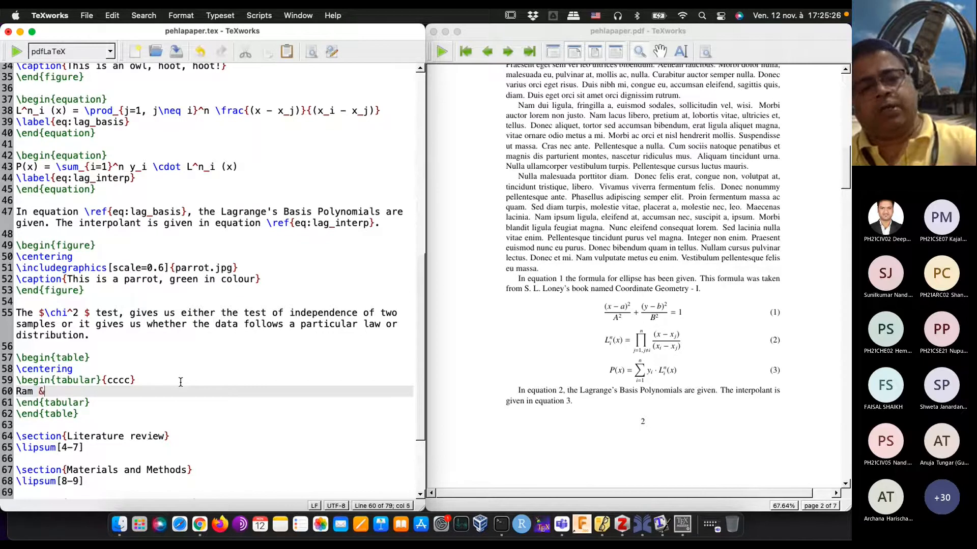
{"action": "type", "text": "Ali &"}
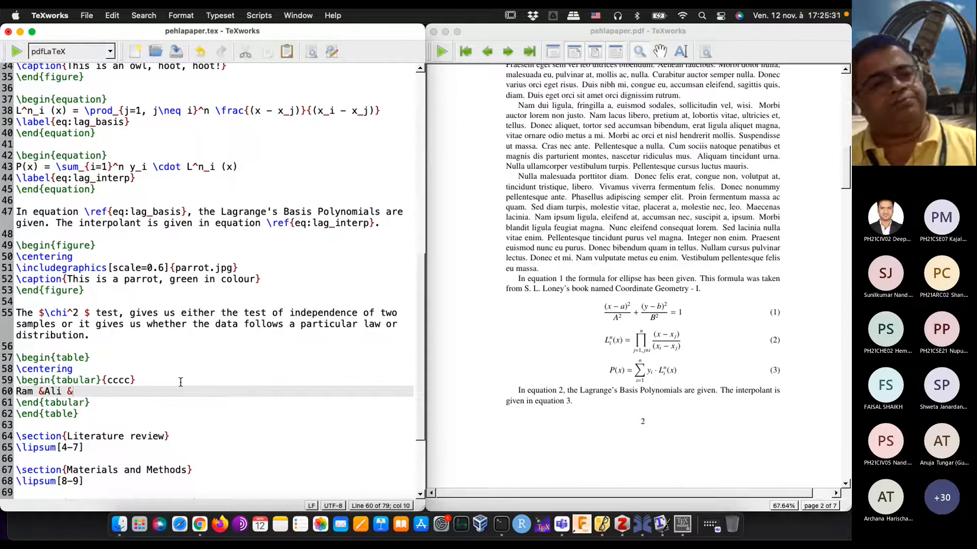
{"action": "type", "text": "Nanak &"}
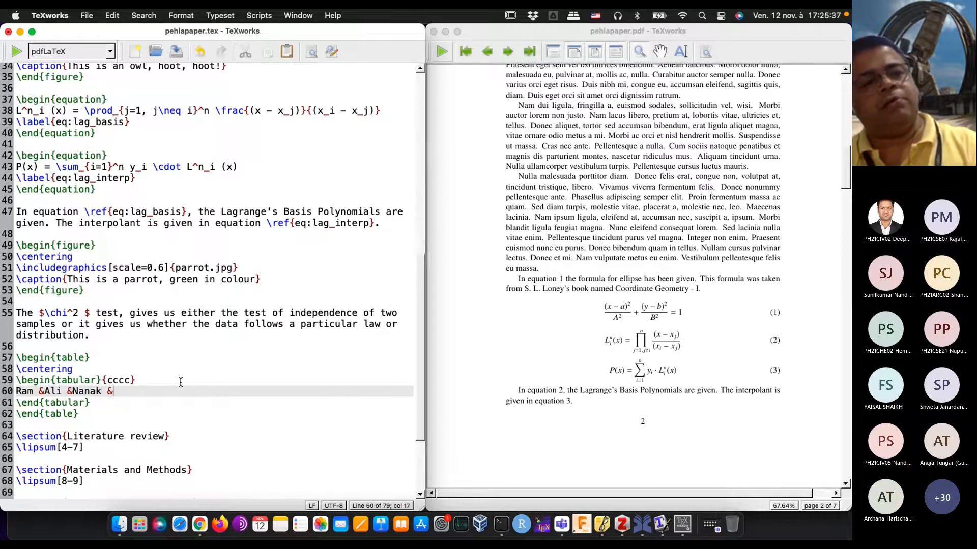
{"action": "key", "text": "BackSpace"}
{"action": "key", "text": "BackSpace"}
{"action": "key", "text": "BackSpace"}
{"action": "key", "text": "BackSpace"}
{"action": "key", "text": "BackSpace"}
{"action": "key", "text": "BackSpace"}
{"action": "key", "text": "BackSpace"}
Step: Replace the third name in the first table row with another sample name, then add a fourth sample name after an & separator
{"action": "type", "text": "A"}
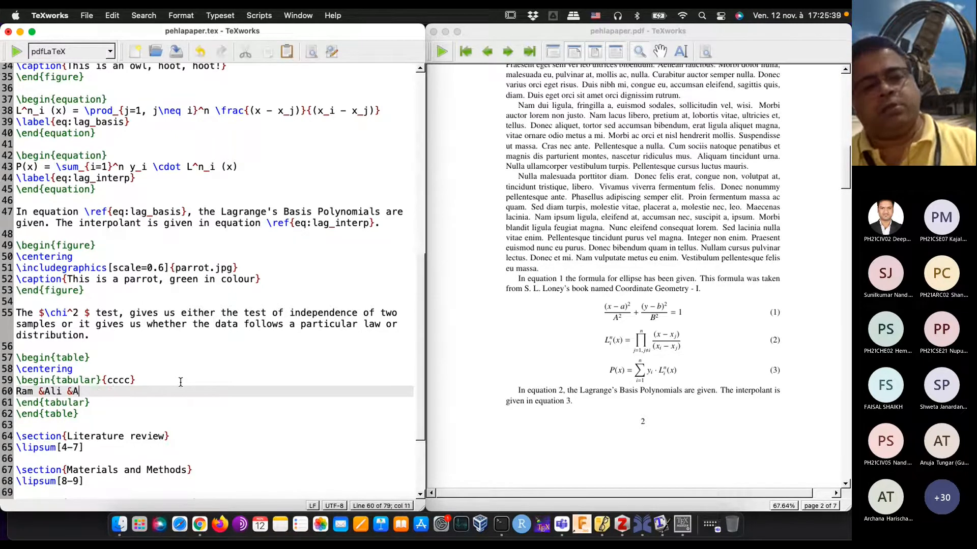
{"action": "type", "text": "r"}
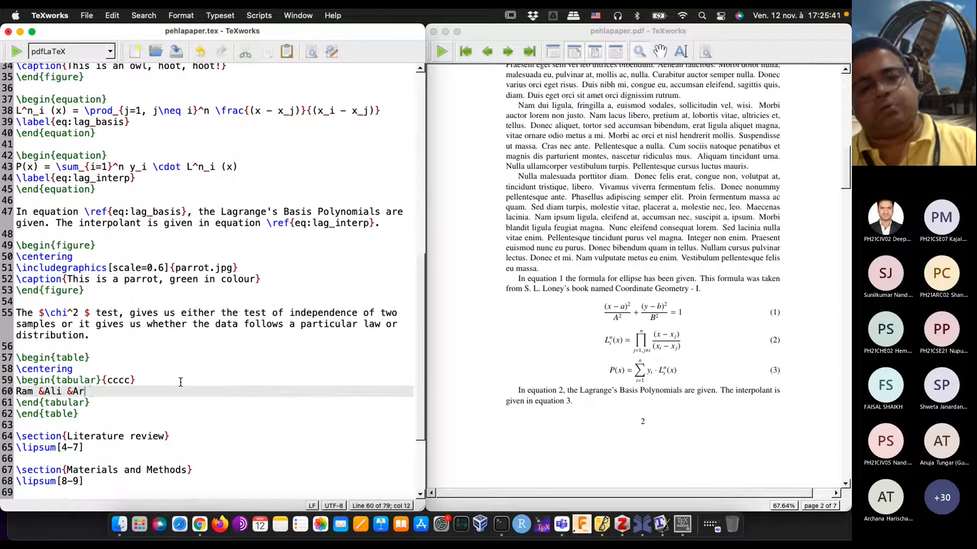
{"action": "type", "text": "janDev &"}
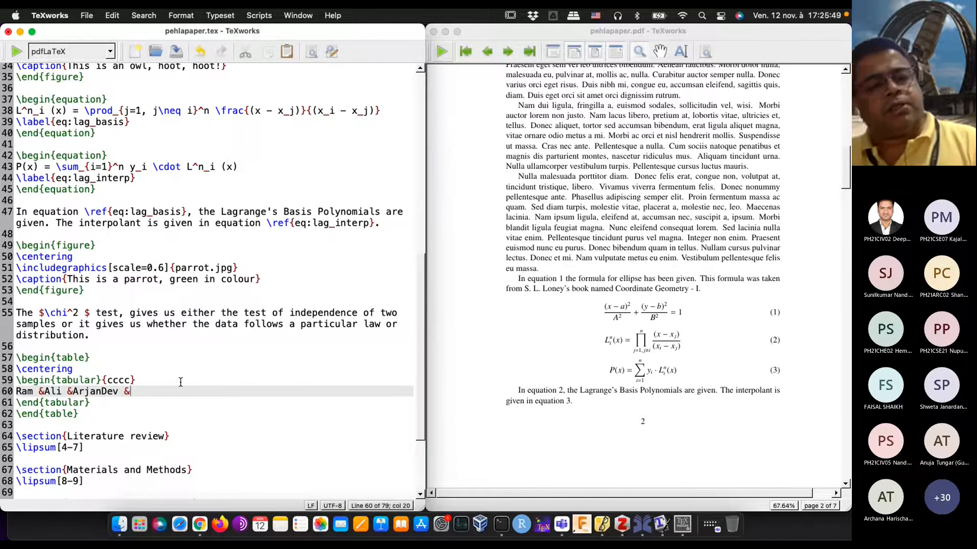
{"action": "type", "text": "Ma"}
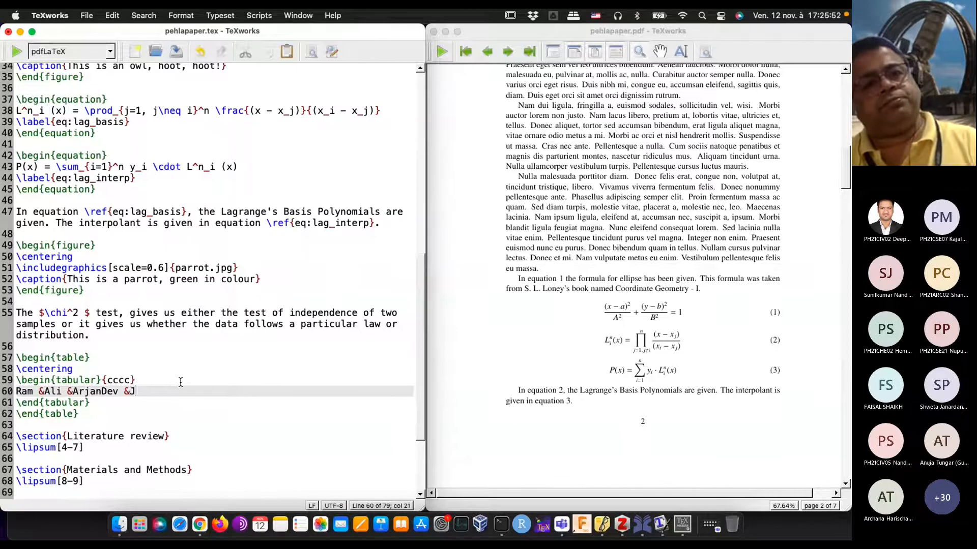
{"action": "type", "text": "ry"}
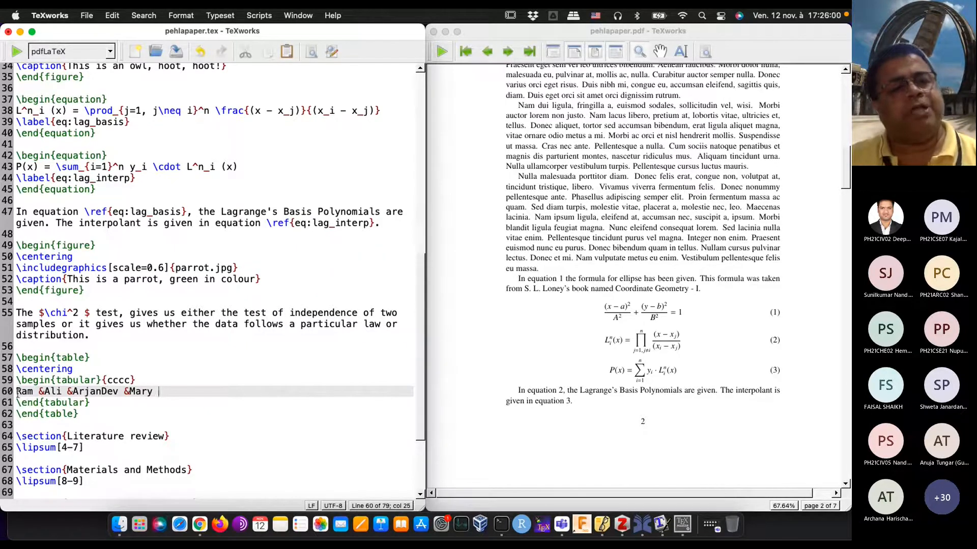
{"action": "left_click", "coordinate": [45, 391]}
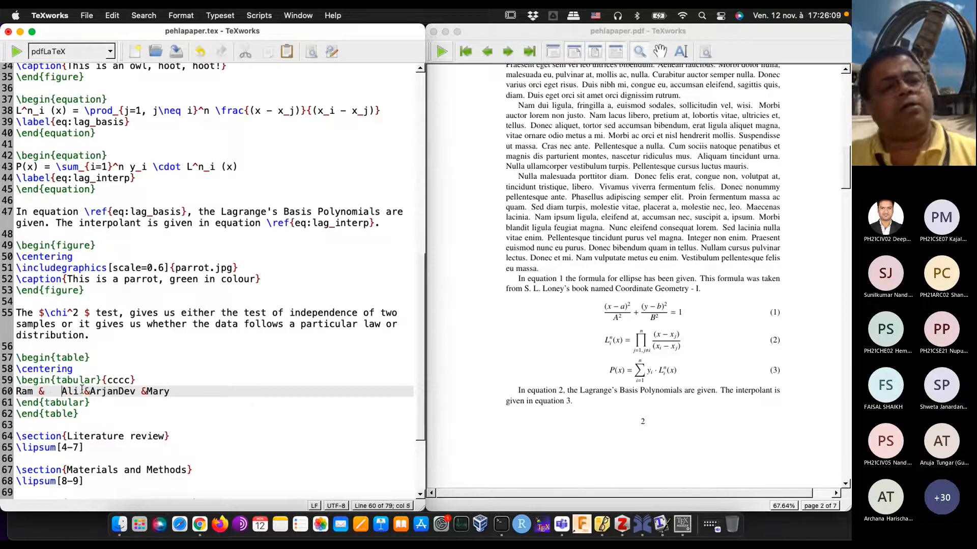
{"action": "key", "text": "BackSpace"}
{"action": "key", "text": "BackSpace"}
{"action": "key", "text": "BackSpace"}
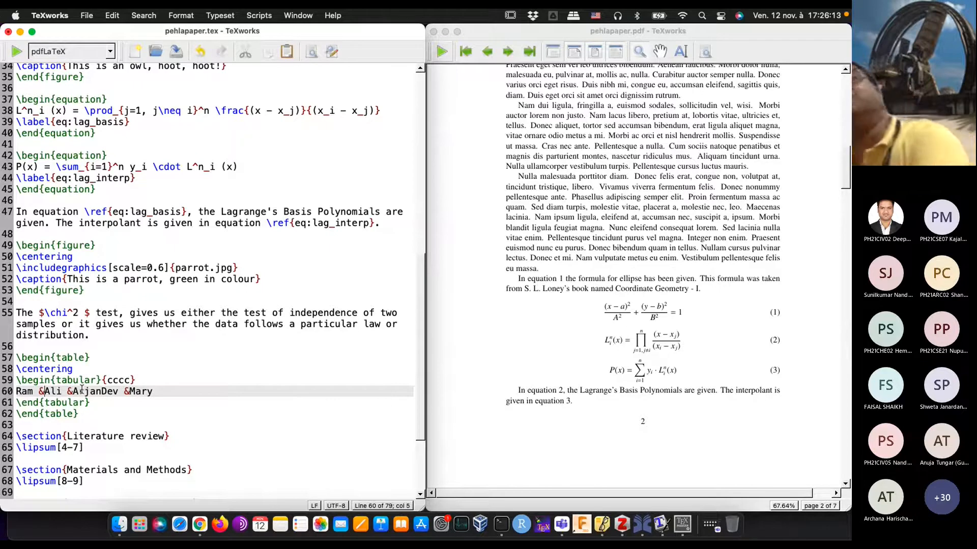
Step: End the first table row with \\ after the fourth cell and start a new line below it
{"action": "left_click", "coordinate": [82, 391]}
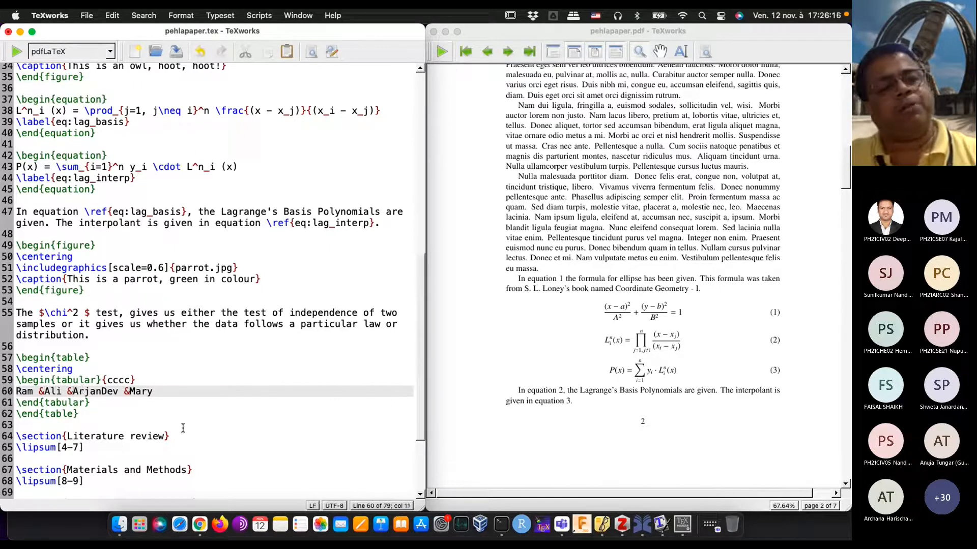
{"action": "key", "text": "Left"}
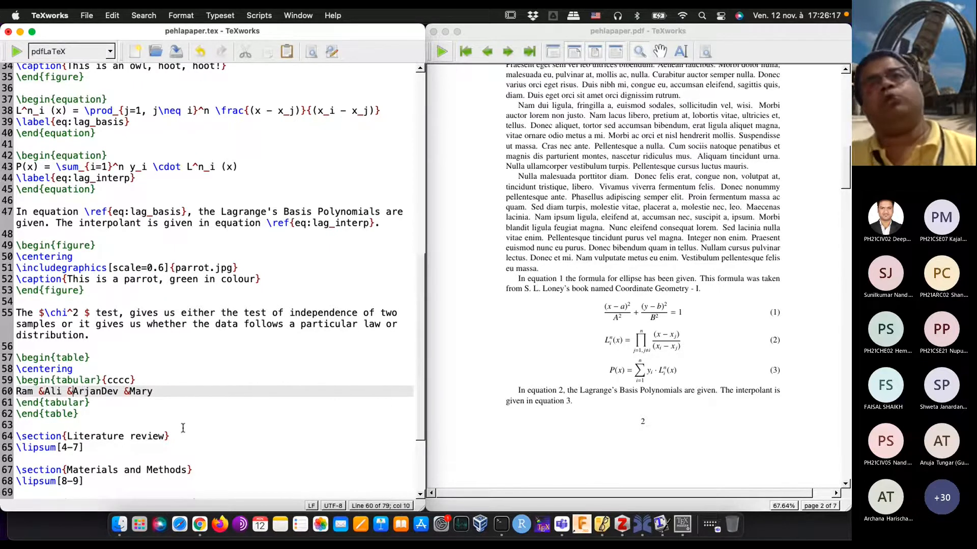
{"action": "key", "text": "Right"}
{"action": "key", "text": "Right"}
{"action": "key", "text": "Right"}
{"action": "key", "text": "Right"}
{"action": "key", "text": "Right"}
{"action": "key", "text": "Right"}
{"action": "key", "text": "Right"}
{"action": "key", "text": "Right"}
{"action": "key", "text": "Right"}
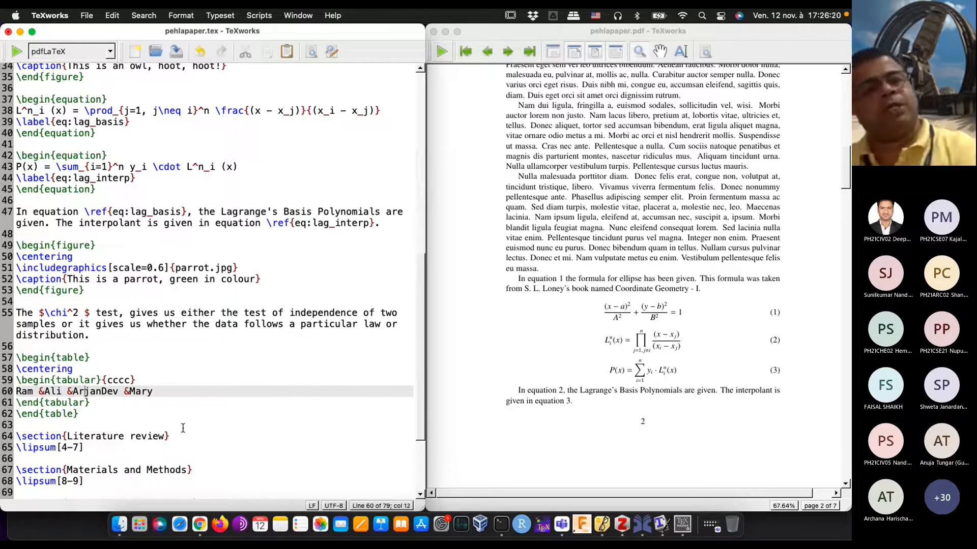
{"action": "key", "text": "Right"}
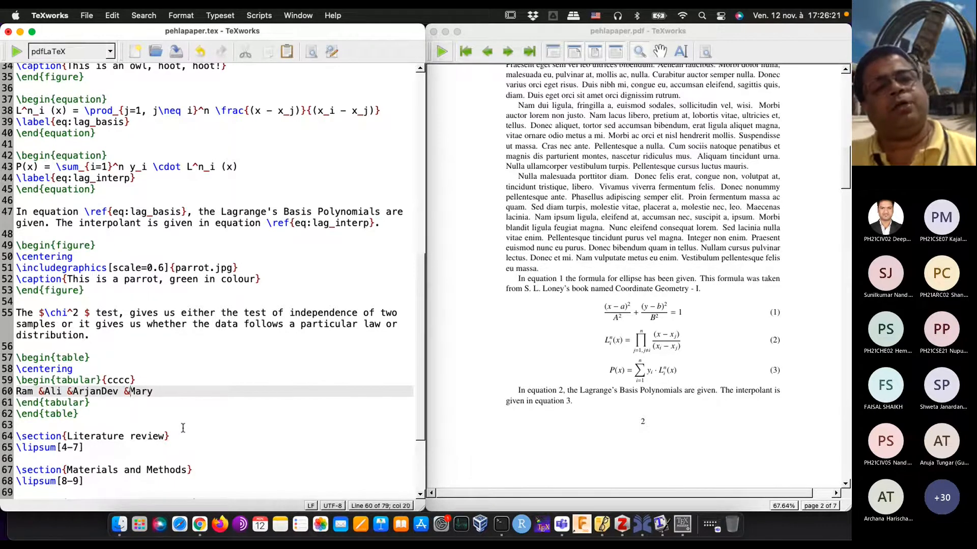
{"action": "key", "text": "Right"}
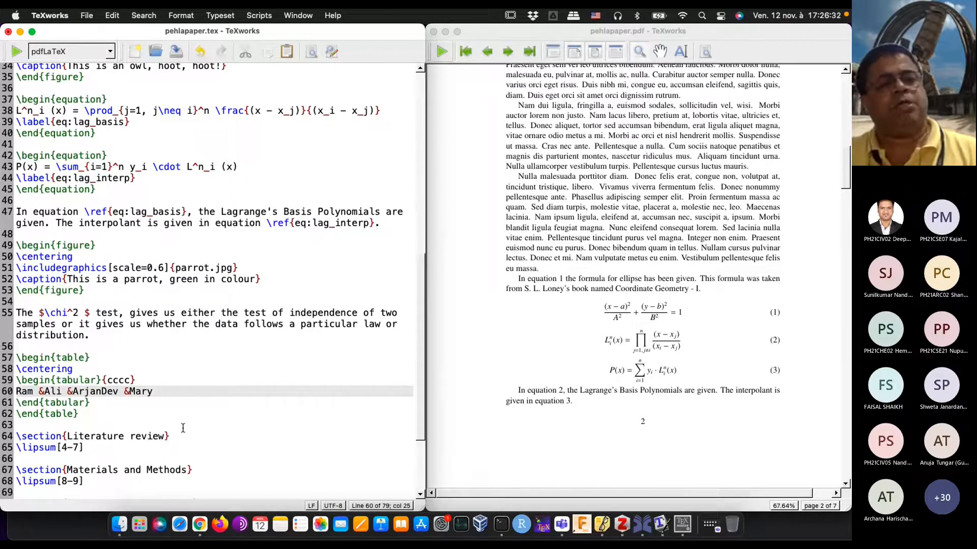
{"action": "type", "text": "\\\\"}
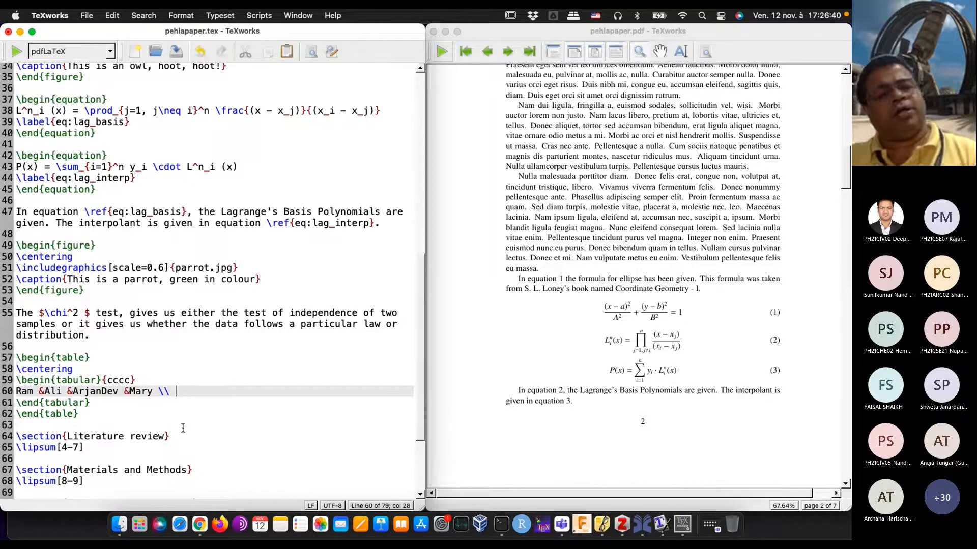
{"action": "key", "text": "Return"}
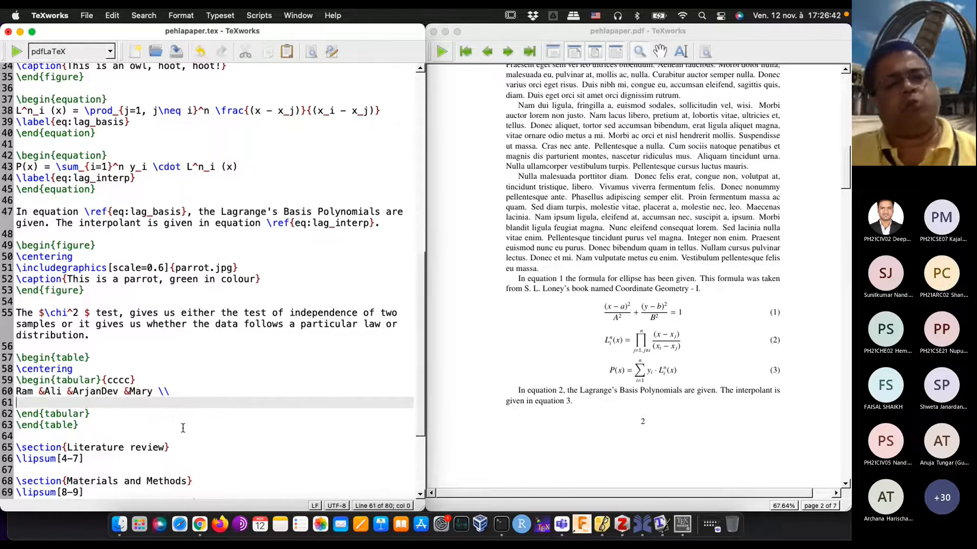
Step: Write the second table row with the cells A, B, C and D separated by &, ending it with \\
{"action": "type", "text": "A"}
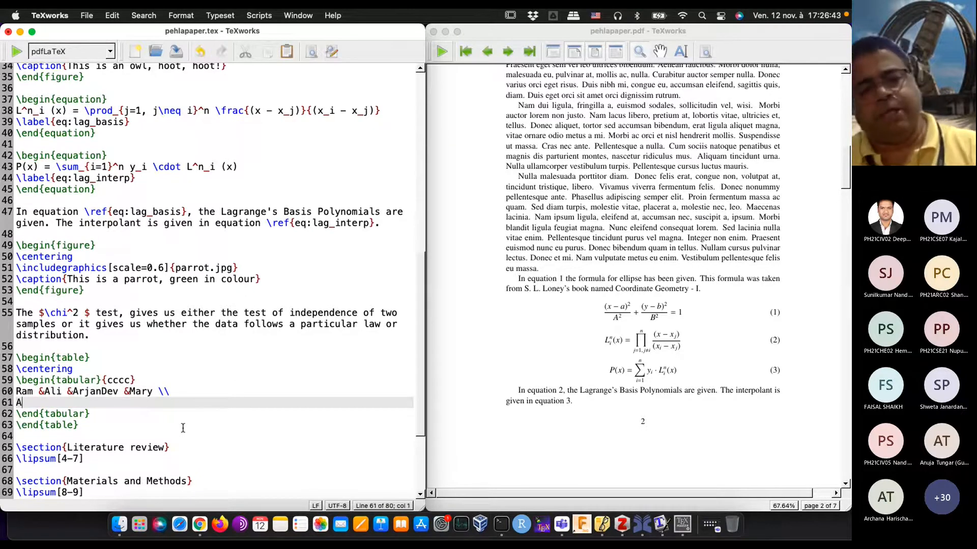
{"action": "type", "text": " & B &C &D \\"}
{"action": "key", "text": "Return"}
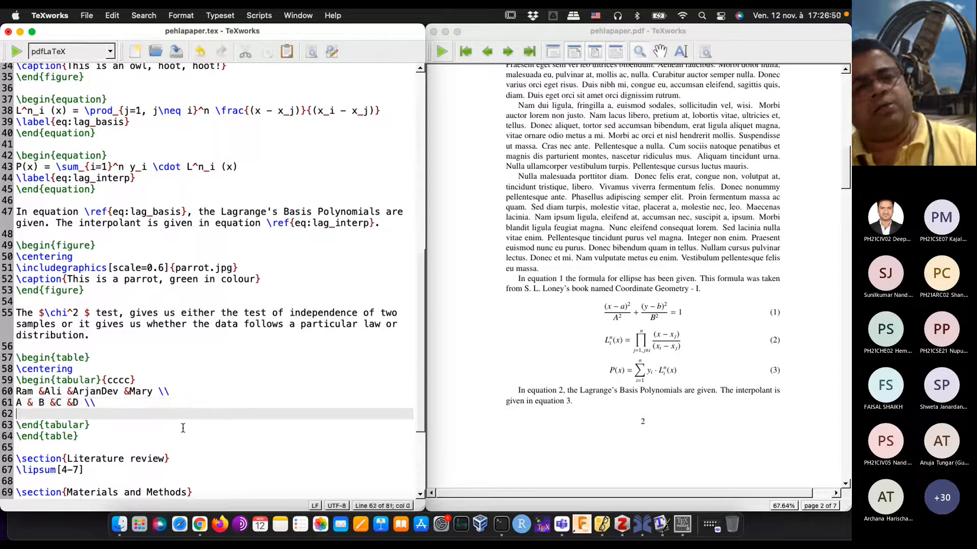
Step: Write the third table row with the cells Lorem, Ipsum, Dolor and si separated by &, ending it with \\
{"action": "type", "text": "&"}
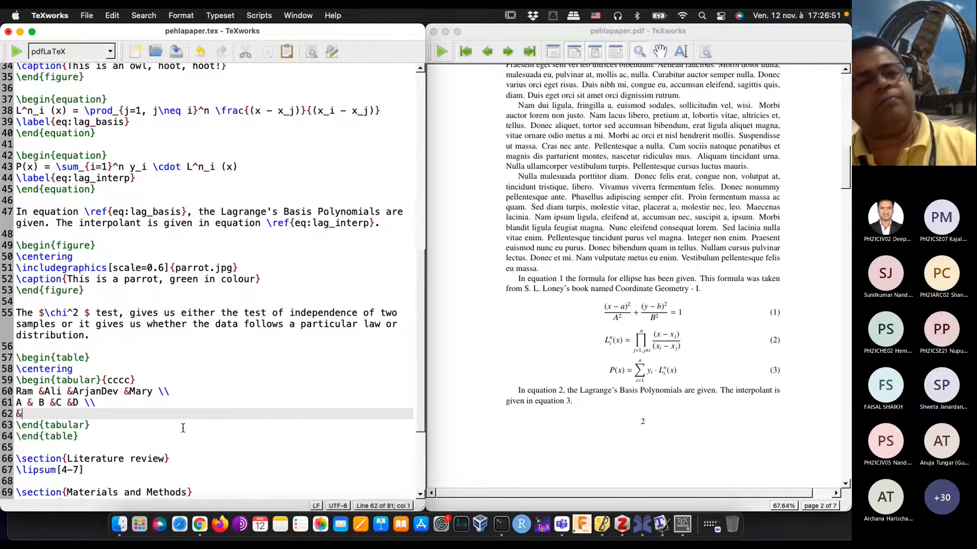
{"action": "key", "text": "BackSpace"}
{"action": "type", "text": "Lorm"}
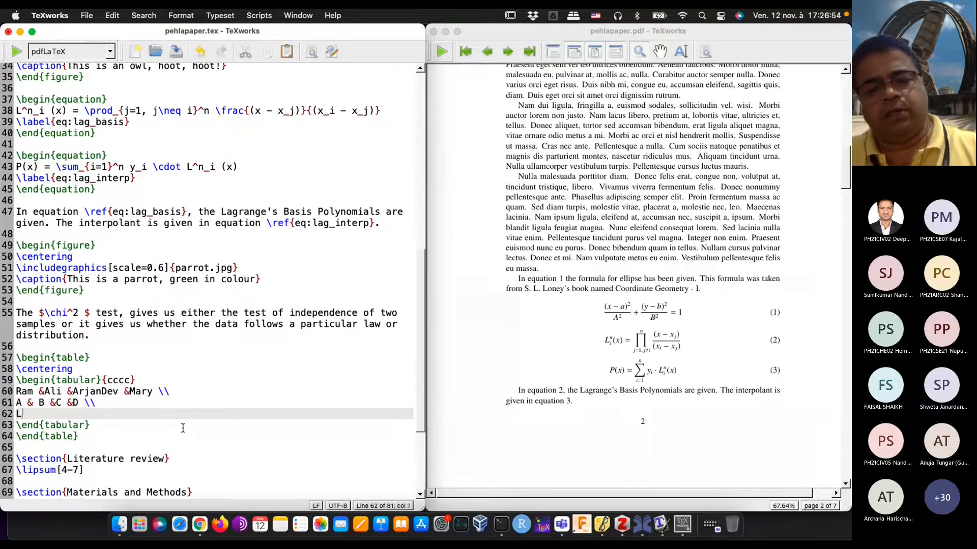
{"action": "key", "text": "BackSpace"}
{"action": "key", "text": "BackSpace"}
{"action": "type", "text": "rem &Ipsum "}
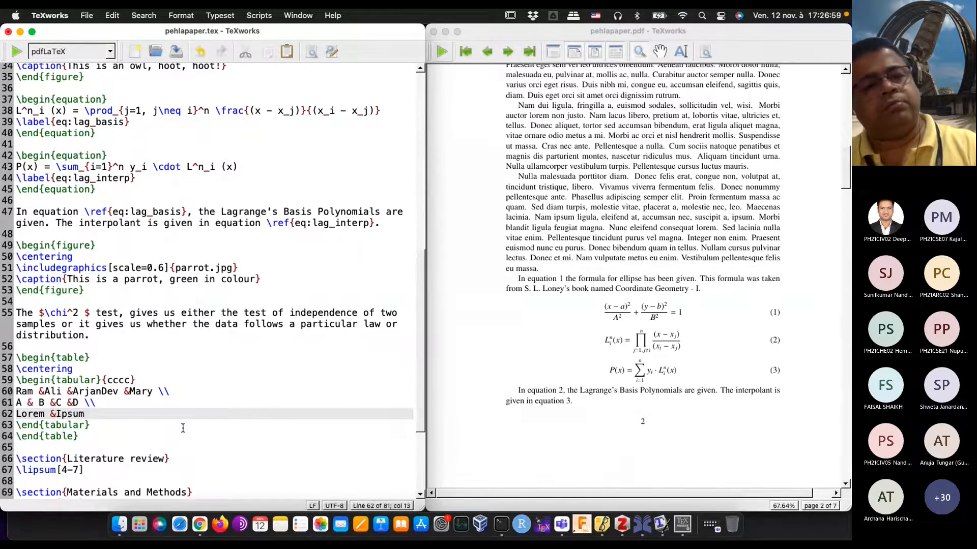
{"action": "type", "text": "&D"}
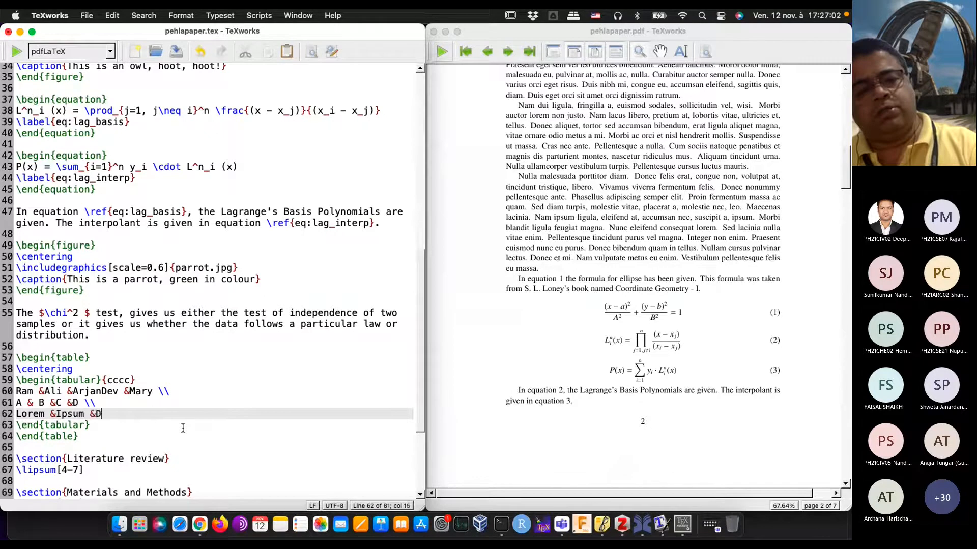
{"action": "type", "text": "olor "}
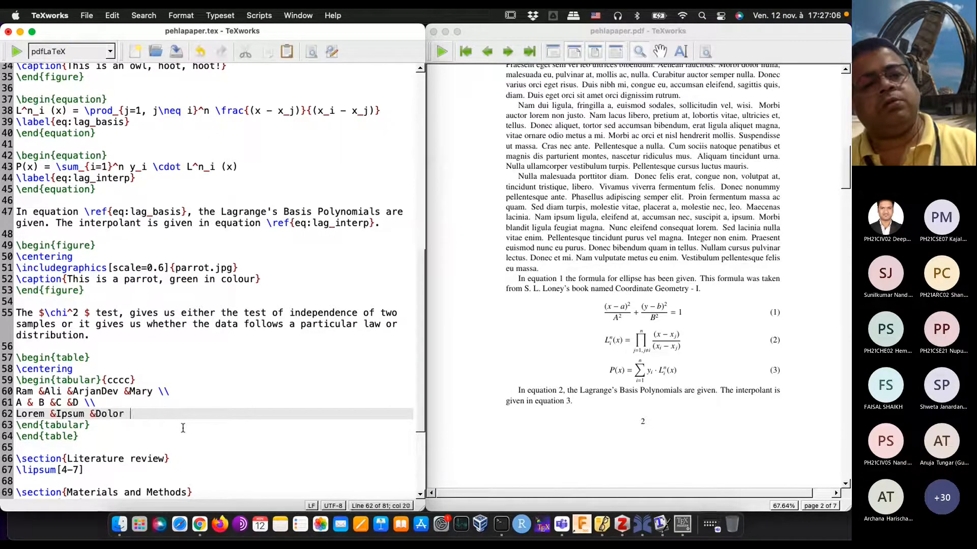
{"action": "type", "text": "&si"}
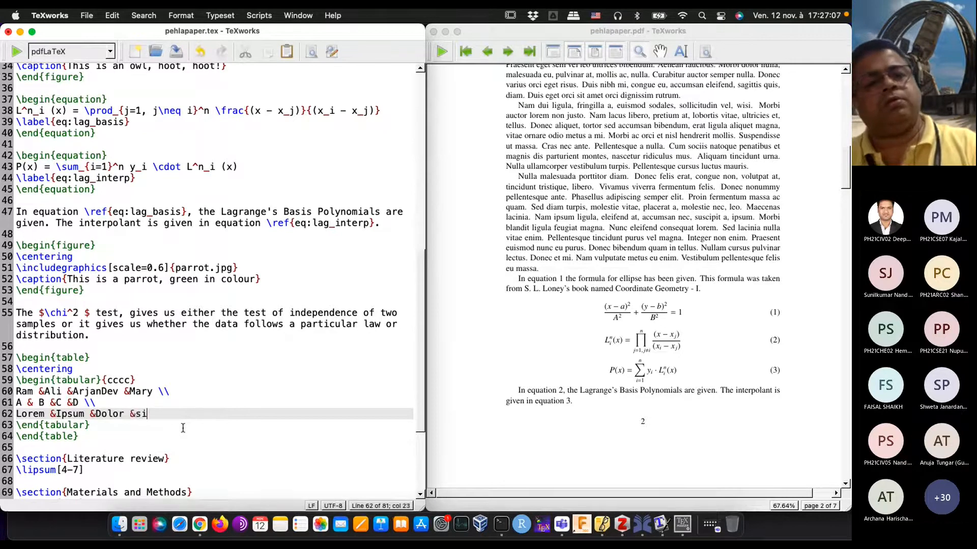
{"action": "type", "text": " \\\\"}
{"action": "key", "text": "BackSpace"}
{"action": "key", "text": "BackSpace"}
{"action": "key", "text": "BackSpace"}
{"action": "type", "text": "\\\\"}
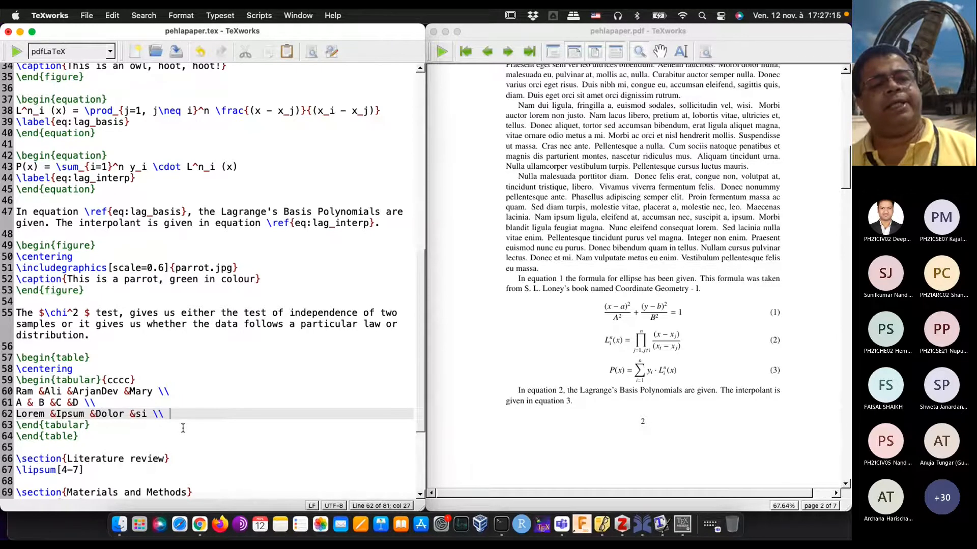
Step: Typeset the document with pdfLaTeX and check the new table in the PDF preview
{"action": "scroll", "coordinate": [183, 428], "scroll_direction": "down", "scroll_amount": 2}
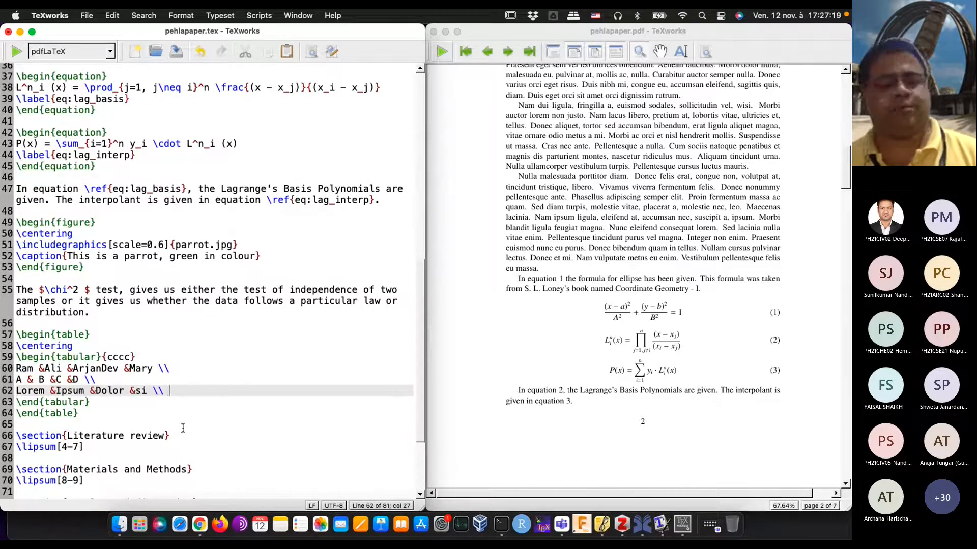
{"action": "scroll", "coordinate": [183, 428], "scroll_direction": "down", "scroll_amount": 3}
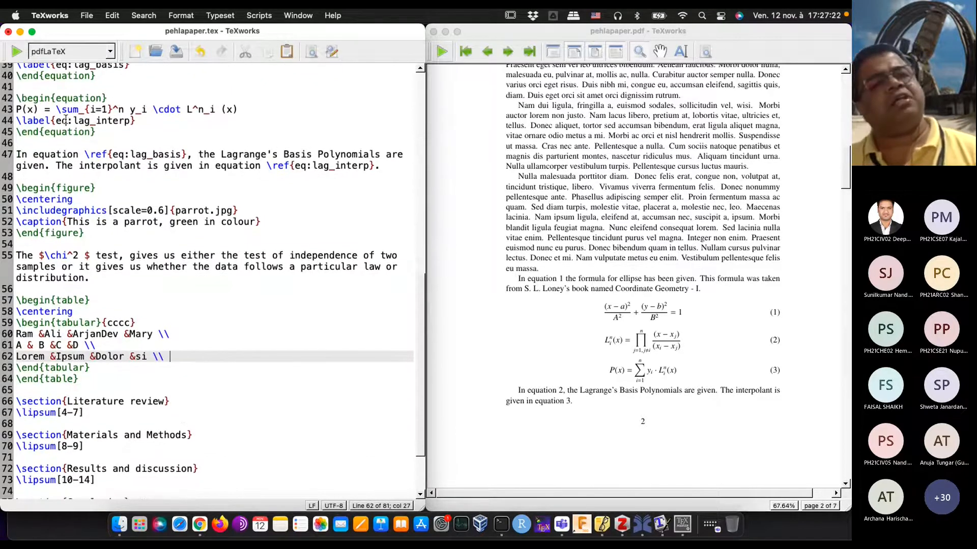
{"action": "left_click", "coordinate": [17, 51]}
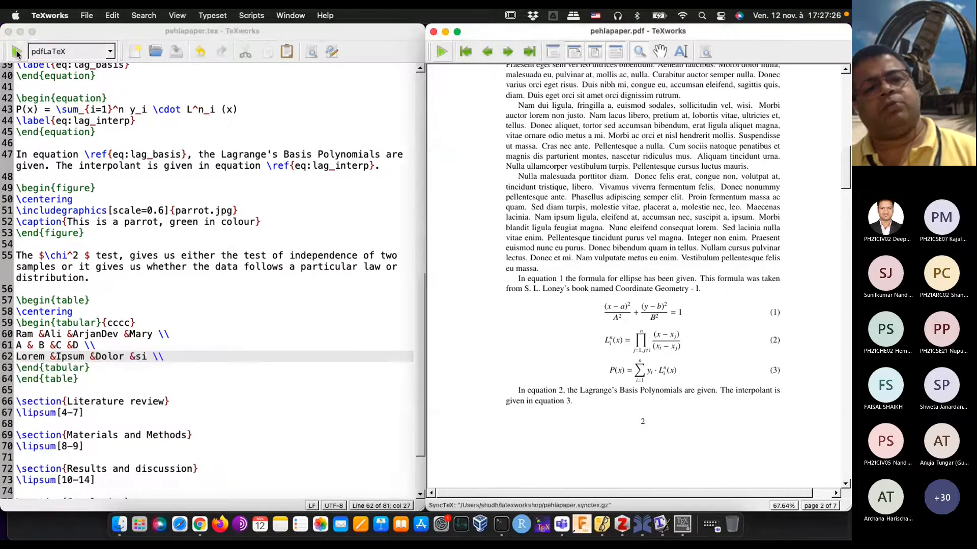
{"action": "scroll", "coordinate": [625, 300], "scroll_direction": "down", "scroll_amount": 1}
{"action": "scroll", "coordinate": [624, 301], "scroll_direction": "down", "scroll_amount": 15}
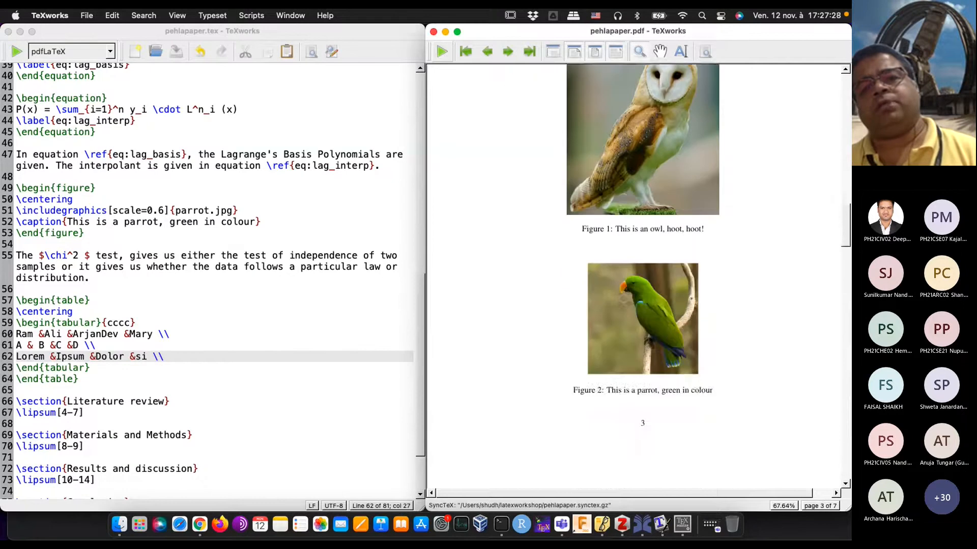
{"action": "scroll", "coordinate": [625, 300], "scroll_direction": "up", "scroll_amount": 2}
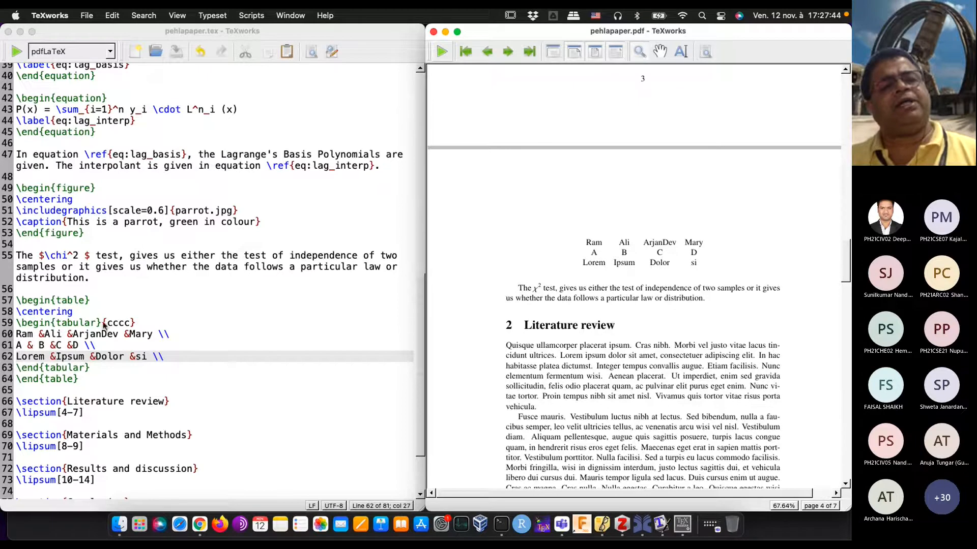
Step: Add vertical rules around all four columns by changing the column specification to {|c|c|c|c|}, and typeset the document again
{"action": "left_click", "coordinate": [122, 325]}
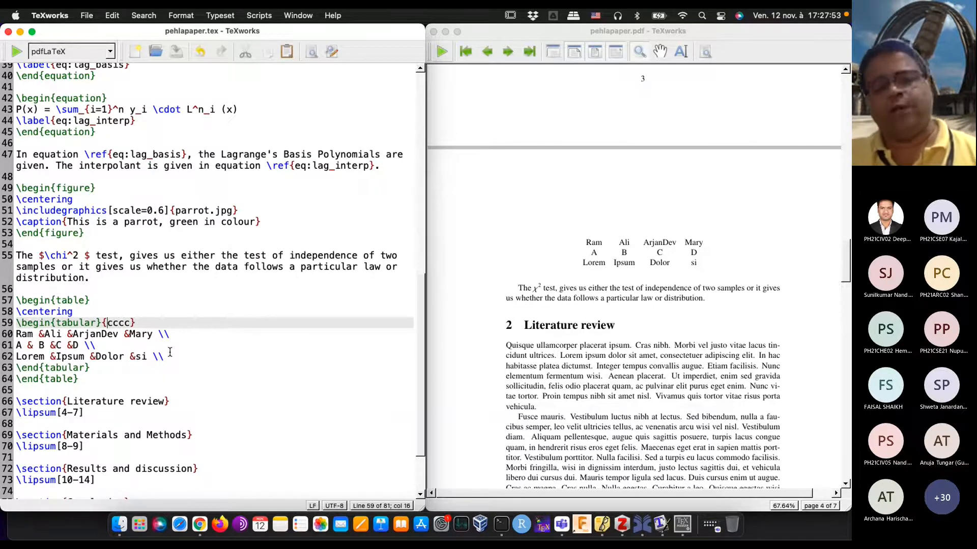
{"action": "type", "text": "|c"}
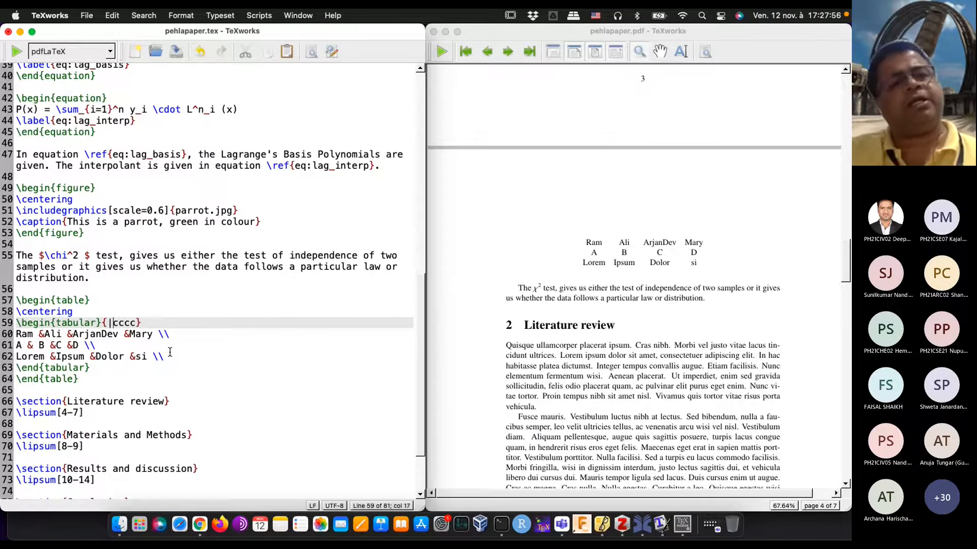
{"action": "type", "text": "|"}
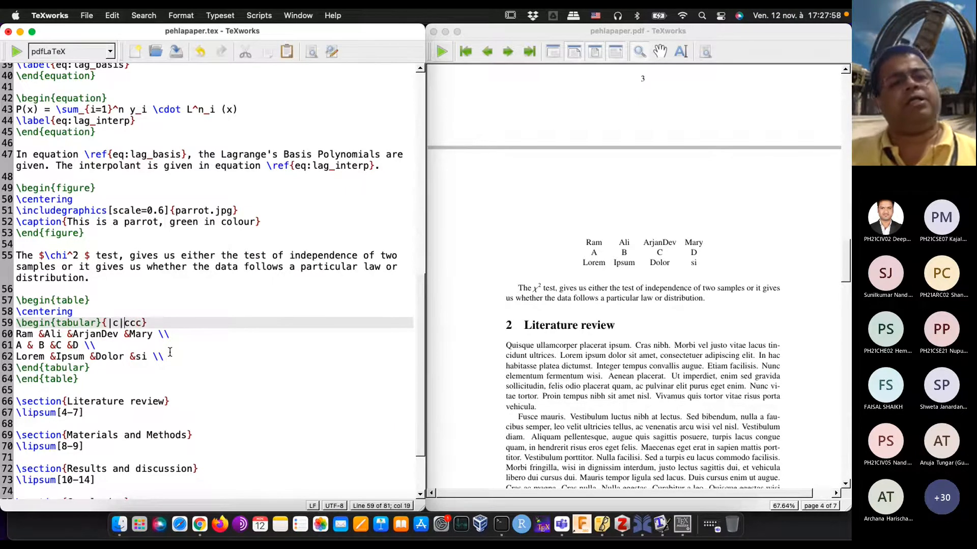
{"action": "key", "text": "Right"}
{"action": "type", "text": "|"}
{"action": "key", "text": "Right"}
{"action": "type", "text": "|c"}
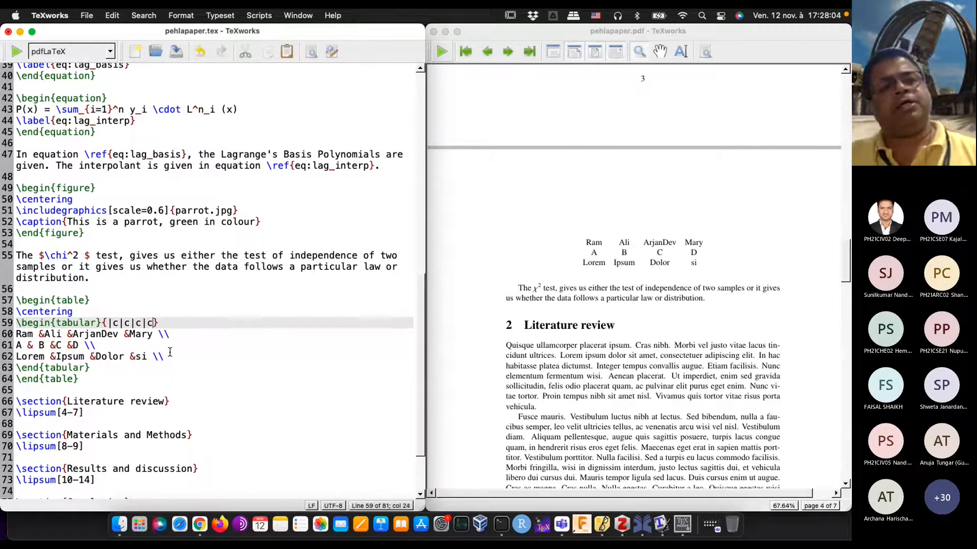
{"action": "type", "text": "|"}
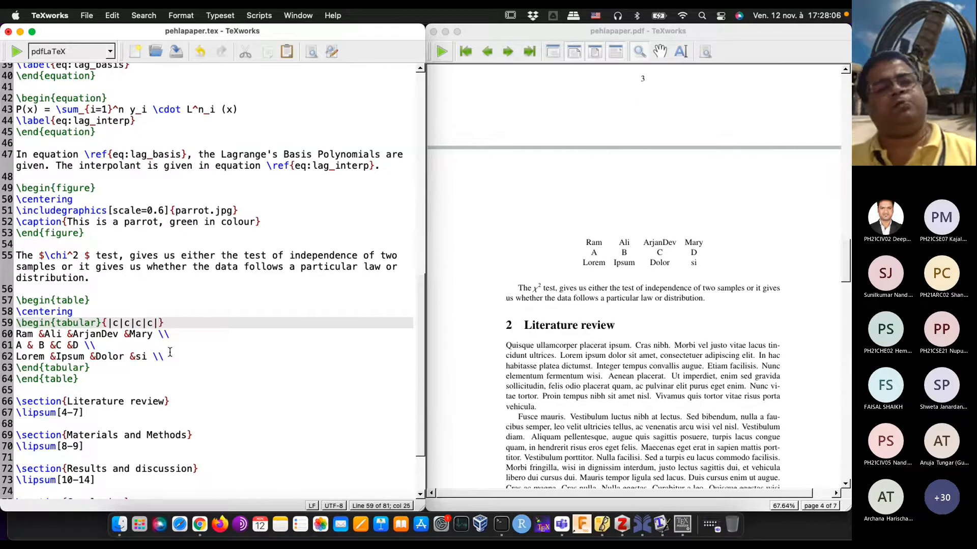
{"action": "left_click", "coordinate": [16, 50]}
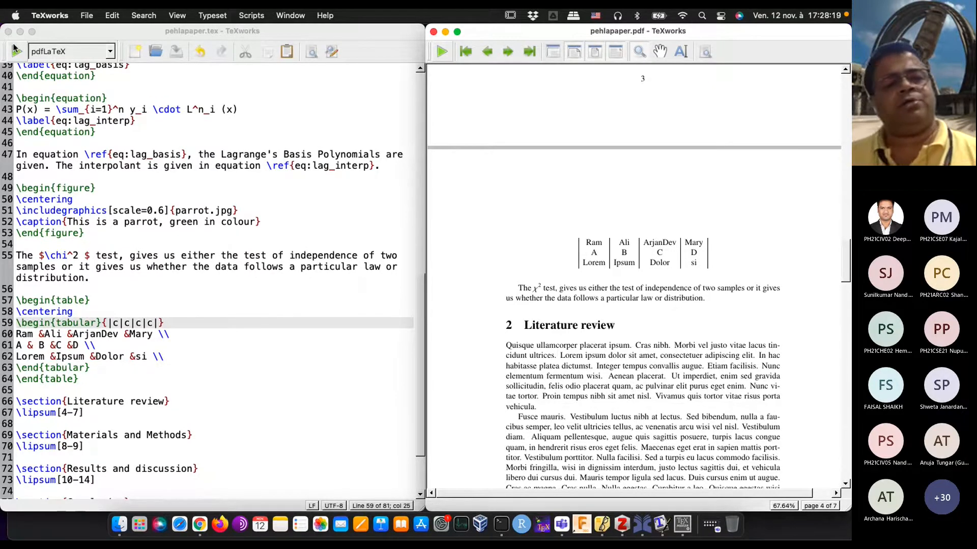
Step: Append \hline to the first and second table rows to draw horizontal rules beneath them
{"action": "left_click", "coordinate": [194, 333]}
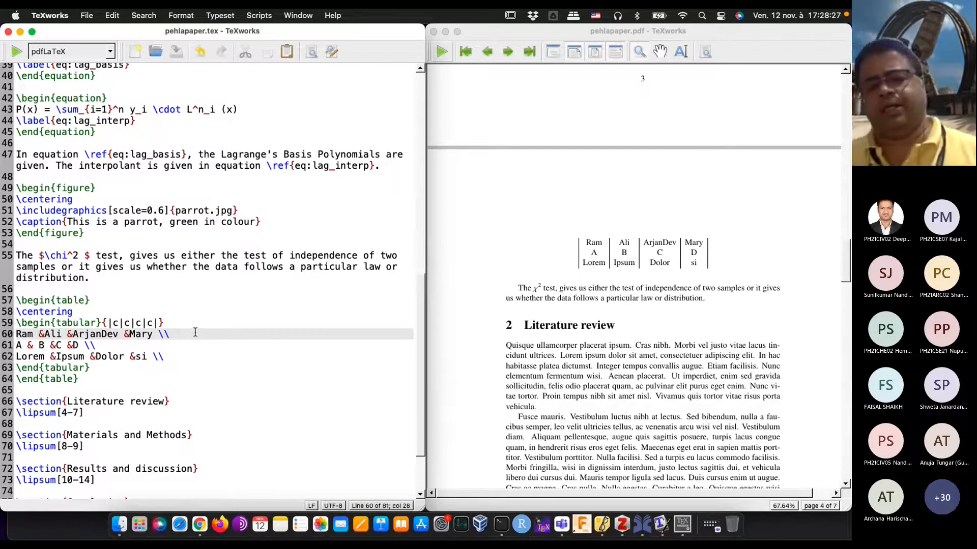
{"action": "type", "text": "\\"}
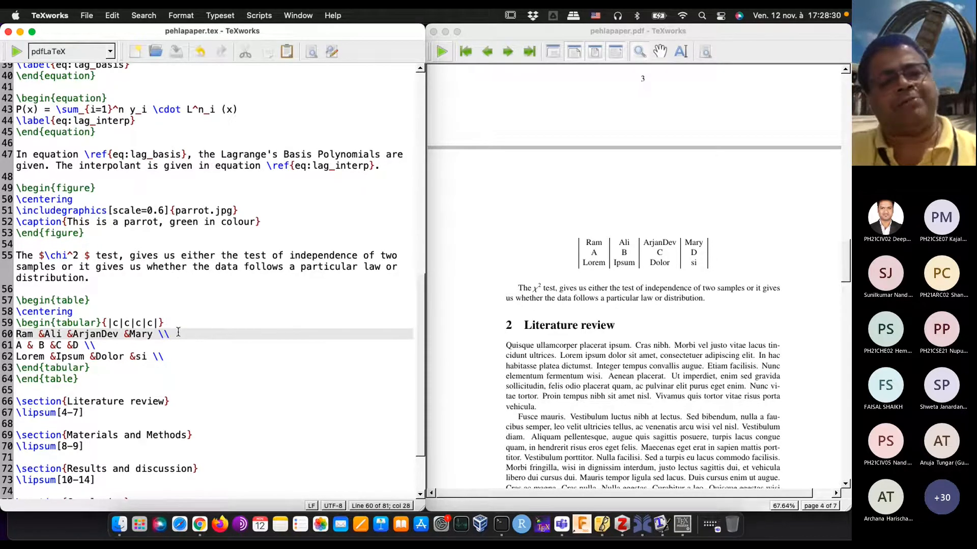
{"action": "type", "text": "hline"}
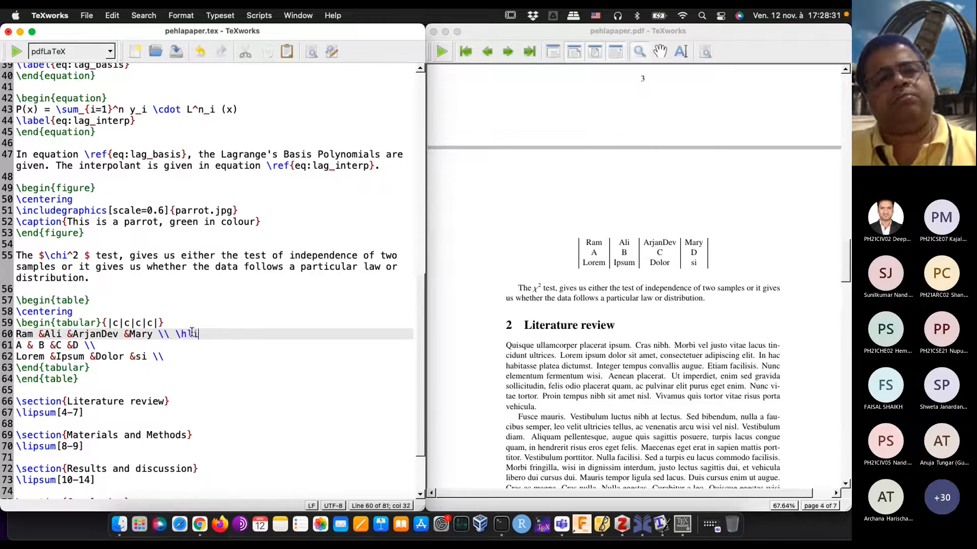
{"action": "key", "text": "Down"}
{"action": "key", "text": "Down"}
{"action": "key", "text": "Up"}
{"action": "type", "text": "\\"}
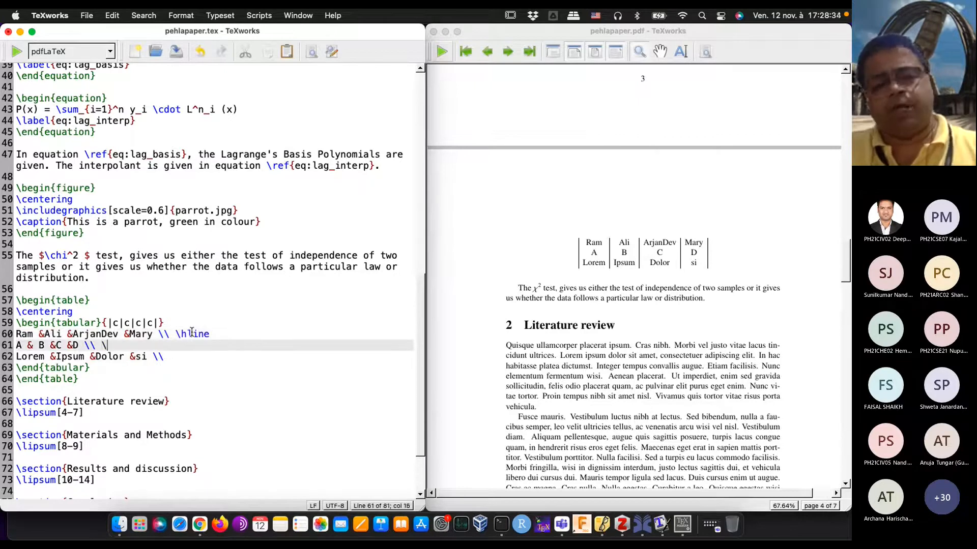
{"action": "type", "text": "hline"}
Step: Append \hline to the third table row and typeset the document with pdfLaTeX
{"action": "key", "text": "Down"}
{"action": "key", "text": "End"}
{"action": "type", "text": "\\"}
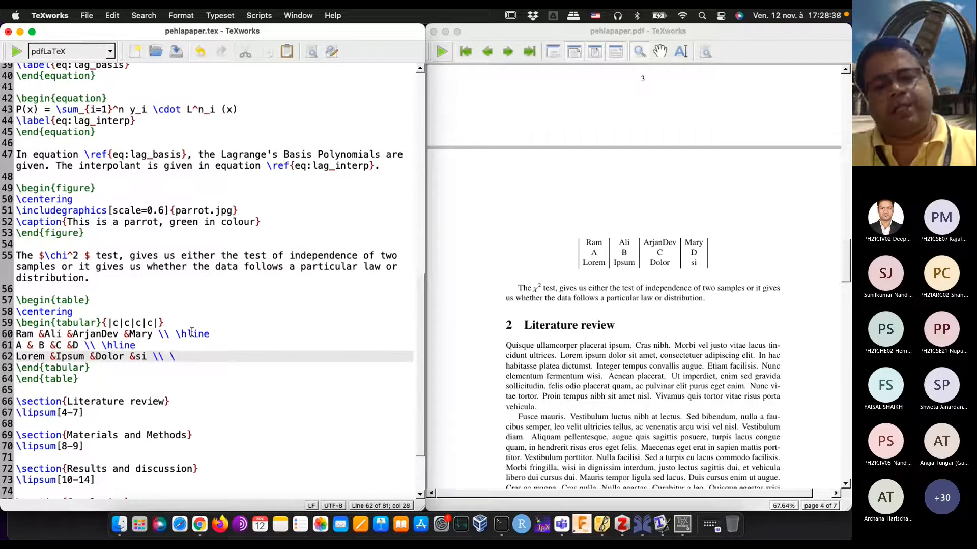
{"action": "type", "text": "hline"}
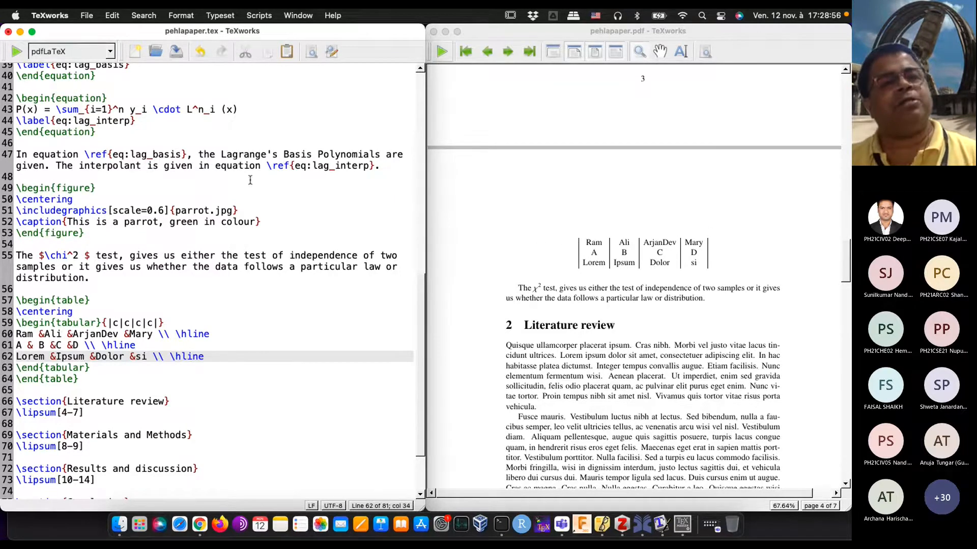
{"action": "left_click", "coordinate": [17, 52]}
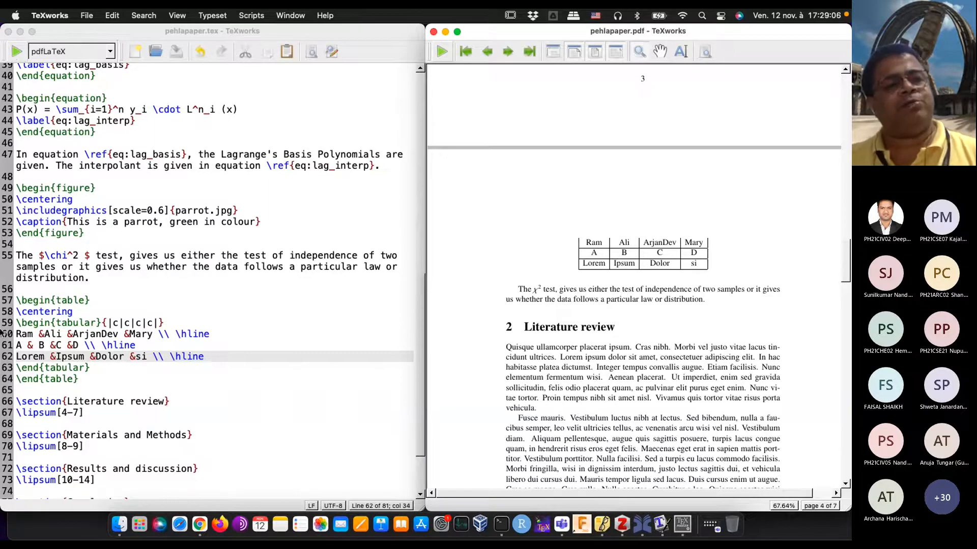
Step: Insert a line with \hline above the first table row for the top rule, and typeset the document again
{"action": "left_click", "coordinate": [18, 335]}
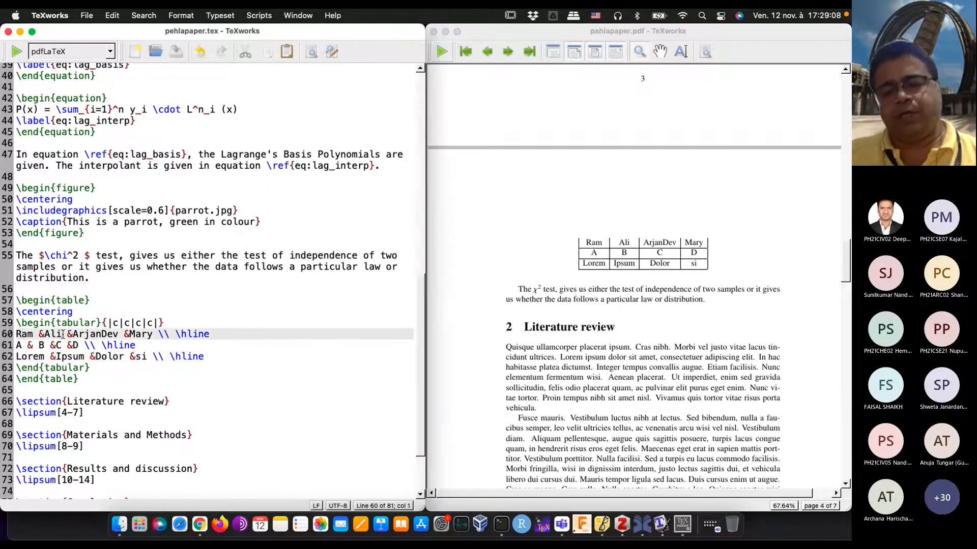
{"action": "key", "text": "Down"}
{"action": "key", "text": "Up"}
{"action": "key", "text": "Left"}
{"action": "key", "text": "Return"}
{"action": "key", "text": "Up"}
{"action": "type", "text": "\\"}
{"action": "type", "text": "hlin"}
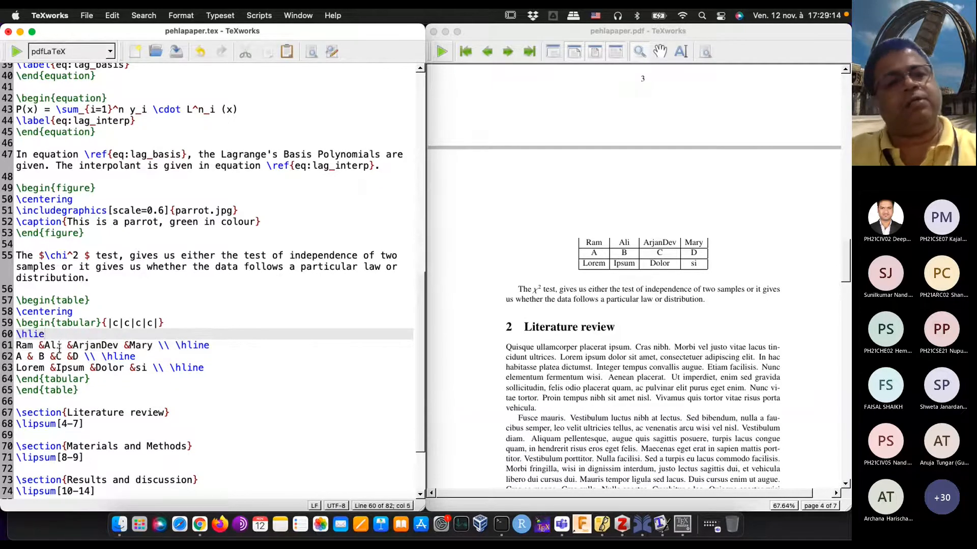
{"action": "type", "text": "e"}
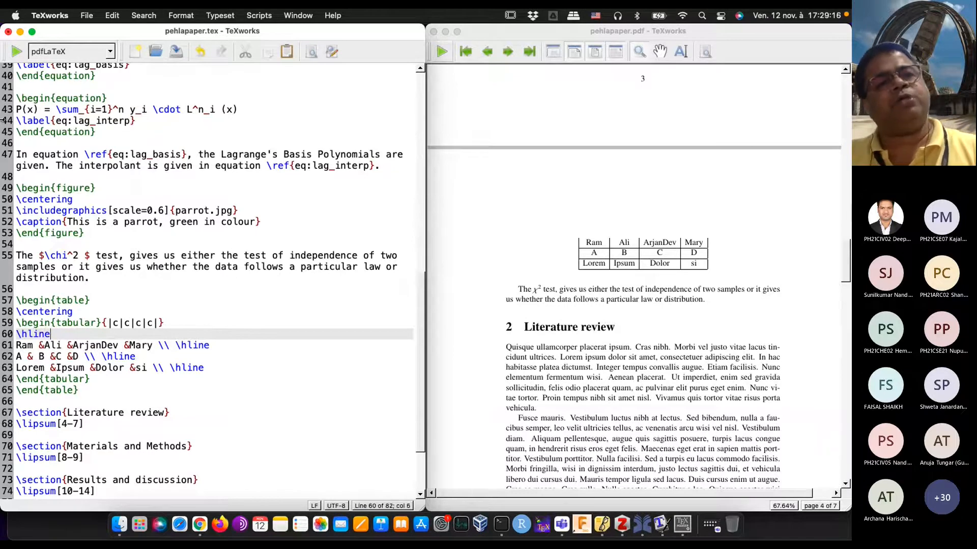
{"action": "left_click", "coordinate": [19, 55]}
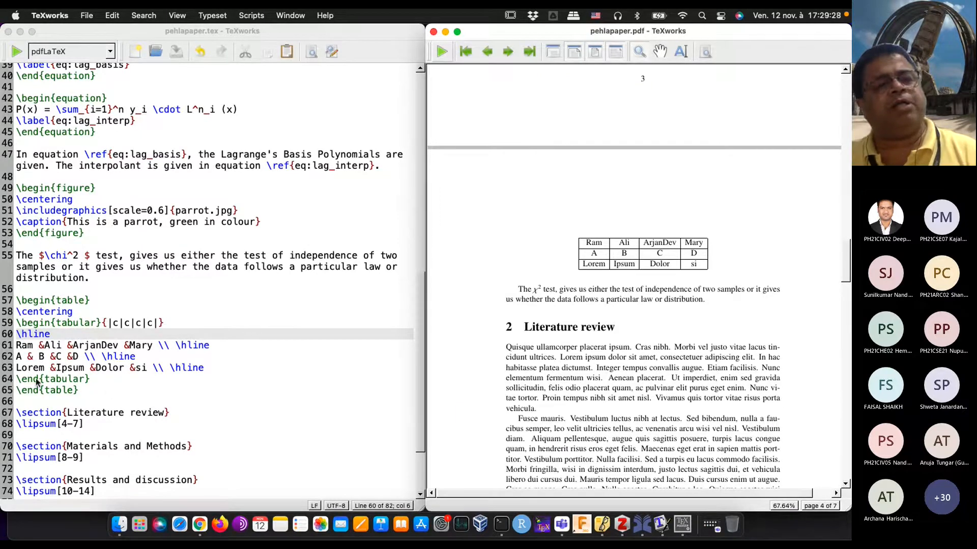
Step: Add the caption "Mera table" on a new line directly after \end{tabular}
{"action": "left_click", "coordinate": [107, 380]}
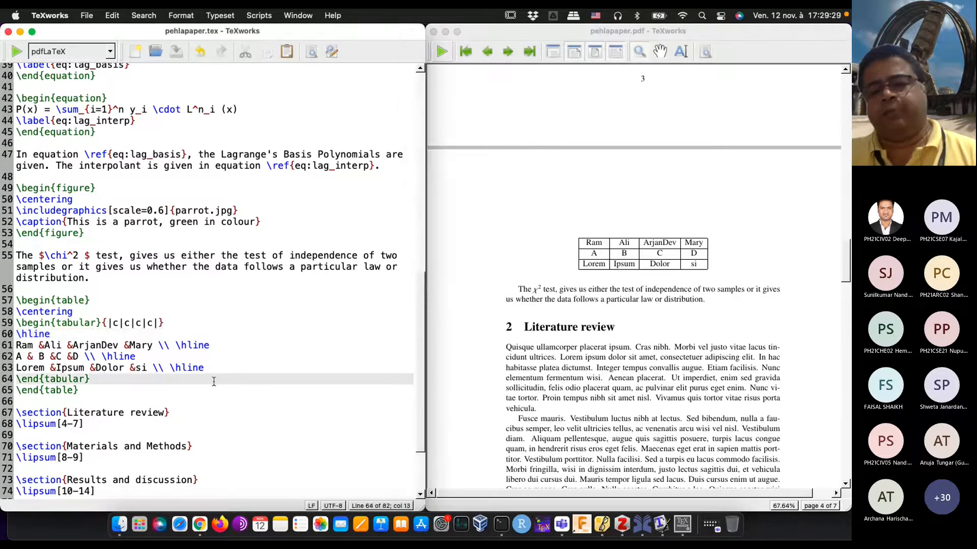
{"action": "key", "text": "Return"}
{"action": "type", "text": "\\caption{Mera table"}
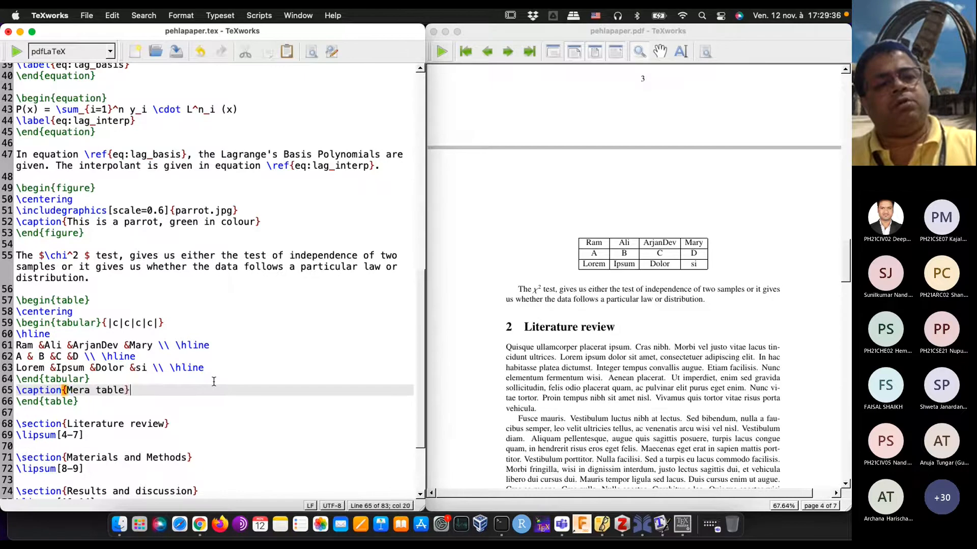
{"action": "type", "text": "}\\"}
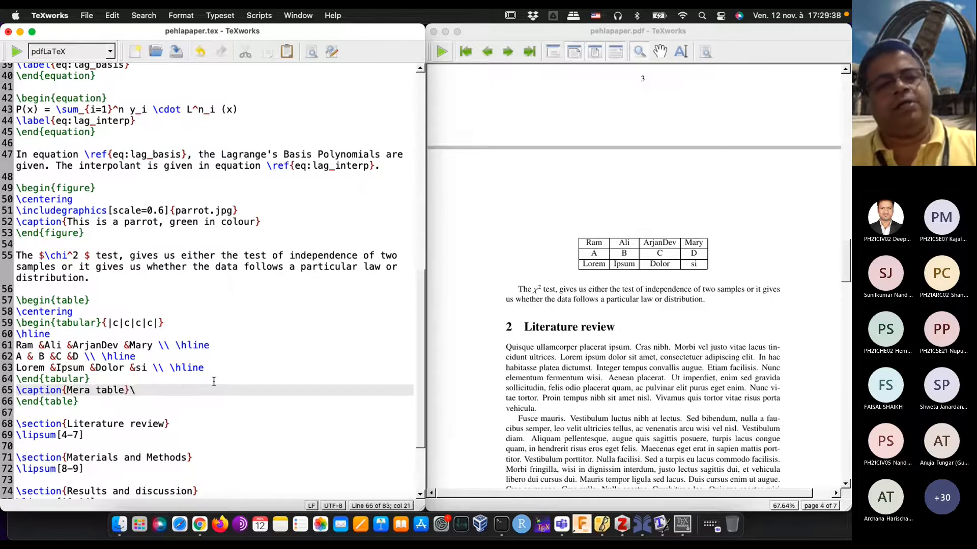
{"action": "type", "text": "label"}
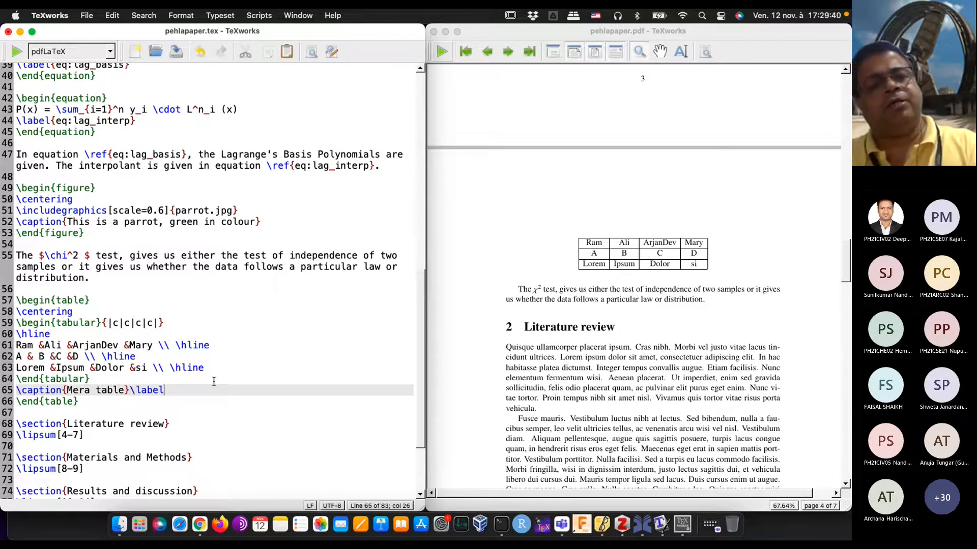
{"action": "type", "text": "{tab:"}
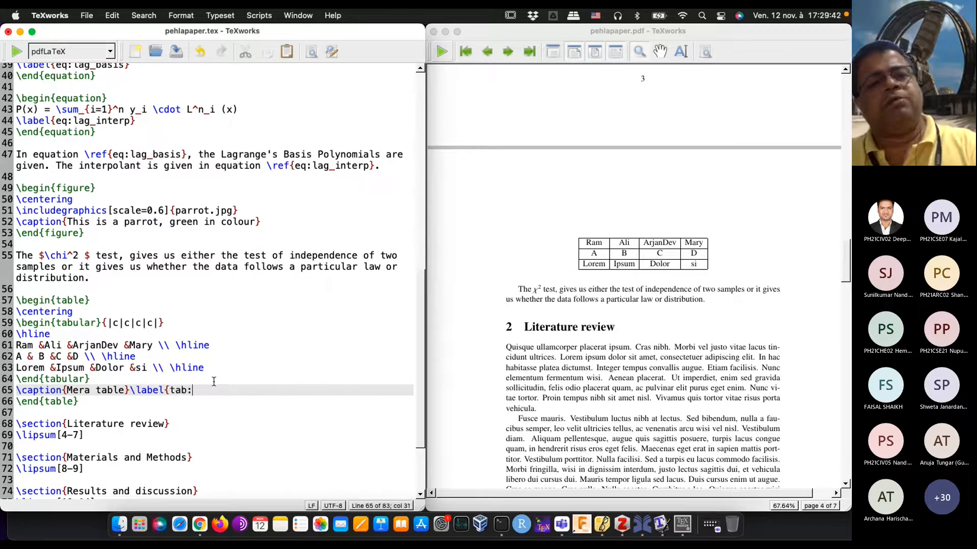
{"action": "type", "text": "table"}
Step: Add \label{tab:first_tab} after the table caption and typeset the document
{"action": "key", "text": "BackSpace"}
{"action": "key", "text": "BackSpace"}
{"action": "key", "text": "BackSpace"}
{"action": "key", "text": "BackSpace"}
{"action": "key", "text": "BackSpace"}
{"action": "type", "text": "fi"}
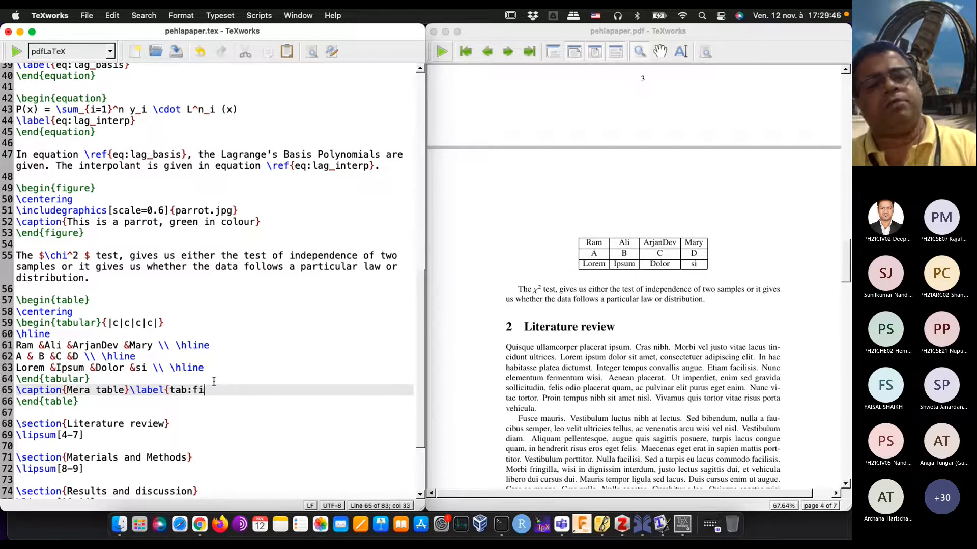
{"action": "type", "text": "rst_tab"}
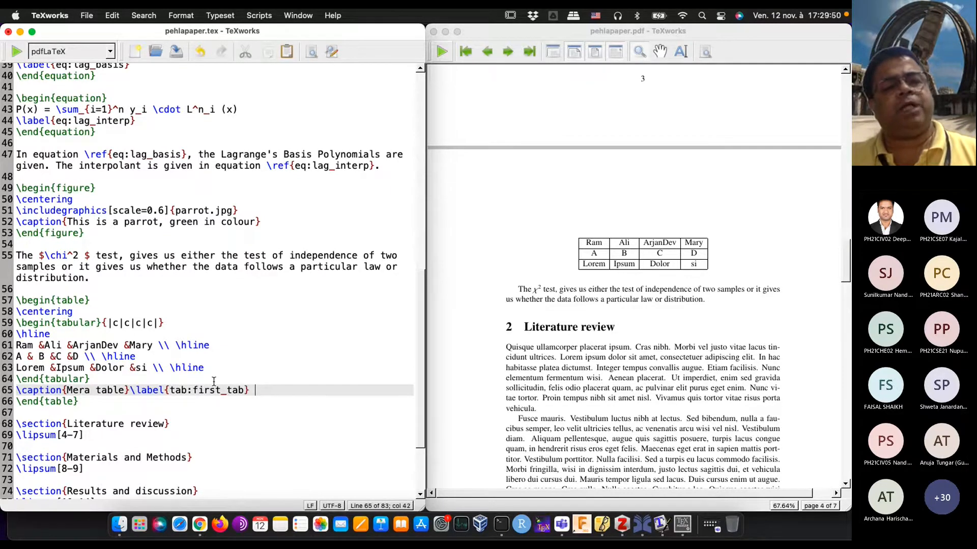
{"action": "left_click", "coordinate": [14, 55]}
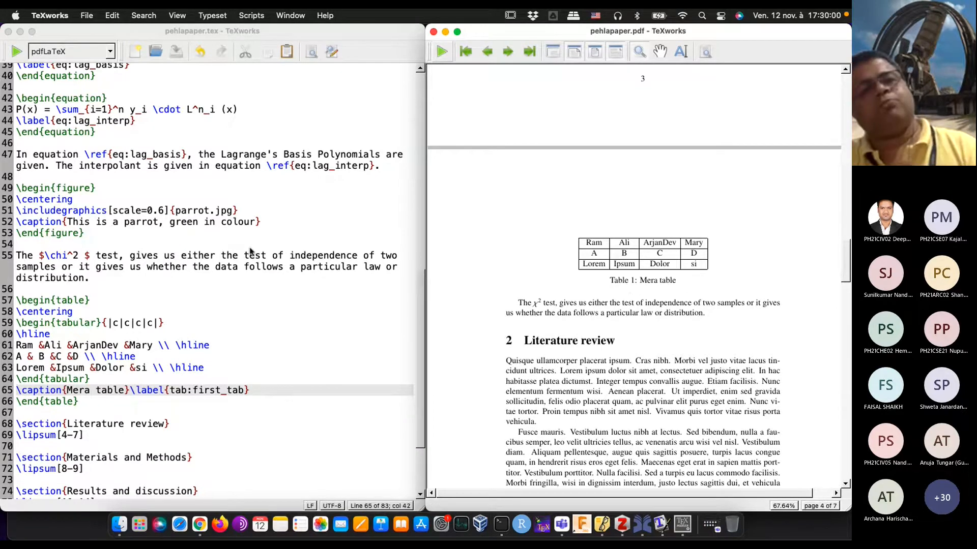
Step: Insert \listoftables on a new line after \listoffigures and typeset the document
{"action": "scroll", "coordinate": [249, 250], "scroll_direction": "up", "scroll_amount": 13}
{"action": "scroll", "coordinate": [250, 250], "scroll_direction": "down", "scroll_amount": 3}
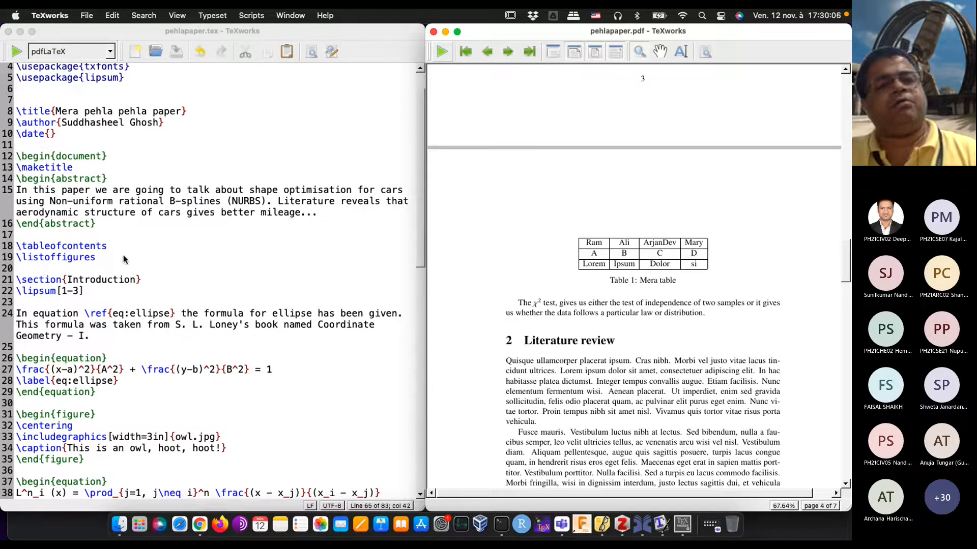
{"action": "left_click", "coordinate": [123, 259]}
{"action": "key", "text": "Return"}
{"action": "type", "text": "\\listoftables"}
{"action": "left_click", "coordinate": [17, 51]}
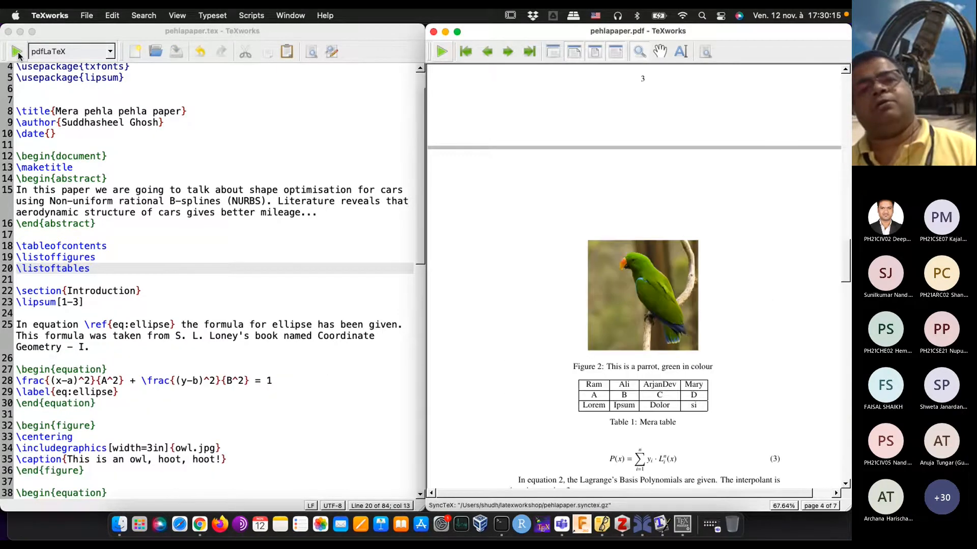
Step: Check the List of Tables on the first page of the PDF preview and typeset the document a second time
{"action": "scroll", "coordinate": [532, 206], "scroll_direction": "up", "scroll_amount": 20}
{"action": "scroll", "coordinate": [531, 206], "scroll_direction": "down", "scroll_amount": 3}
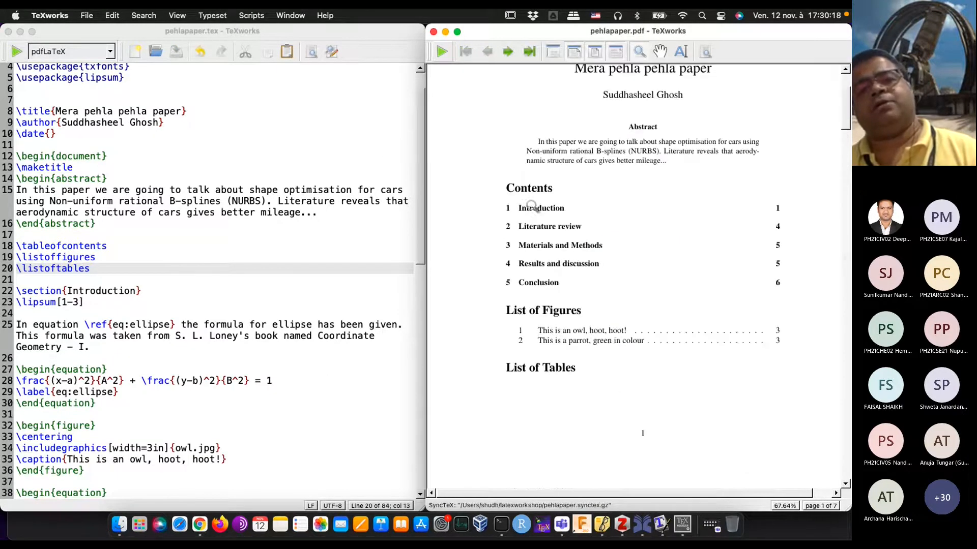
{"action": "scroll", "coordinate": [531, 206], "scroll_direction": "down", "scroll_amount": 2}
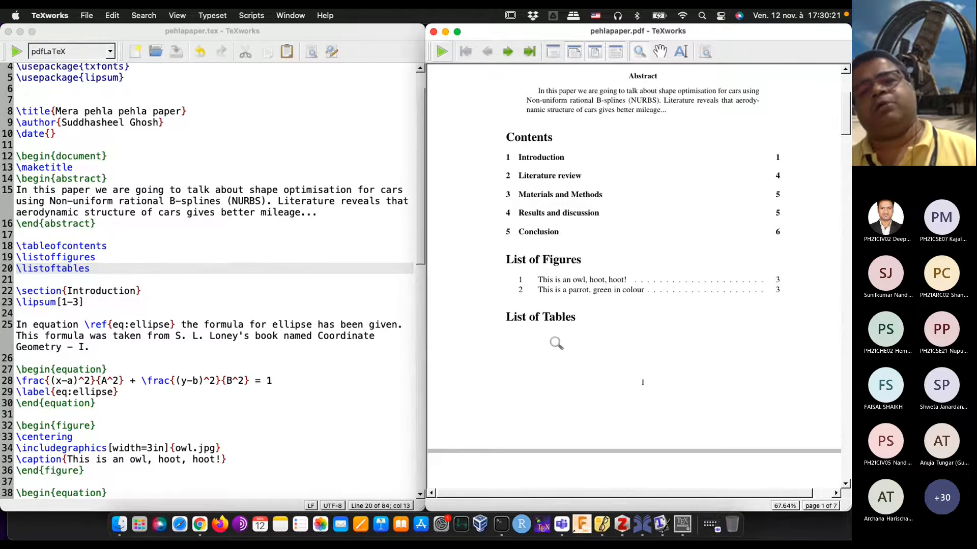
{"action": "scroll", "coordinate": [556, 343], "scroll_direction": "down", "scroll_amount": 5}
{"action": "scroll", "coordinate": [549, 337], "scroll_direction": "up", "scroll_amount": 6}
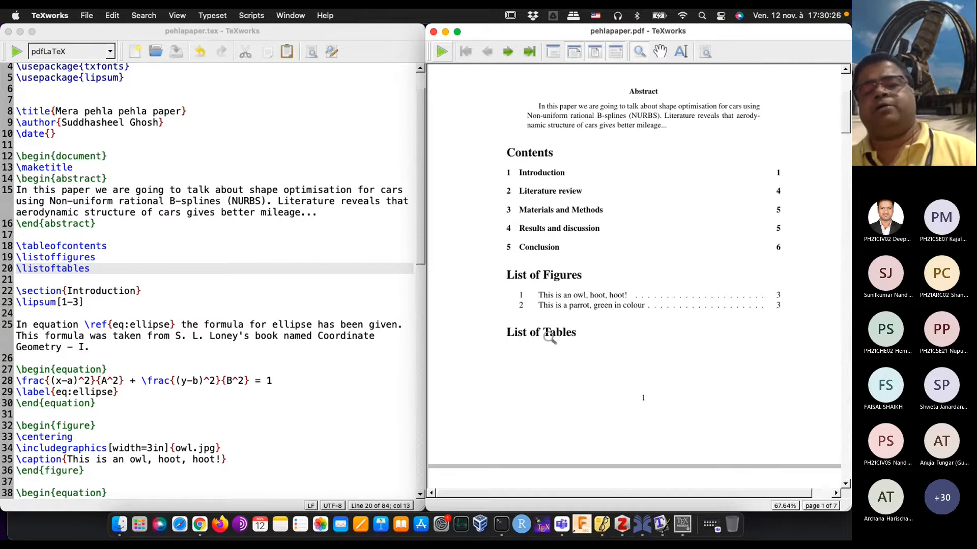
{"action": "scroll", "coordinate": [550, 338], "scroll_direction": "up", "scroll_amount": 3}
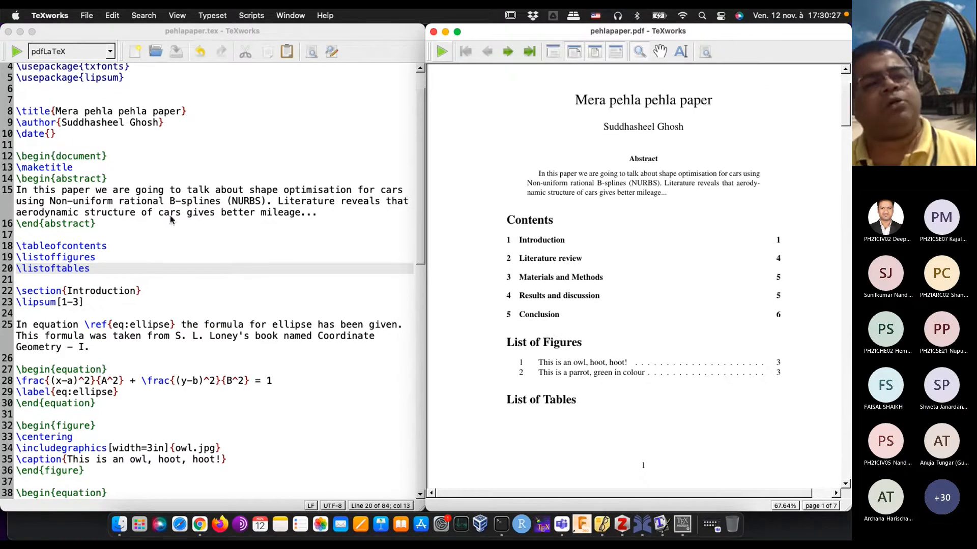
{"action": "left_click", "coordinate": [19, 53]}
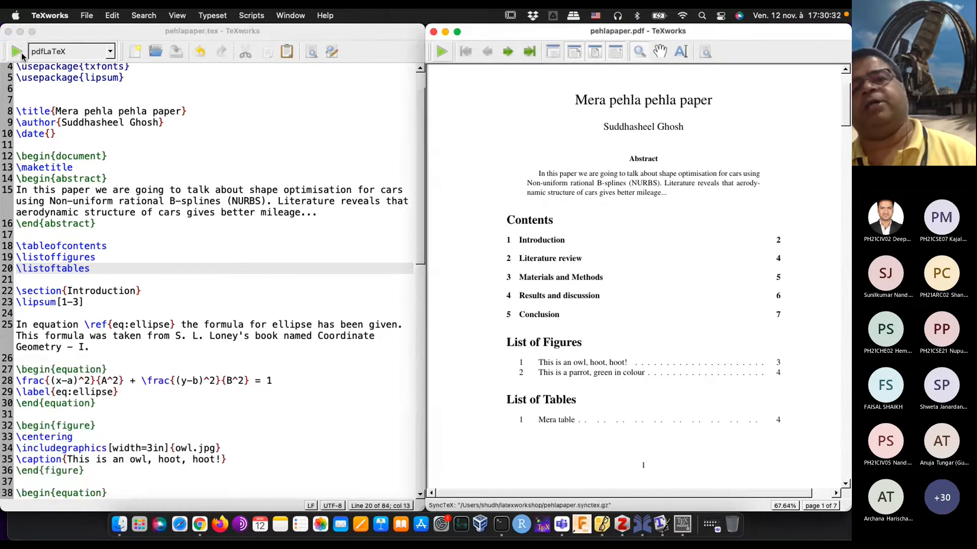
Step: Review the typeset PDF from the contents, figure and table lists through the body pages to the conclusion
{"action": "scroll", "coordinate": [604, 279], "scroll_direction": "down", "scroll_amount": 5}
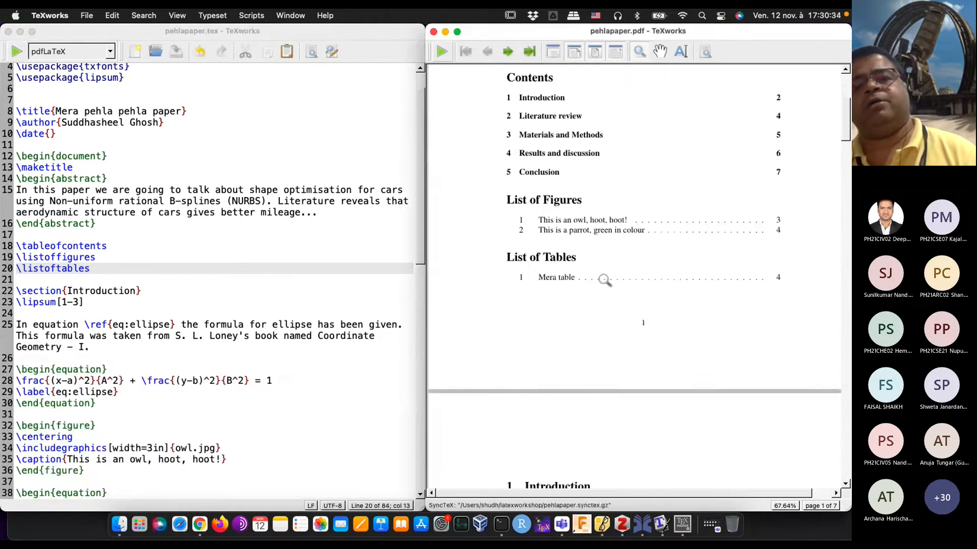
{"action": "scroll", "coordinate": [605, 279], "scroll_direction": "up", "scroll_amount": 10}
{"action": "scroll", "coordinate": [604, 280], "scroll_direction": "down", "scroll_amount": 9}
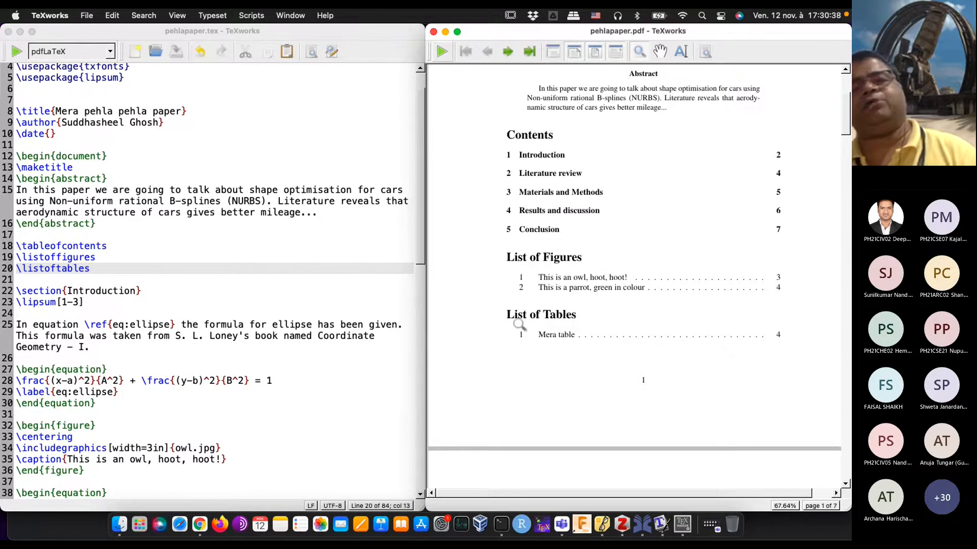
{"action": "scroll", "coordinate": [577, 355], "scroll_direction": "down", "scroll_amount": 15}
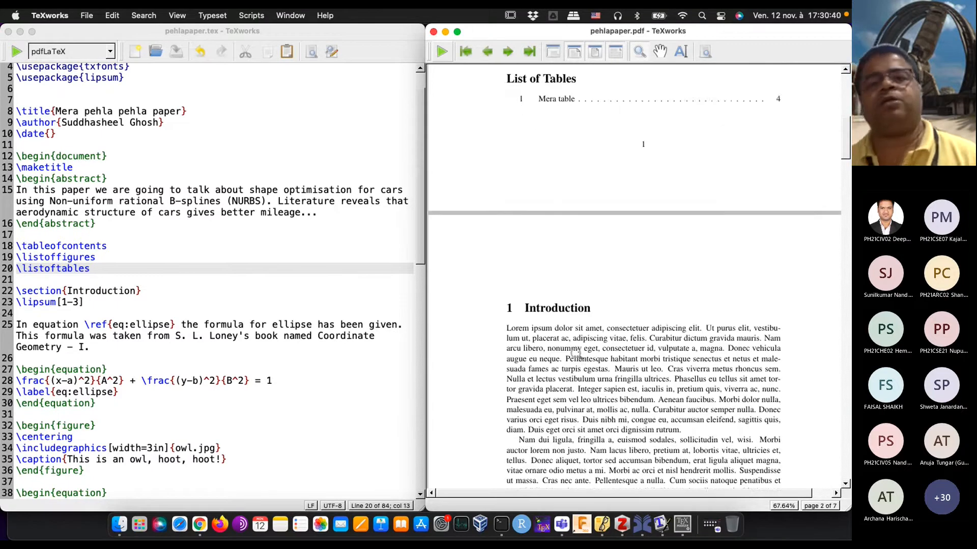
{"action": "scroll", "coordinate": [577, 355], "scroll_direction": "down", "scroll_amount": 15}
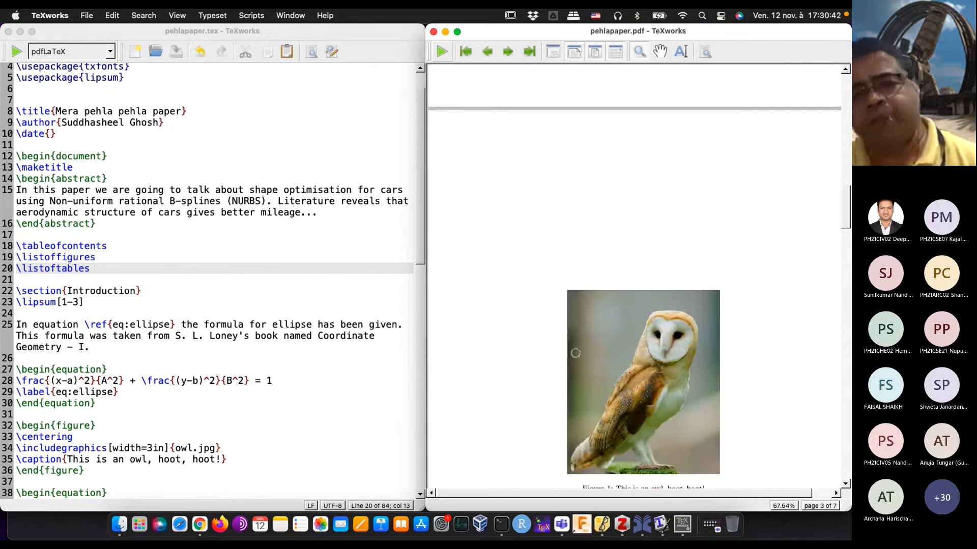
{"action": "scroll", "coordinate": [576, 355], "scroll_direction": "down", "scroll_amount": 8}
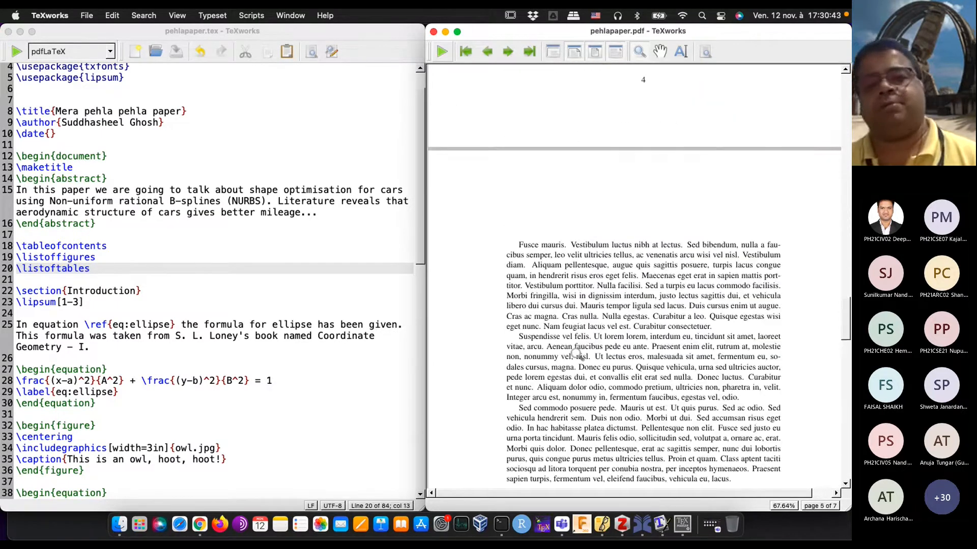
{"action": "scroll", "coordinate": [577, 354], "scroll_direction": "down", "scroll_amount": 15}
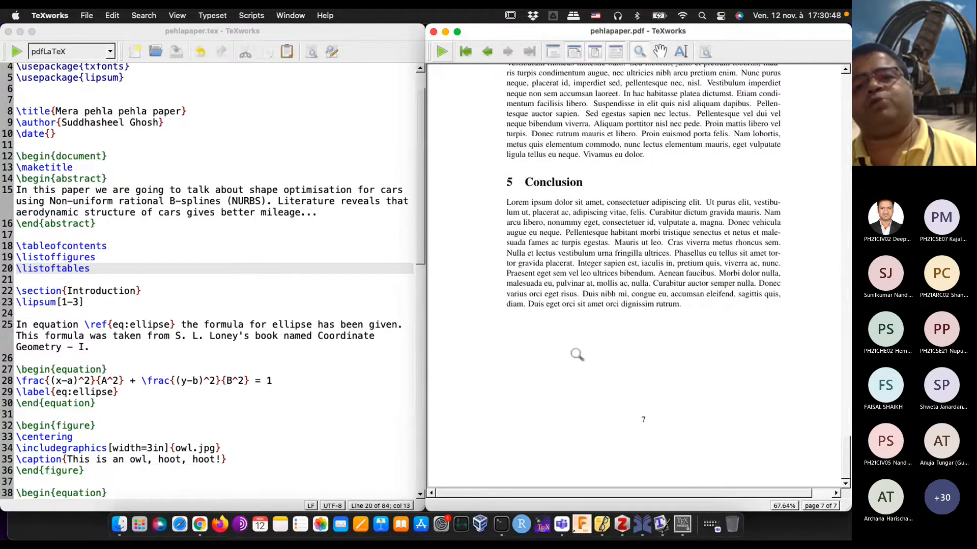
{"action": "scroll", "coordinate": [576, 354], "scroll_direction": "up", "scroll_amount": 20}
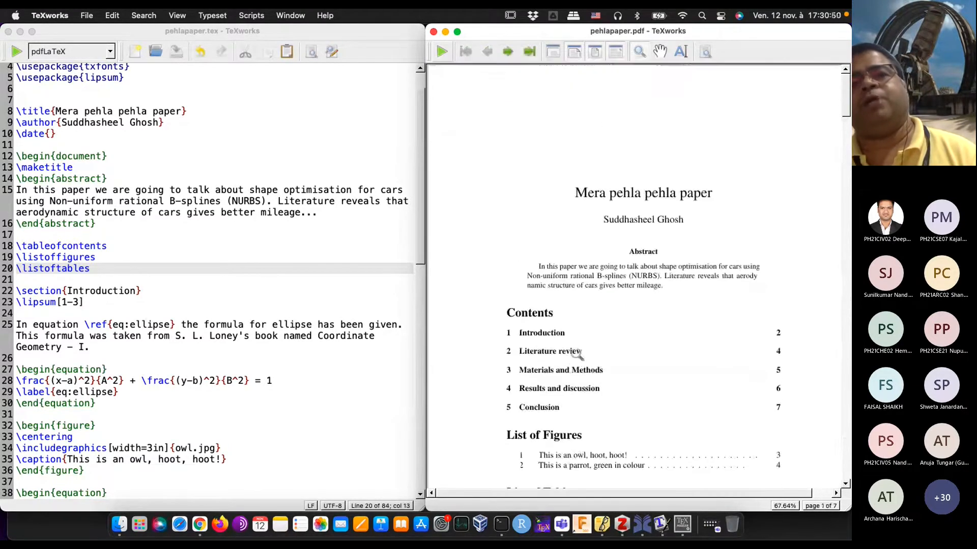
{"action": "scroll", "coordinate": [577, 354], "scroll_direction": "down", "scroll_amount": 12}
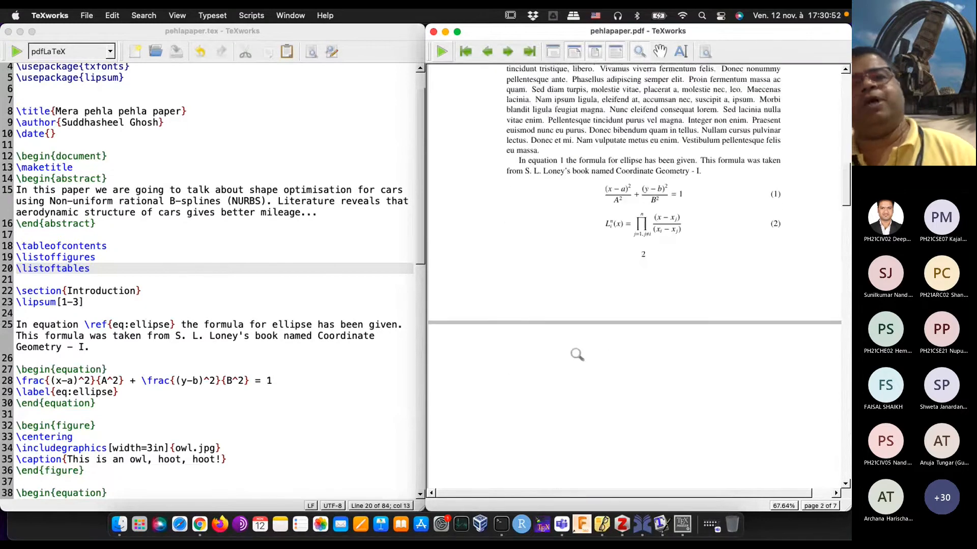
{"action": "scroll", "coordinate": [577, 355], "scroll_direction": "up", "scroll_amount": 12}
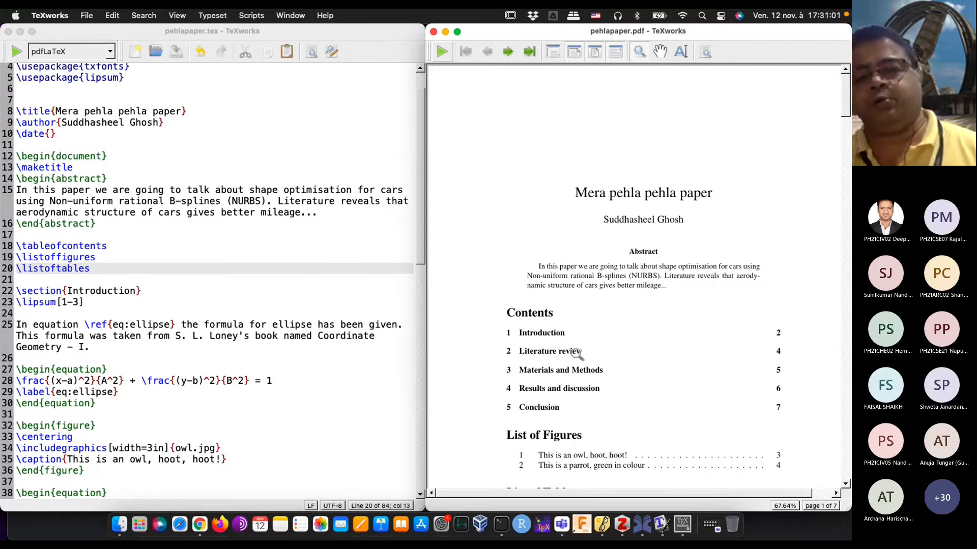
Step: Switch to the Microsoft Teams meeting window and open its additional meeting actions
{"action": "key", "text": "super+Tab"}
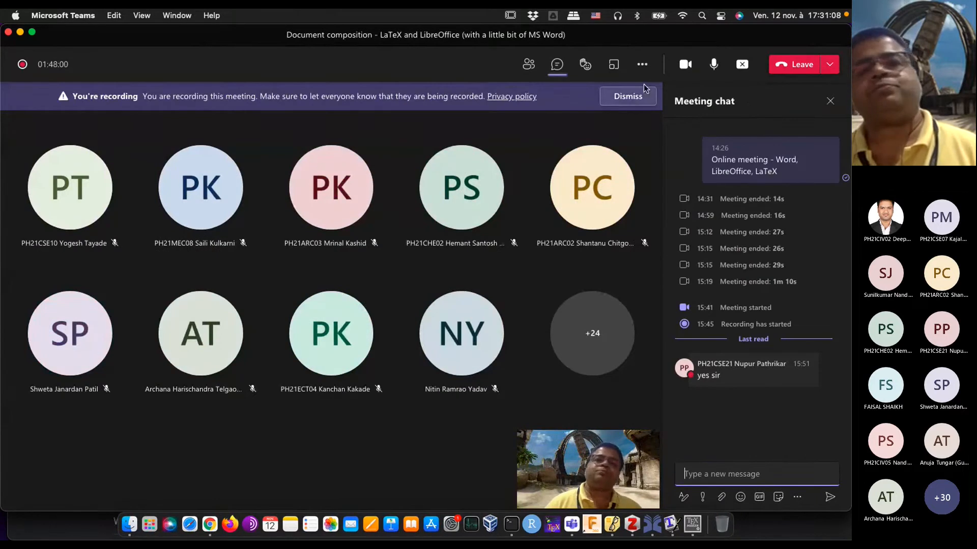
{"action": "left_click", "coordinate": [642, 68]}
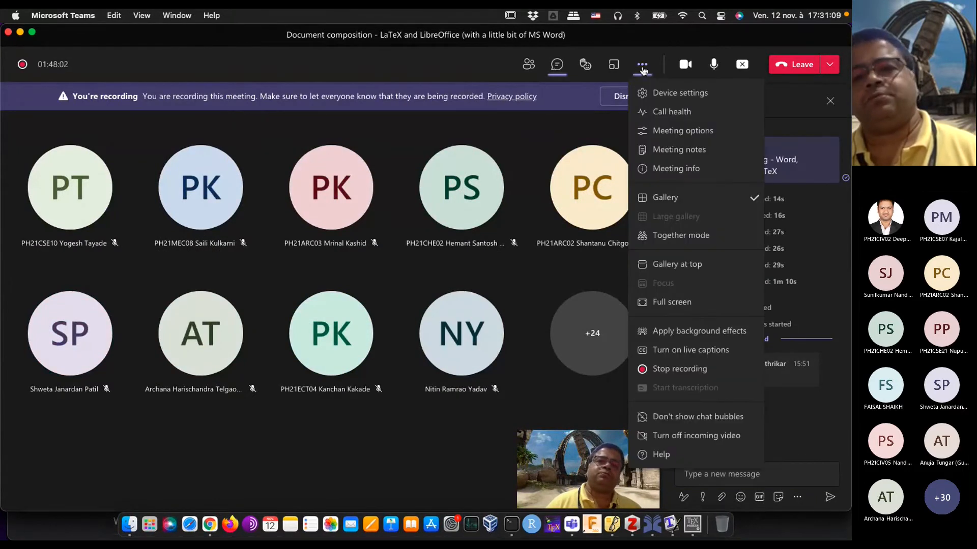